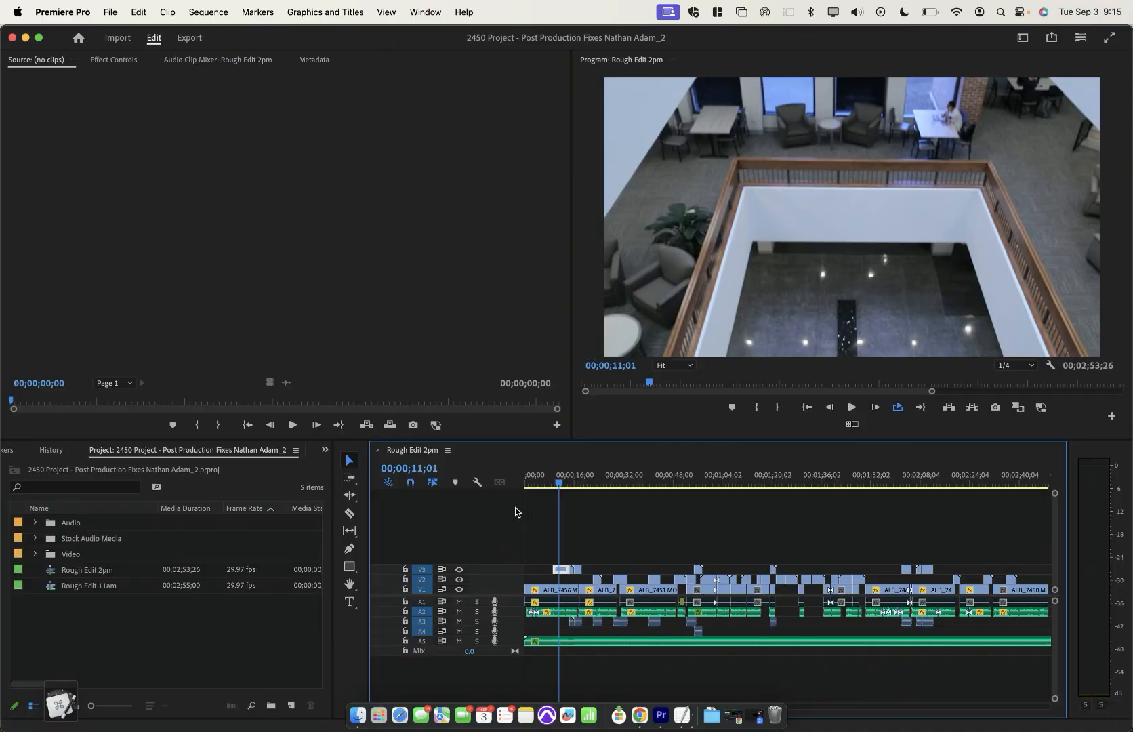
# Select the first clip, ALB_7456.MOV.mov, with the playhead at 00;00;06;24 and show its effect controls
pyautogui.moveTo(561, 480); pyautogui.dragTo(545, 482)
pyautogui.click(547, 590)
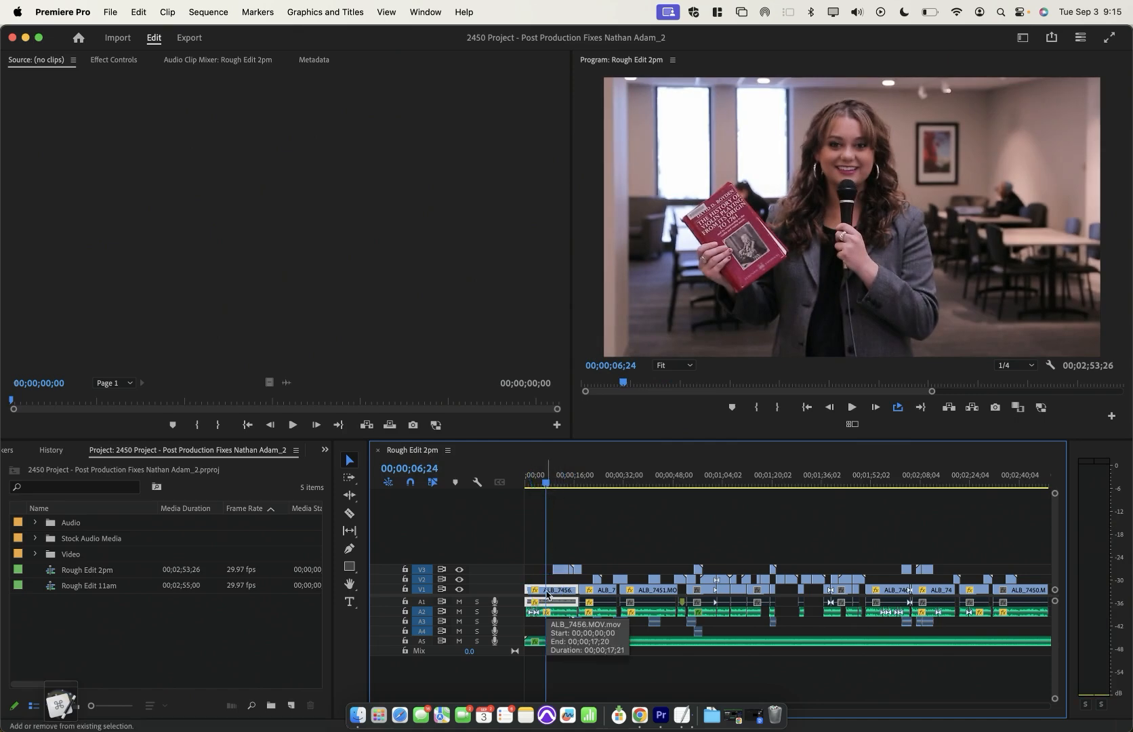
pyautogui.click(114, 59)
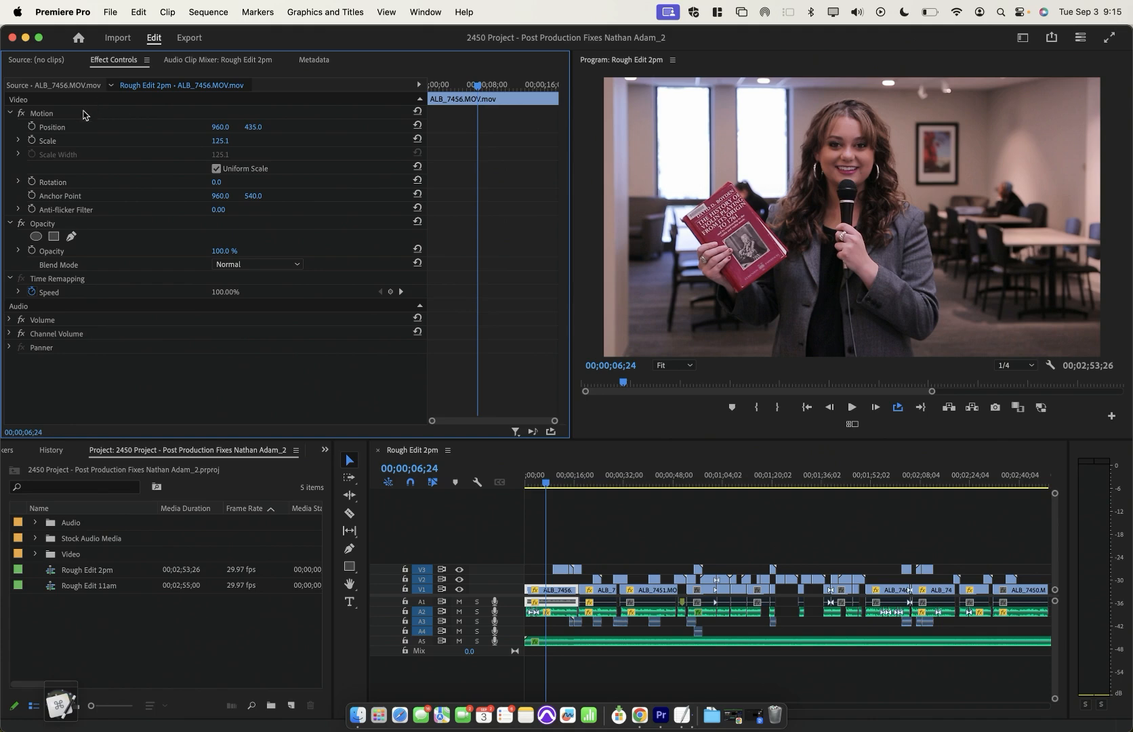
# Try repositioning the ALB_7456.MOV.mov image within the frame to a position of about 1020.9, 620.1
pyautogui.click(98, 115)
pyautogui.click(107, 128)
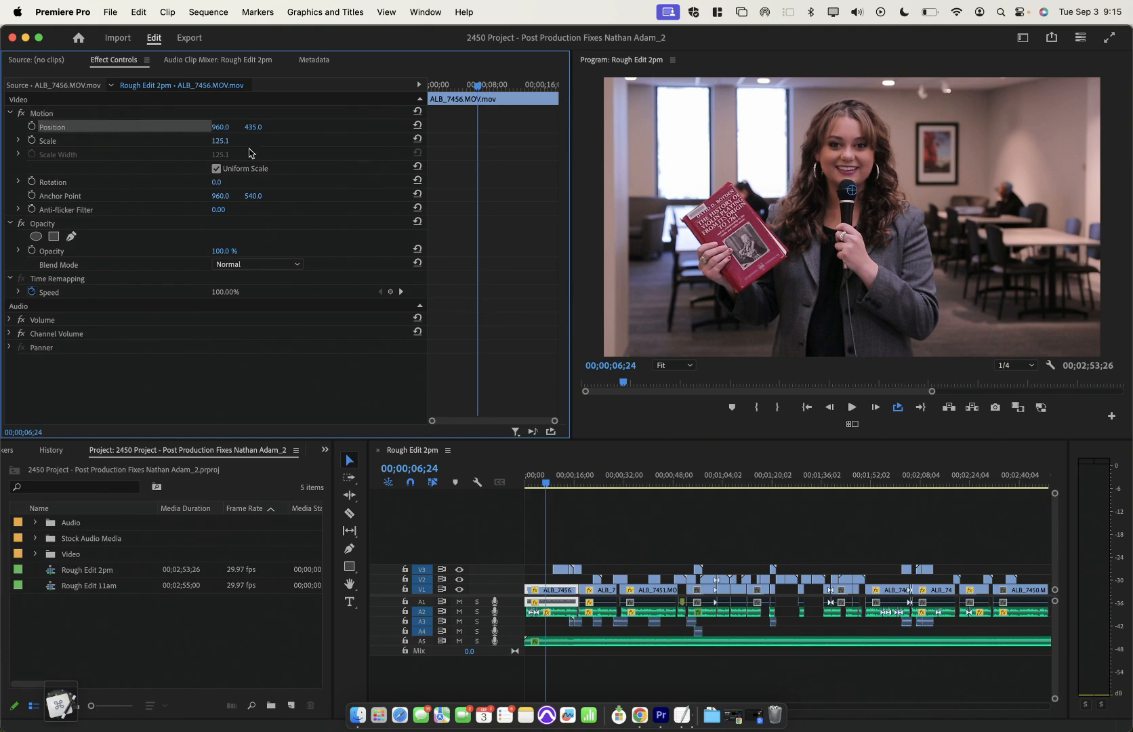
pyautogui.click(160, 140)
pyautogui.moveTo(793, 150); pyautogui.dragTo(810, 199)
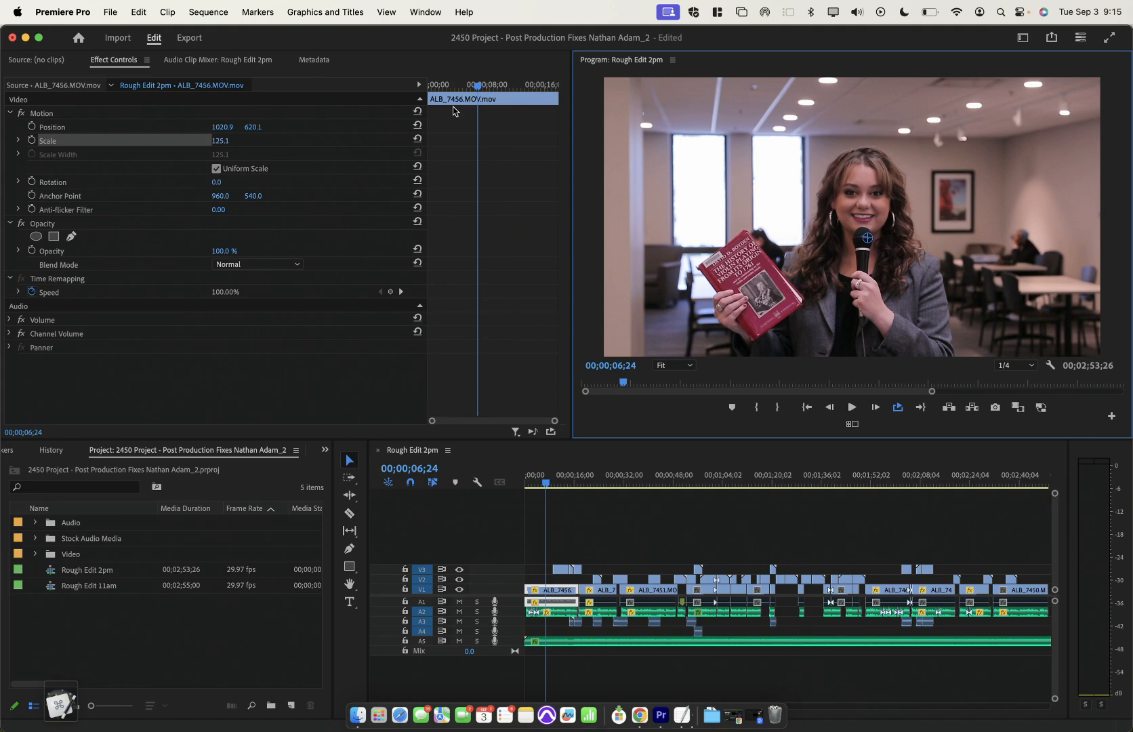
# Reset the first clip's position and scale, and reframe it at about 123.9 scale and position 987.9, 441.1
pyautogui.click(417, 125)
pyautogui.click(416, 139)
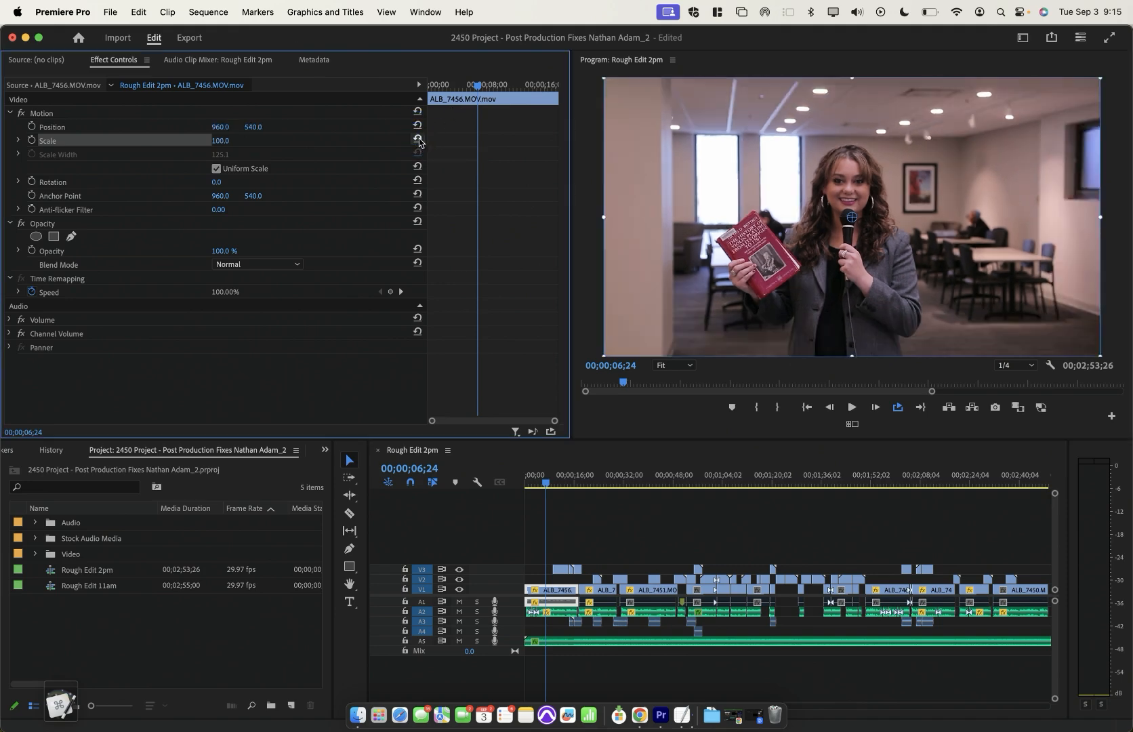
pyautogui.click(112, 128)
pyautogui.moveTo(603, 78); pyautogui.dragTo(559, 53)
pyautogui.moveTo(669, 153); pyautogui.dragTo(674, 124)
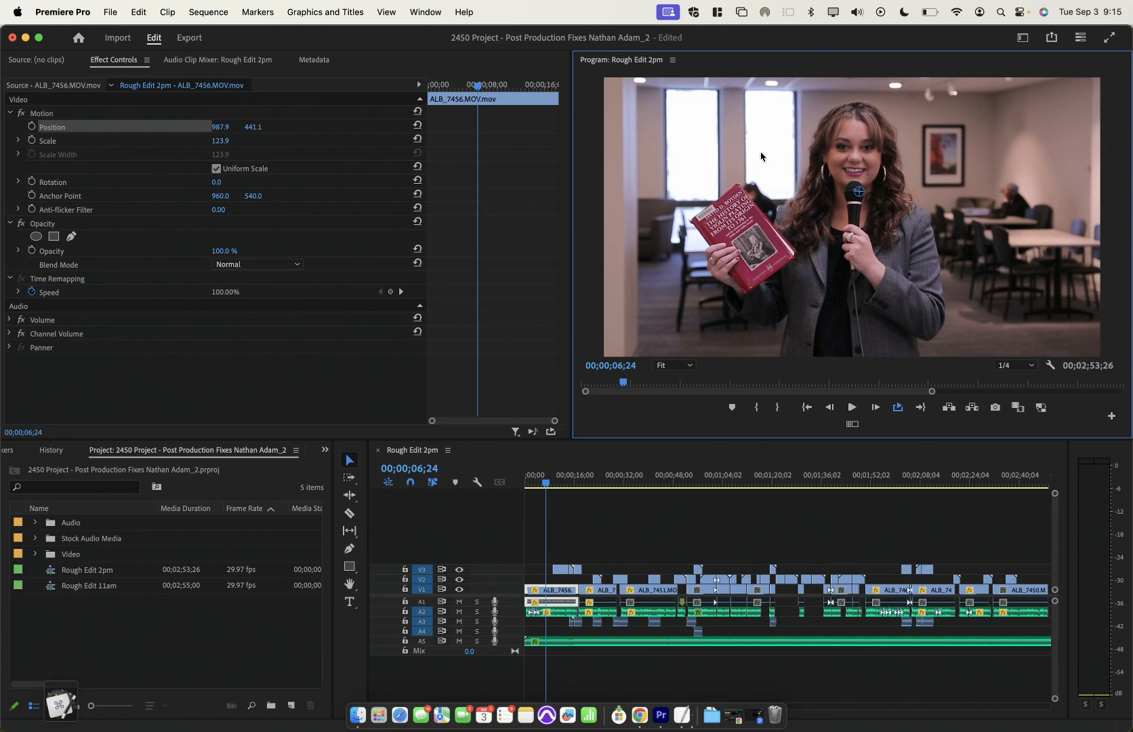
# Try resetting the position and scale of the second clip, ALB_7451.MOV.mov, and undo both resets
pyautogui.click(587, 480)
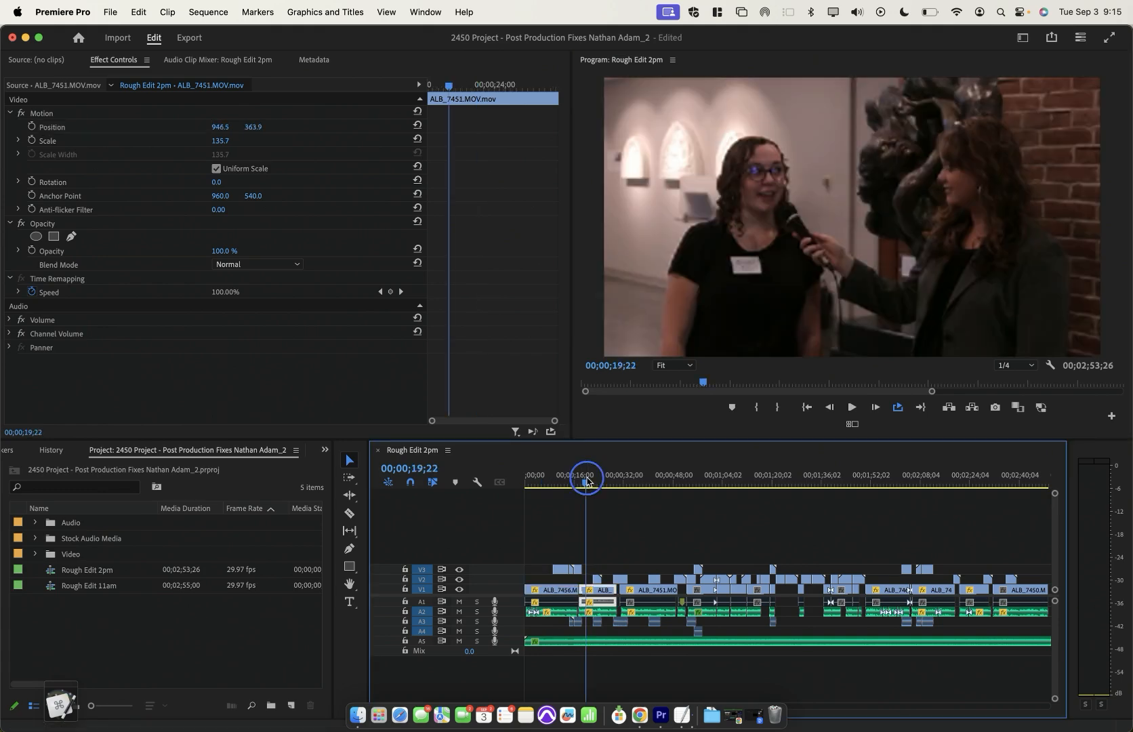
pyautogui.moveTo(587, 481); pyautogui.dragTo(606, 482)
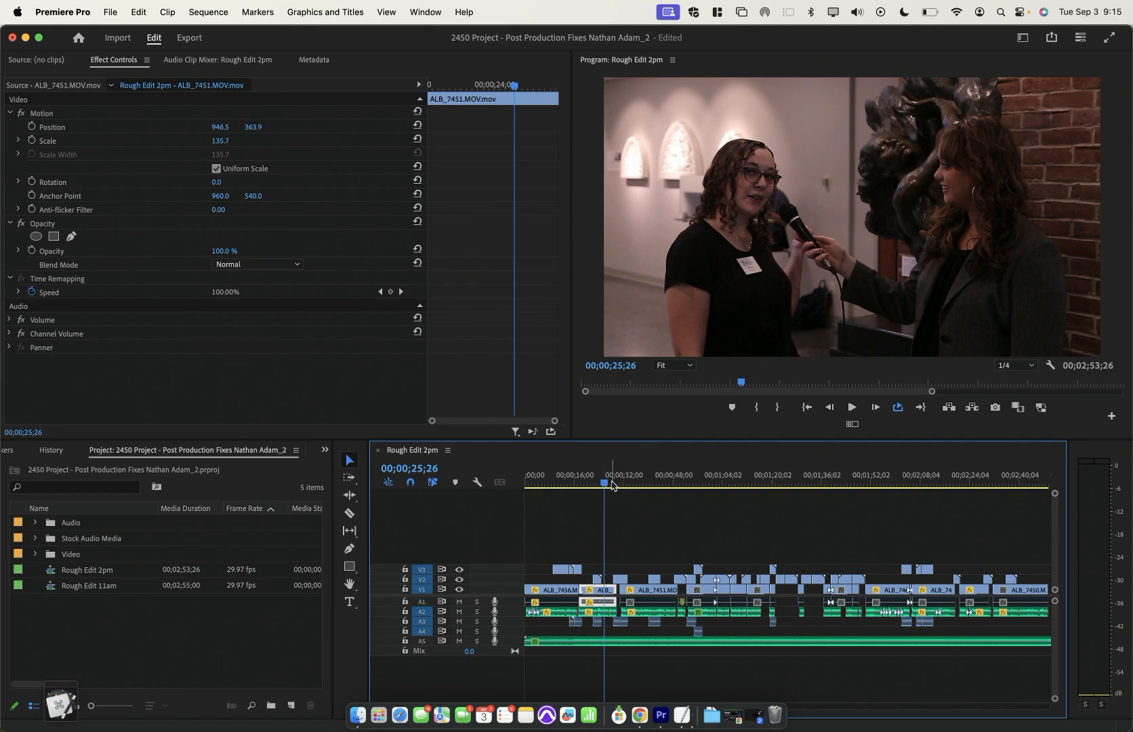
pyautogui.click(606, 481)
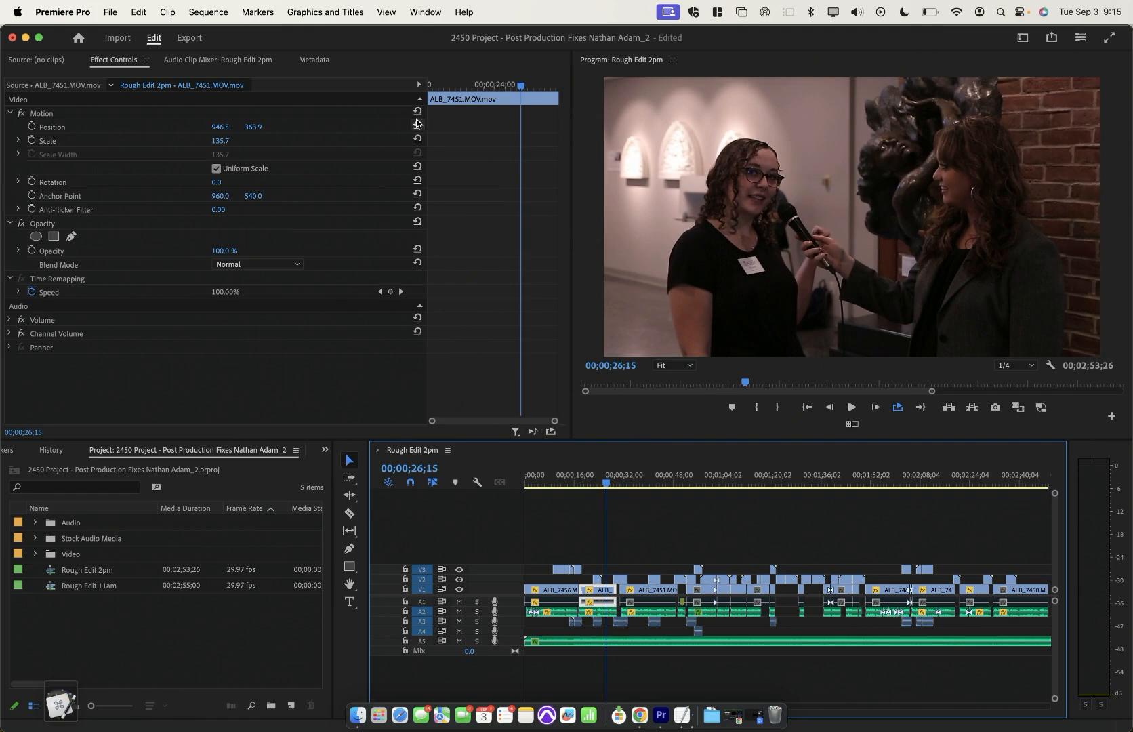
pyautogui.click(416, 125)
pyautogui.click(417, 139)
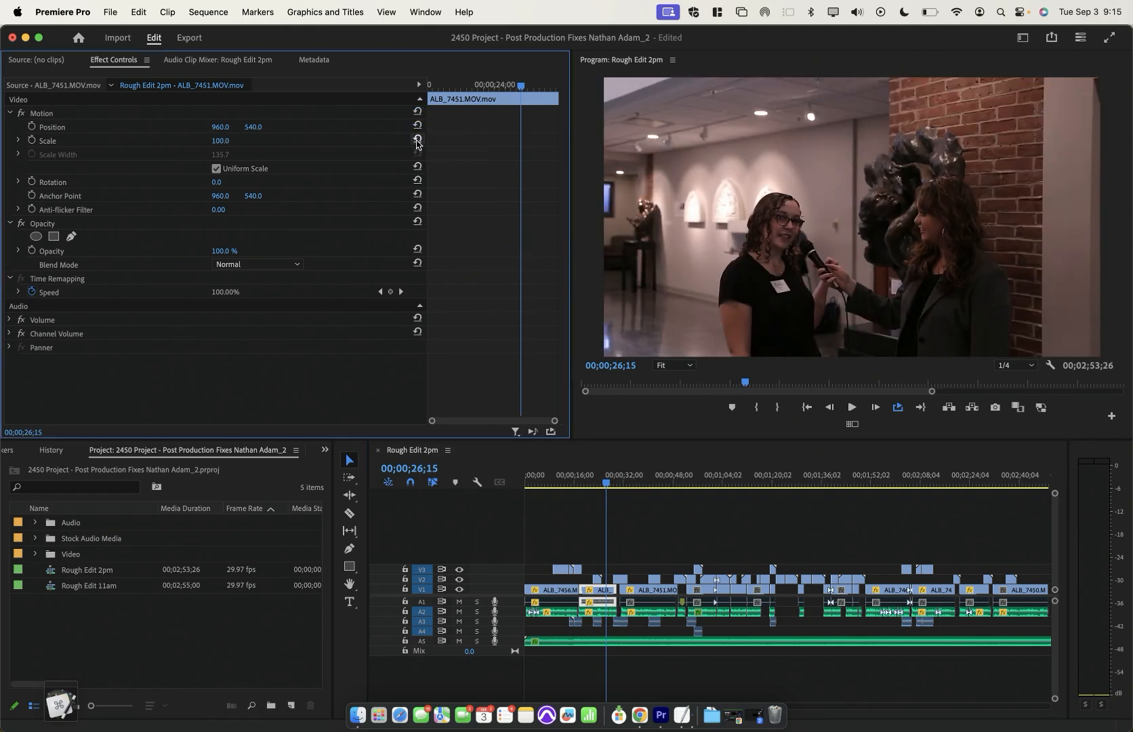
pyautogui.press('super+z')
pyautogui.press('super+z')
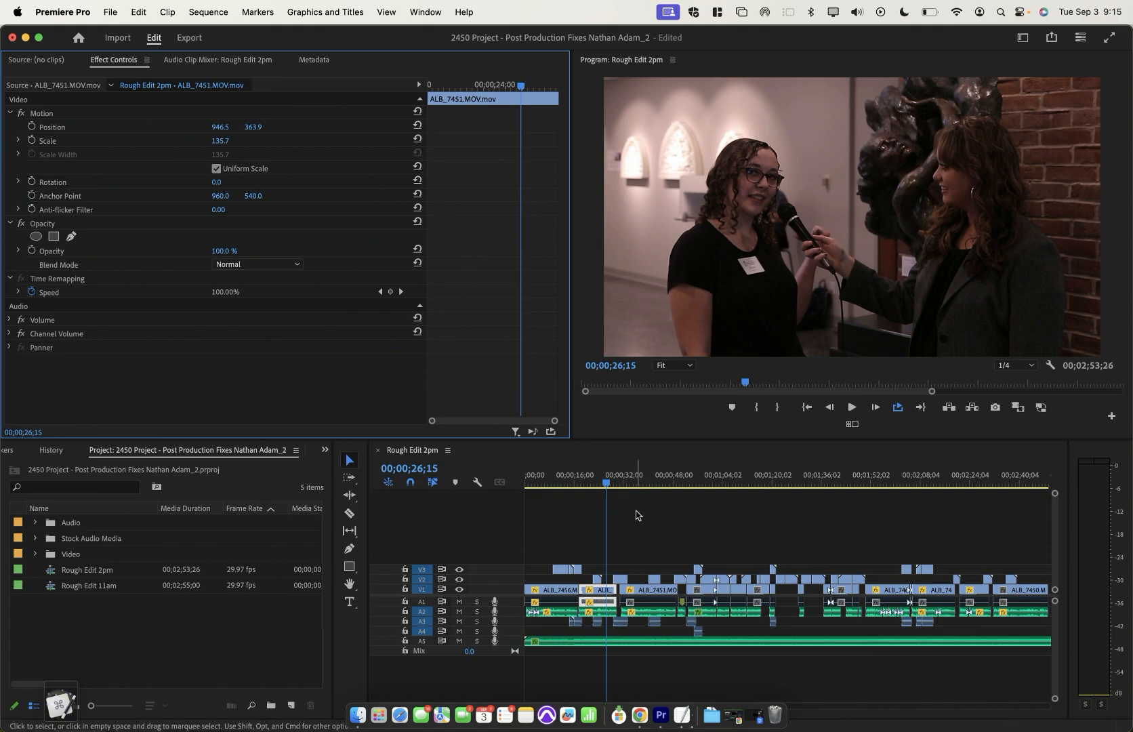
# Reset the position and scale of the clip ALB_7451.MOV_001.mov to their defaults
pyautogui.click(636, 481)
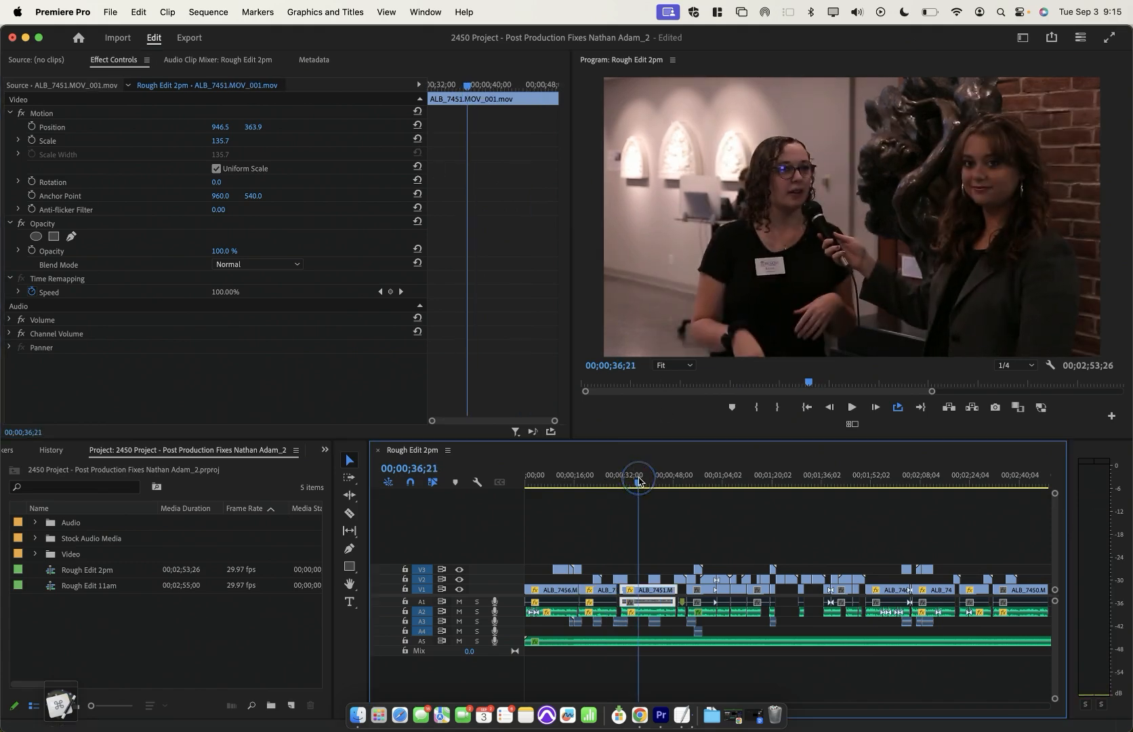
pyautogui.click(603, 481)
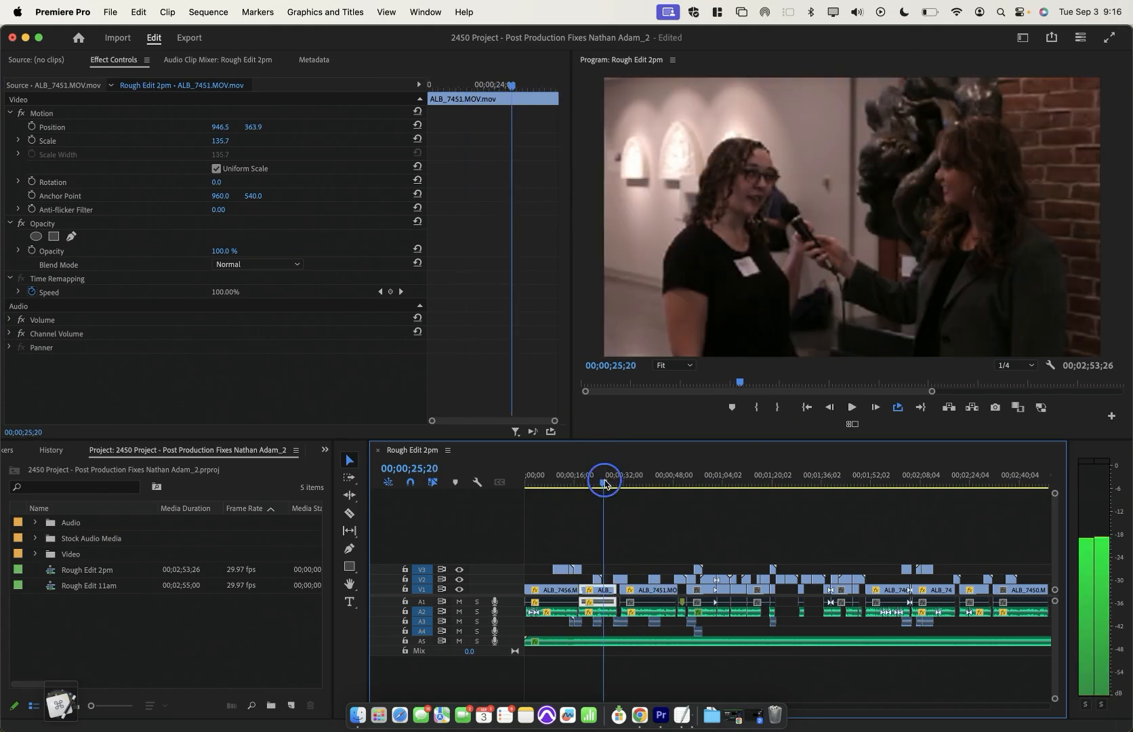
pyautogui.press('=')
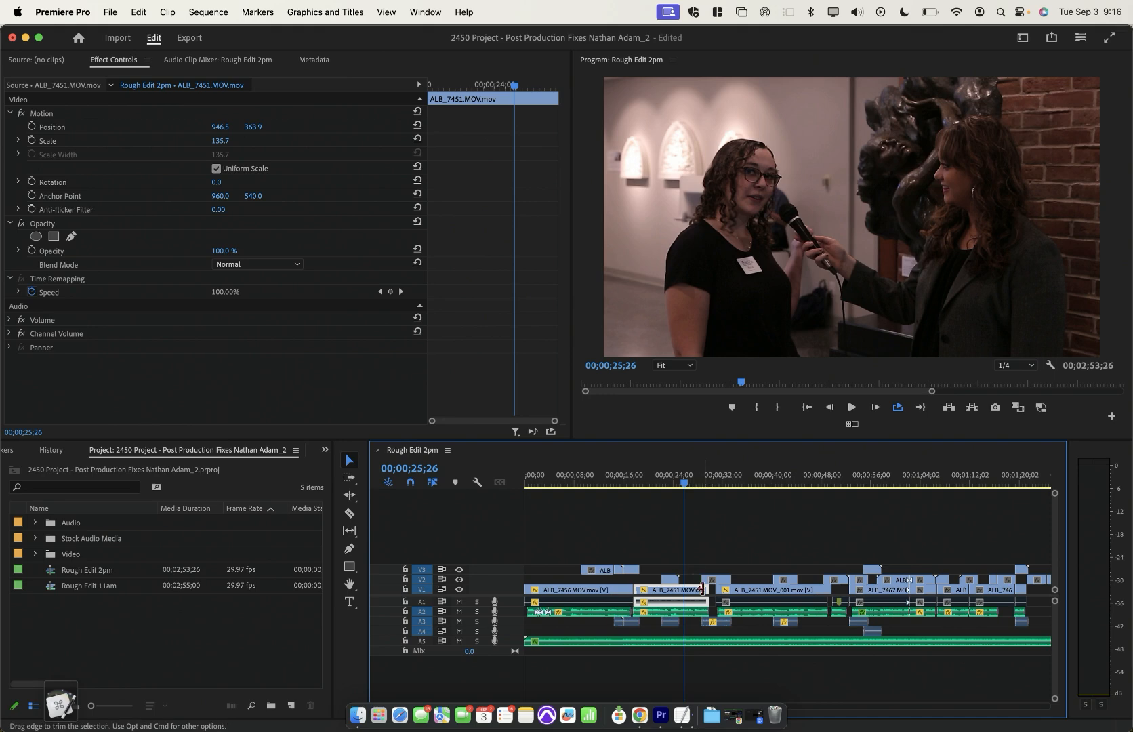
pyautogui.click(755, 482)
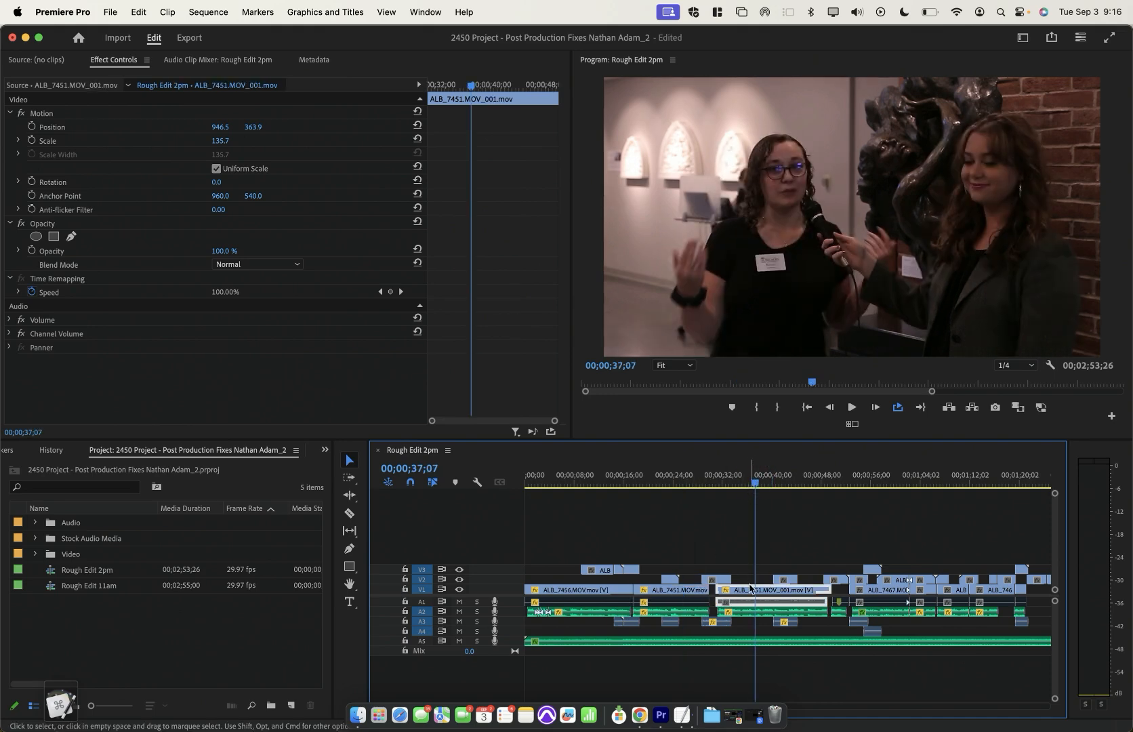
pyautogui.click(417, 125)
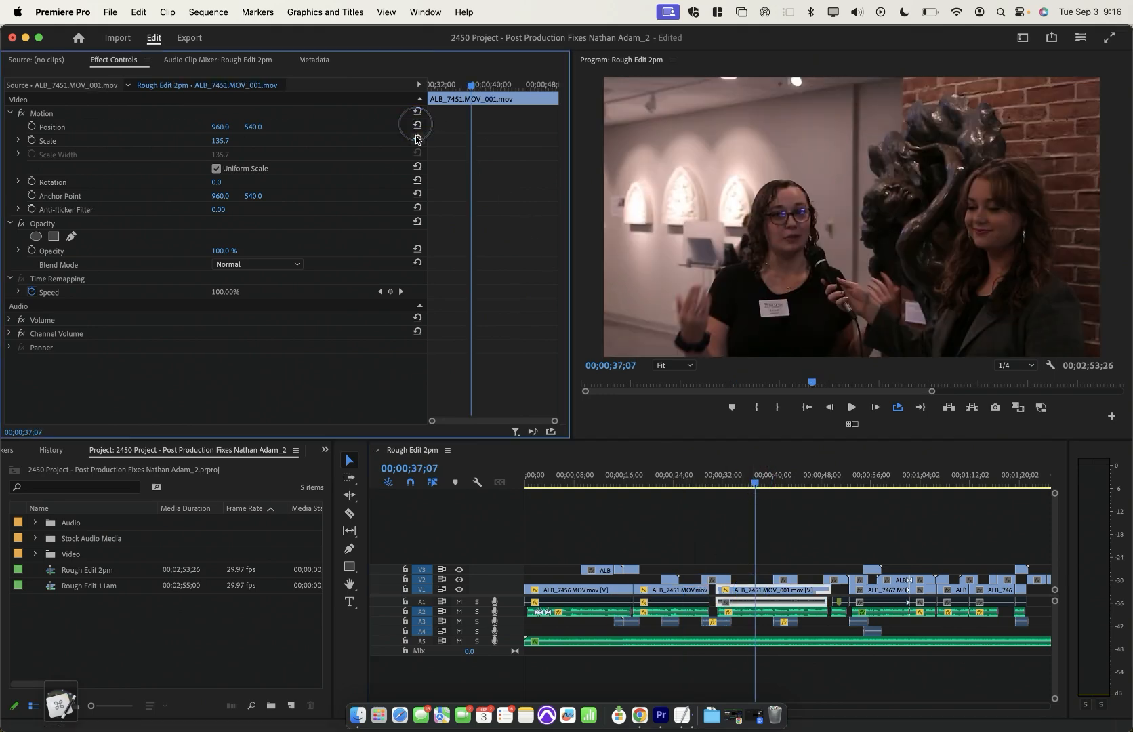
pyautogui.click(417, 138)
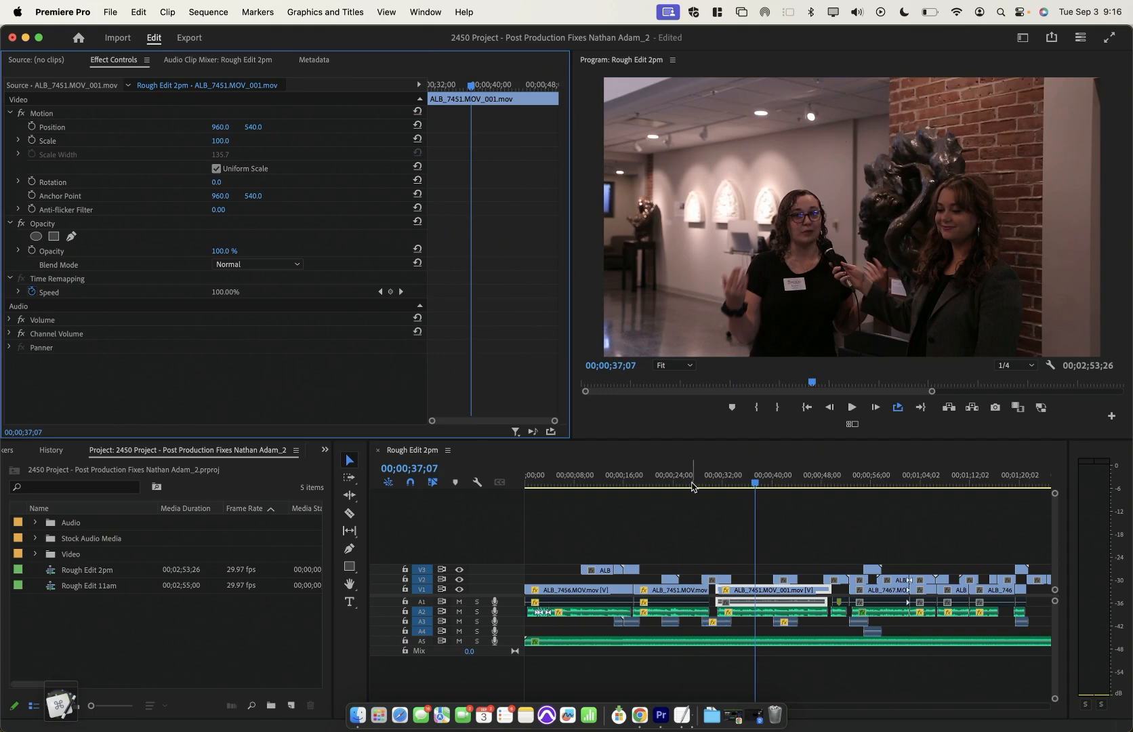
# Copy the ALB_7451.MOV.mov clip and paste only its Motion video attribute onto ALB_7451.MOV_001.mov, with Scale Attribute Times enabled
pyautogui.click(689, 481)
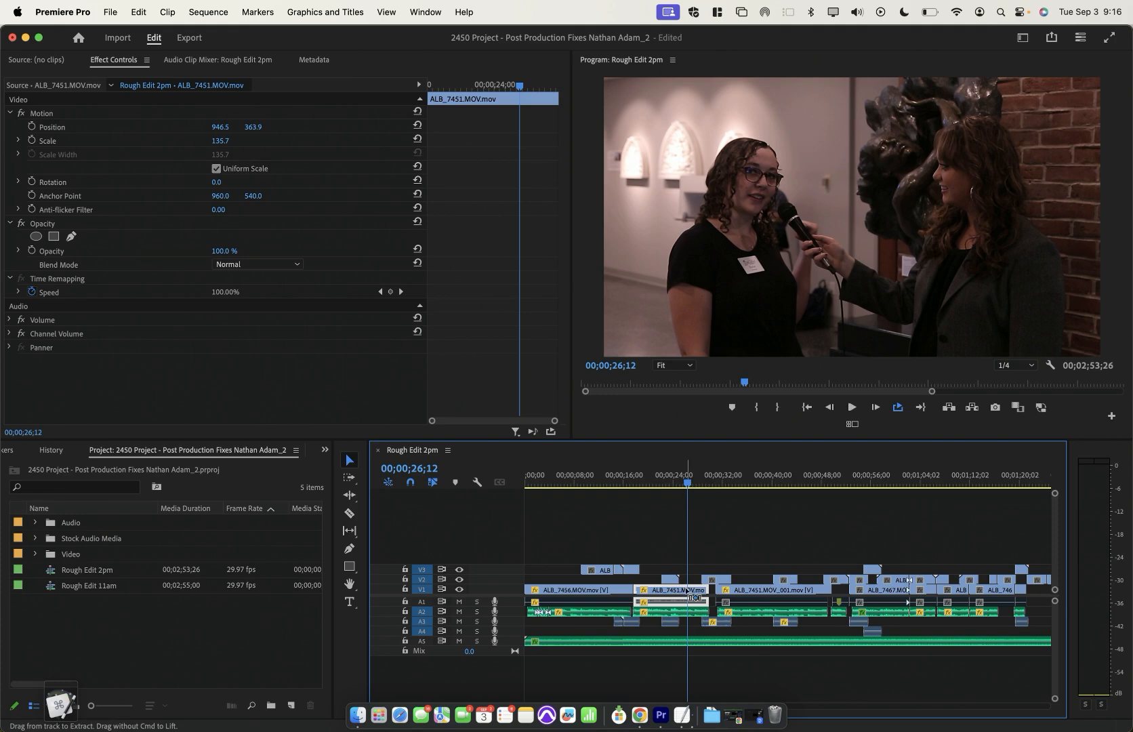
pyautogui.click(752, 591)
pyautogui.click(752, 484)
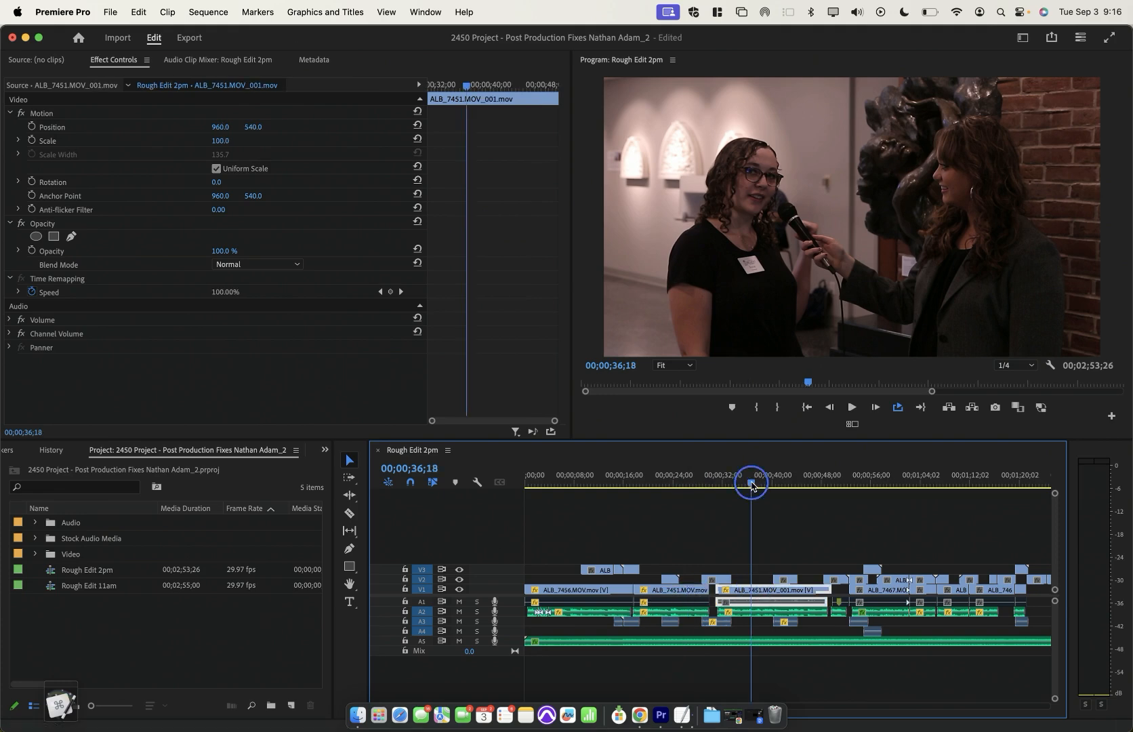
pyautogui.click(139, 12)
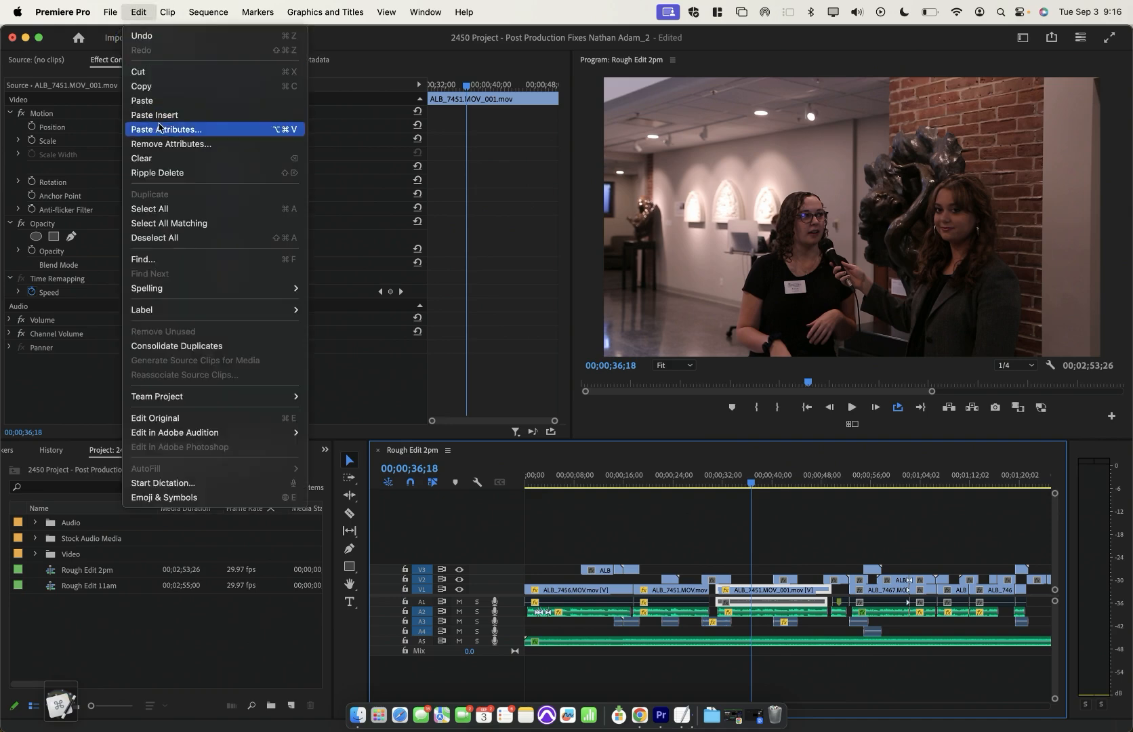
pyautogui.click(287, 132)
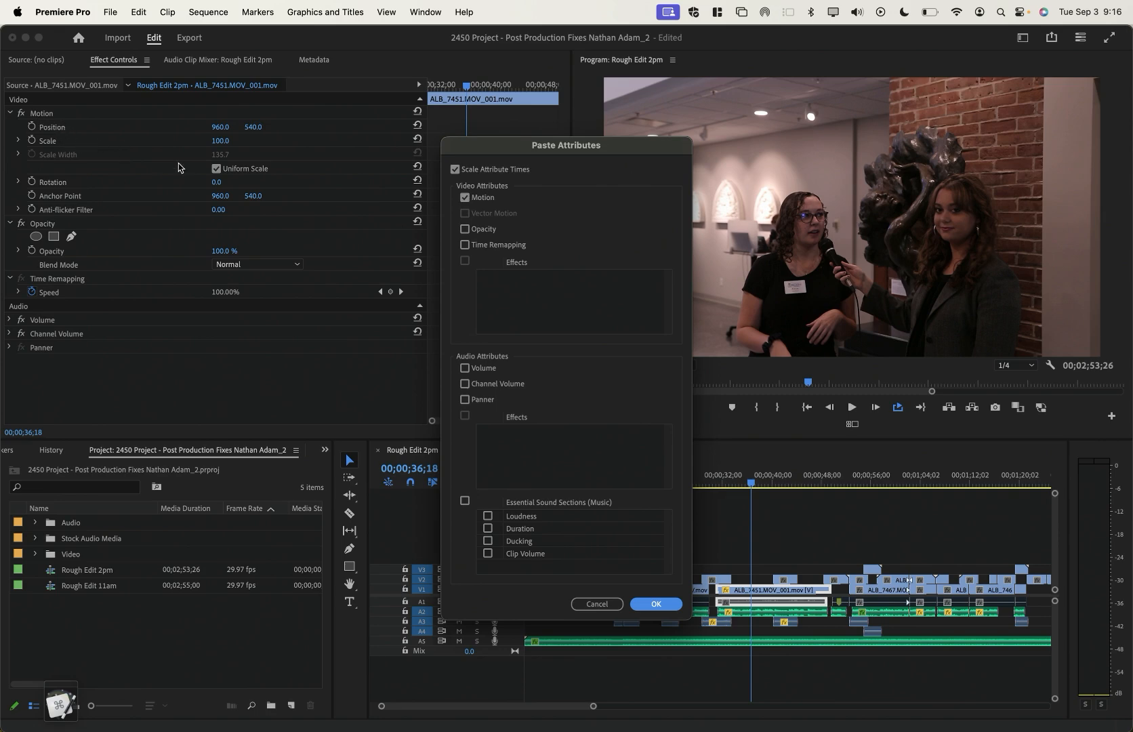
pyautogui.click(654, 603)
# Return the playhead to 00;00;05;19 in the first clip and save the project
pyautogui.moveTo(784, 485); pyautogui.dragTo(560, 491)
pyautogui.press('super+s')
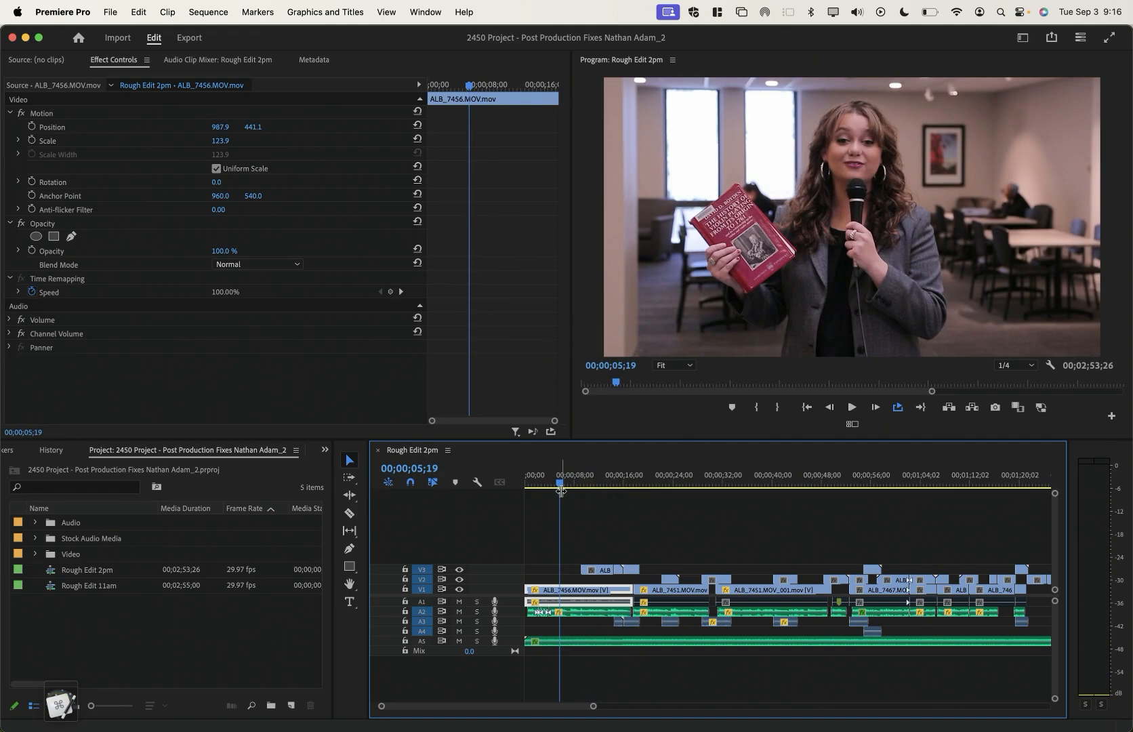
pyautogui.press('=')
pyautogui.press('=')
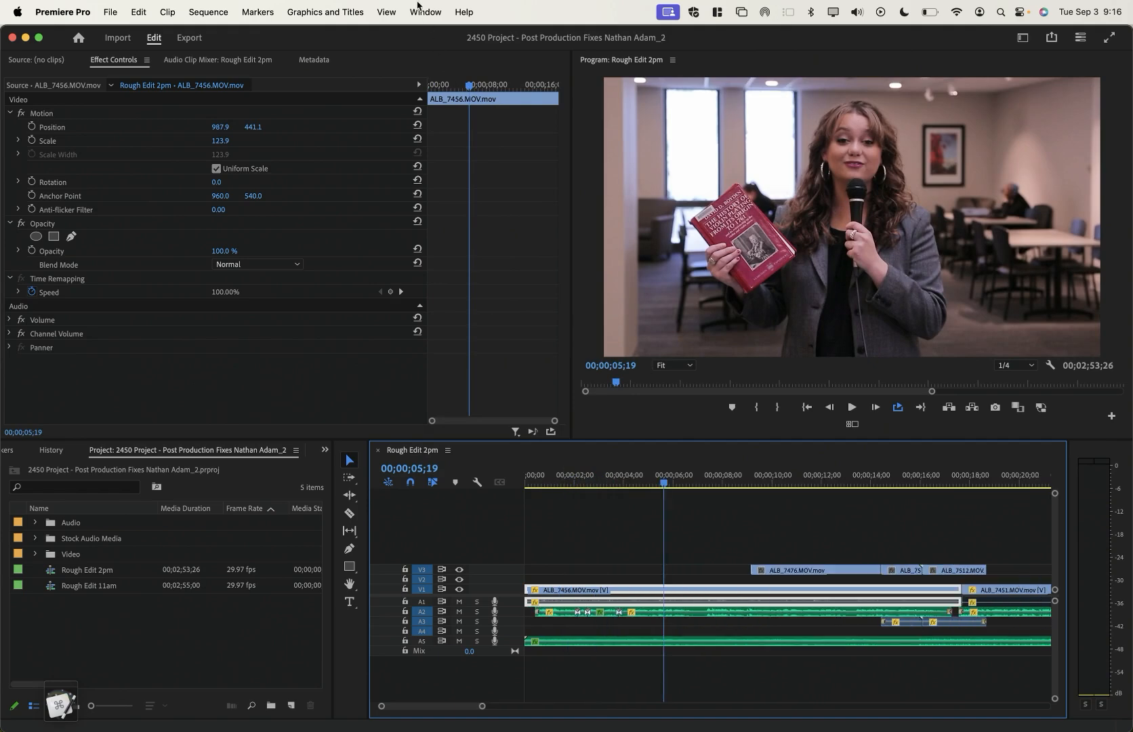
# Show the Lumetri Color controls and the Lumetri Scopes for the first clip
pyautogui.click(421, 12)
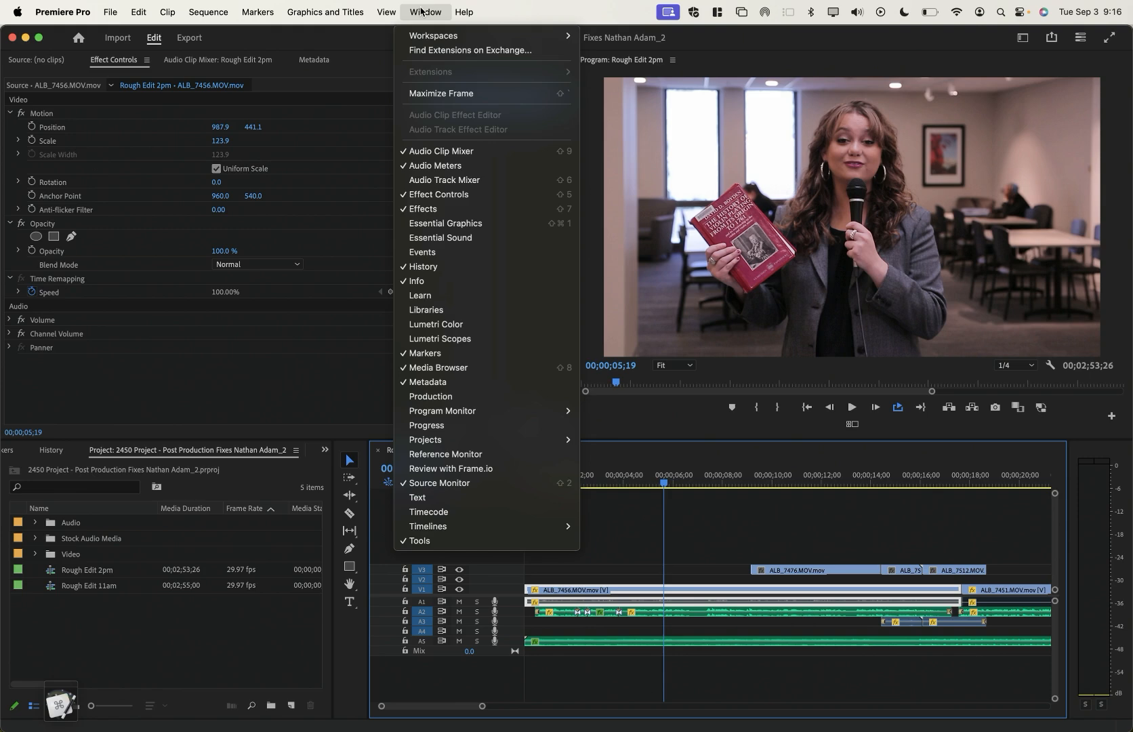
pyautogui.click(456, 325)
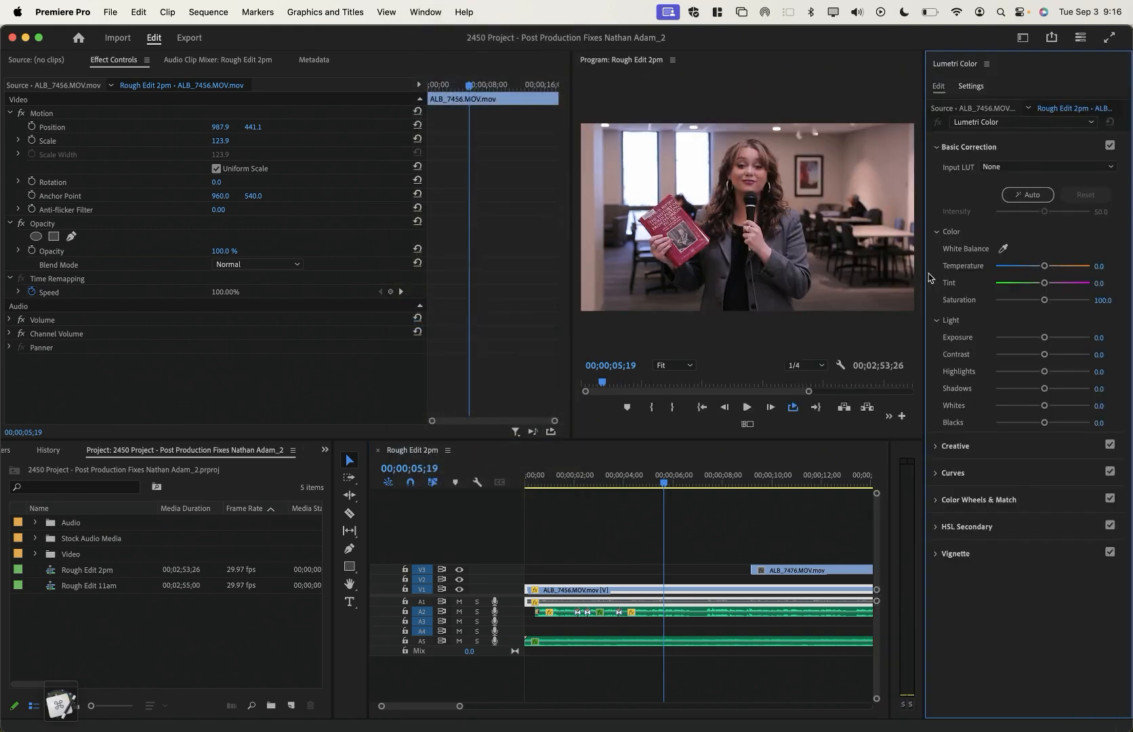
pyautogui.click(425, 12)
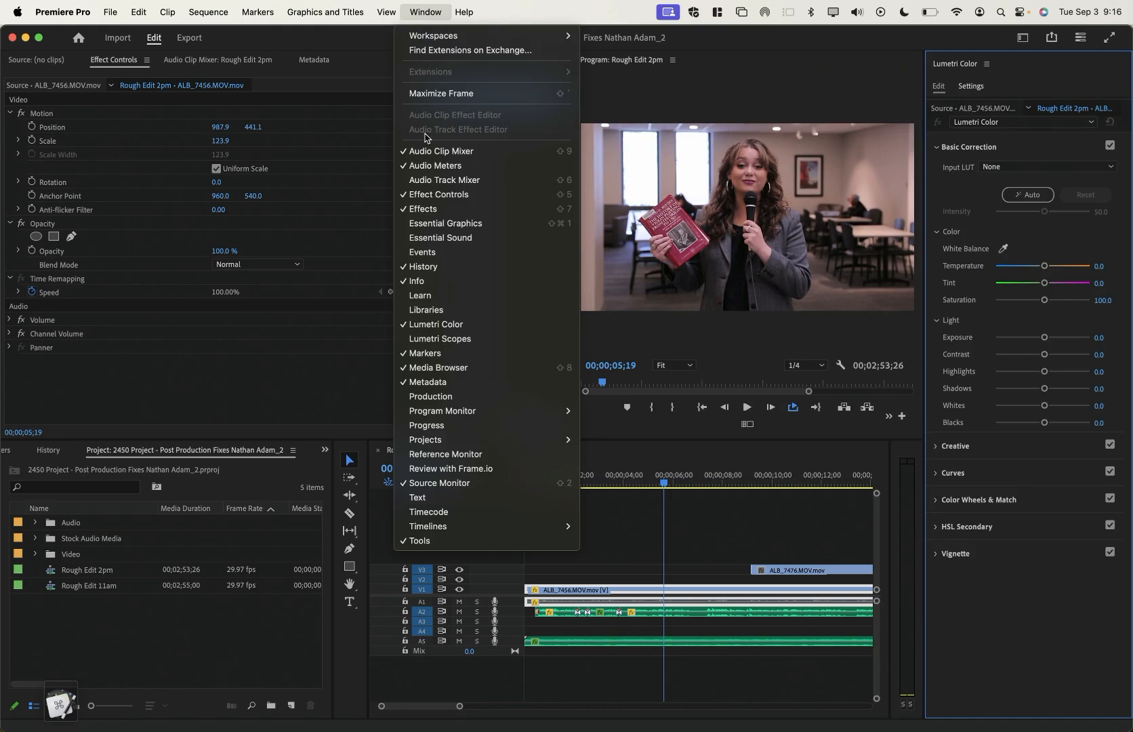
pyautogui.click(443, 339)
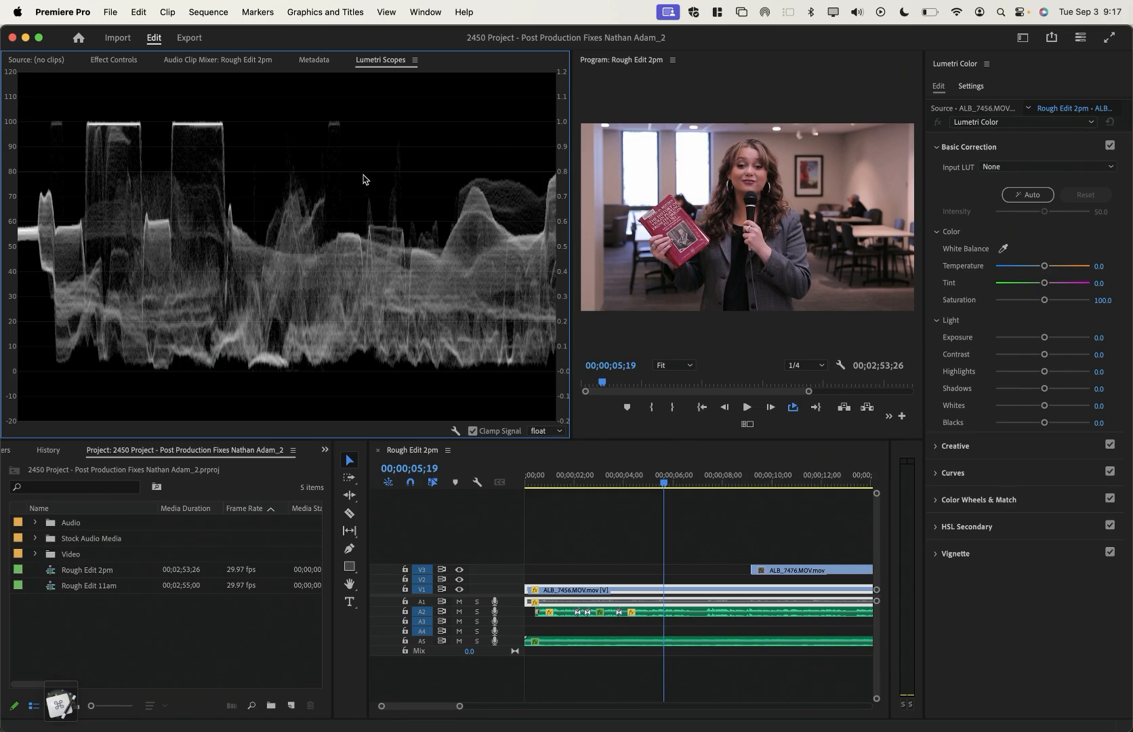
# Add the Vectorscope YUV and Parade (RGB) to the displayed Lumetri scopes
pyautogui.rightClick(337, 199)
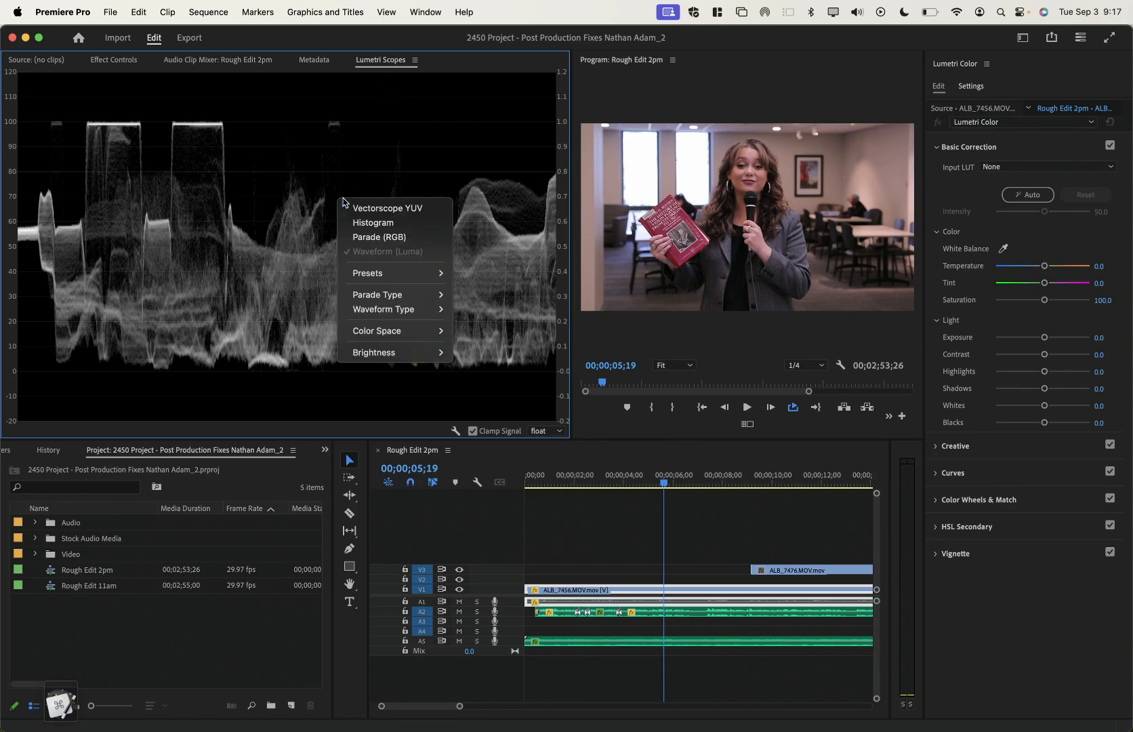
pyautogui.click(354, 207)
pyautogui.rightClick(351, 209)
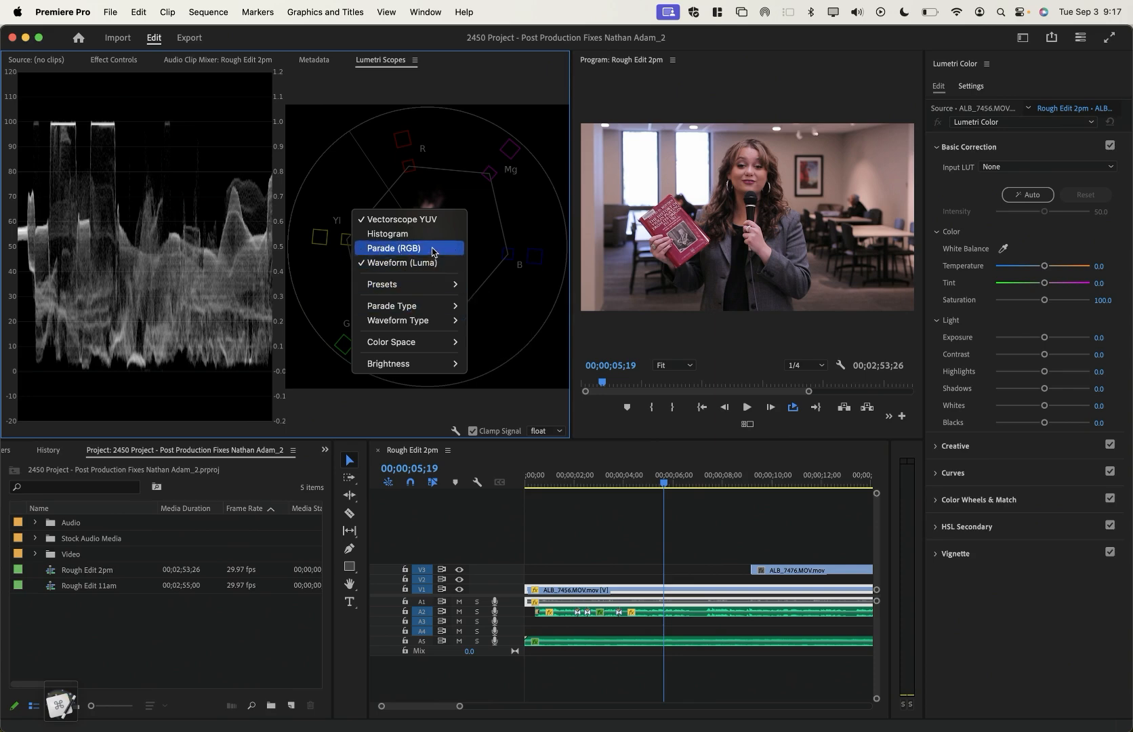
pyautogui.moveTo(438, 312)
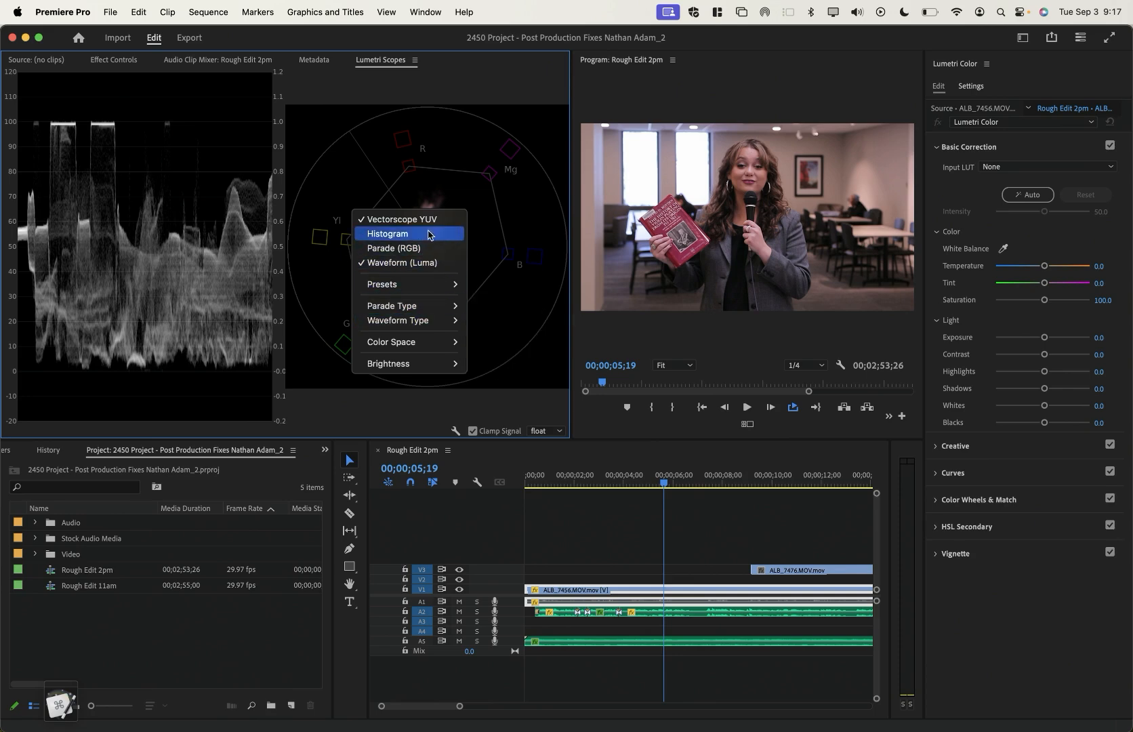
pyautogui.click(433, 248)
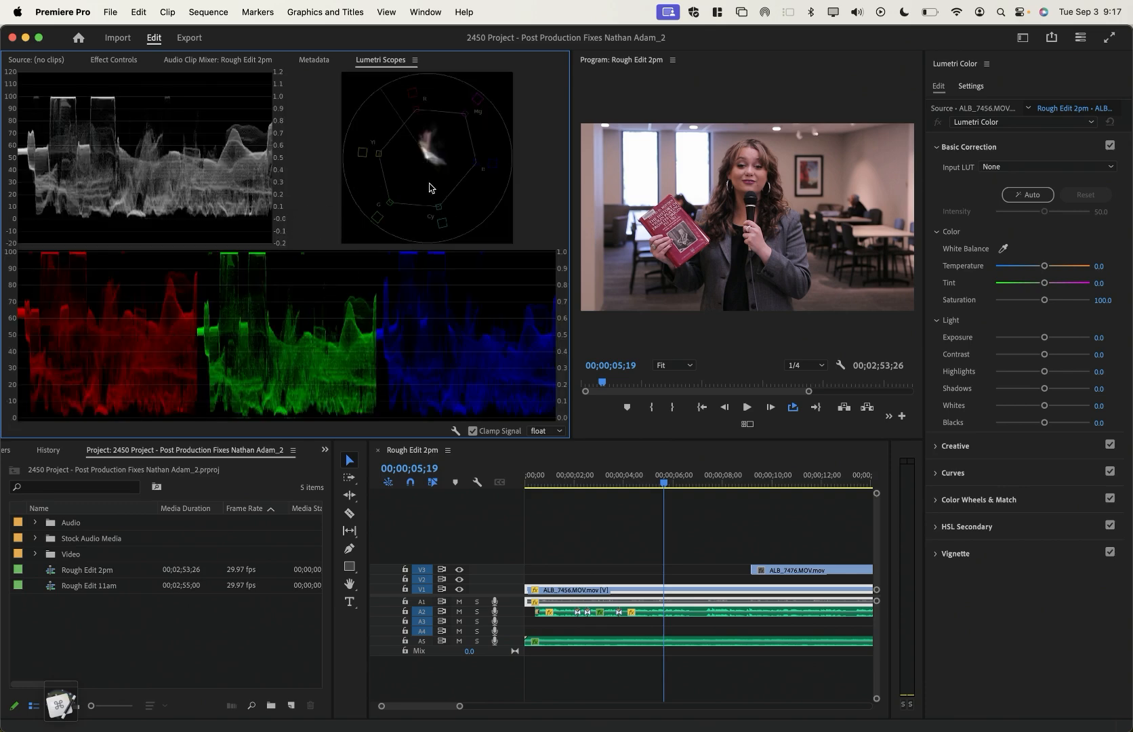
# Remove the Vectorscope YUV and Parade (RGB) from the scopes, keeping only Waveform (Luma)
pyautogui.rightClick(425, 206)
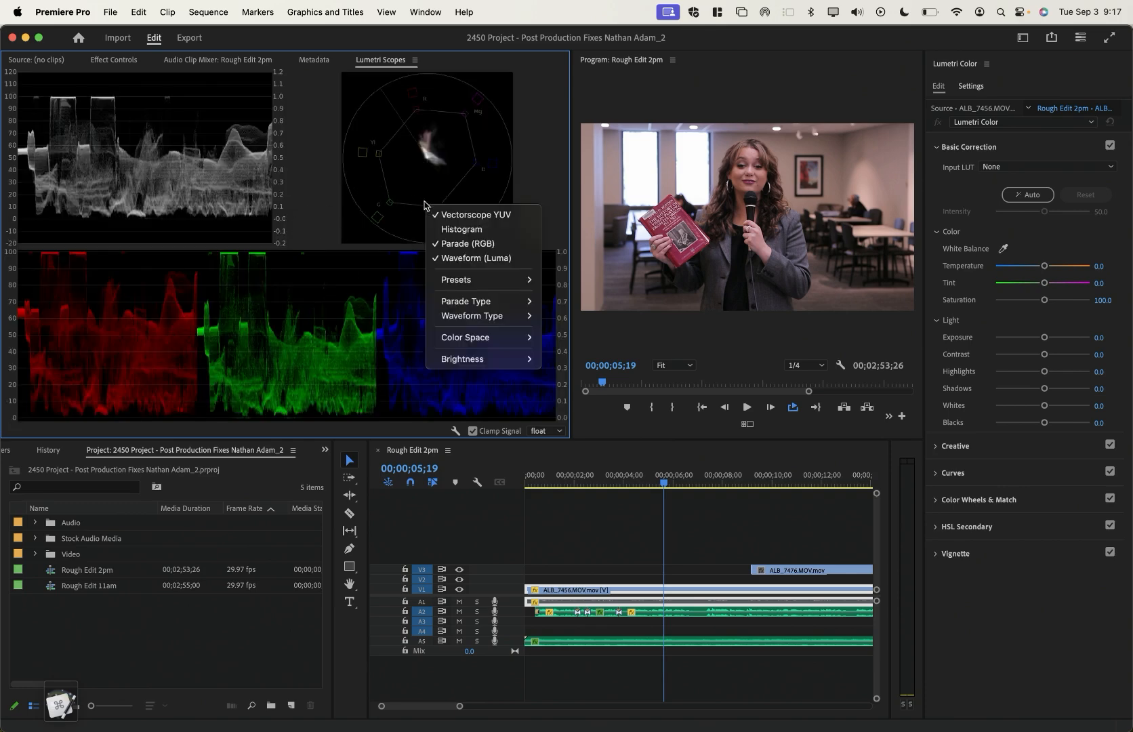
pyautogui.click(439, 211)
pyautogui.rightClick(440, 219)
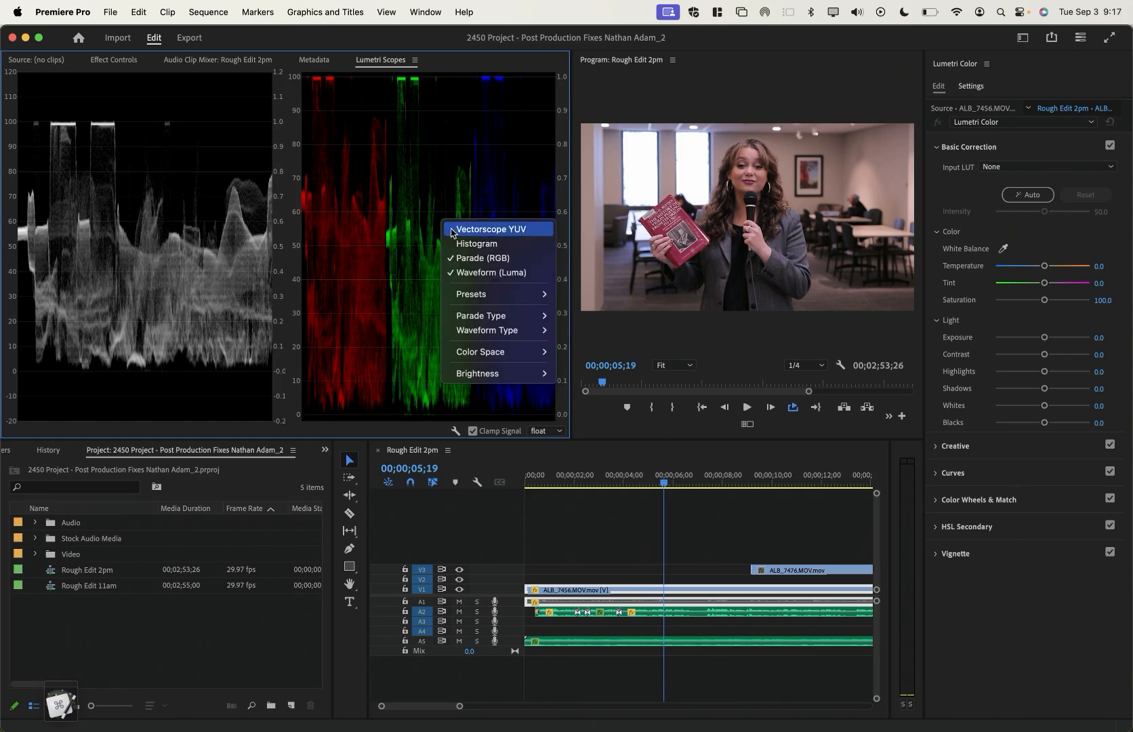
pyautogui.click(467, 263)
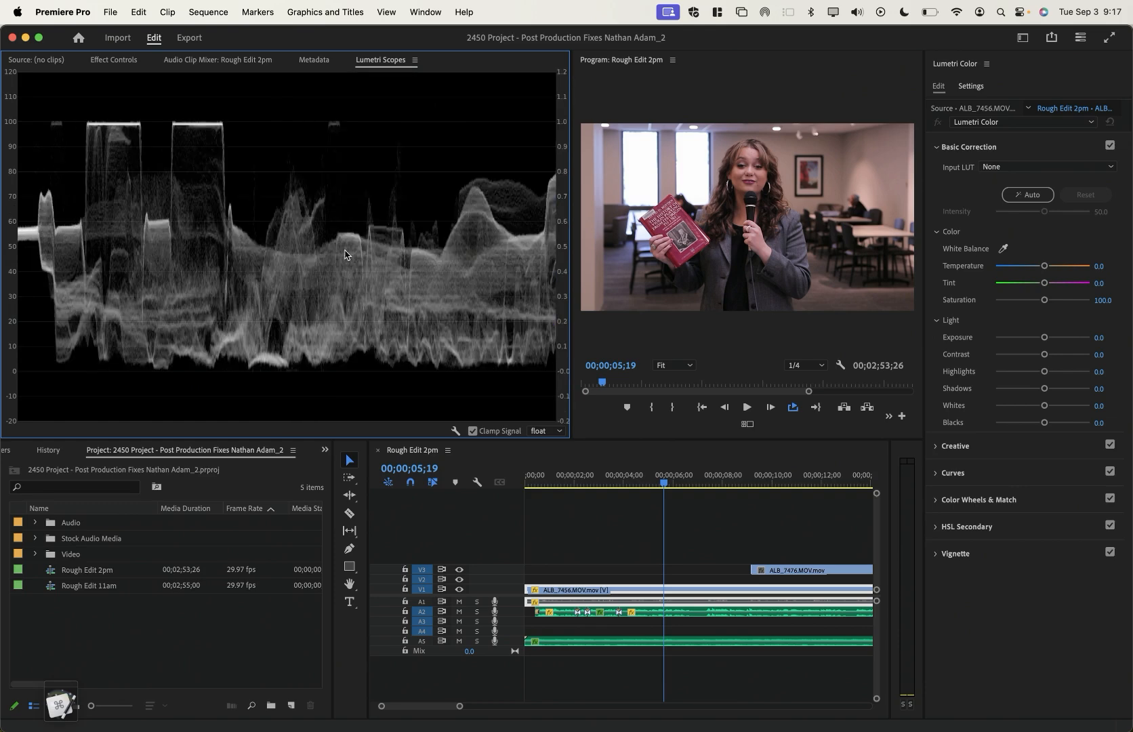
# Move the playhead to 00;00;06;00 in the first clip
pyautogui.click(673, 482)
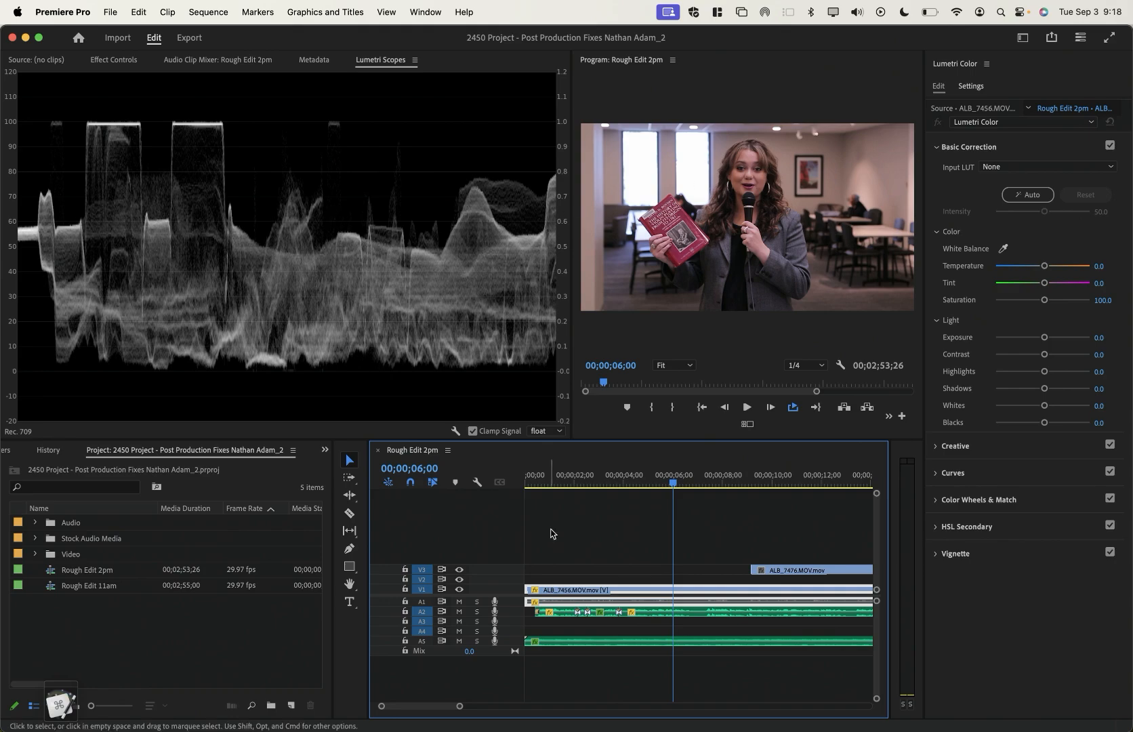
# Scrub through the first clip while watching the luma waveform, leaving the playhead at 00;00;06;18
pyautogui.moveTo(573, 483); pyautogui.dragTo(622, 483)
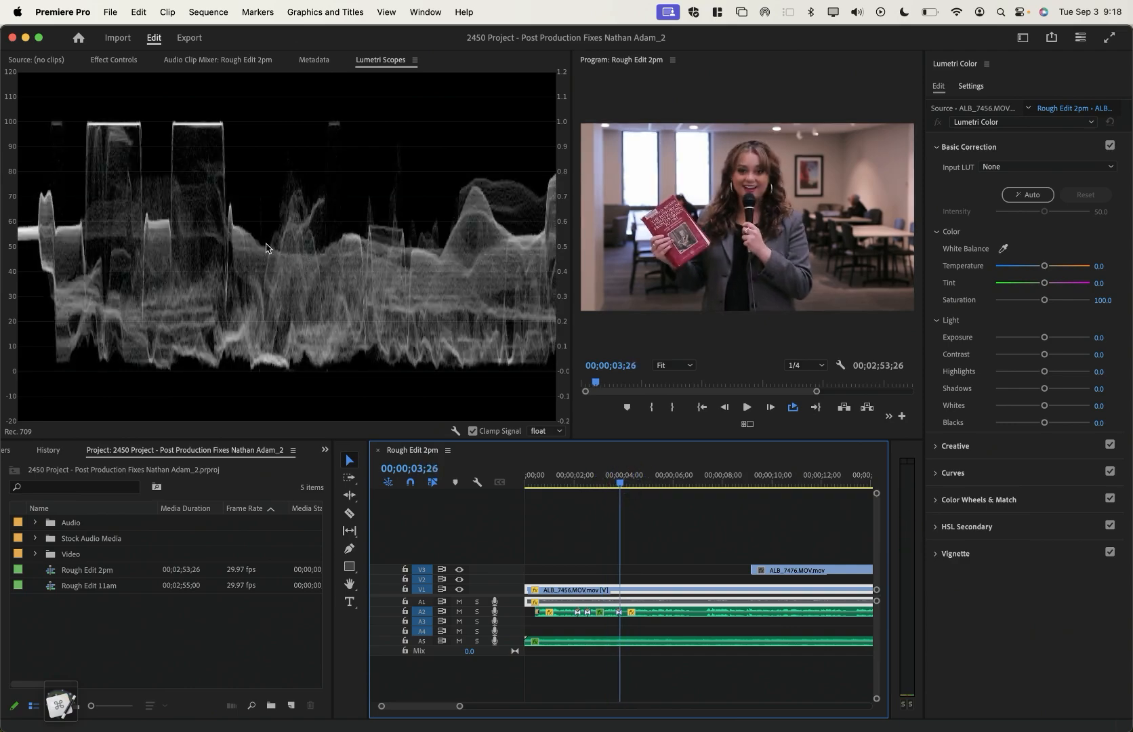
pyautogui.click(590, 481)
pyautogui.moveTo(591, 481); pyautogui.dragTo(688, 483)
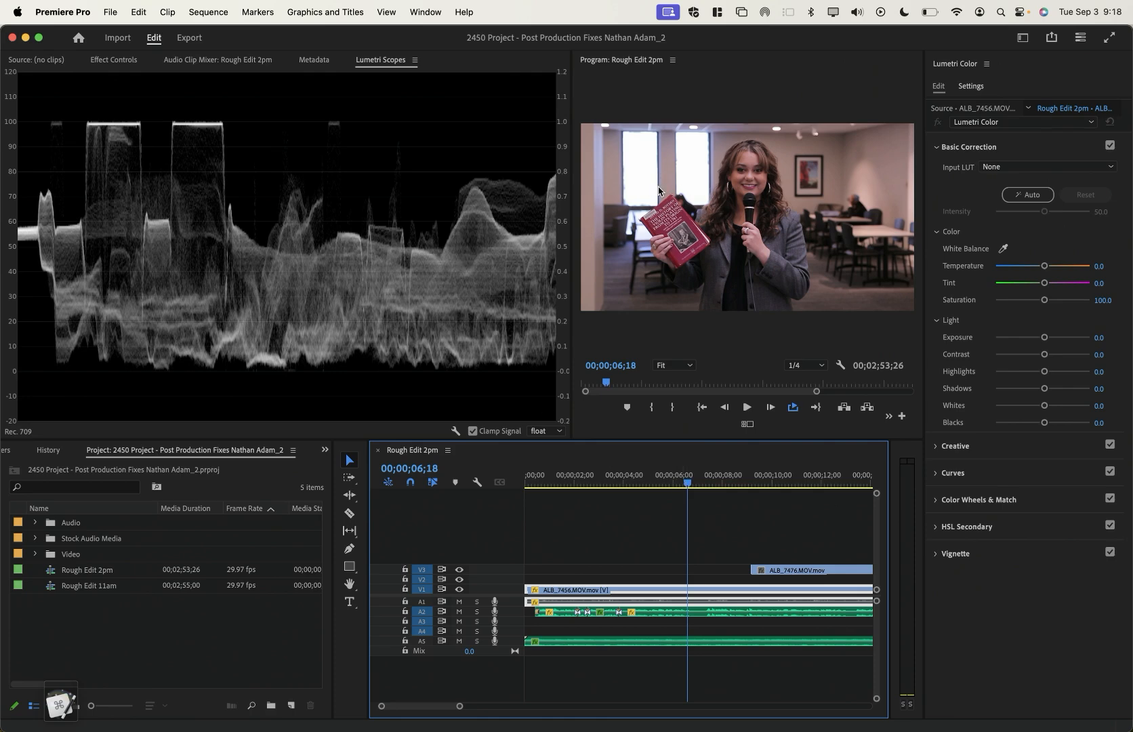
# Switch to the project tracker spreadsheet in Chrome and read the color correction notes on scopes, video white and black, flesh tones, darkest tones and neutral areas
pyautogui.press('super+Tab')
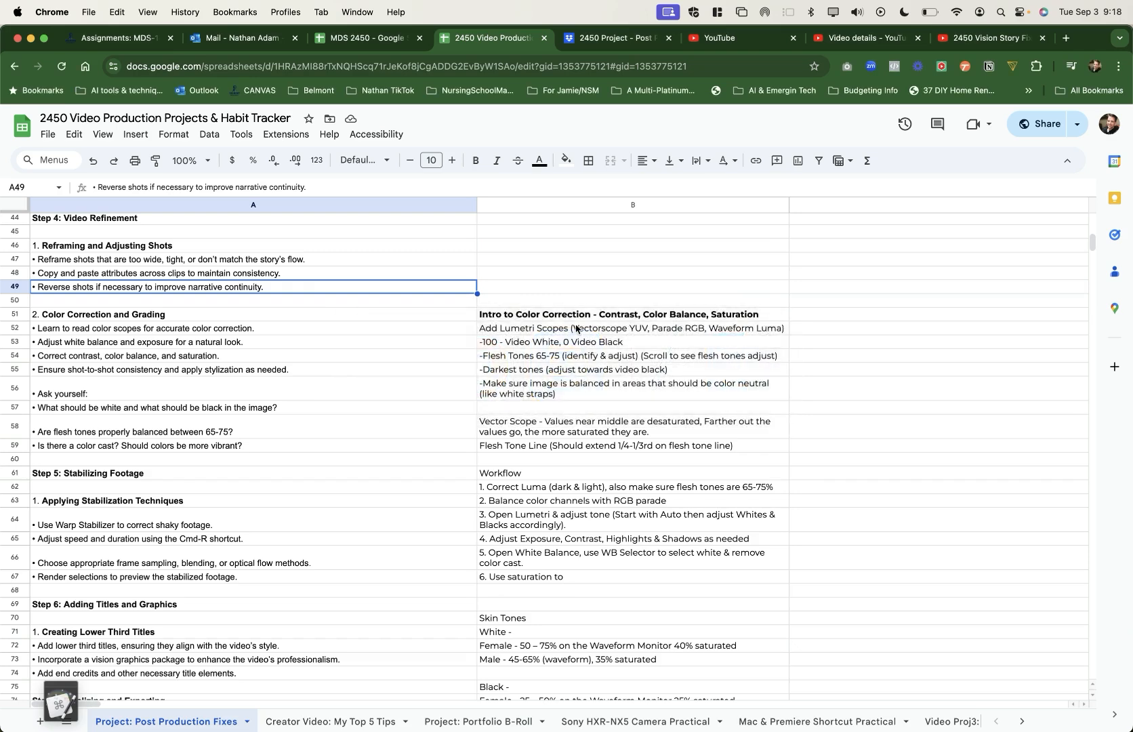
pyautogui.click(575, 328)
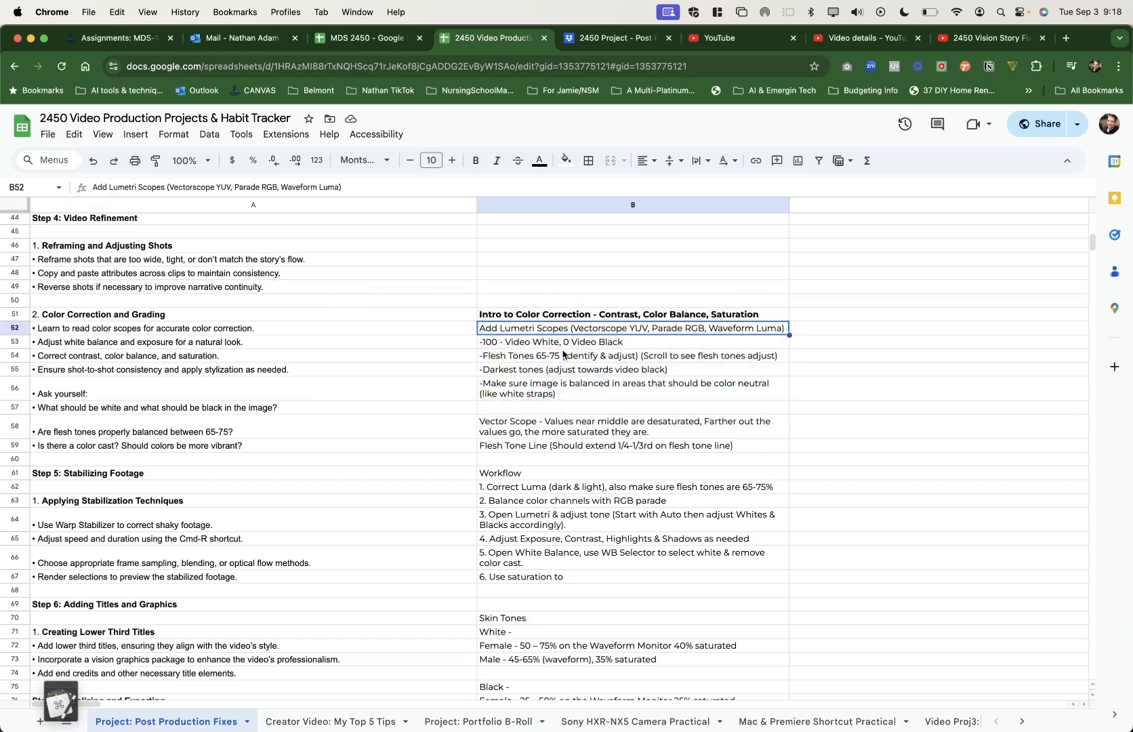
pyautogui.scroll(-2, 583, 325)
pyautogui.click(525, 300)
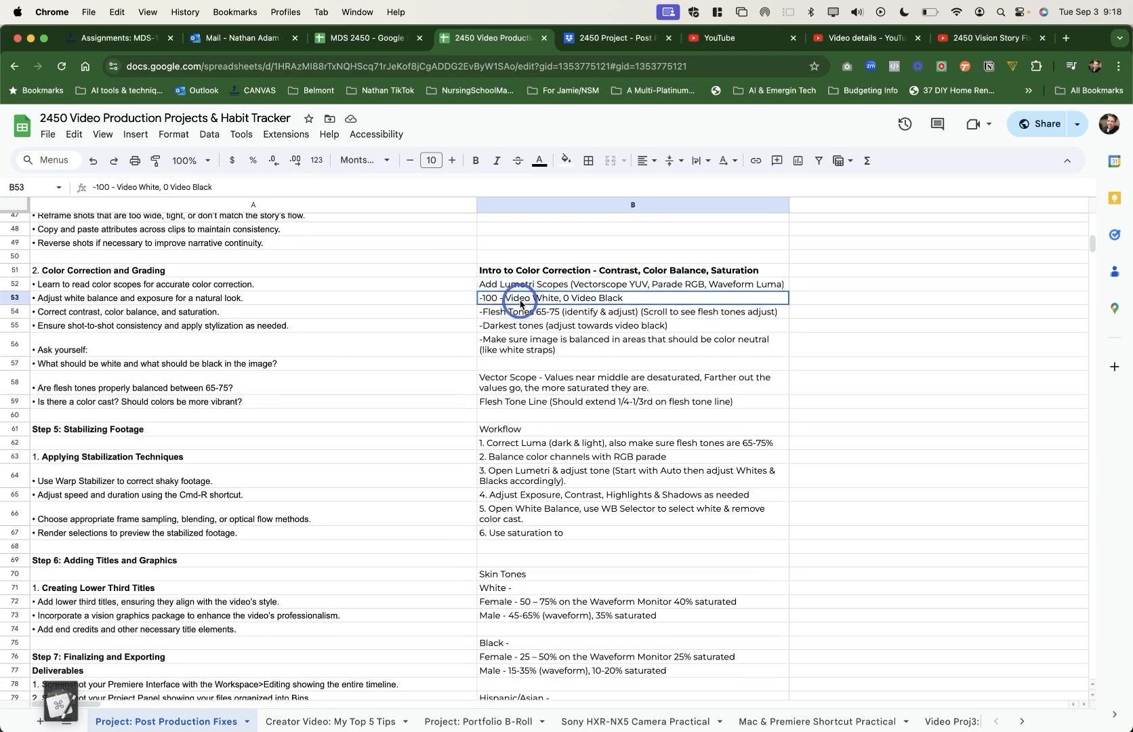
pyautogui.press('super+Tab')
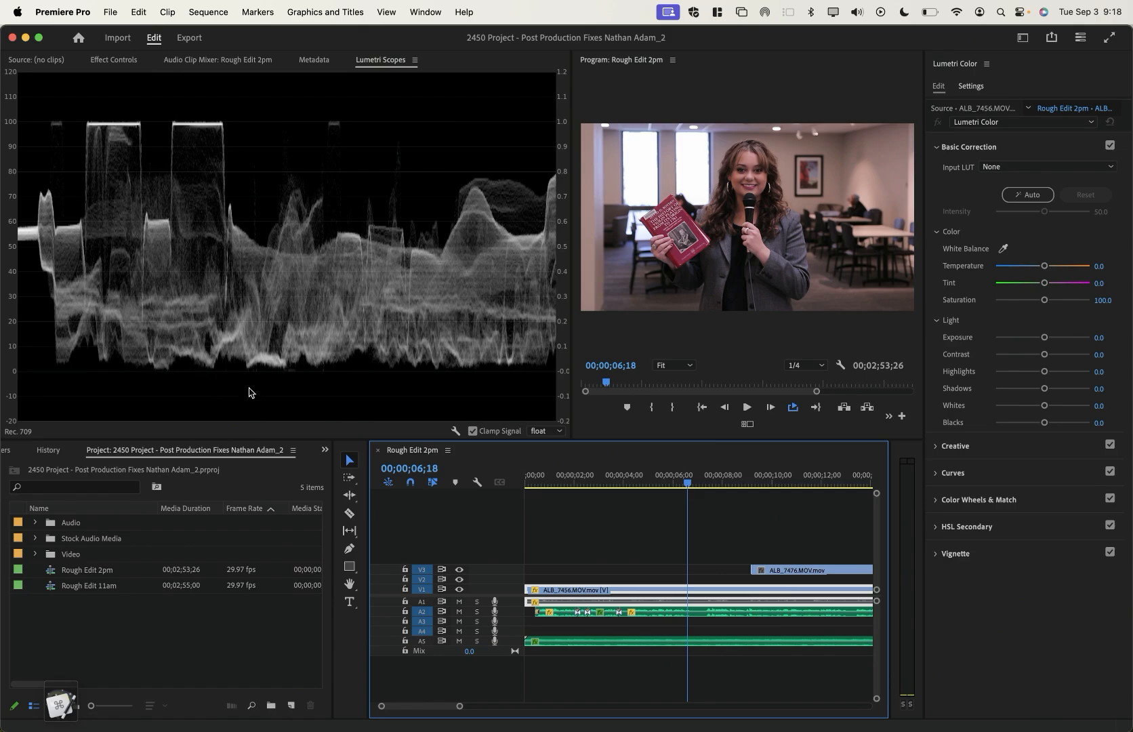
pyautogui.press('super+Tab')
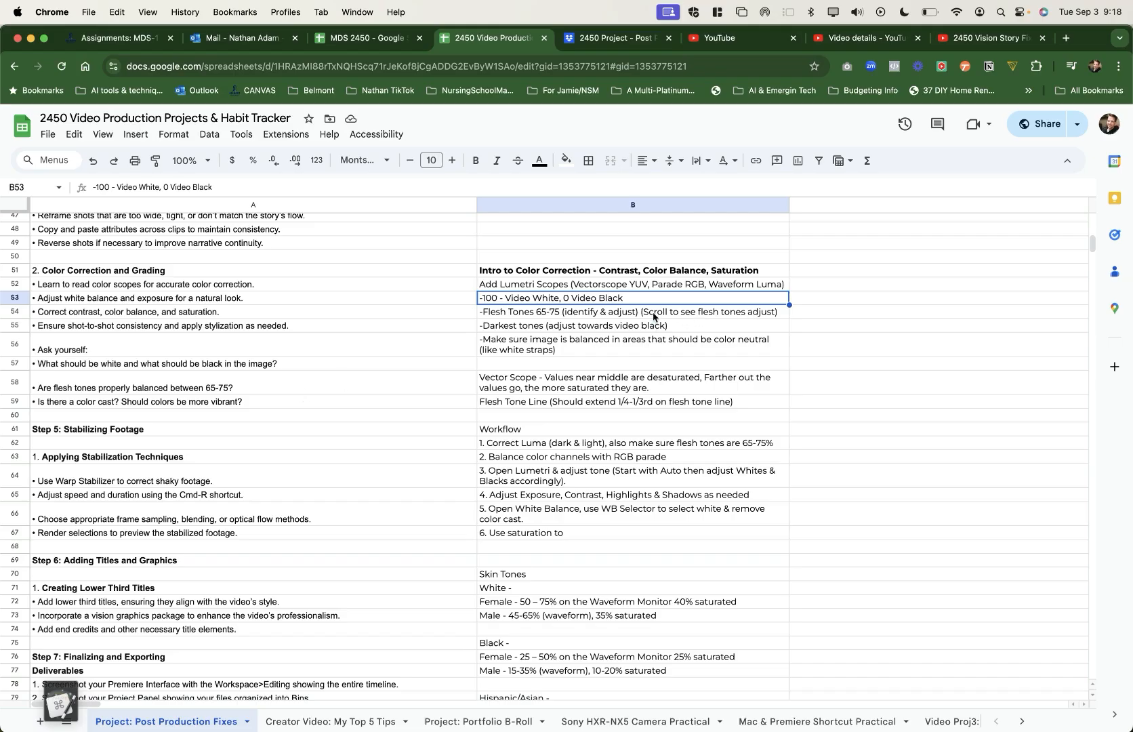
pyautogui.click(652, 315)
pyautogui.click(619, 327)
pyautogui.click(608, 347)
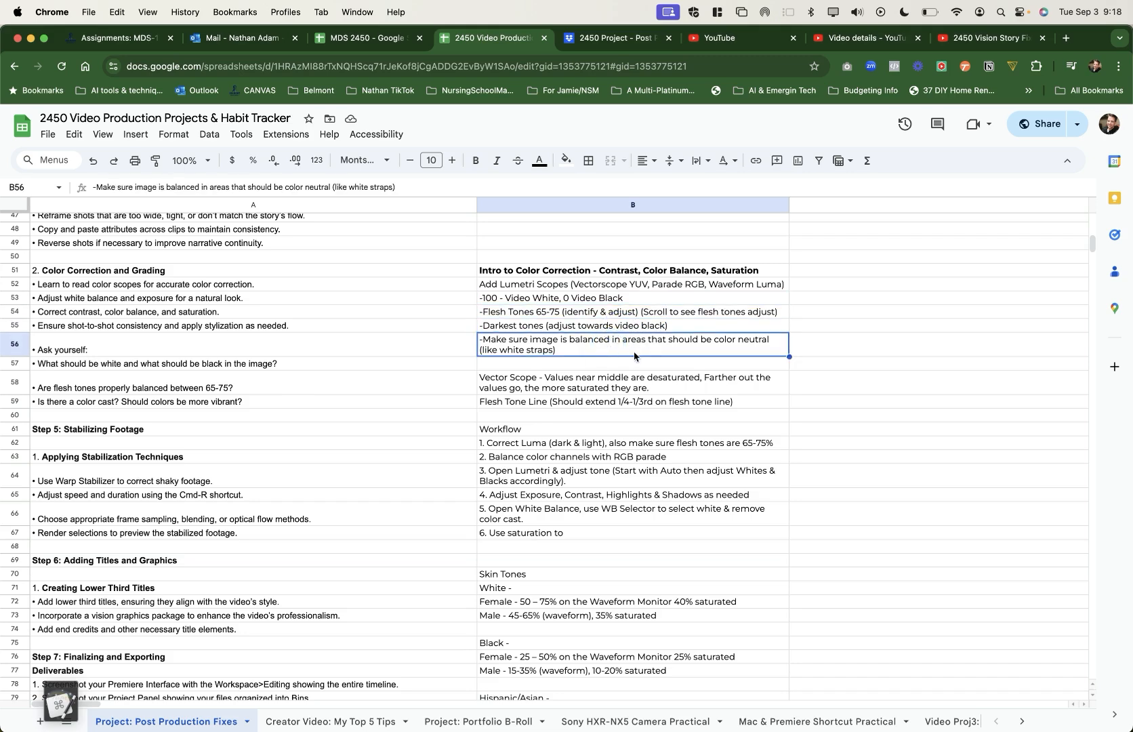
# Return to Premiere Pro and review the Lumetri Color sections, collapsing and reopening Basic Correction
pyautogui.press('super+Tab')
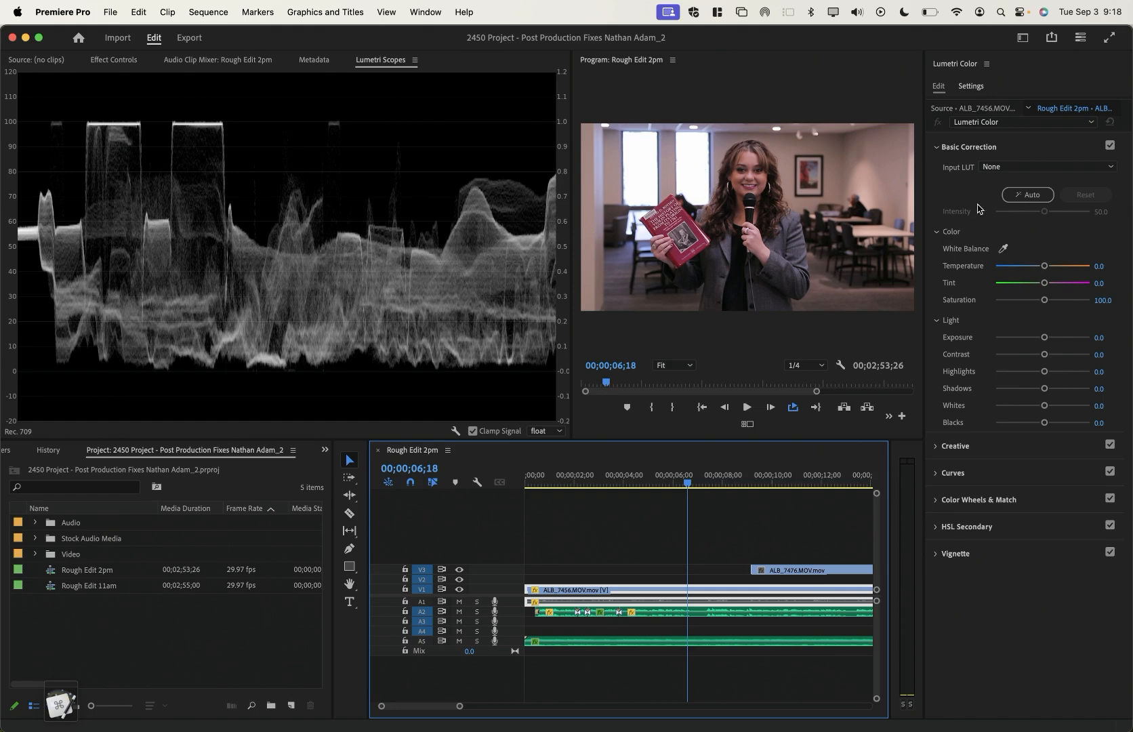
pyautogui.click(938, 147)
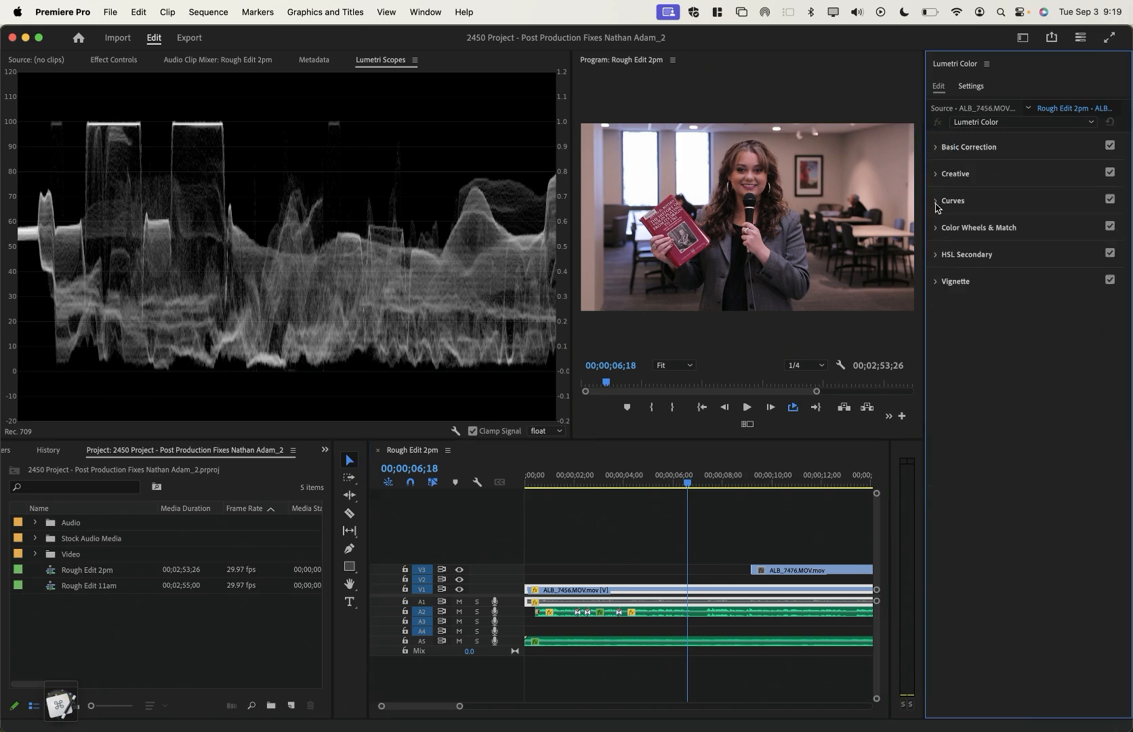
pyautogui.click(938, 149)
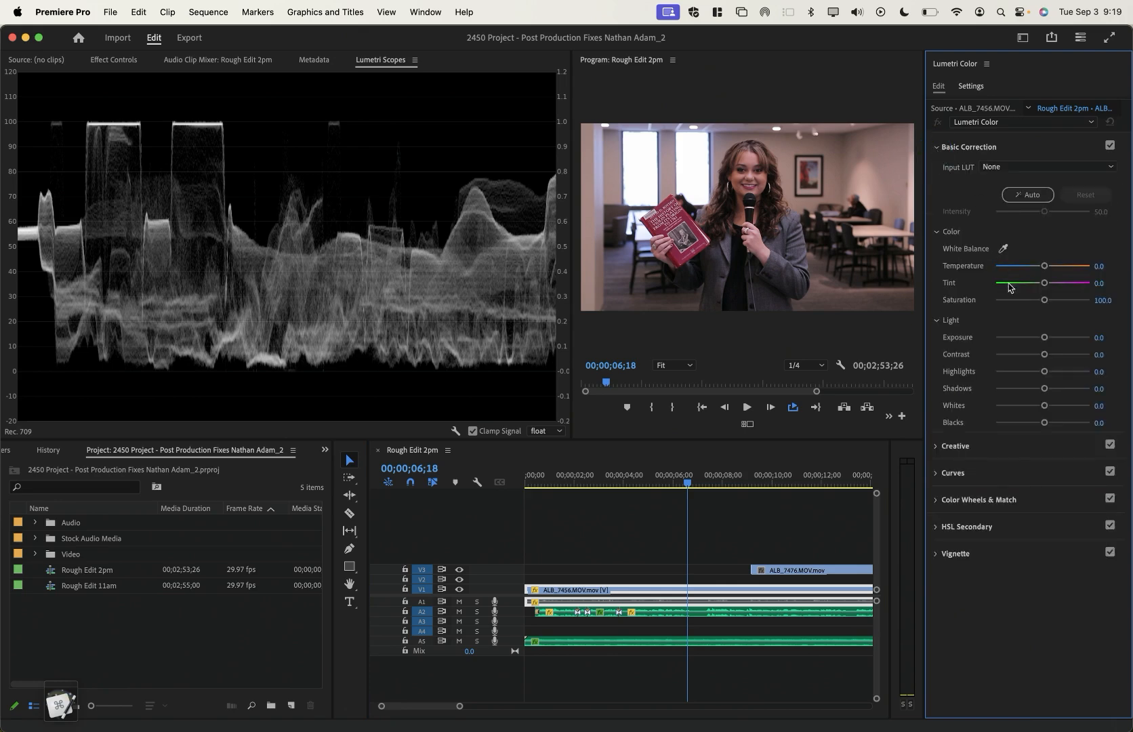
# Try the automatic Lumetri correction on the first clip, compare it with the original using undo and redo, and leave it undone
pyautogui.click(1029, 195)
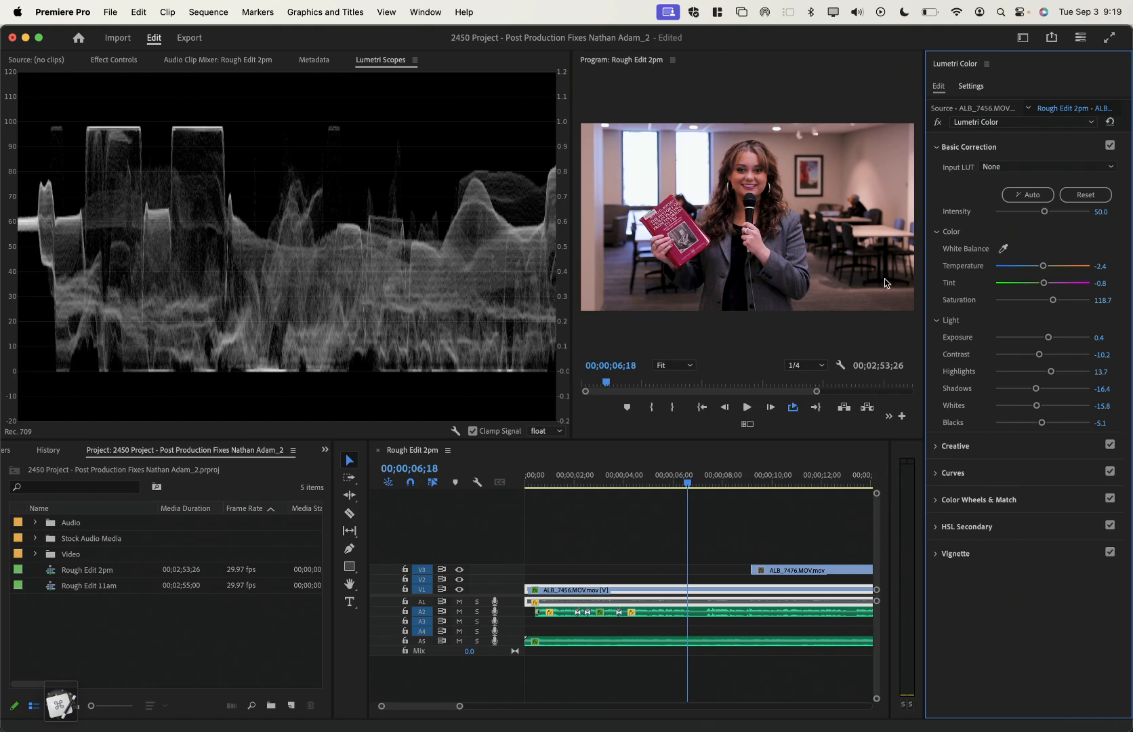
pyautogui.press('super+z')
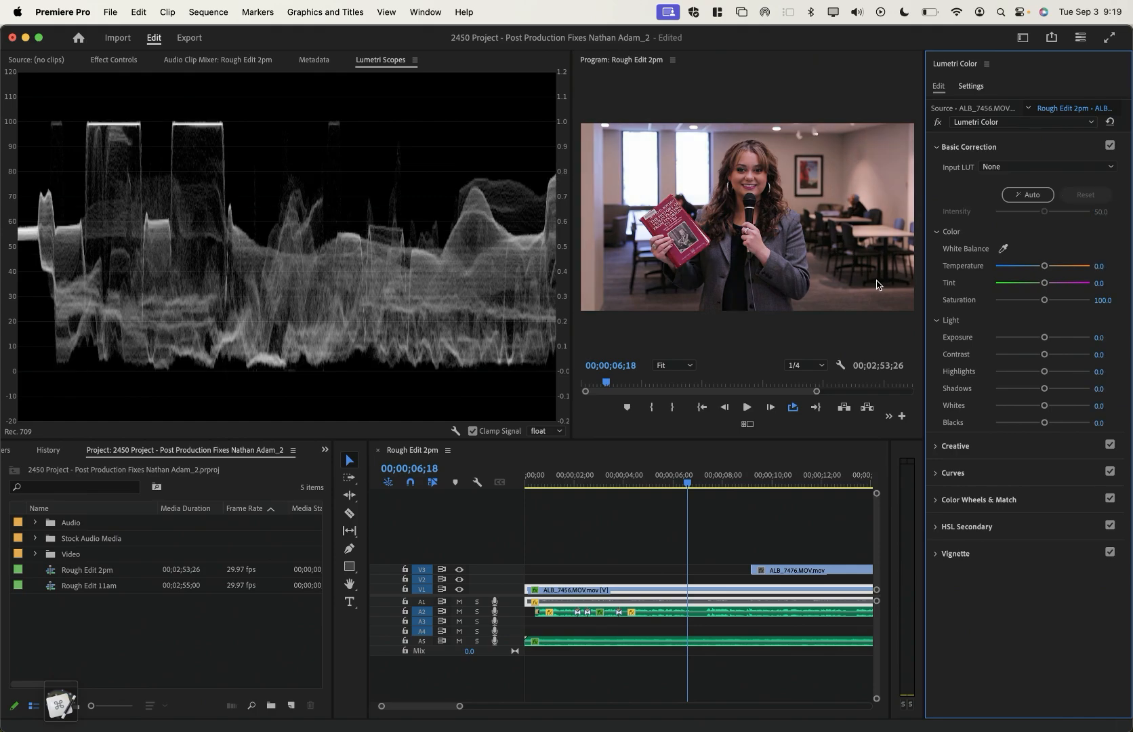
pyautogui.press('super+shift+z')
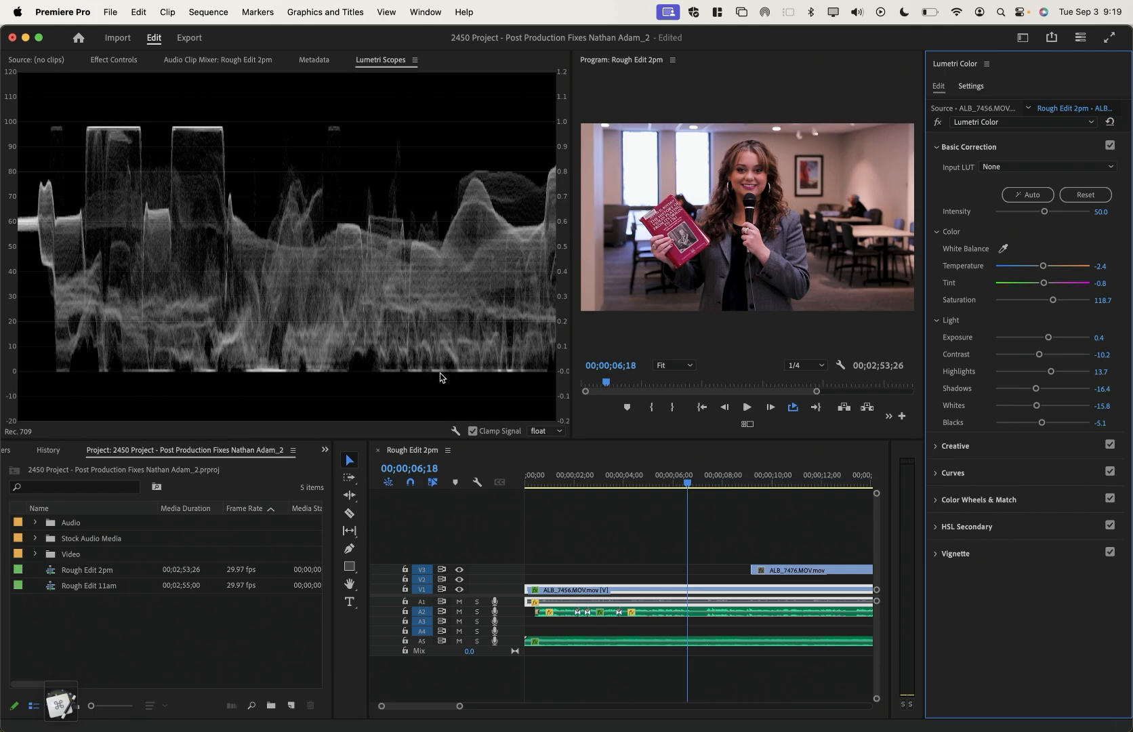
pyautogui.press('super+z')
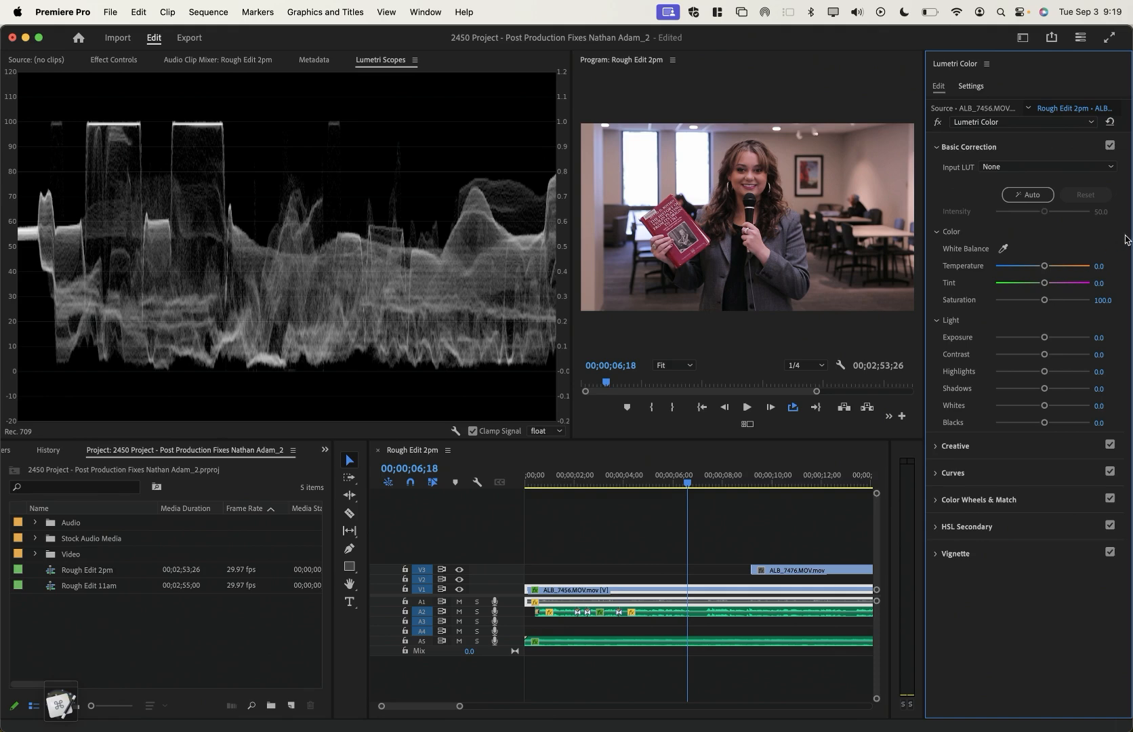
# Narrow the application window, try Exposure at 4.1 and -3.0 on the first clip, and reset Exposure to 0
pyautogui.moveTo(1129, 235); pyautogui.dragTo(1107, 235)
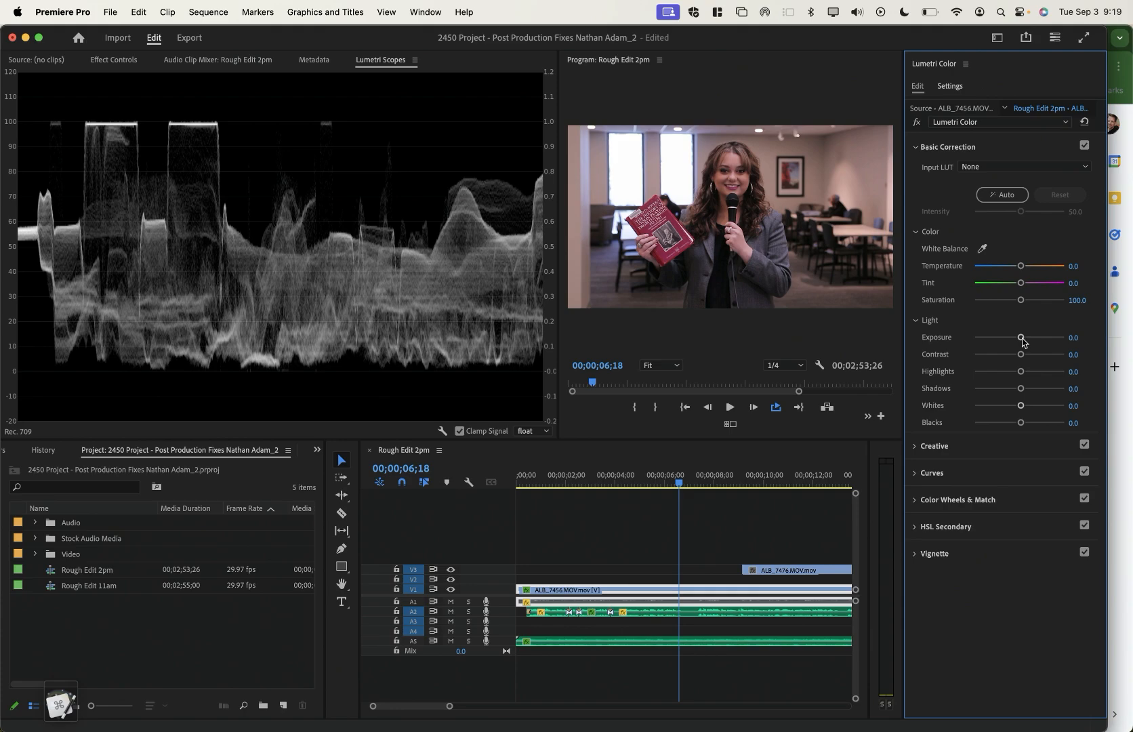
pyautogui.moveTo(1021, 338); pyautogui.dragTo(1056, 342)
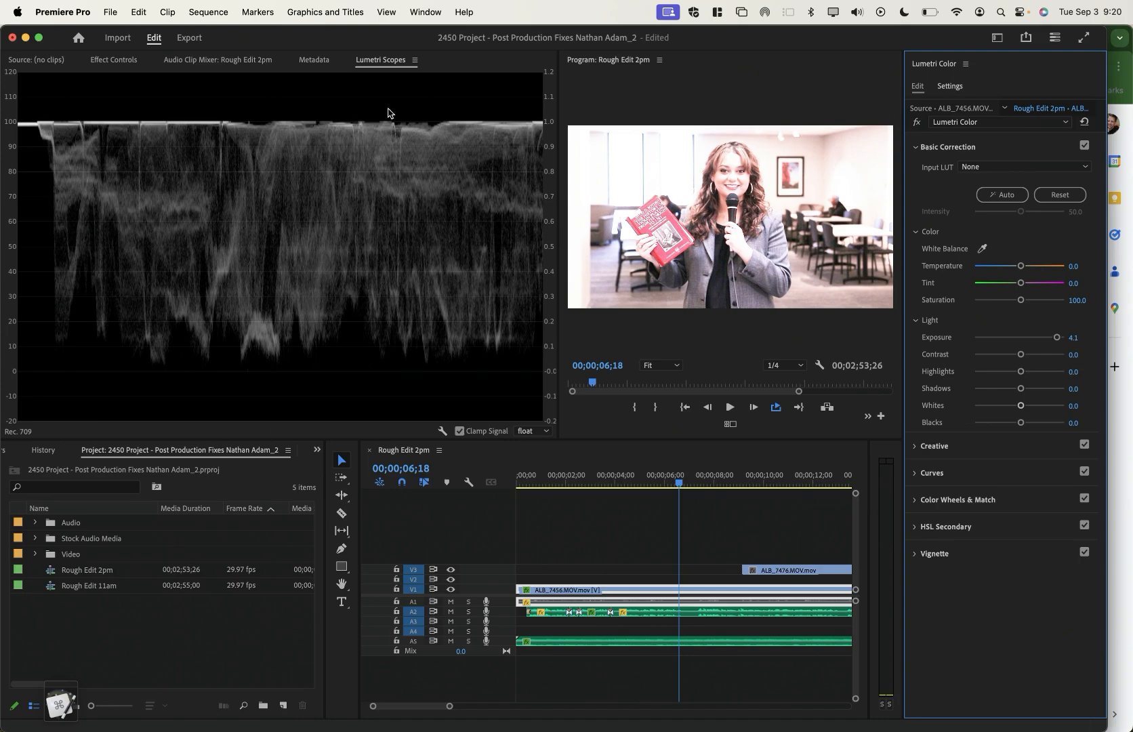
pyautogui.moveTo(1059, 342); pyautogui.dragTo(990, 345)
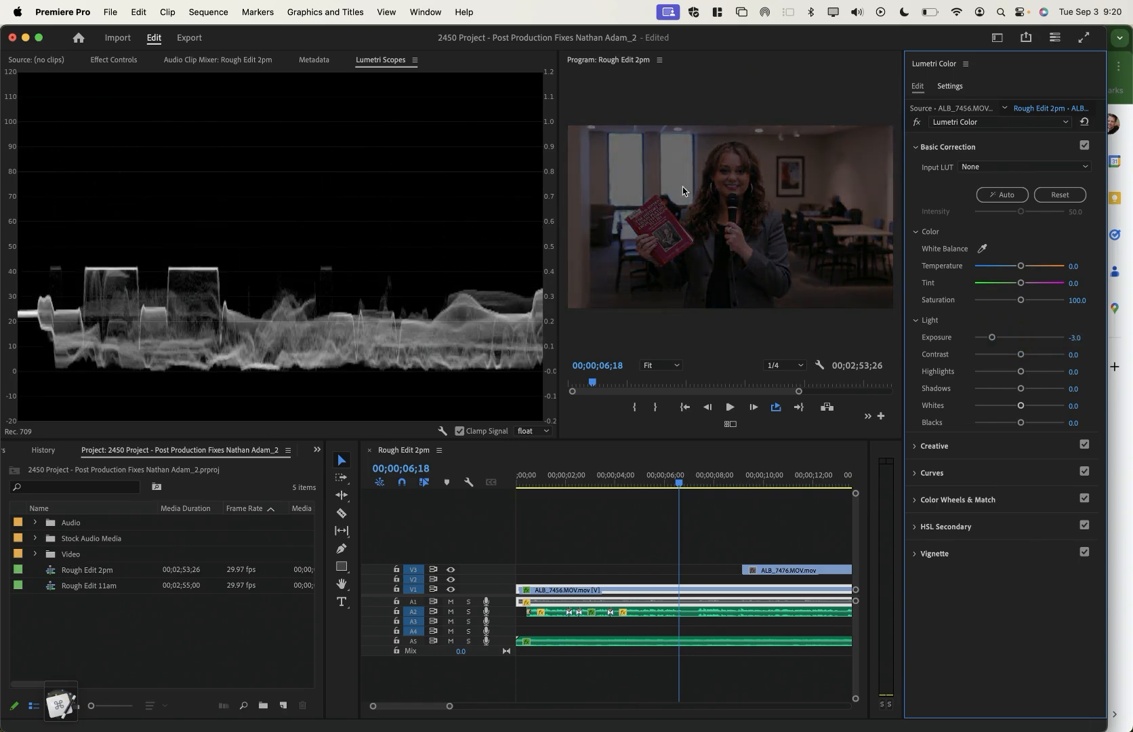
pyautogui.doubleClick(992, 338)
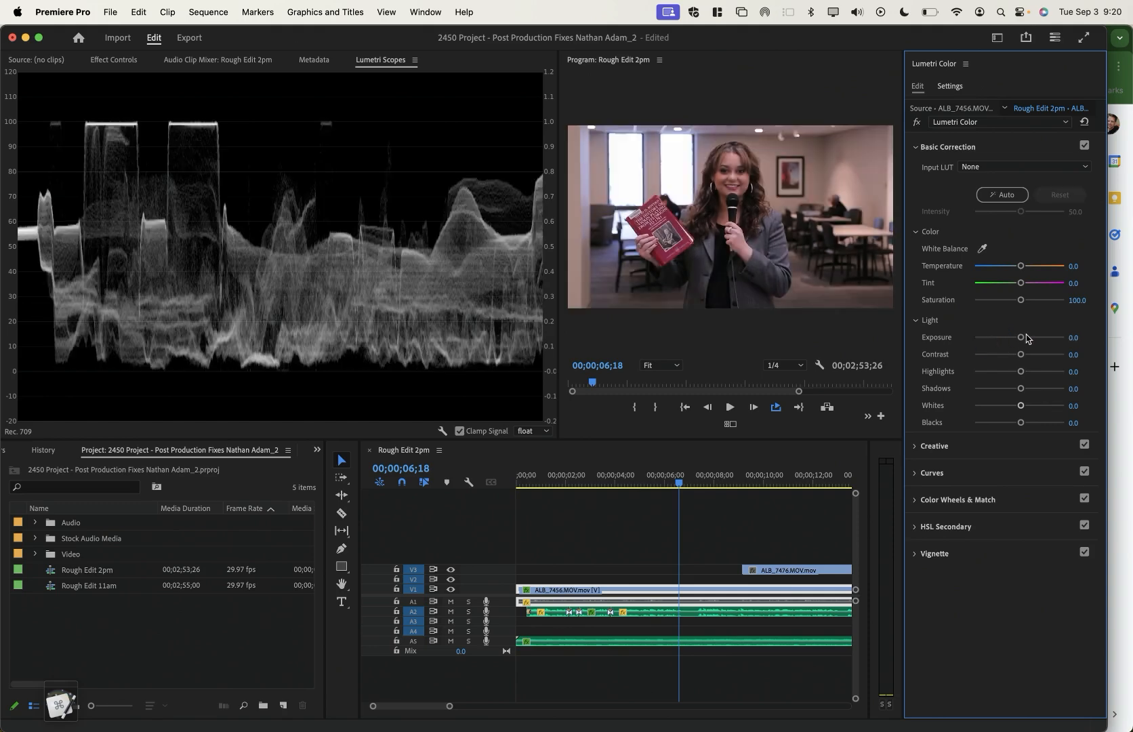
# Try raising Exposure and setting Contrast to 100 on the first clip, and reset both to 0
pyautogui.moveTo(1023, 341); pyautogui.dragTo(1072, 356)
pyautogui.doubleClick(1004, 337)
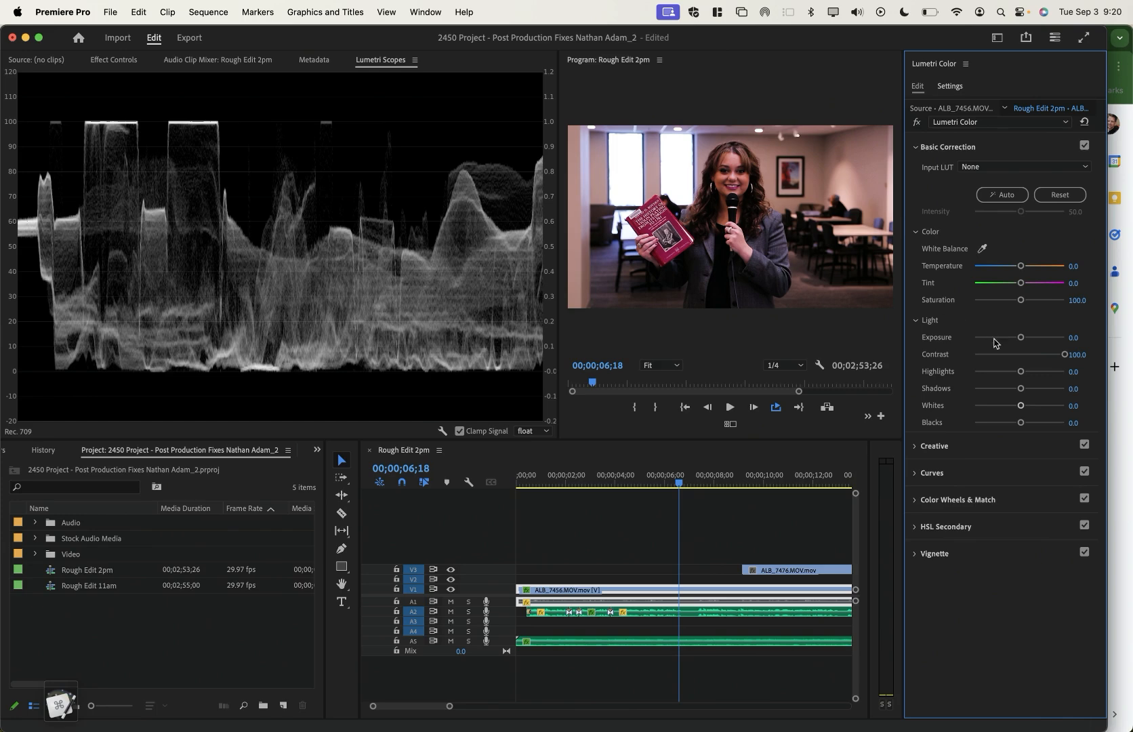
pyautogui.doubleClick(1063, 355)
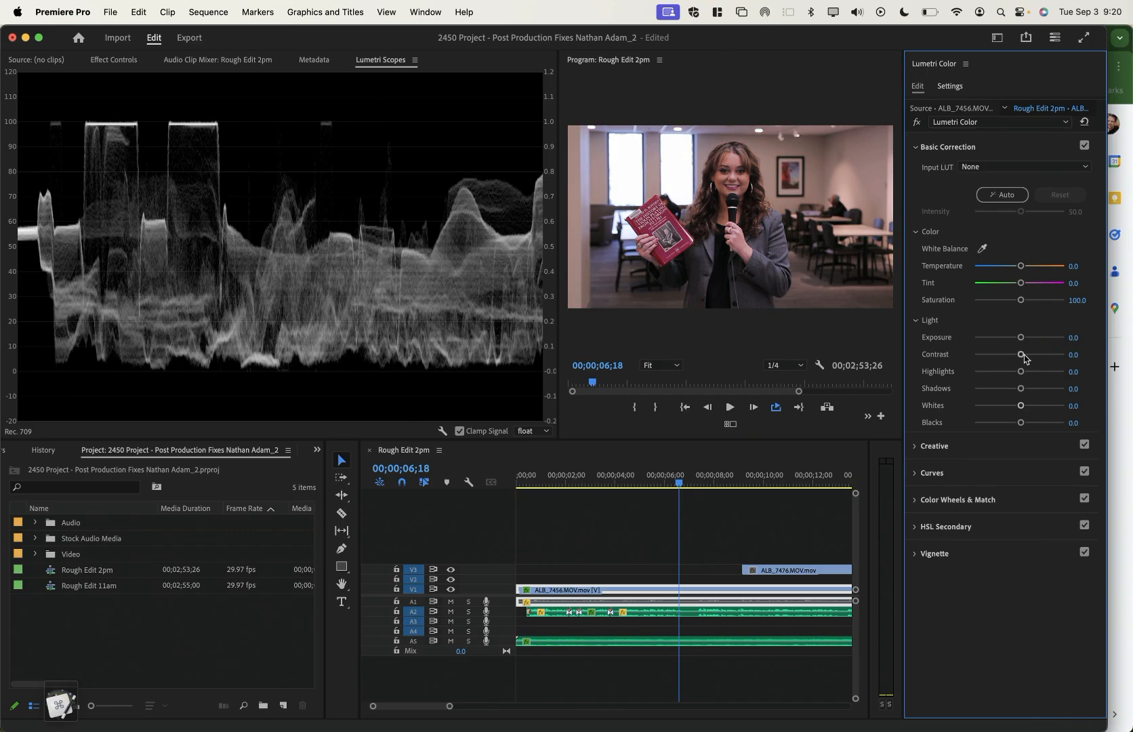
# Try Contrast at -100 on the first clip and compare the image with the Lumetri effect bypassed and enabled
pyautogui.moveTo(1021, 354); pyautogui.dragTo(908, 356)
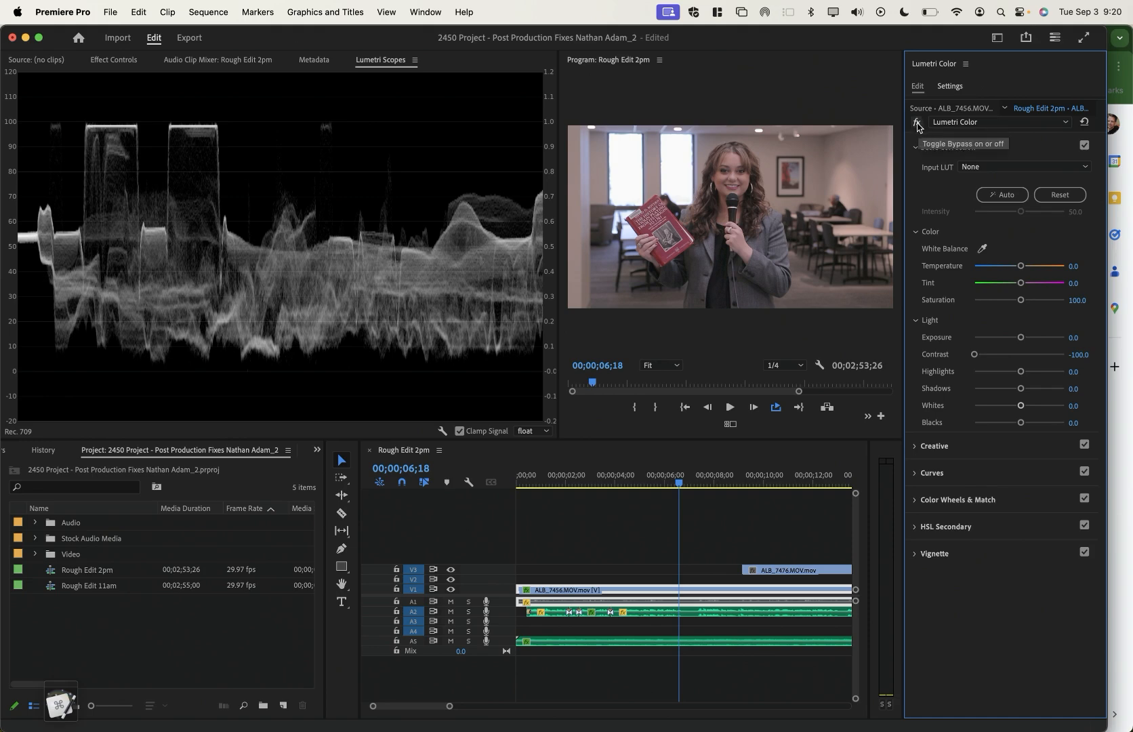
pyautogui.click(917, 123)
pyautogui.click(917, 123)
pyautogui.click(917, 123)
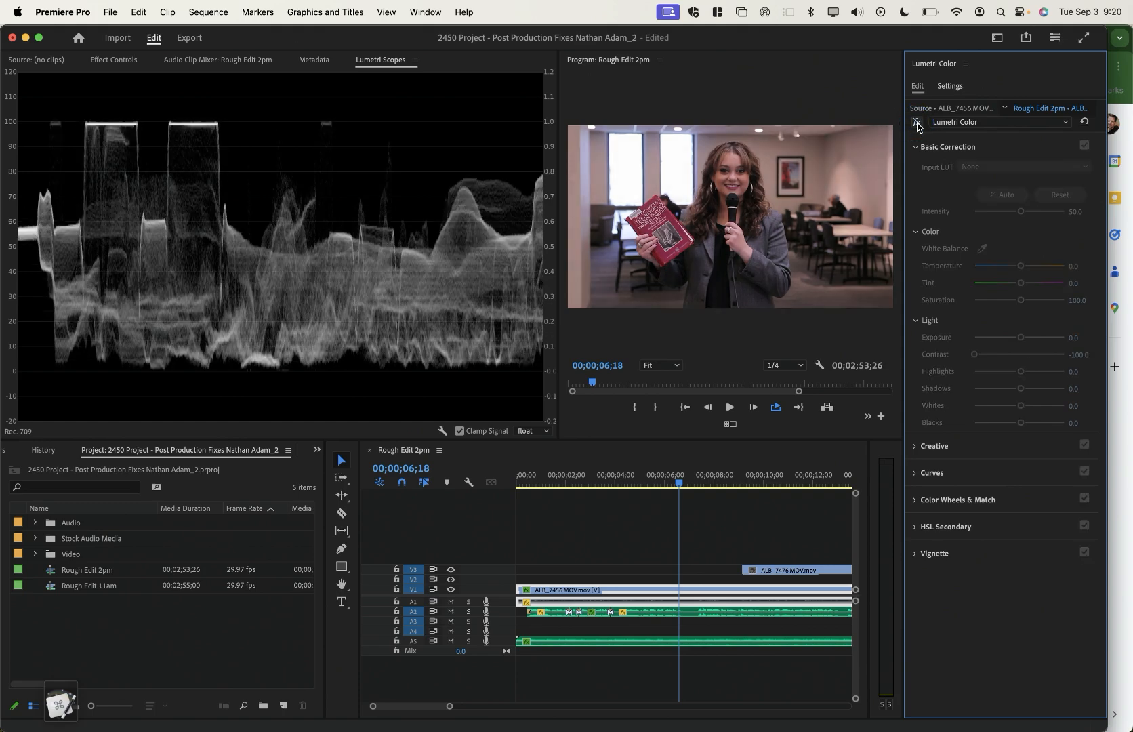
pyautogui.click(917, 123)
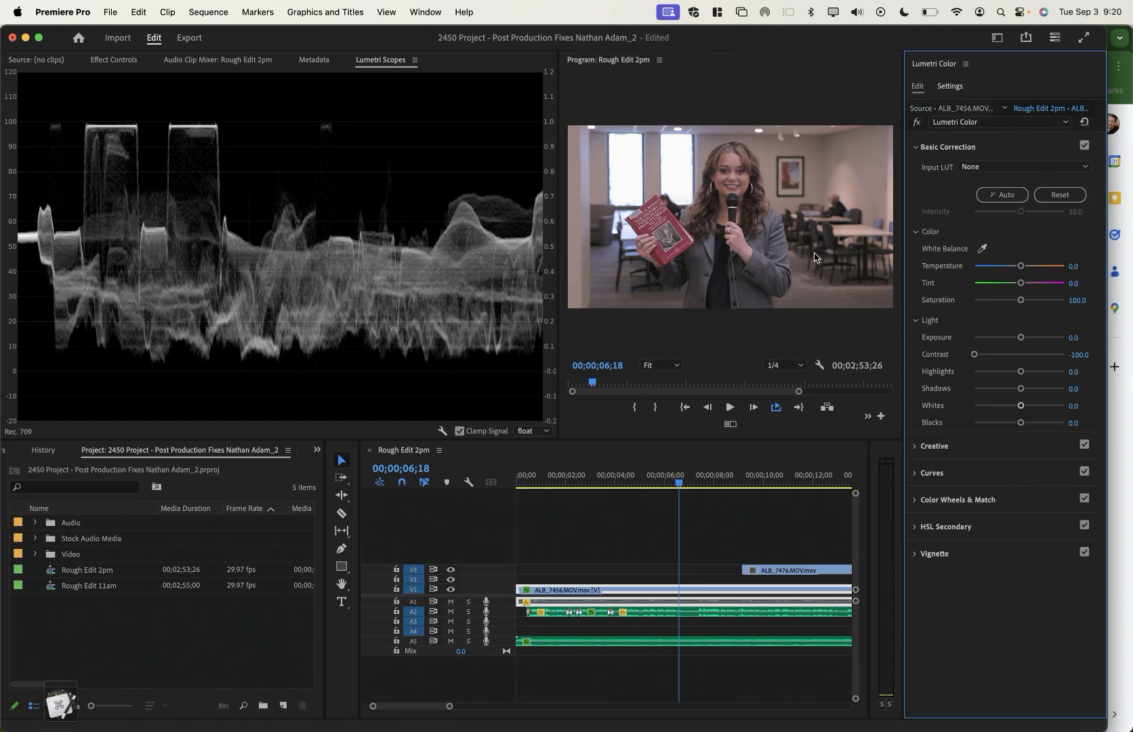
# Move the playhead to 00;00;06;02 and reset the clip's Contrast to 0
pyautogui.click(653, 481)
pyautogui.moveTo(653, 481); pyautogui.dragTo(665, 482)
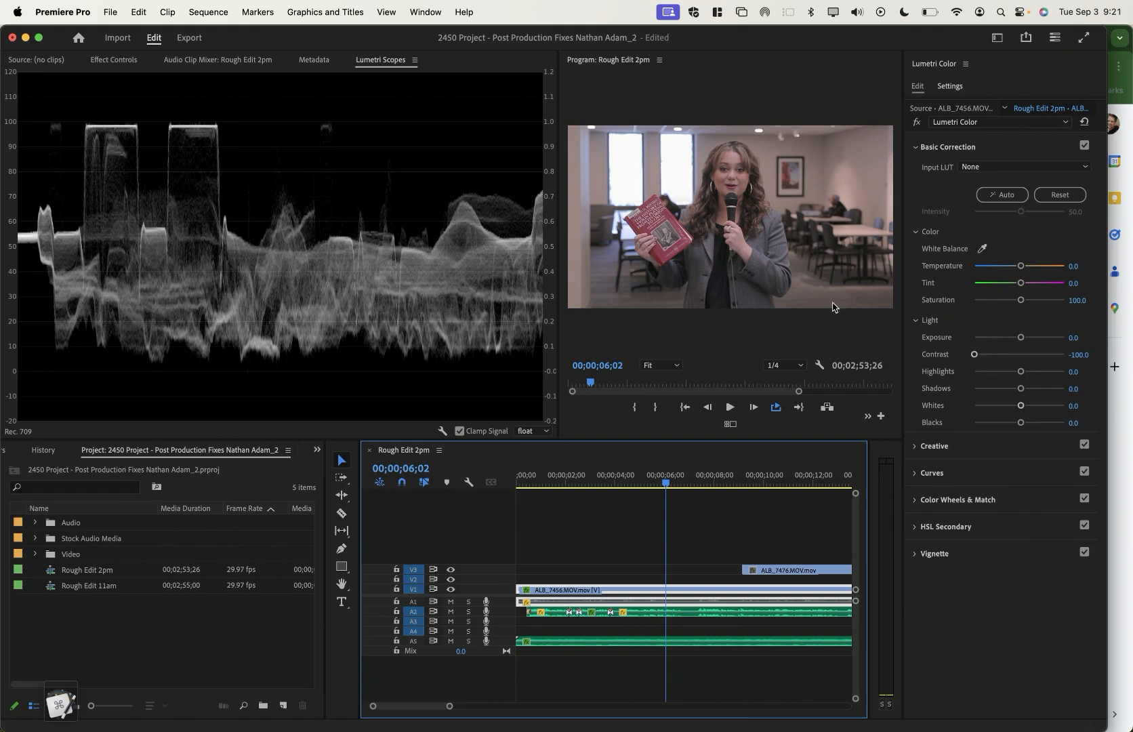
pyautogui.doubleClick(974, 354)
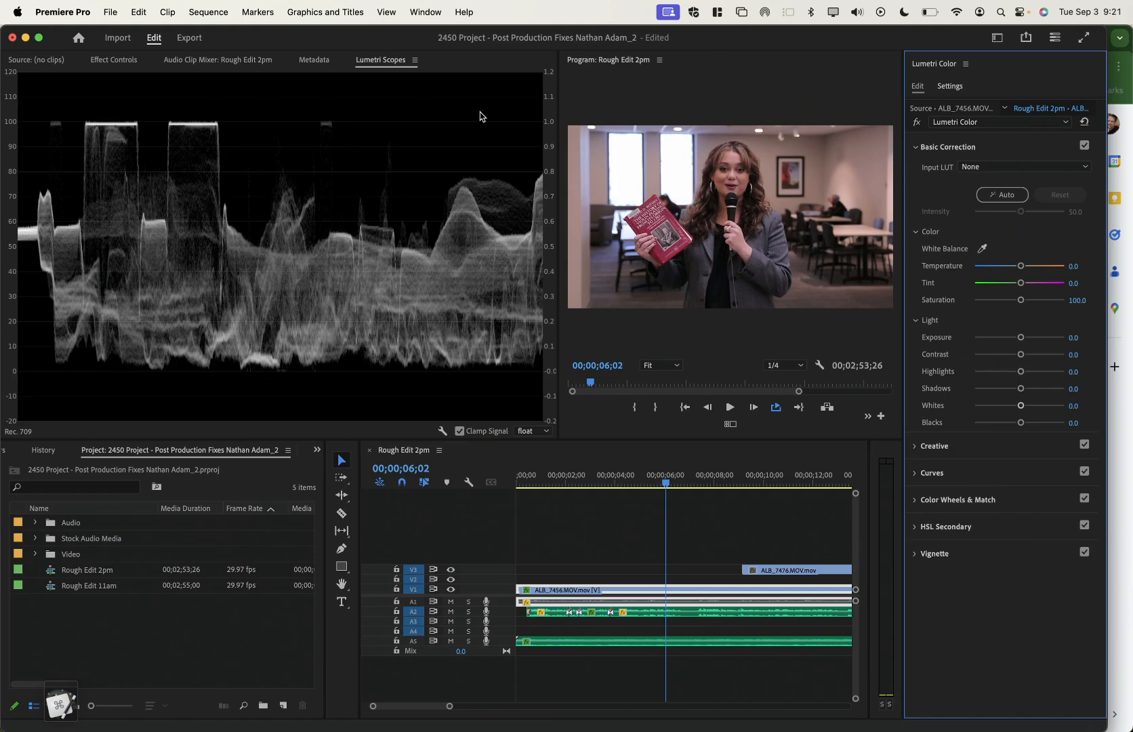
# Try Highlights at -15.9 and -100, compare with the Lumetri effect bypassed, and reset Highlights to 0
pyautogui.moveTo(1021, 372)
pyautogui.mouseDown()
pyautogui.moveTo(999, 374)
pyautogui.moveTo(1011, 377)
pyautogui.mouseUp()
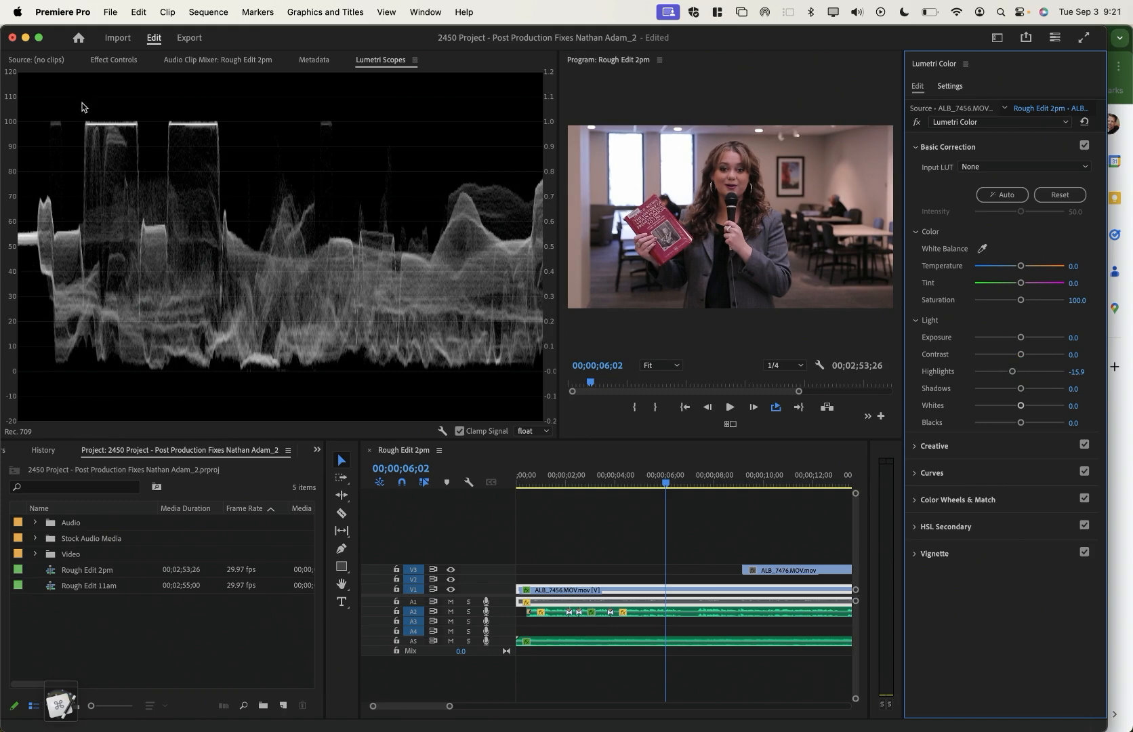
pyautogui.moveTo(1011, 372); pyautogui.dragTo(972, 378)
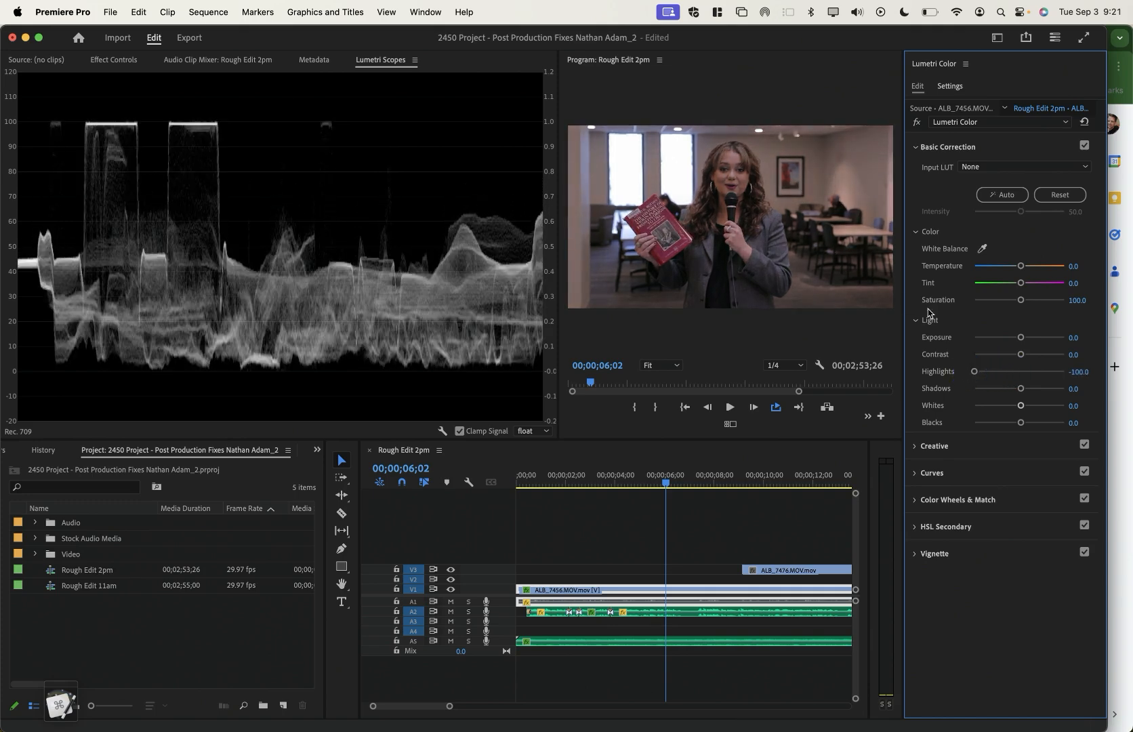
pyautogui.click(915, 121)
pyautogui.click(915, 122)
pyautogui.doubleClick(975, 371)
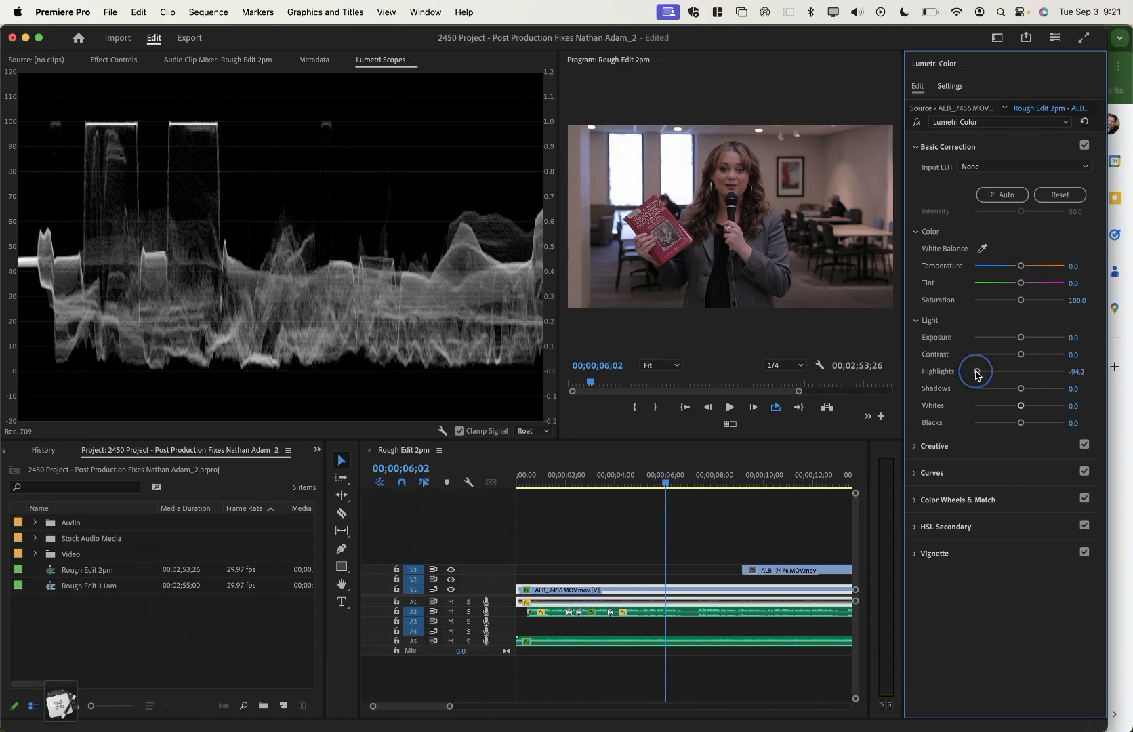
# Try Shadows at 97.1, compare with the Lumetri effect bypassed, and reset Shadows to 0
pyautogui.moveTo(1021, 388); pyautogui.dragTo(1063, 391)
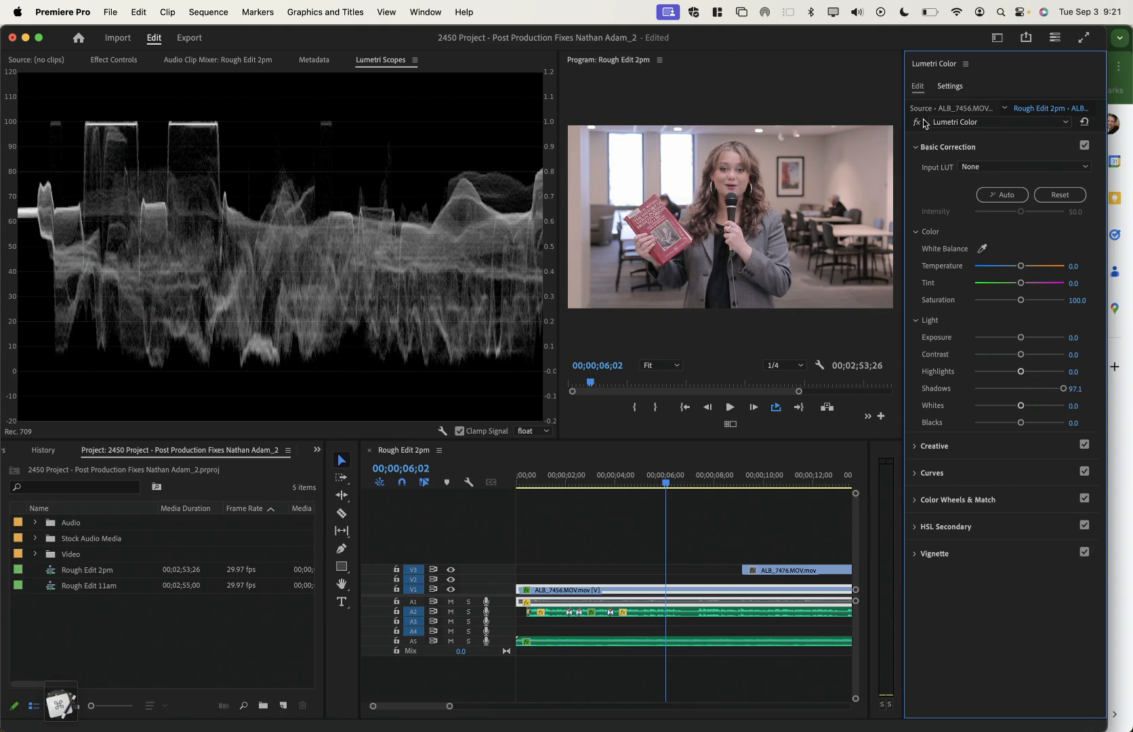
pyautogui.click(918, 123)
pyautogui.click(918, 124)
pyautogui.doubleClick(1062, 390)
# Try Whites at 97.1 and about -71 on the first clip, resetting Whites to 0 after each
pyautogui.moveTo(1025, 408); pyautogui.dragTo(1062, 414)
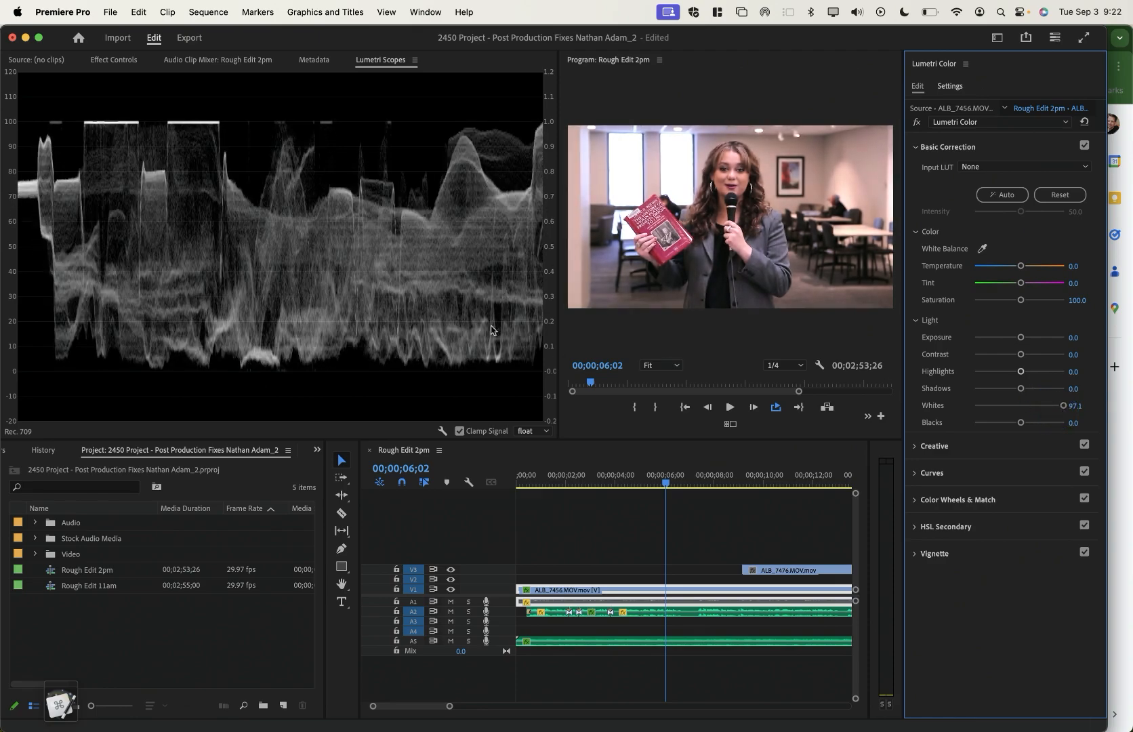
pyautogui.doubleClick(1062, 405)
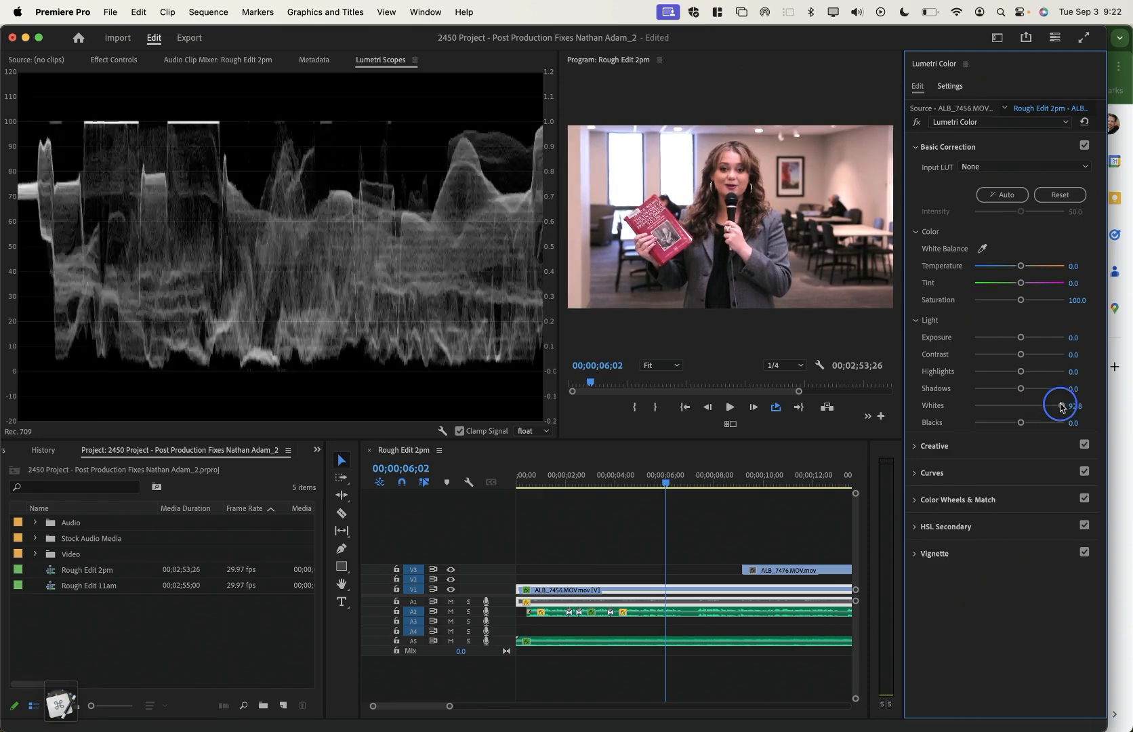
pyautogui.moveTo(1020, 405); pyautogui.dragTo(986, 405)
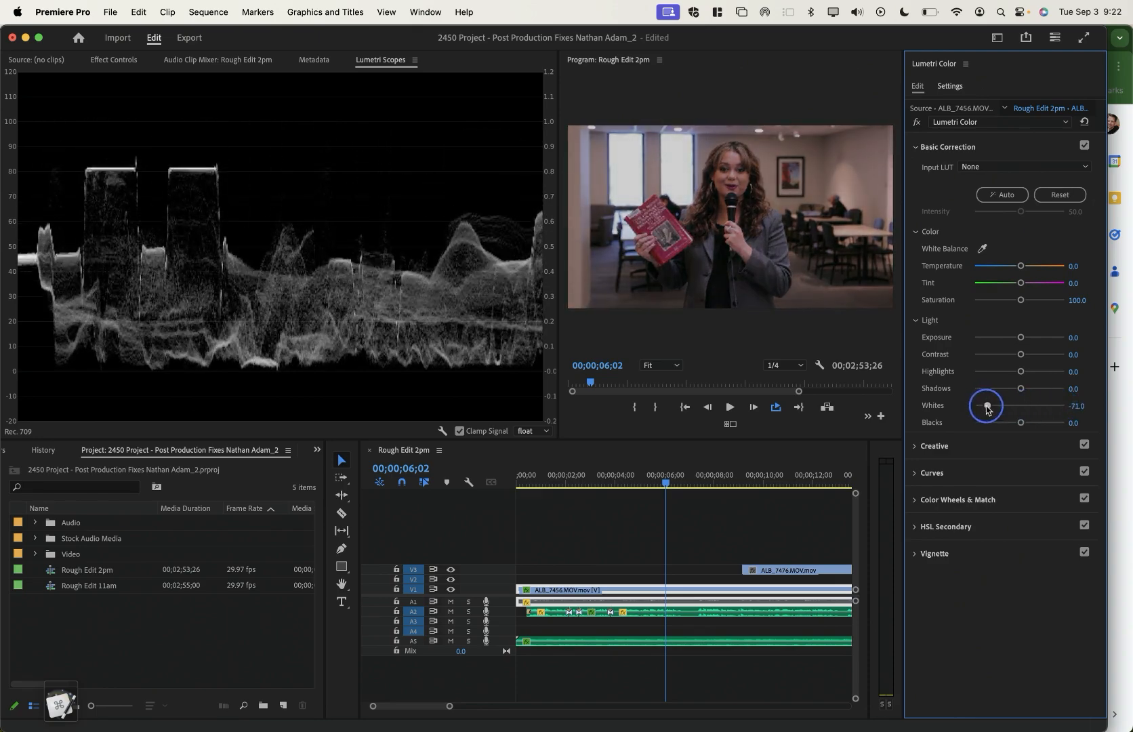
pyautogui.doubleClick(986, 405)
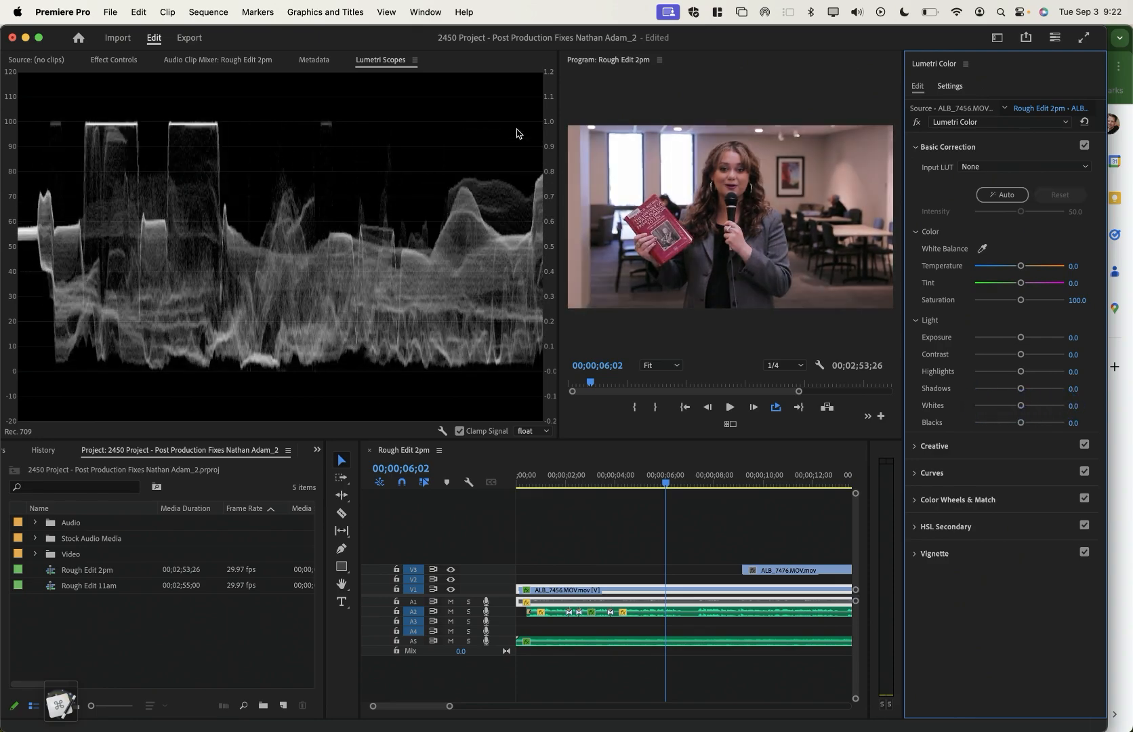
# Switch to the project tracker sheet in Chrome and review the color correction notes and the waveform ranges for each skin tone
pyautogui.press('super+Tab')
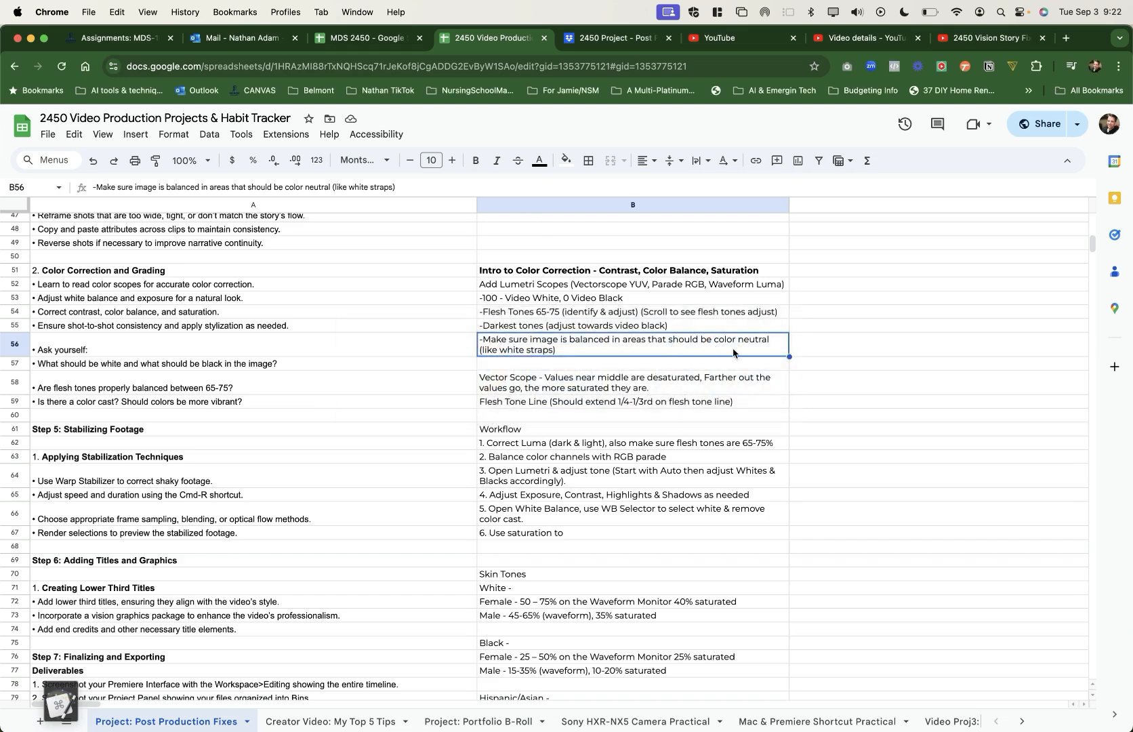
pyautogui.click(639, 327)
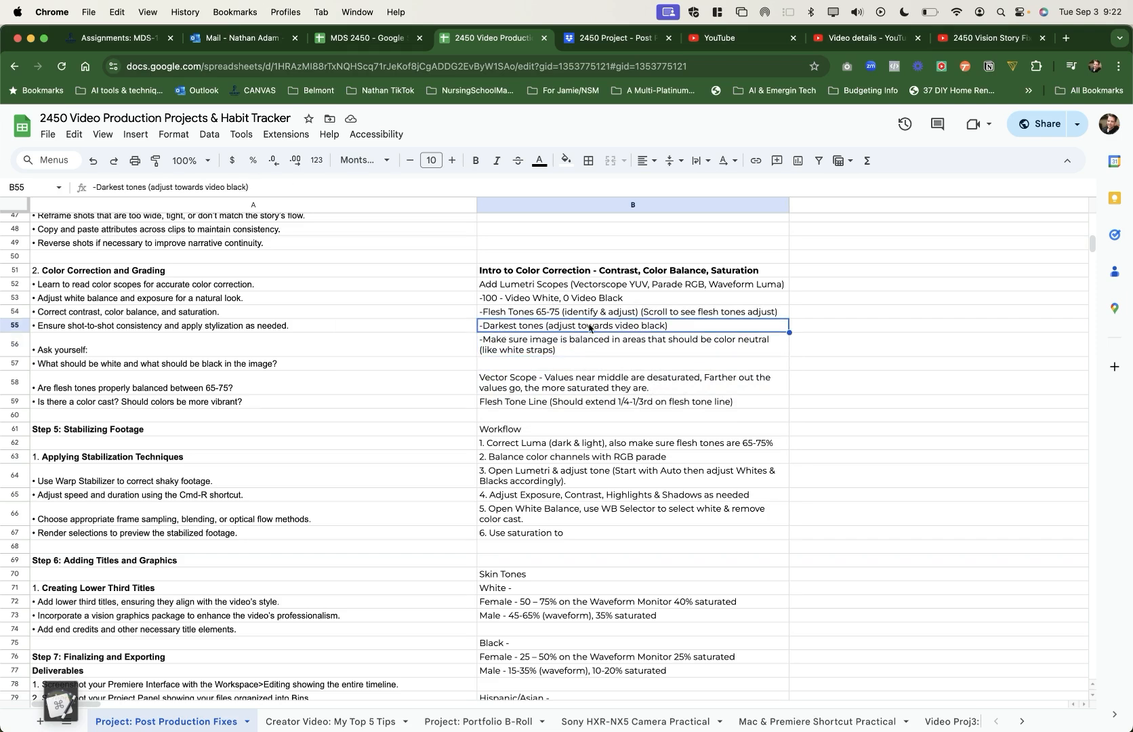
pyautogui.press('super+Tab')
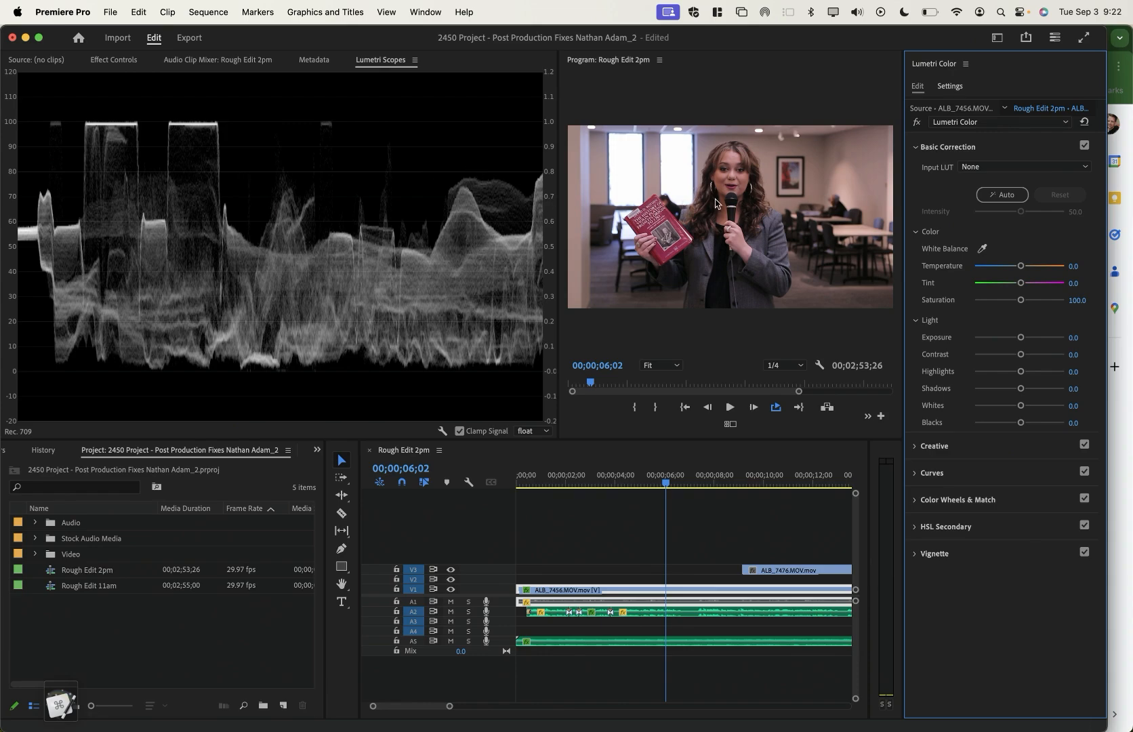
pyautogui.press('super+Tab')
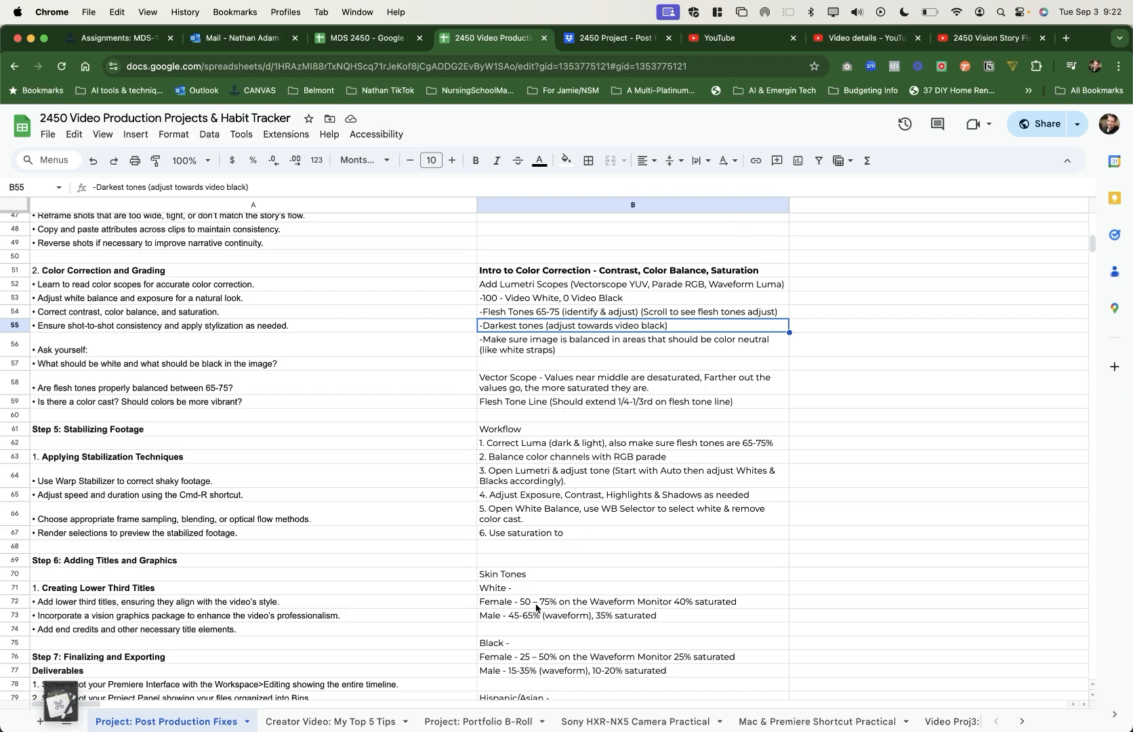
pyautogui.click(536, 608)
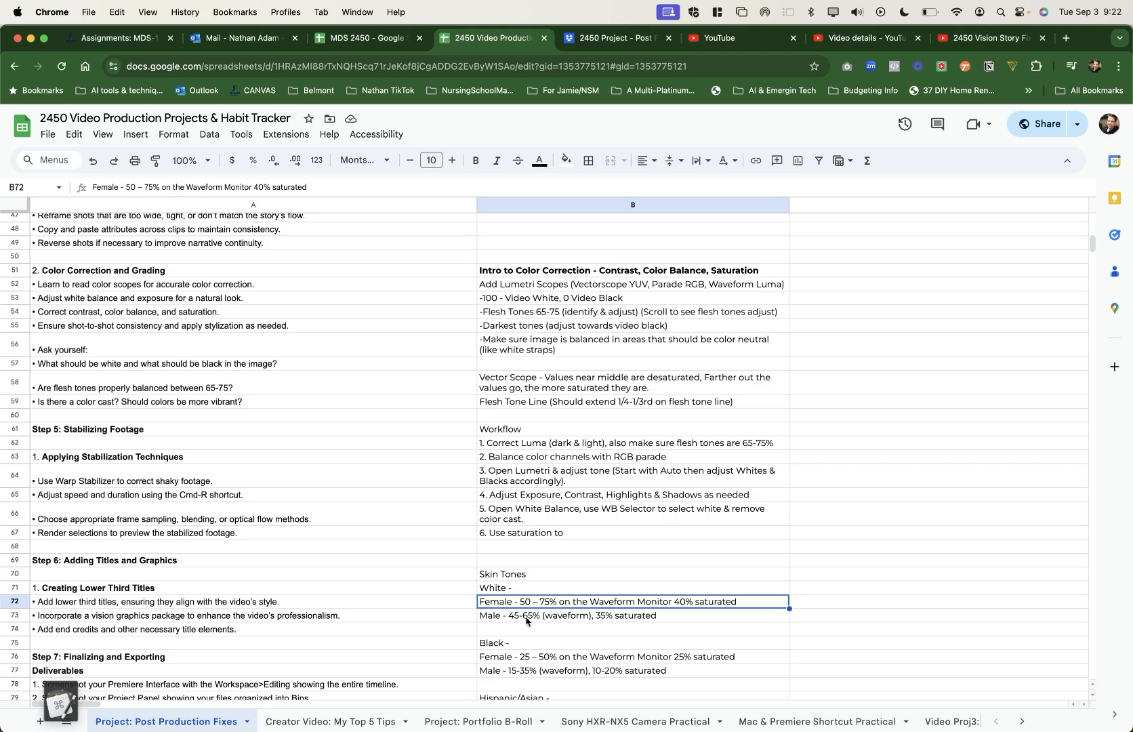
pyautogui.click(533, 618)
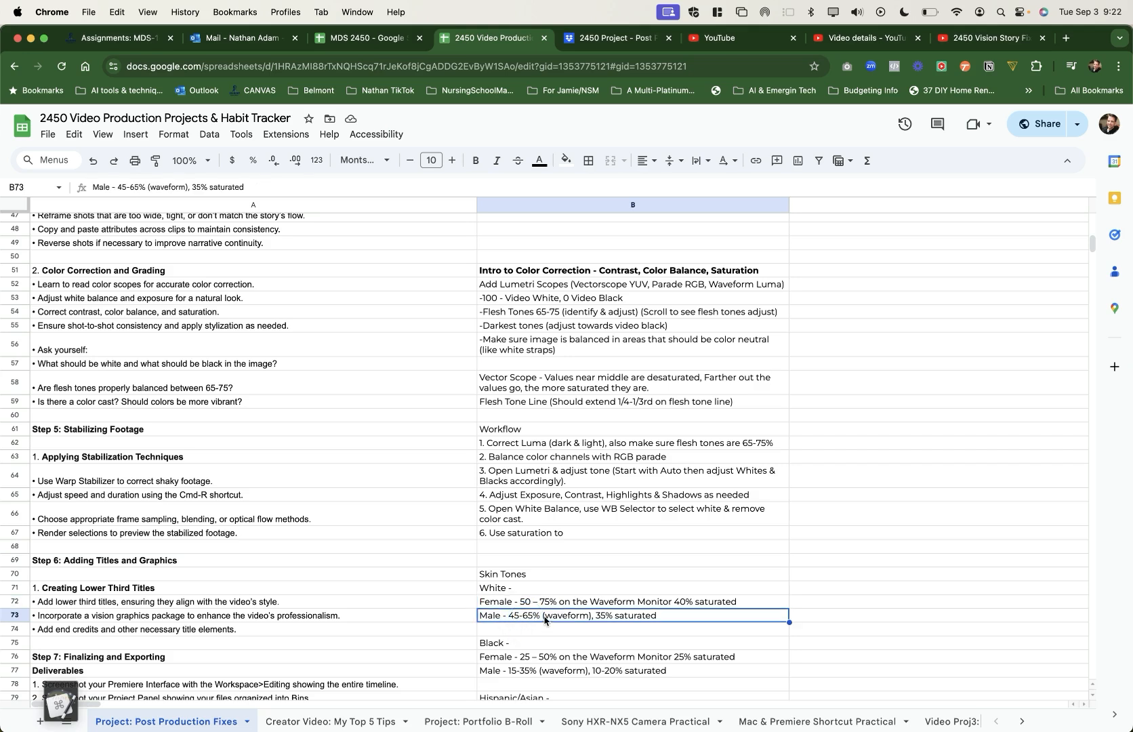
pyautogui.click(507, 658)
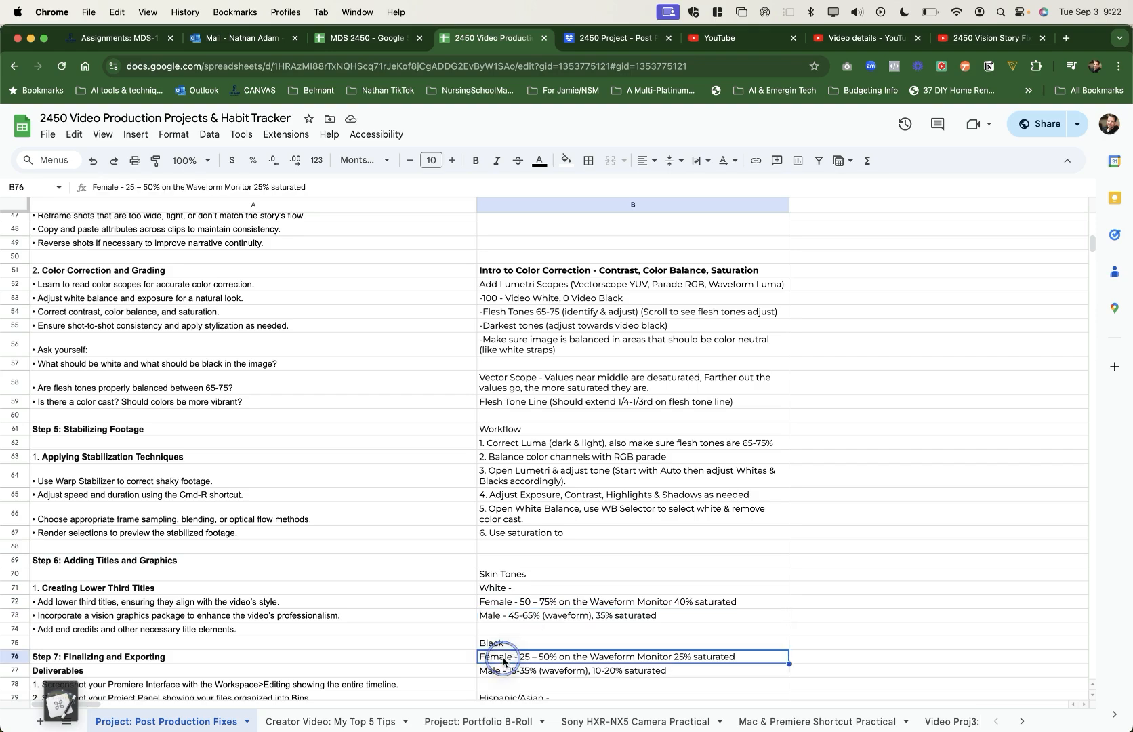
pyautogui.scroll(-3, 514, 610)
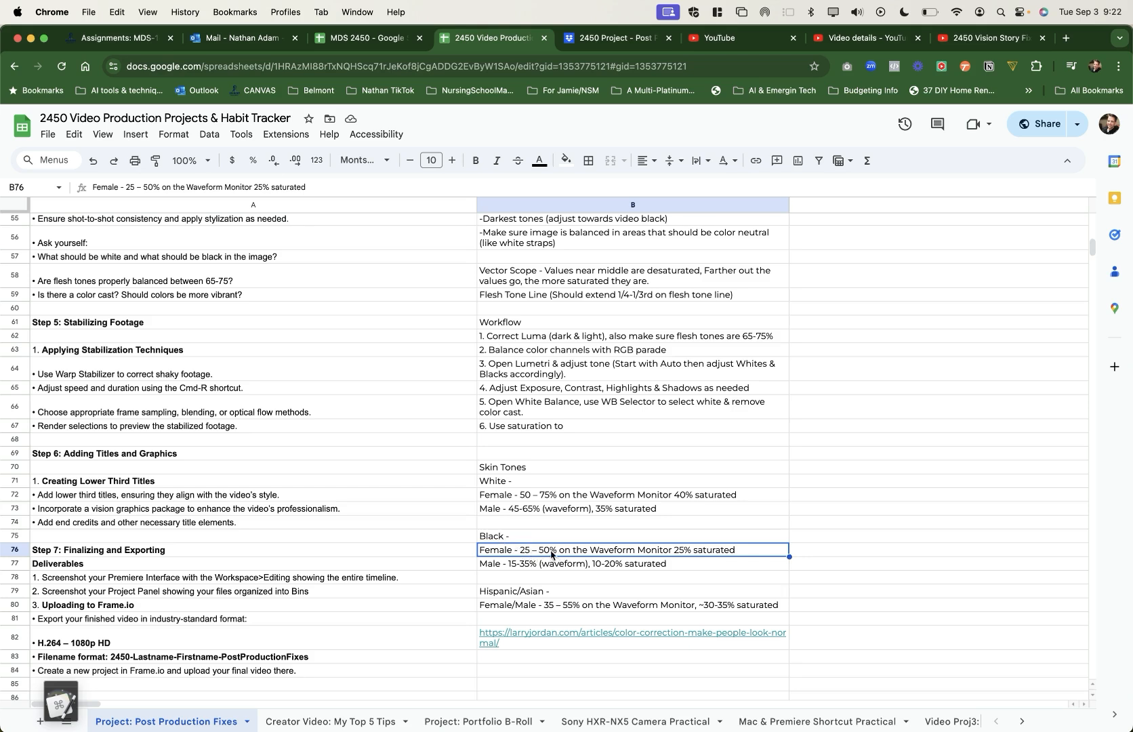
pyautogui.click(521, 568)
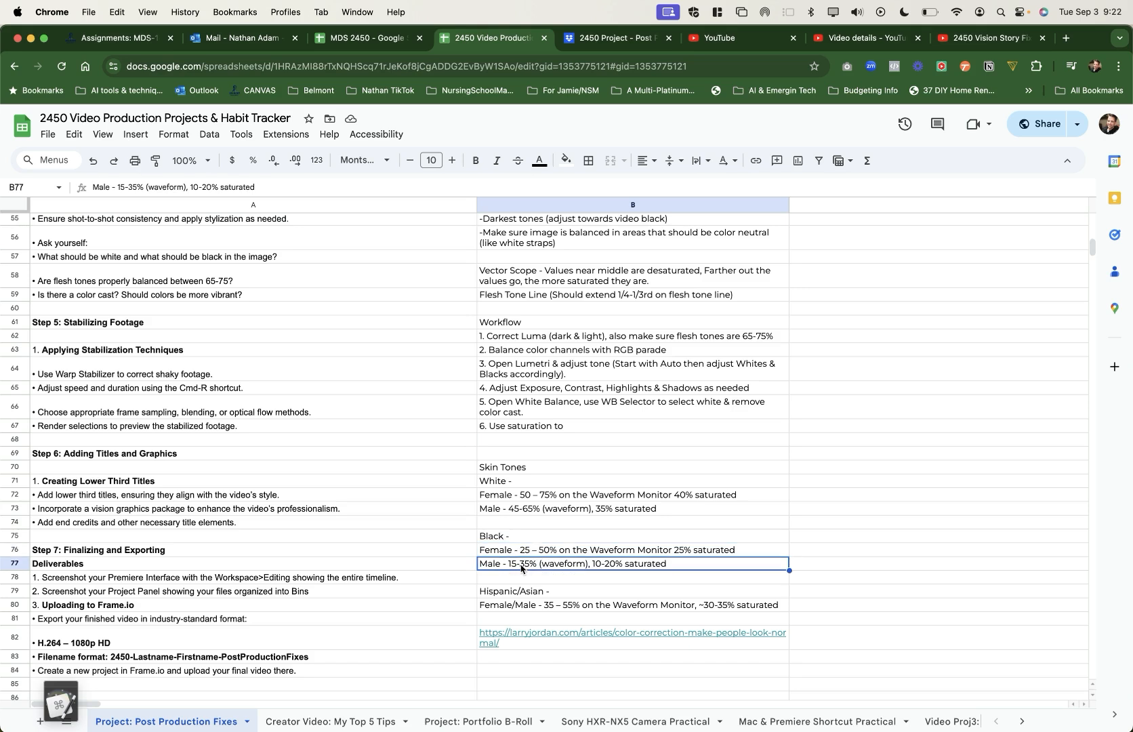
pyautogui.click(546, 607)
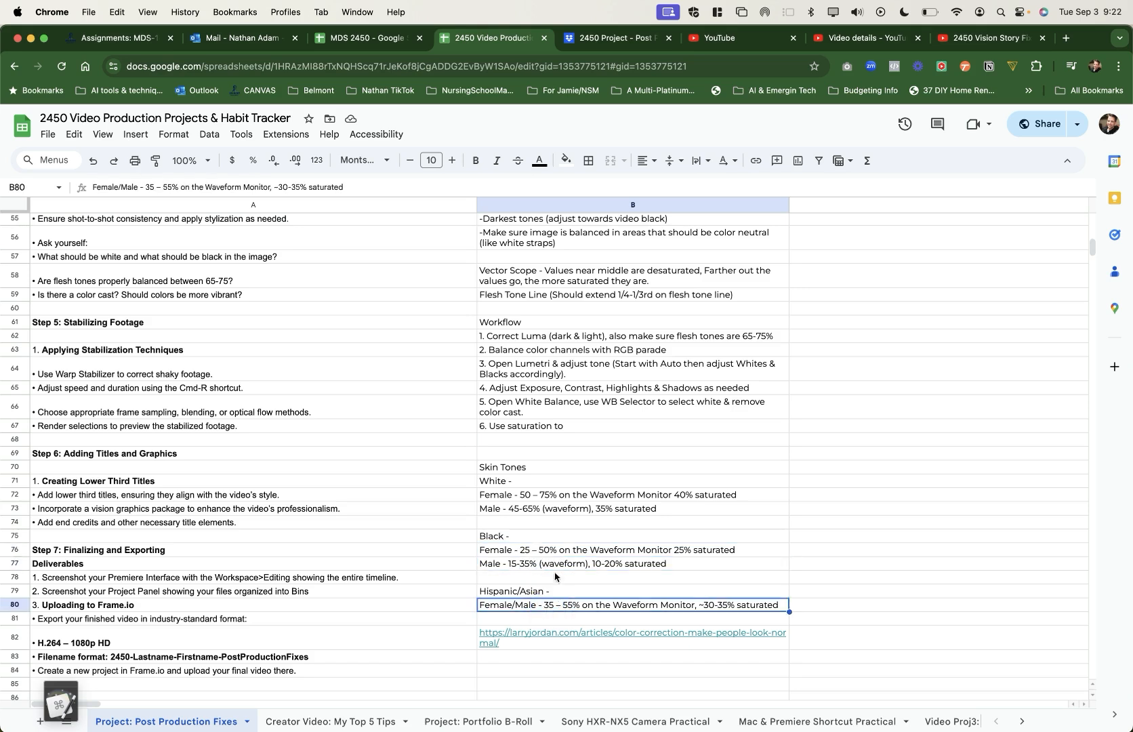
pyautogui.click(532, 496)
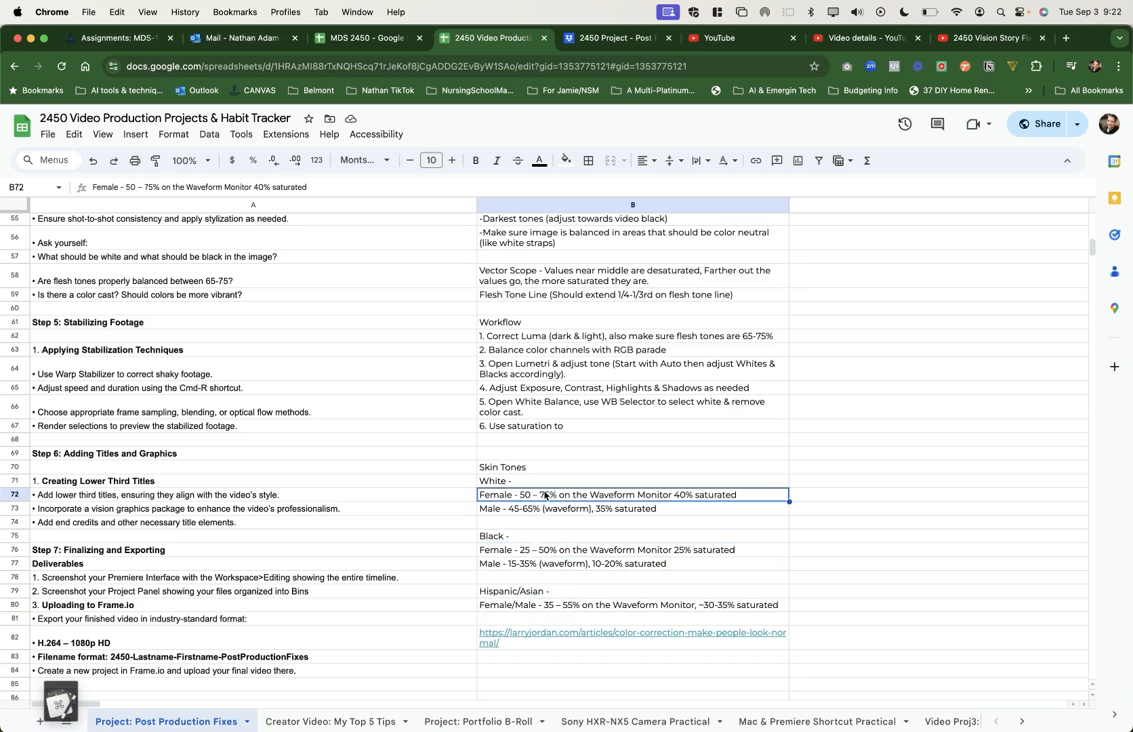
# Return to Premiere Pro, move the playhead to 00;00;04;19, and compare the presenter's face on the waveform with the sheet's female skin-tone range
pyautogui.press('super+Tab')
pyautogui.click(658, 479)
pyautogui.moveTo(658, 481); pyautogui.dragTo(628, 484)
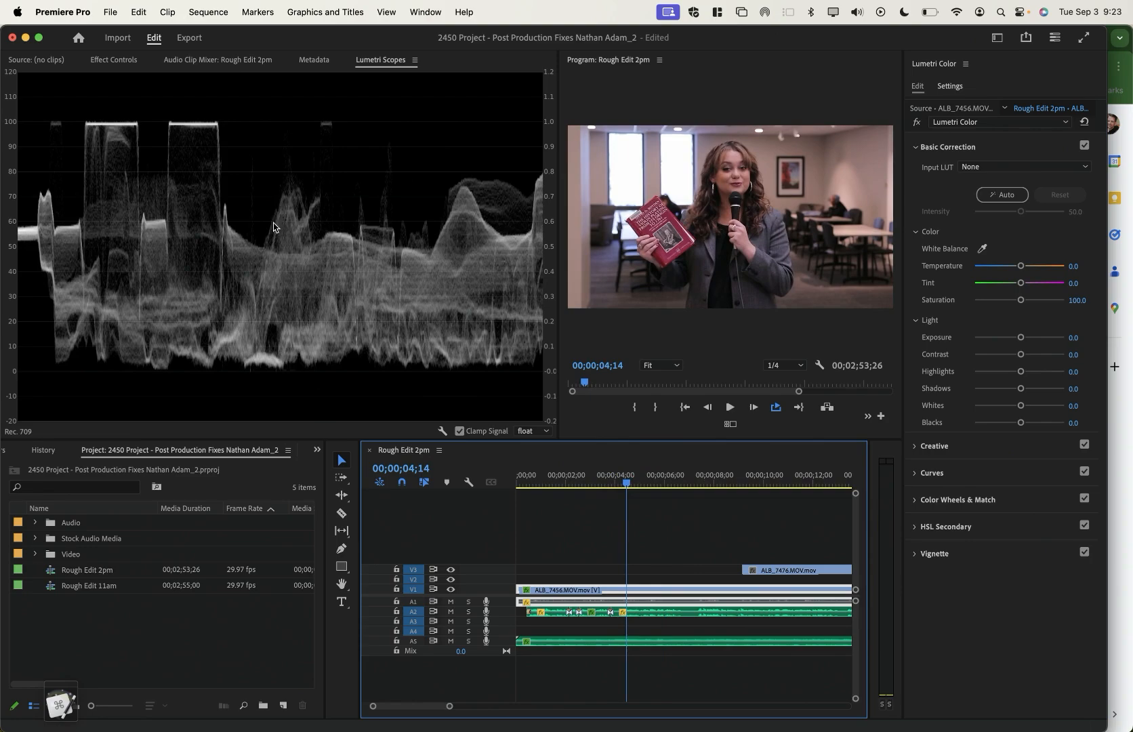
pyautogui.moveTo(620, 481)
pyautogui.mouseDown()
pyautogui.moveTo(607, 481)
pyautogui.moveTo(630, 481)
pyautogui.mouseUp()
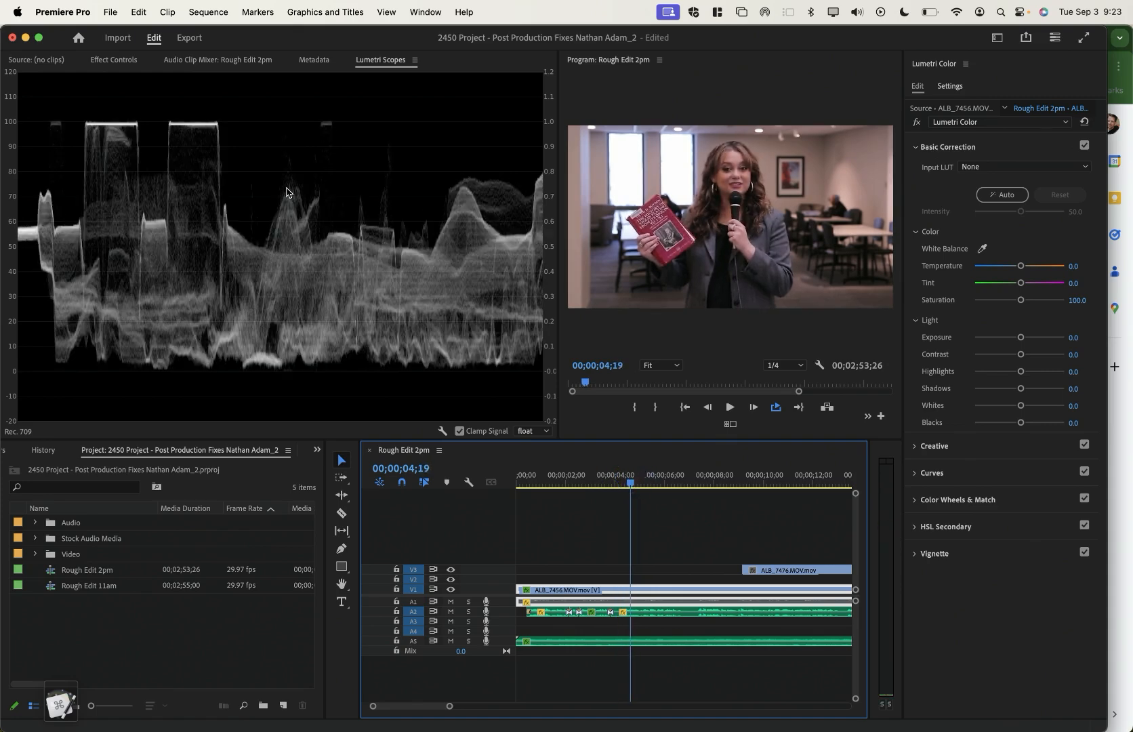
pyautogui.press('super+Tab')
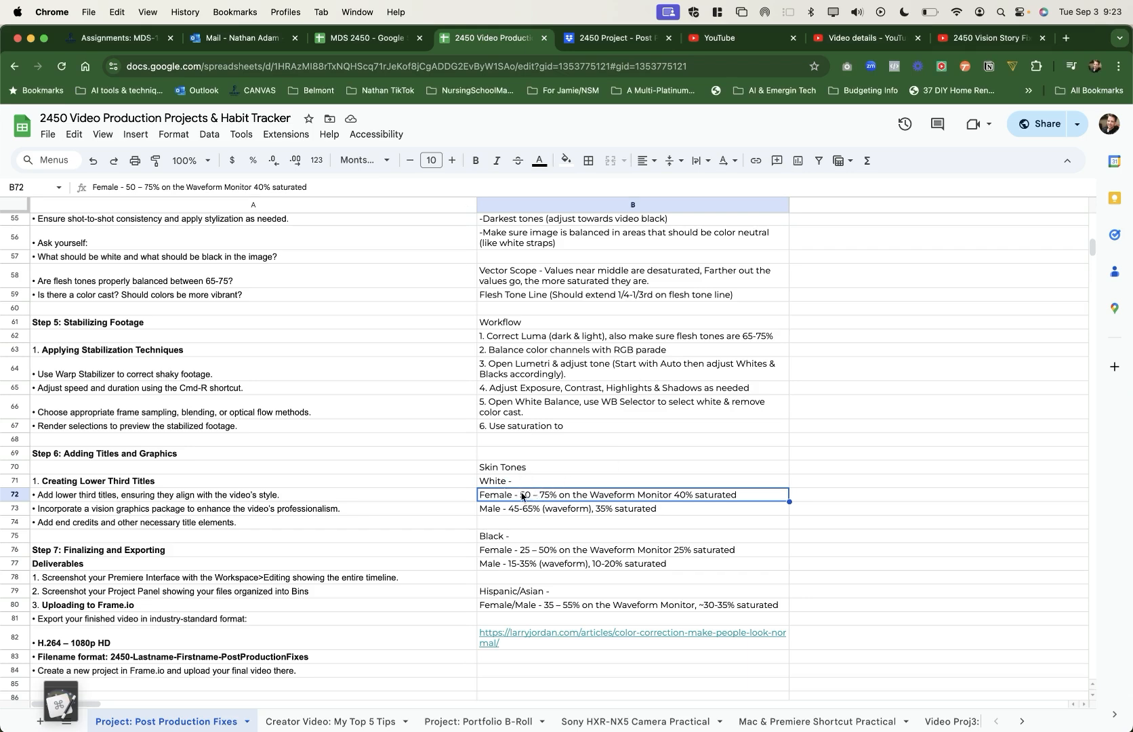
pyautogui.press('super+Tab')
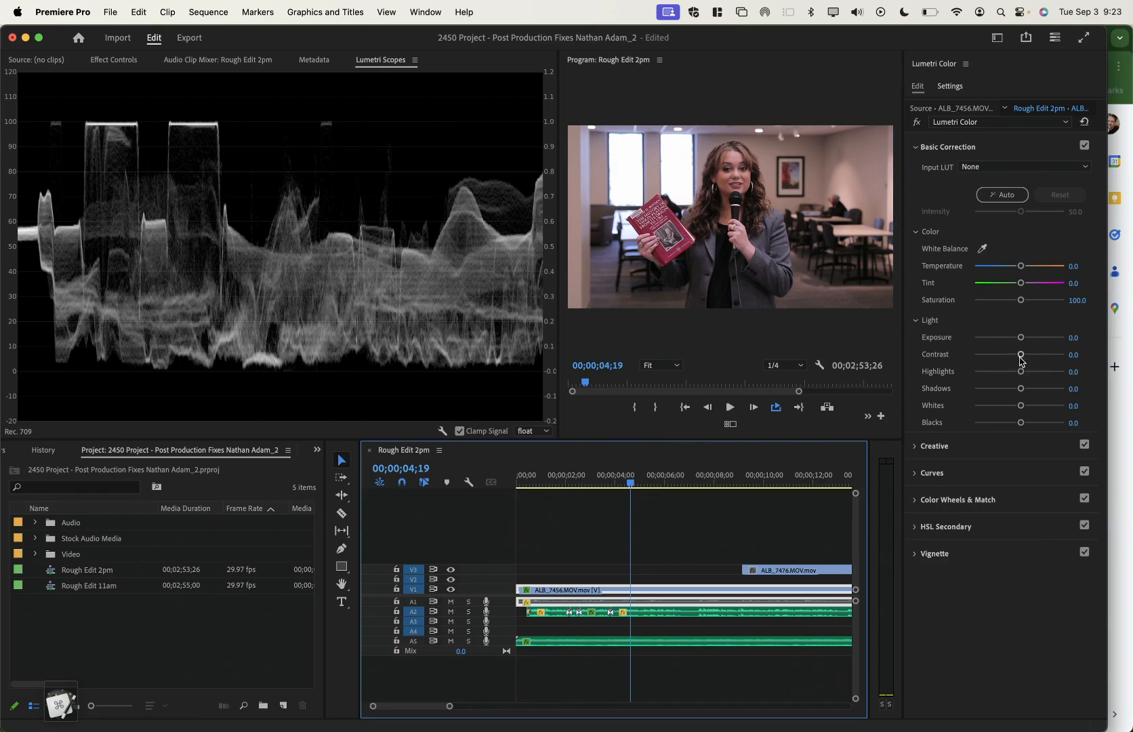
# Lower Whites to -14.5, trying Highlights at -63.8 and Blacks at -2.9 and resetting both to 0
pyautogui.moveTo(1023, 375); pyautogui.dragTo(991, 371)
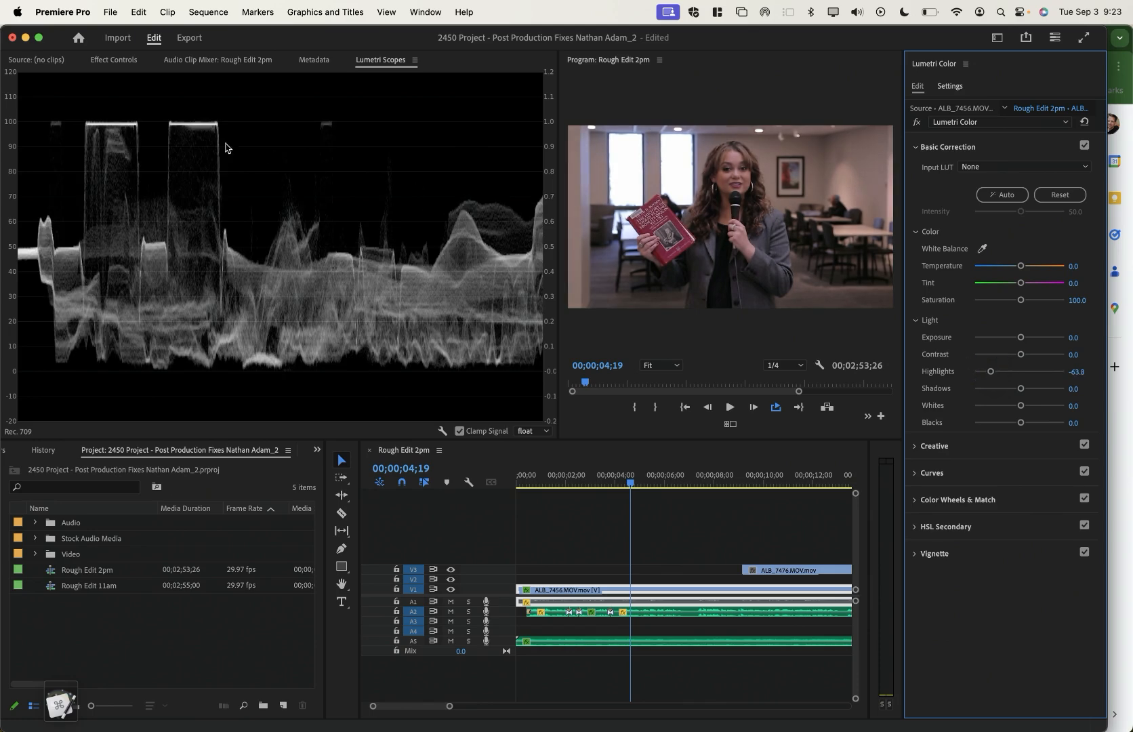
pyautogui.doubleClick(1001, 376)
pyautogui.moveTo(1020, 406); pyautogui.dragTo(1012, 407)
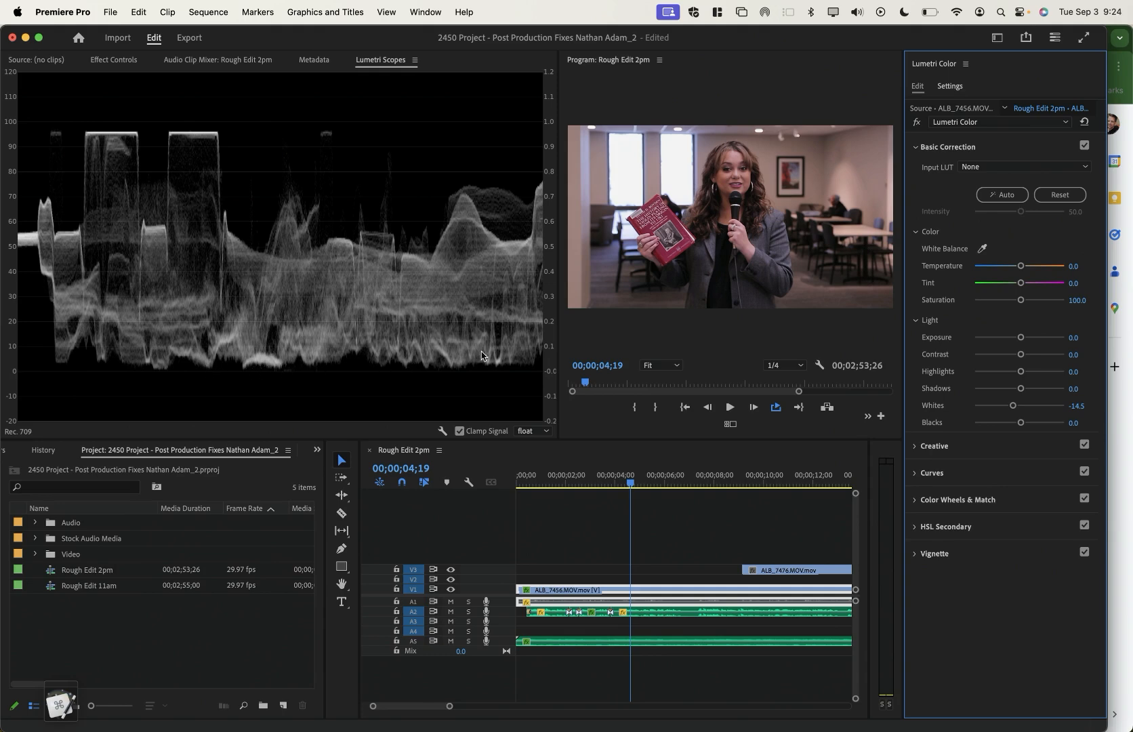
pyautogui.moveTo(1021, 422); pyautogui.dragTo(1017, 423)
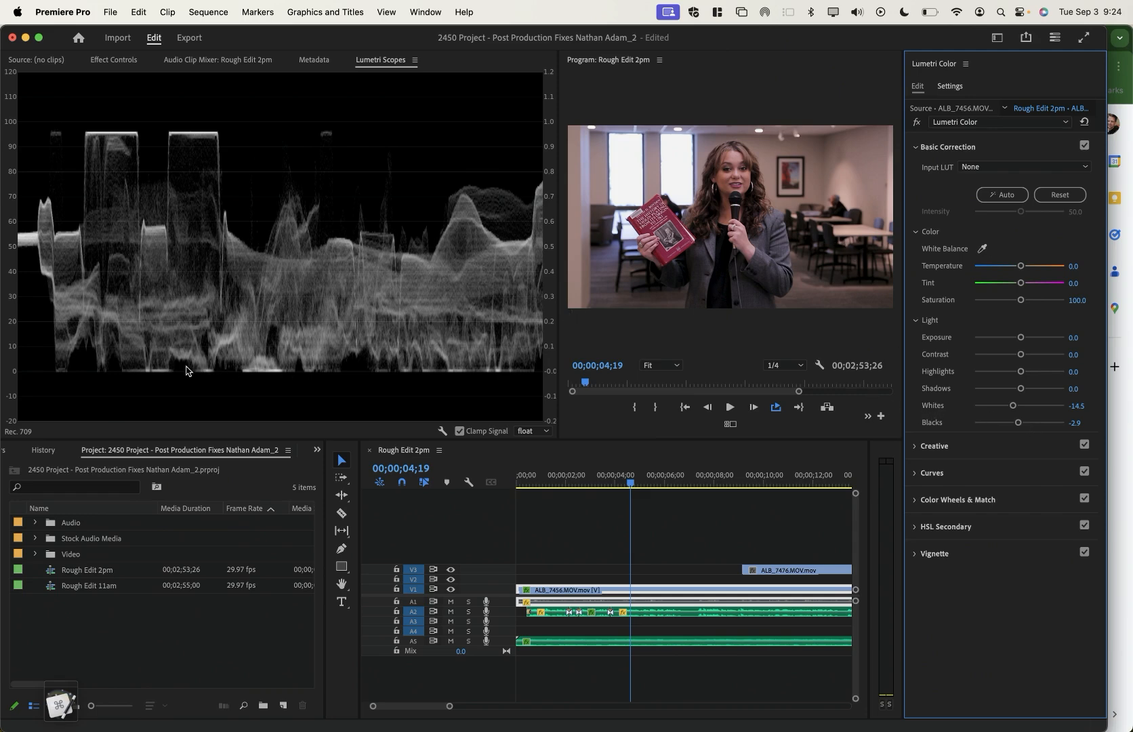
pyautogui.doubleClick(1018, 423)
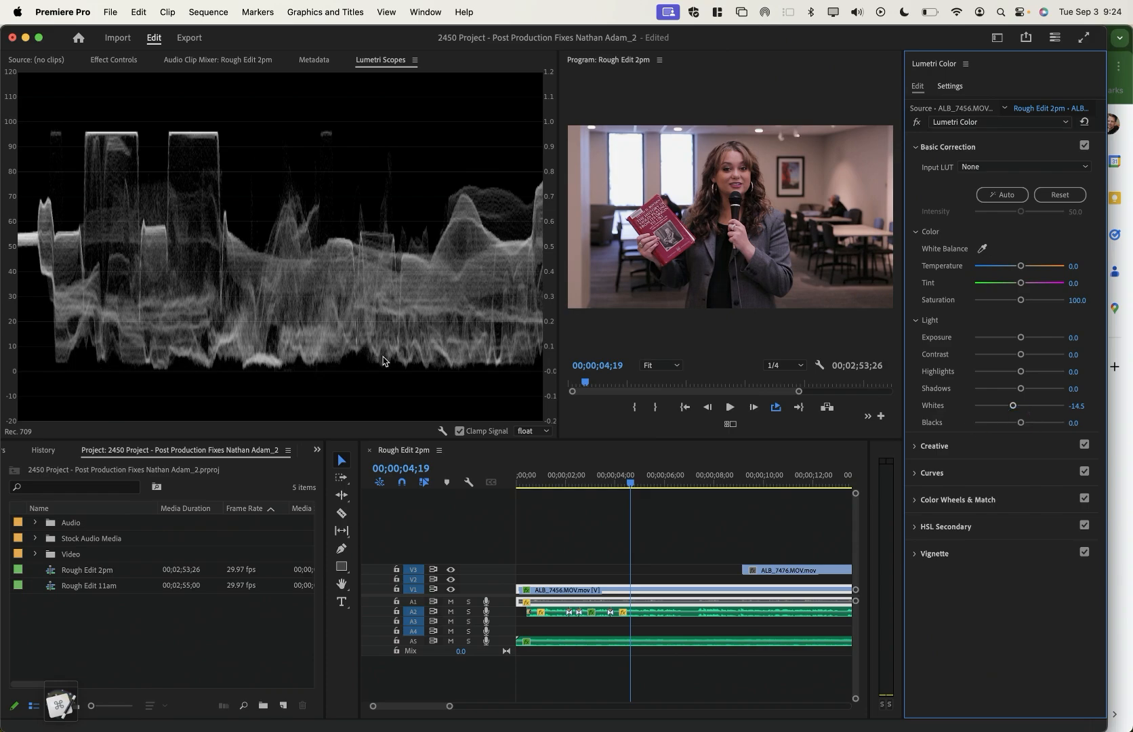
# Play the clip to 00;00;05;09 and isolate the presenter's face with a closed free-draw Opacity mask
pyautogui.press('space')
pyautogui.press('space')
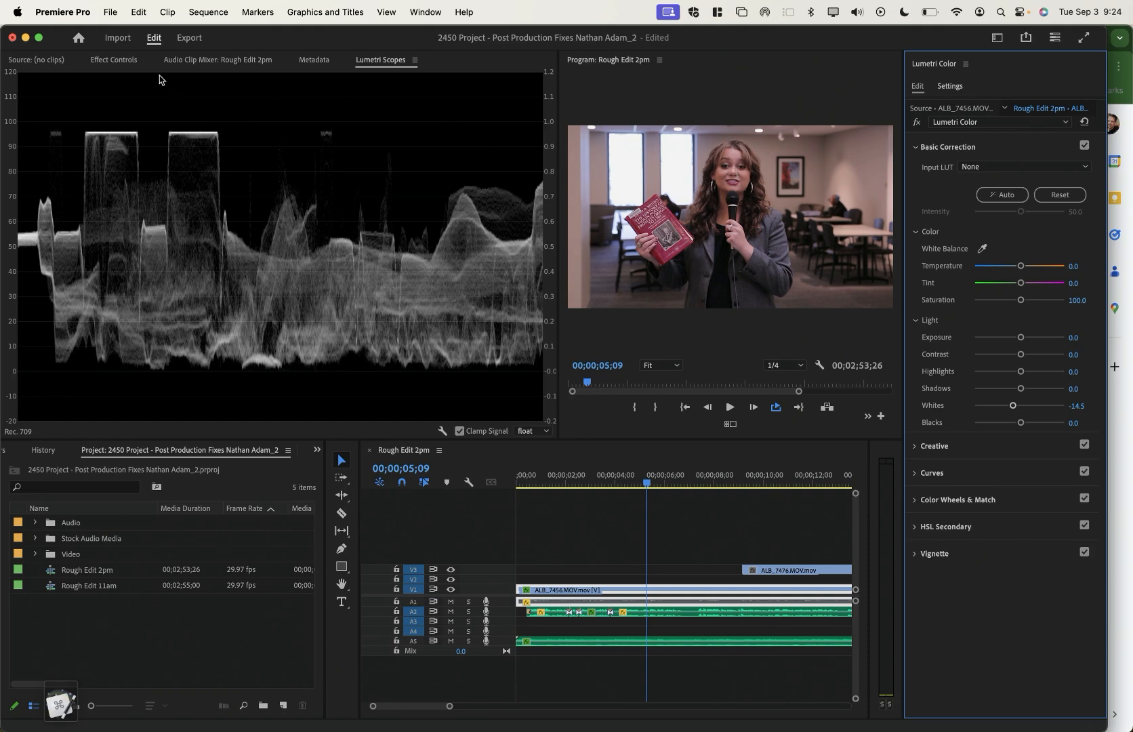
pyautogui.click(114, 60)
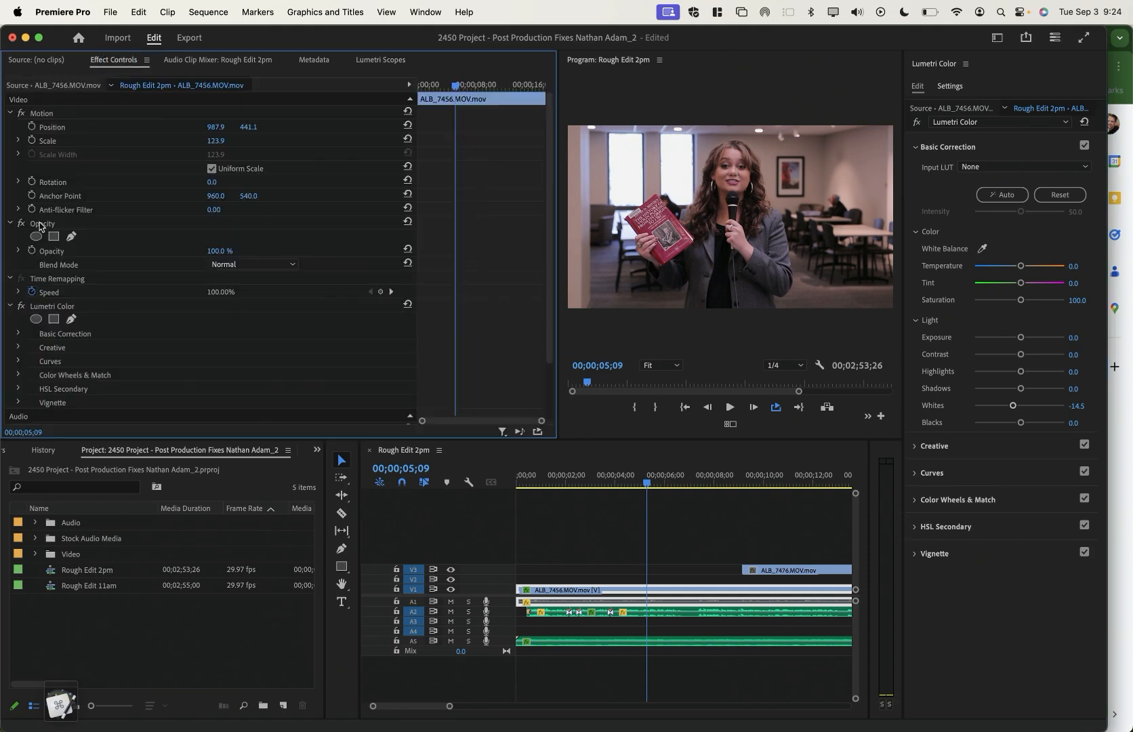
pyautogui.click(40, 223)
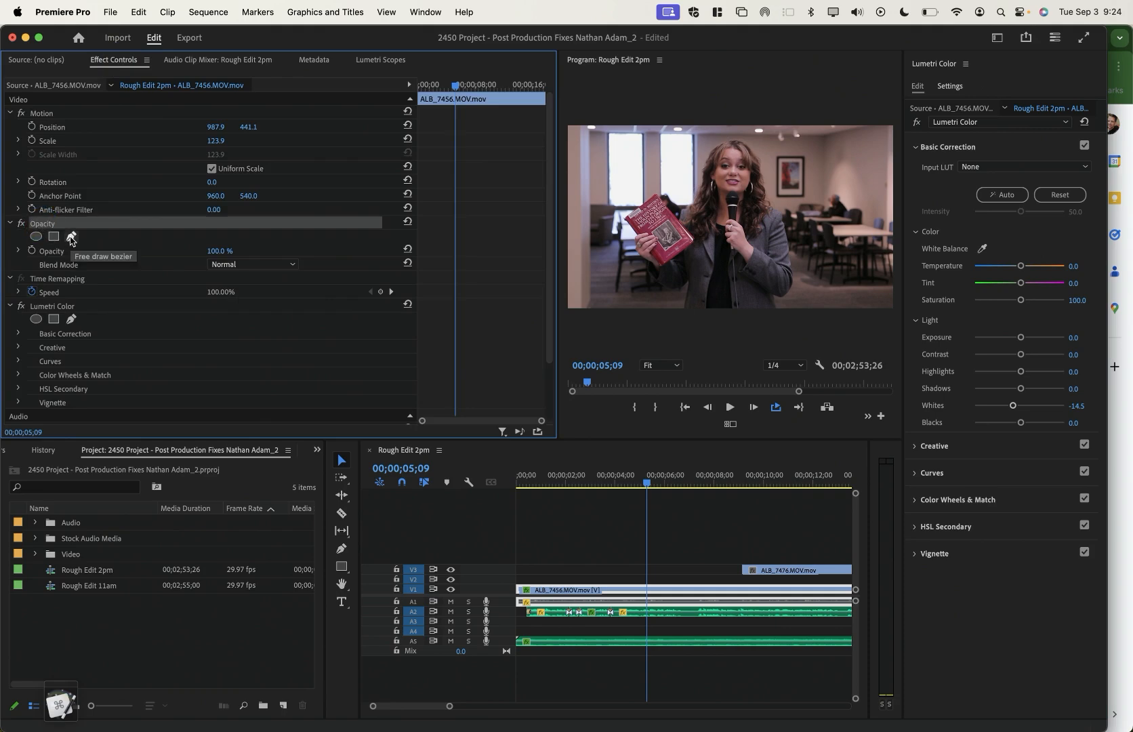
pyautogui.click(71, 237)
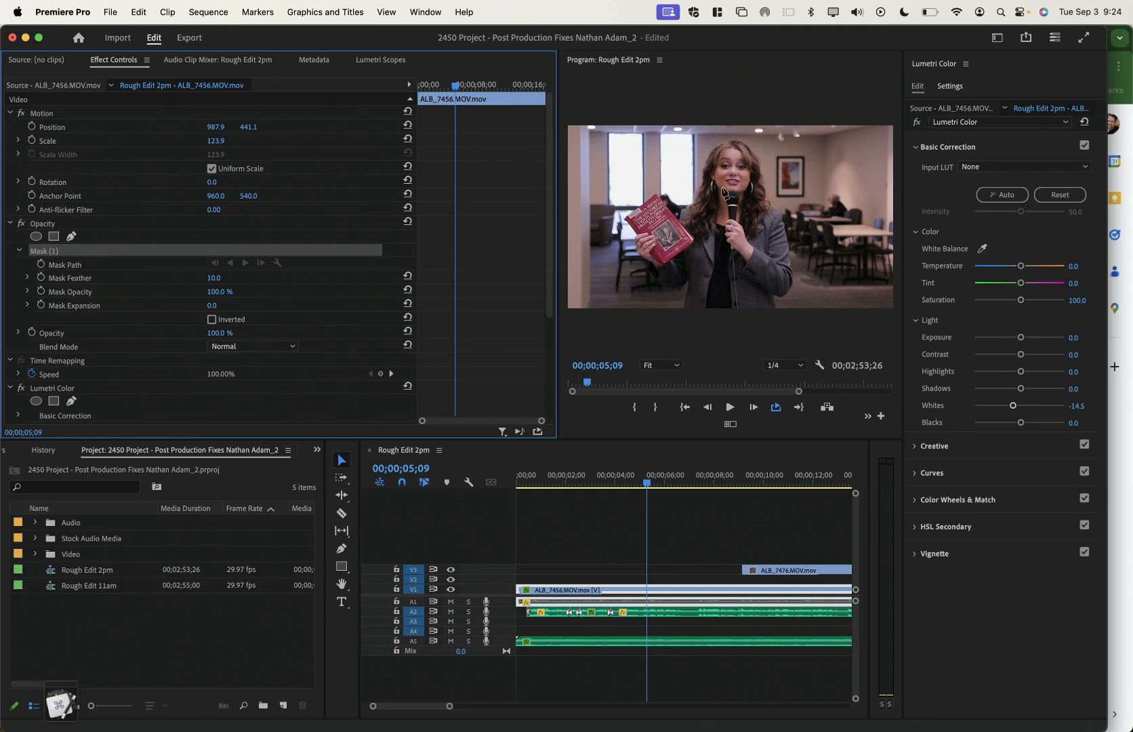
pyautogui.click(720, 191)
pyautogui.click(714, 174)
pyautogui.click(725, 149)
pyautogui.click(743, 150)
pyautogui.click(750, 175)
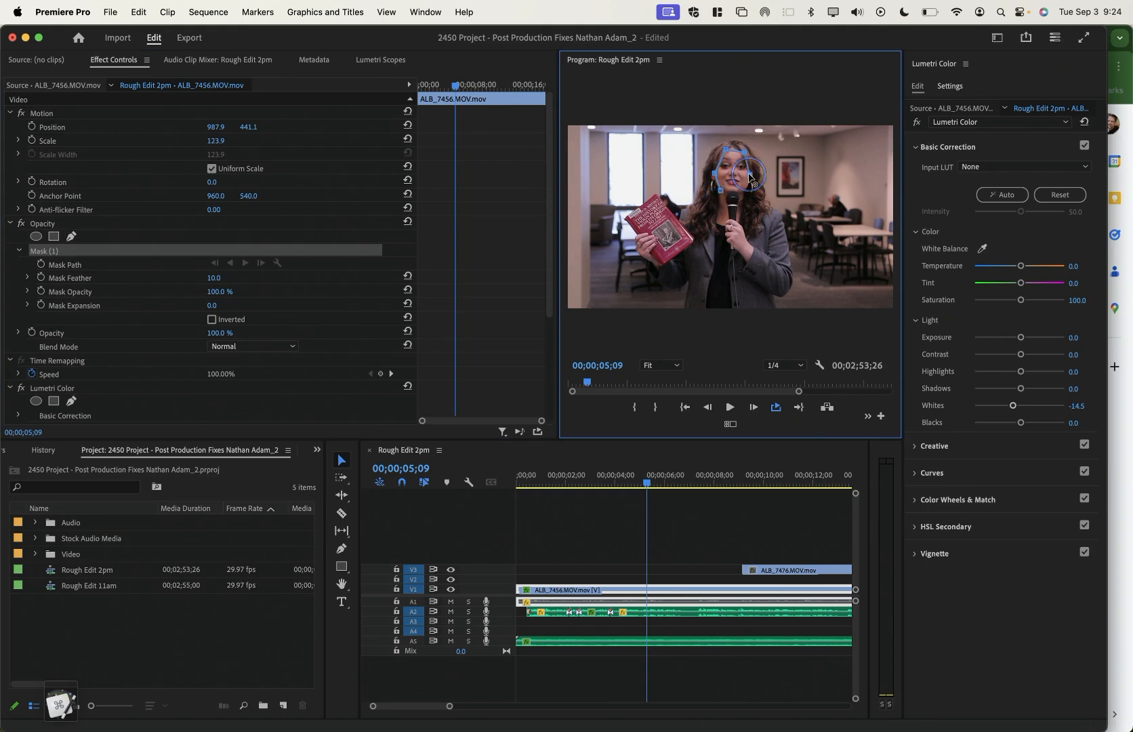
pyautogui.click(745, 187)
pyautogui.click(734, 194)
pyautogui.click(720, 191)
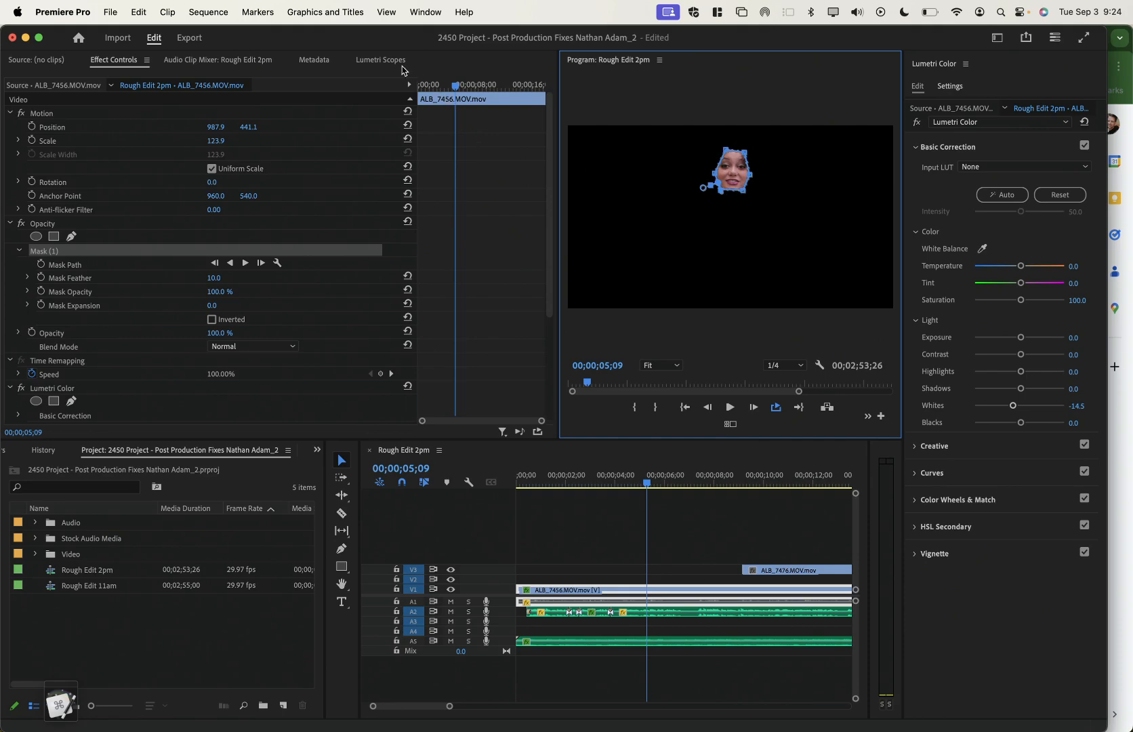
# Show the masked face in Lumetri Scopes and raise Highlights to 43.5
pyautogui.click(381, 60)
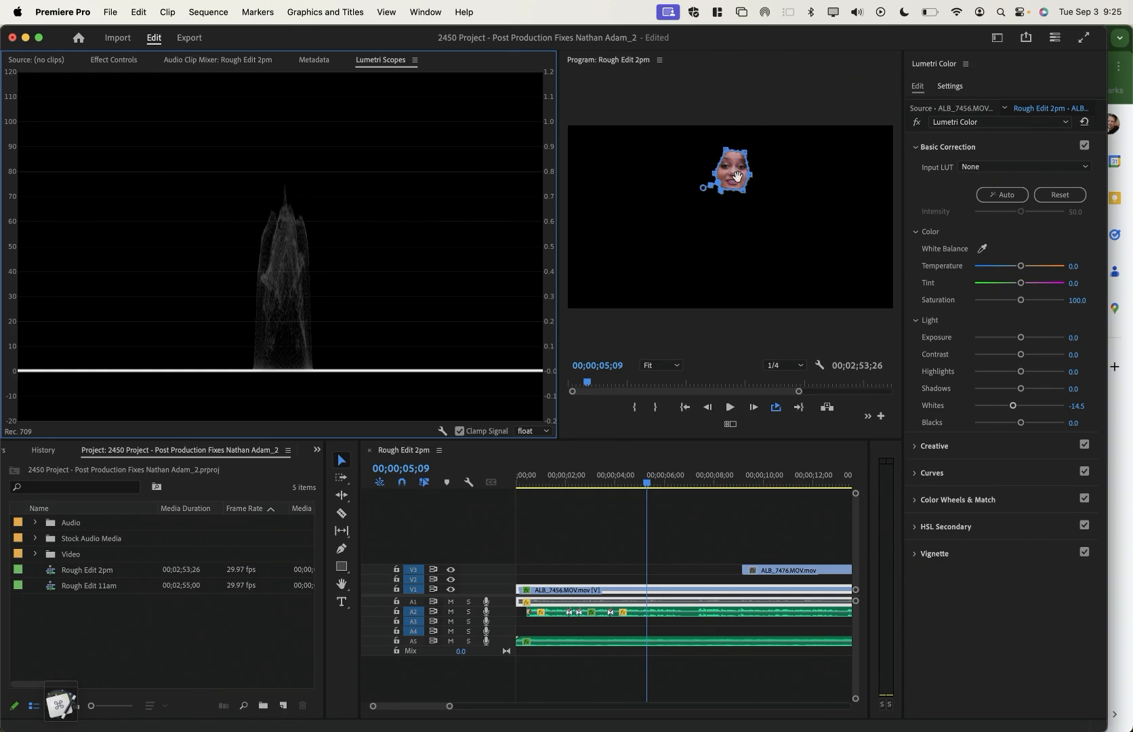
pyautogui.moveTo(1021, 372); pyautogui.dragTo(1036, 372)
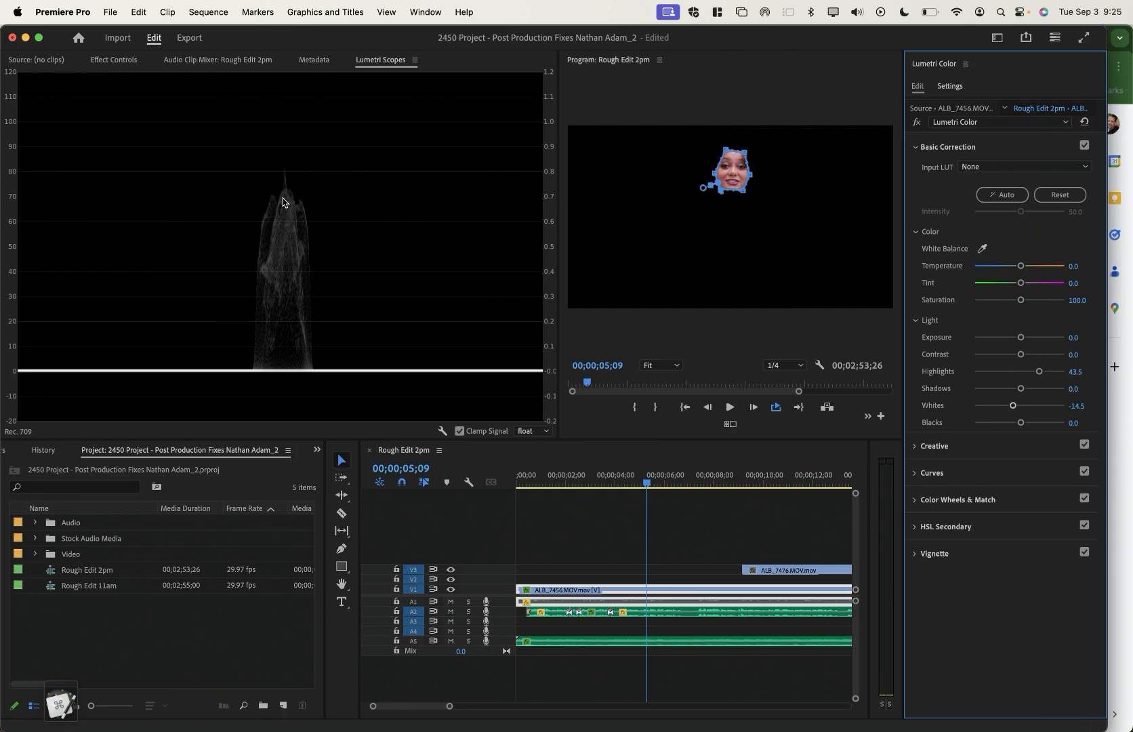
# Delete the Opacity mask from the first clip and show the full frame's waveform in Lumetri Scopes again
pyautogui.click(117, 61)
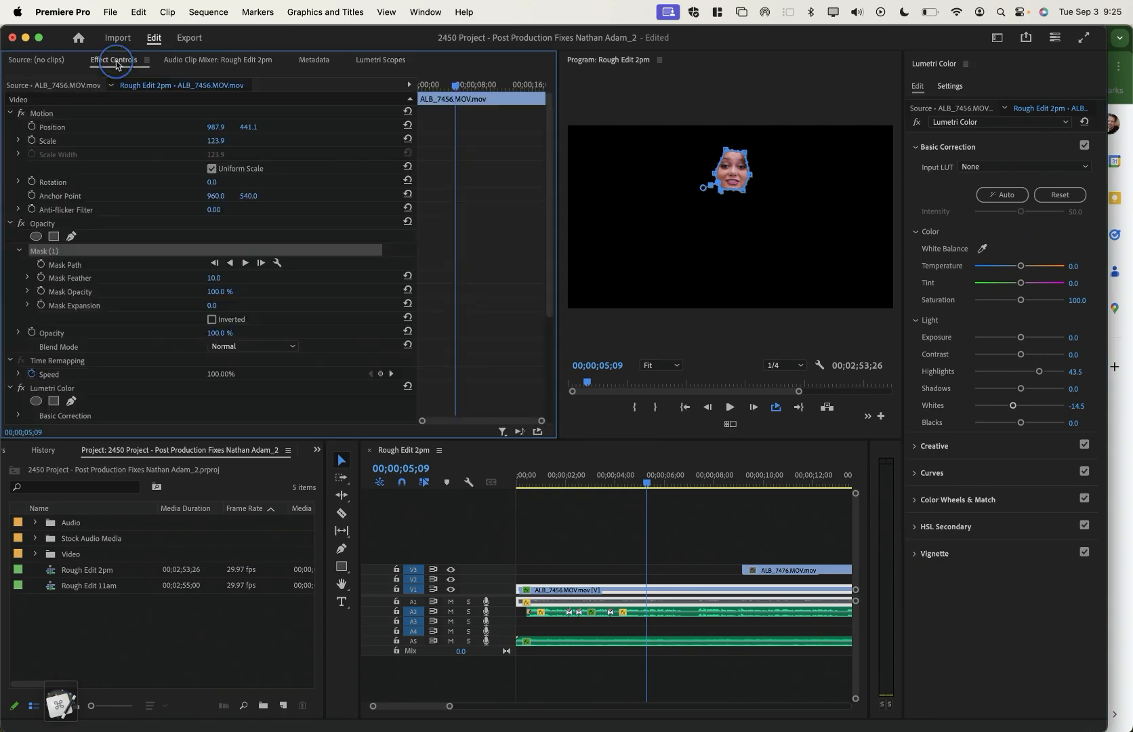
pyautogui.click(40, 250)
pyautogui.click(60, 249)
pyautogui.click(88, 252)
pyautogui.press('Delete')
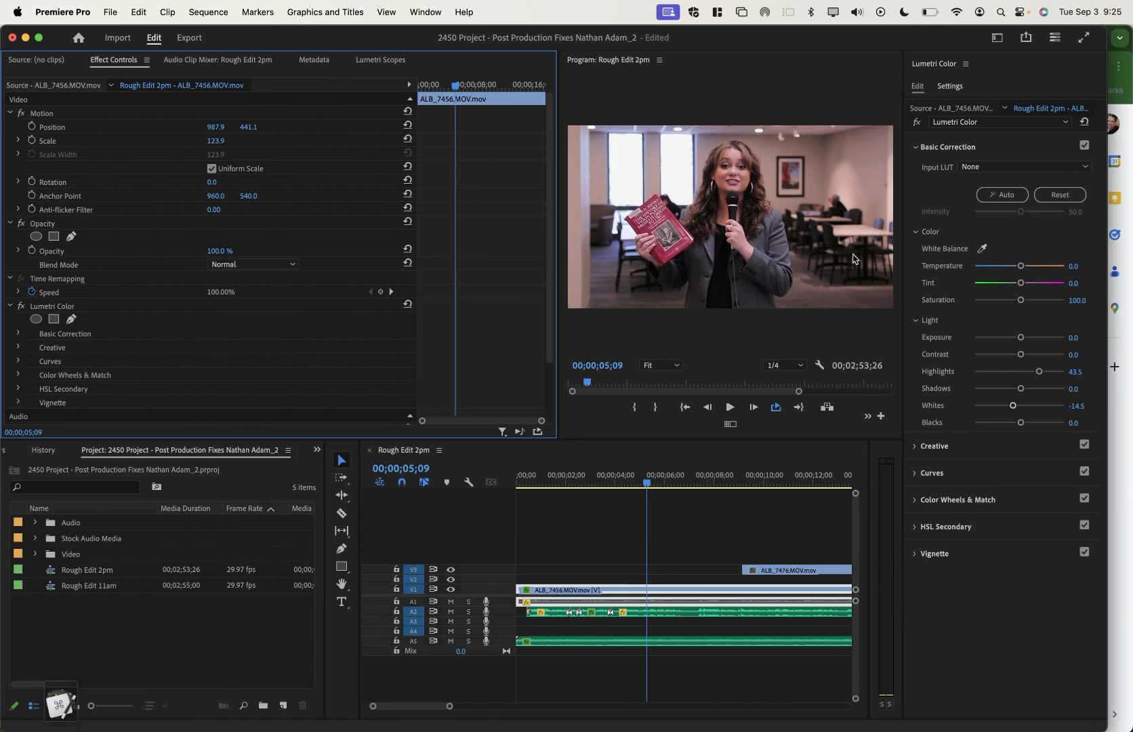
pyautogui.click(392, 63)
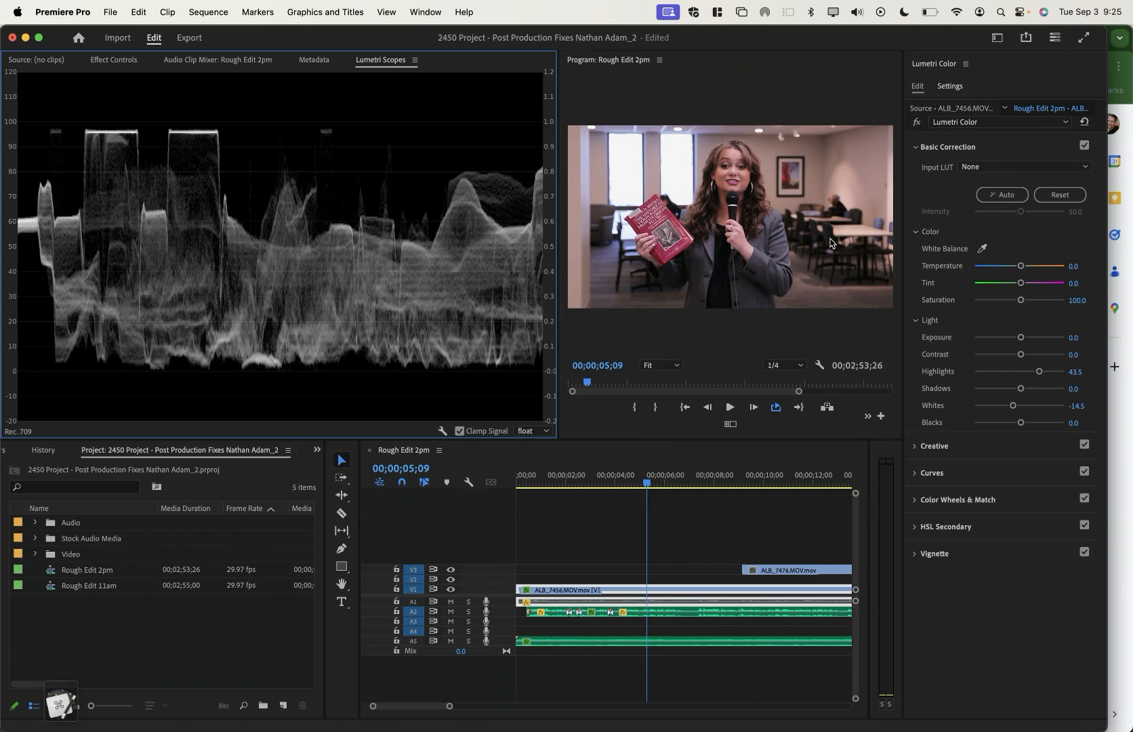
# Lower Contrast to -50.7 and compare the clip with the Lumetri effect bypassed, leaving the effect enabled
pyautogui.click(1016, 354)
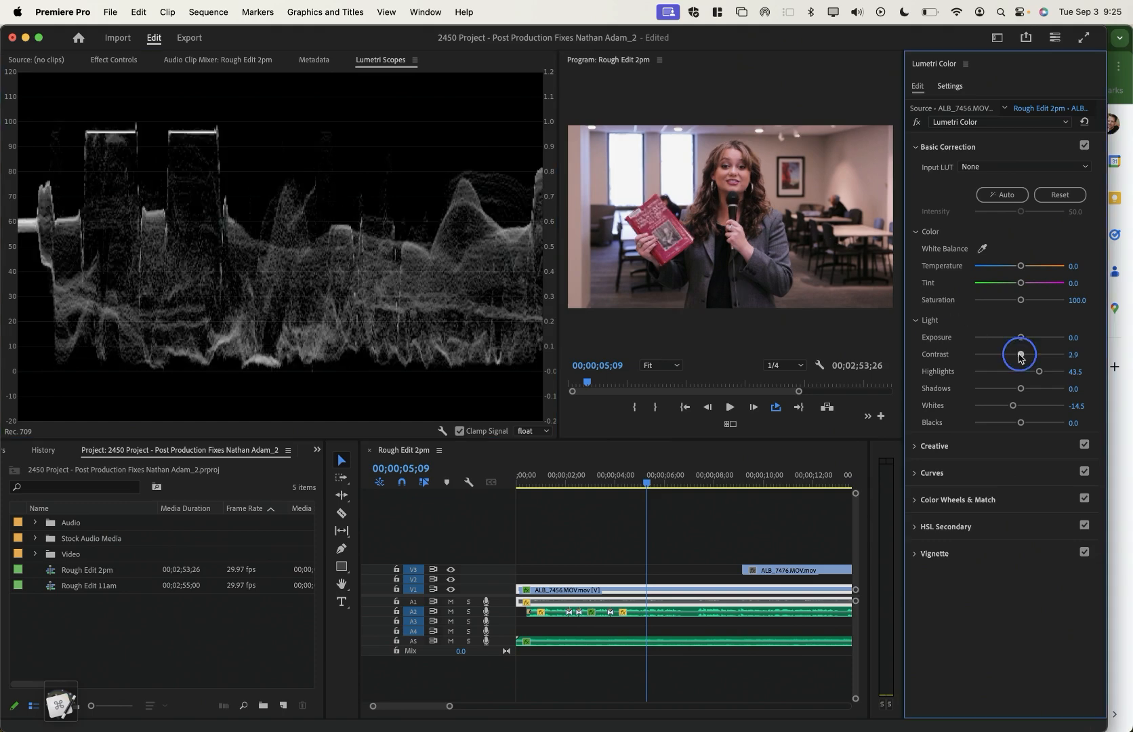
pyautogui.moveTo(1014, 357); pyautogui.dragTo(996, 360)
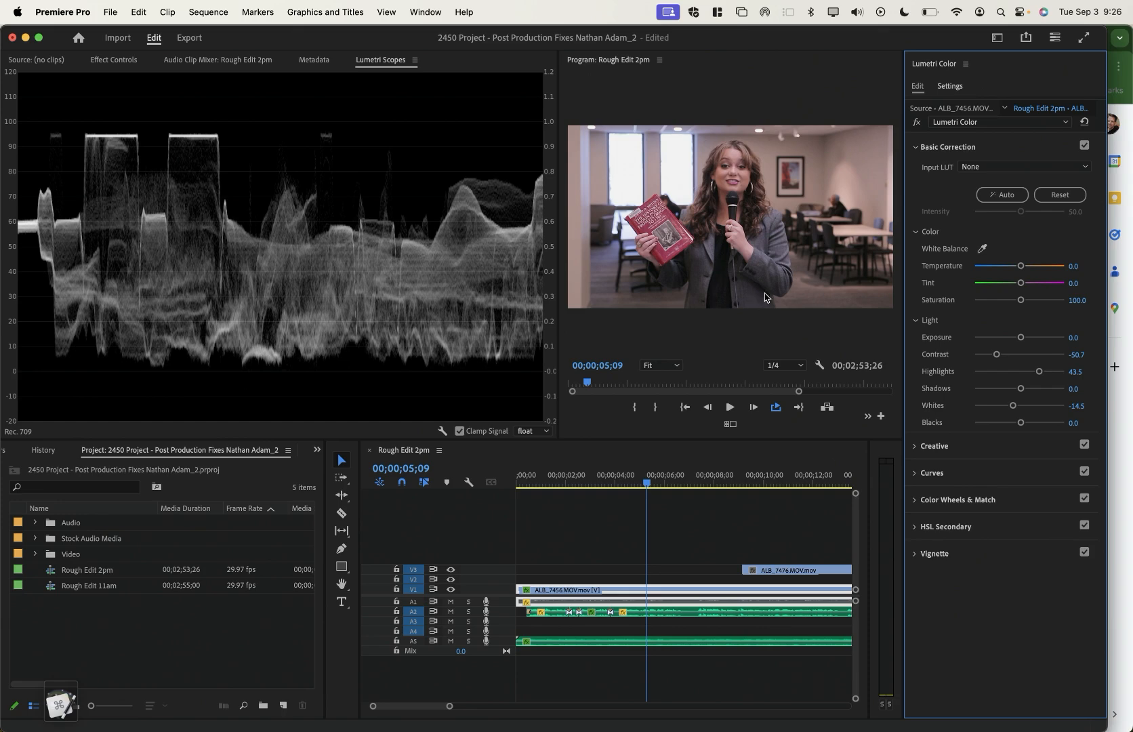
pyautogui.click(917, 122)
pyautogui.click(917, 122)
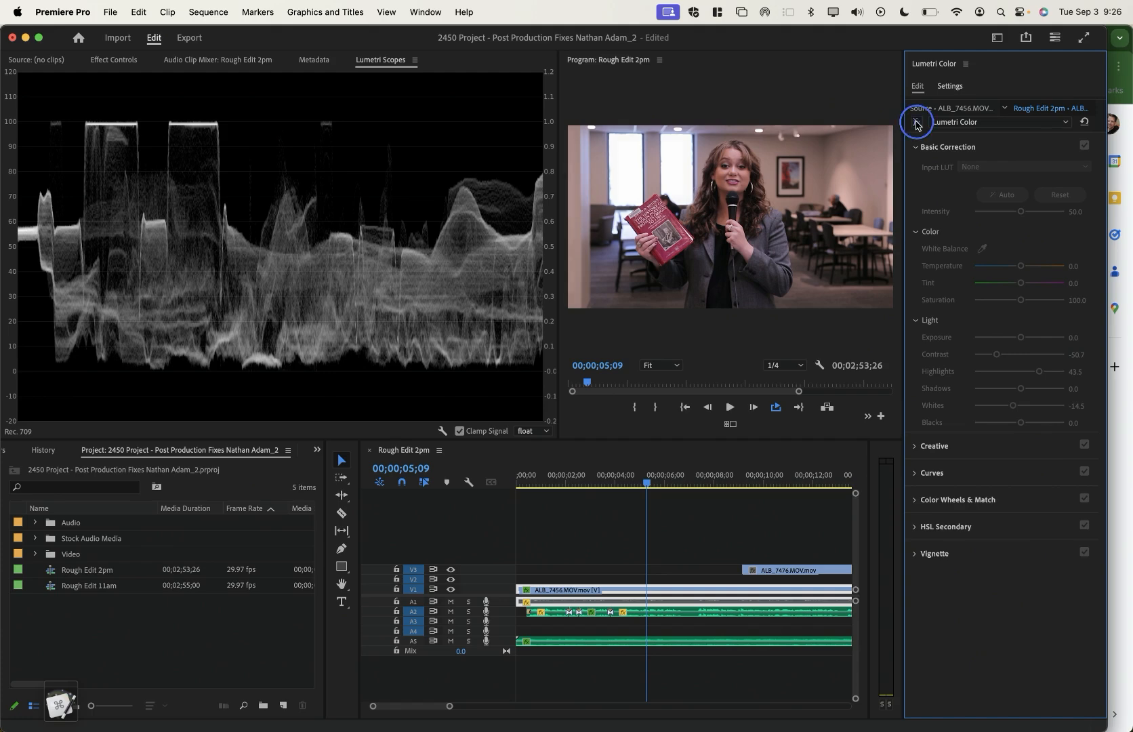
pyautogui.click(917, 122)
pyautogui.click(916, 123)
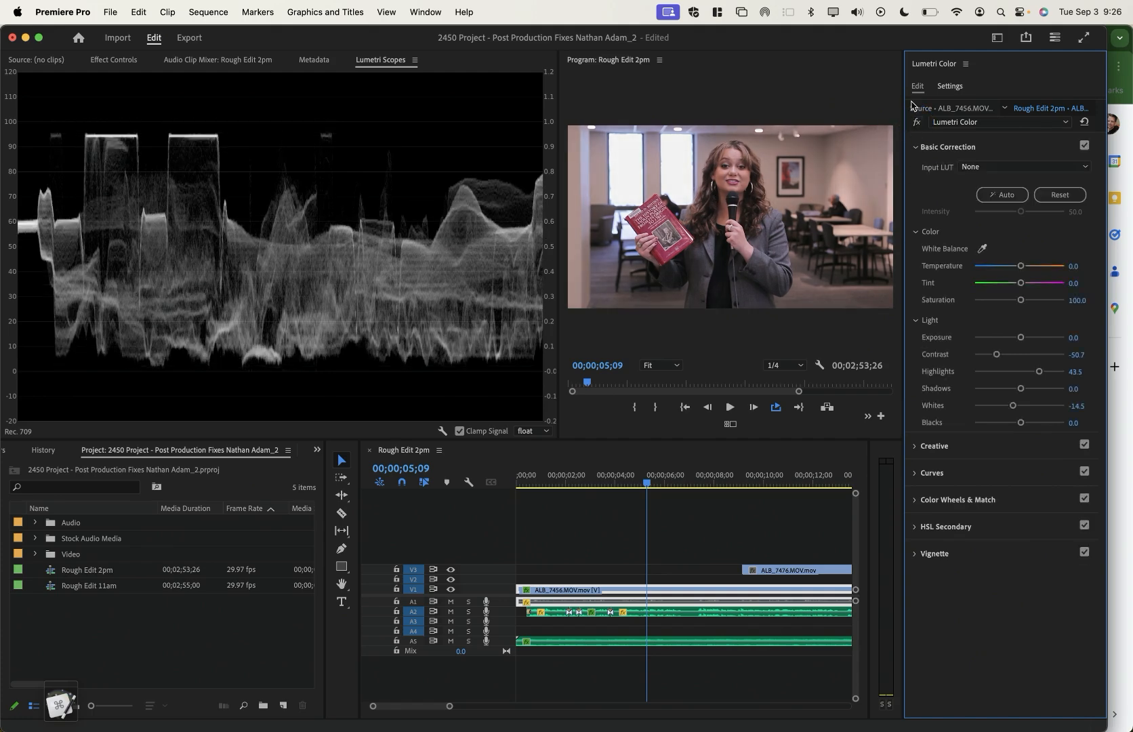
pyautogui.click(916, 122)
pyautogui.click(916, 122)
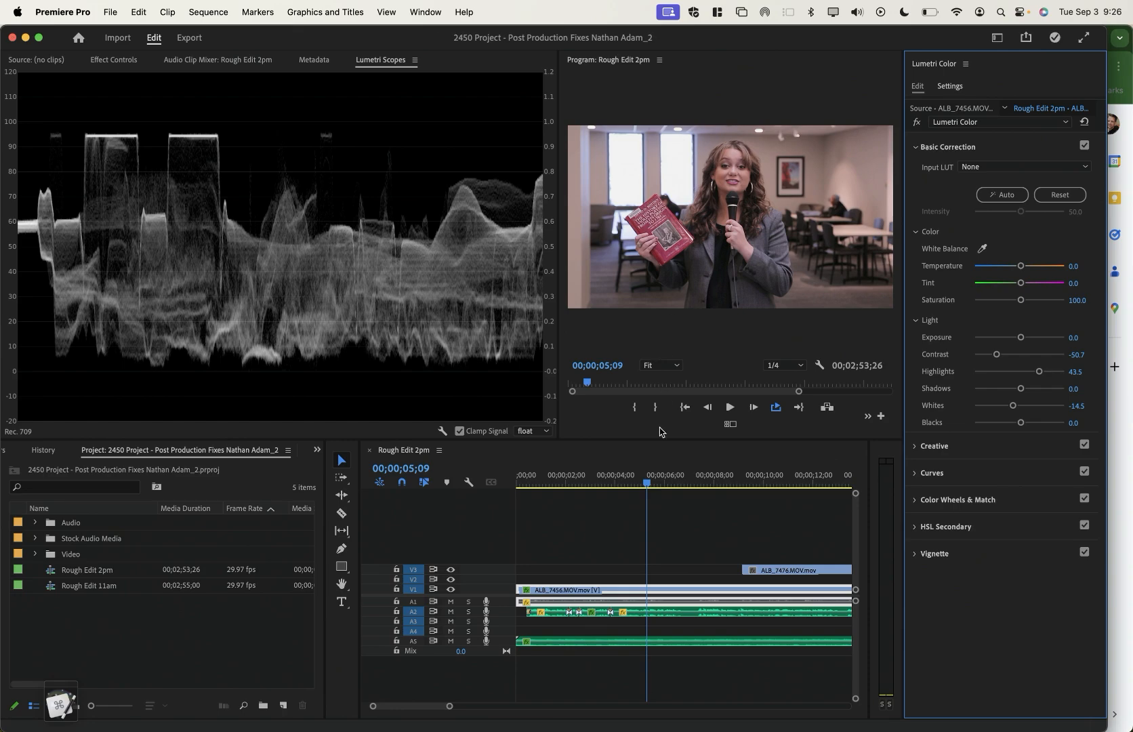
# Select the first ALB_7451.MOV interview clip at 00;00;19;25, lower its Lumetri Contrast to -100 and compare it with the effect bypassed
pyautogui.click(655, 483)
pyautogui.moveTo(657, 484); pyautogui.dragTo(664, 484)
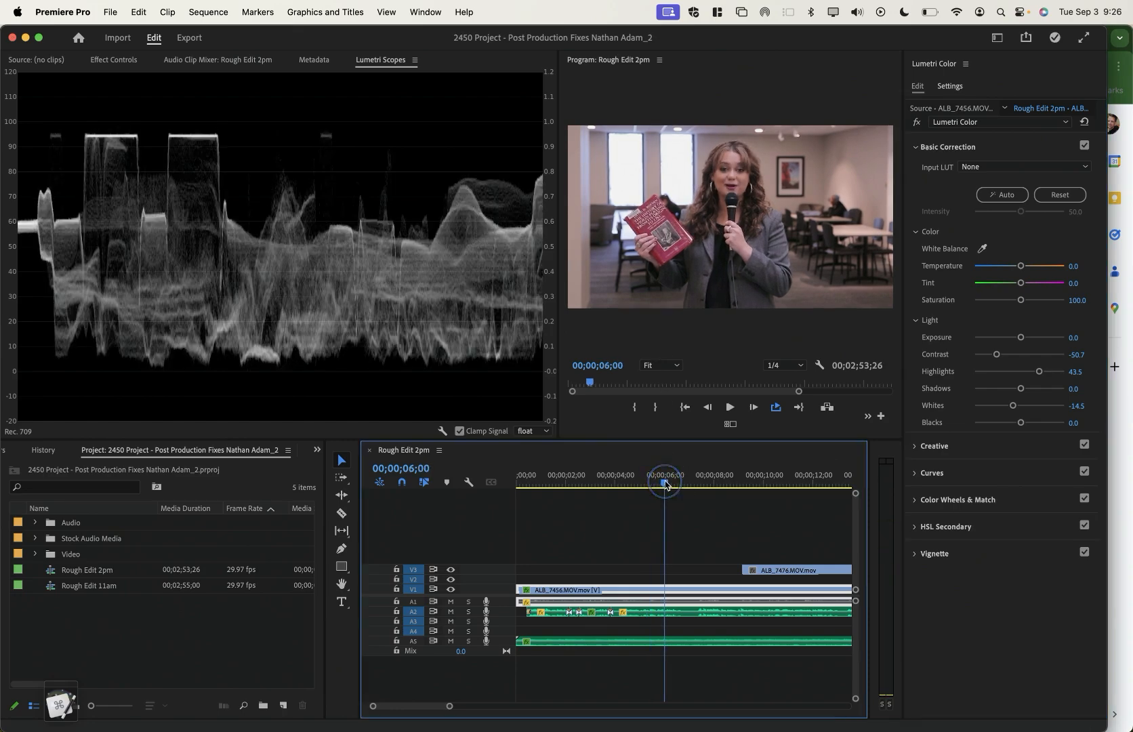
pyautogui.press('-')
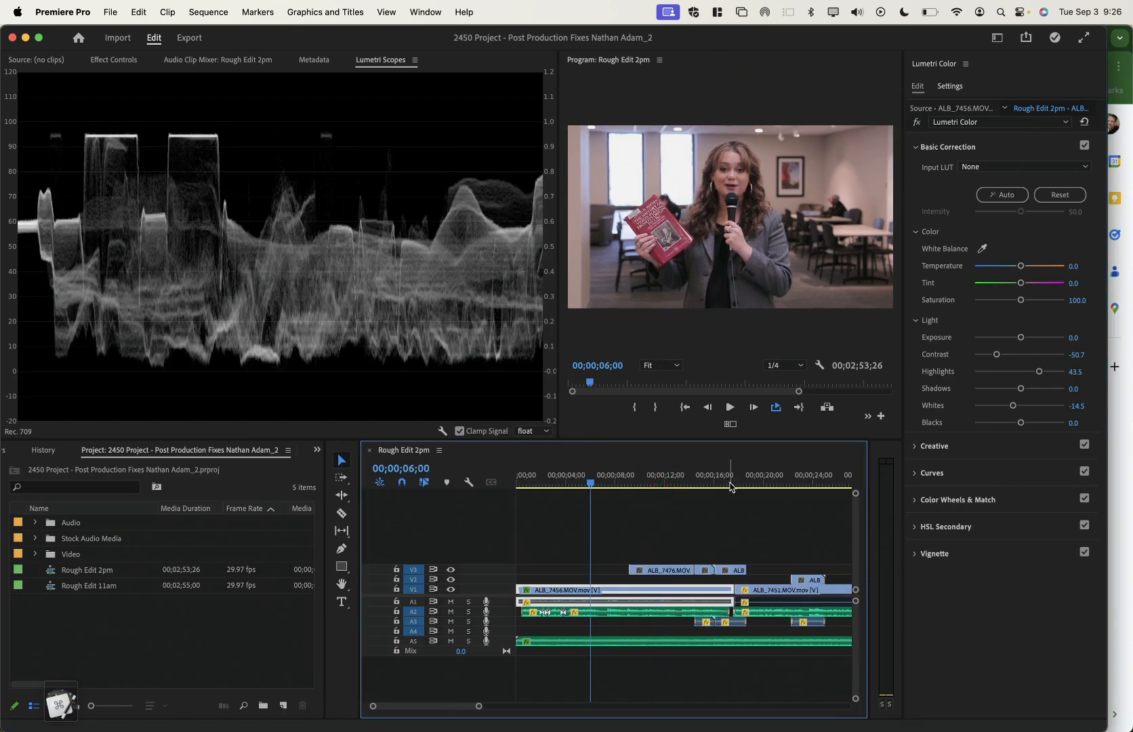
pyautogui.press('-')
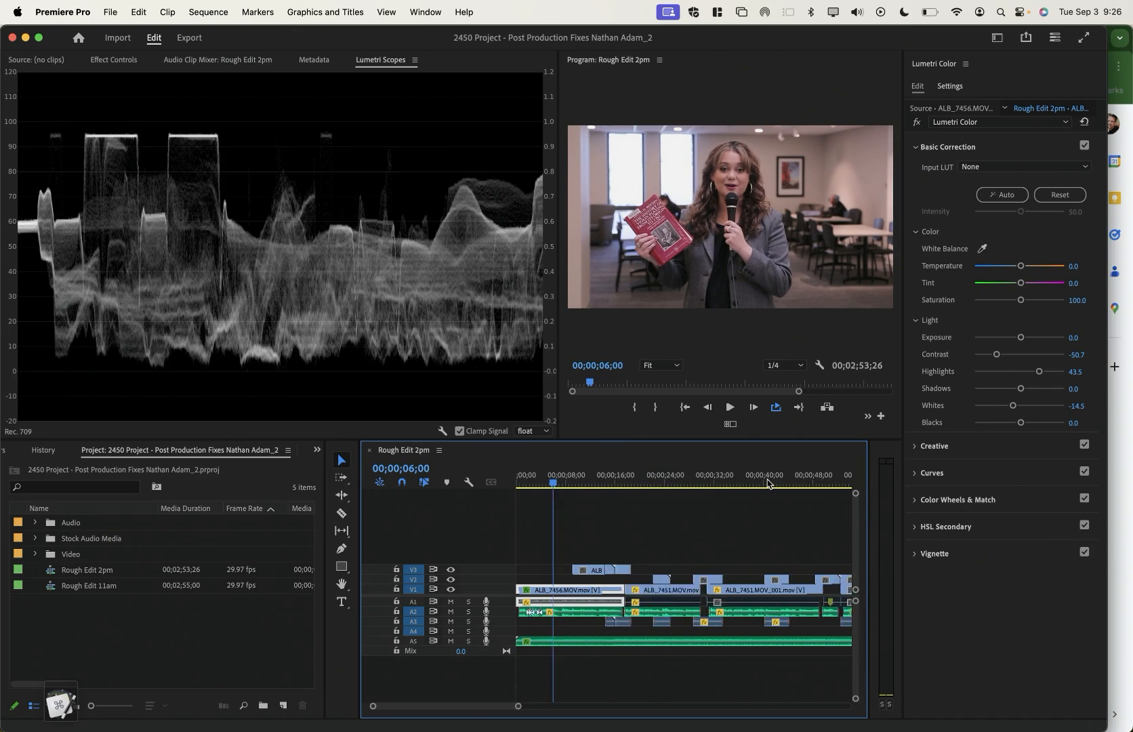
pyautogui.click(639, 483)
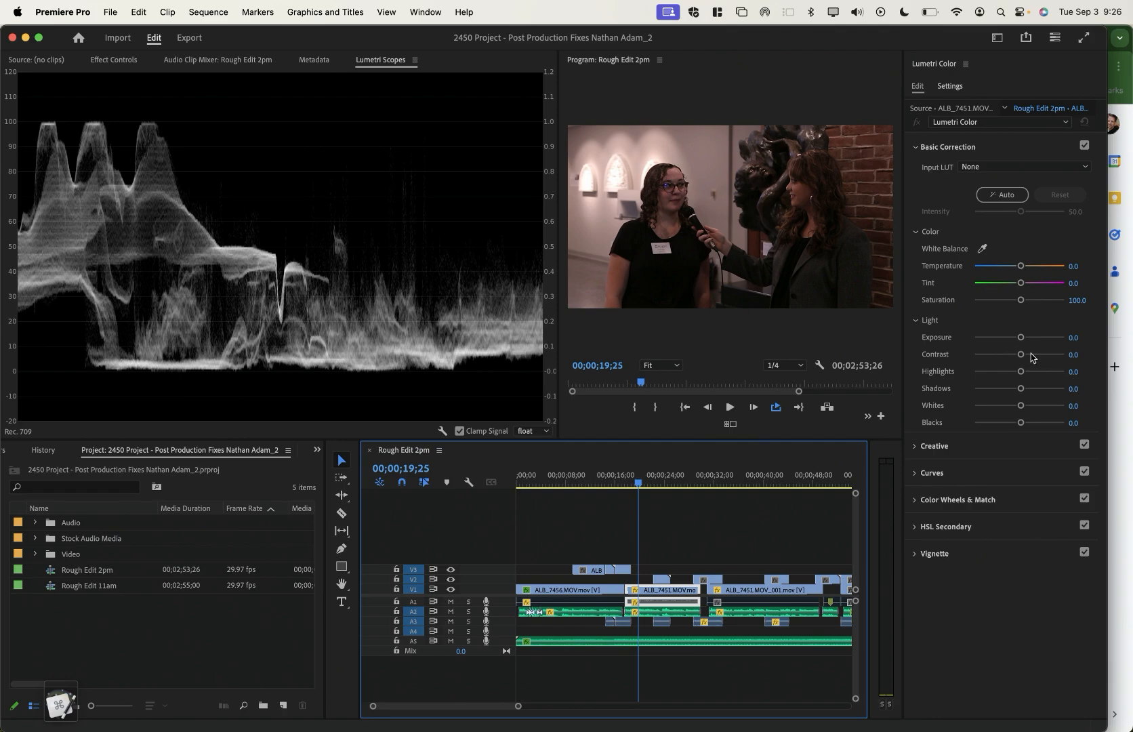
pyautogui.moveTo(1021, 358); pyautogui.dragTo(973, 354)
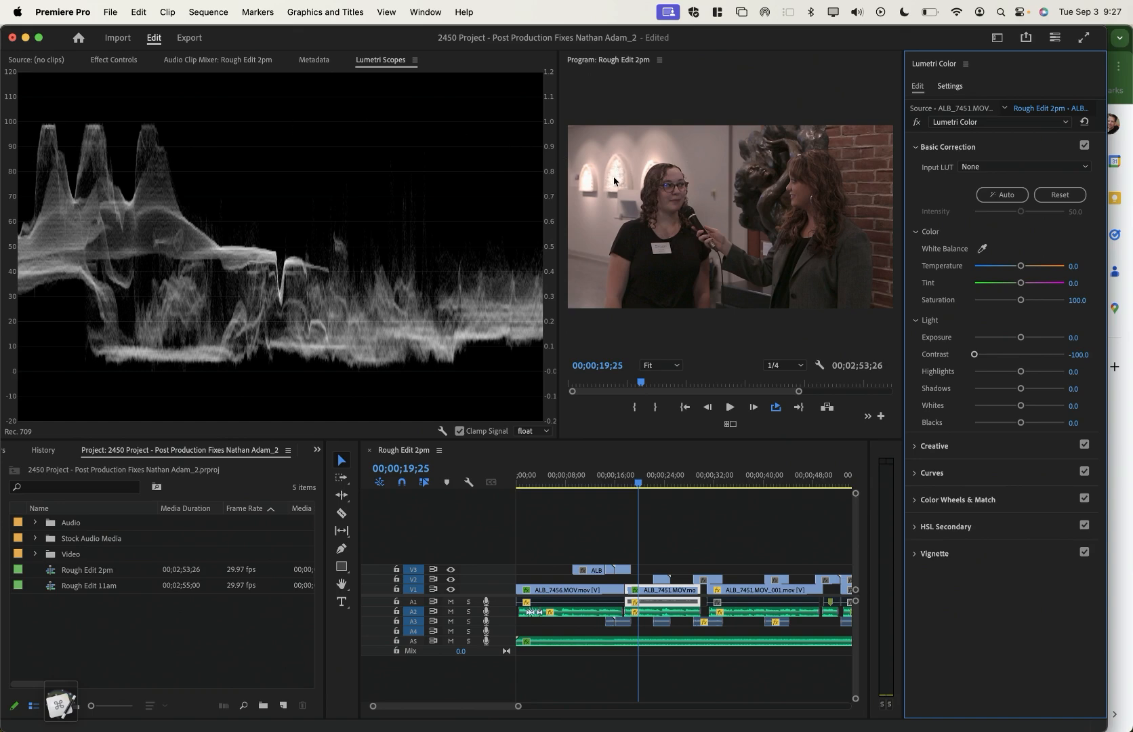
pyautogui.click(916, 121)
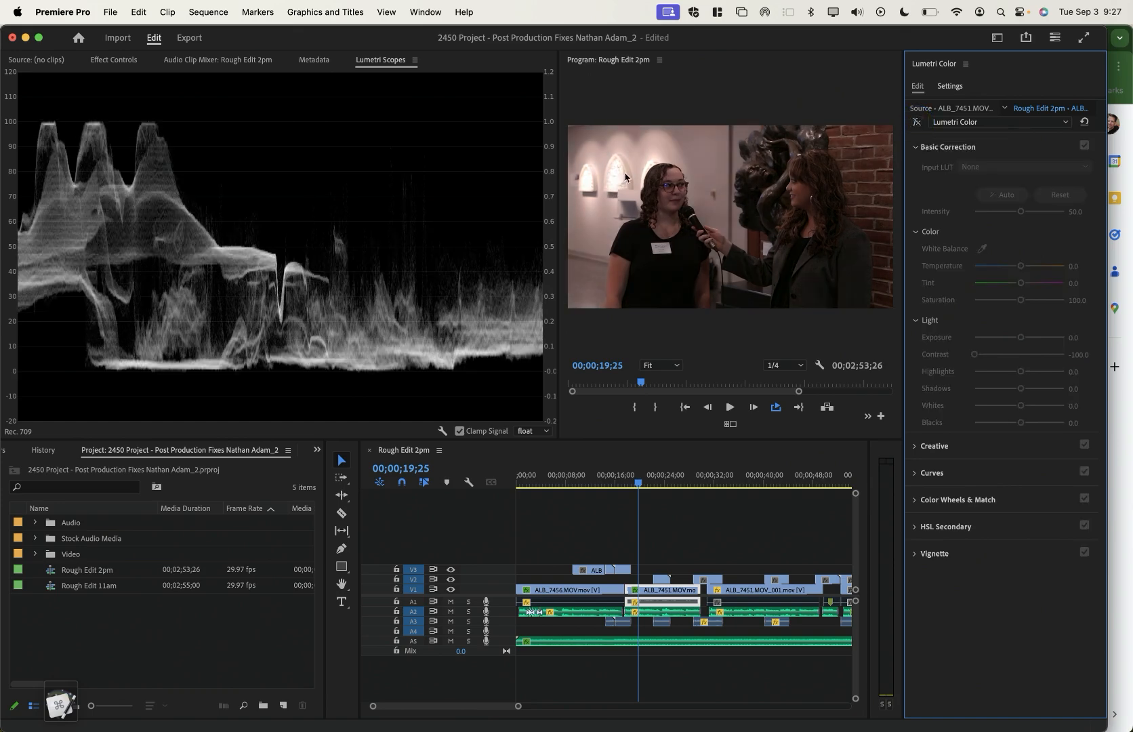
pyautogui.click(917, 123)
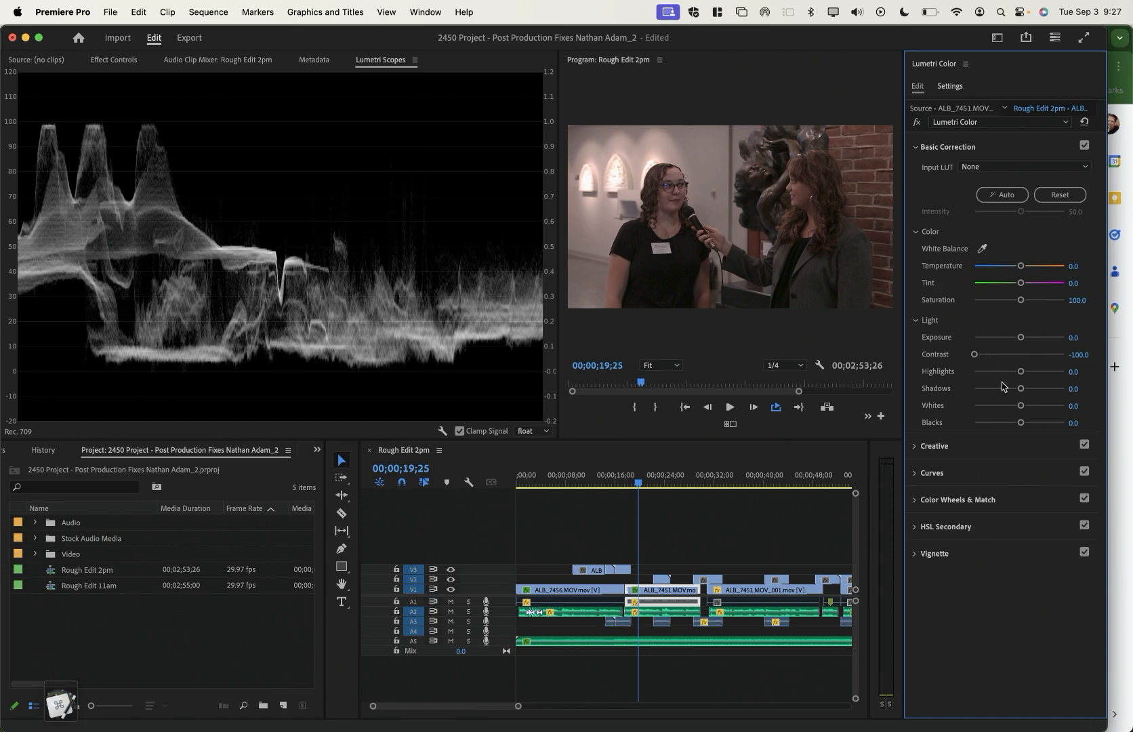
# Lower Whites to -17.4 on the interview clip and compare the picture with the Lumetri effect bypassed, leaving the effect enabled
pyautogui.moveTo(1021, 406); pyautogui.dragTo(972, 406)
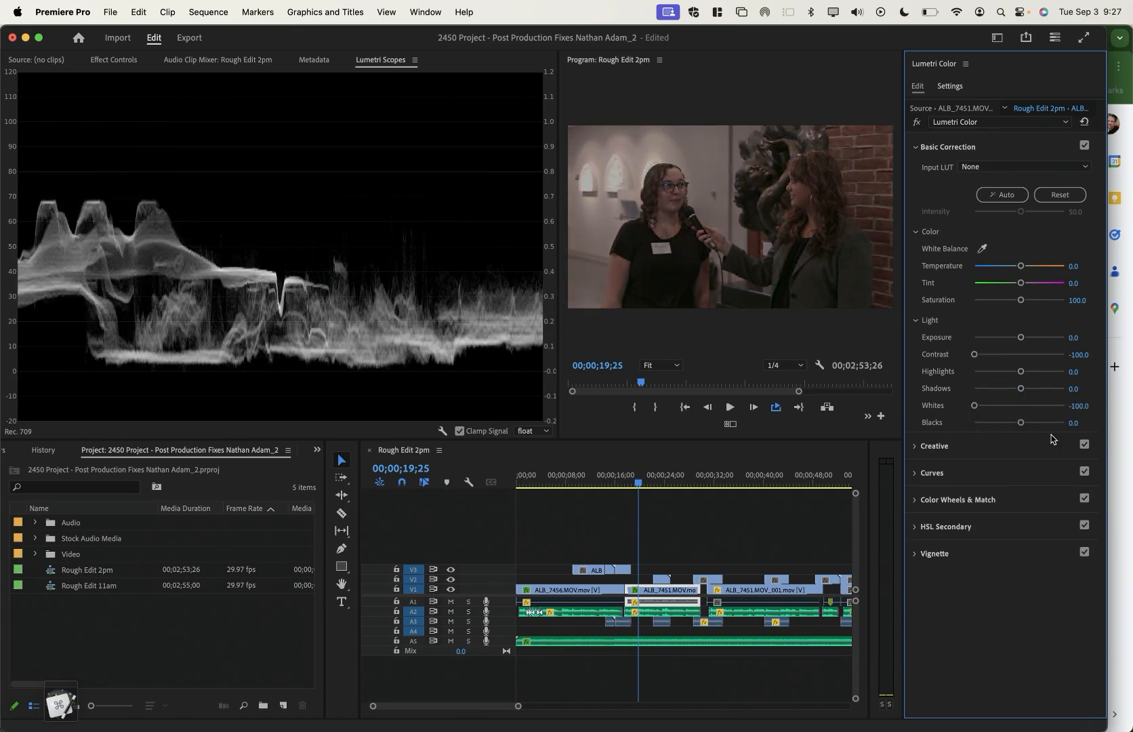
pyautogui.moveTo(975, 405); pyautogui.dragTo(1011, 405)
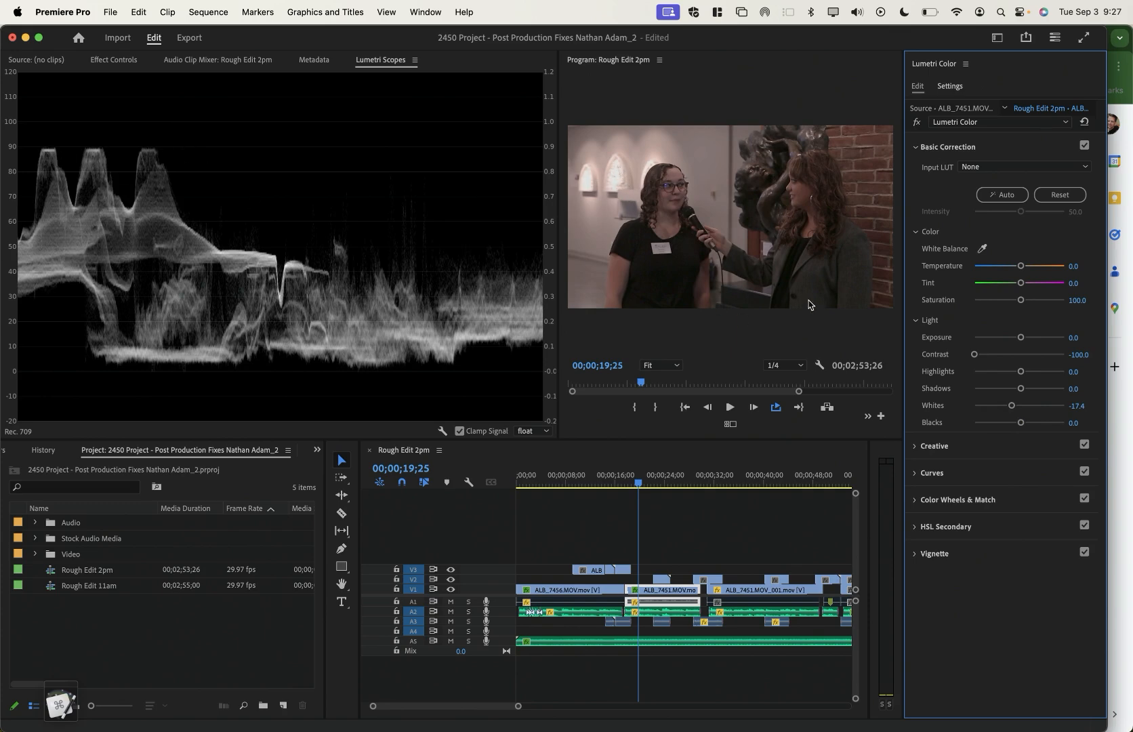
pyautogui.click(916, 122)
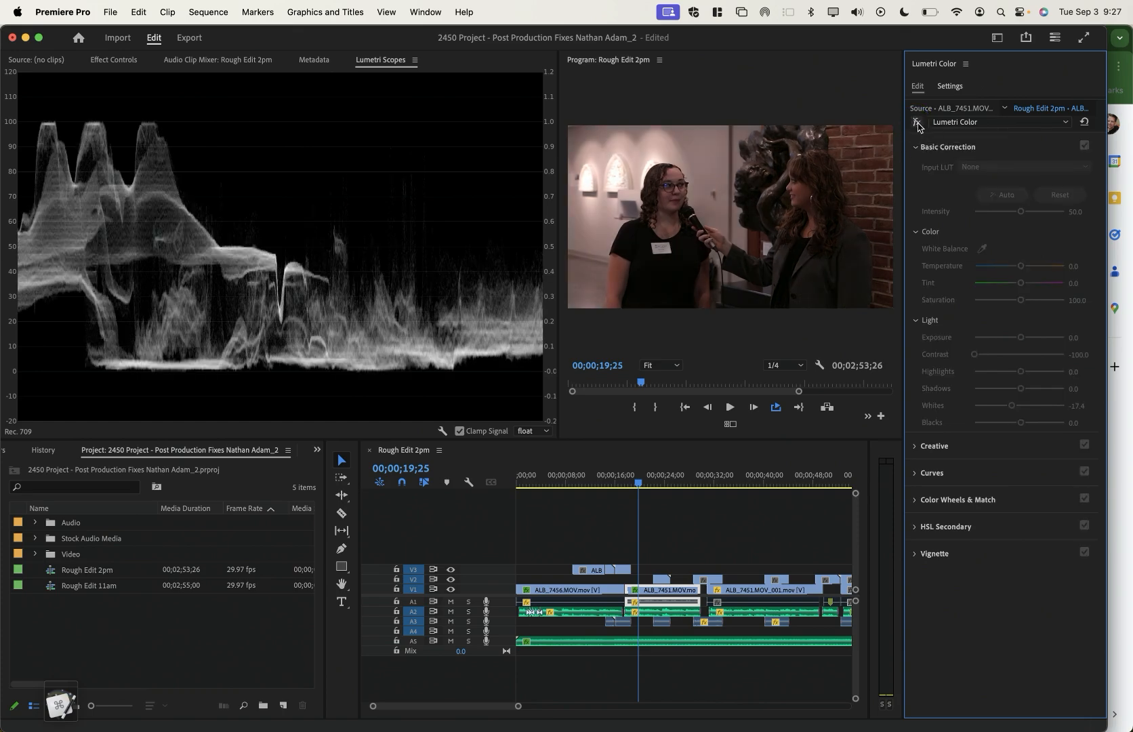
pyautogui.click(916, 122)
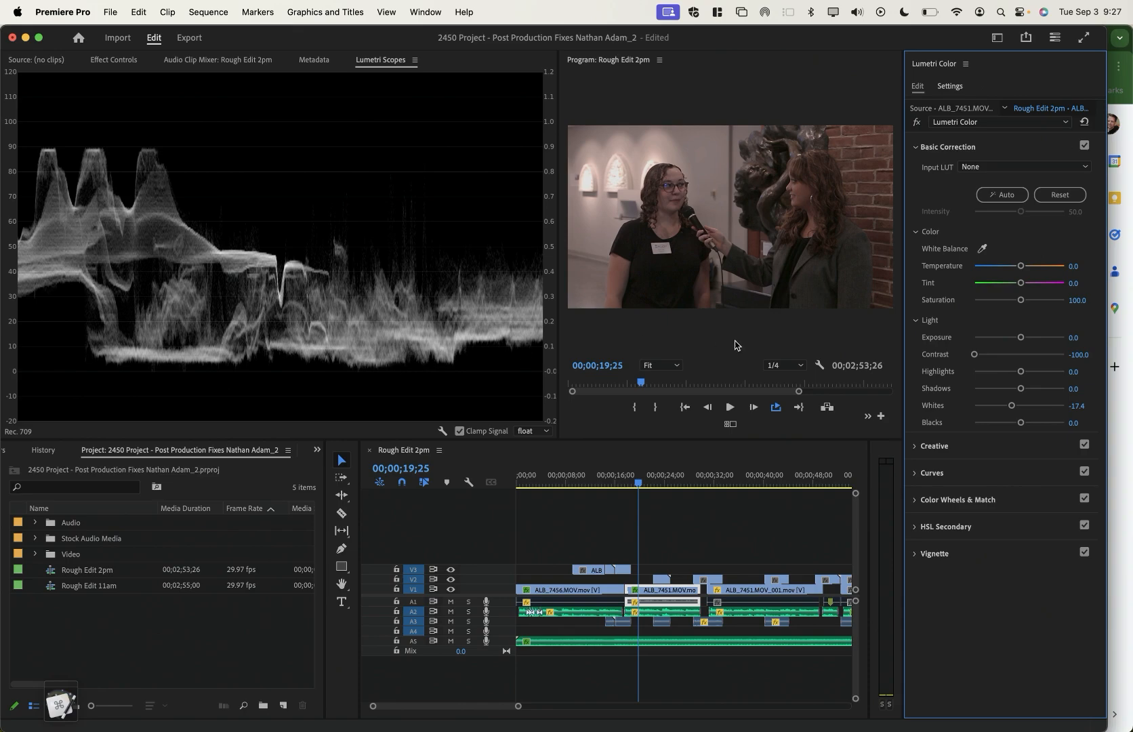
# Raise Shadows to 29.0 on the interview clip and compare it with and without the Lumetri effect, leaving the effect enabled
pyautogui.moveTo(1022, 392); pyautogui.dragTo(1032, 388)
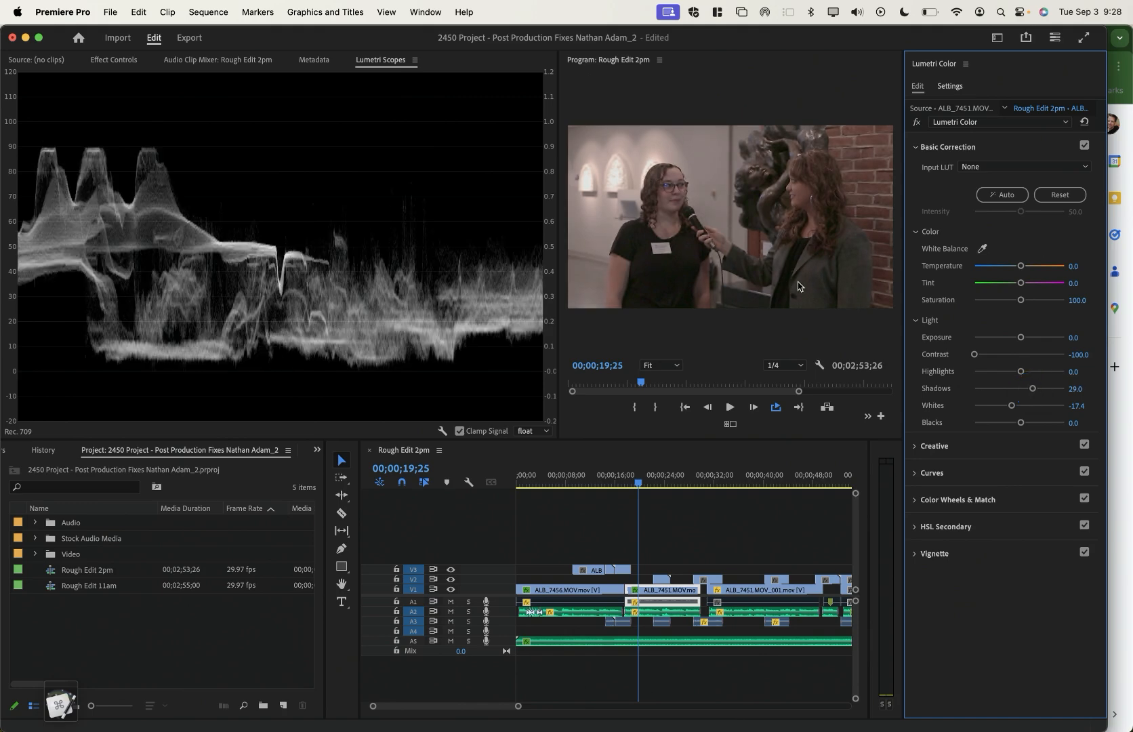
pyautogui.click(916, 122)
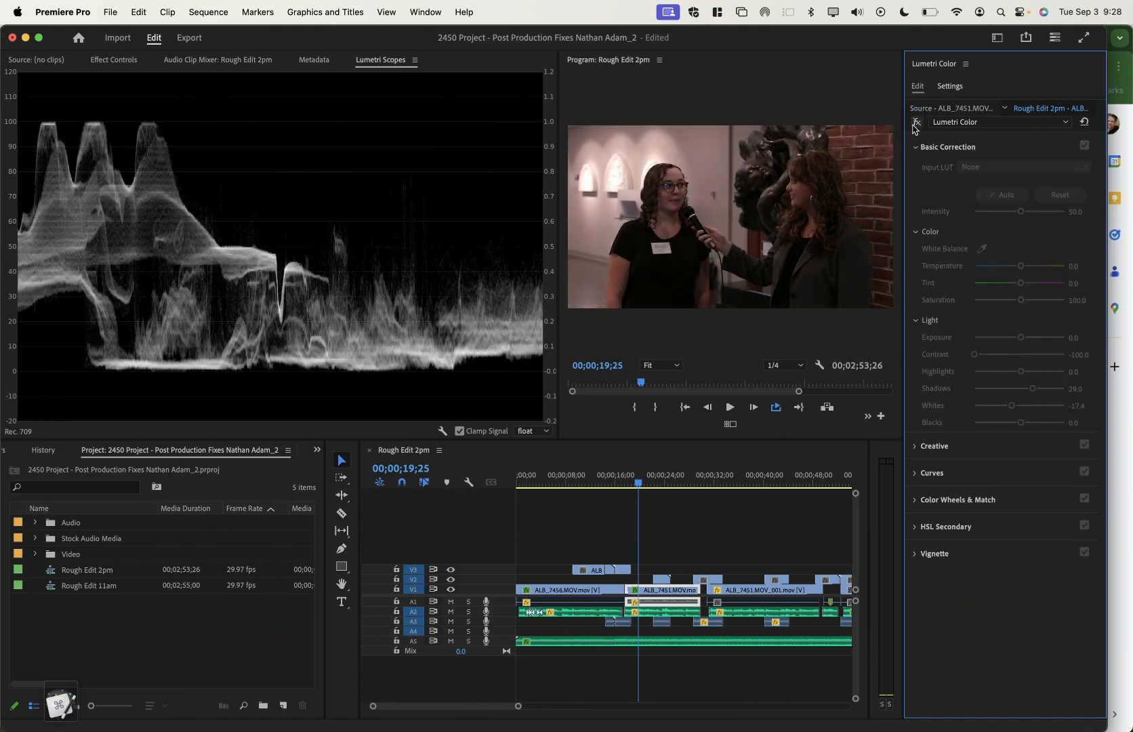
pyautogui.click(916, 122)
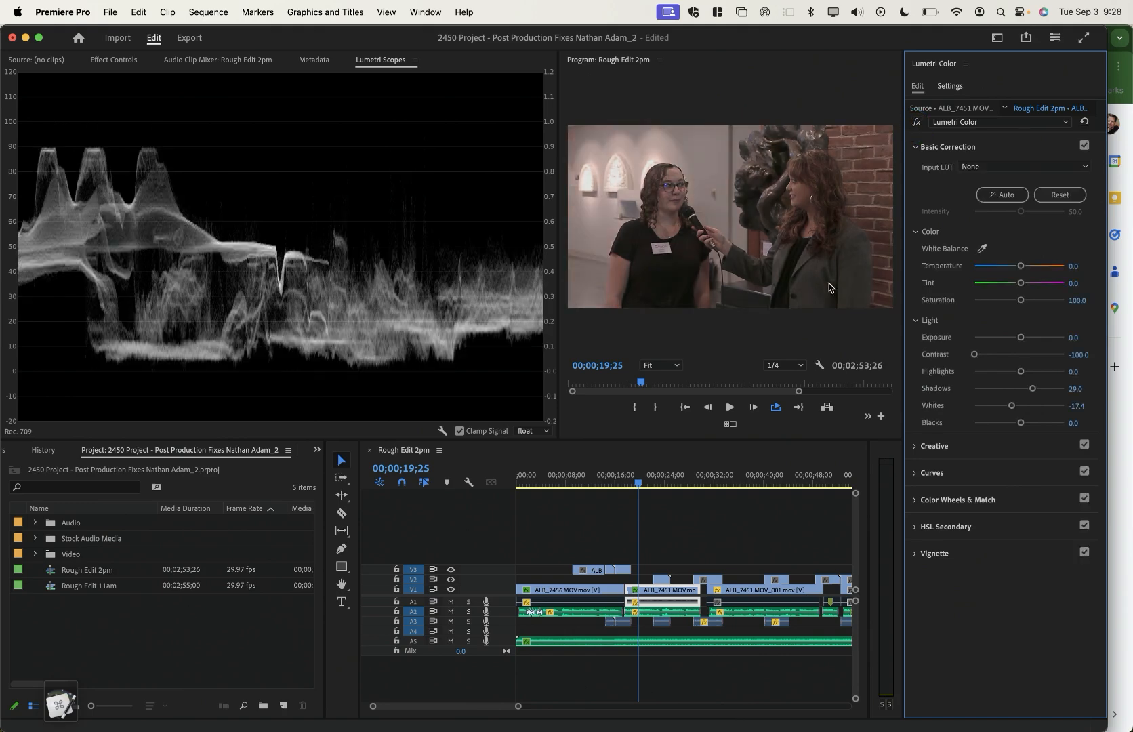
# Copy the corrected ALB_7451.MOV clip and paste only its Lumetri Color effect, without Motion, onto the ALB_7451.MOV_001 clip
pyautogui.hscroll(3, 685, 551)
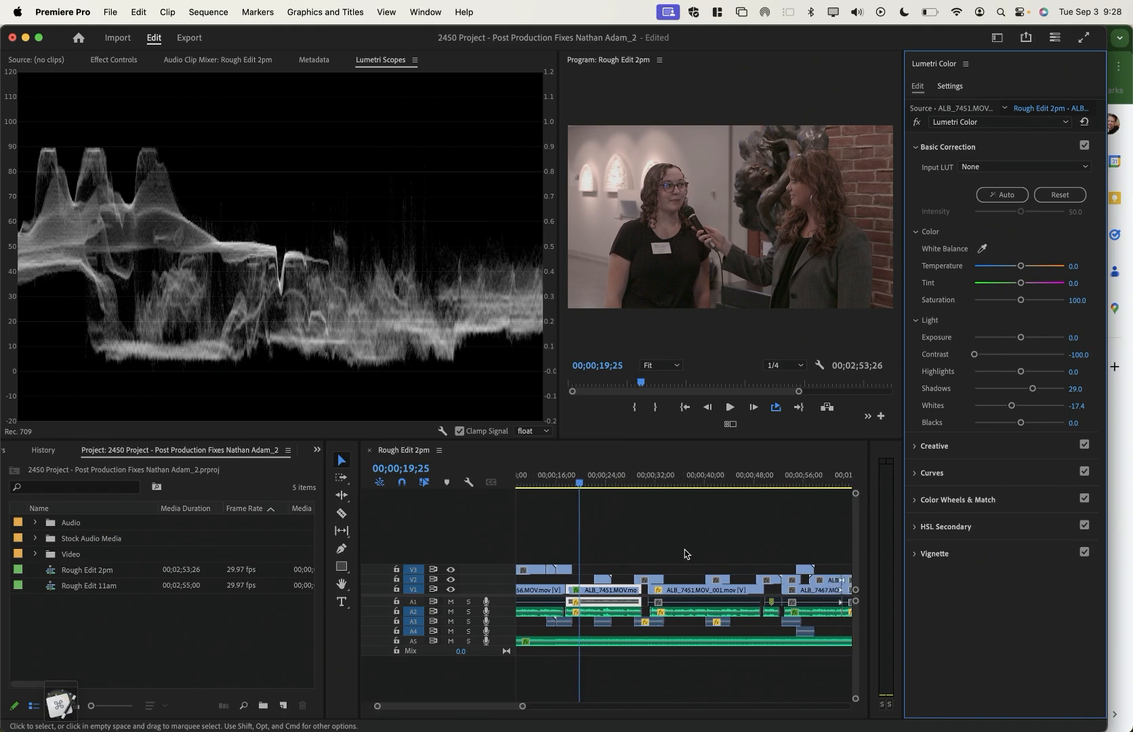
pyautogui.click(681, 483)
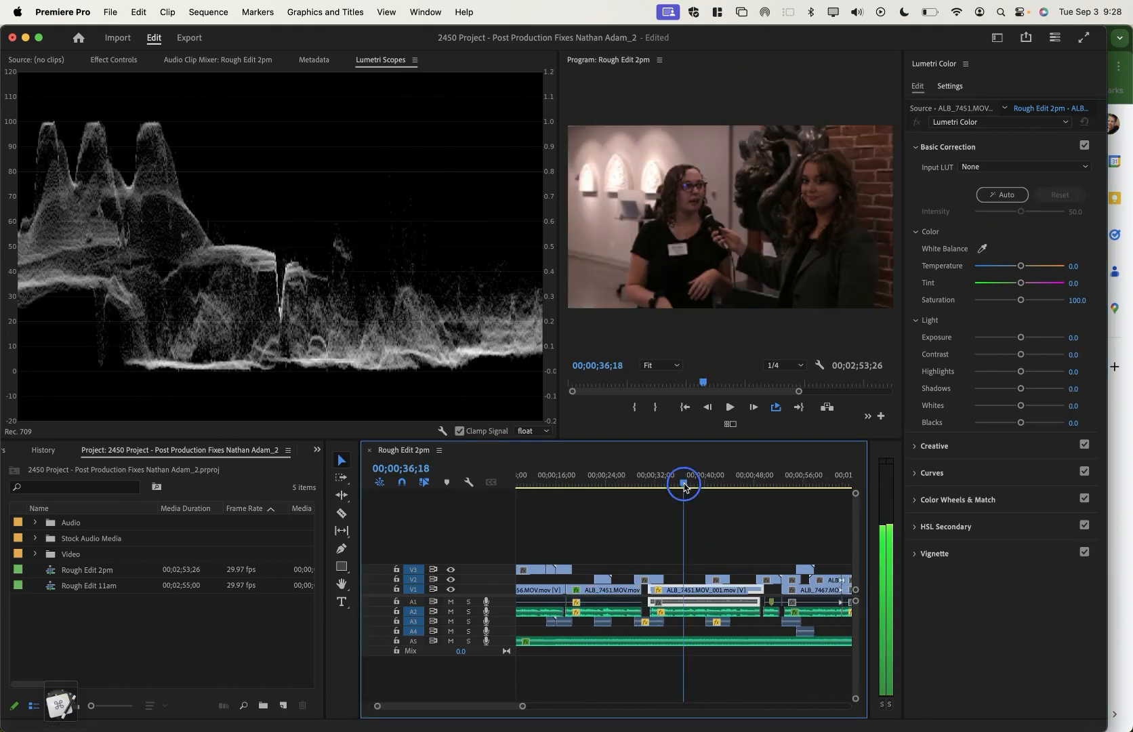
pyautogui.click(618, 482)
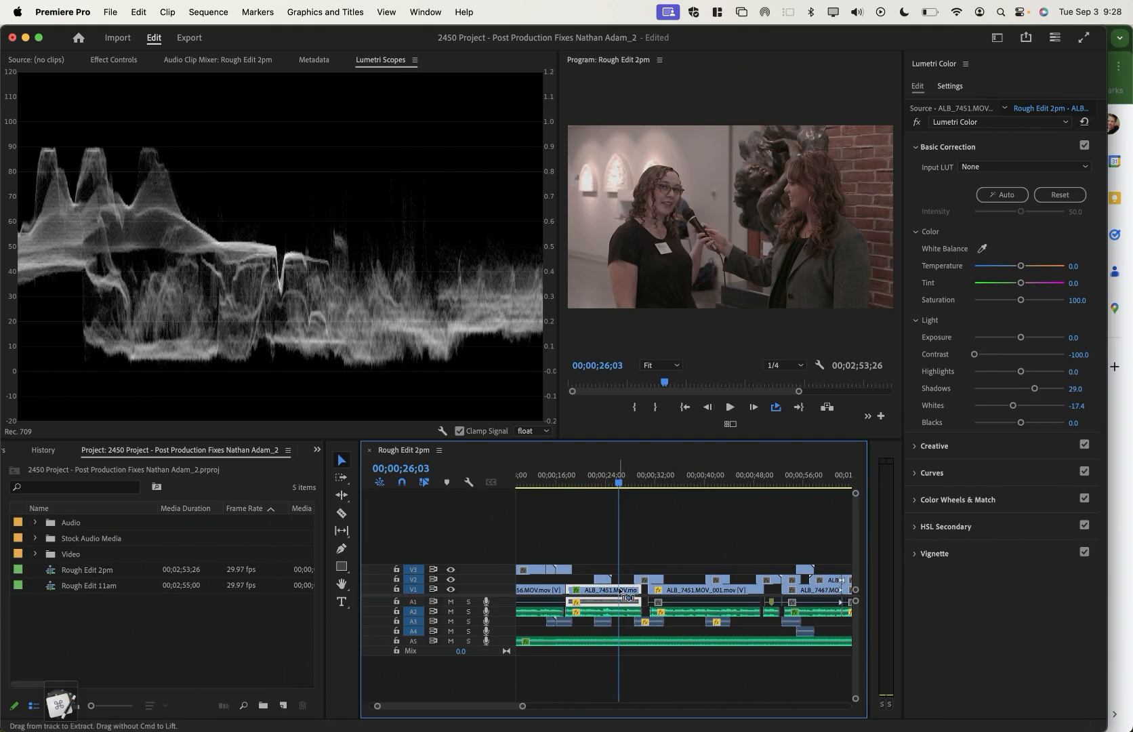
pyautogui.click(688, 483)
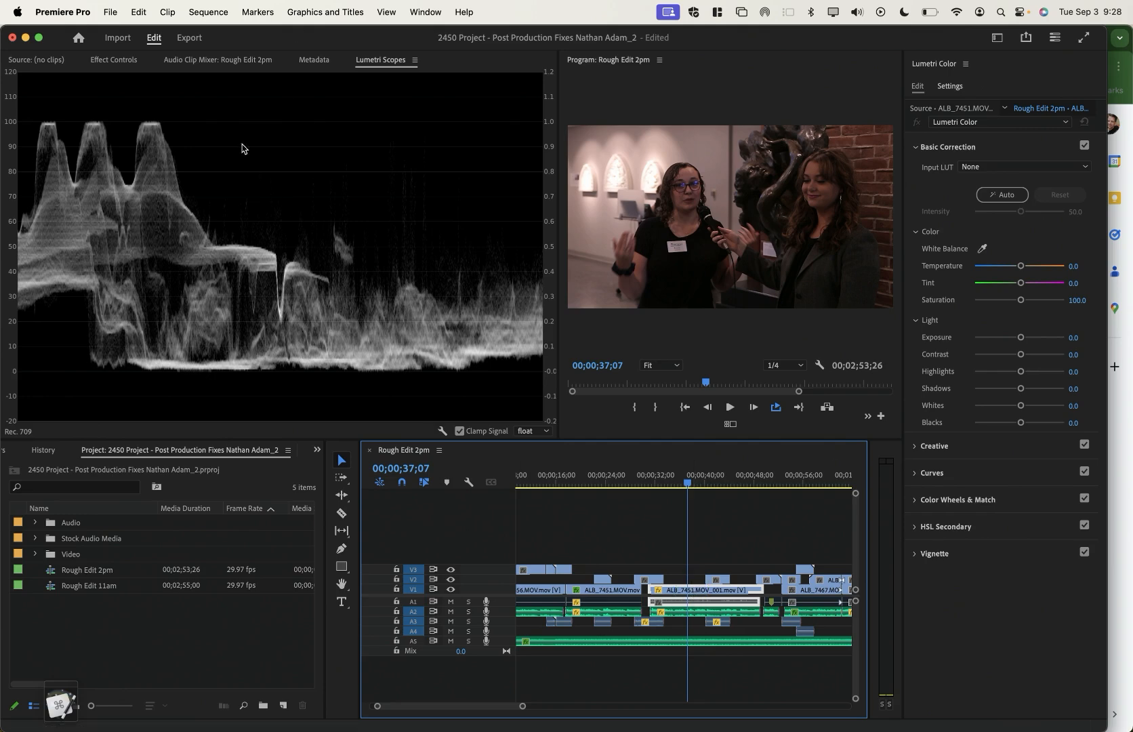
pyautogui.click(138, 12)
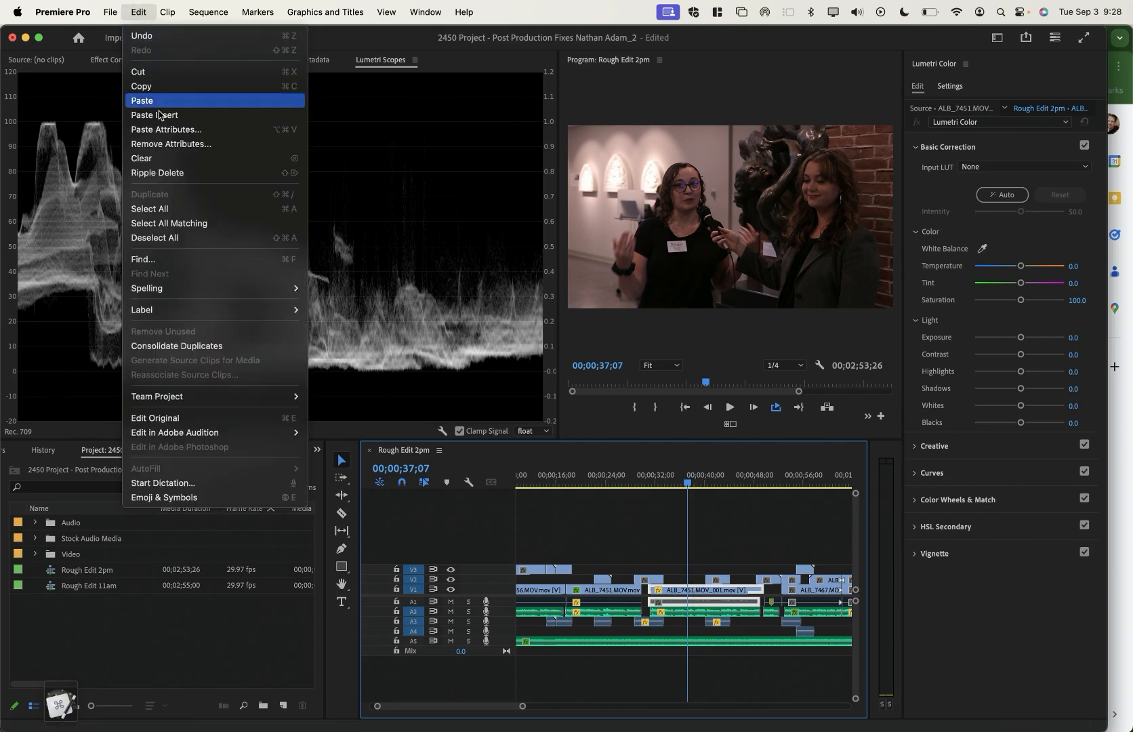
pyautogui.click(234, 131)
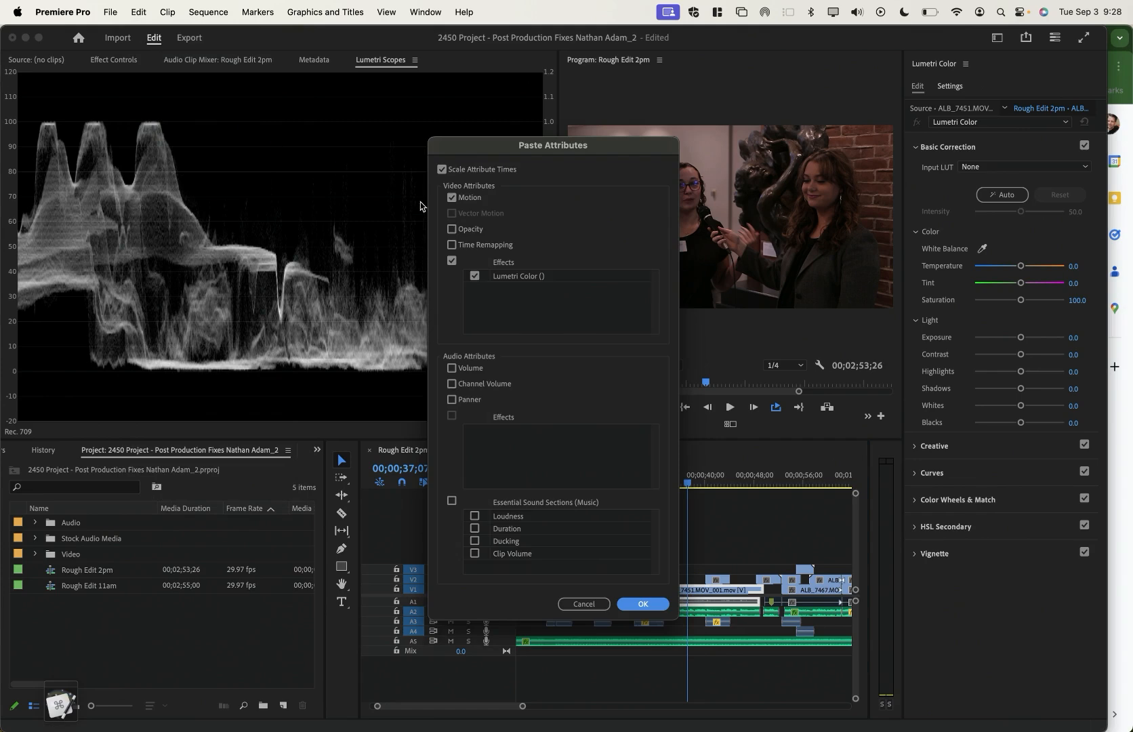
pyautogui.moveTo(511, 154); pyautogui.dragTo(484, 153)
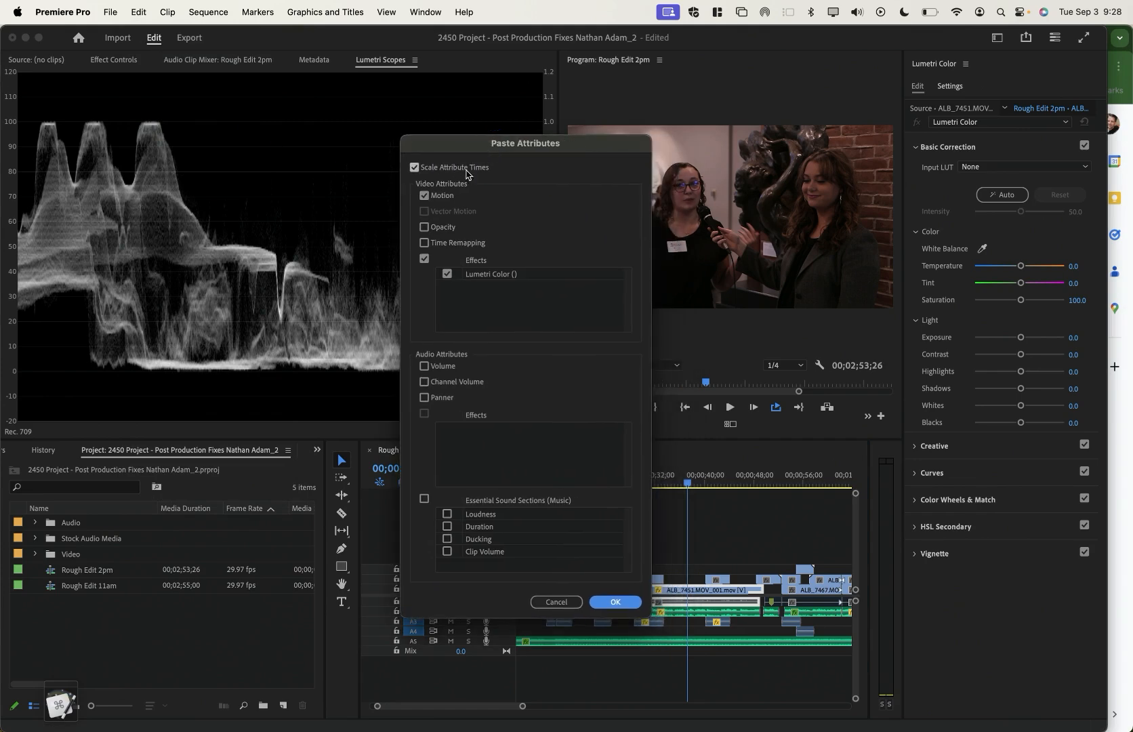
pyautogui.click(425, 195)
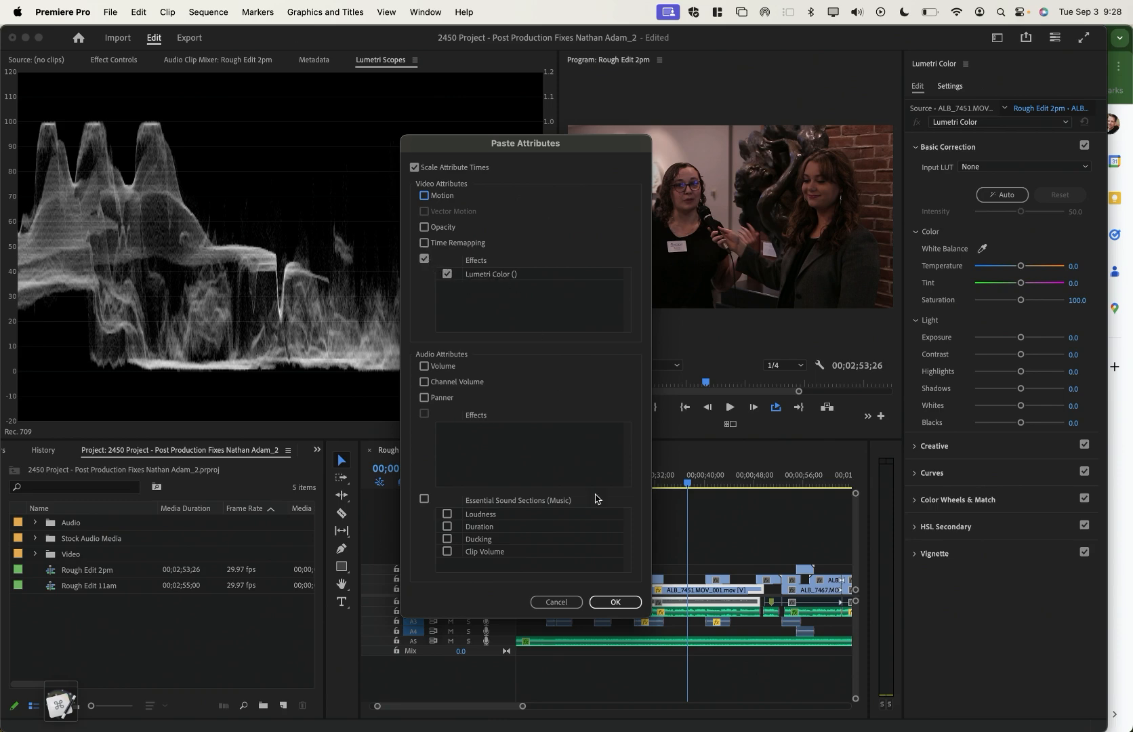
pyautogui.click(614, 602)
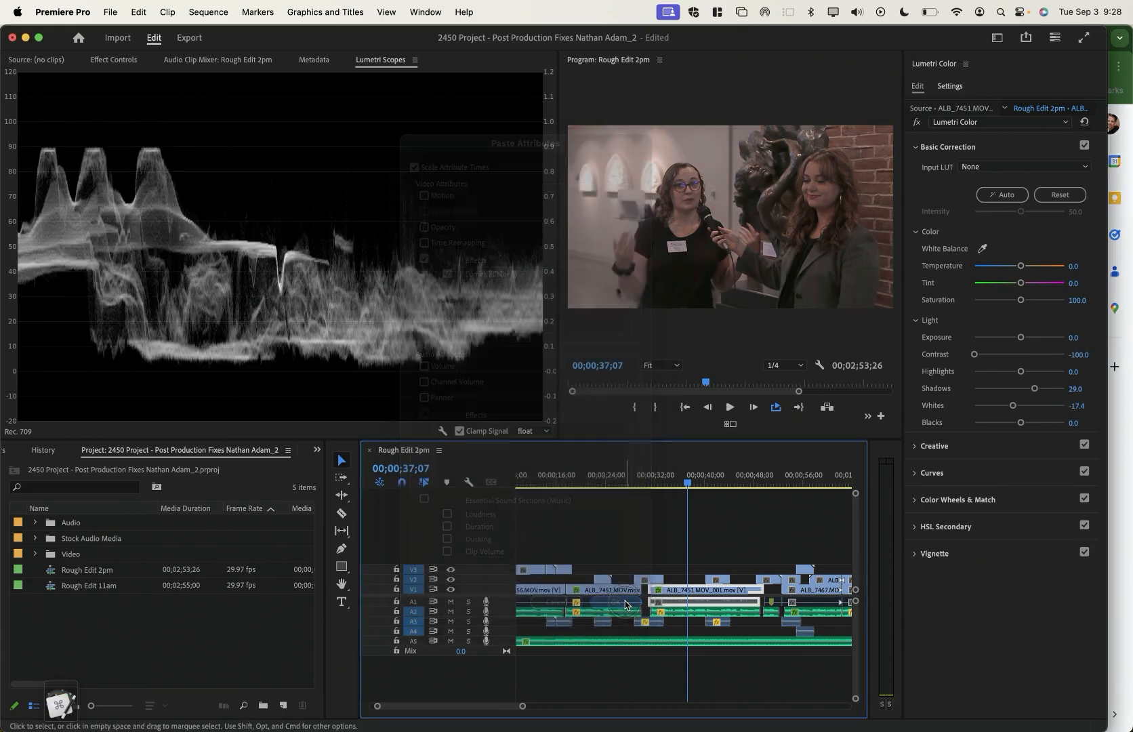
# Compare the correction across the two ALB_7451 interview clips and check the B-roll and opening clips along the timeline
pyautogui.click(627, 482)
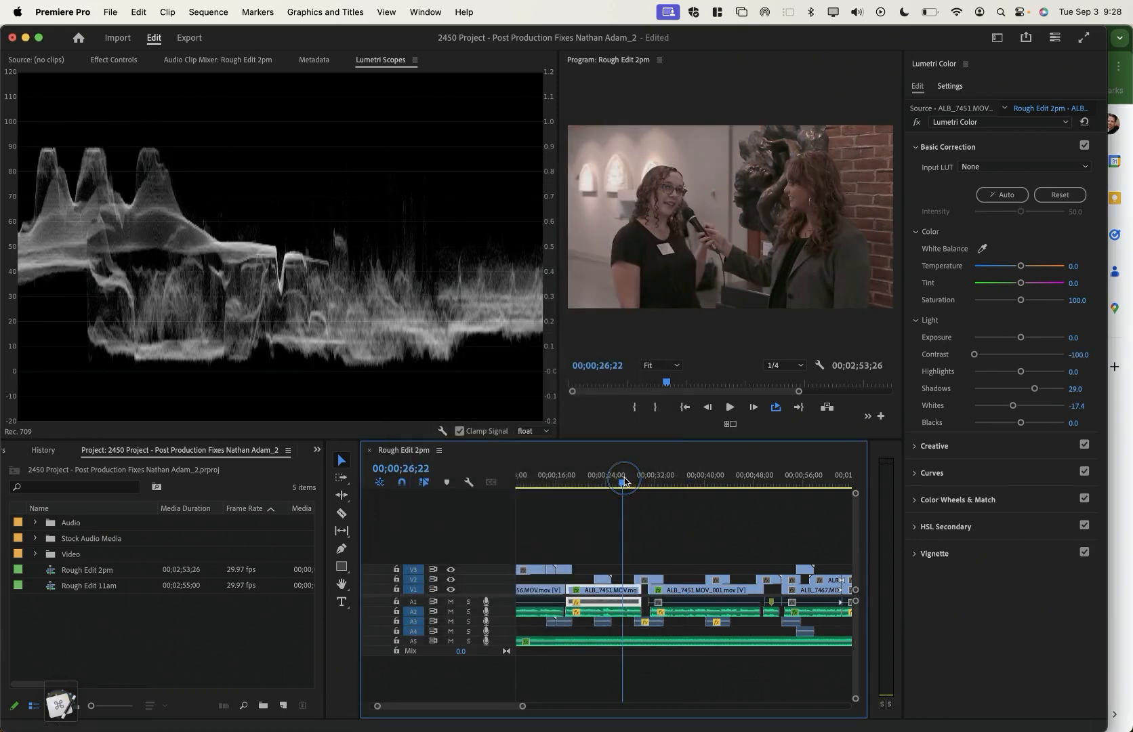
pyautogui.click(685, 483)
pyautogui.hscroll(5, 689, 552)
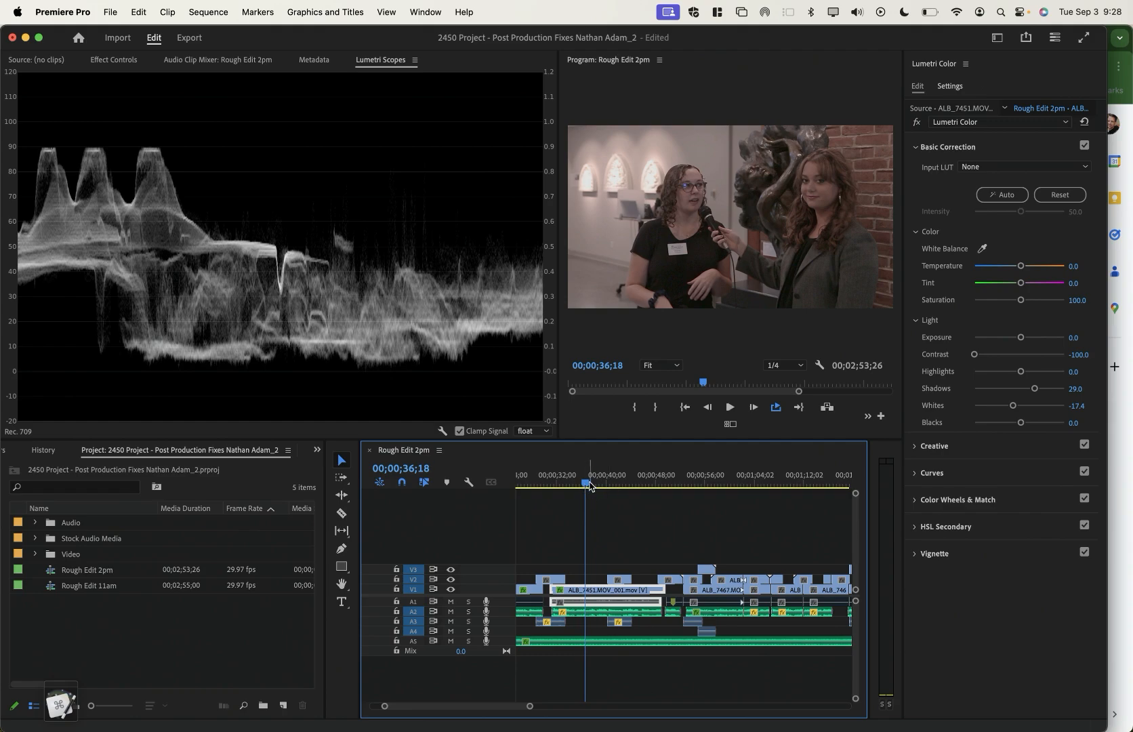
pyautogui.click(587, 483)
pyautogui.click(615, 483)
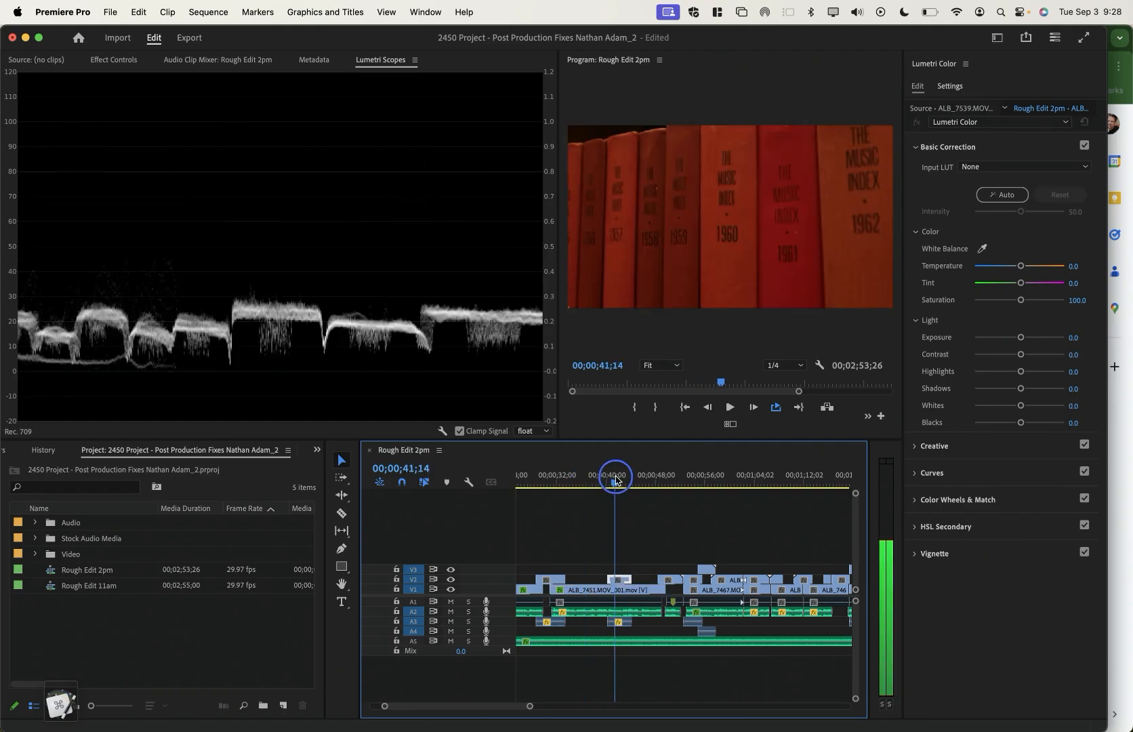
pyautogui.click(550, 481)
pyautogui.hscroll(-4, 549, 541)
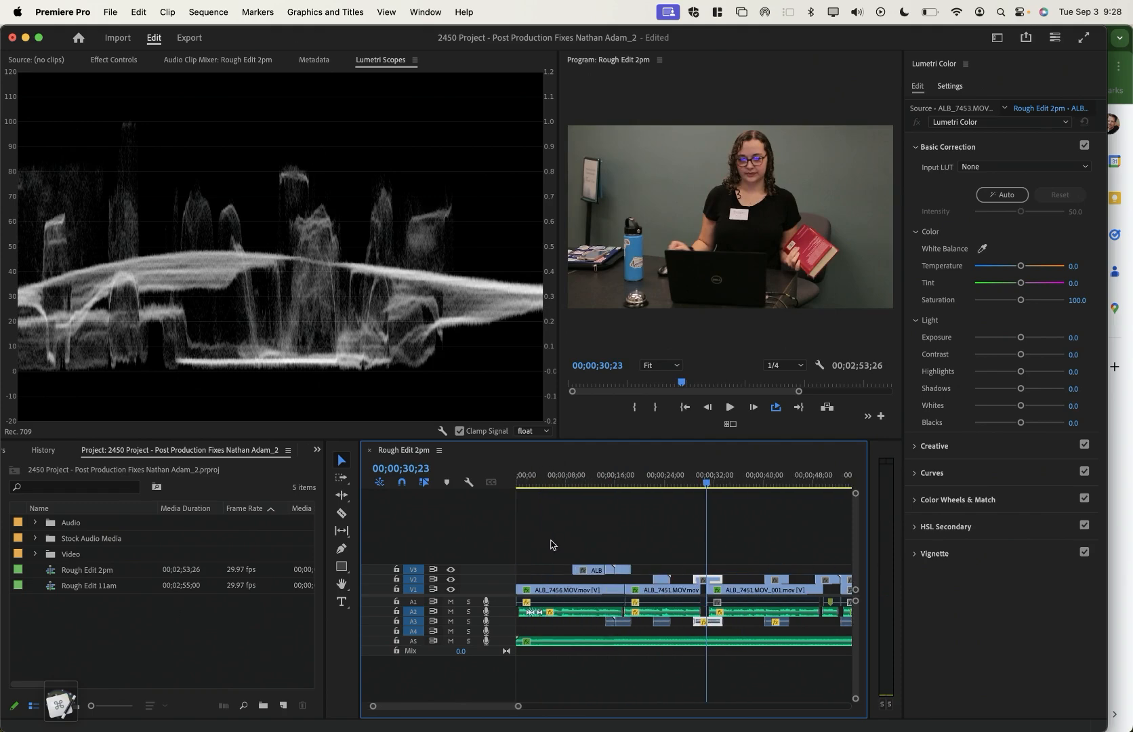
pyautogui.click(589, 484)
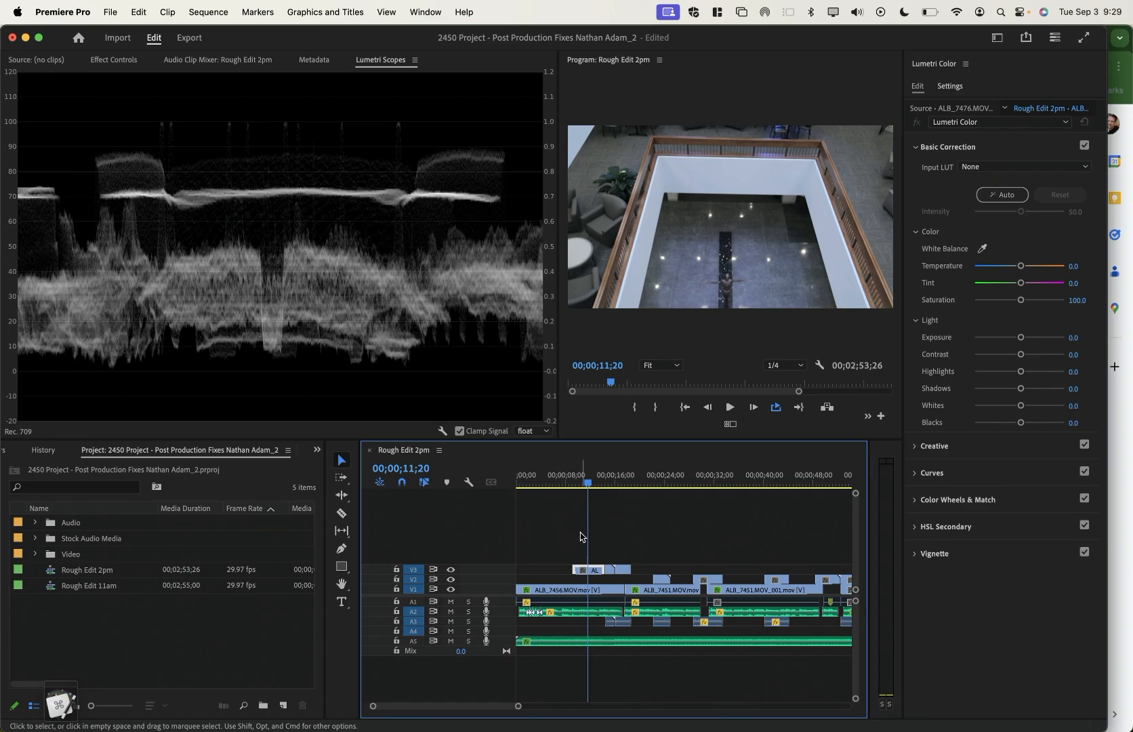
pyautogui.click(587, 484)
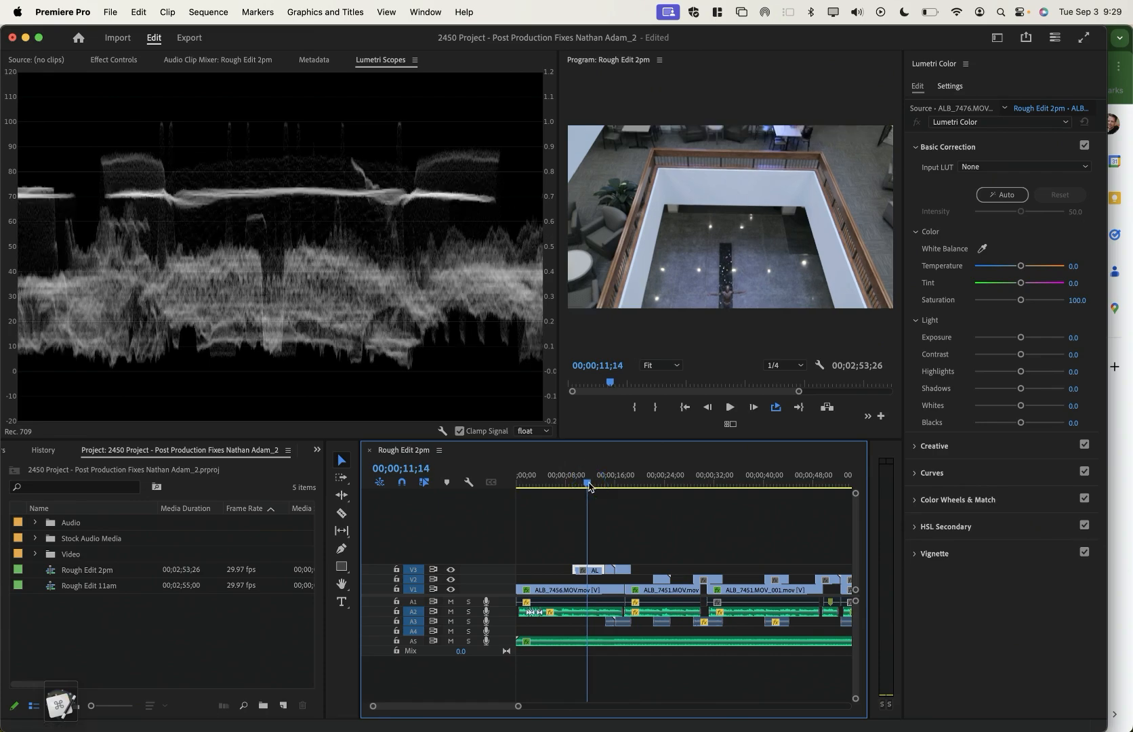
pyautogui.click(546, 477)
pyautogui.click(649, 477)
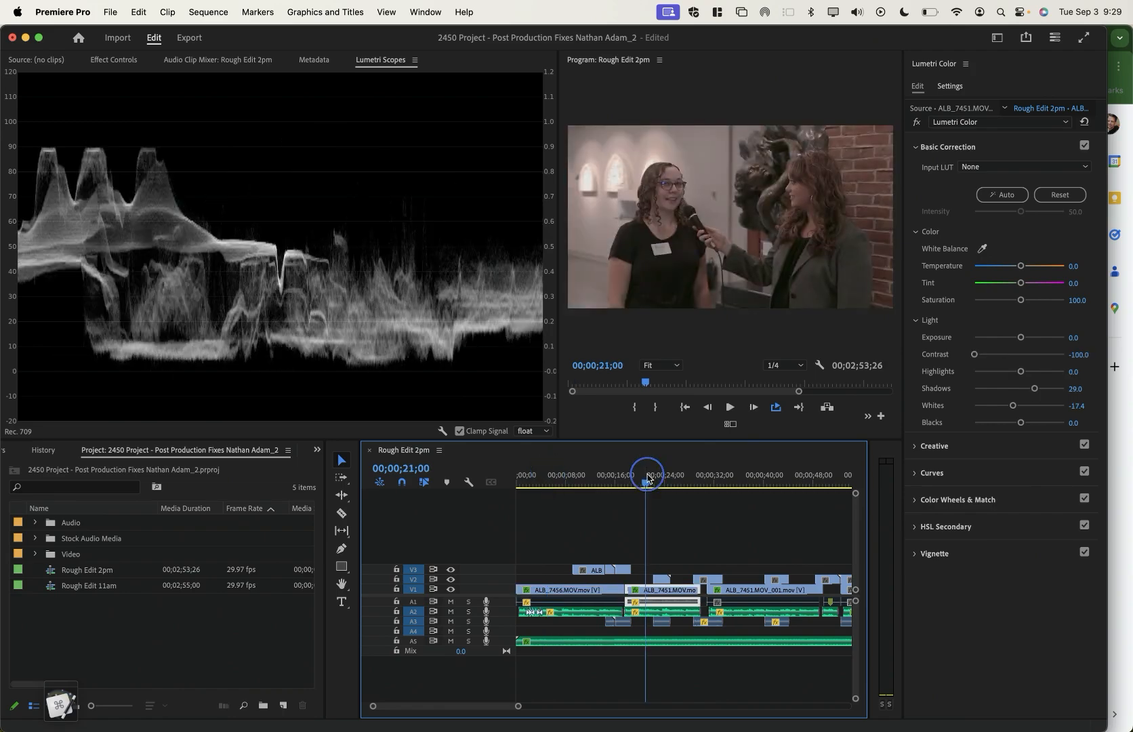
pyautogui.click(742, 483)
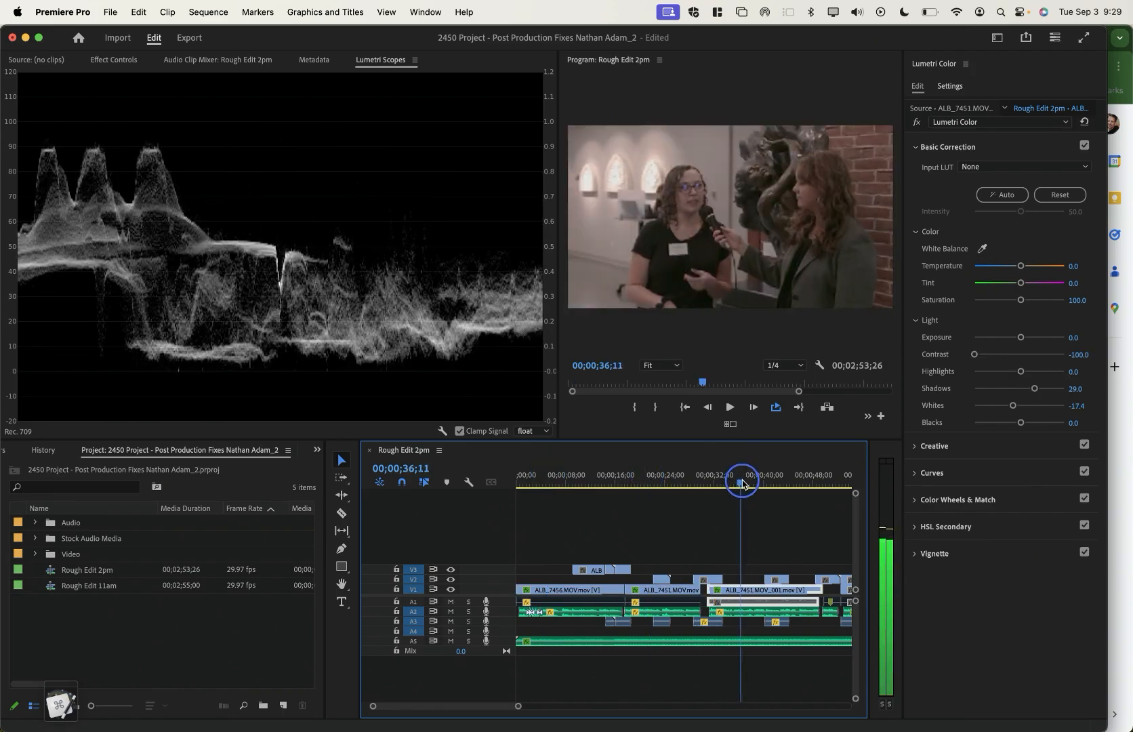
pyautogui.moveTo(742, 481); pyautogui.dragTo(744, 480)
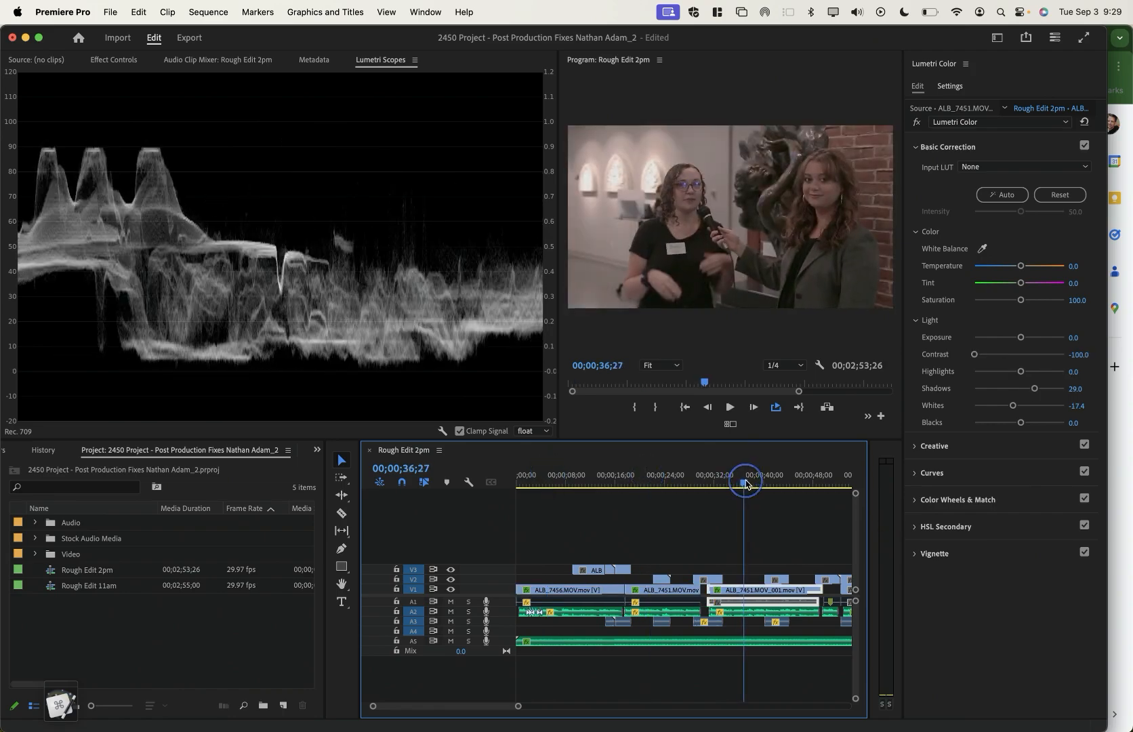
# Select the ALB_7476 atrium clip and check whether Selection Follows Playhead is enabled for the sequence
pyautogui.click(584, 481)
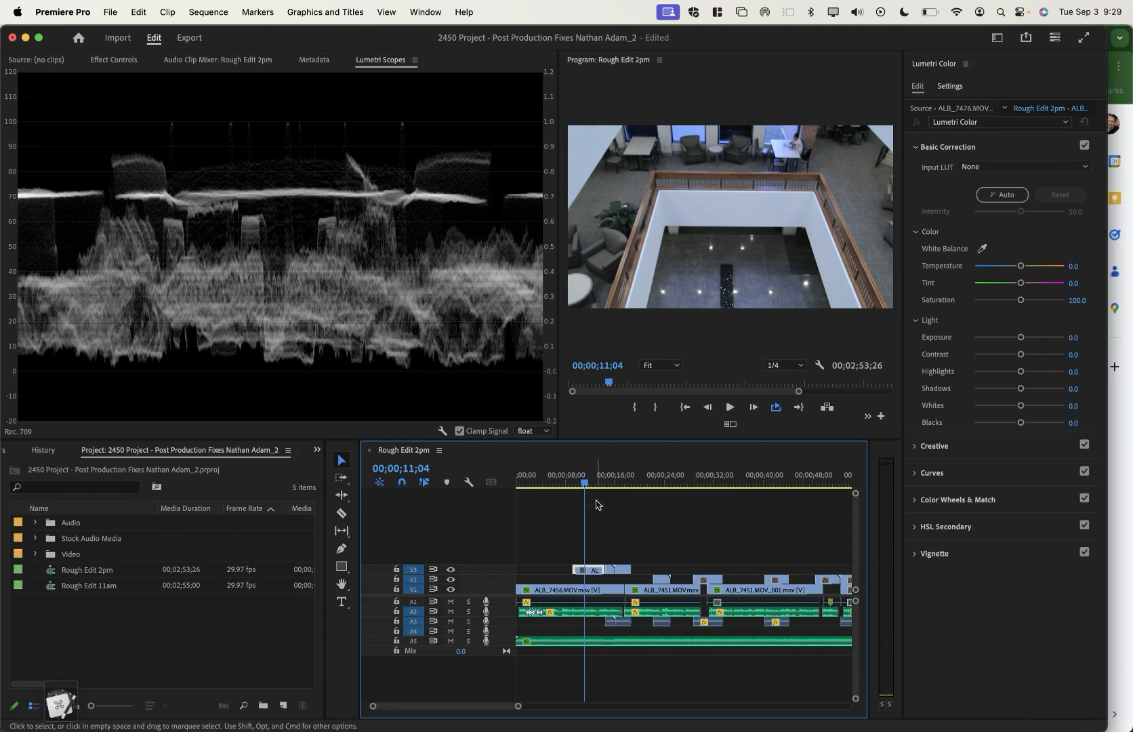
pyautogui.click(590, 573)
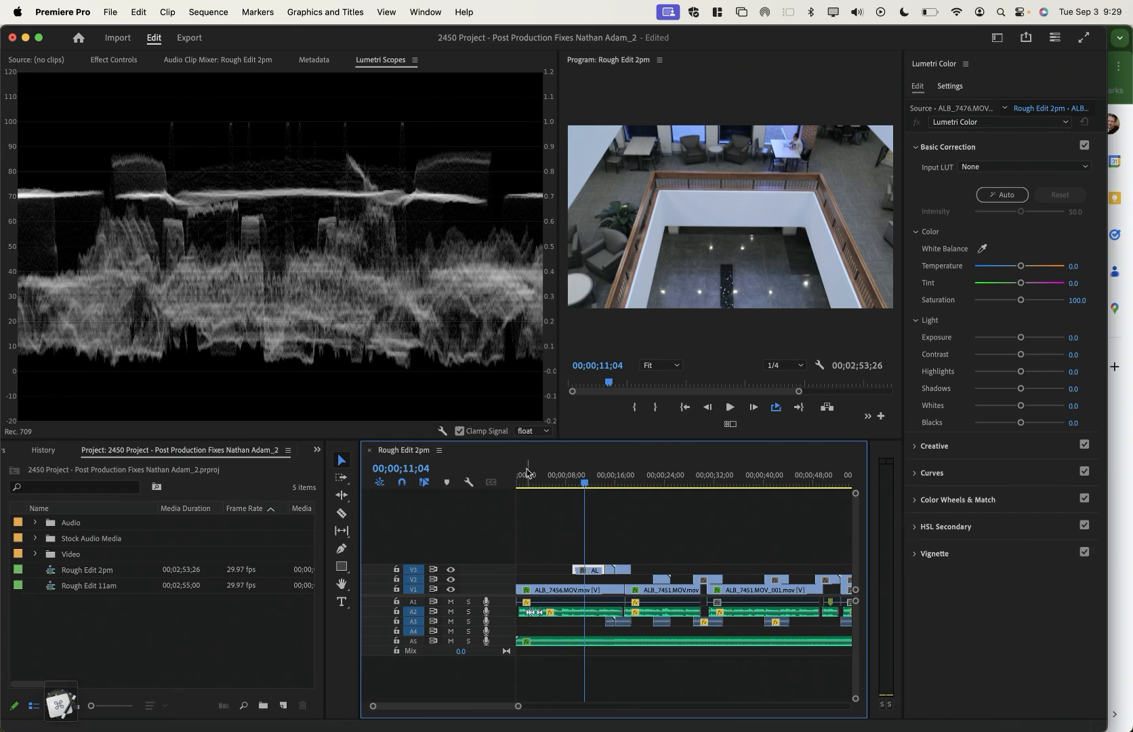
pyautogui.click(207, 11)
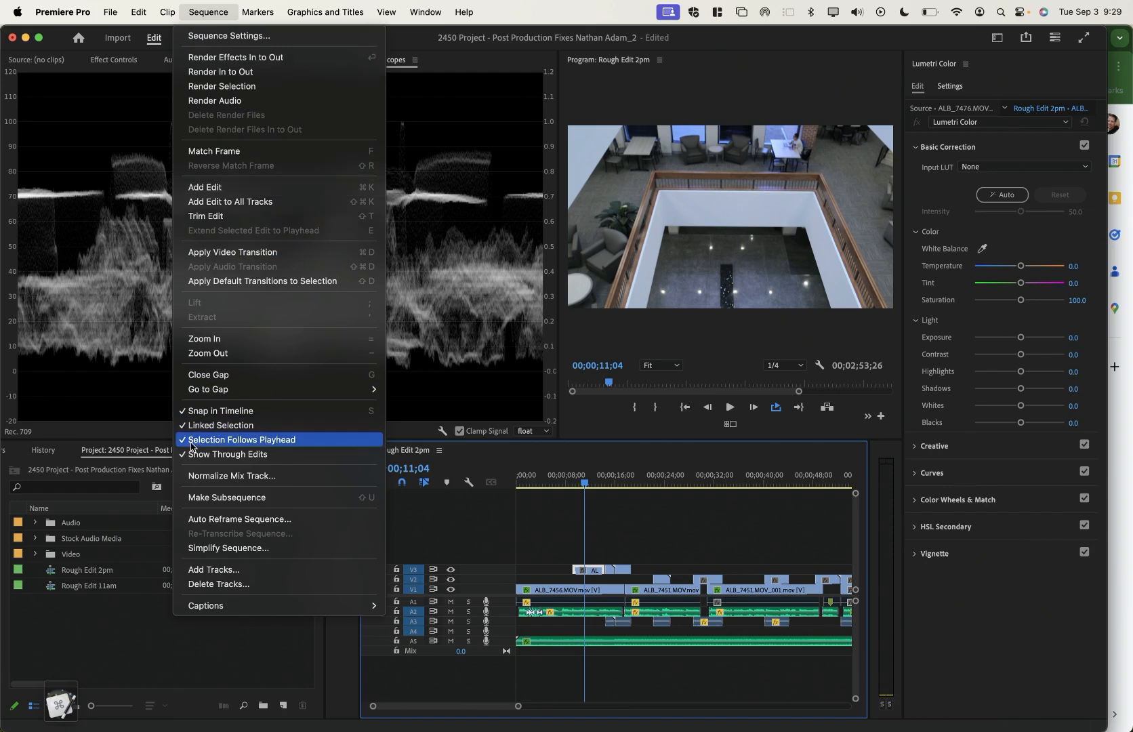
pyautogui.click(563, 540)
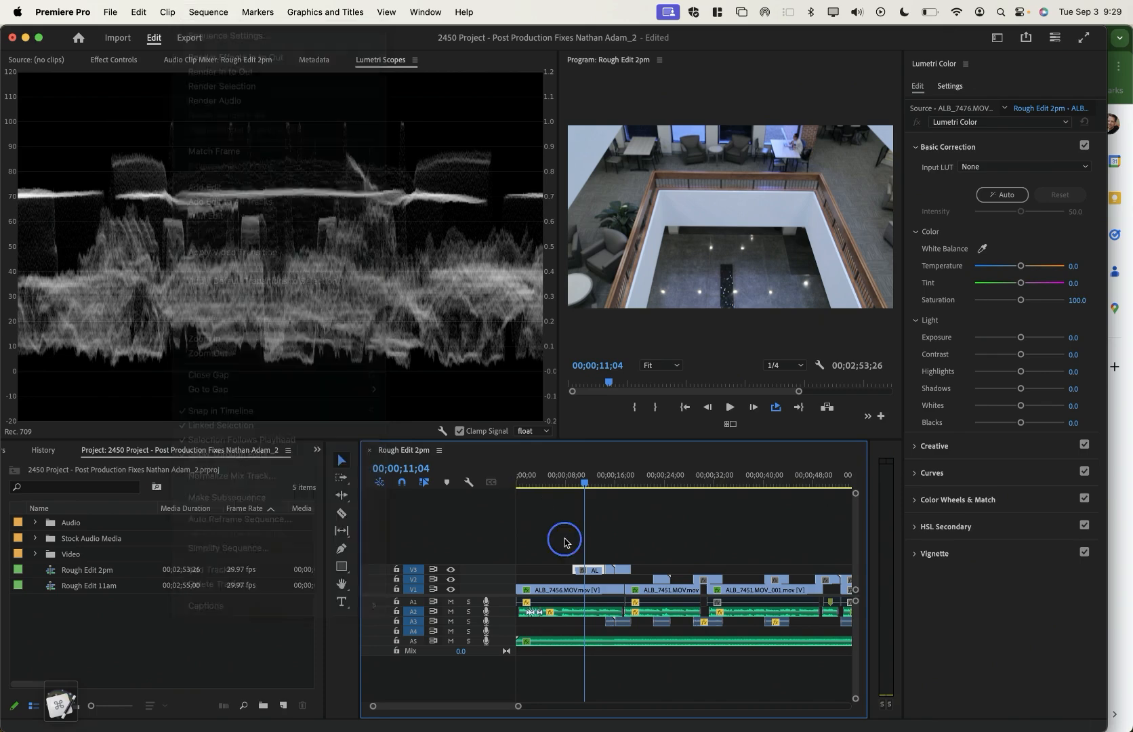
# Examine the opening ALB_7456.MOV presenter clip's effect settings and its waveform at 00;00;06;08
pyautogui.click(555, 479)
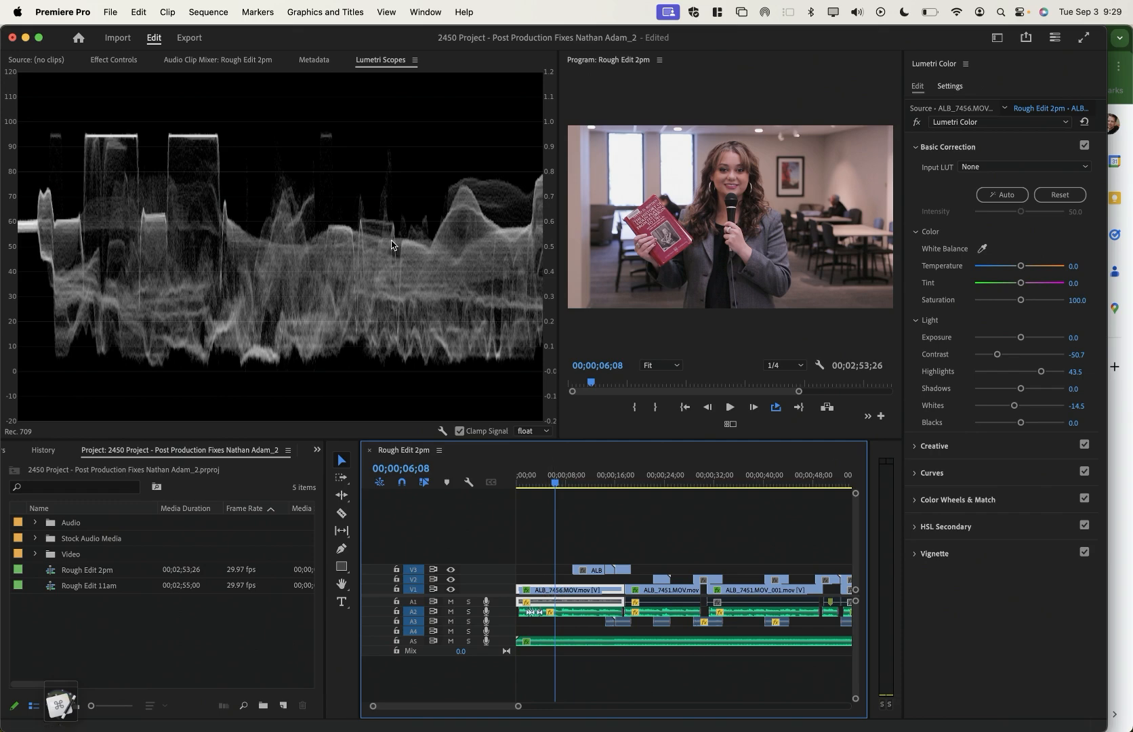
pyautogui.click(109, 62)
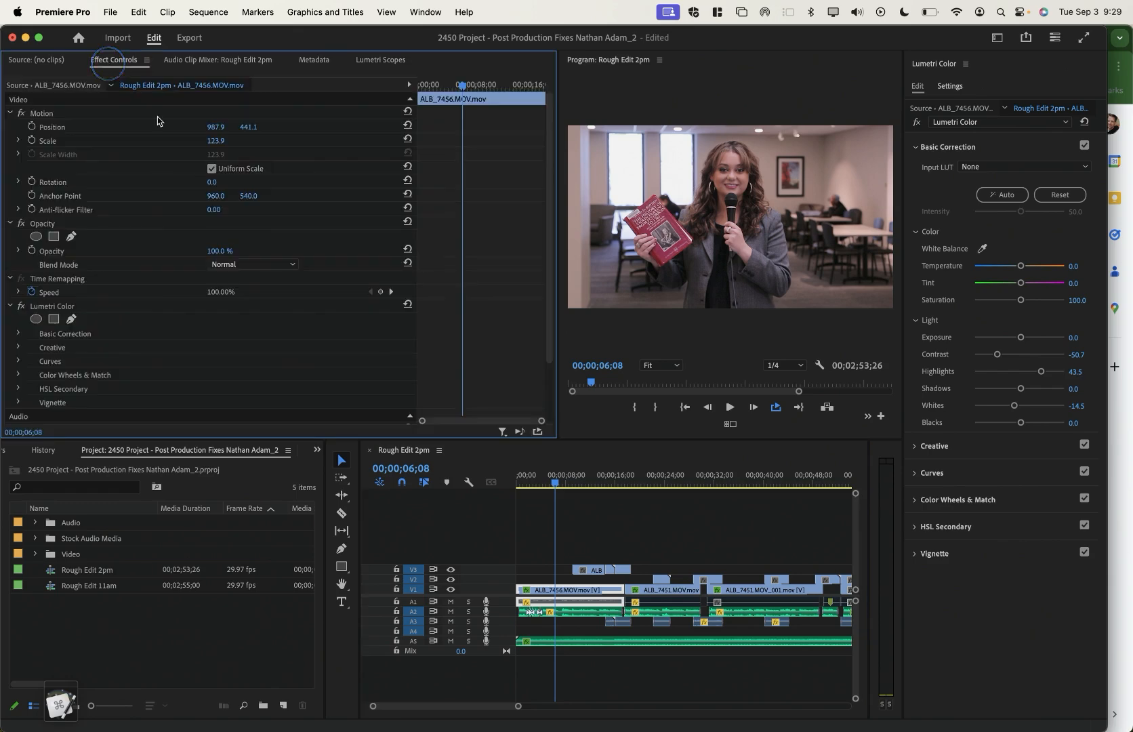
pyautogui.click(381, 62)
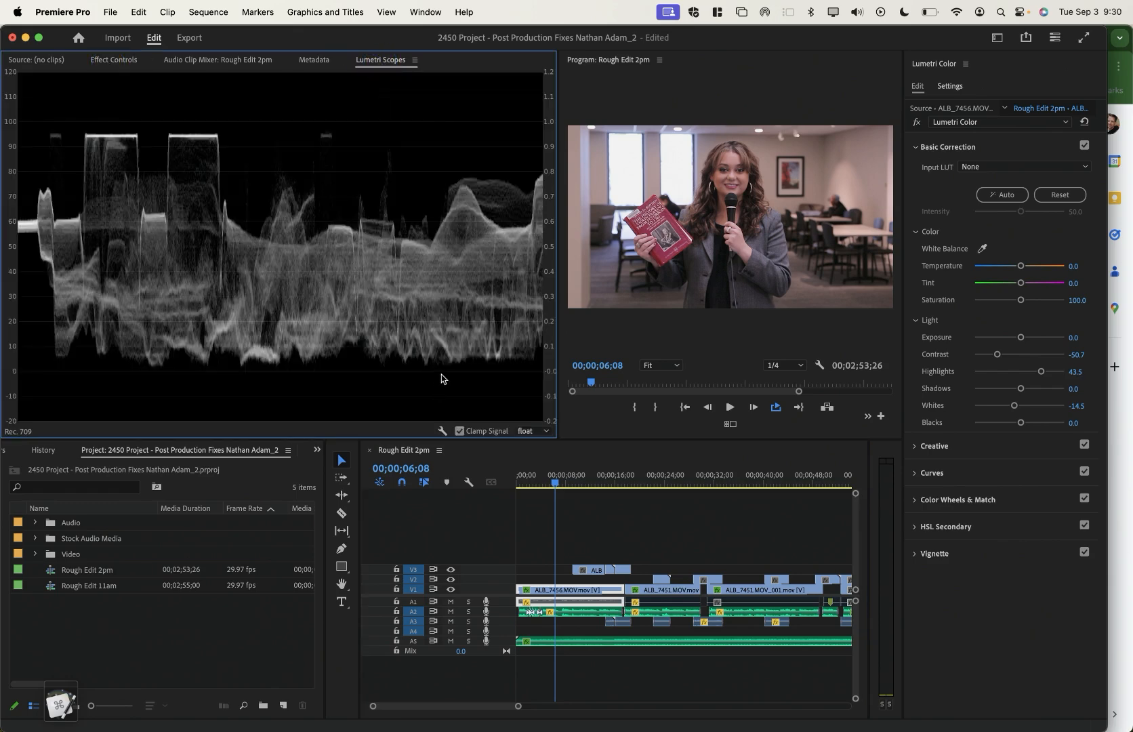
# Select the ALB_7476 atrium clip, scrub it to 00;00;11;20 and inspect its effect settings
pyautogui.click(582, 482)
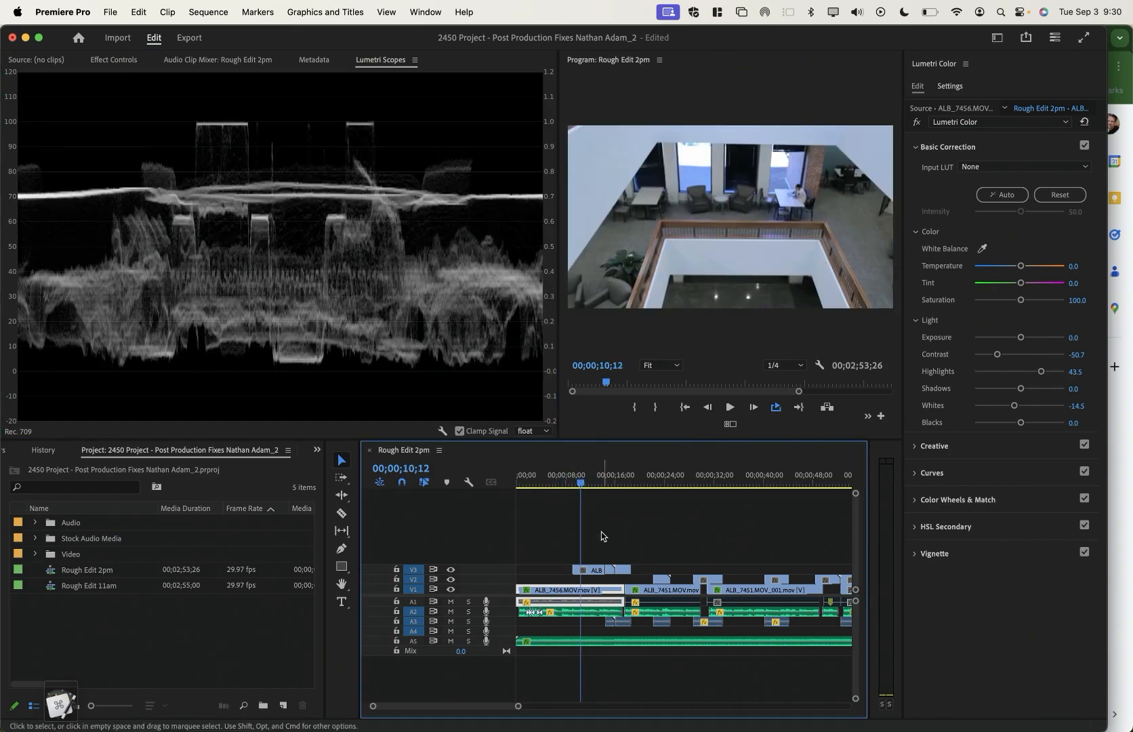
pyautogui.click(579, 481)
pyautogui.click(582, 483)
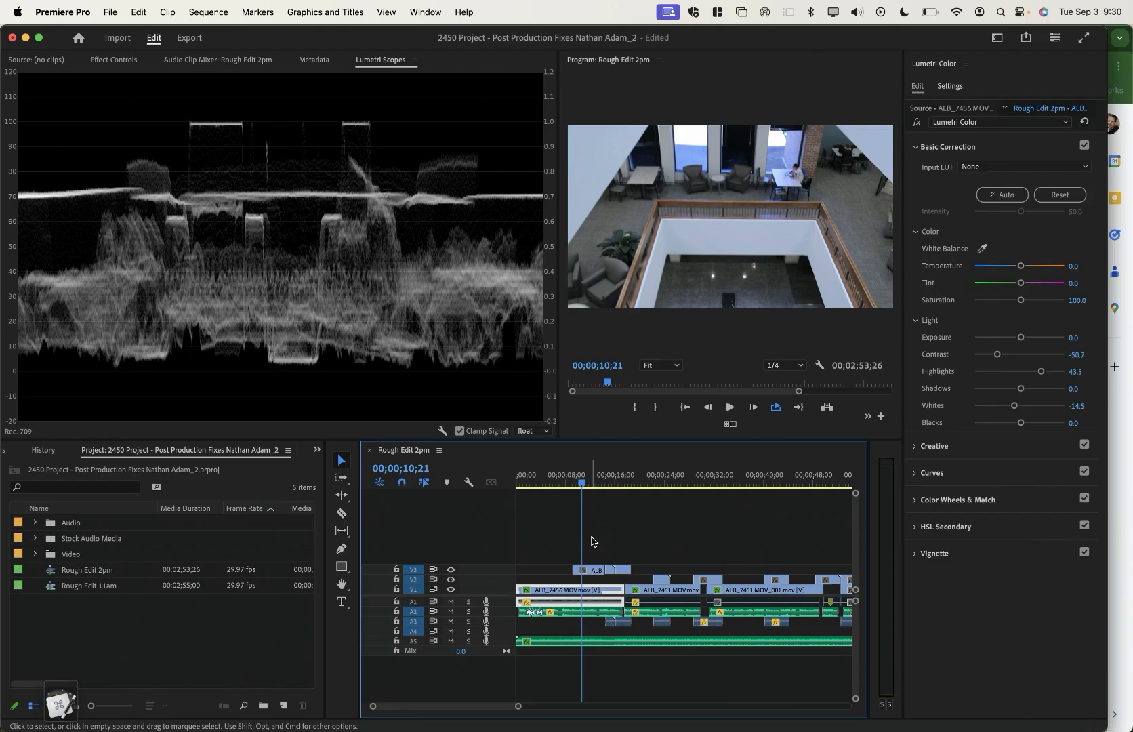
pyautogui.click(587, 532)
pyautogui.click(592, 569)
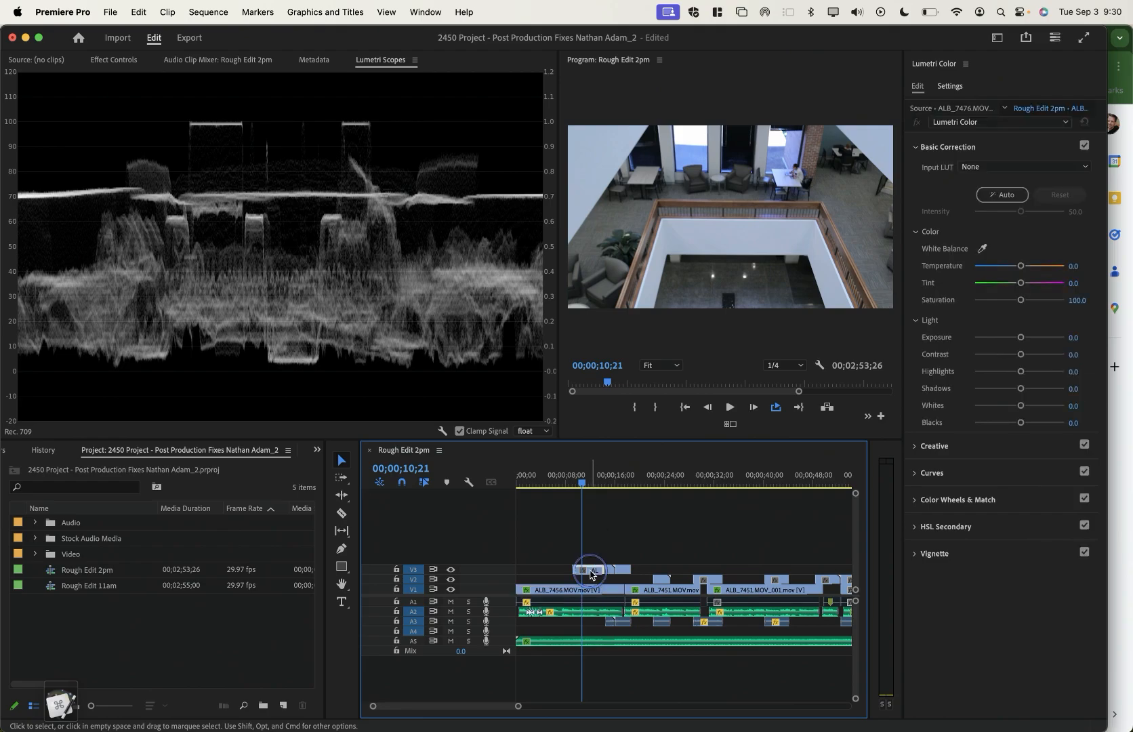
pyautogui.moveTo(590, 483)
pyautogui.mouseDown()
pyautogui.moveTo(614, 485)
pyautogui.moveTo(588, 486)
pyautogui.mouseUp()
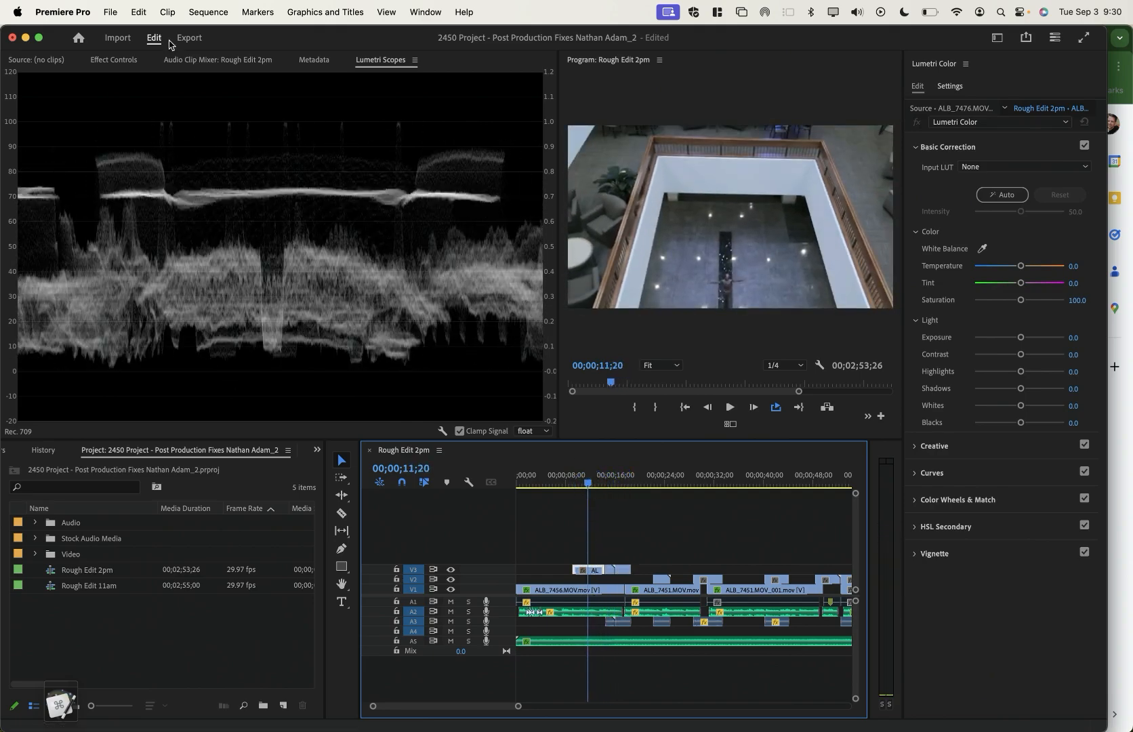
pyautogui.click(100, 62)
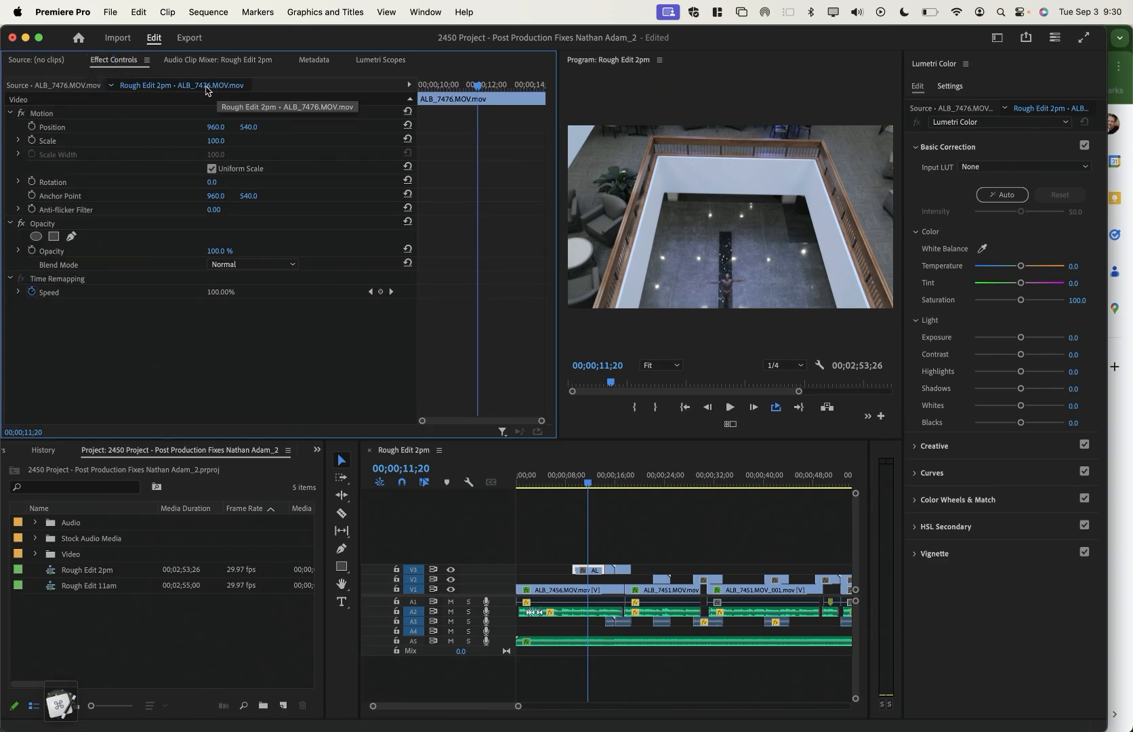
# Using the waveform at 00;00;11;10, lower Whites to -10.1 and Contrast to -39.1 on the ALB_7476 atrium clip
pyautogui.press('=')
pyautogui.click(581, 509)
pyautogui.press('=')
pyautogui.press('=')
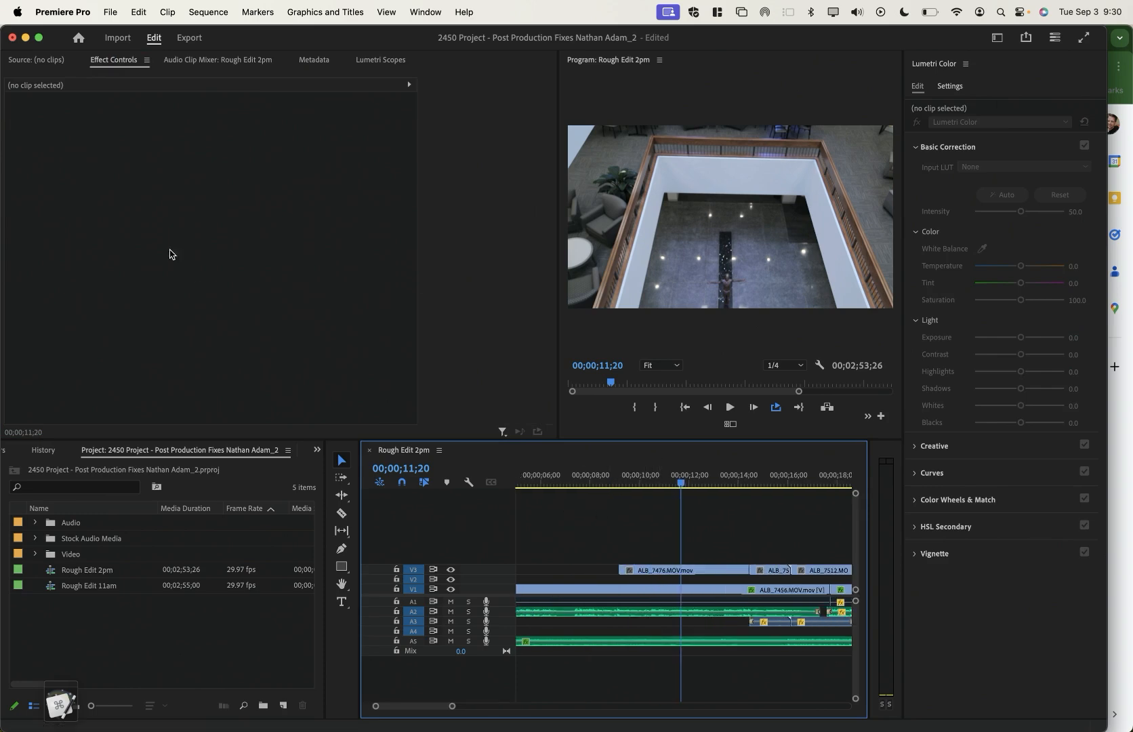
pyautogui.click(695, 570)
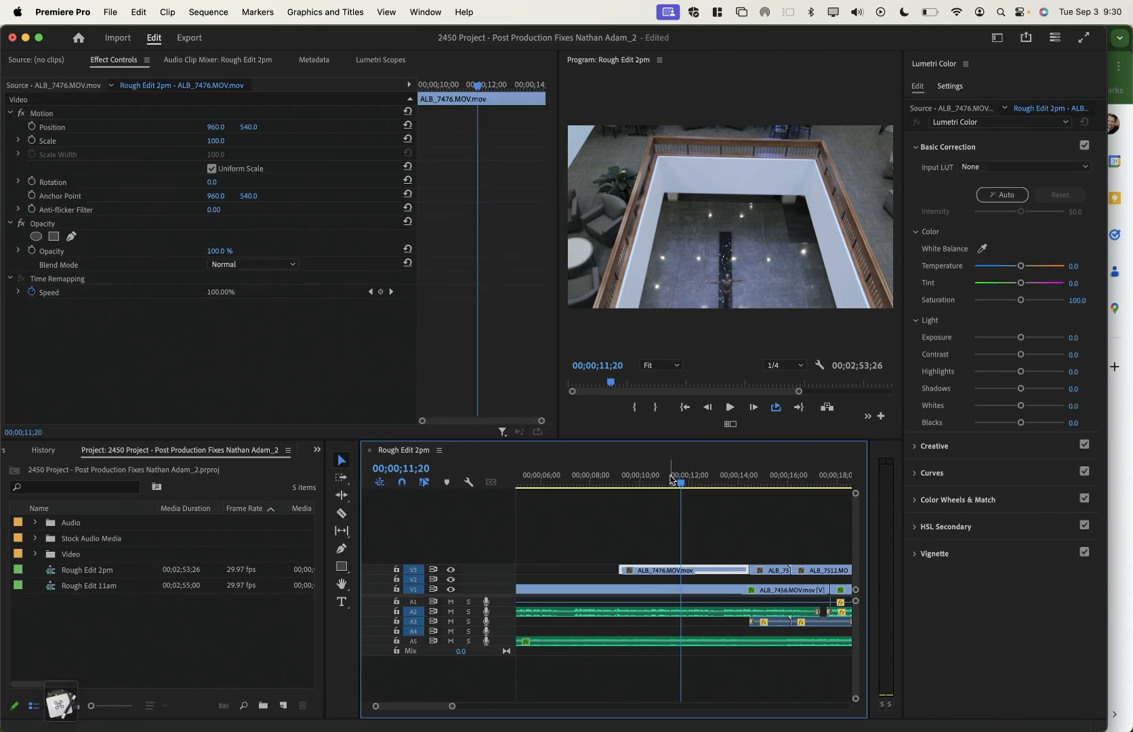
pyautogui.click(670, 481)
pyautogui.moveTo(670, 481); pyautogui.dragTo(672, 483)
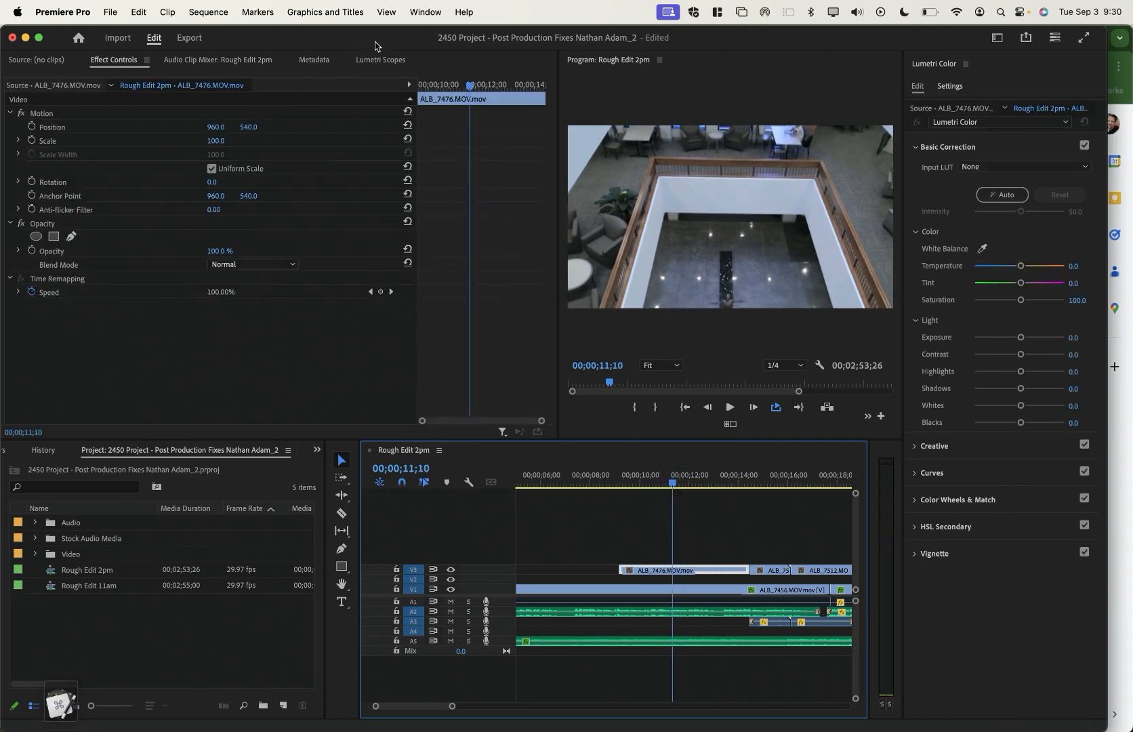
pyautogui.click(379, 61)
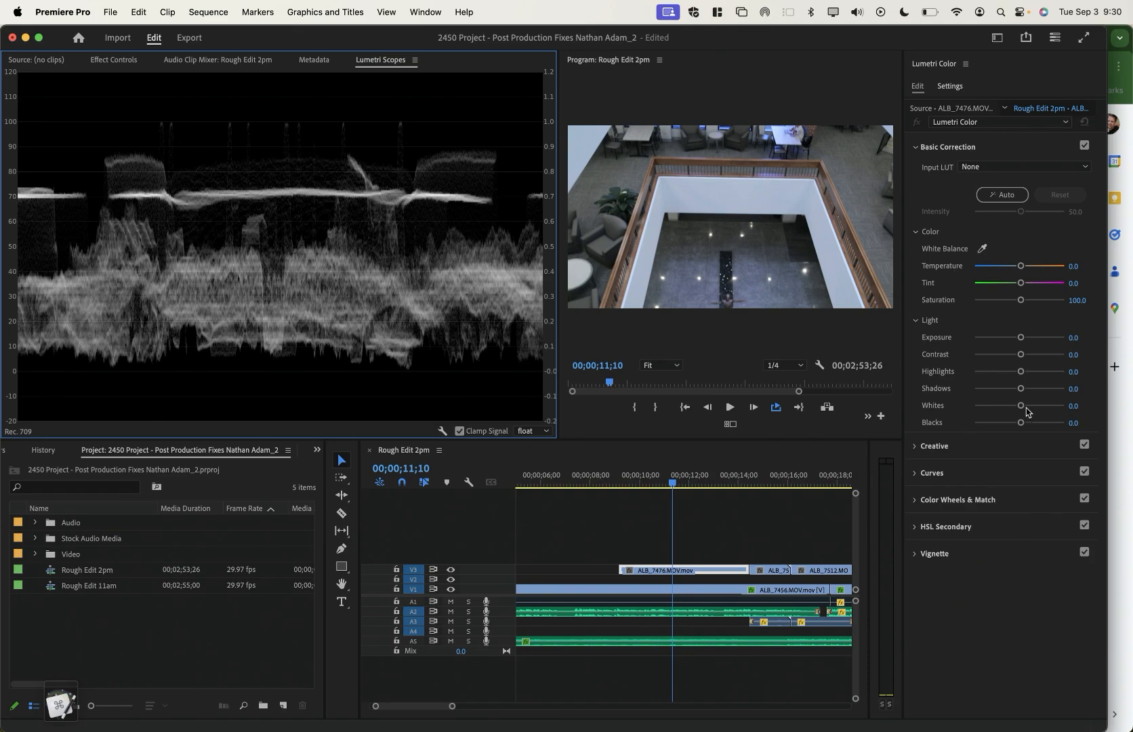
pyautogui.moveTo(1022, 405); pyautogui.dragTo(1015, 409)
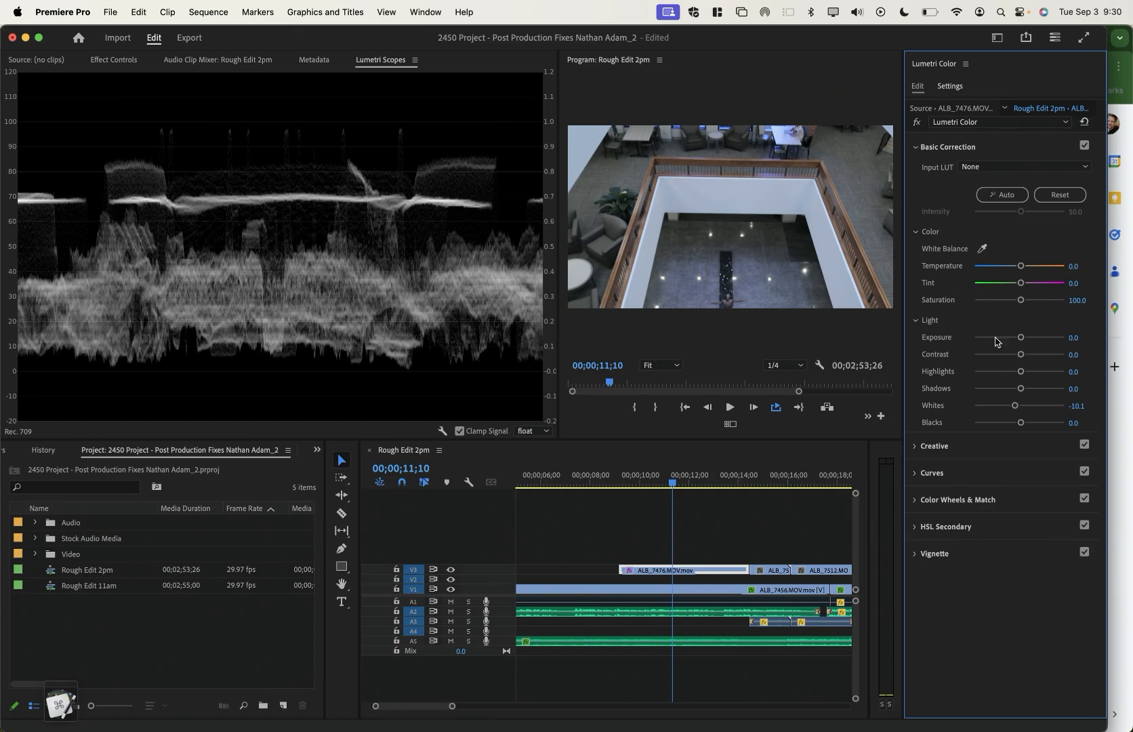
pyautogui.moveTo(1020, 355); pyautogui.dragTo(1002, 356)
# Compare the corrected atrium clip with the presenter shot, and examine the orange gallery clip and the guitar clip at 00;00;17;00
pyautogui.moveTo(583, 478)
pyautogui.mouseDown()
pyautogui.moveTo(631, 478)
pyautogui.moveTo(597, 481)
pyautogui.mouseUp()
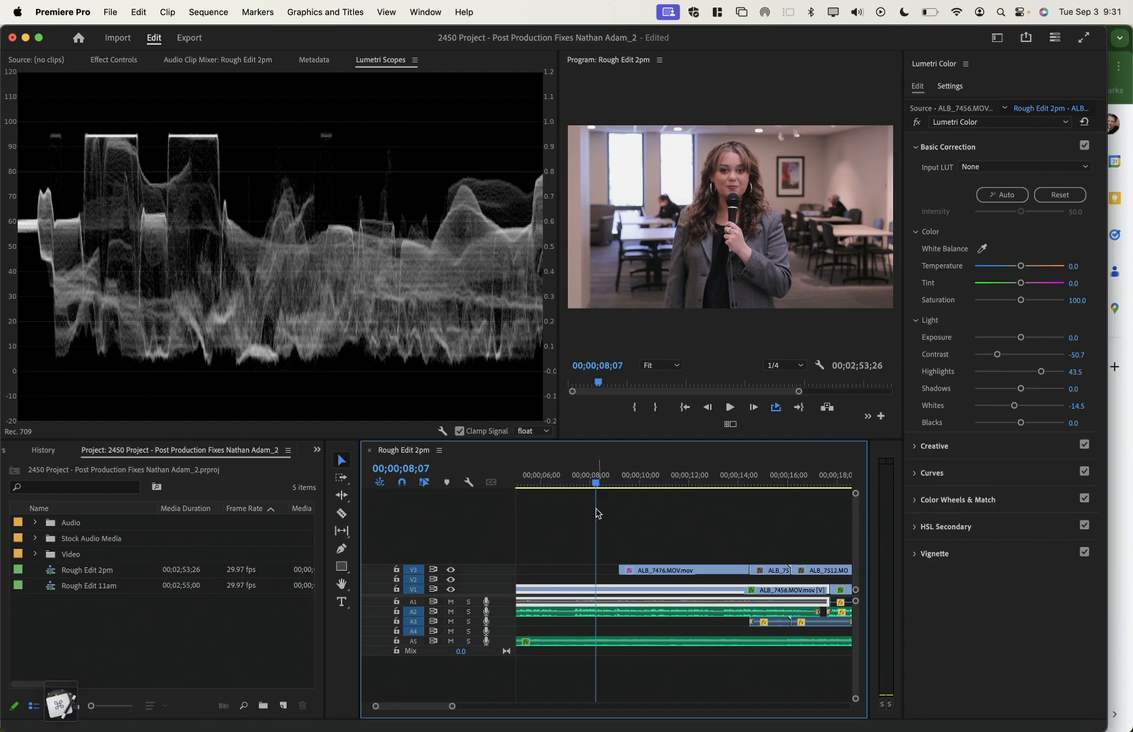
pyautogui.moveTo(678, 483); pyautogui.dragTo(686, 485)
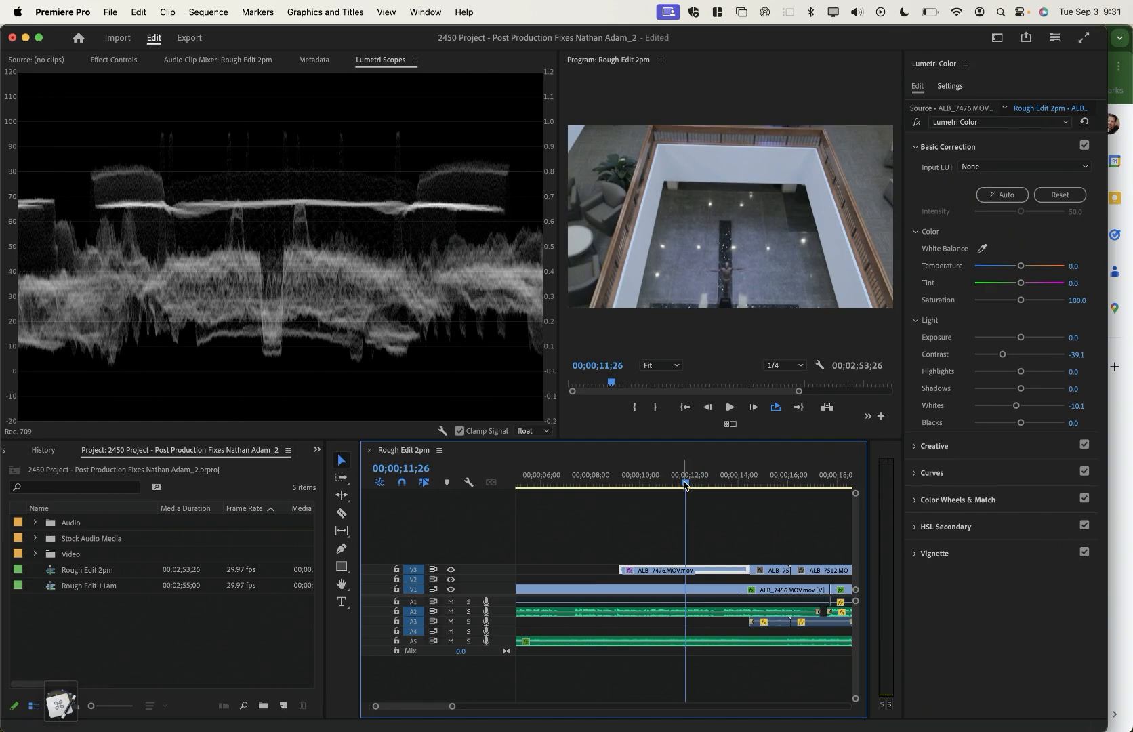
pyautogui.hscroll(5, 684, 485)
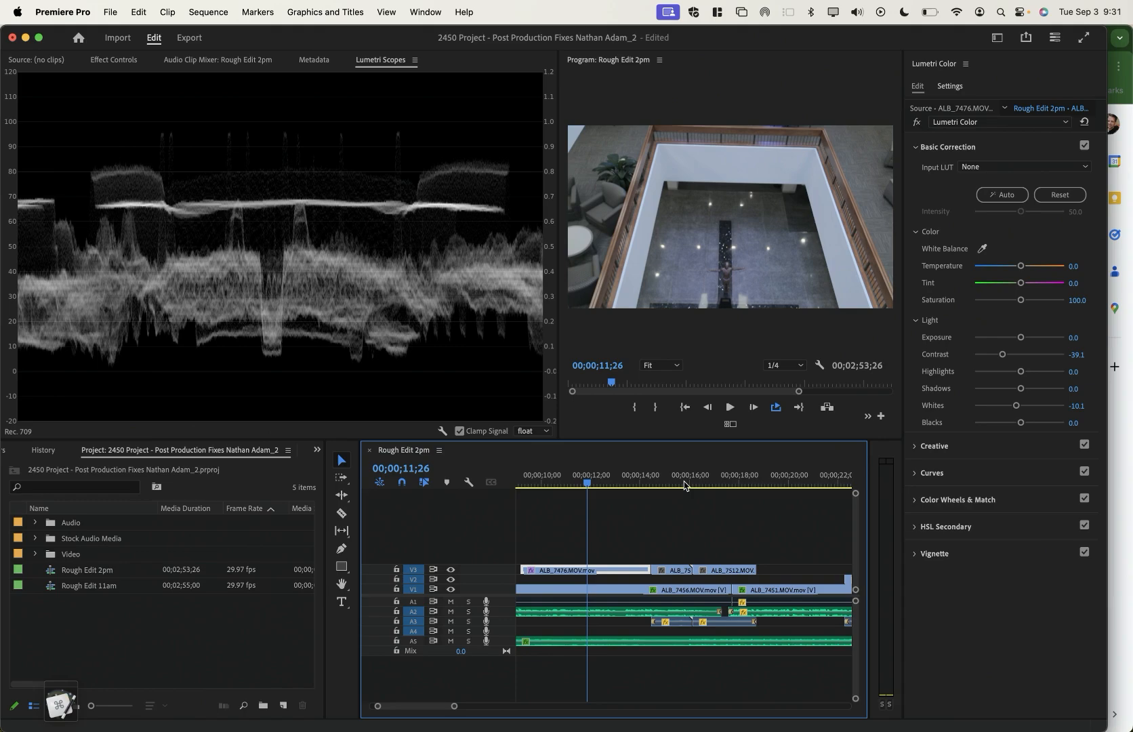
pyautogui.click(582, 483)
pyautogui.moveTo(583, 482); pyautogui.dragTo(668, 481)
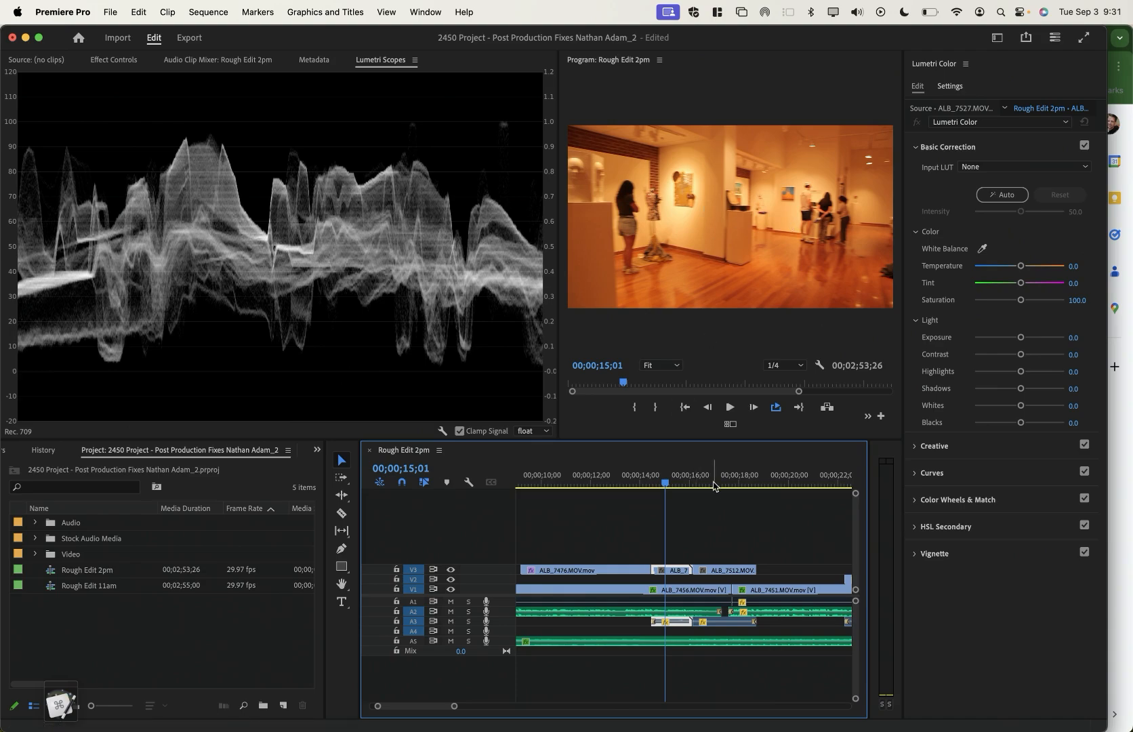
pyautogui.click(678, 484)
pyautogui.moveTo(676, 482); pyautogui.dragTo(670, 481)
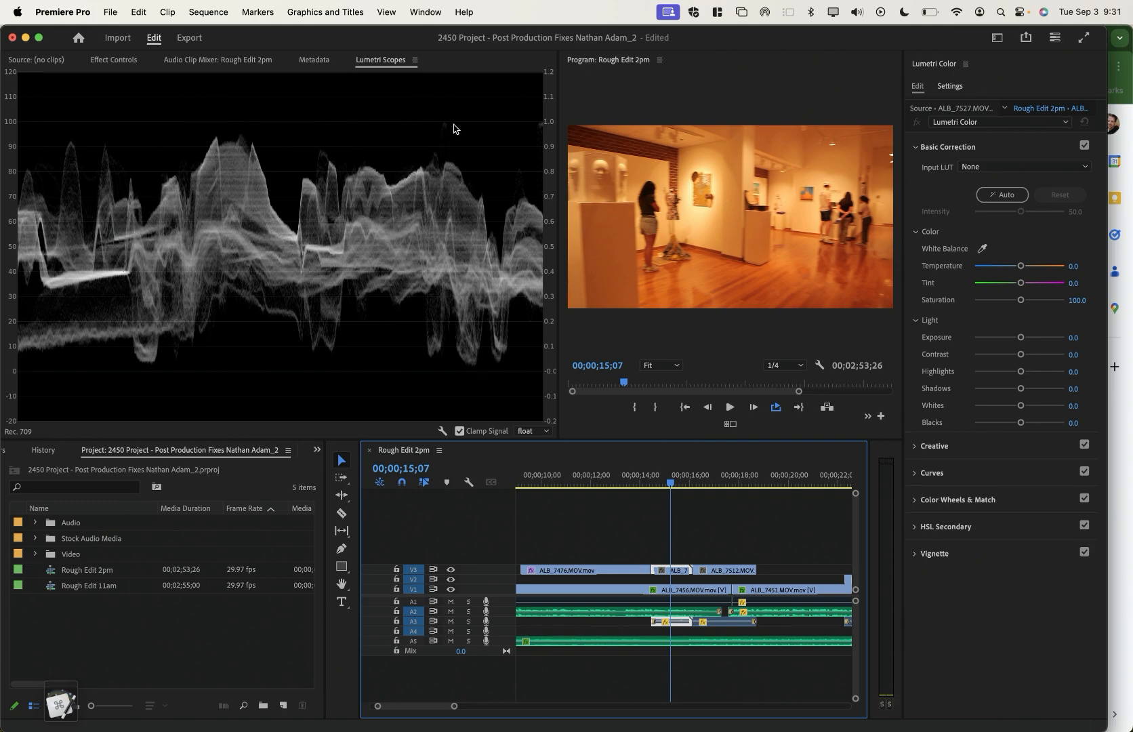
pyautogui.moveTo(709, 482); pyautogui.dragTo(717, 482)
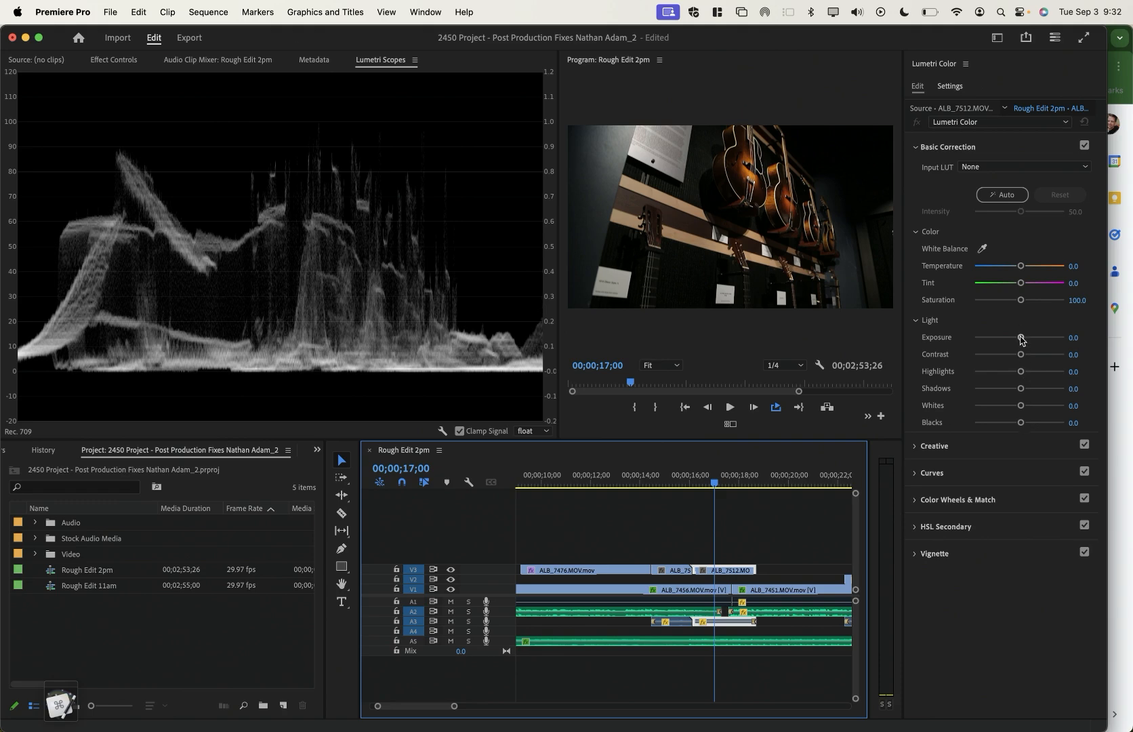
# Try Exposure 3.0, Blacks 10.1 and Contrast -65.2 in turn on the ALB_7512 guitar clip, undoing each
pyautogui.moveTo(1021, 339); pyautogui.dragTo(1046, 340)
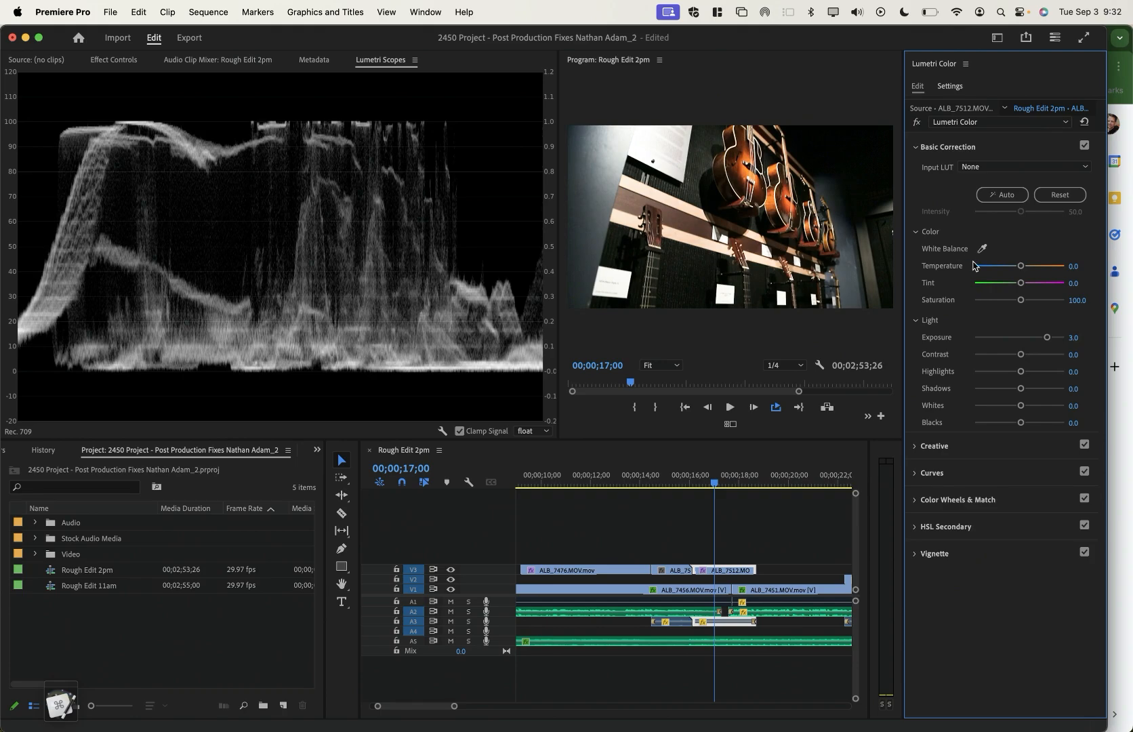
pyautogui.press('super+z')
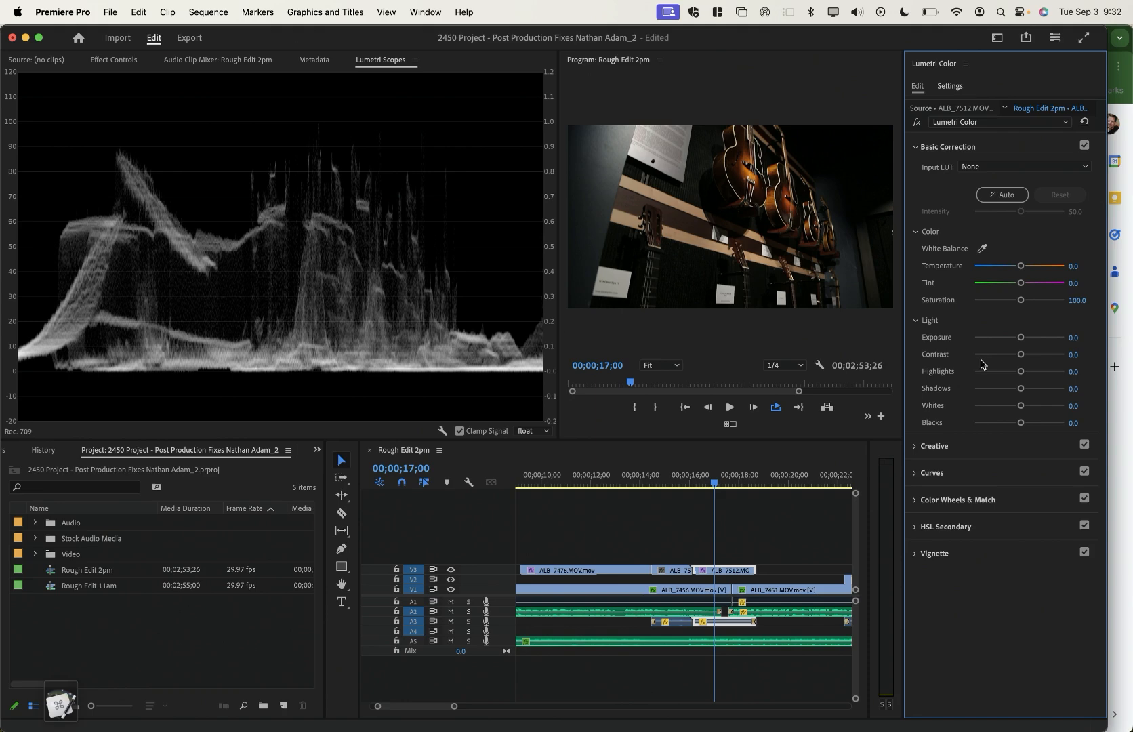
pyautogui.moveTo(1020, 422); pyautogui.dragTo(1024, 427)
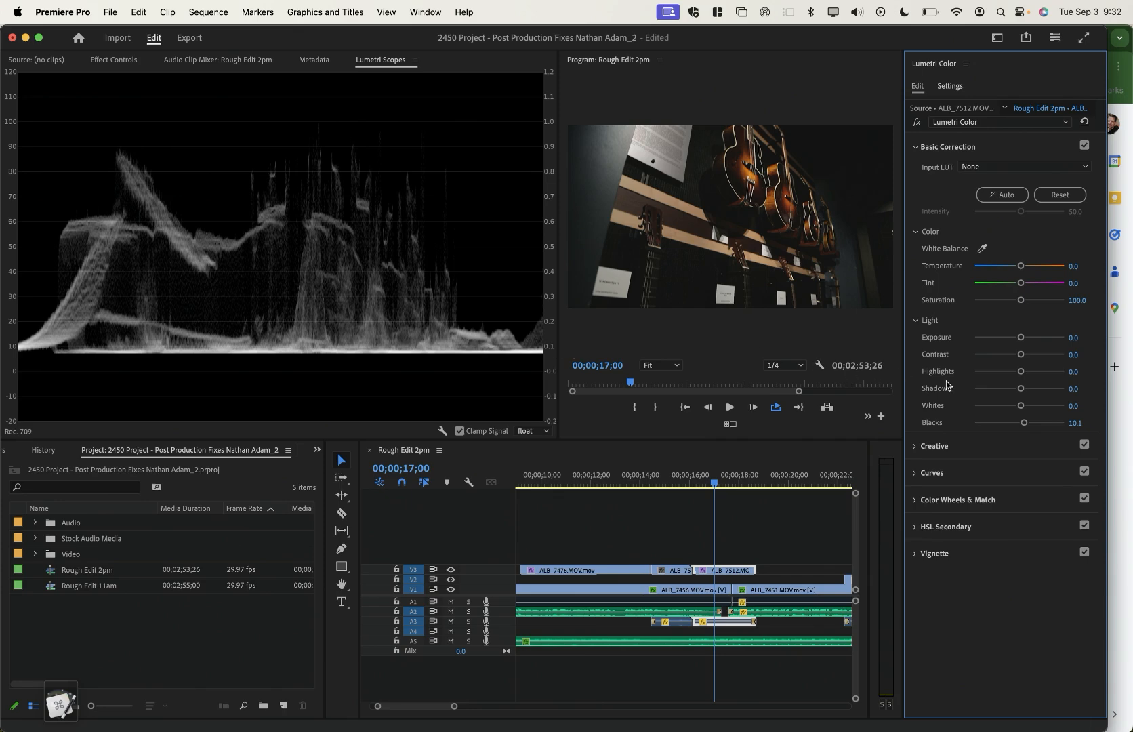
pyautogui.press('super+z')
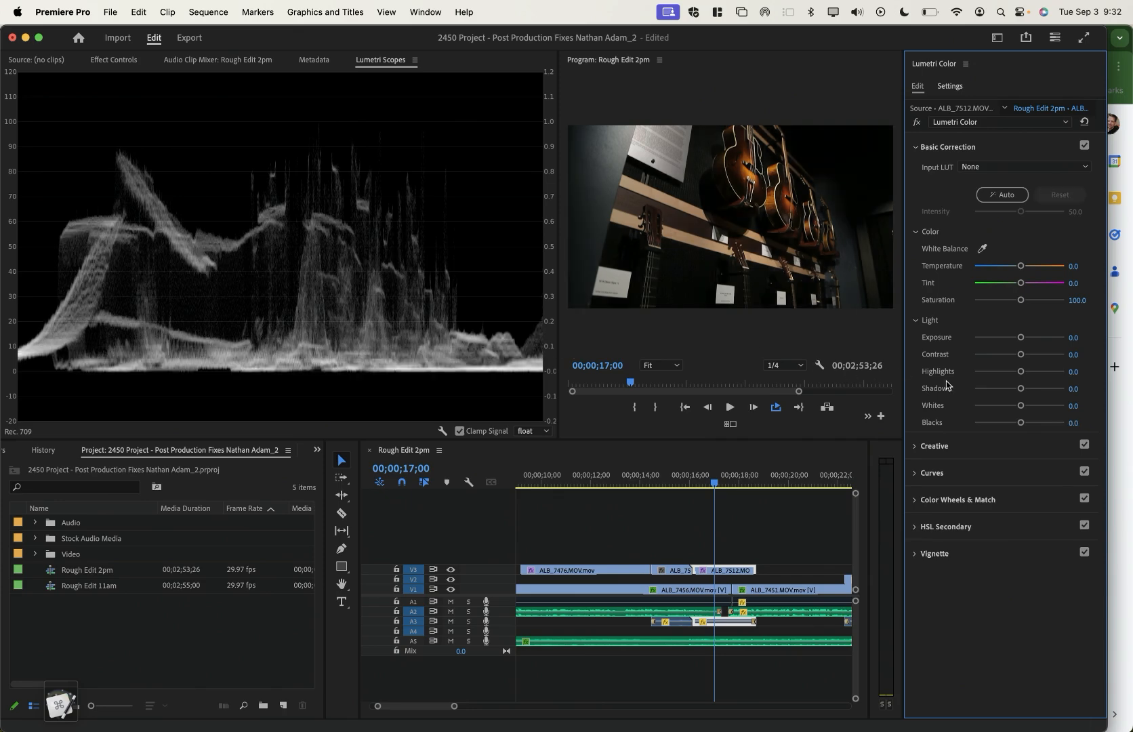
pyautogui.moveTo(1020, 354); pyautogui.dragTo(988, 356)
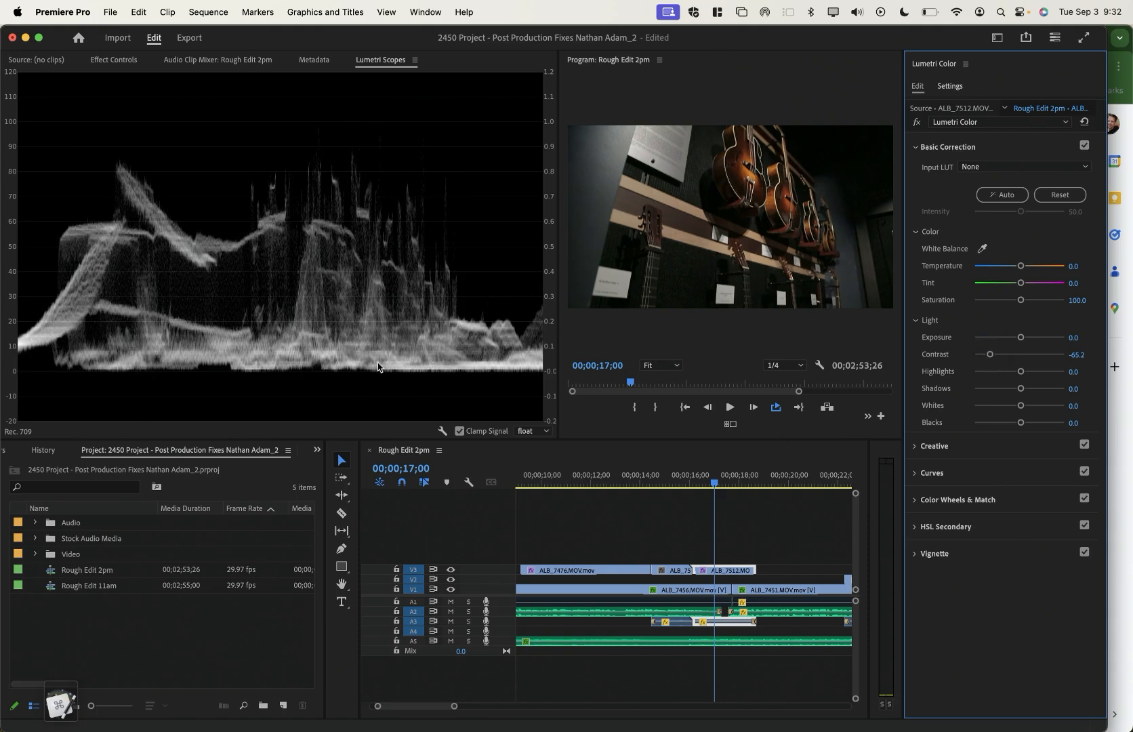
pyautogui.press('super+z')
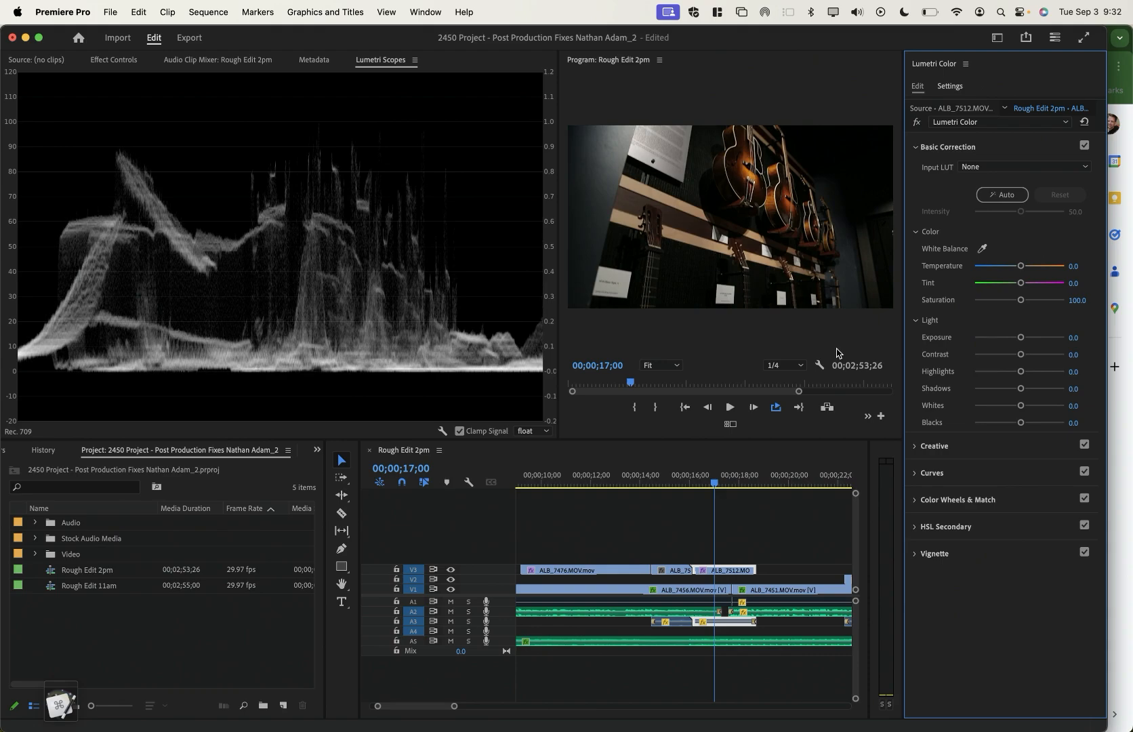
# Raise Shadows to 150.0 and lower Contrast to -29.0 on the ALB_7512 guitar clip
pyautogui.moveTo(1021, 388); pyautogui.dragTo(1061, 402)
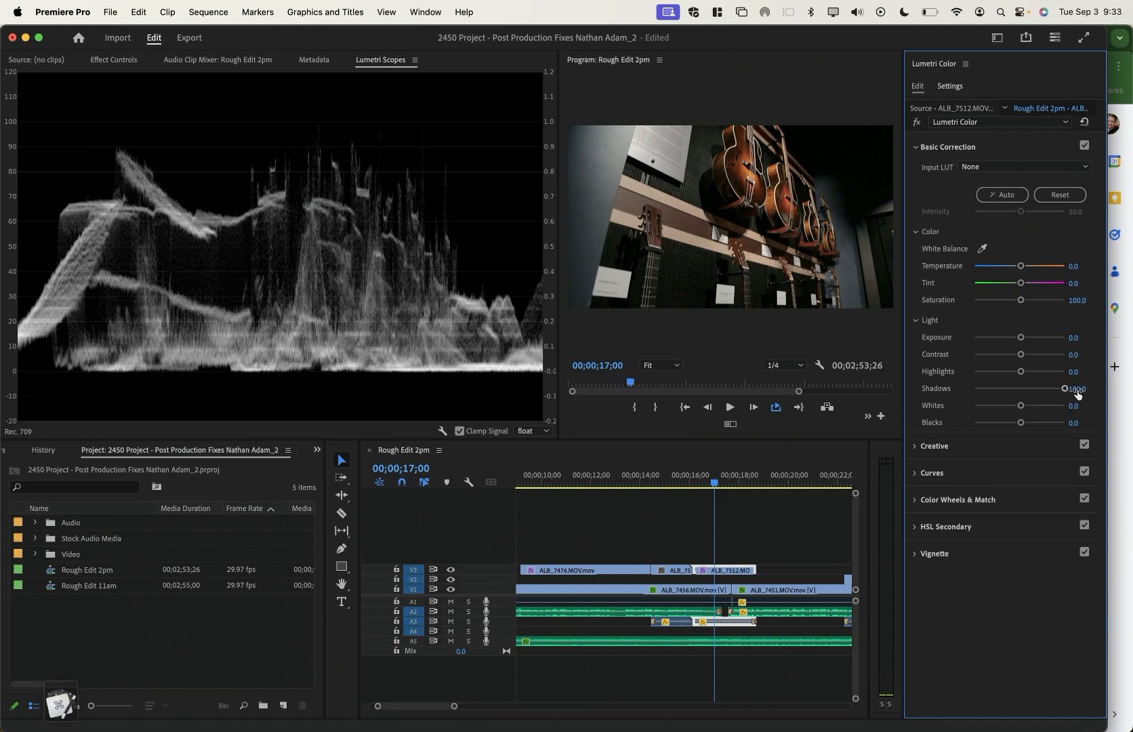
pyautogui.click(1077, 391)
pyautogui.moveTo(1078, 391); pyautogui.dragTo(1078, 391)
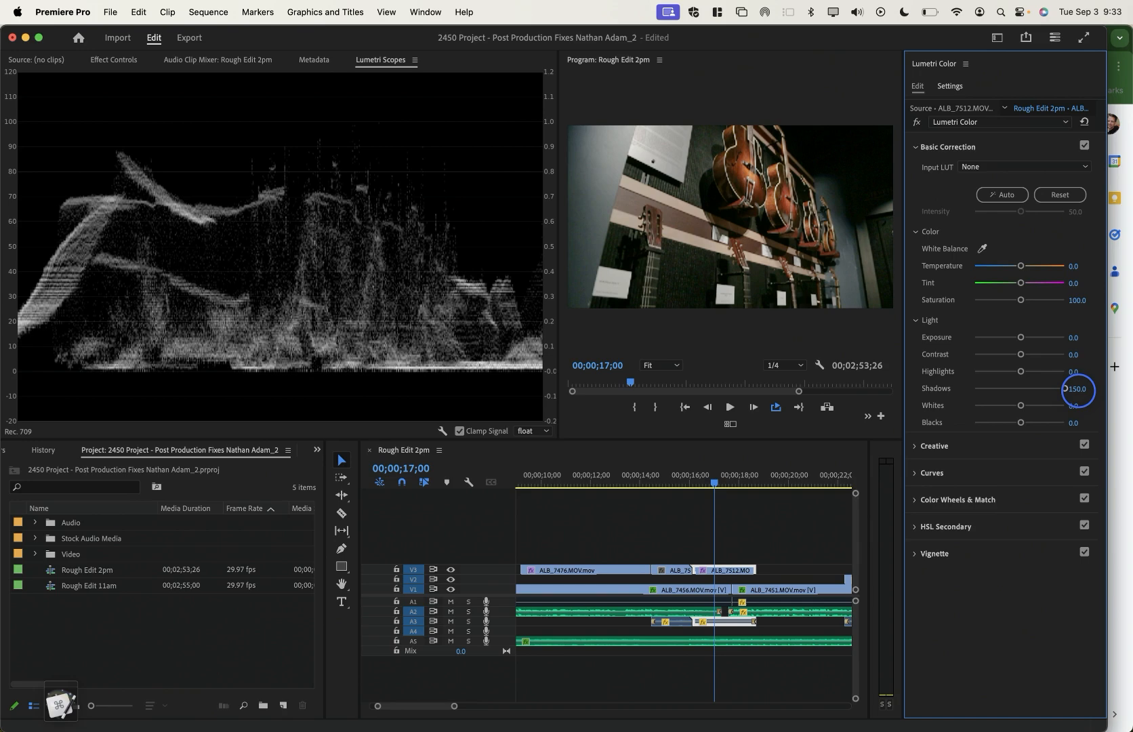
pyautogui.moveTo(1078, 391); pyautogui.dragTo(1078, 390)
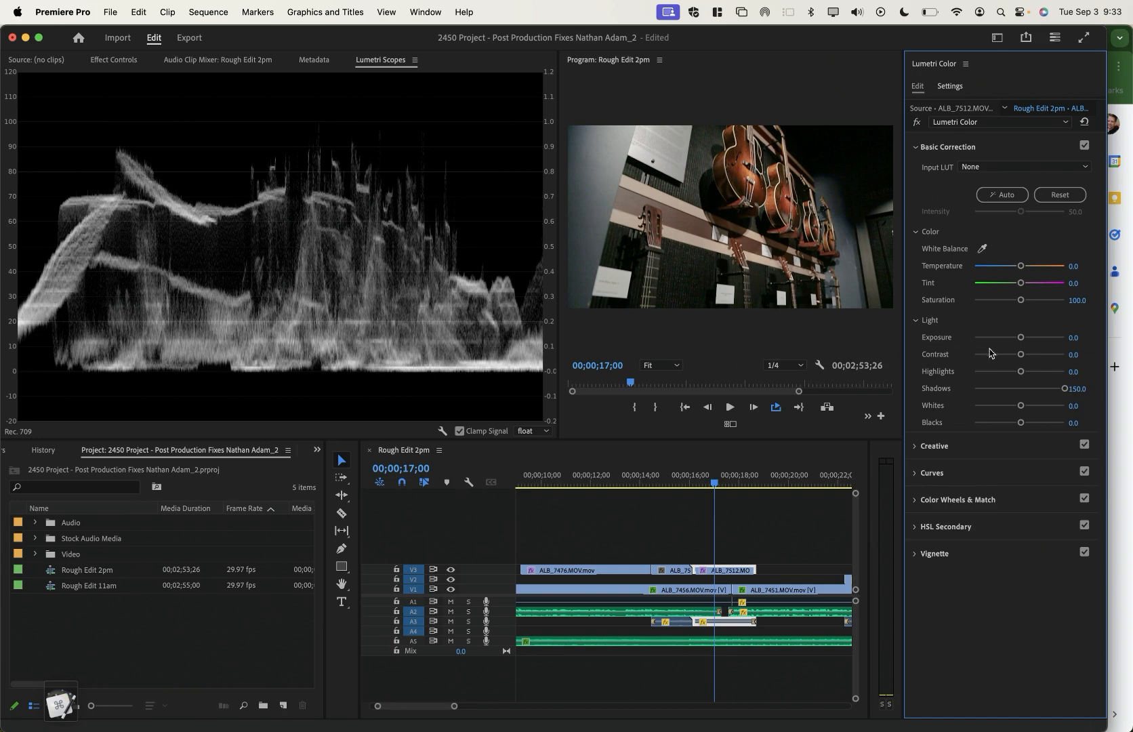
pyautogui.moveTo(1021, 355); pyautogui.dragTo(1007, 360)
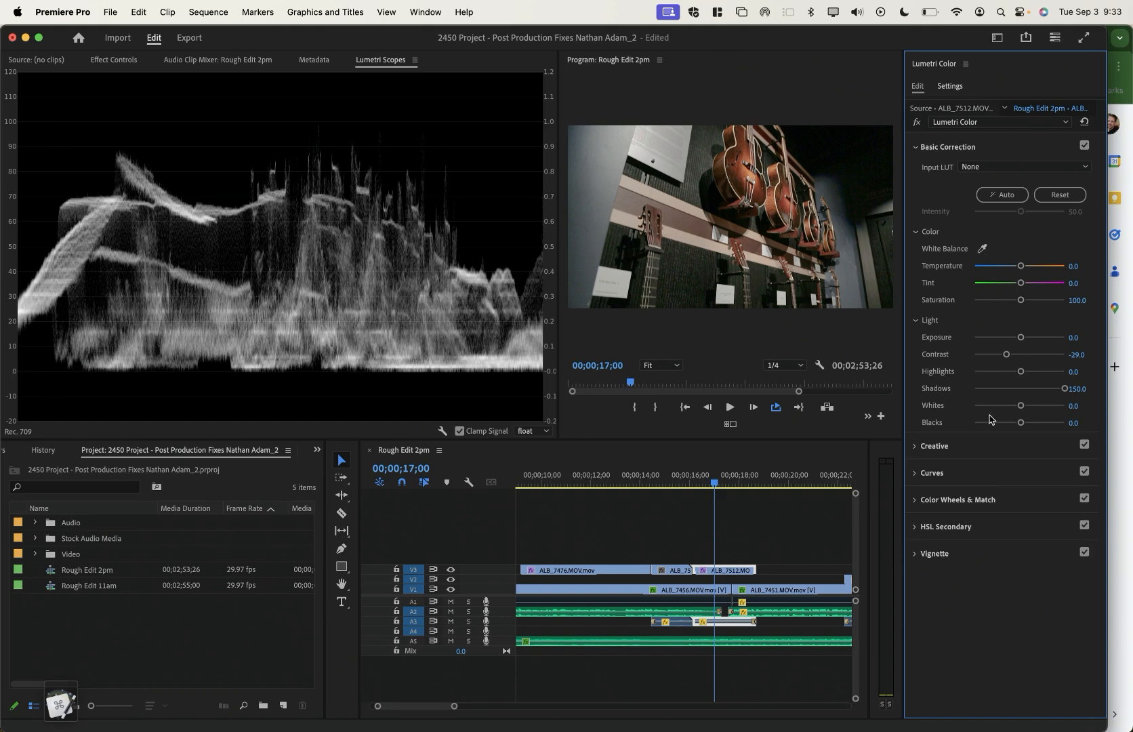
# Set Blacks to 1.0 on the guitar clip, switching it back to 0 in between to compare the waveform
pyautogui.click(1076, 423)
pyautogui.write('1')
pyautogui.press('Return')
pyautogui.write('0')
pyautogui.press('Return')
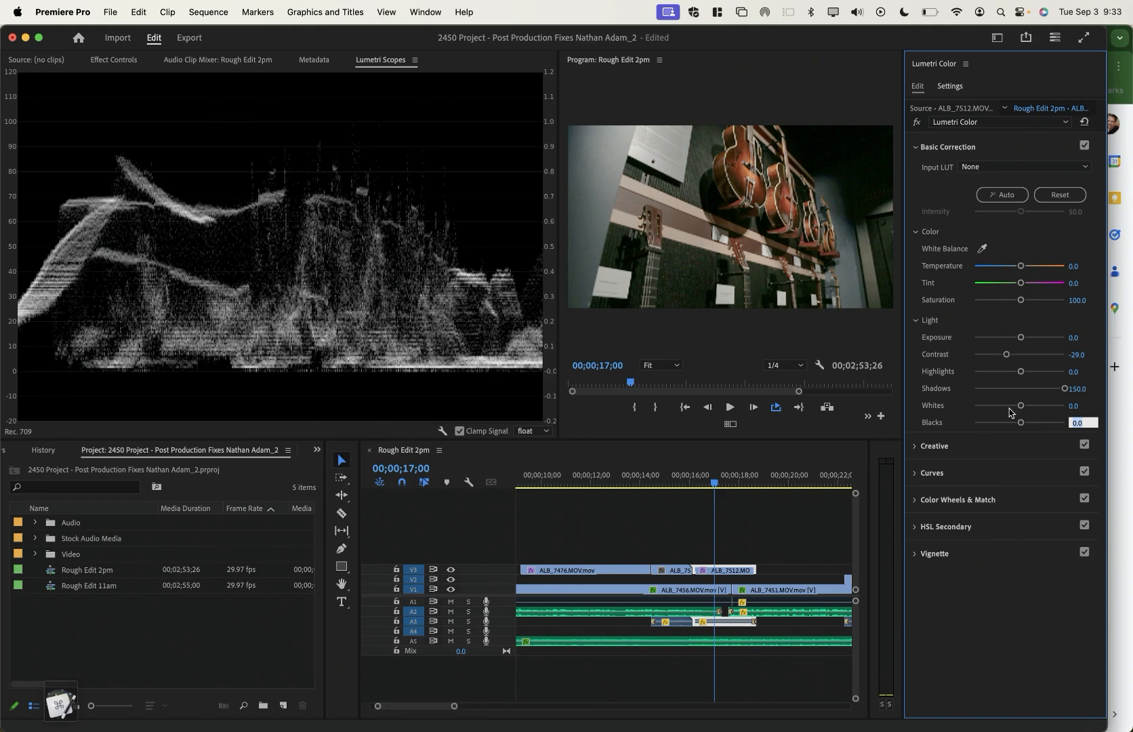
pyautogui.write('1')
pyautogui.press('Return')
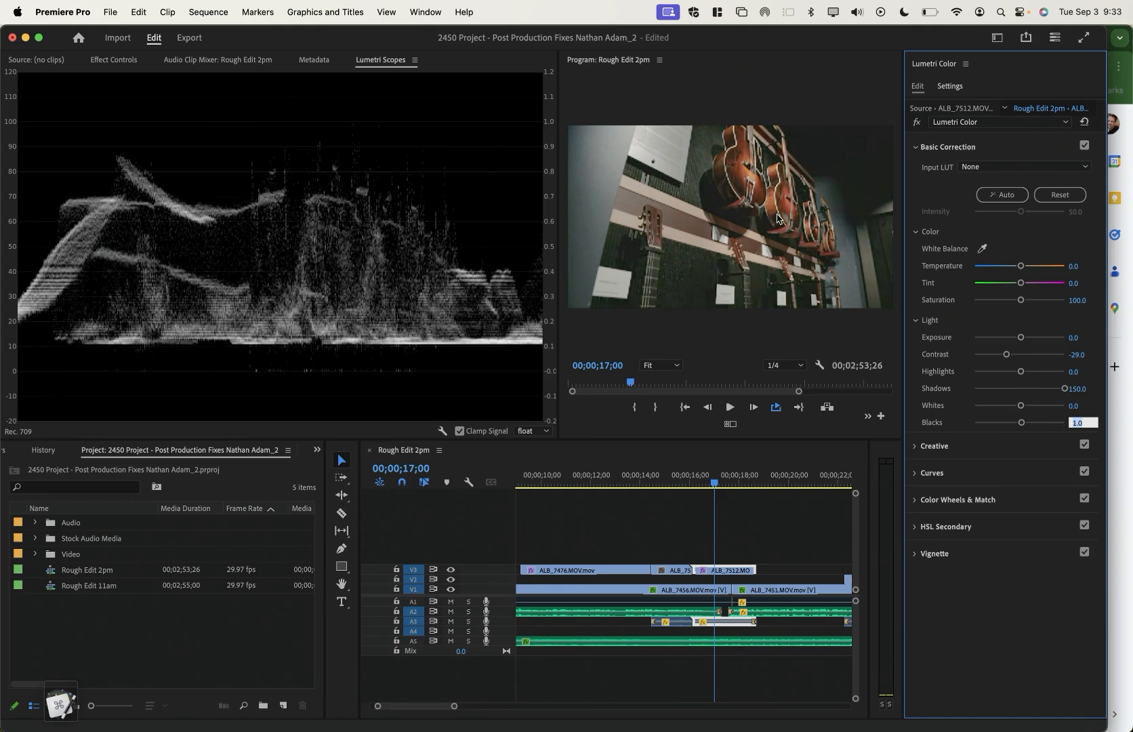
# Reset Blacks to 0 on the ALB_7512 guitar clip, and raise it to 0.1
pyautogui.write('0')
pyautogui.press('Return')
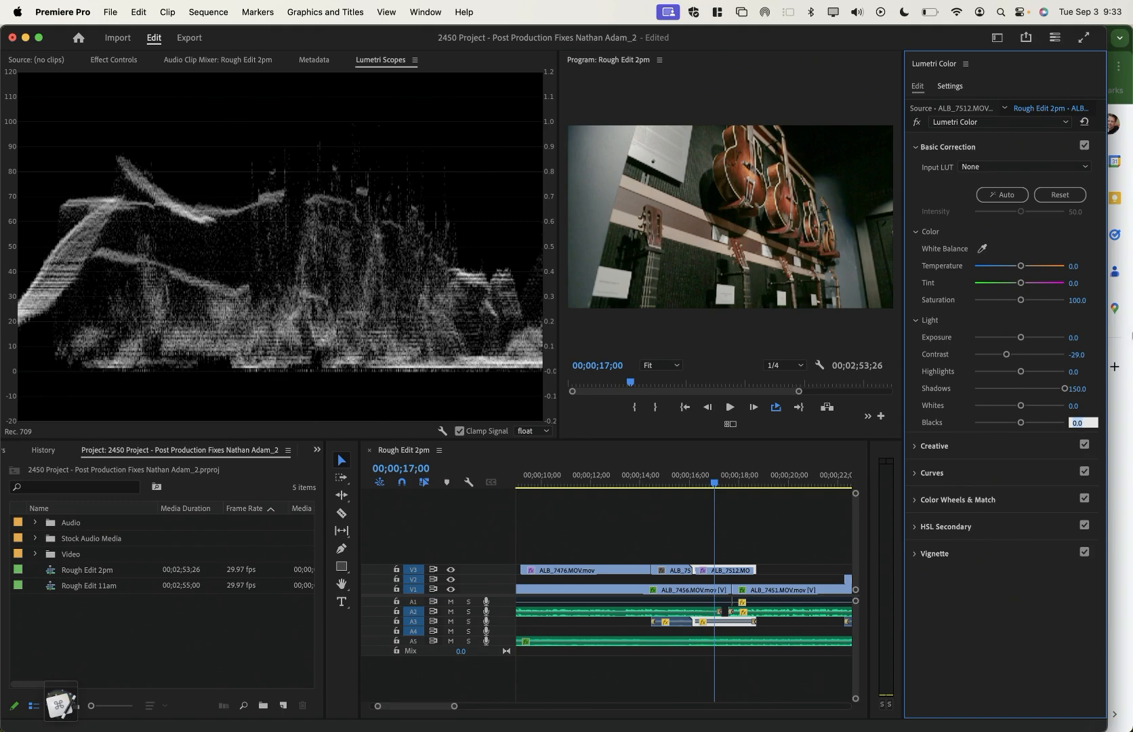
pyautogui.press('Up')
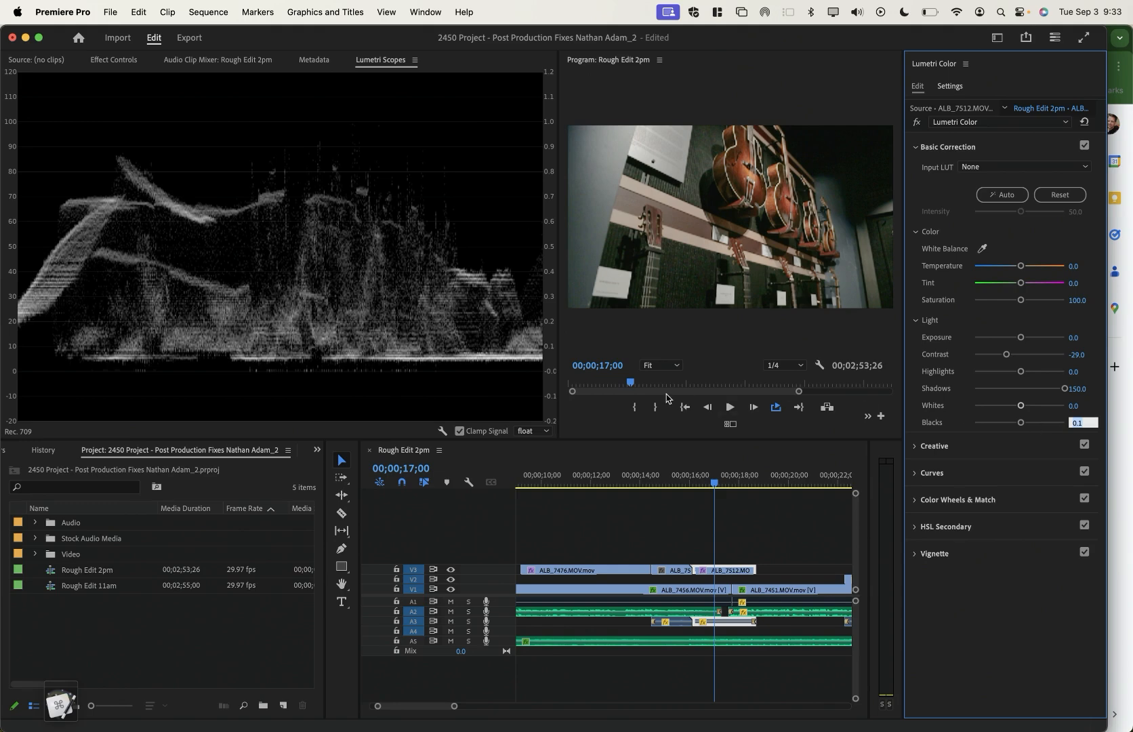
pyautogui.press('Return')
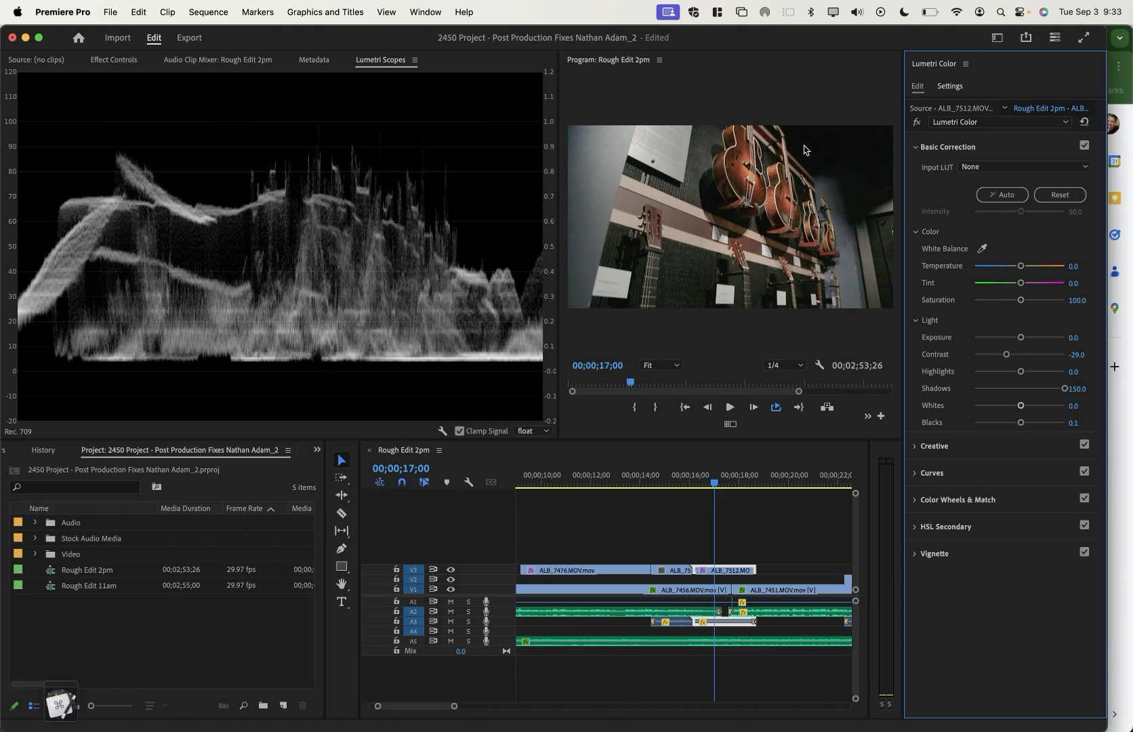
# Compare the guitar clip with and without its Lumetri correction, and review it playing in the enlarged program monitor
pyautogui.click(915, 123)
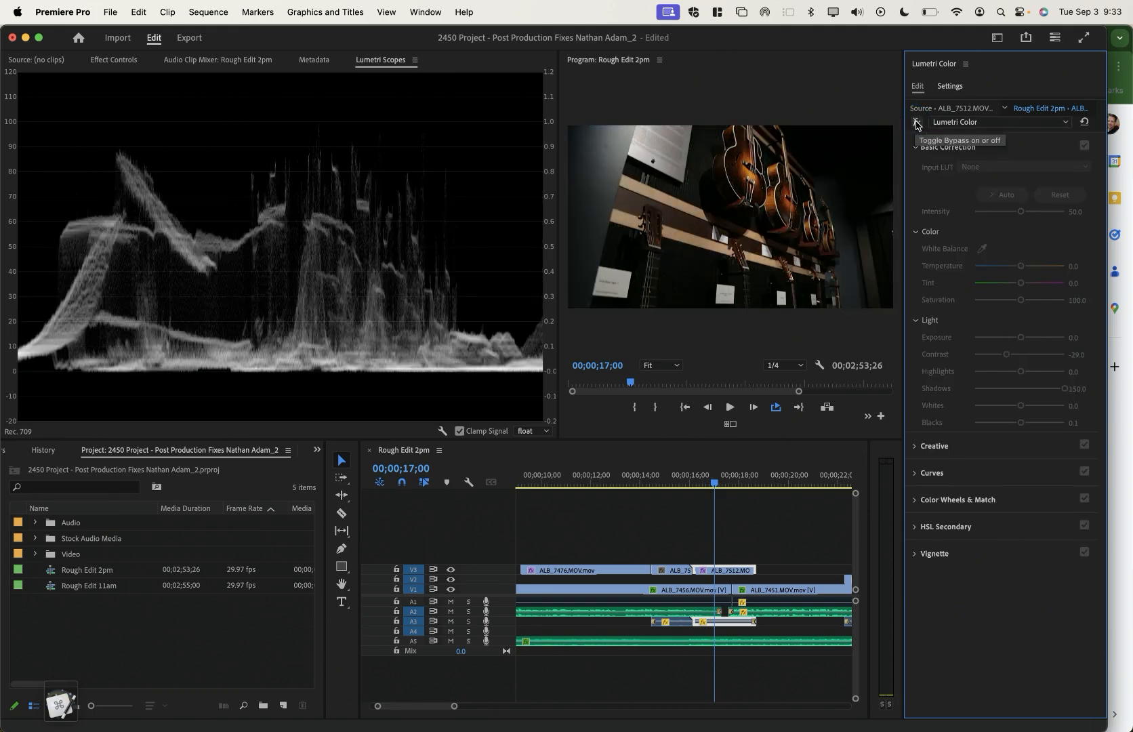
pyautogui.click(916, 123)
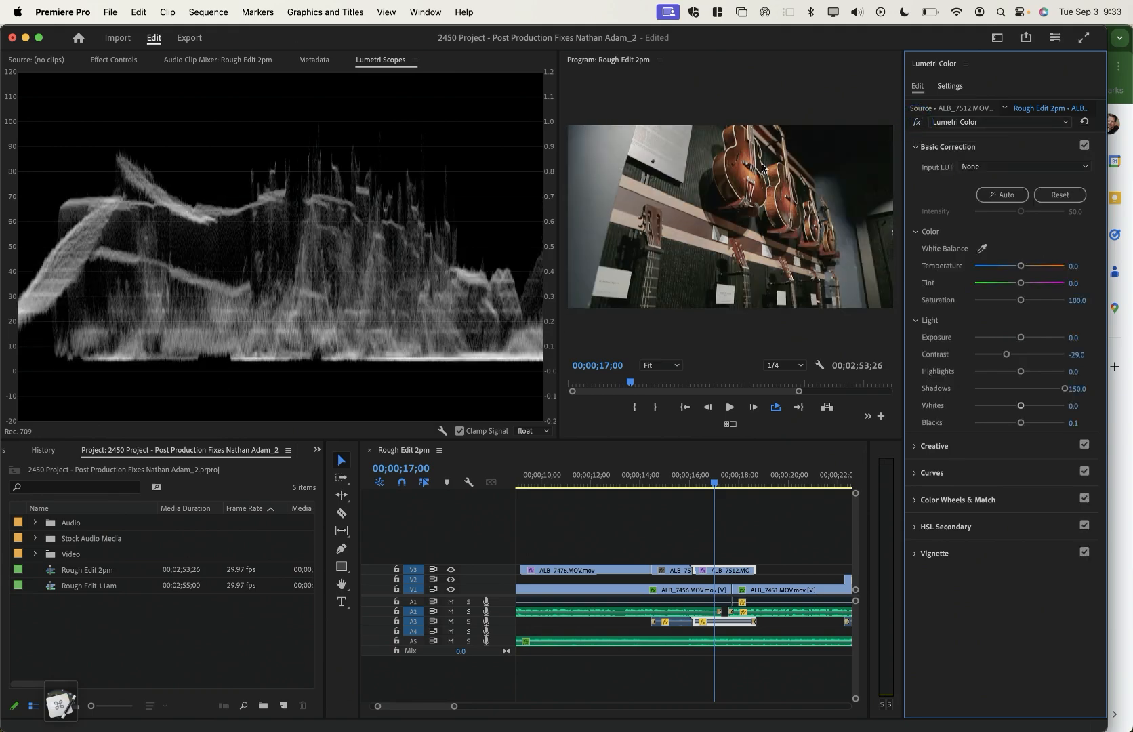
pyautogui.press('`')
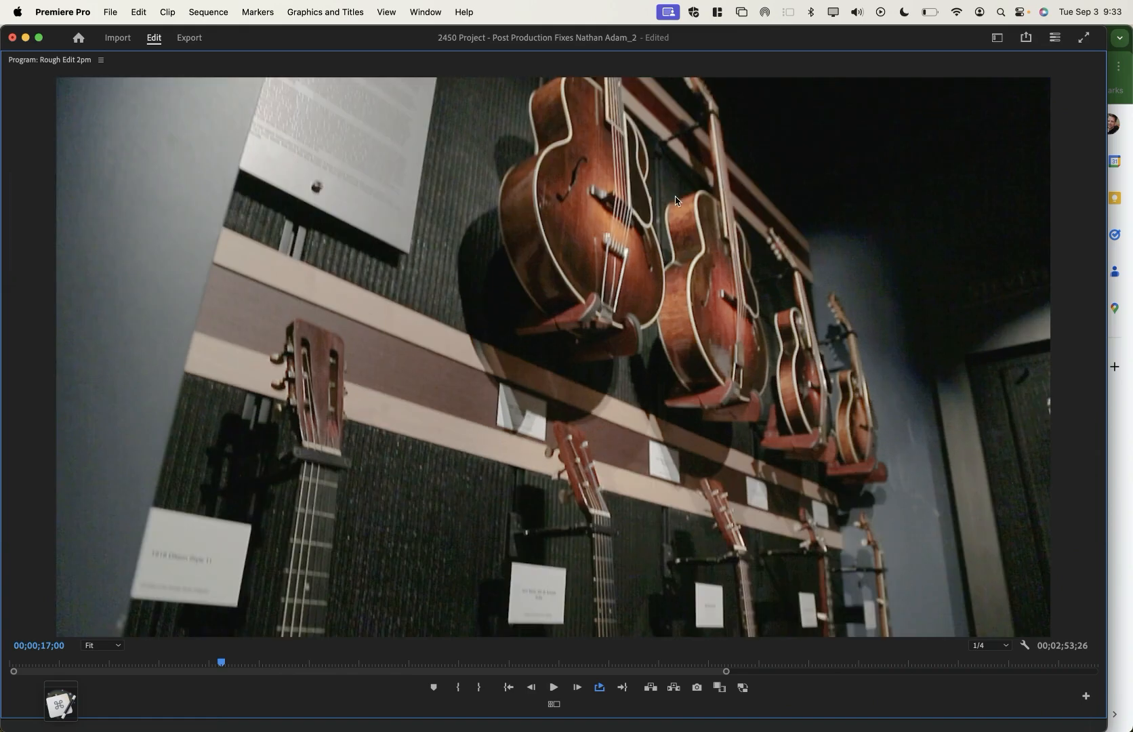
pyautogui.press('space')
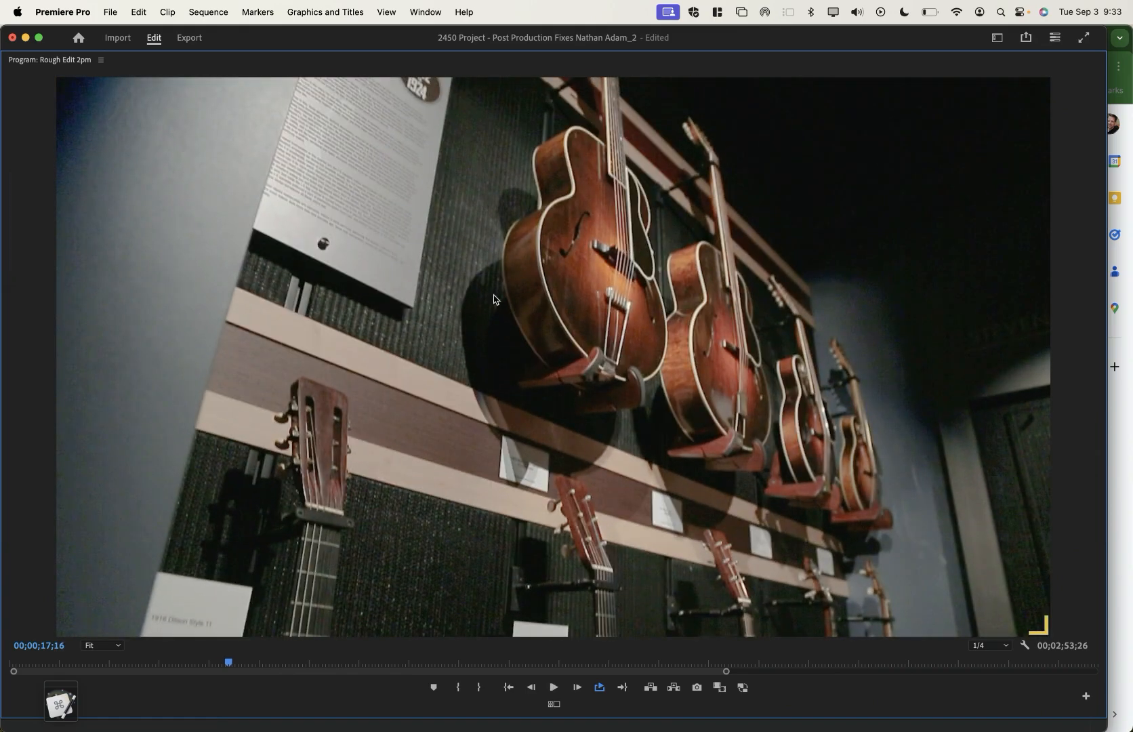
pyautogui.press('`')
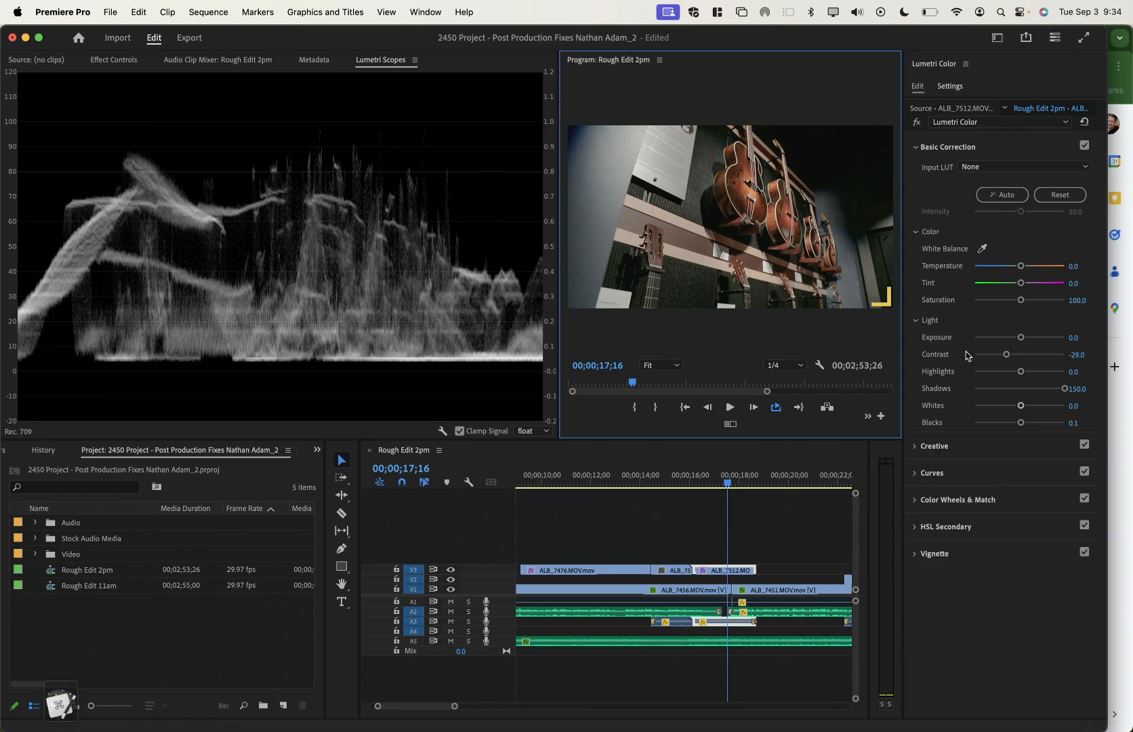
# Lower Contrast to -50.7 on the guitar clip and compare it with the corrected ALB_7476 atrium clip
pyautogui.moveTo(1006, 354); pyautogui.dragTo(996, 359)
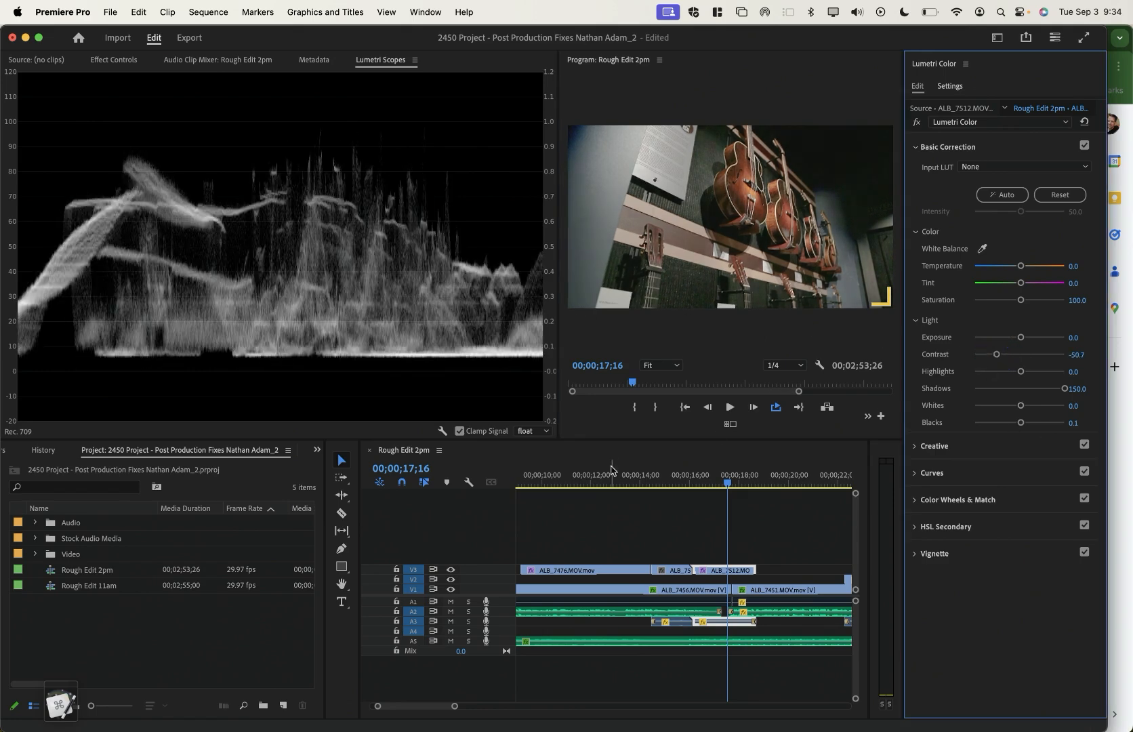
pyautogui.click(678, 483)
pyautogui.click(630, 483)
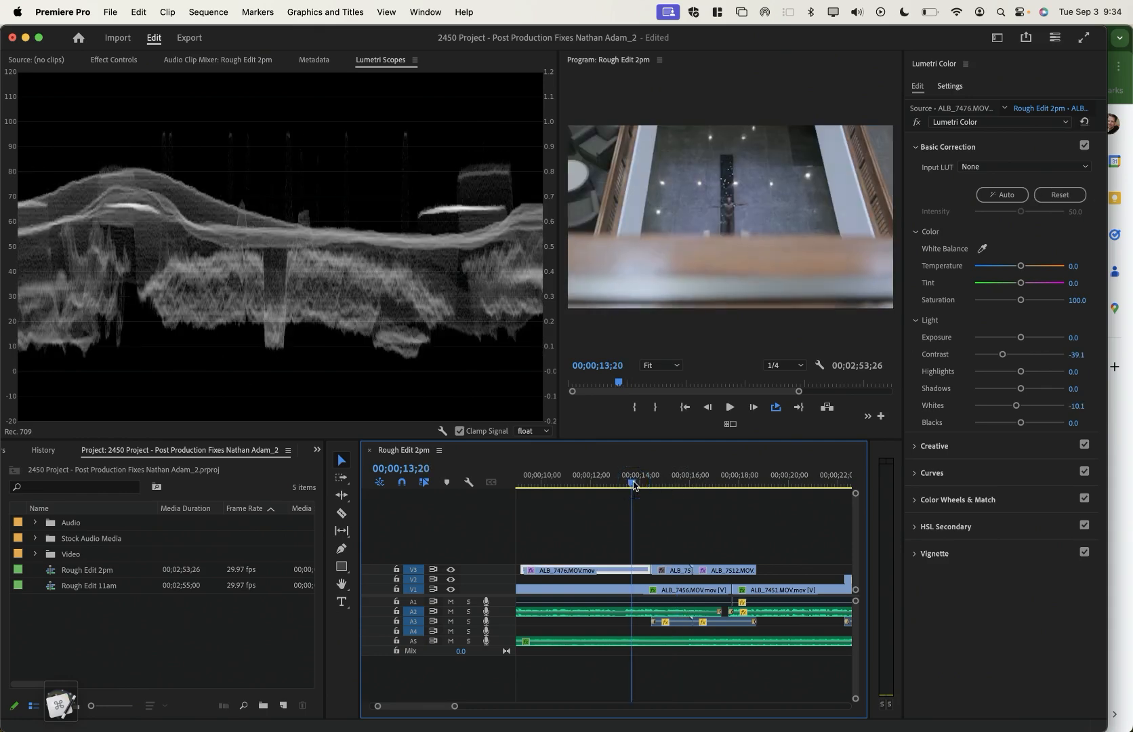
pyautogui.click(718, 480)
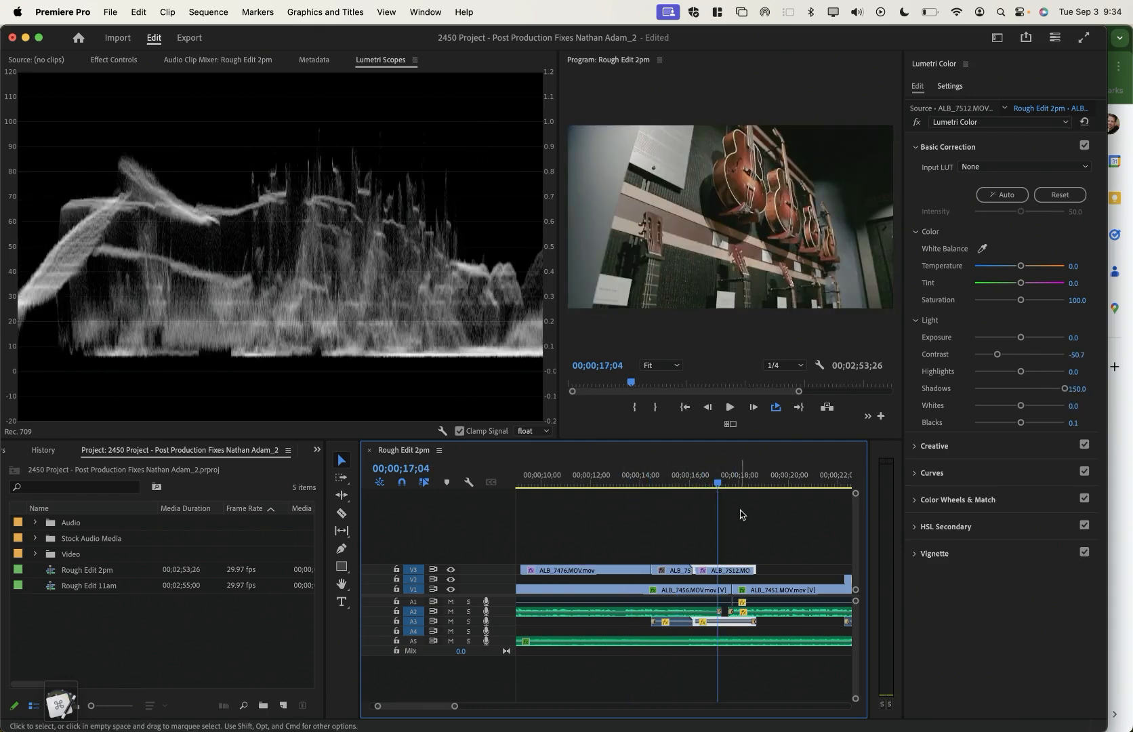
# Set Exposure -0.4, Shadows 31.9 and Highlights -23.2 on the ALB_7458 lobby clip at 00;00;23;22, and compare against the bypassed correction
pyautogui.hscroll(4, 740, 513)
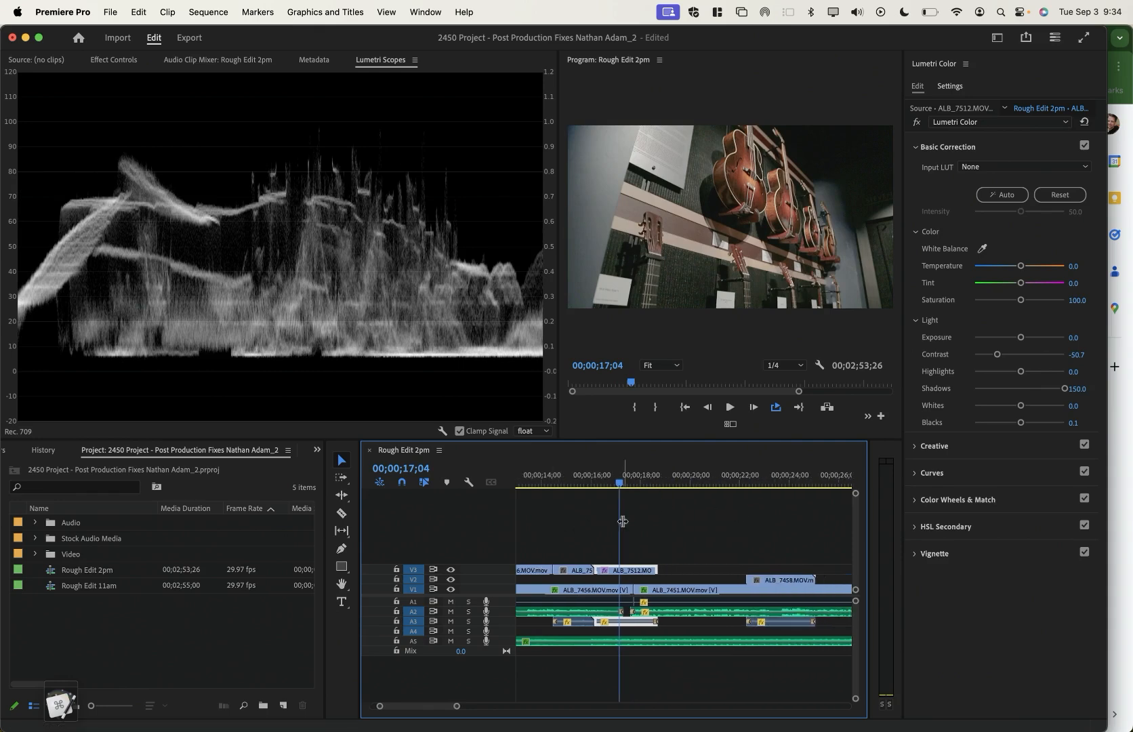
pyautogui.click(705, 476)
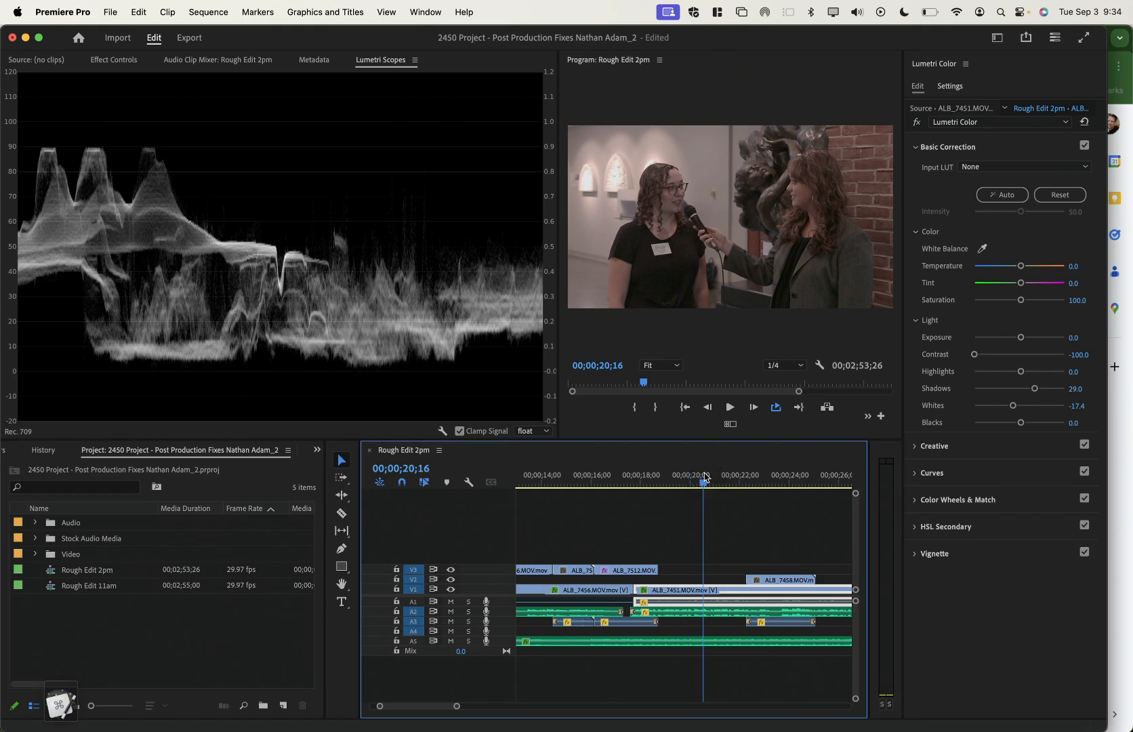
pyautogui.click(782, 476)
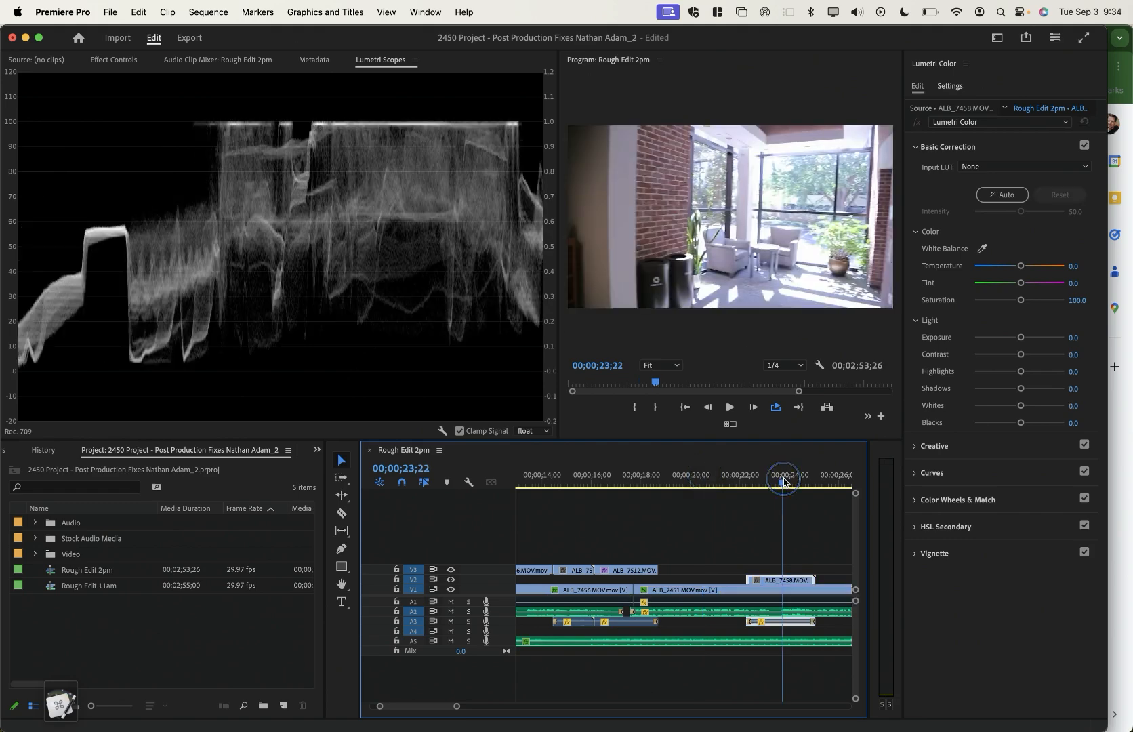
pyautogui.hscroll(3, 774, 541)
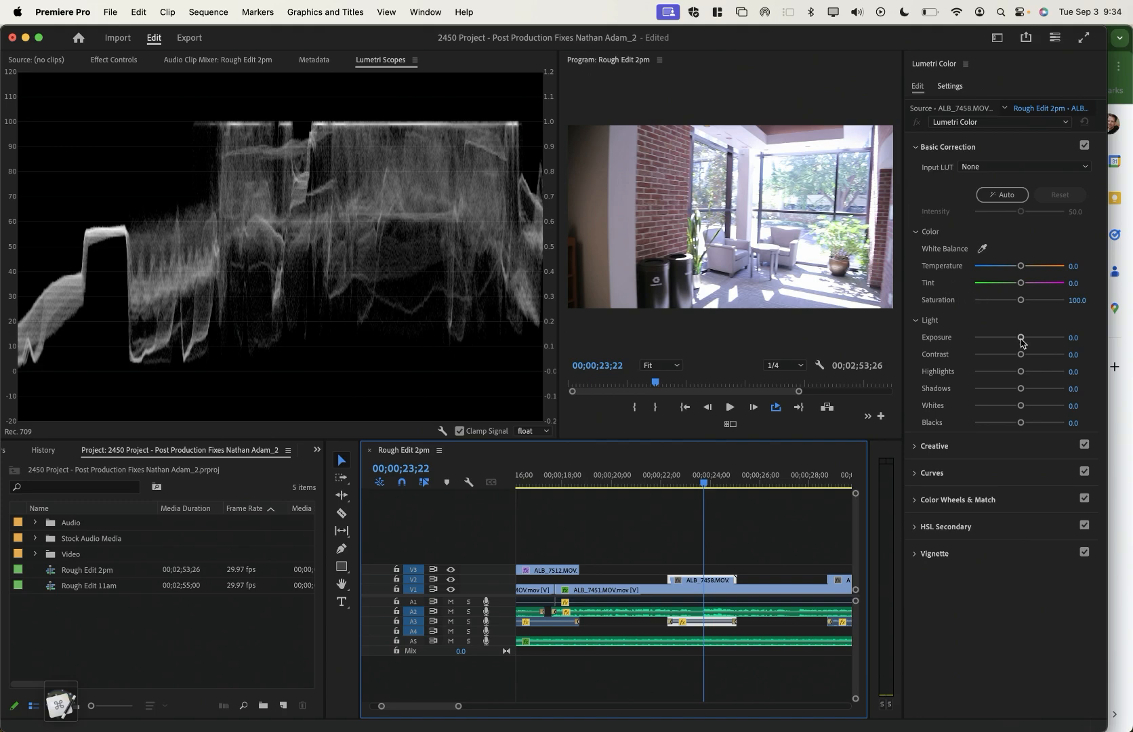
pyautogui.moveTo(1021, 340); pyautogui.dragTo(1015, 344)
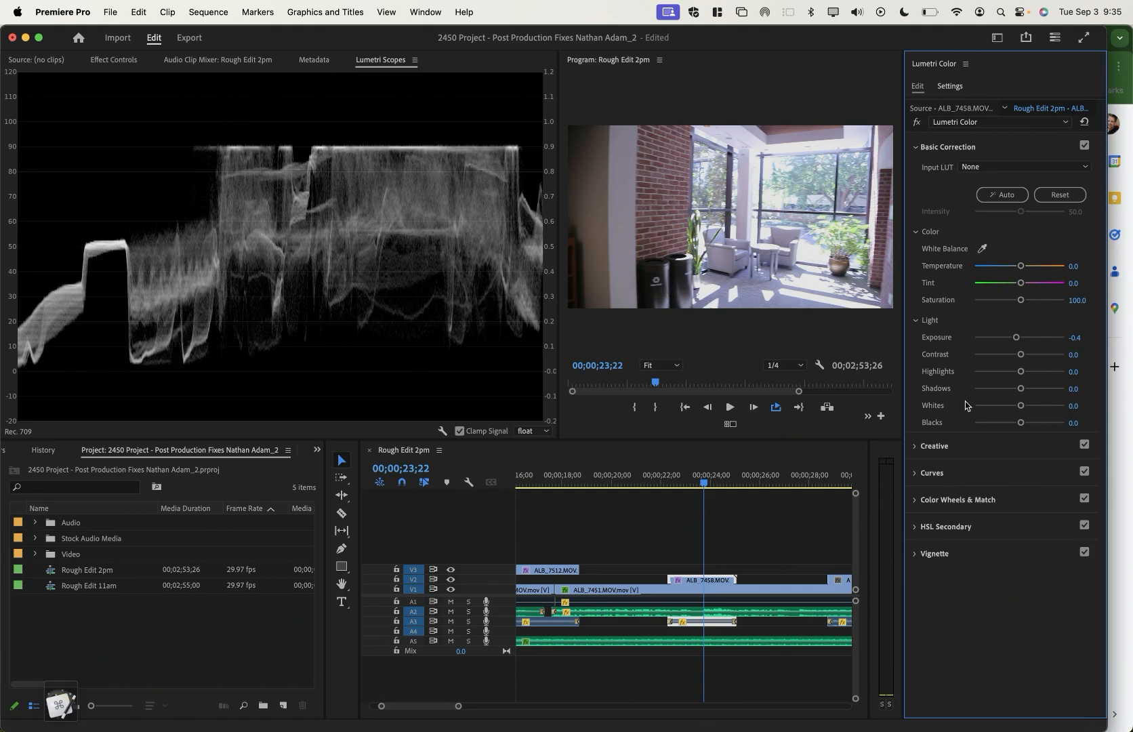
pyautogui.moveTo(1025, 390); pyautogui.dragTo(1034, 389)
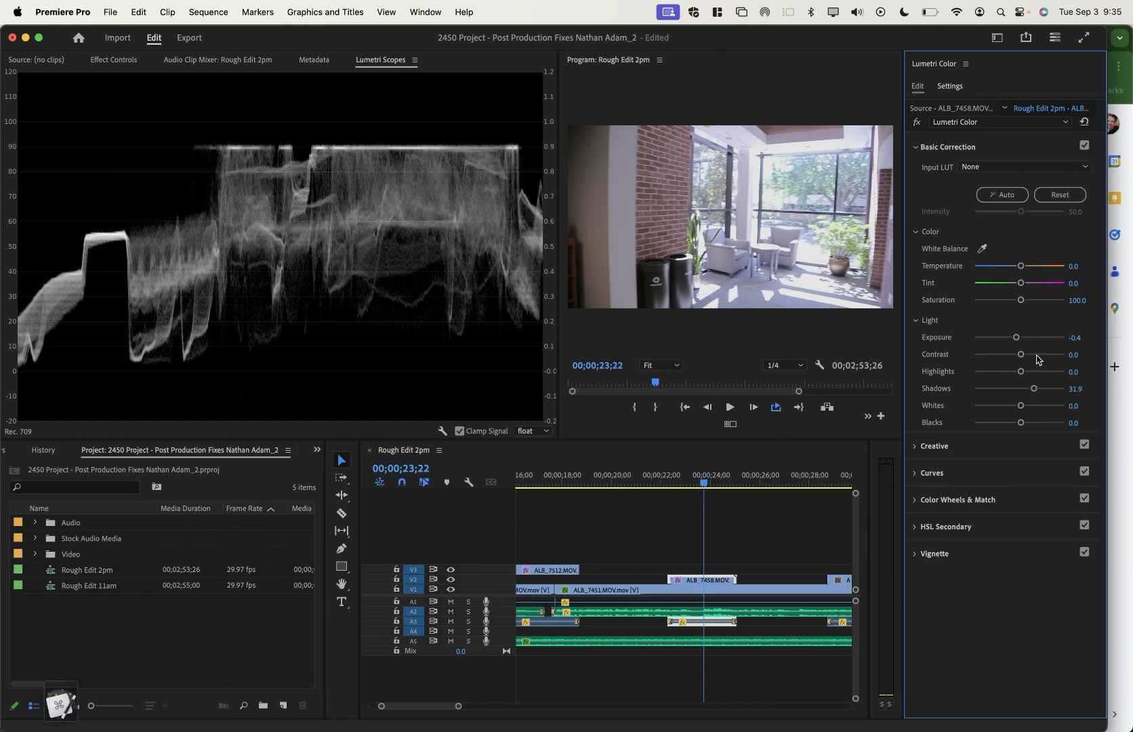
pyautogui.moveTo(1020, 372); pyautogui.dragTo(1008, 373)
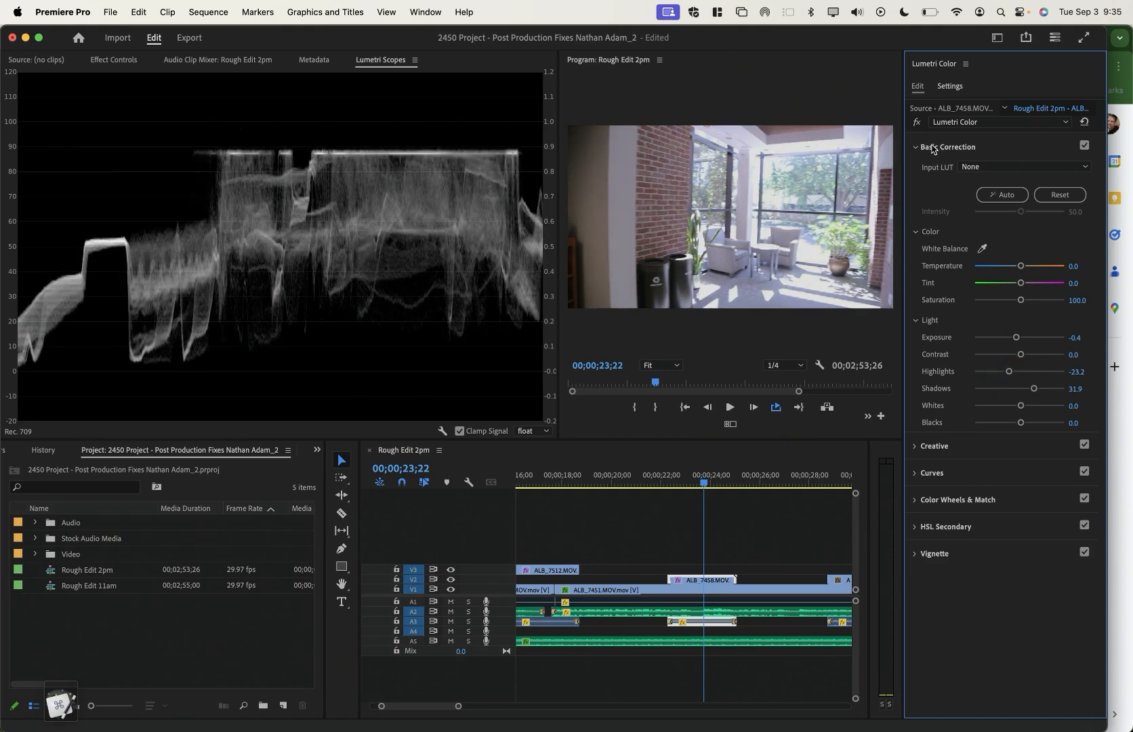
pyautogui.click(916, 124)
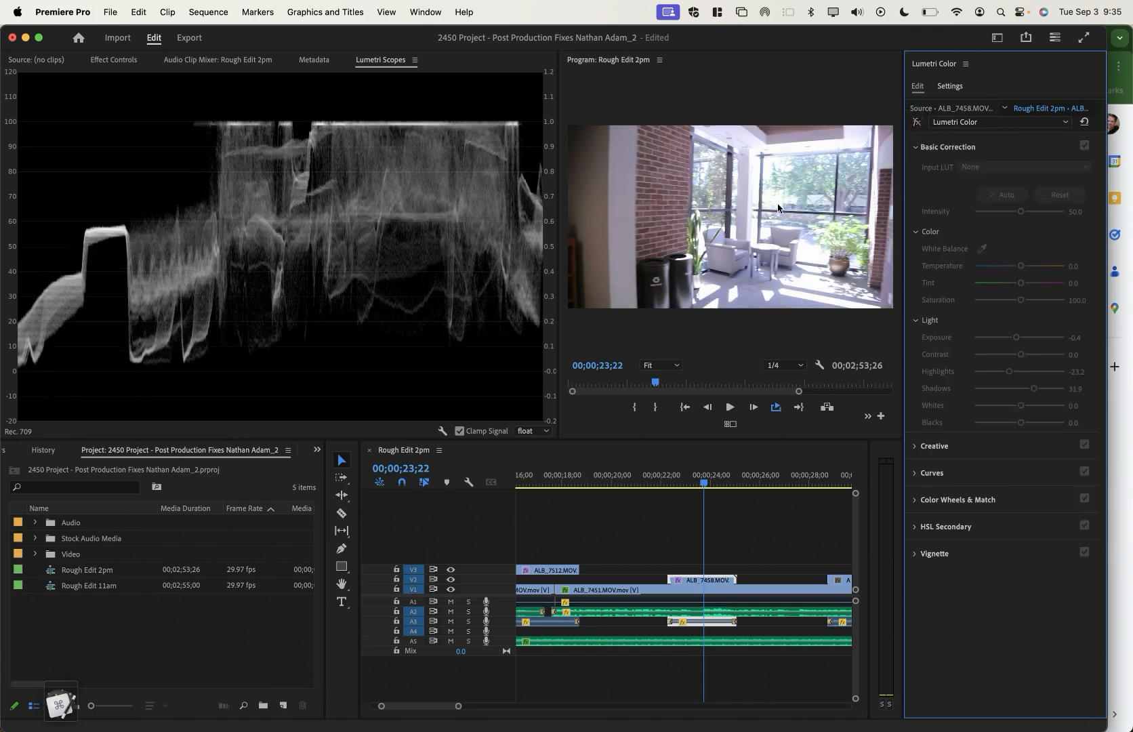
pyautogui.click(917, 125)
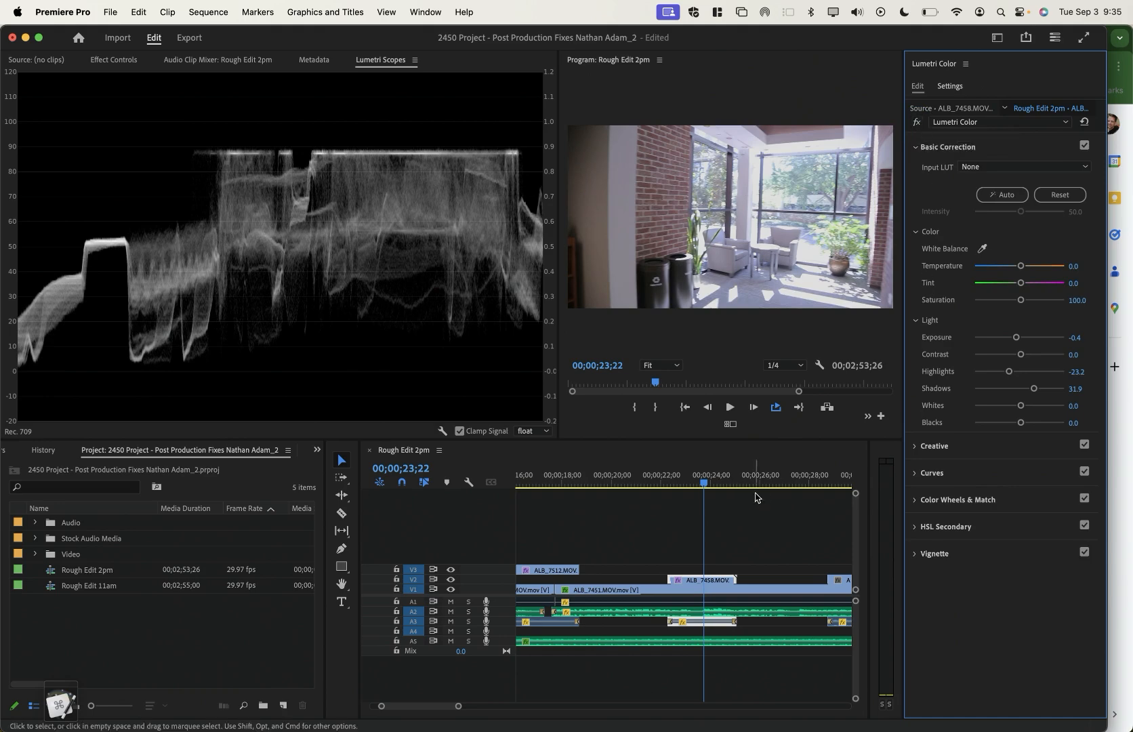
# Lower Contrast to -84.1 on the ALB_7453 front desk clip at 00;00;30;15, and compare against the bypassed correction
pyautogui.click(779, 483)
pyautogui.scroll(-3, 768, 519)
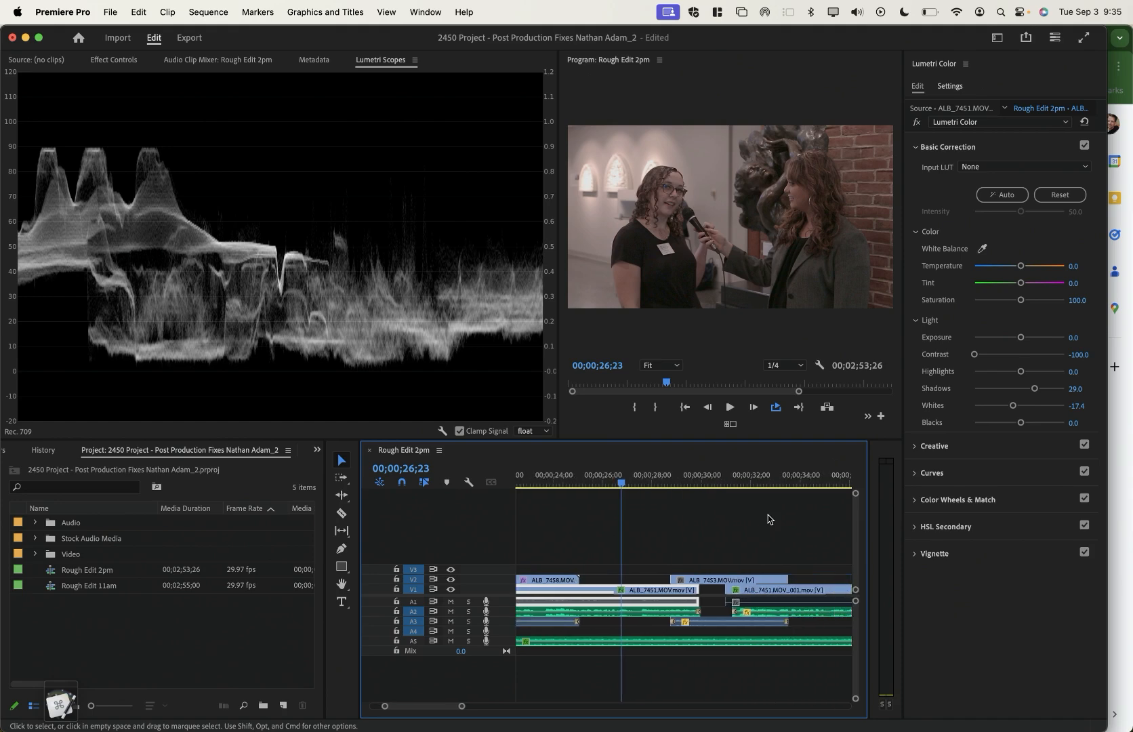
pyautogui.click(709, 481)
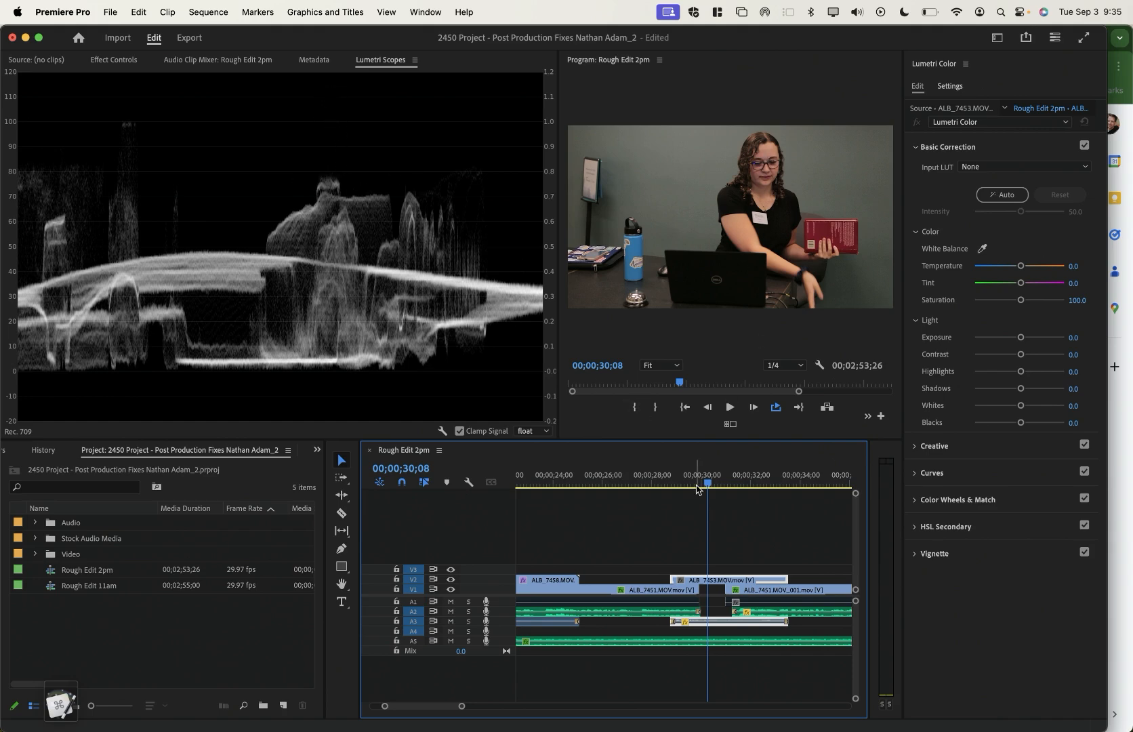
pyautogui.moveTo(707, 482); pyautogui.dragTo(715, 484)
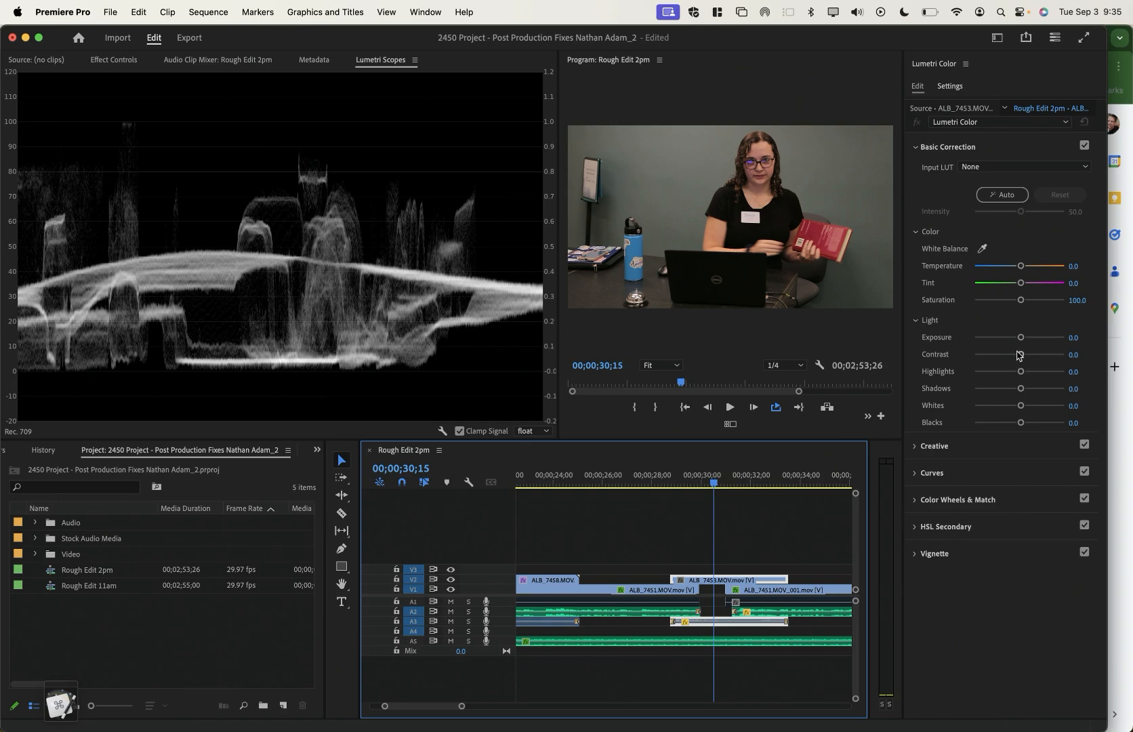
pyautogui.moveTo(1021, 355); pyautogui.dragTo(980, 353)
pyautogui.click(916, 124)
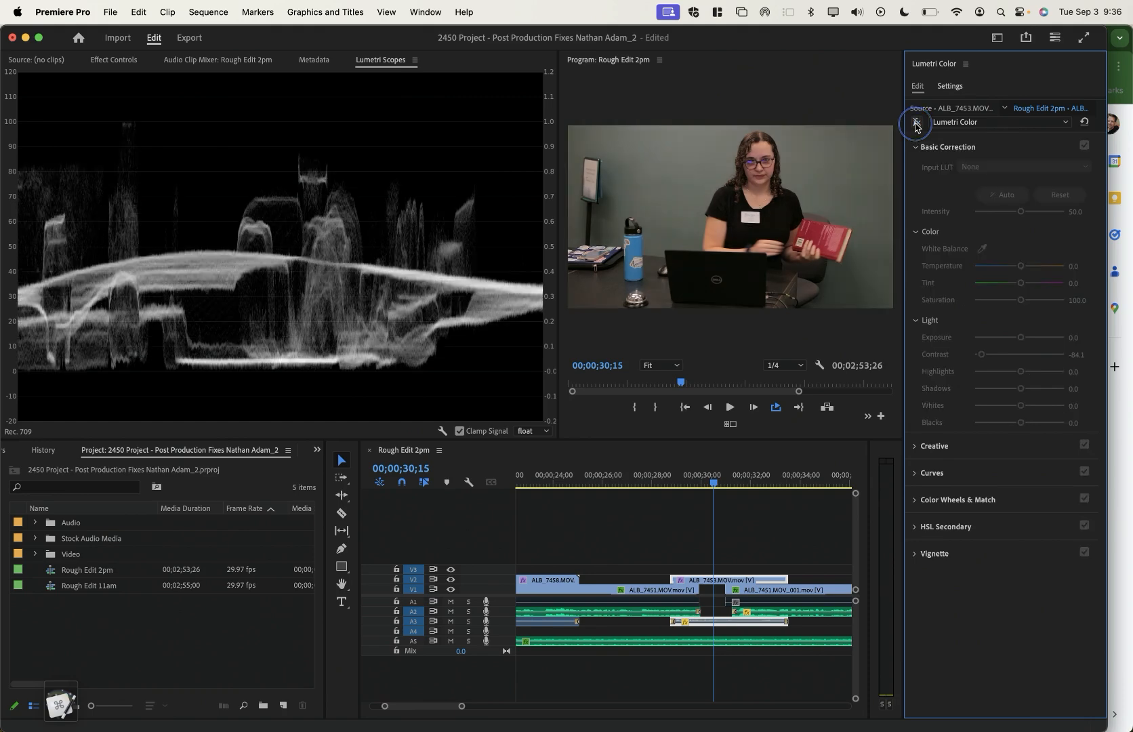
pyautogui.click(916, 123)
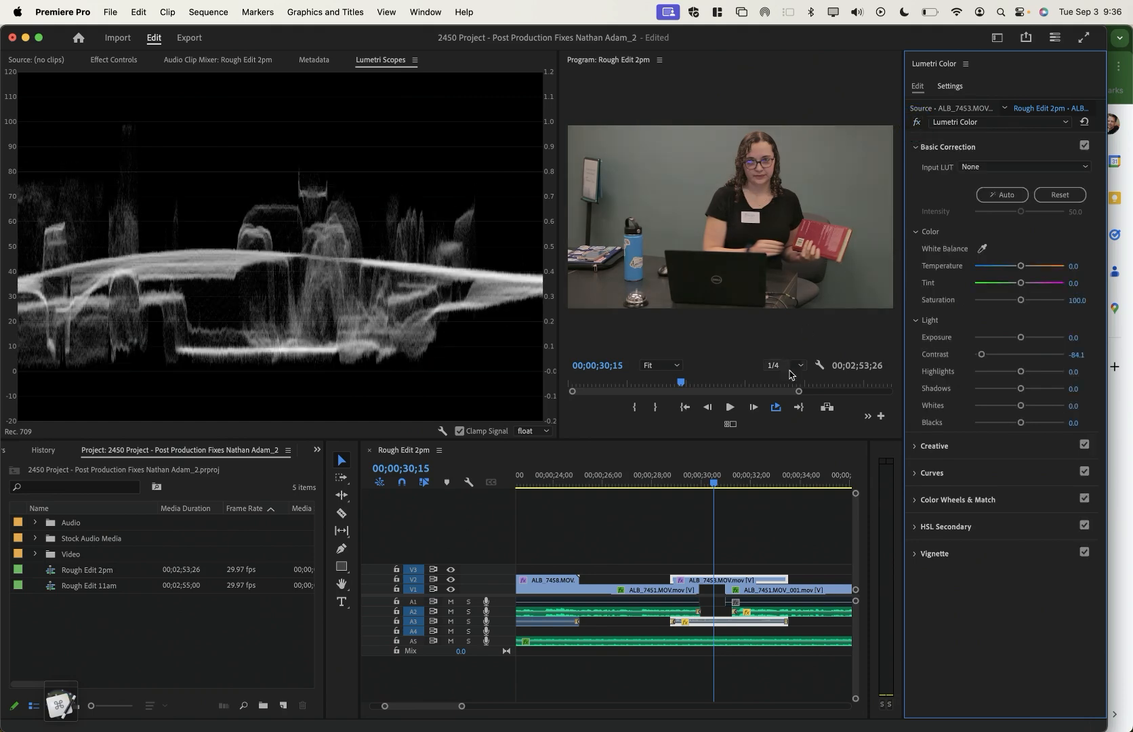
# Raise Shadows to 17.4 on the front desk clip and toggle the correction off and on to compare
pyautogui.hscroll(5, 758, 545)
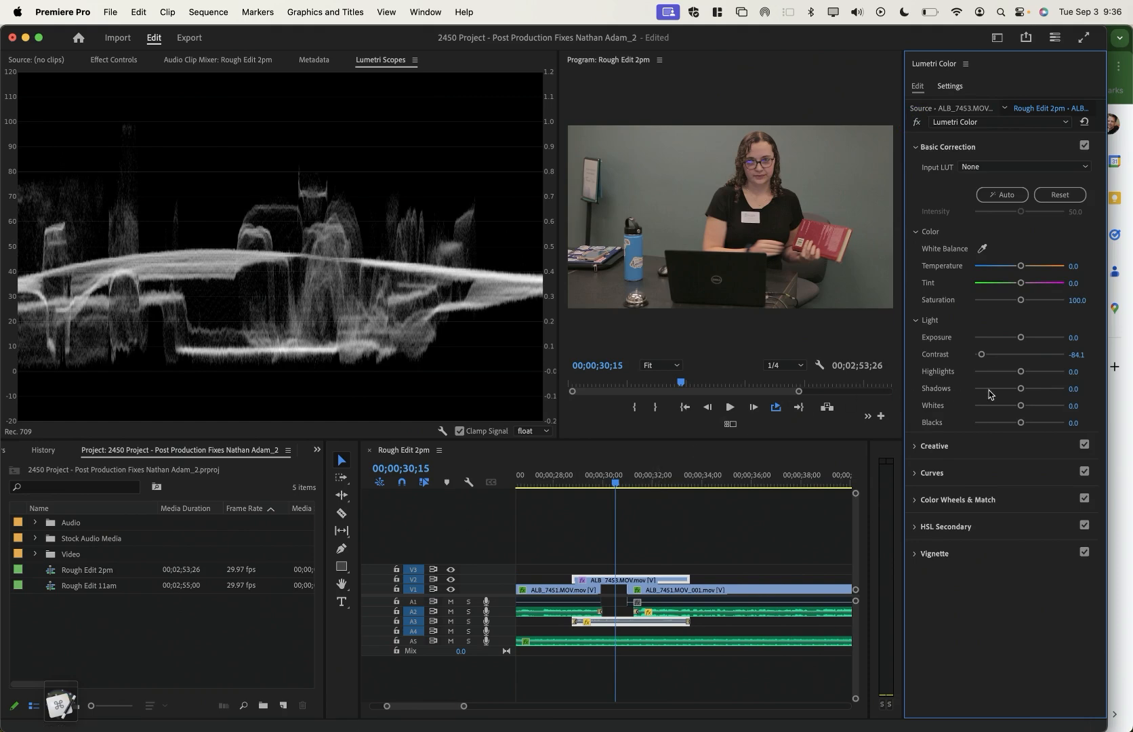
pyautogui.moveTo(1021, 391); pyautogui.dragTo(1027, 392)
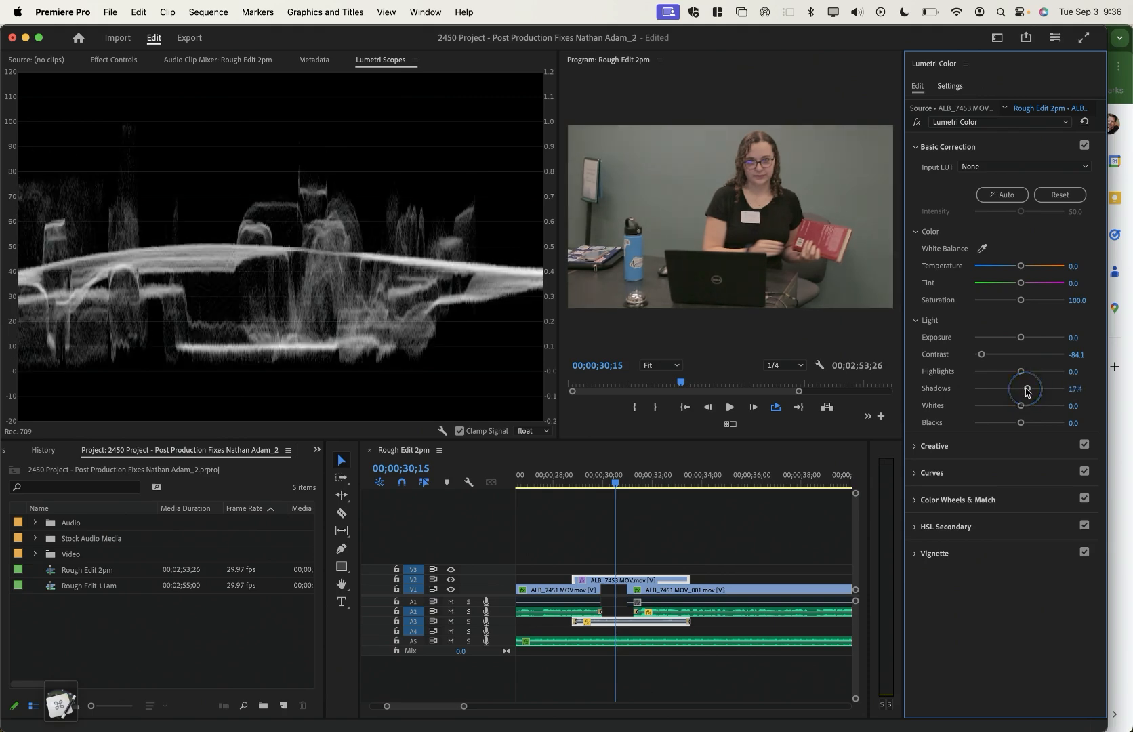
pyautogui.click(917, 123)
pyautogui.click(916, 122)
pyautogui.click(917, 123)
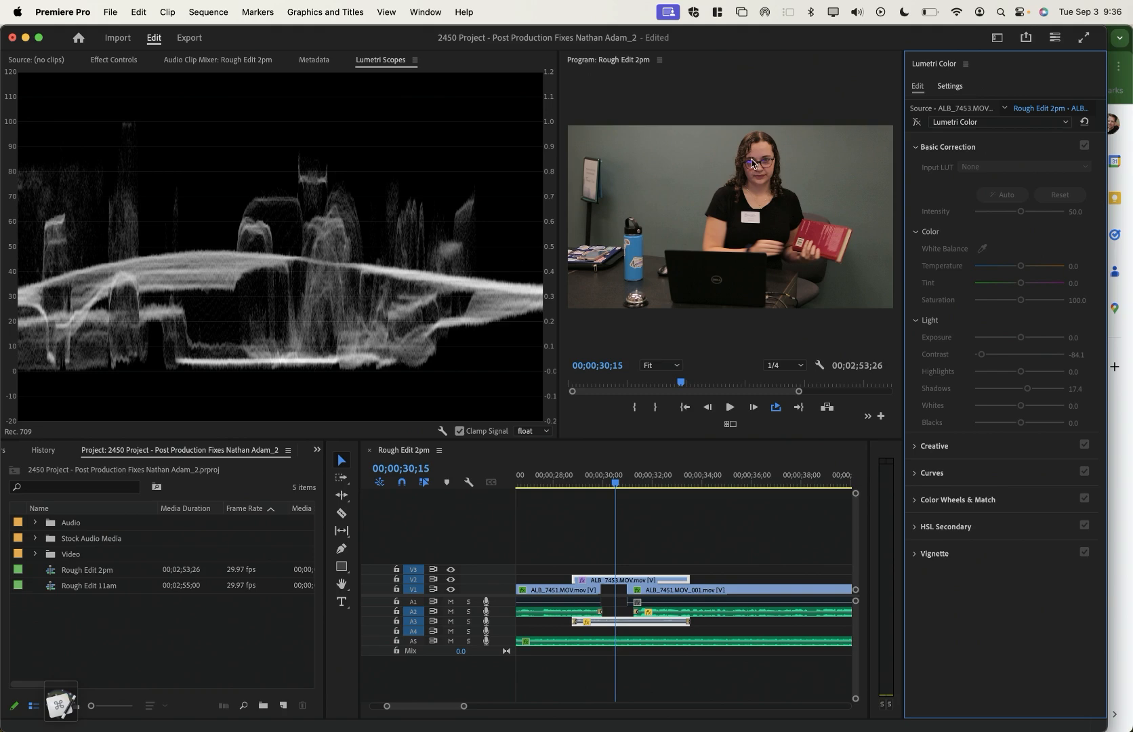
pyautogui.click(916, 122)
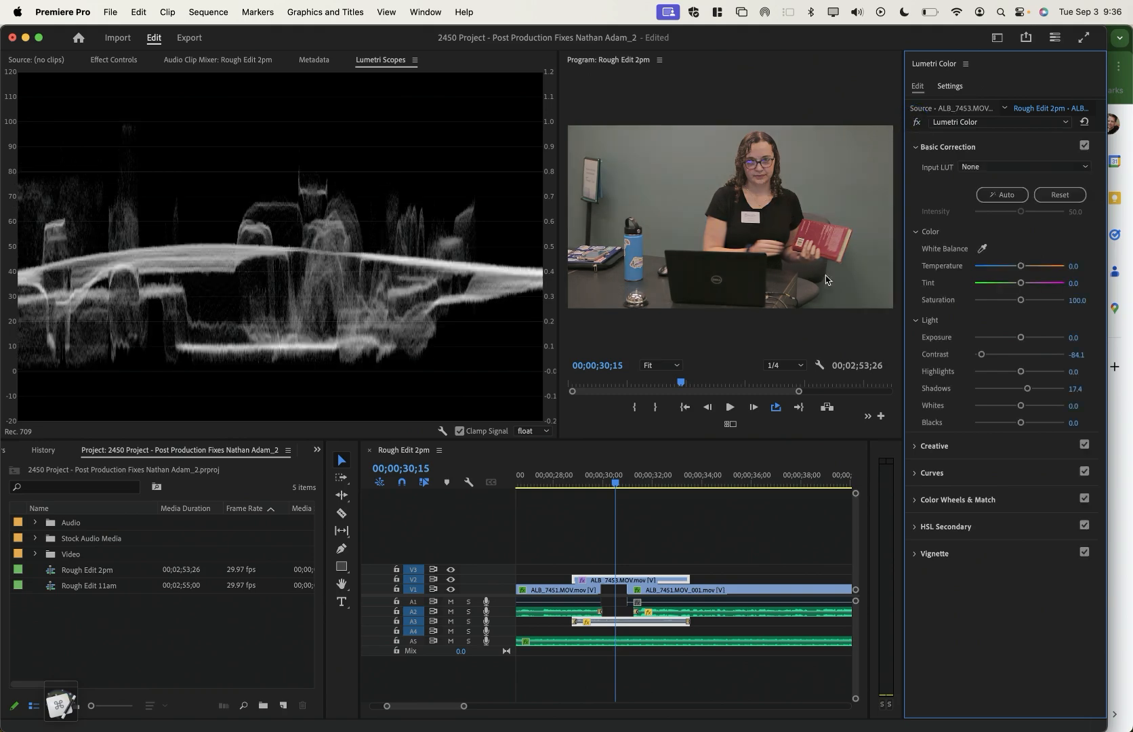
# Adjust Exposure and lower Contrast on the ALB_7539 red book spines clip at 00;00;42;13
pyautogui.hscroll(1, 703, 518)
pyautogui.hscroll(3, 703, 518)
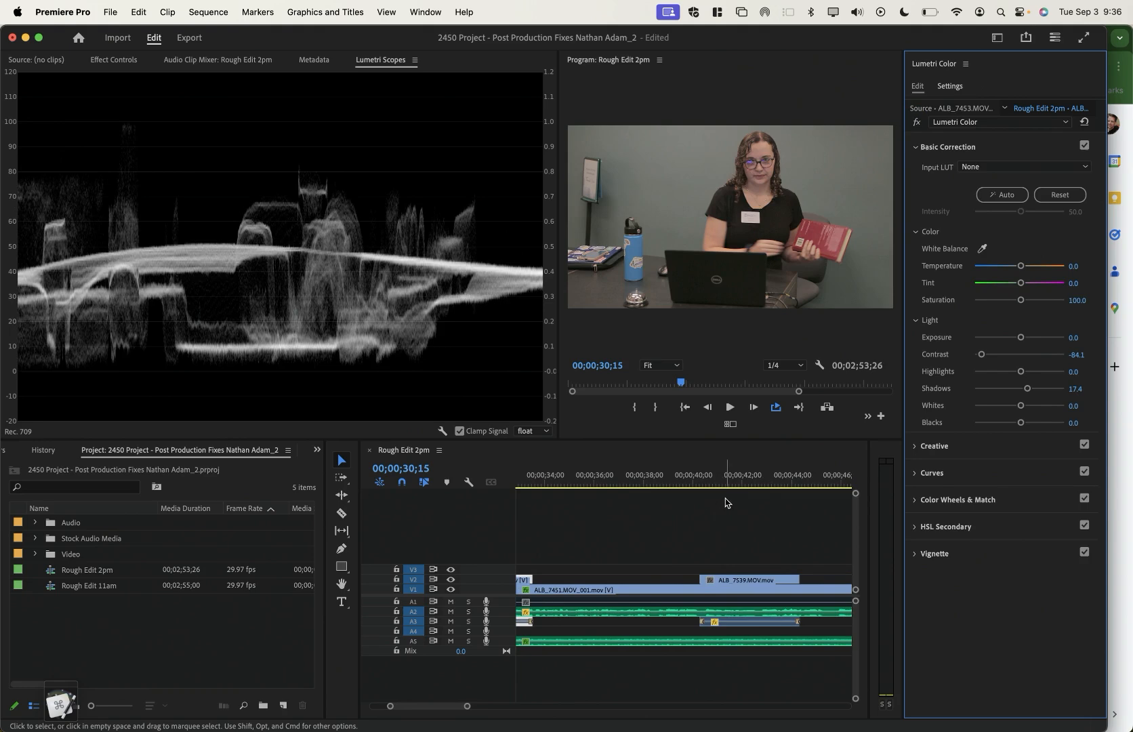
pyautogui.press('-')
pyautogui.click(716, 484)
pyautogui.moveTo(716, 484); pyautogui.dragTo(720, 484)
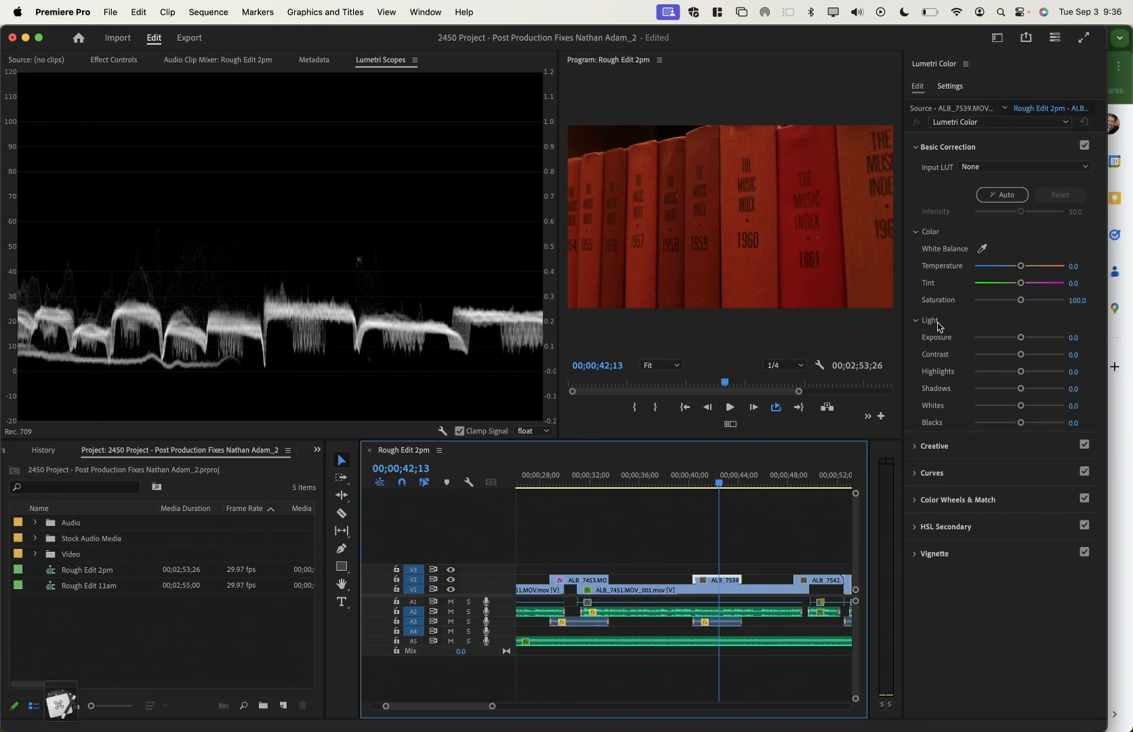
pyautogui.moveTo(1021, 339); pyautogui.dragTo(984, 357)
# Set Contrast to -18.8 and Exposure to 0.2 on the ALB_7542 sheet music clip at 00;00;50;18
pyautogui.click(821, 476)
pyautogui.hscroll(1, 804, 520)
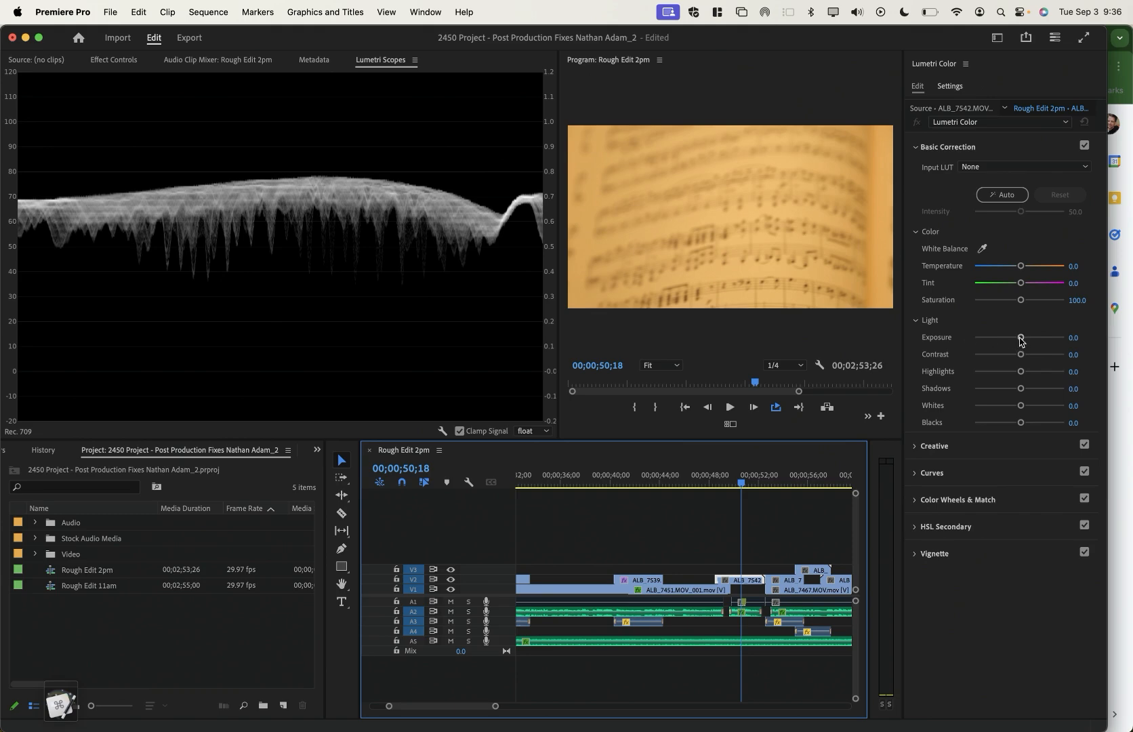
pyautogui.moveTo(1021, 360)
pyautogui.mouseDown()
pyautogui.moveTo(996, 355)
pyautogui.moveTo(1021, 342)
pyautogui.mouseUp()
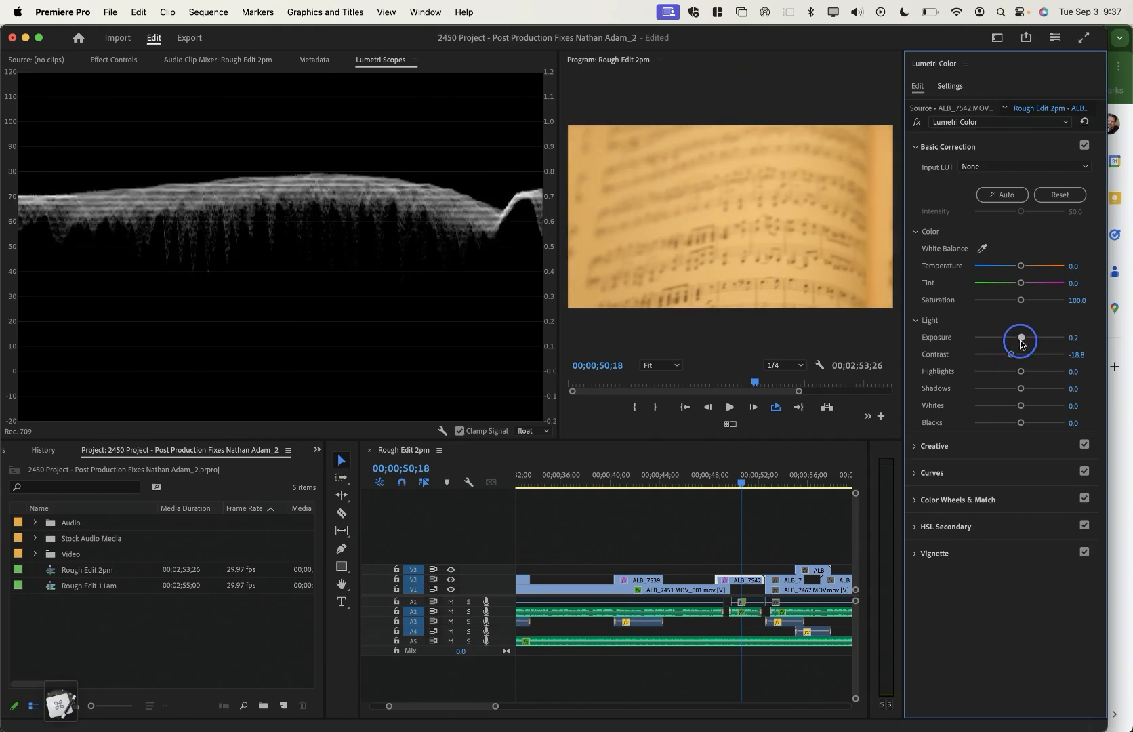
# Raise Shadows to 43.5 on the ALB_7482 classroom window clip at 00;00;53;14
pyautogui.click(777, 484)
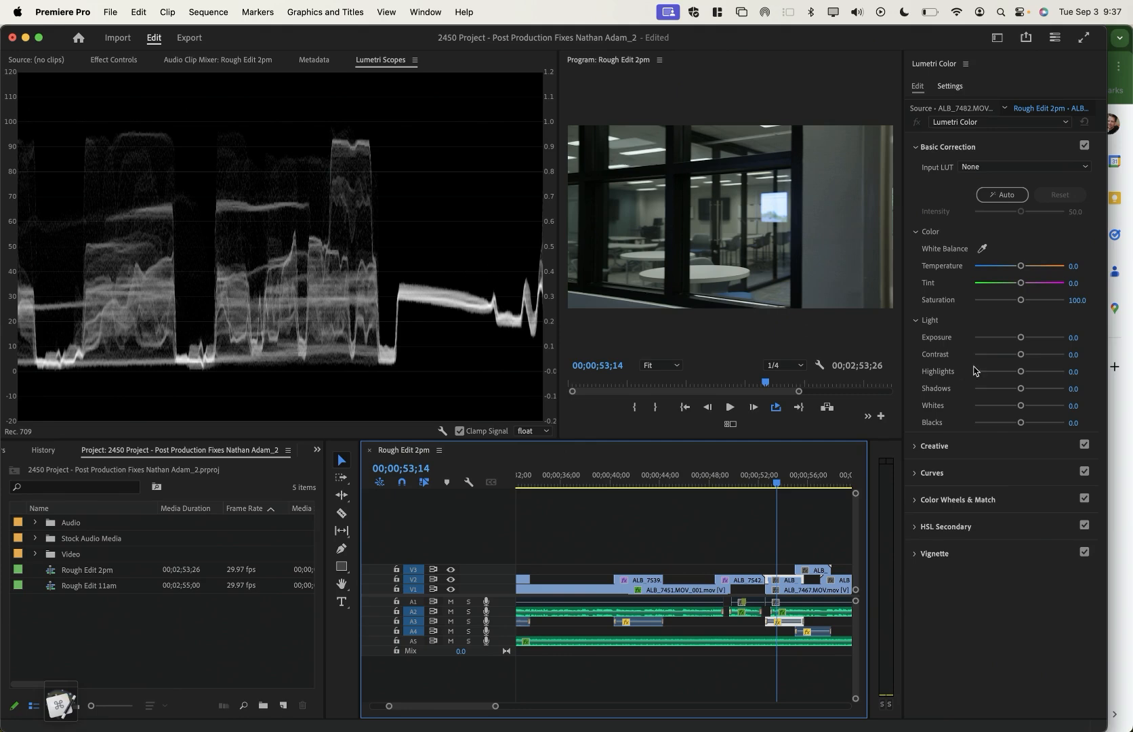
pyautogui.moveTo(1020, 388); pyautogui.dragTo(1038, 391)
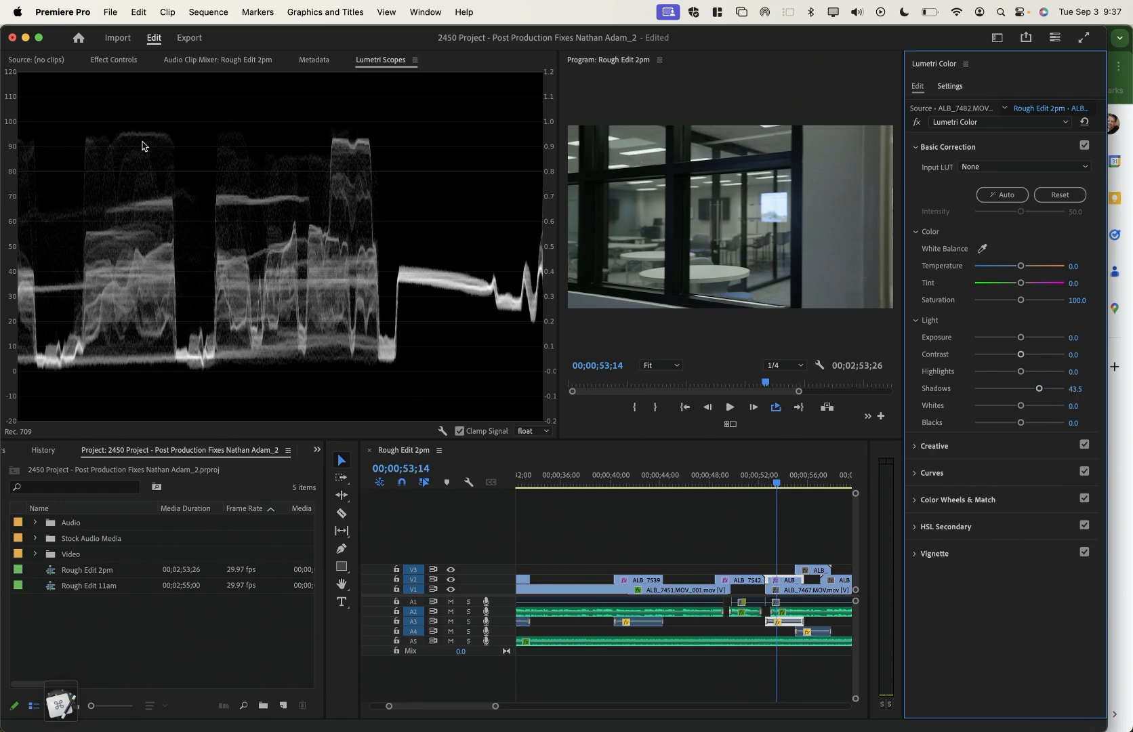
# Save the project, set Exposure to 0.4 and Highlights to -13.0 on the ALB_7482 classroom window clip, comparing with the correction off
pyautogui.press('super+s')
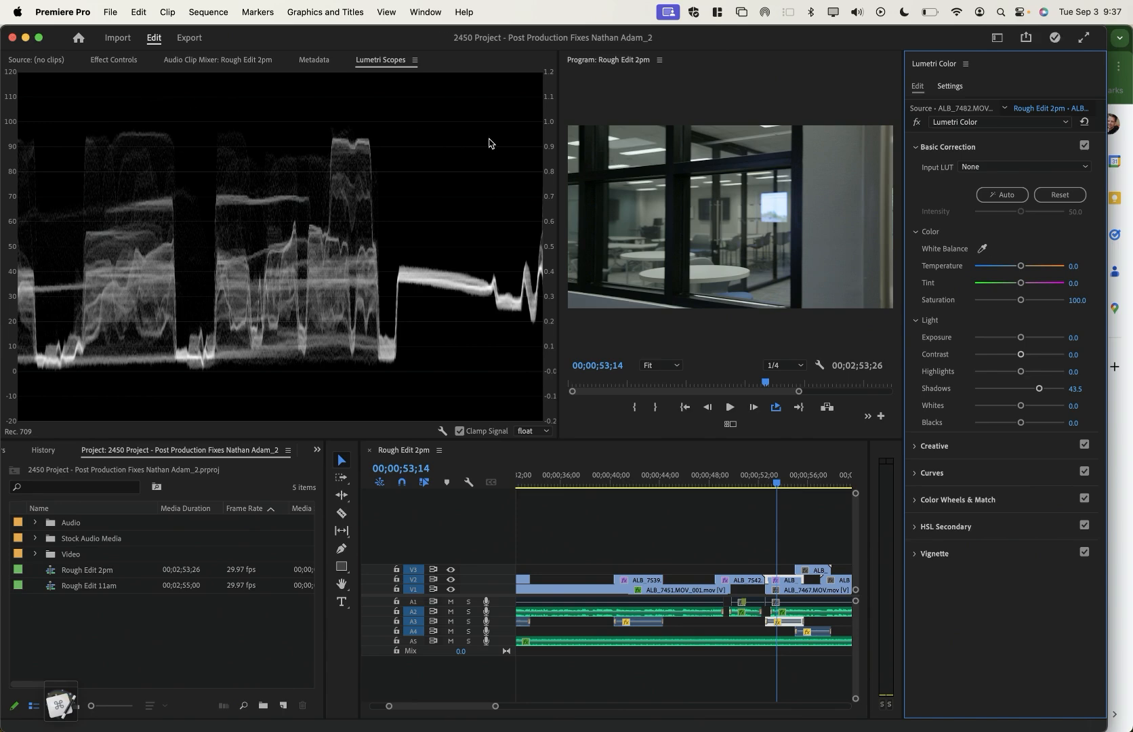
pyautogui.moveTo(1021, 339); pyautogui.dragTo(1023, 339)
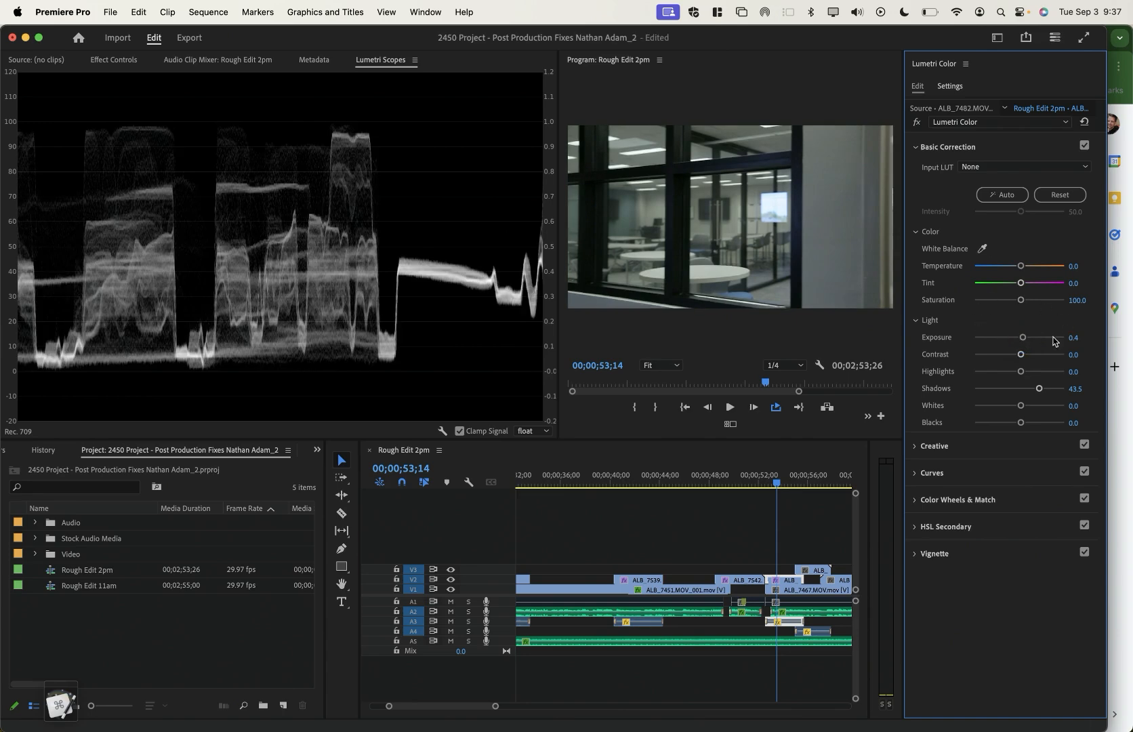
pyautogui.moveTo(1021, 372); pyautogui.dragTo(1013, 371)
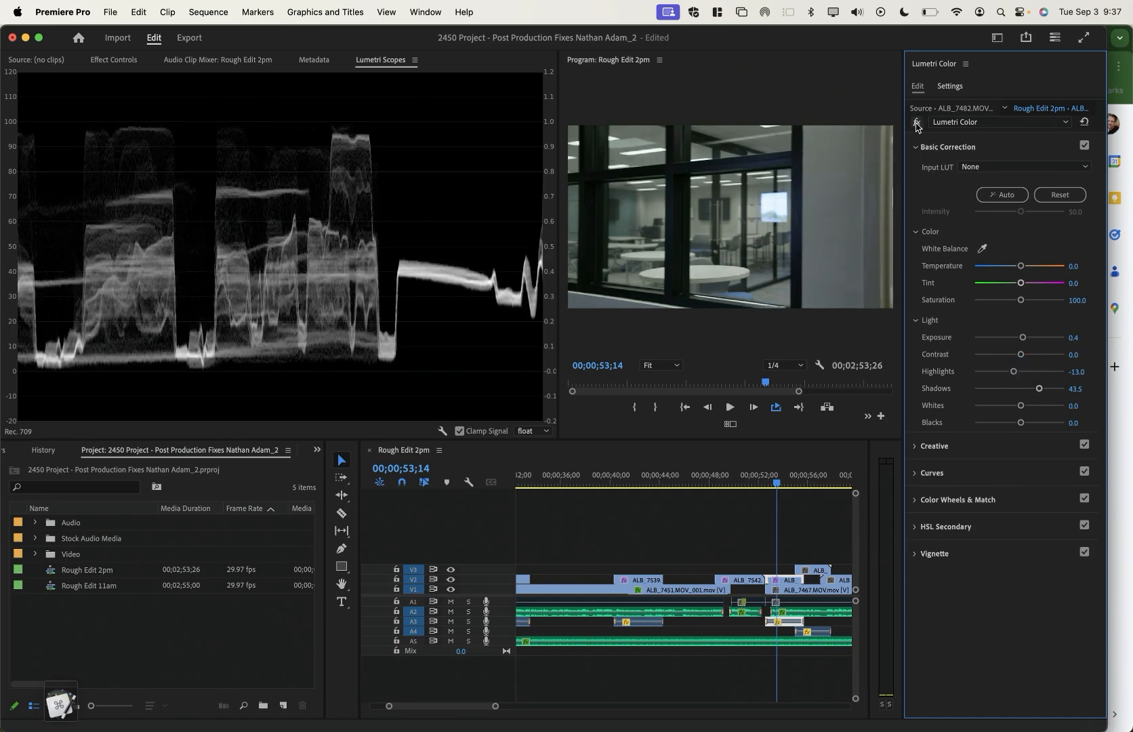
pyautogui.click(916, 123)
pyautogui.click(916, 122)
pyautogui.click(916, 123)
pyautogui.click(916, 123)
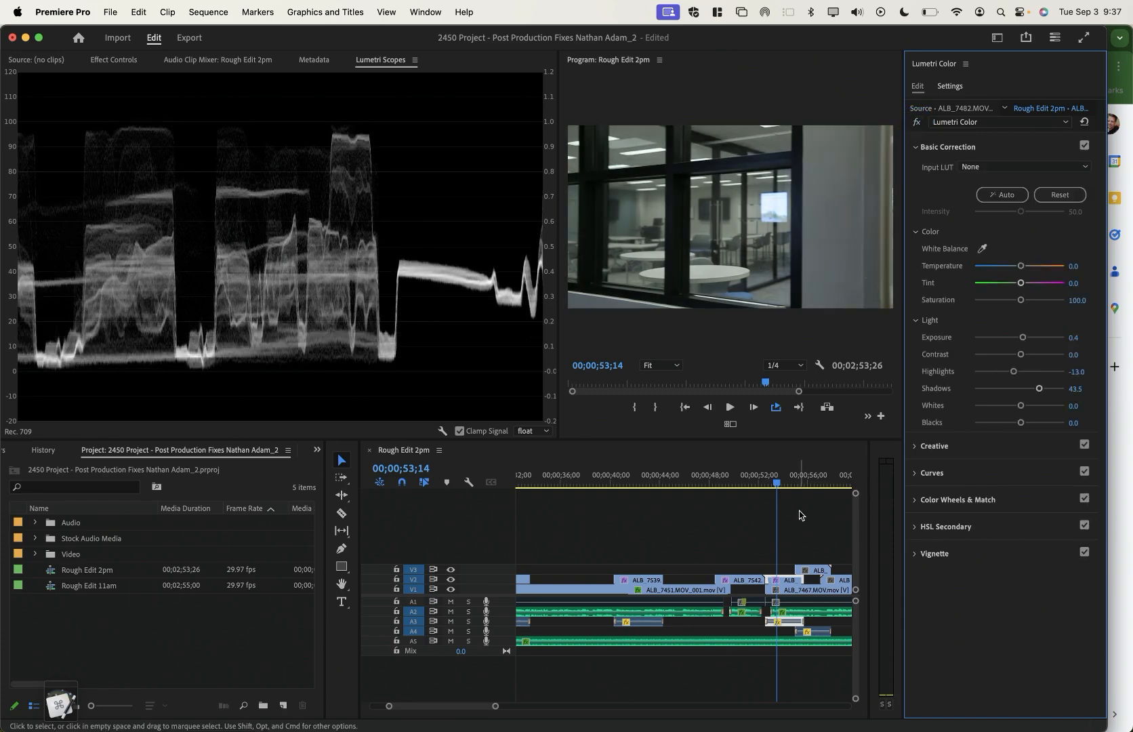
# Set Contrast to -60.9 on the ALB_7534 study room clip at 00;00;56;10 and toggle the correction to compare
pyautogui.scroll(-3, 801, 510)
pyautogui.click(733, 483)
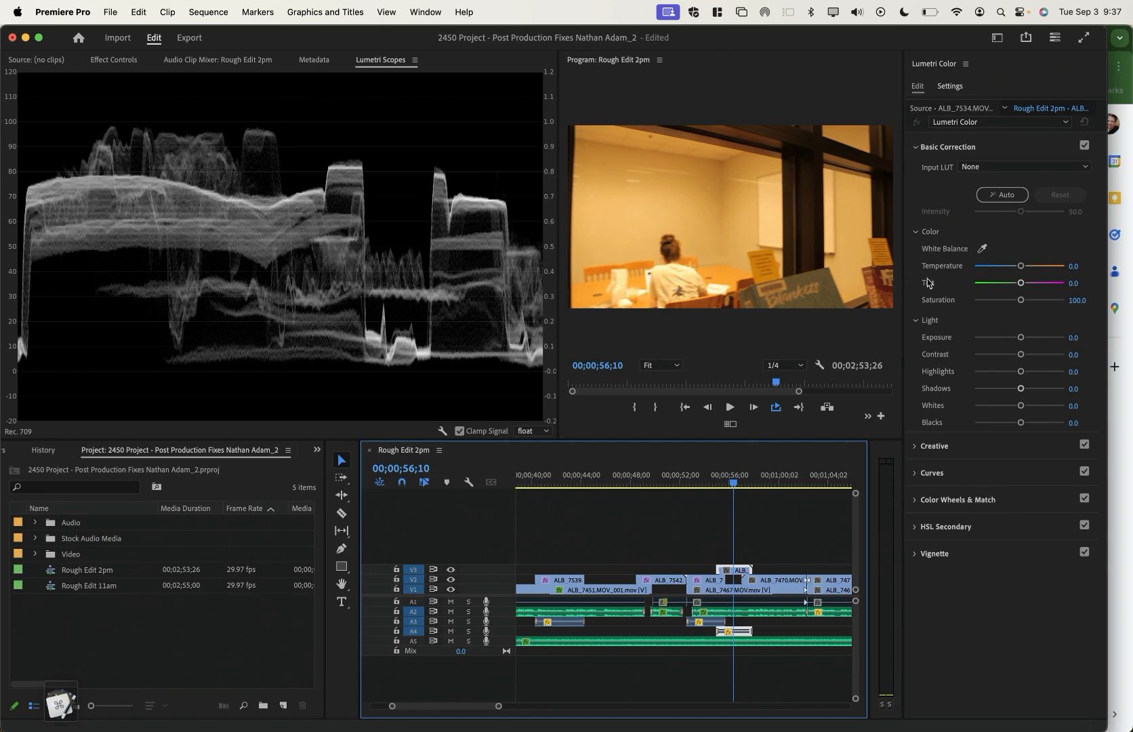
pyautogui.moveTo(1020, 355); pyautogui.dragTo(991, 357)
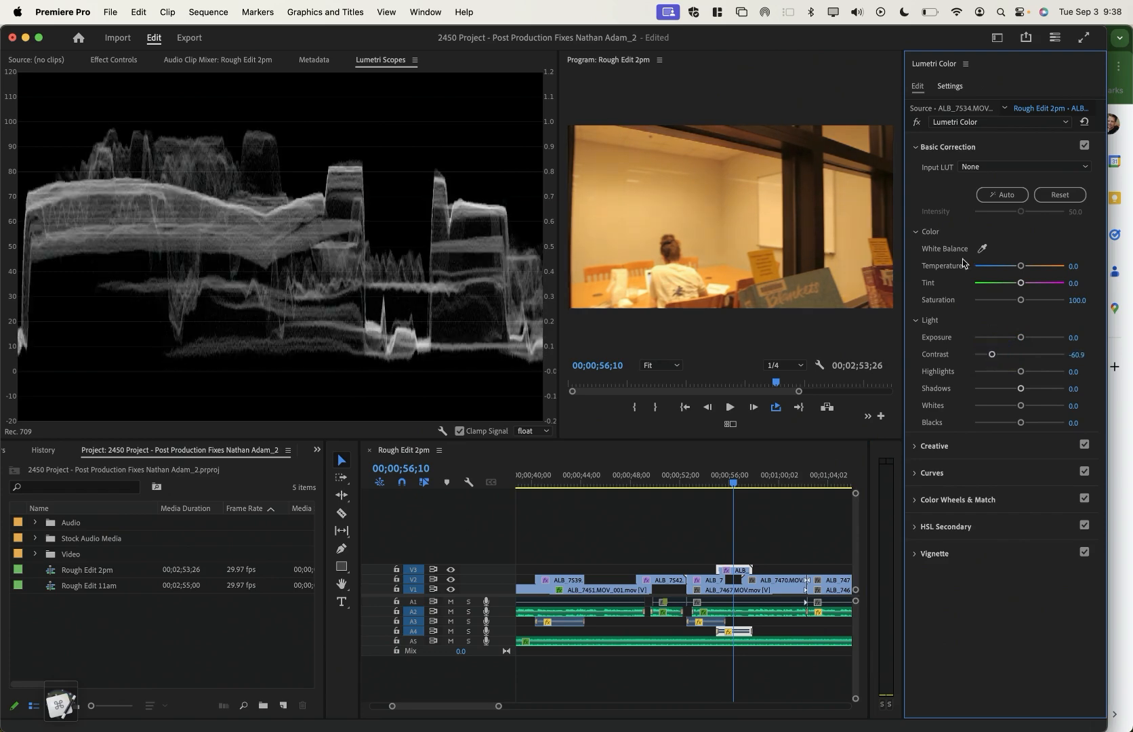
pyautogui.click(916, 122)
pyautogui.click(916, 122)
# Set Highlights to -43.5 and Whites to -20.3 on the ALB_7470 laptop clip at 00;01;00;20 and compare it with the adjoining ALB_7470 segment
pyautogui.click(786, 481)
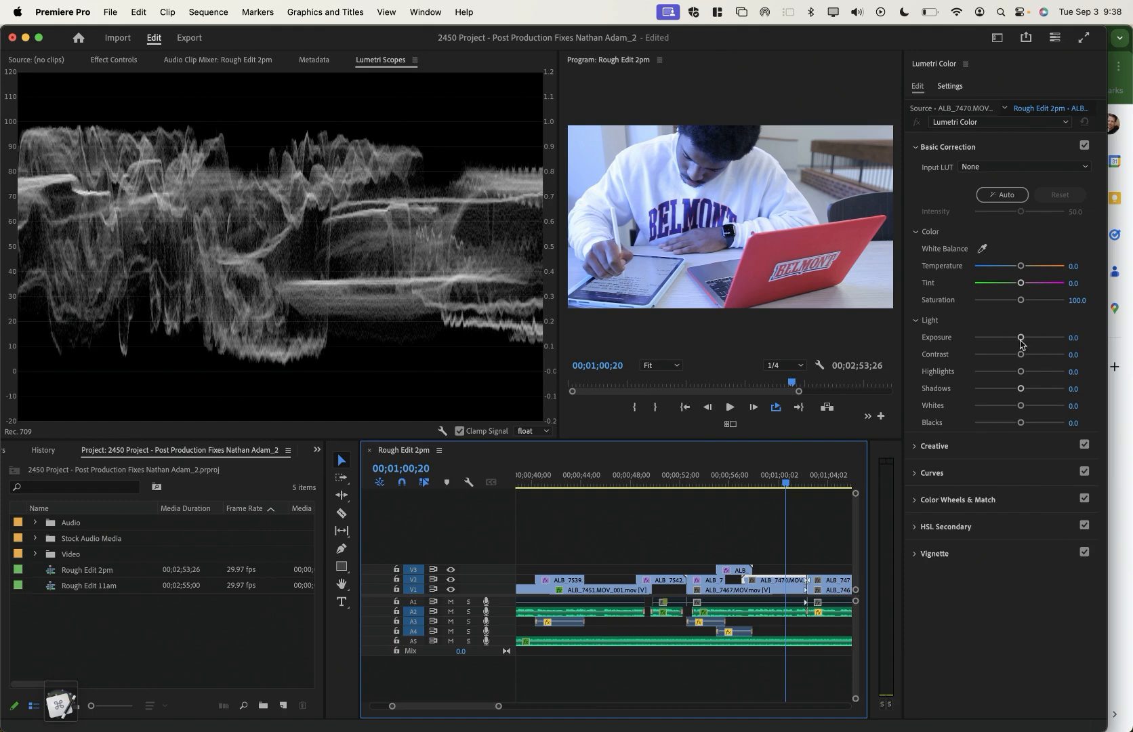
pyautogui.moveTo(1021, 373); pyautogui.dragTo(1009, 410)
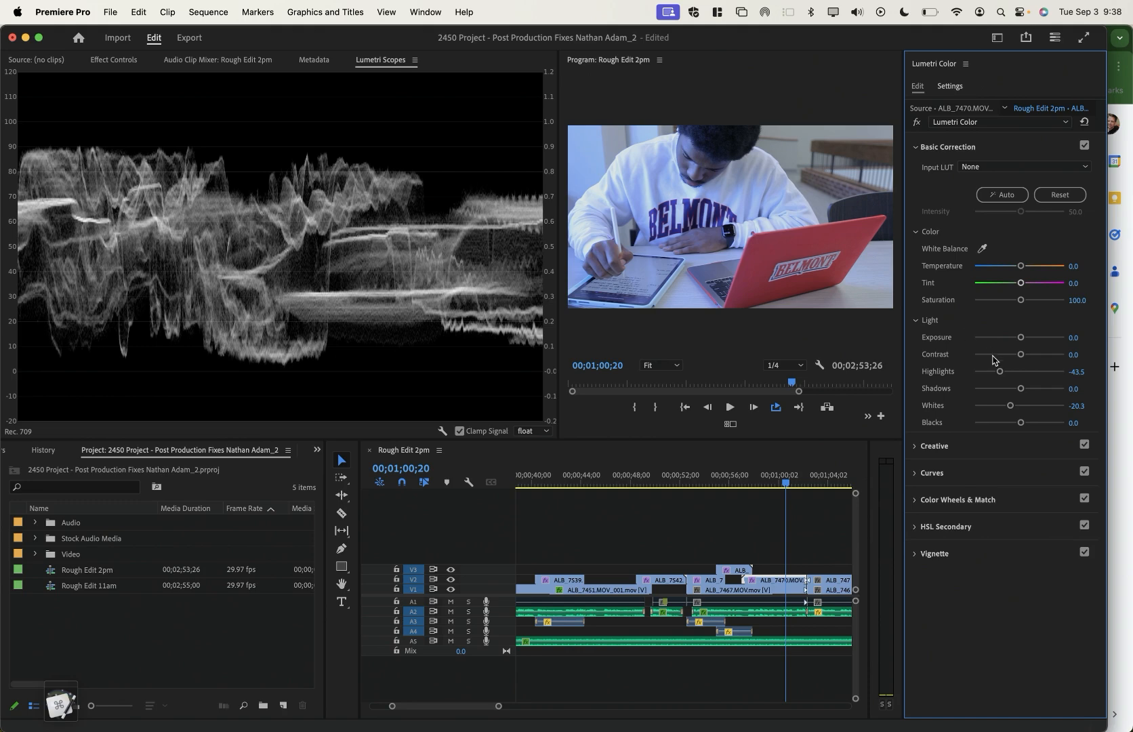
pyautogui.hscroll(5, 804, 516)
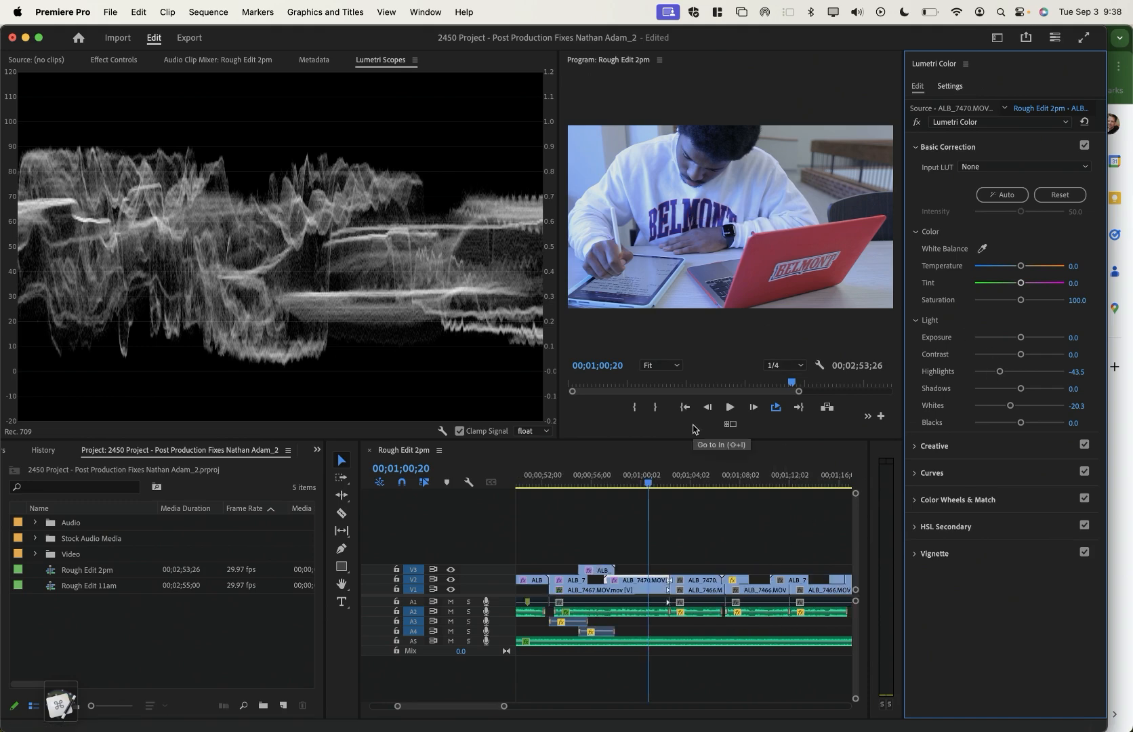
pyautogui.moveTo(698, 476)
pyautogui.mouseDown()
pyautogui.moveTo(660, 483)
pyautogui.moveTo(679, 483)
pyautogui.mouseUp()
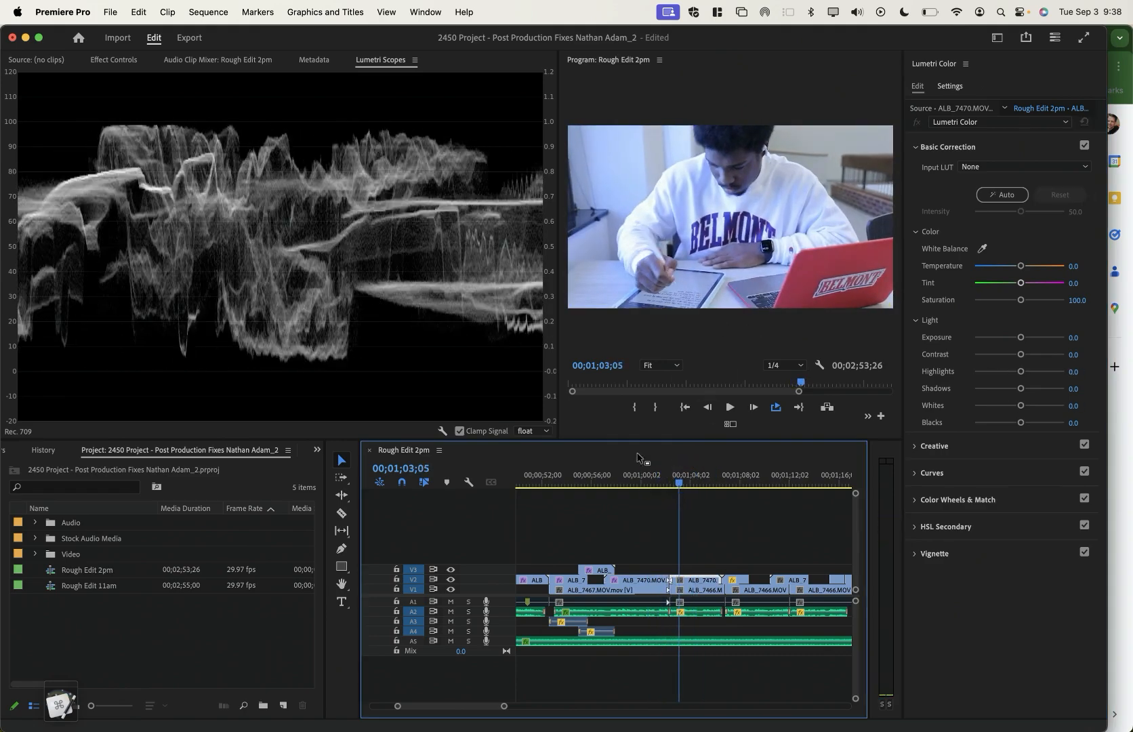
pyautogui.click(639, 478)
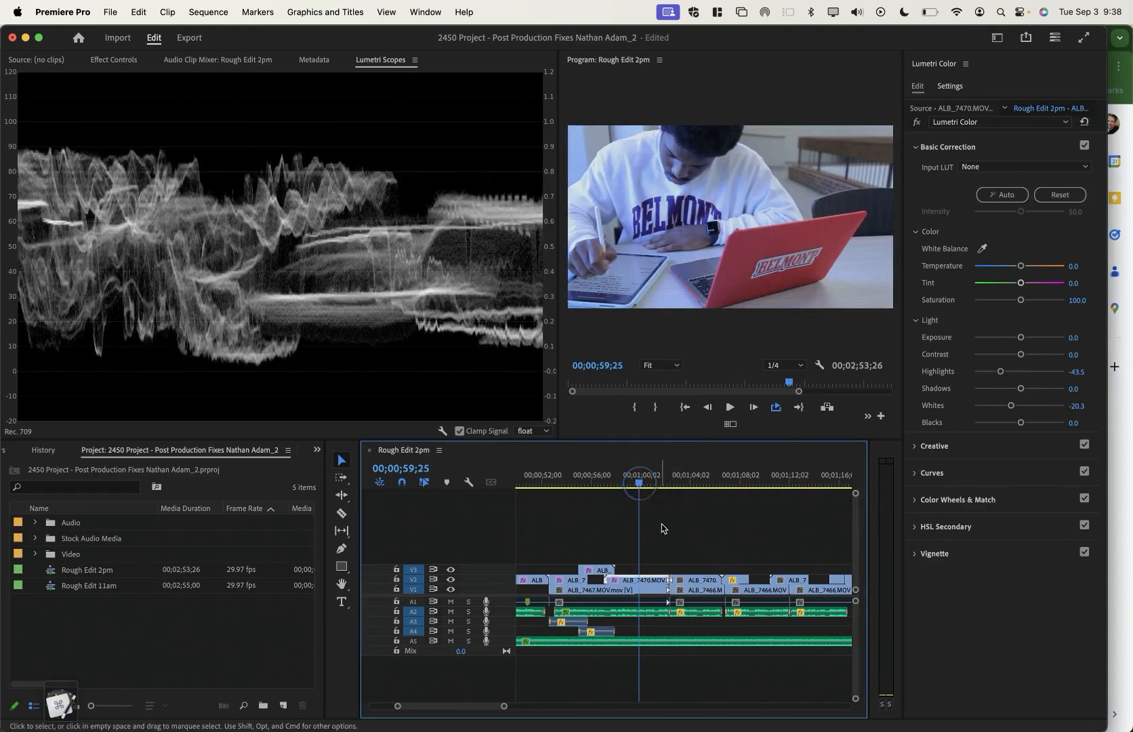
# Join the through edit between the two adjacent ALB_7470 clips on V2, check the joined clip, and undo the join
pyautogui.click(671, 580)
pyautogui.press('=')
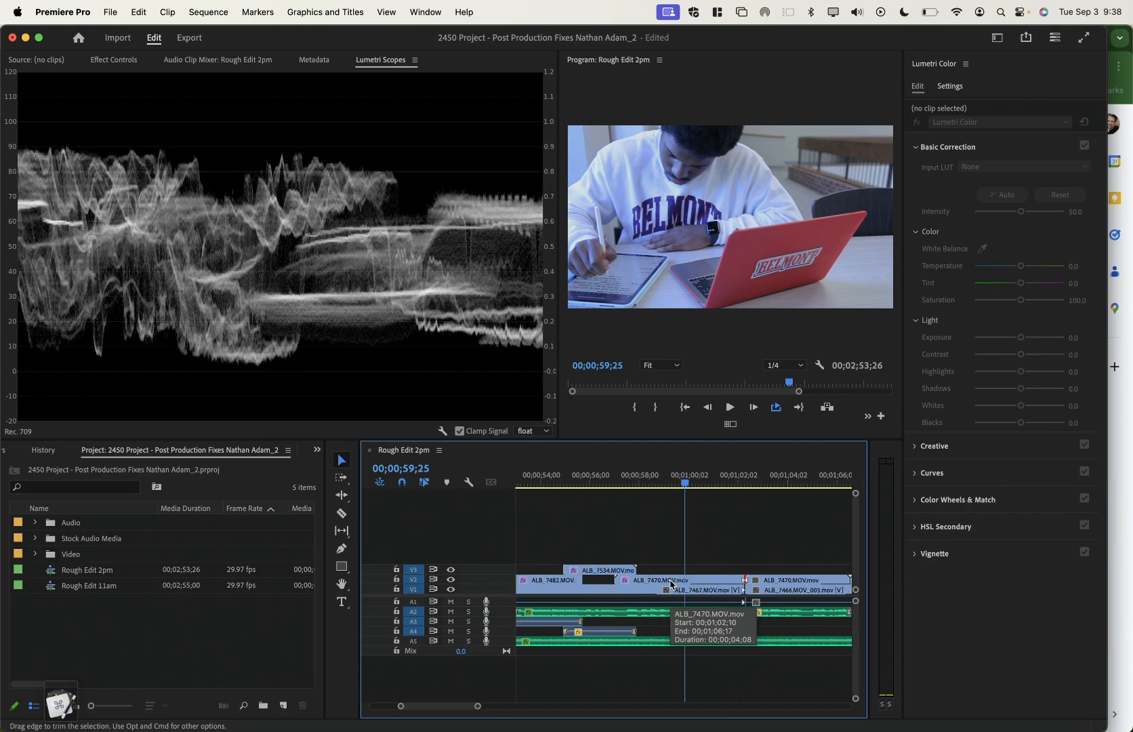
pyautogui.hotkey('shift', '=')
pyautogui.hscroll(3, 683, 502)
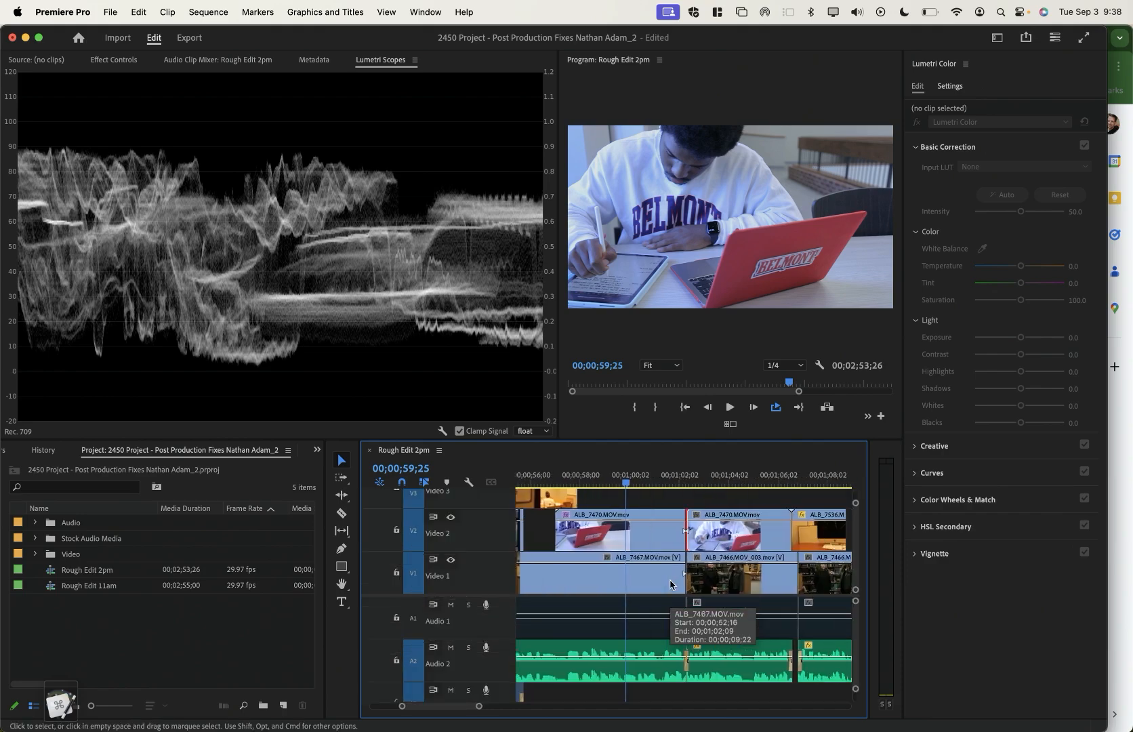
pyautogui.moveTo(637, 476)
pyautogui.mouseDown()
pyautogui.moveTo(722, 476)
pyautogui.moveTo(631, 478)
pyautogui.mouseUp()
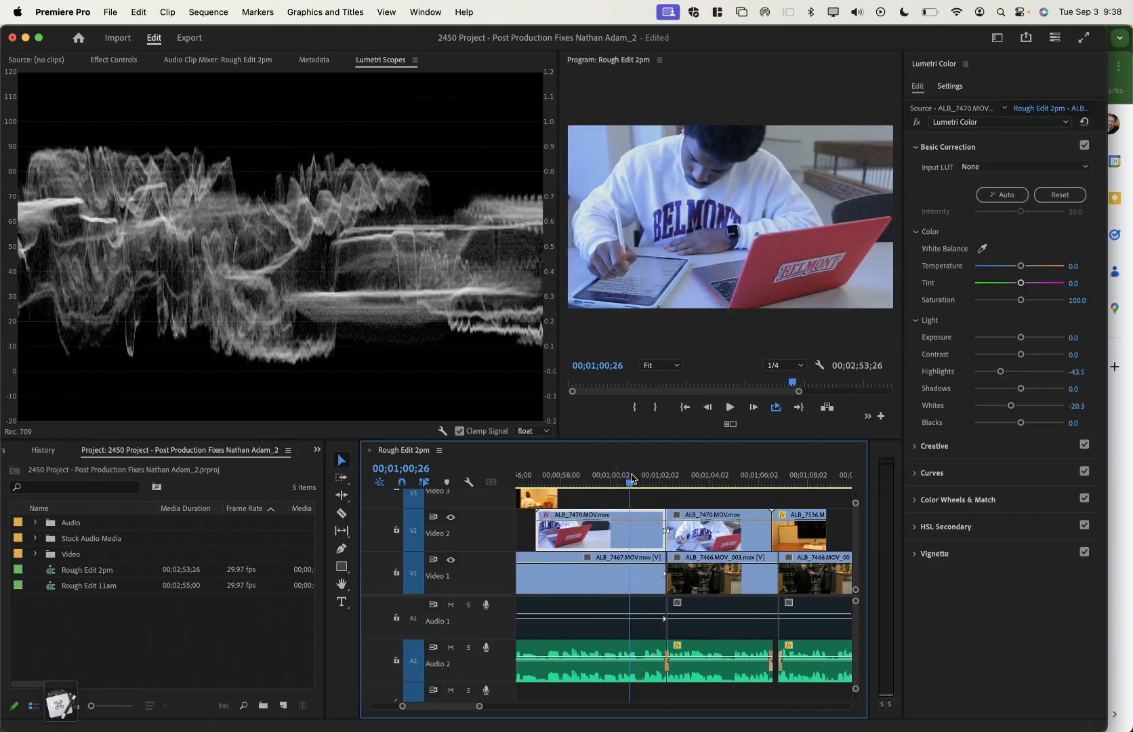
pyautogui.click(668, 531)
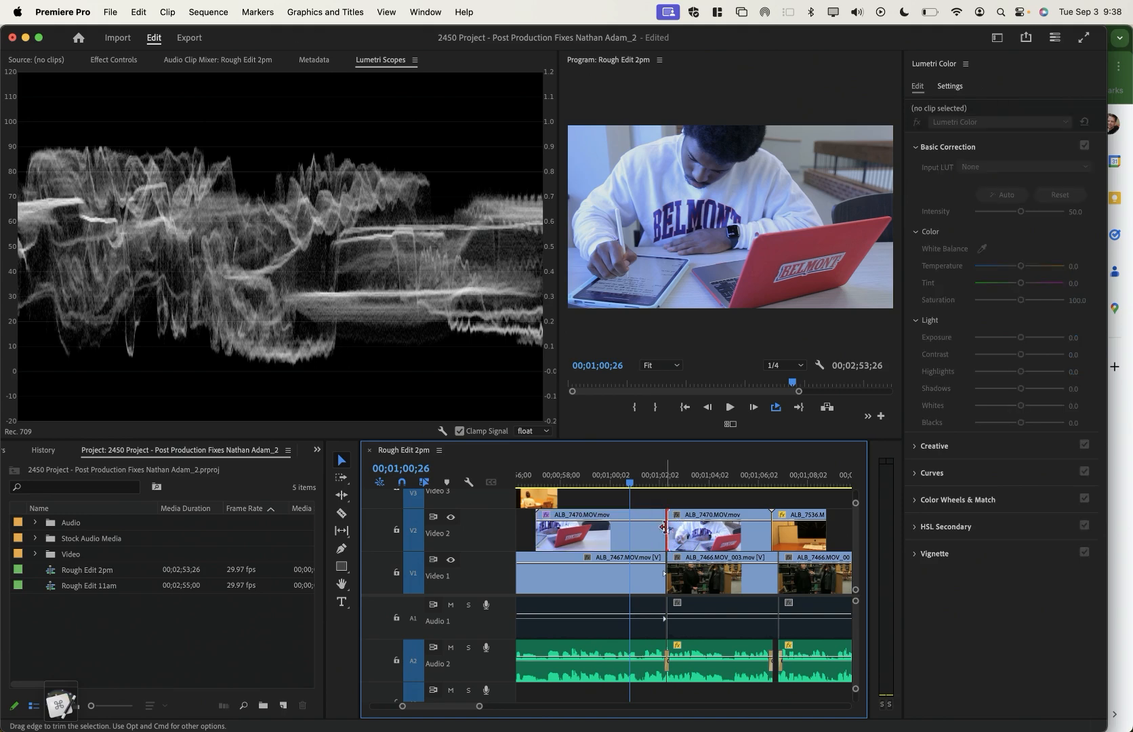
pyautogui.rightClick(668, 529)
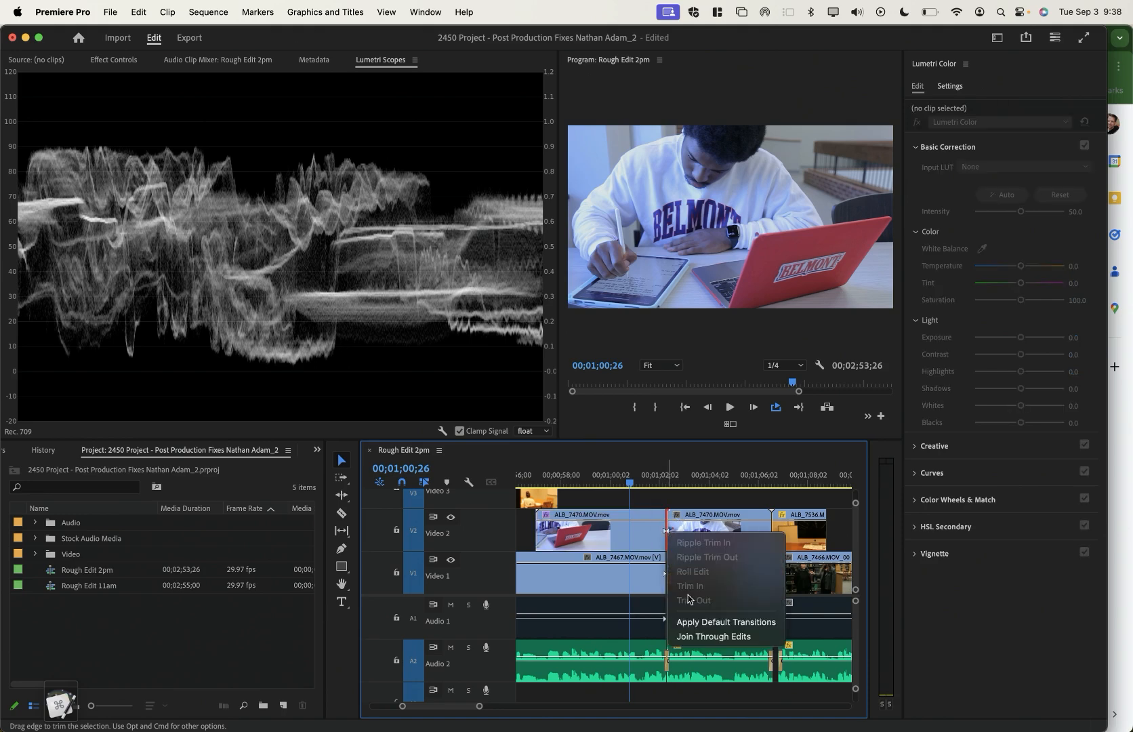
pyautogui.click(698, 636)
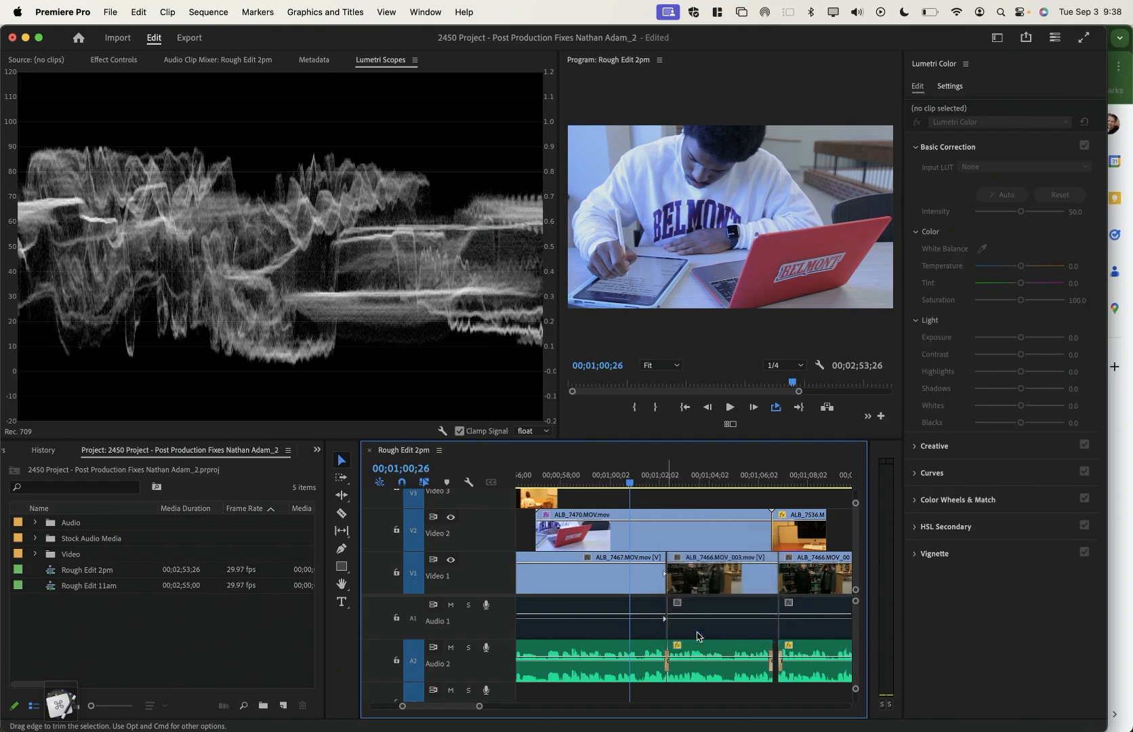
pyautogui.moveTo(640, 478)
pyautogui.mouseDown()
pyautogui.moveTo(686, 481)
pyautogui.moveTo(652, 480)
pyautogui.mouseUp()
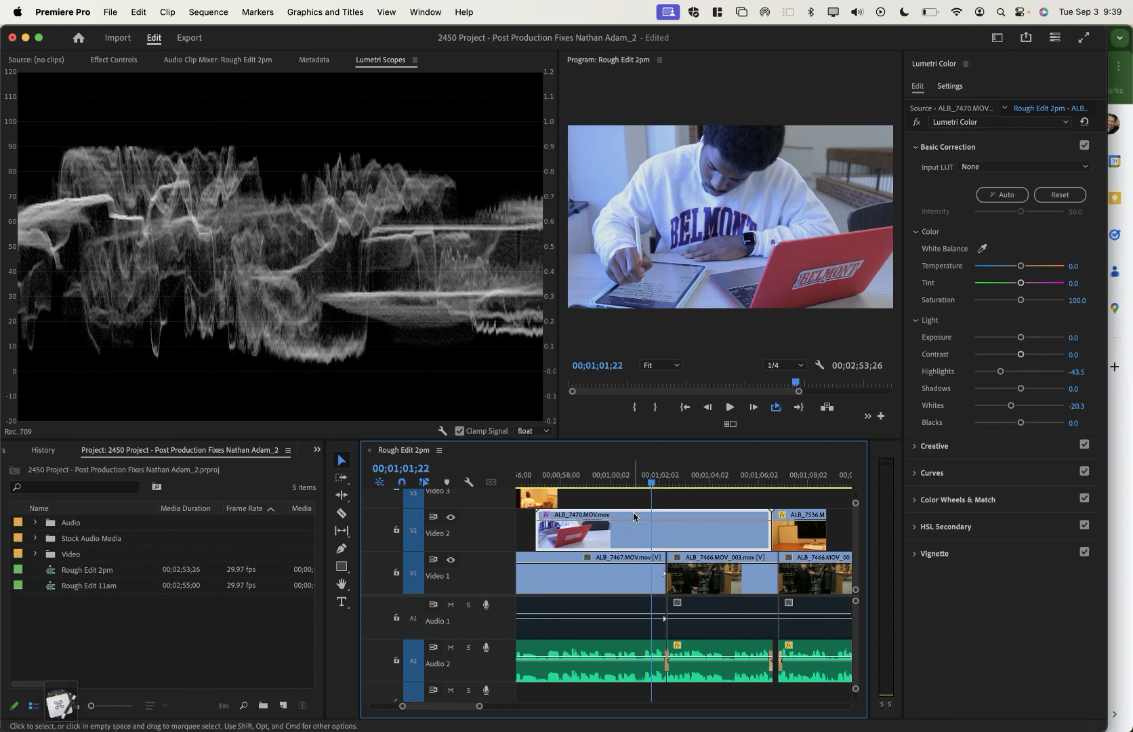
pyautogui.press('super+z')
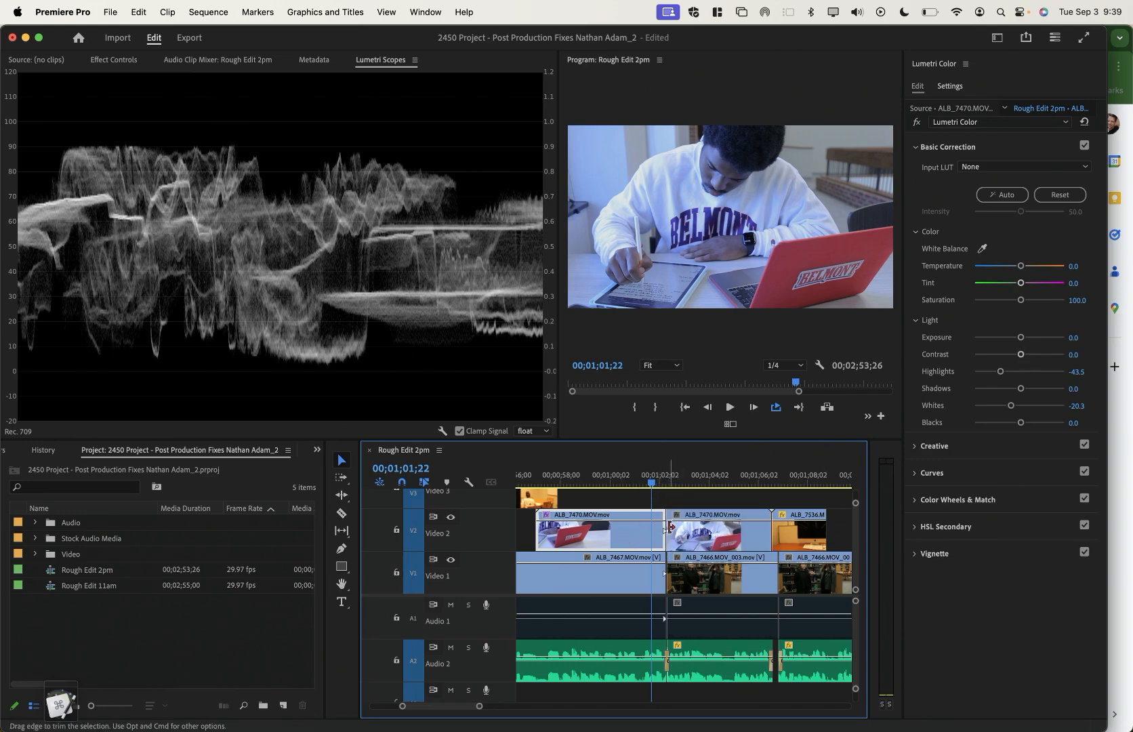
# Delete the through edit between the two ALB_7470 clips on V2 so the first clip's correction covers both
pyautogui.click(669, 527)
pyautogui.press('Delete')
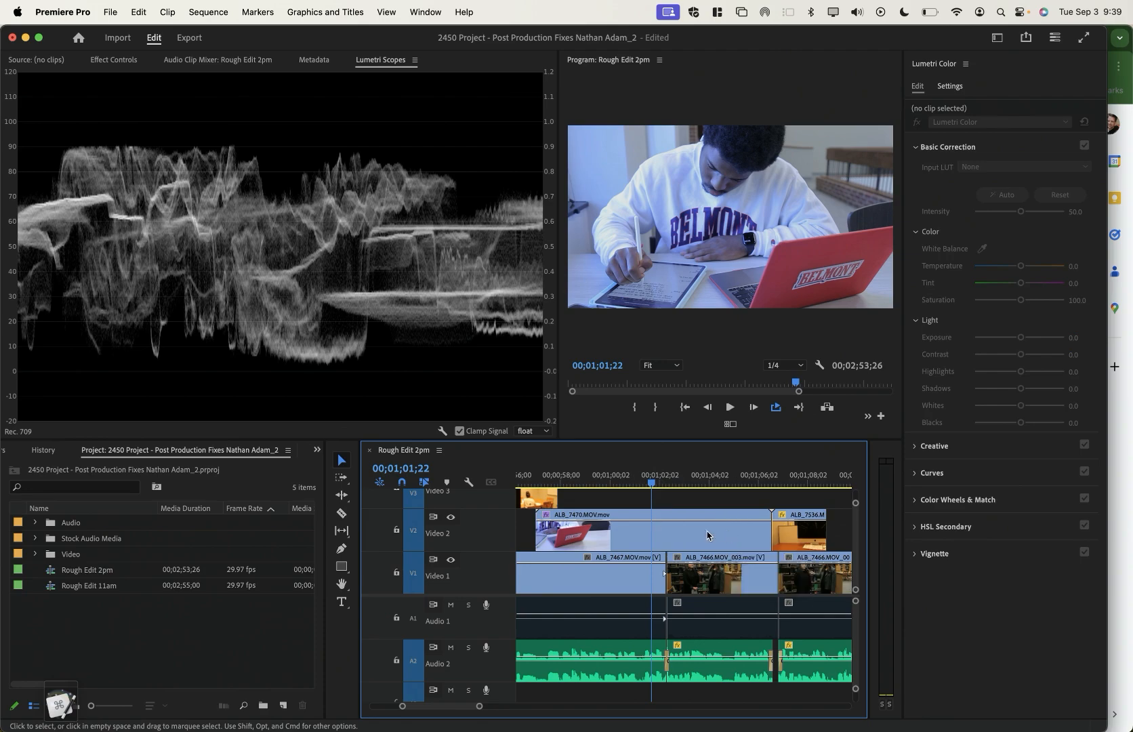
# Set Contrast to -91.3 and Shadows to 31.9 on the ALB_7536 computer desk clip at 00;01;07;18
pyautogui.click(699, 482)
pyautogui.hscroll(3, 699, 482)
pyautogui.click(679, 482)
pyautogui.moveTo(680, 482); pyautogui.dragTo(682, 482)
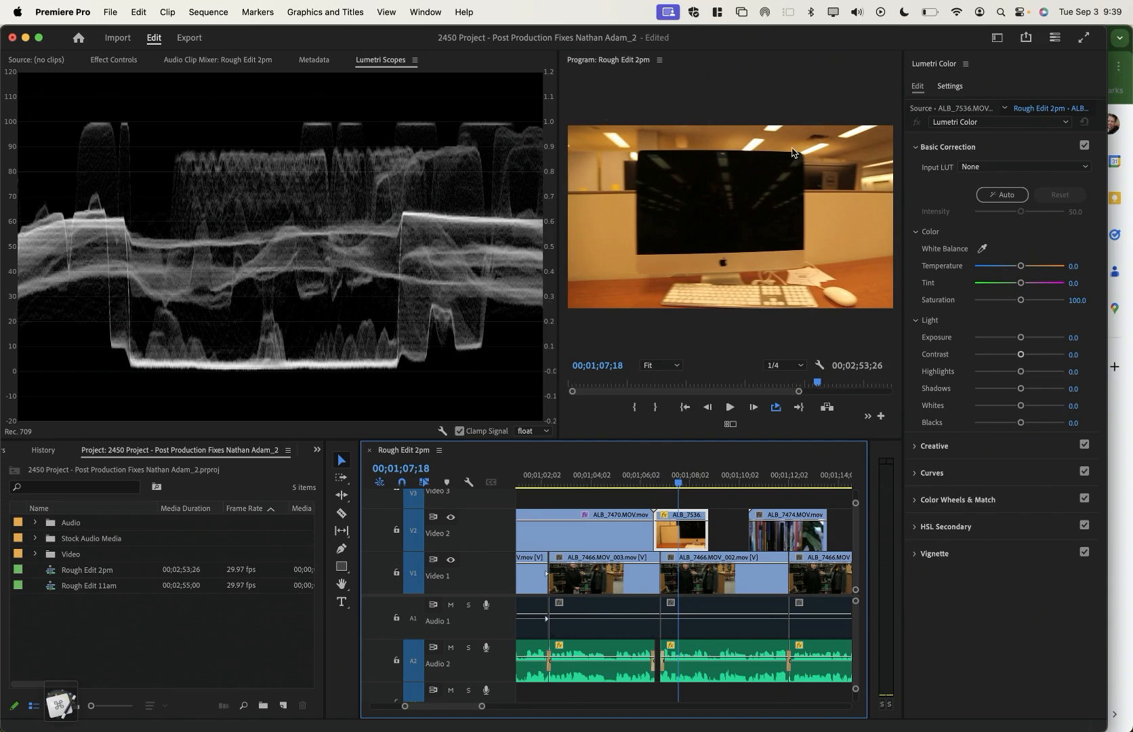
pyautogui.moveTo(1021, 355); pyautogui.dragTo(977, 359)
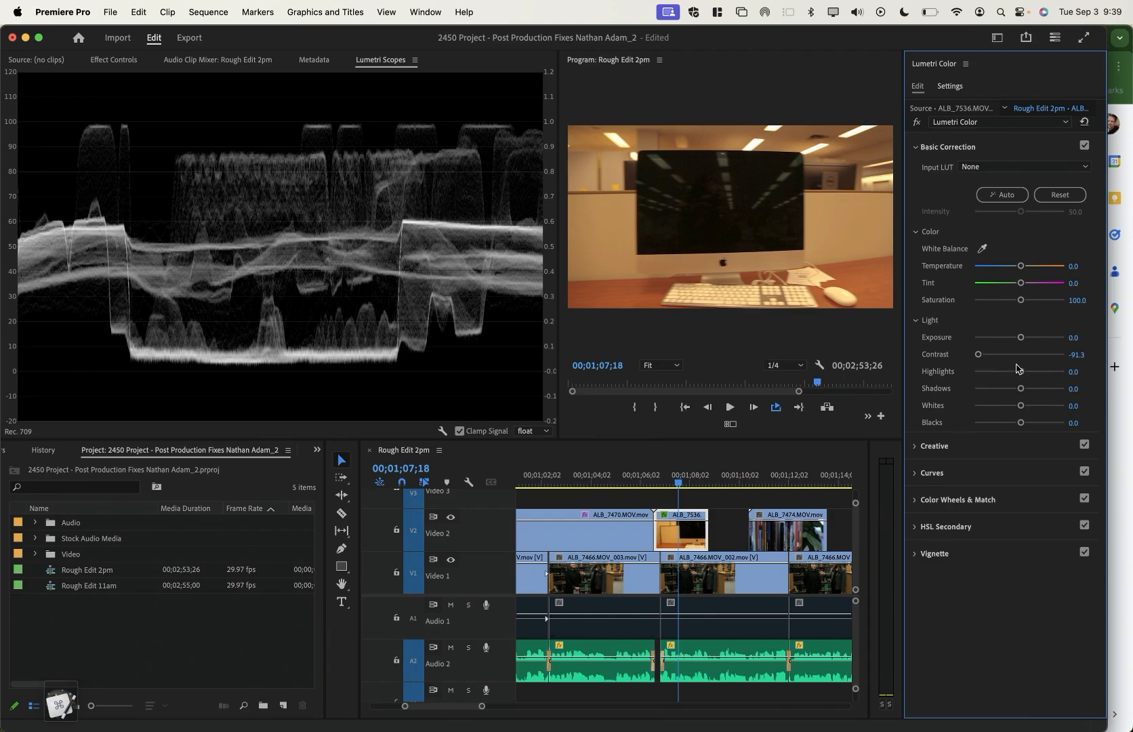
pyautogui.moveTo(1020, 389); pyautogui.dragTo(1033, 388)
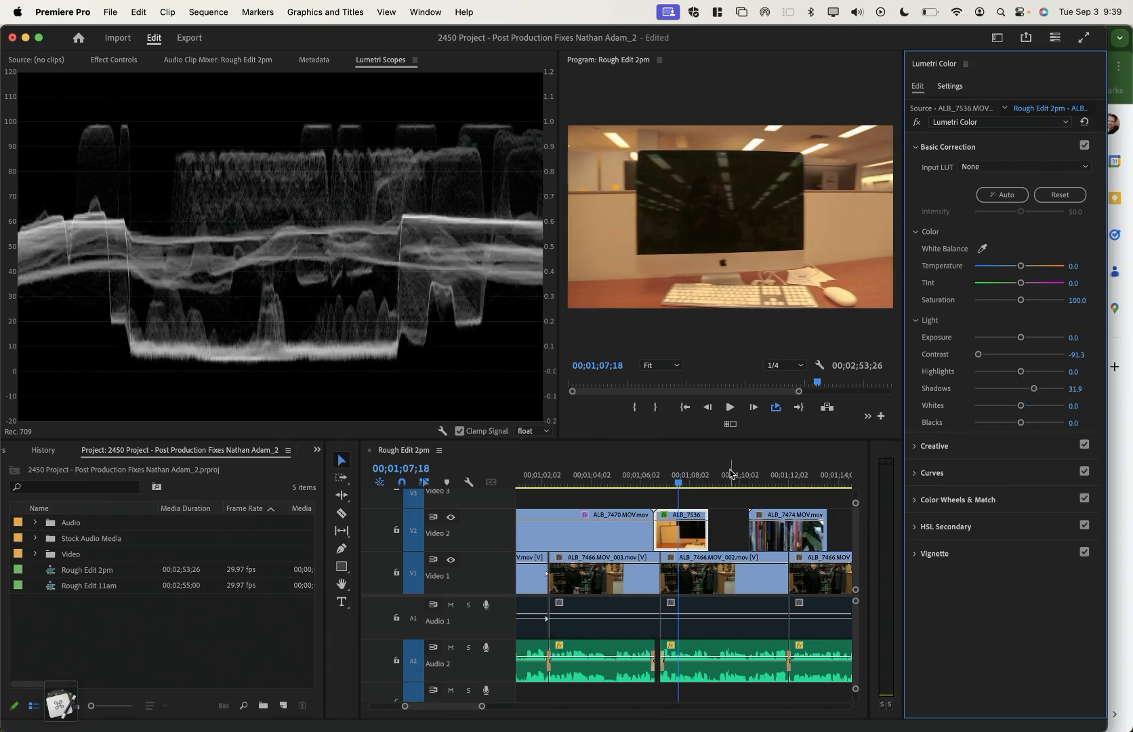
# Set Shadows to 66.7, Blacks to 0.8 and Contrast to -31.9 on the ALB_7474 bookshelf clip at 00;01;11;12
pyautogui.click(776, 479)
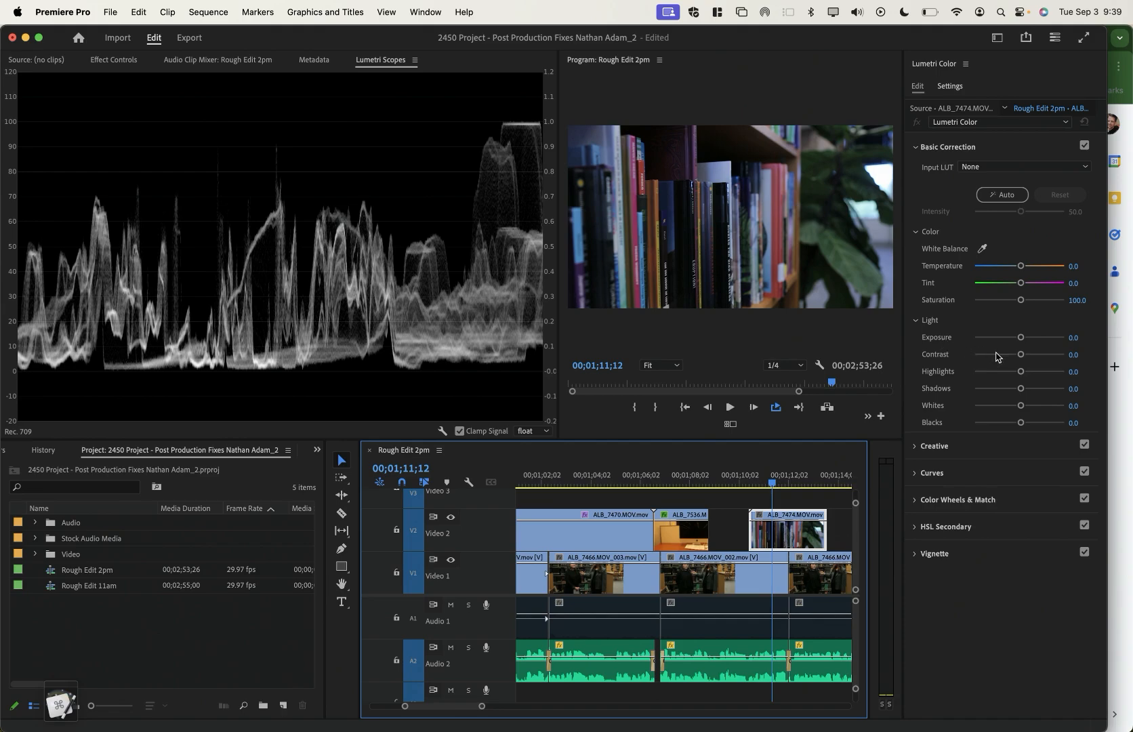
pyautogui.moveTo(1020, 388); pyautogui.dragTo(1019, 422)
pyautogui.click(1072, 422)
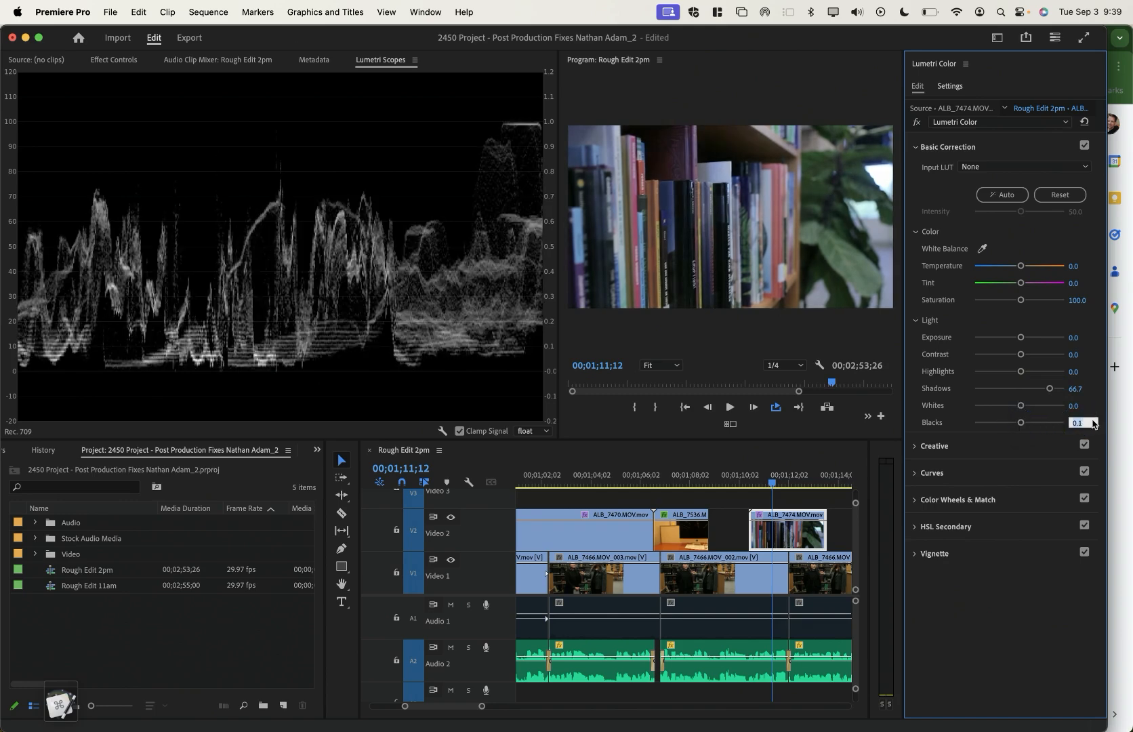
pyautogui.press('Up')
pyautogui.press('Up')
pyautogui.press('Up')
pyautogui.press('Up')
pyautogui.press('Up')
pyautogui.press('Up')
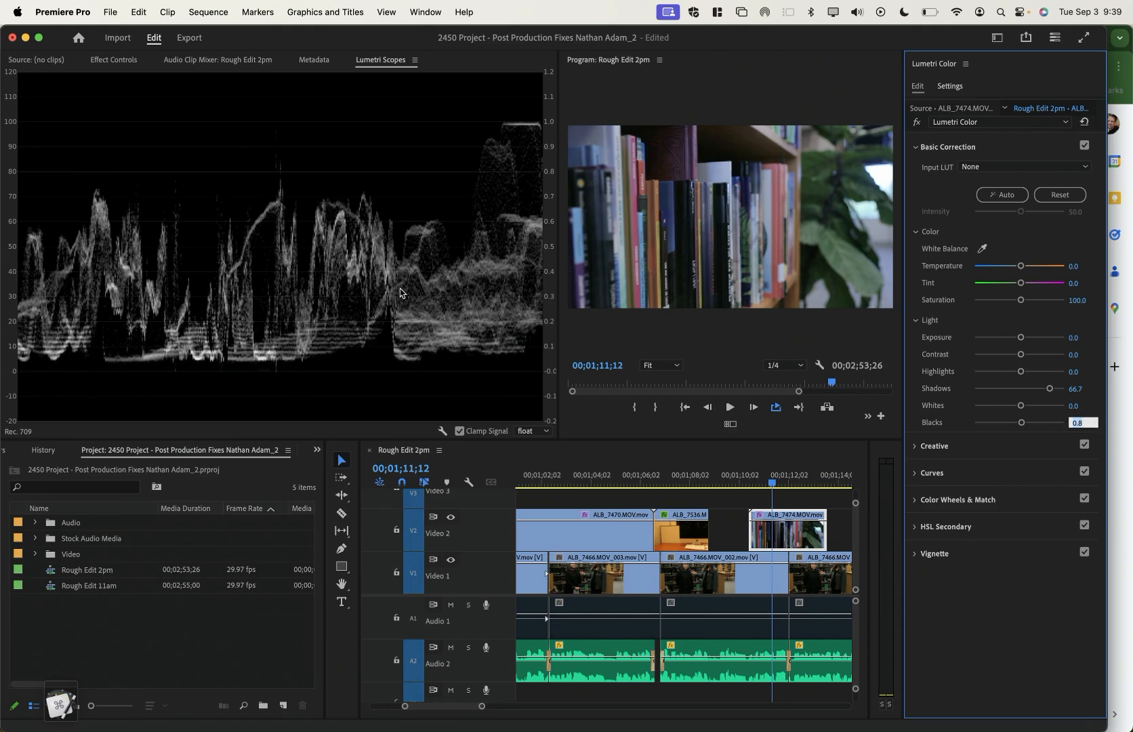
pyautogui.press('Return')
pyautogui.moveTo(1021, 355); pyautogui.dragTo(1004, 357)
# Set Contrast to -49.3 on the ALB_7541 orange book spines clip at 00;01;15;26
pyautogui.hscroll(5, 707, 483)
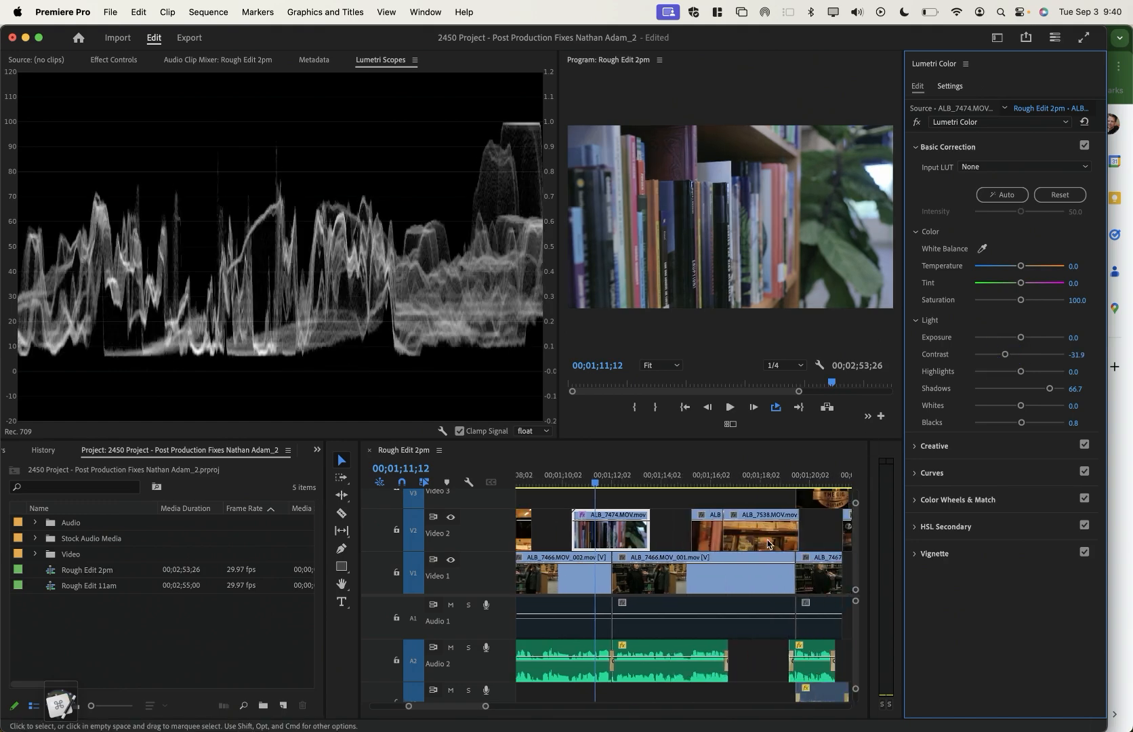
pyautogui.click(707, 482)
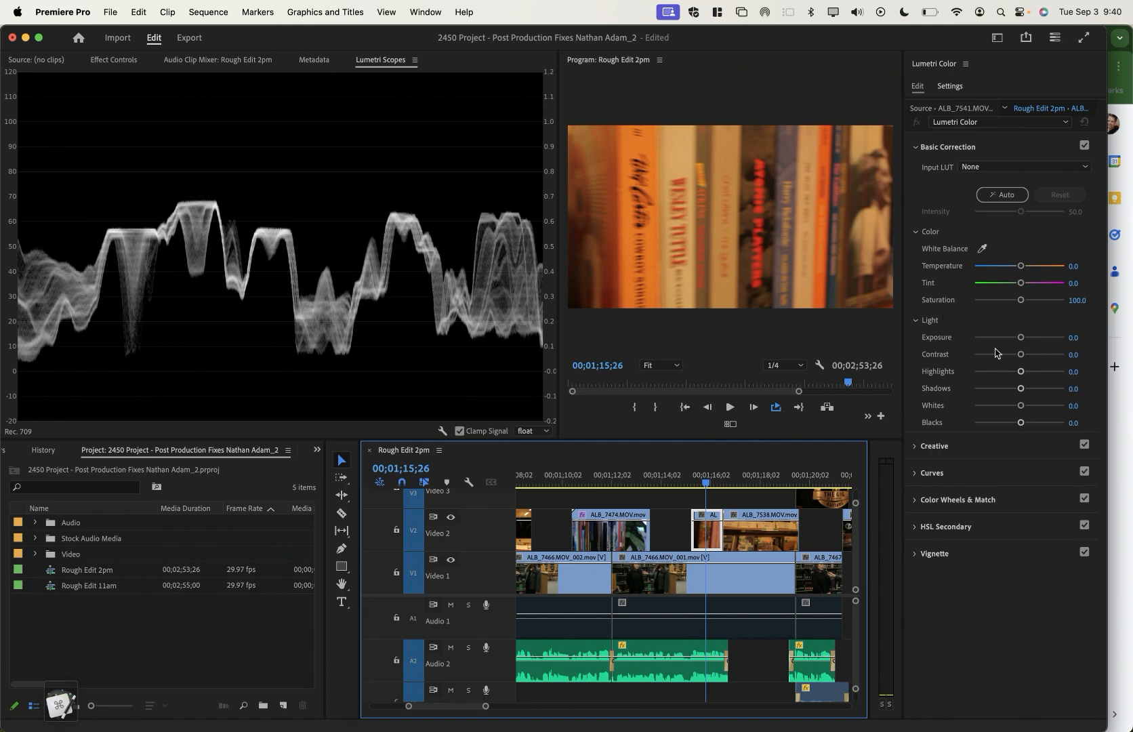
pyautogui.moveTo(1021, 355); pyautogui.dragTo(997, 355)
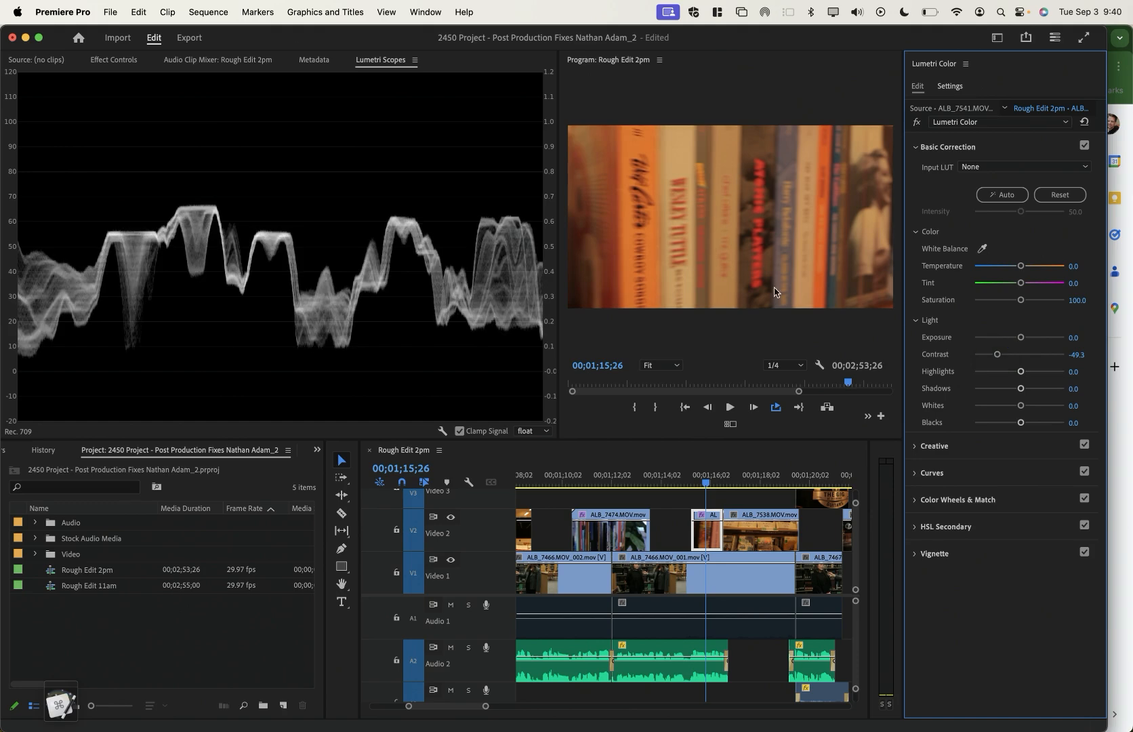
# Set Shadows to 53.6 and Contrast to -13.0 on the ALB_7538 documentary shelf clip at 00;01;17;11
pyautogui.click(743, 476)
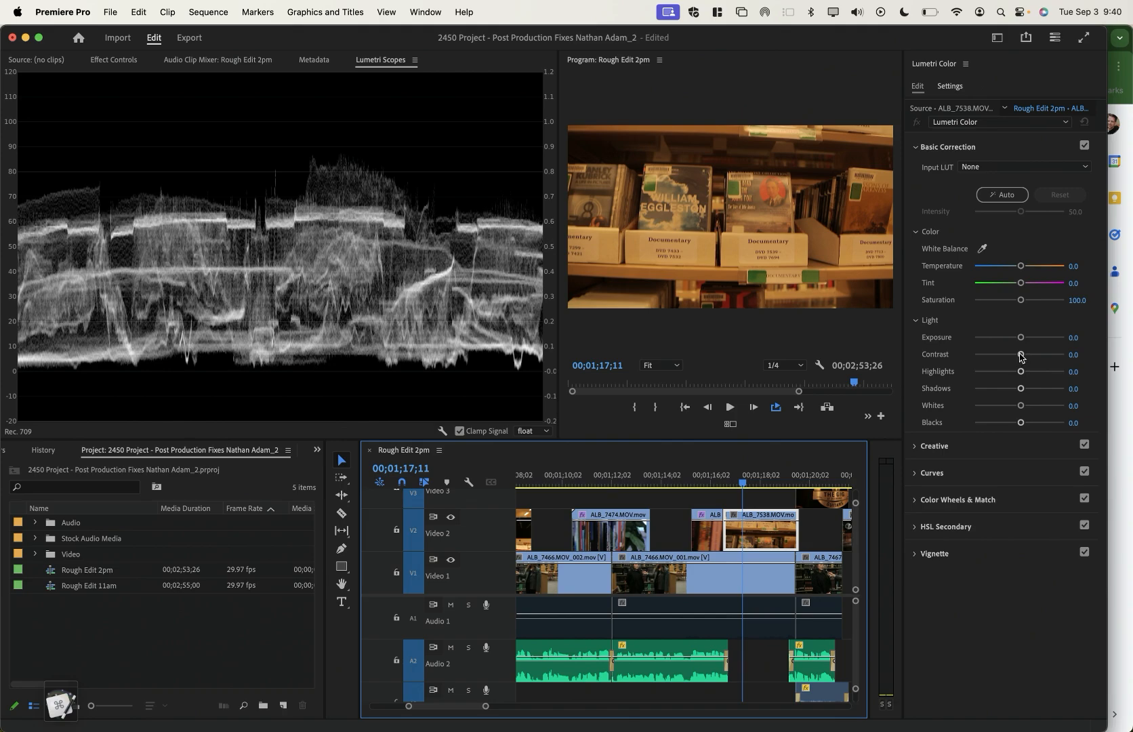
pyautogui.moveTo(1021, 390); pyautogui.dragTo(1014, 357)
# Set Exposure to 1.3, Contrast to -81.2 and Shadows to 56.5 on the ALB_7518 guitar logo clip at 00;01;20;18
pyautogui.hscroll(3, 678, 542)
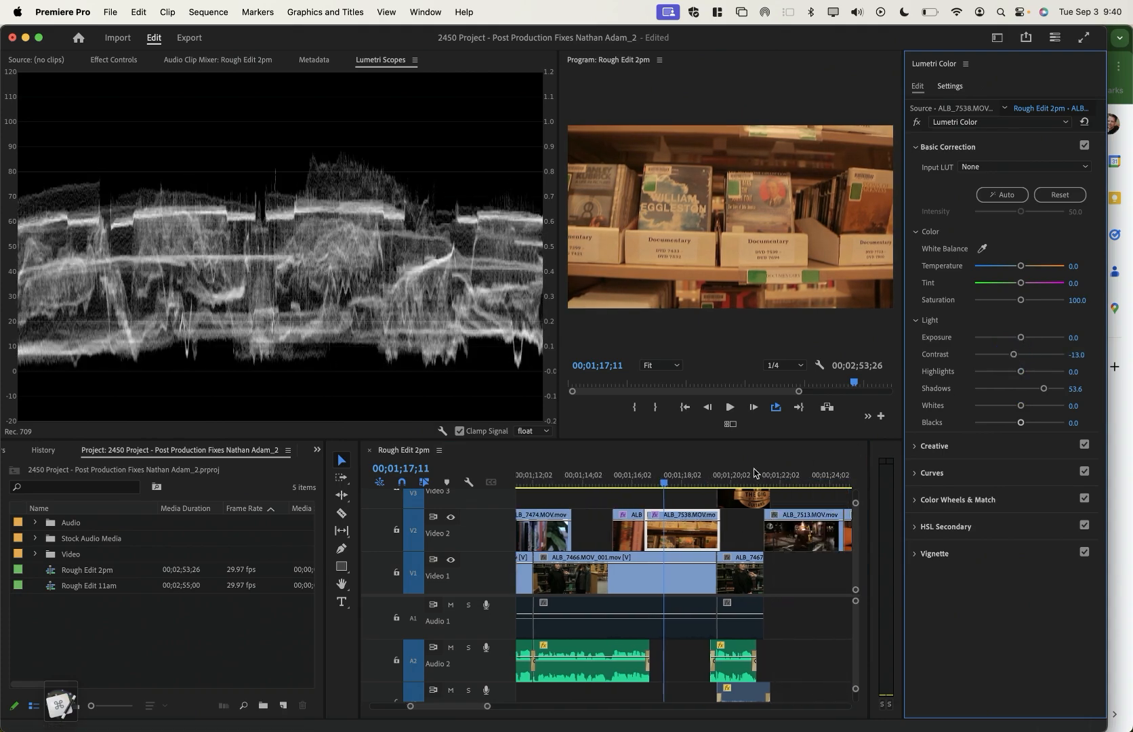
pyautogui.click(746, 481)
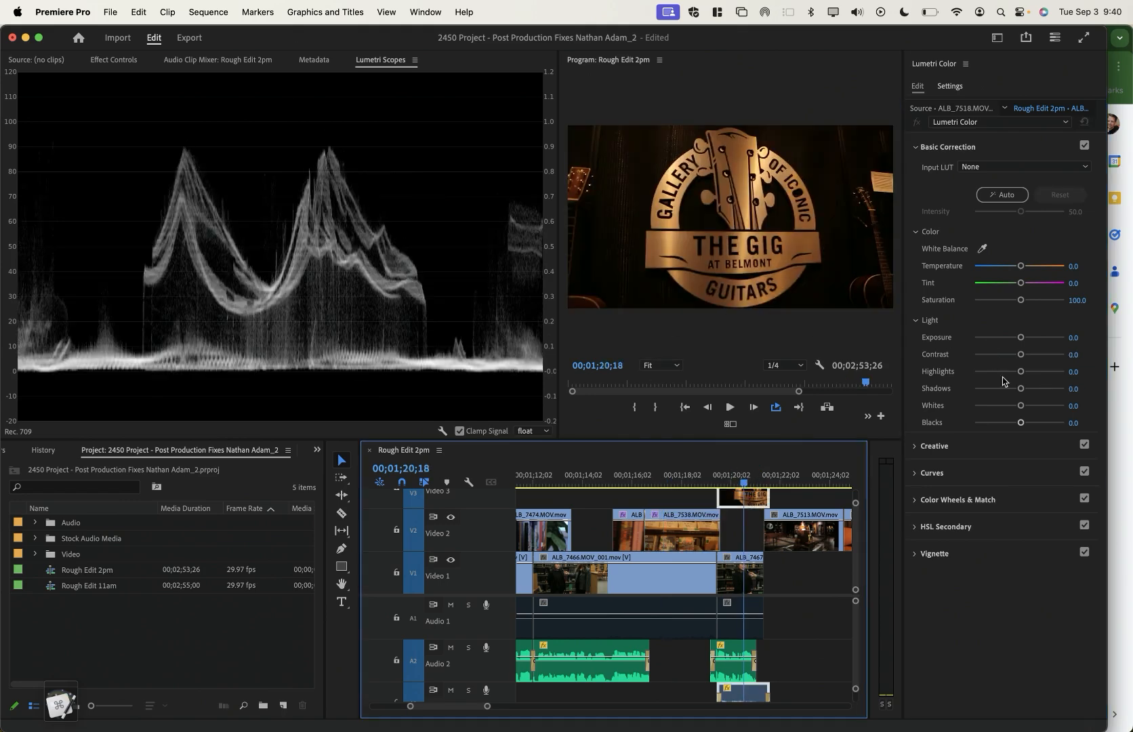
pyautogui.moveTo(1021, 338); pyautogui.dragTo(1042, 390)
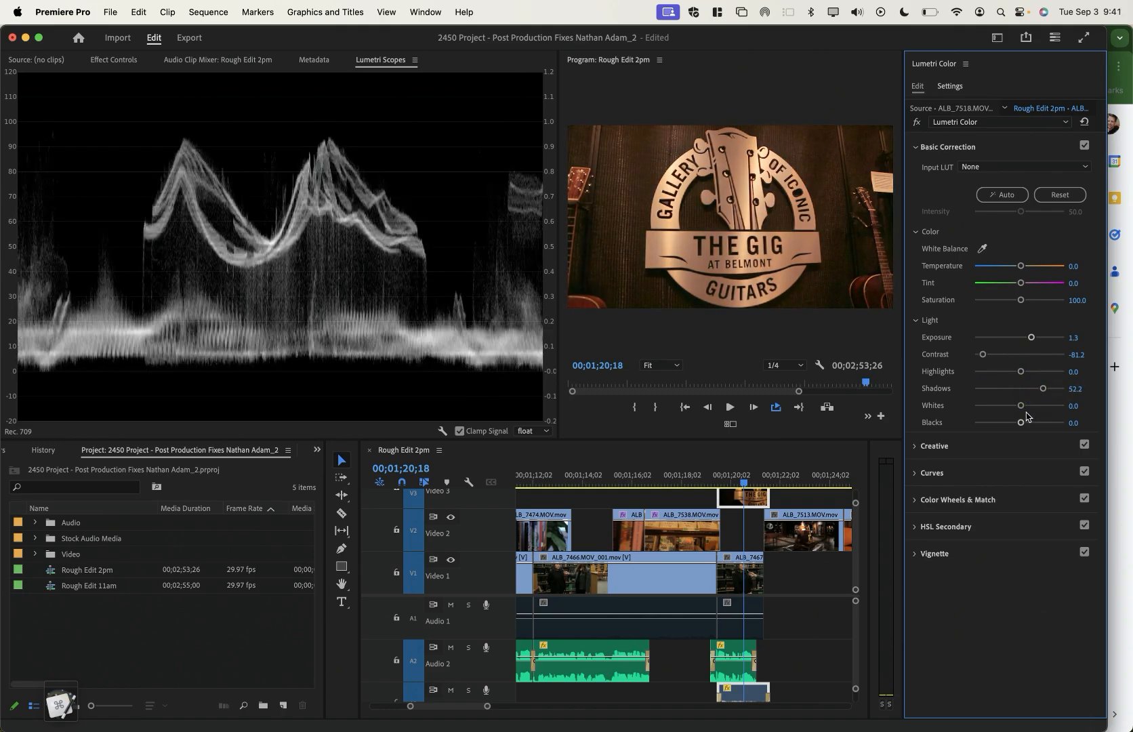
pyautogui.moveTo(1047, 390); pyautogui.dragTo(1045, 389)
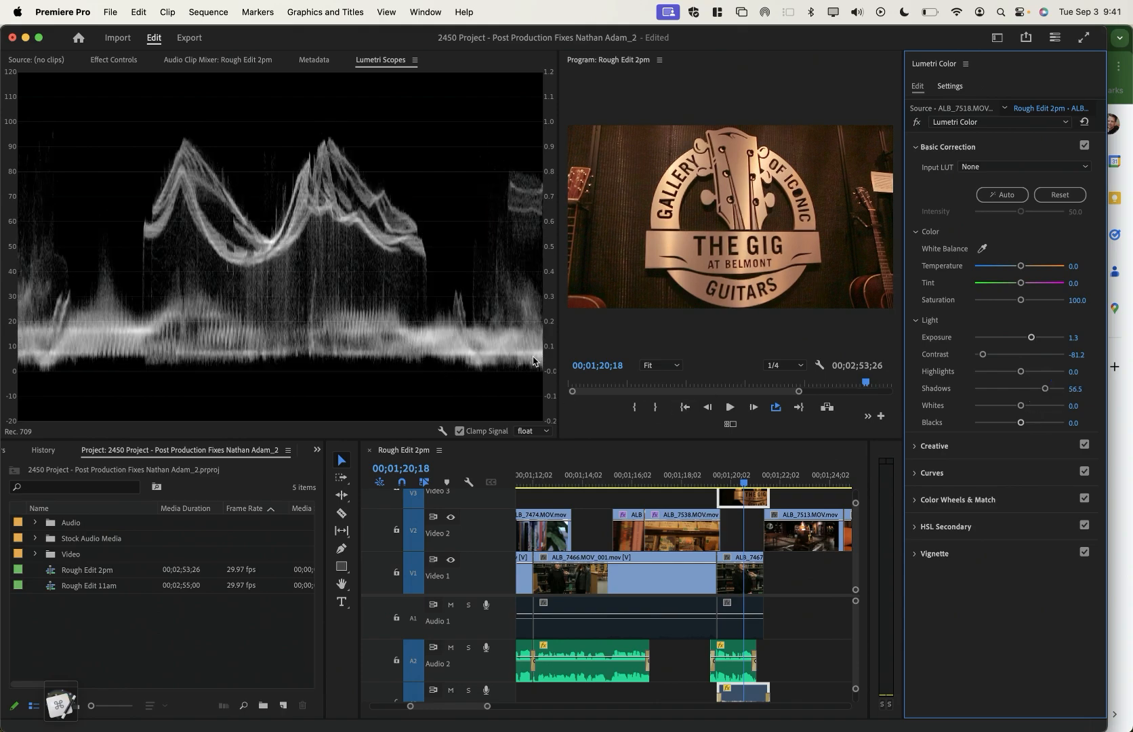
# Set Blacks to 0.2 on the guitar logo clip and compare the picture with the Lumetri correction bypassed and restored
pyautogui.click(1073, 422)
pyautogui.press('Up')
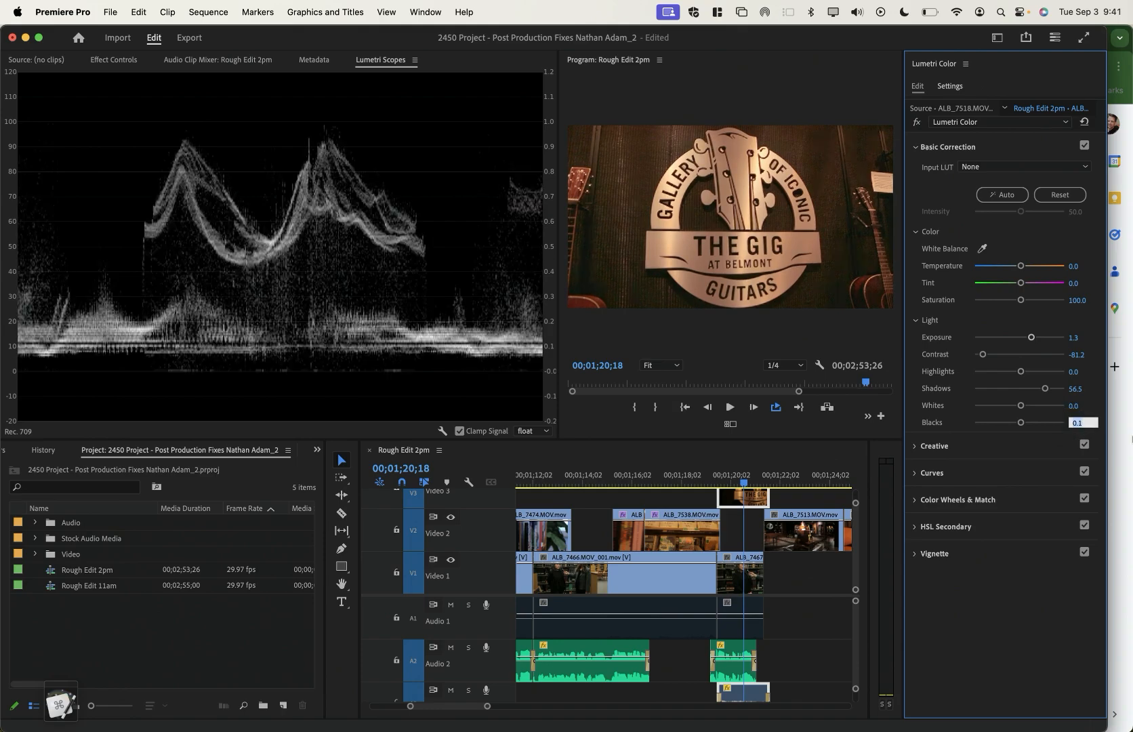
pyautogui.press('Up')
pyautogui.press('Return')
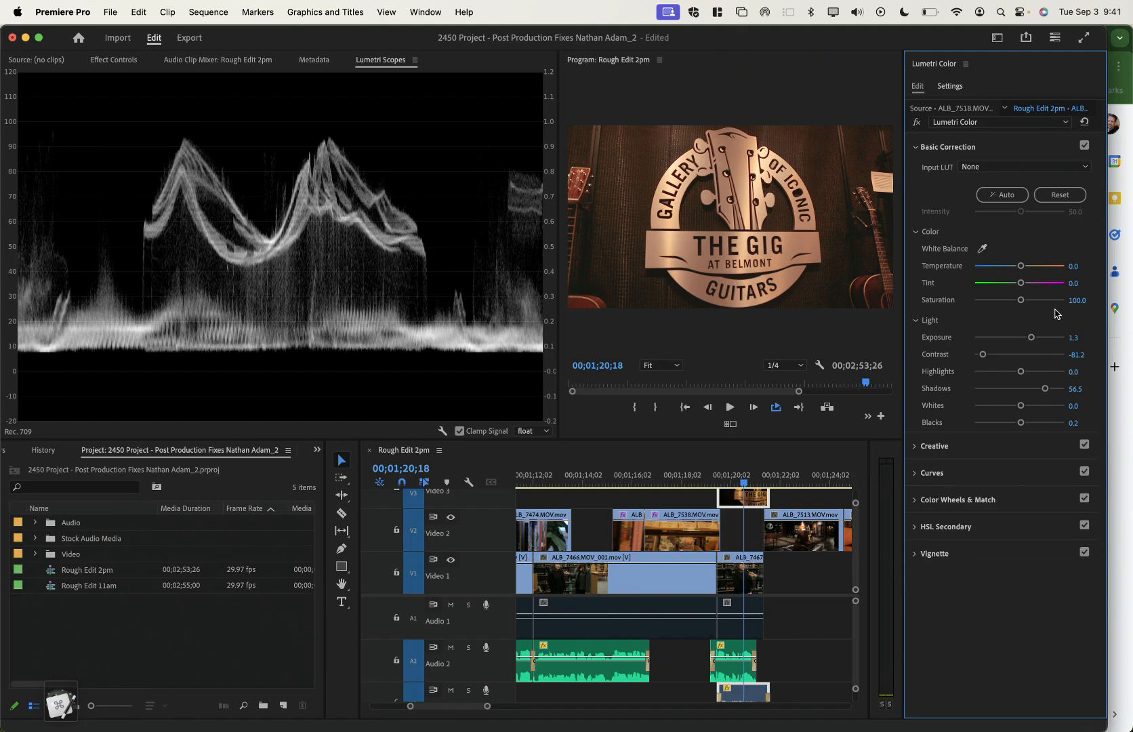
pyautogui.click(916, 122)
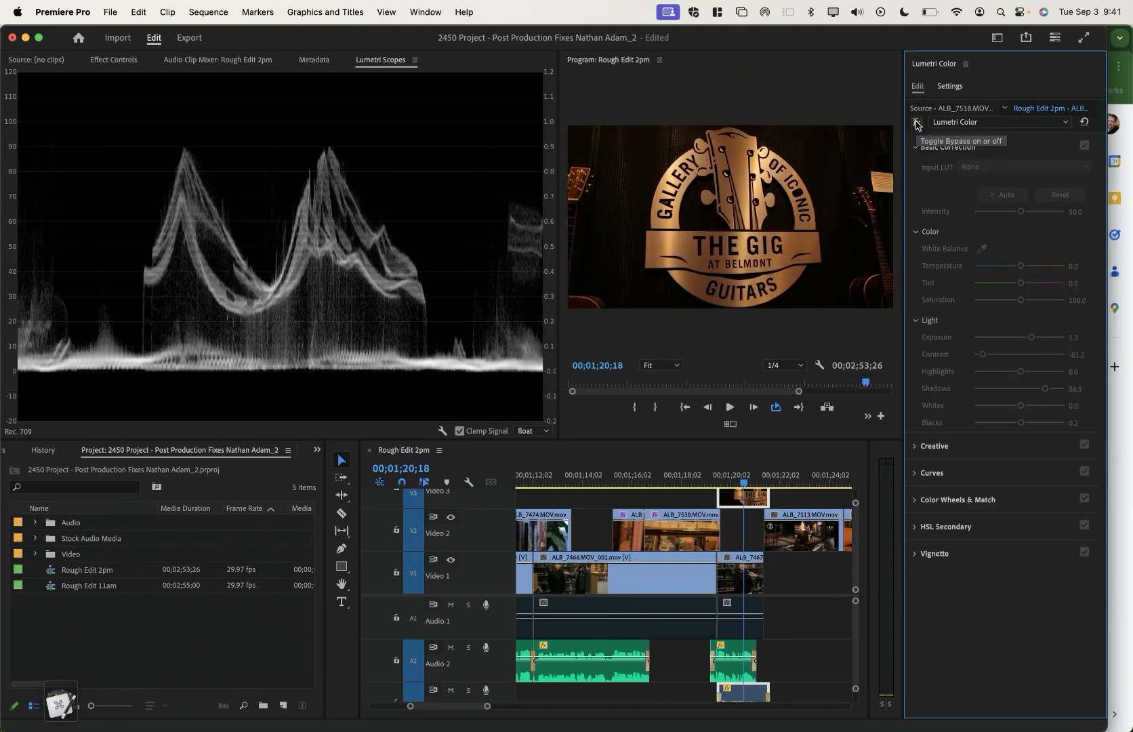
pyautogui.click(916, 122)
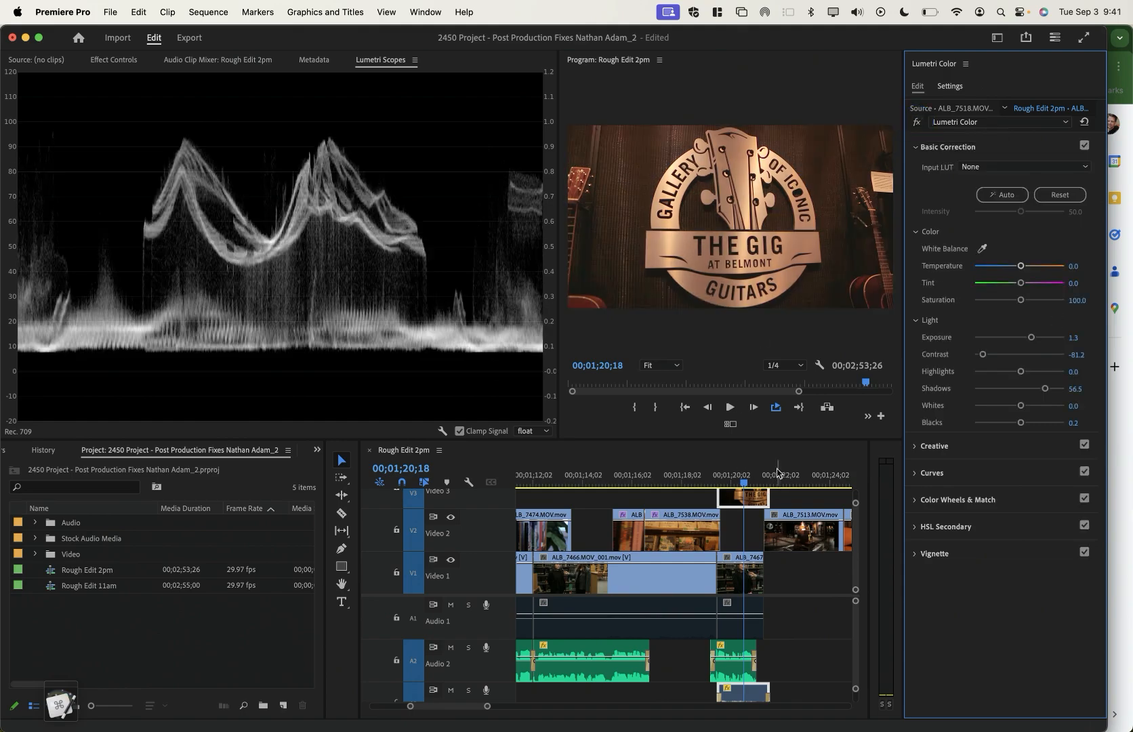
# Set Exposure 2.0, Contrast -100.0, Highlights -21.7, Shadows 42.0 and Whites -100.0 on the ALB_7513 guitar gallery clip at 00;01;22;23 and compare with the correction bypassed
pyautogui.moveTo(778, 472); pyautogui.dragTo(800, 480)
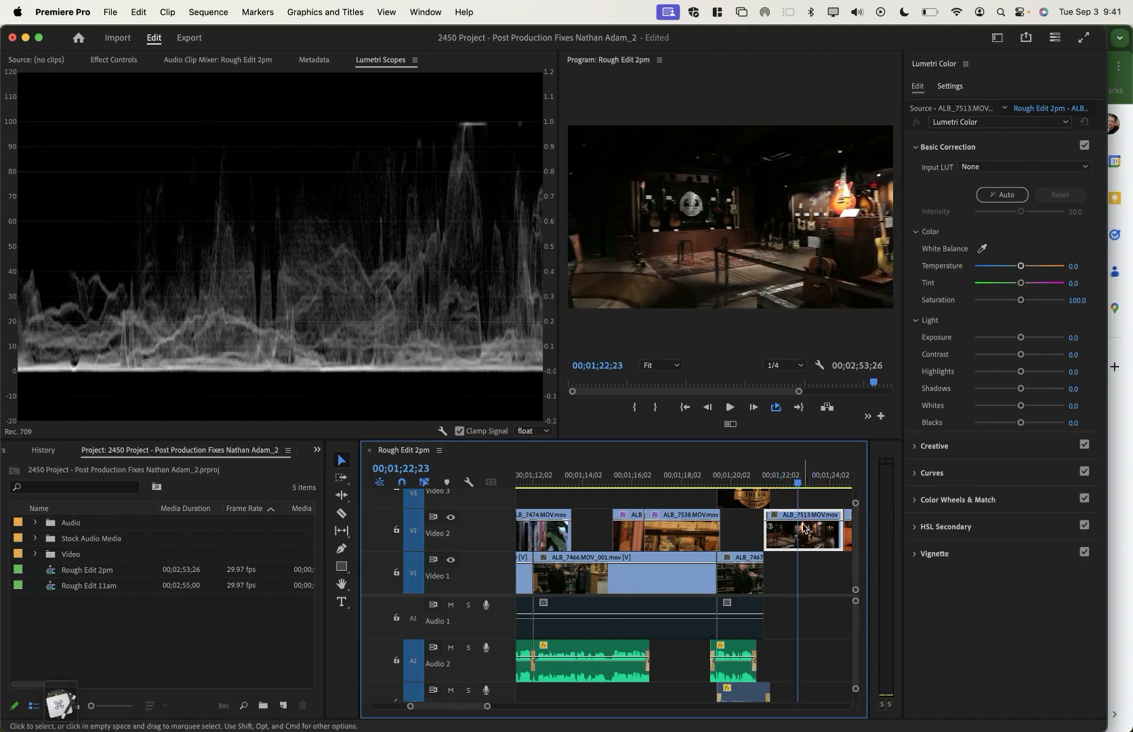
pyautogui.moveTo(1021, 339); pyautogui.dragTo(1048, 339)
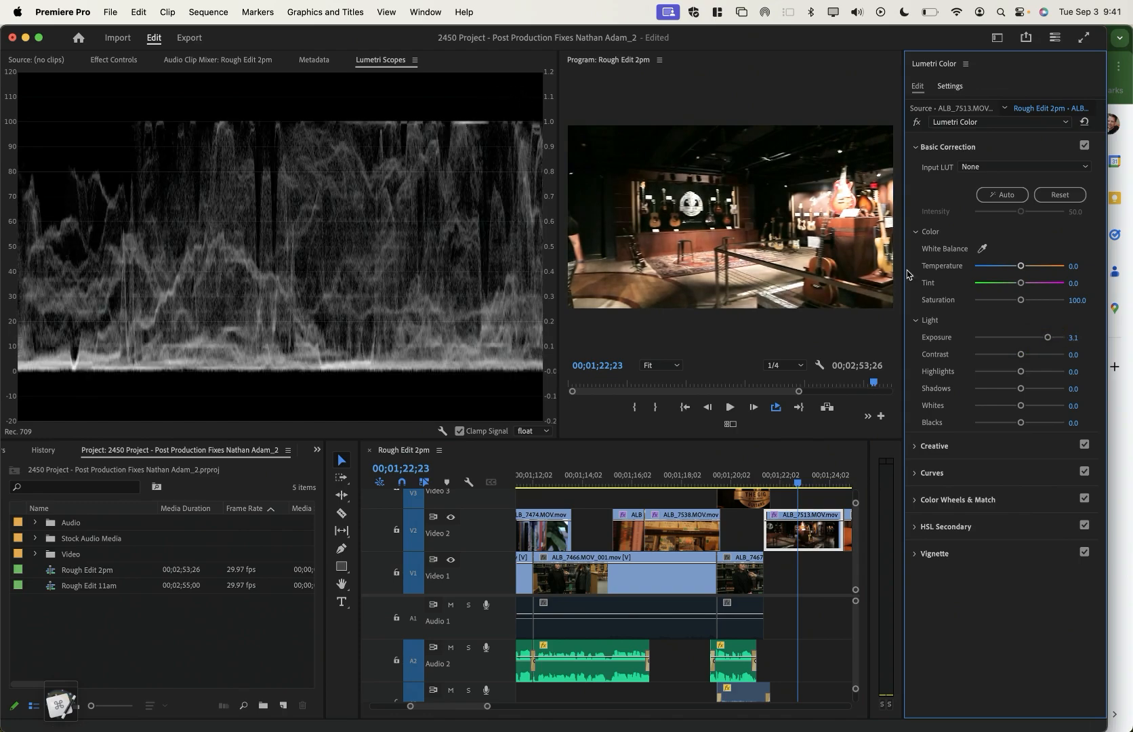
pyautogui.moveTo(1020, 373); pyautogui.dragTo(902, 399)
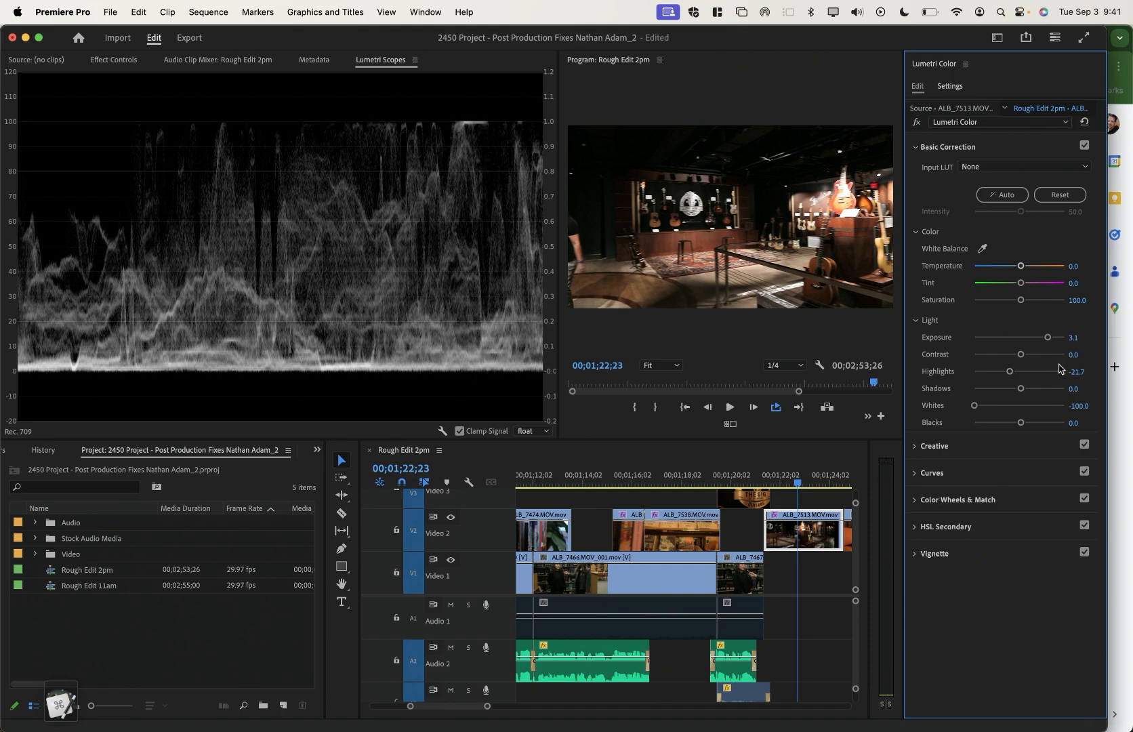
pyautogui.moveTo(1045, 341); pyautogui.dragTo(972, 355)
pyautogui.moveTo(1020, 390); pyautogui.dragTo(1038, 389)
pyautogui.click(917, 124)
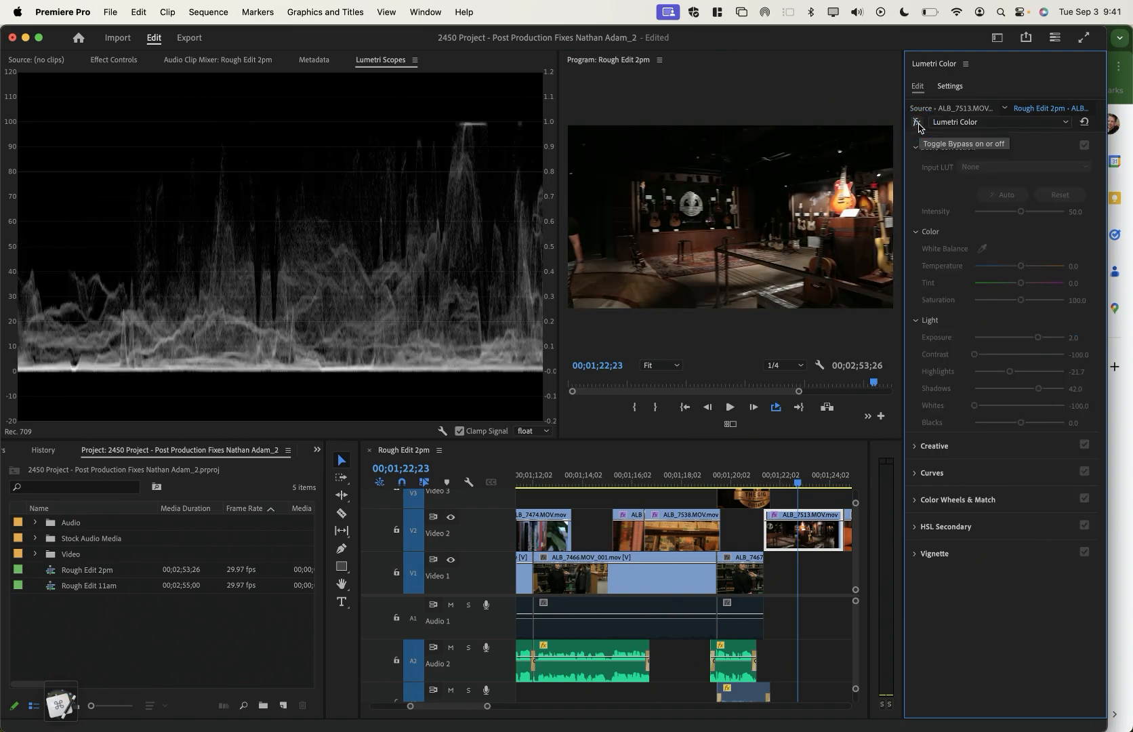
pyautogui.click(917, 123)
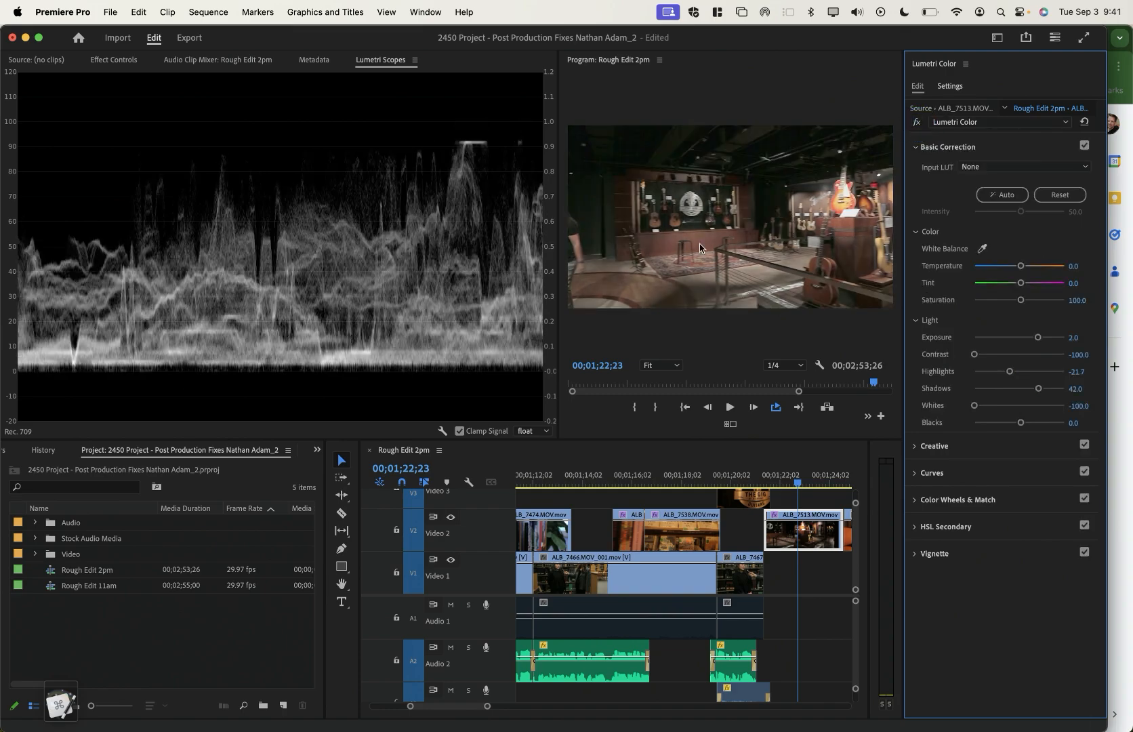
# Set Exposure to 1.3, Contrast to -63.8 and Shadows to 20.3 on the ALB_7521 guitar player clip at 00;01;26;20 and compare with the correction bypassed
pyautogui.hscroll(4, 804, 500)
pyautogui.click(796, 475)
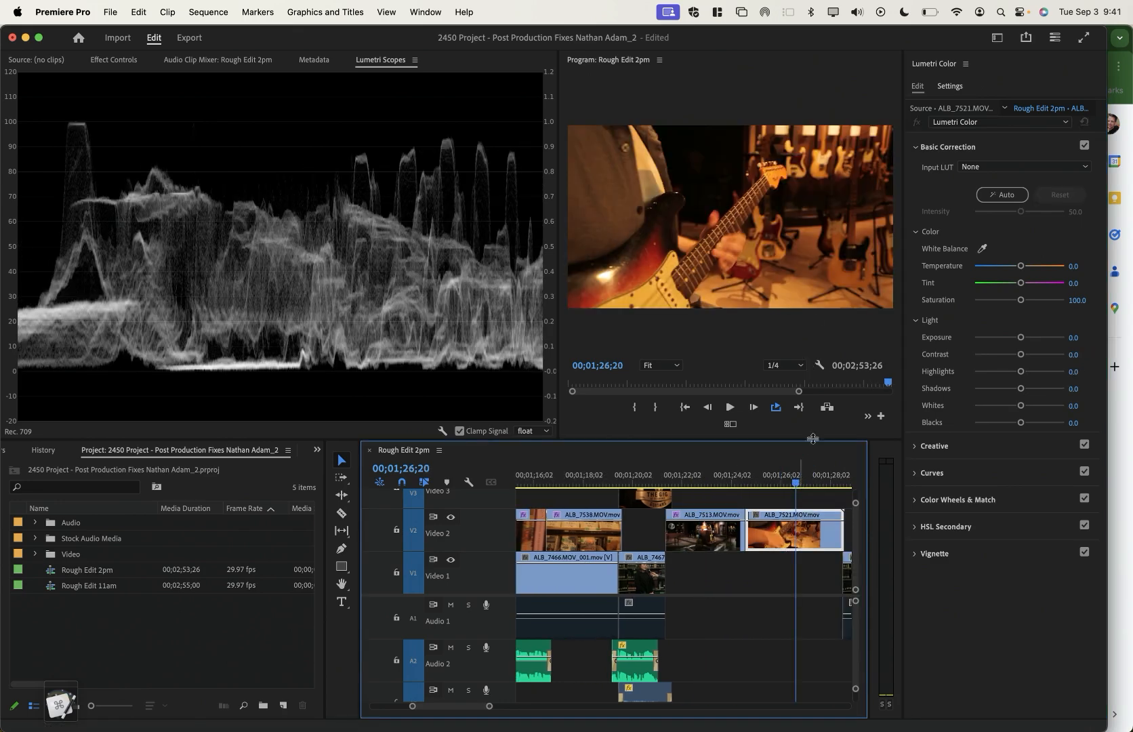
pyautogui.moveTo(1020, 336); pyautogui.dragTo(1030, 339)
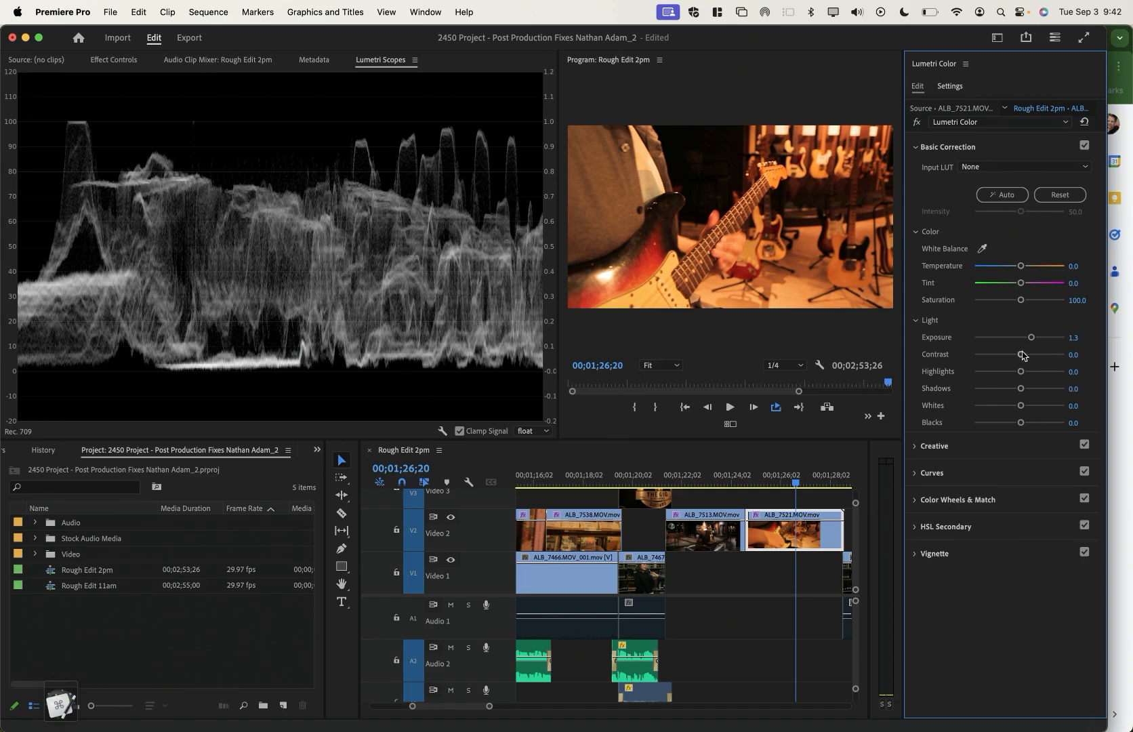
pyautogui.moveTo(1021, 354); pyautogui.dragTo(990, 357)
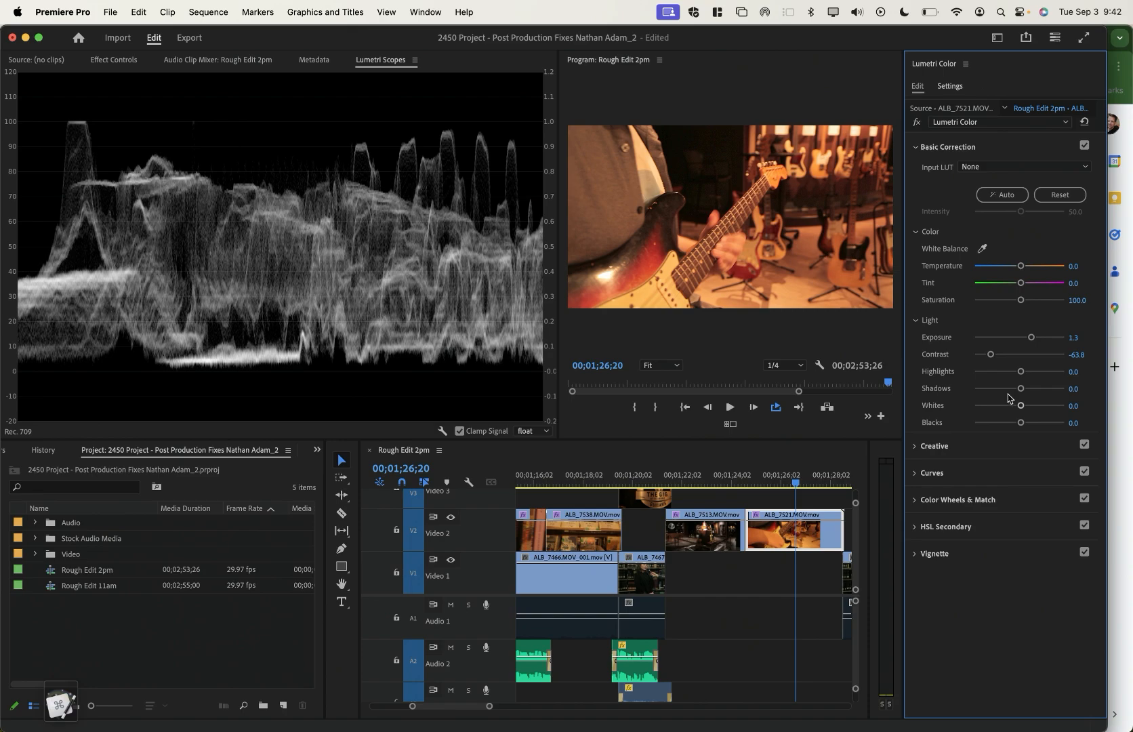
pyautogui.moveTo(1021, 389); pyautogui.dragTo(1028, 391)
pyautogui.click(916, 123)
pyautogui.click(916, 121)
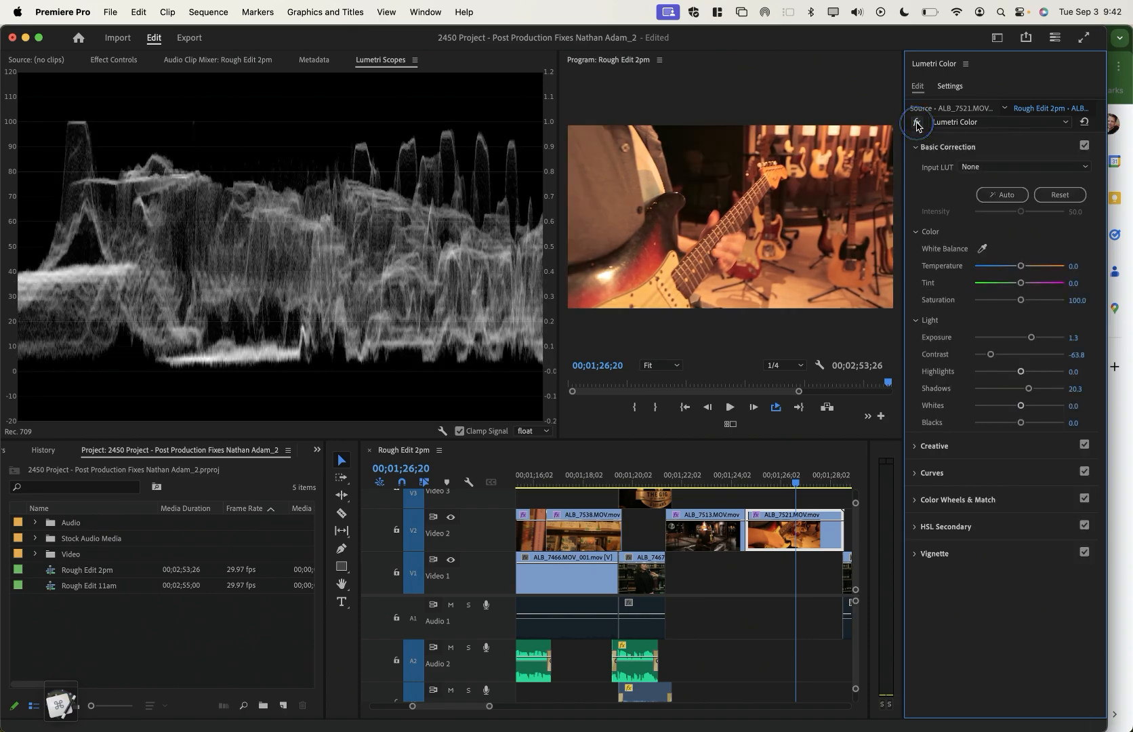
# Return to the ALB_7456 interview at 00;00;05;22 and replace the luma waveform scope with the RGB parade
pyautogui.click(784, 475)
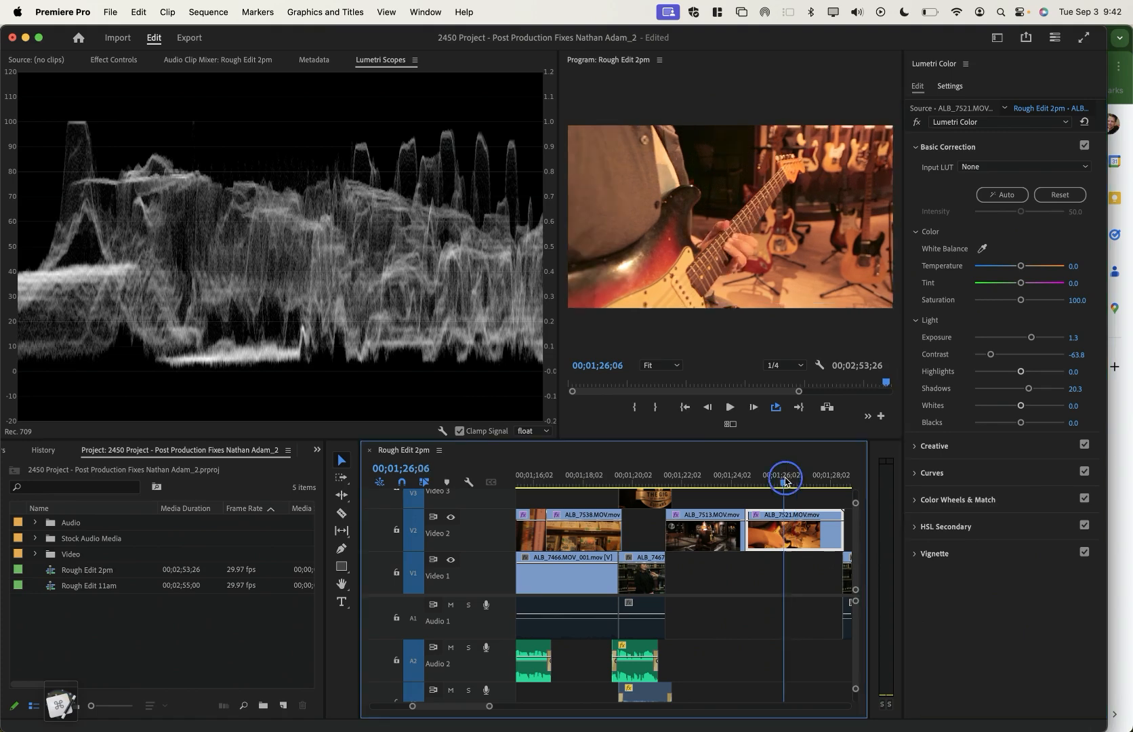
pyautogui.press('\\')
pyautogui.press('\\')
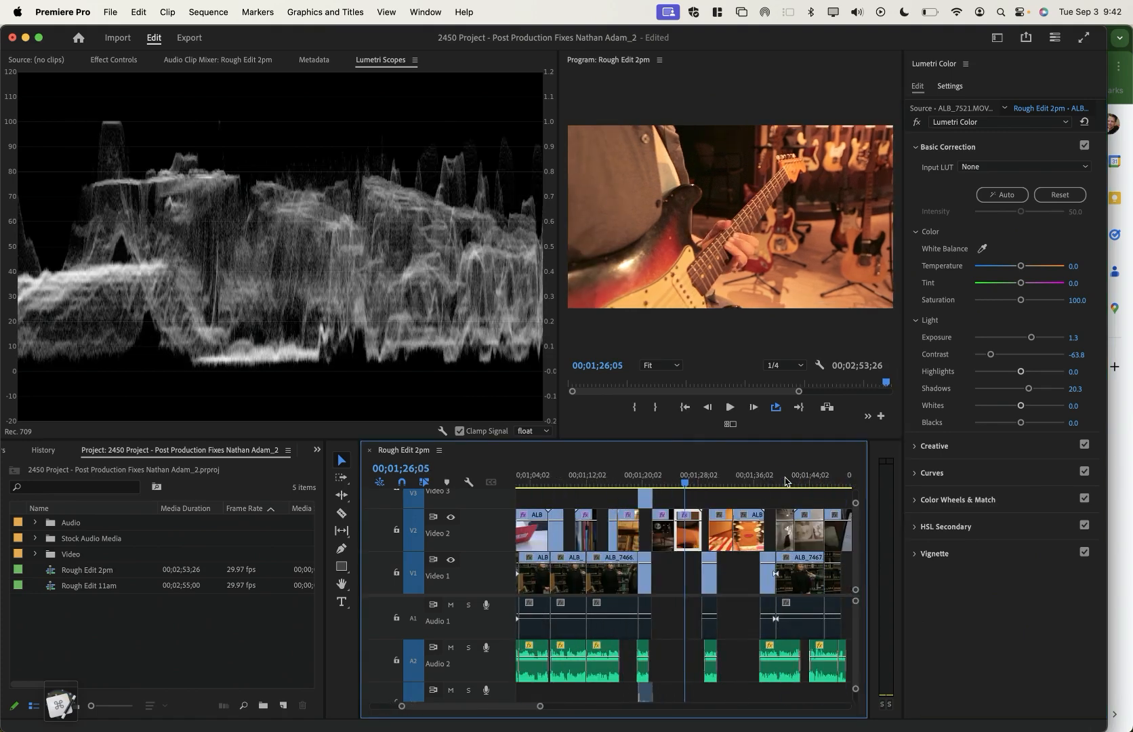
pyautogui.hscroll(-10, 677, 495)
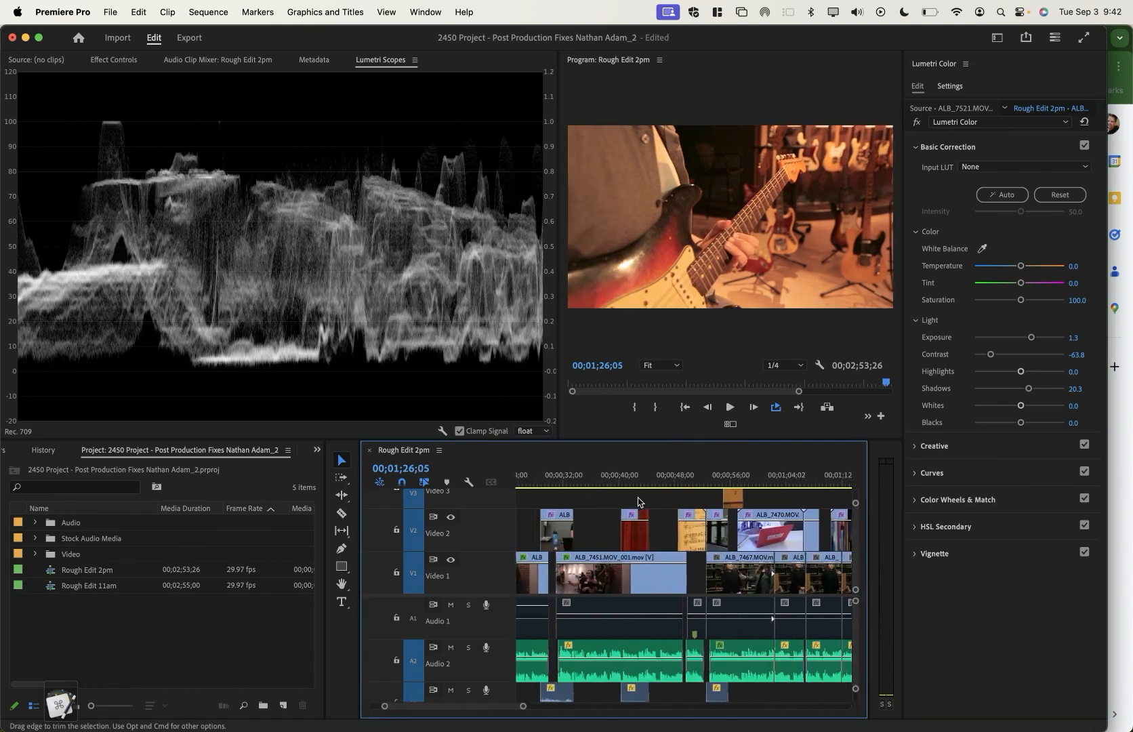
pyautogui.moveTo(597, 482); pyautogui.dragTo(559, 484)
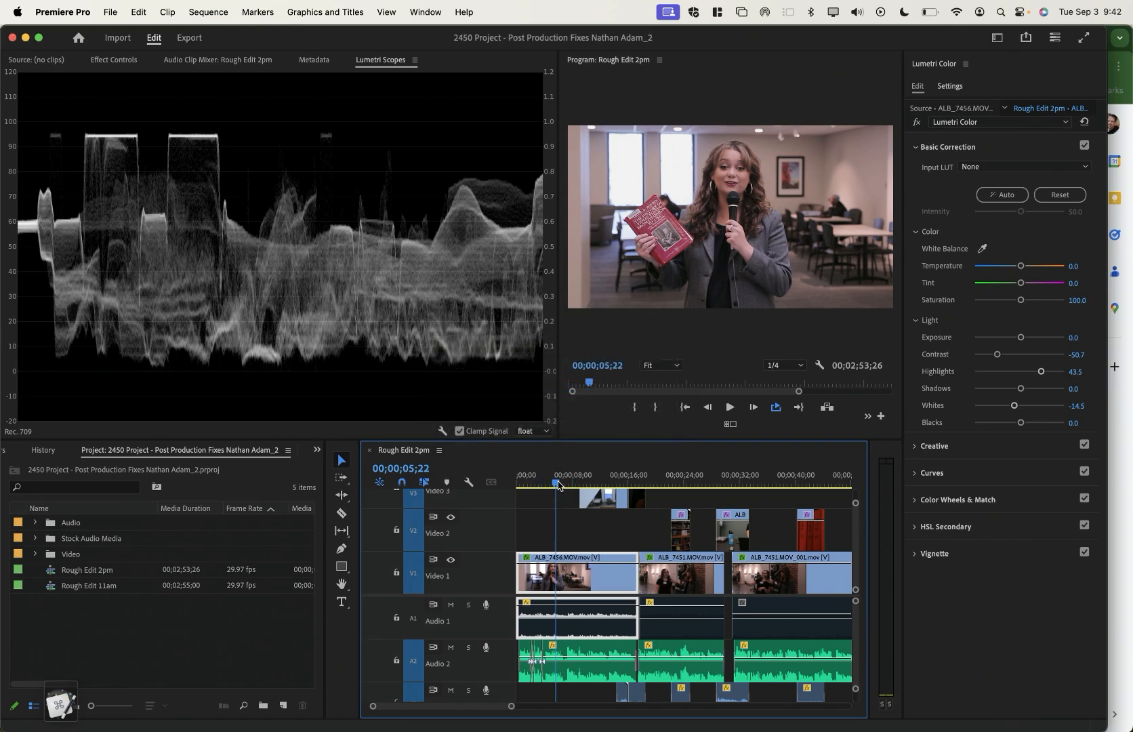
pyautogui.rightClick(298, 173)
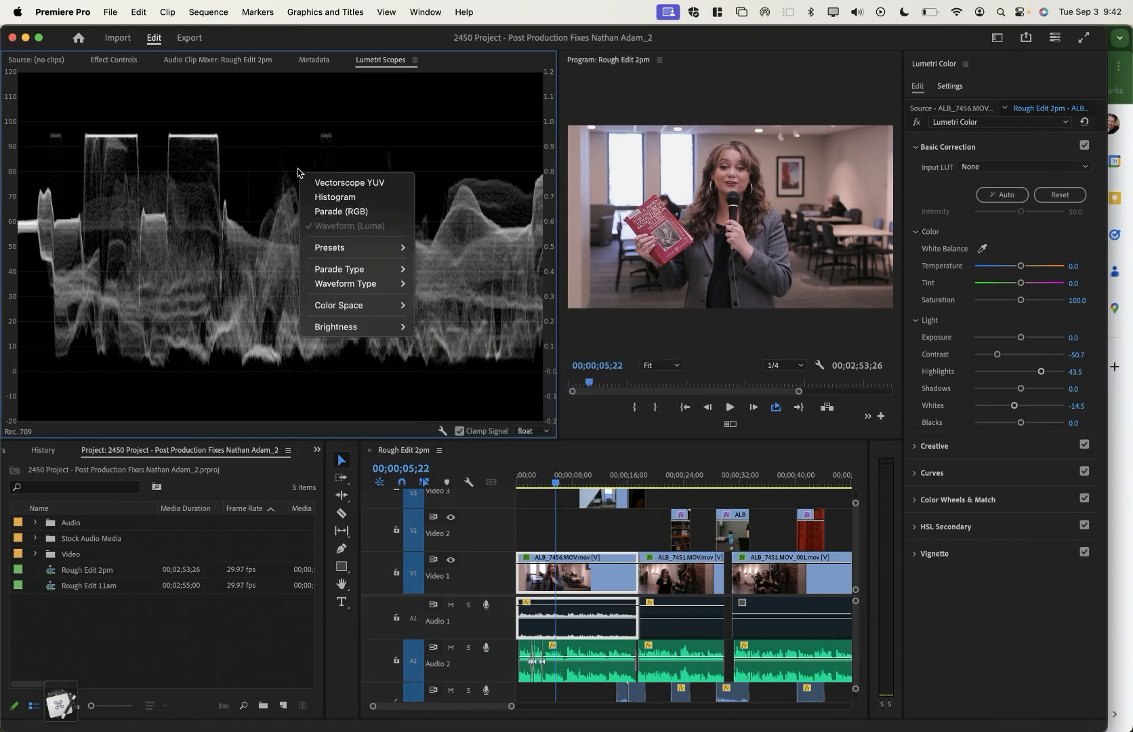
pyautogui.click(337, 216)
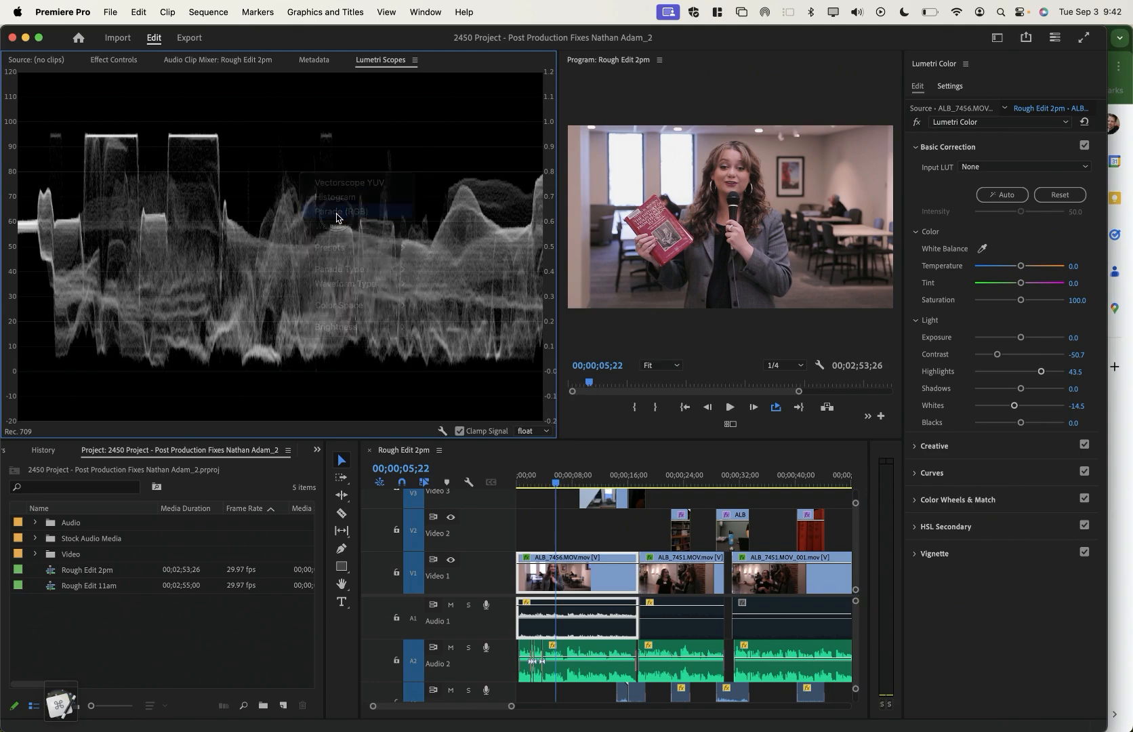
pyautogui.rightClick(172, 222)
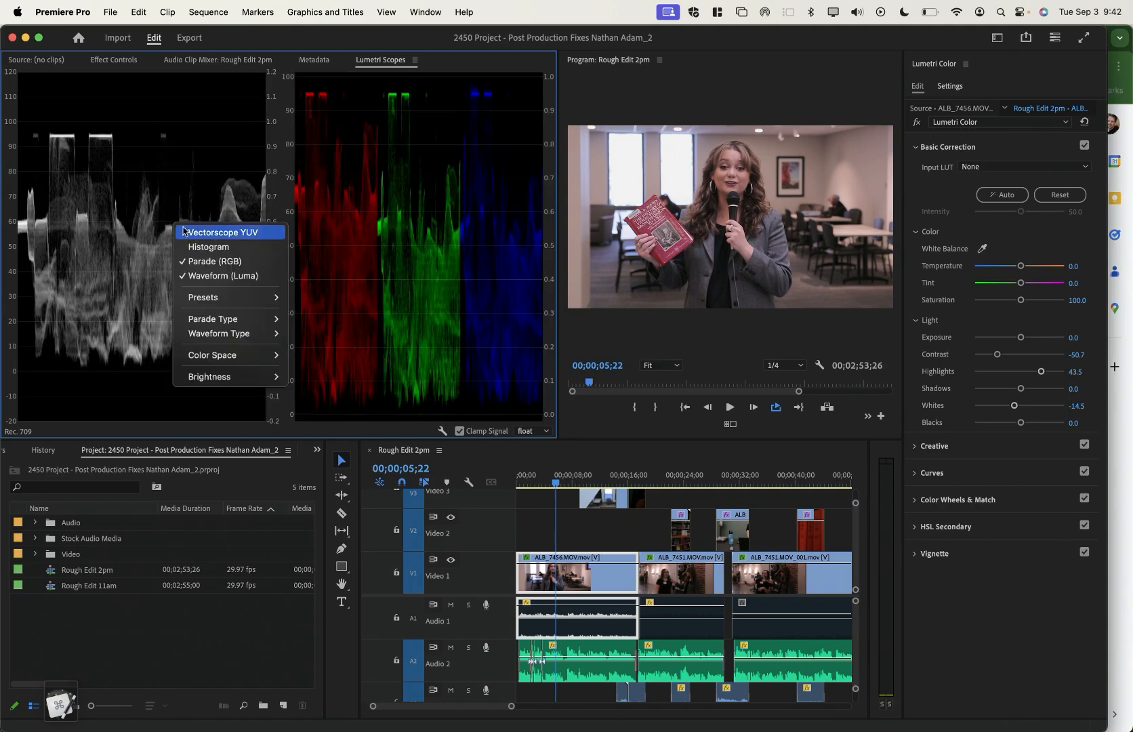
pyautogui.click(218, 276)
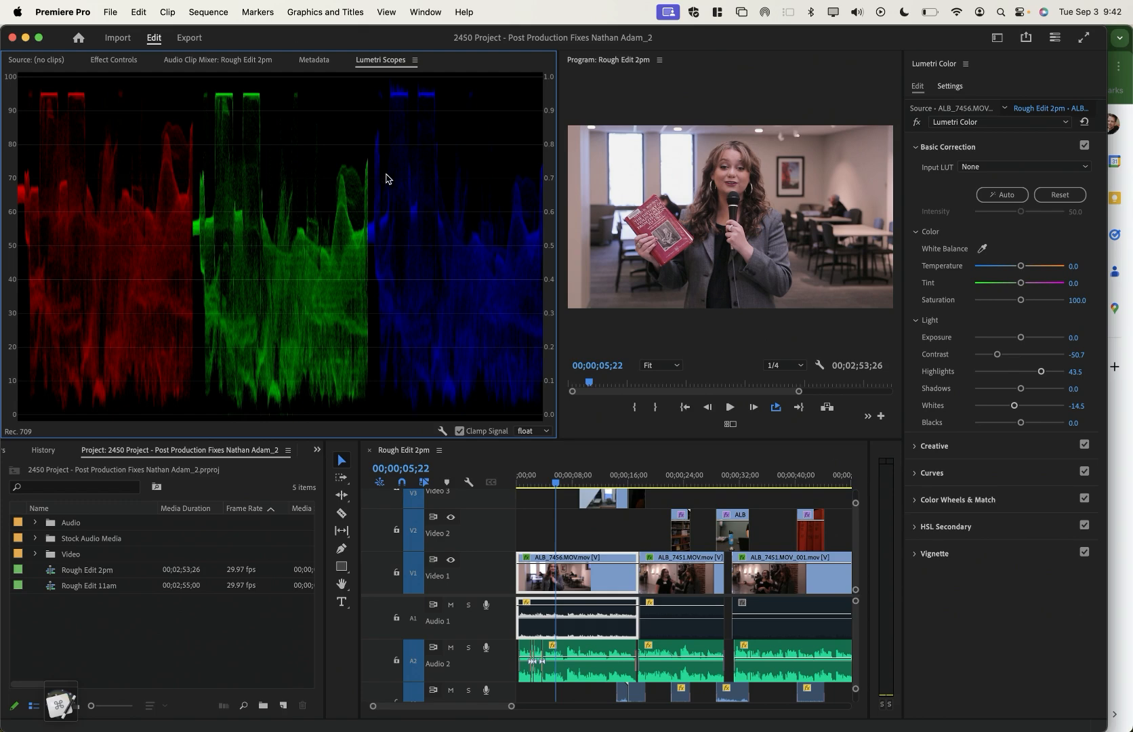
# Set Temperature to -100.0 on the orange ALB_7527 art gallery clip at 00;00;15;01
pyautogui.click(599, 477)
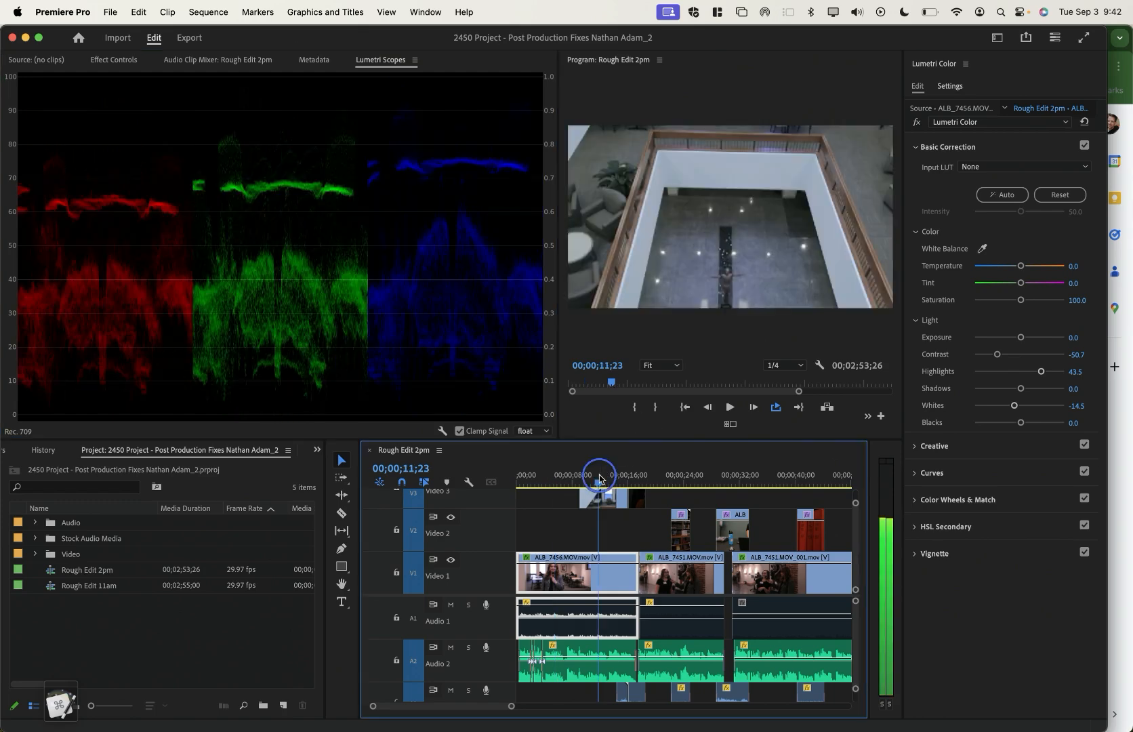
pyautogui.moveTo(599, 477); pyautogui.dragTo(620, 479)
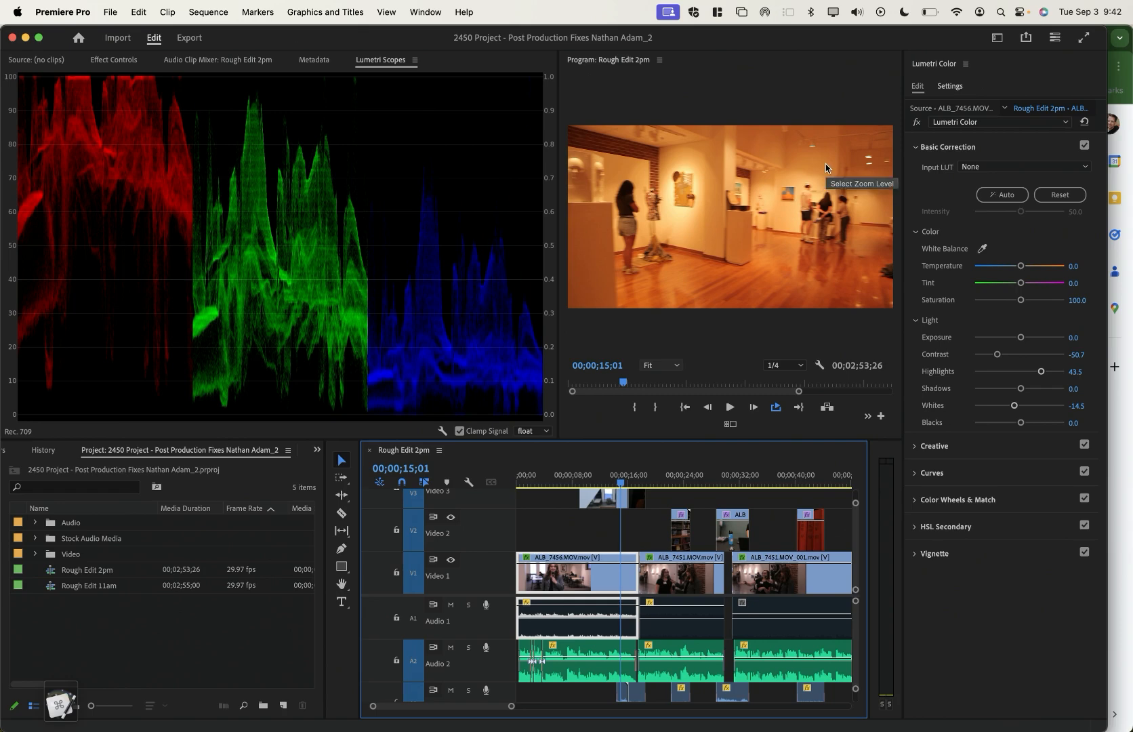
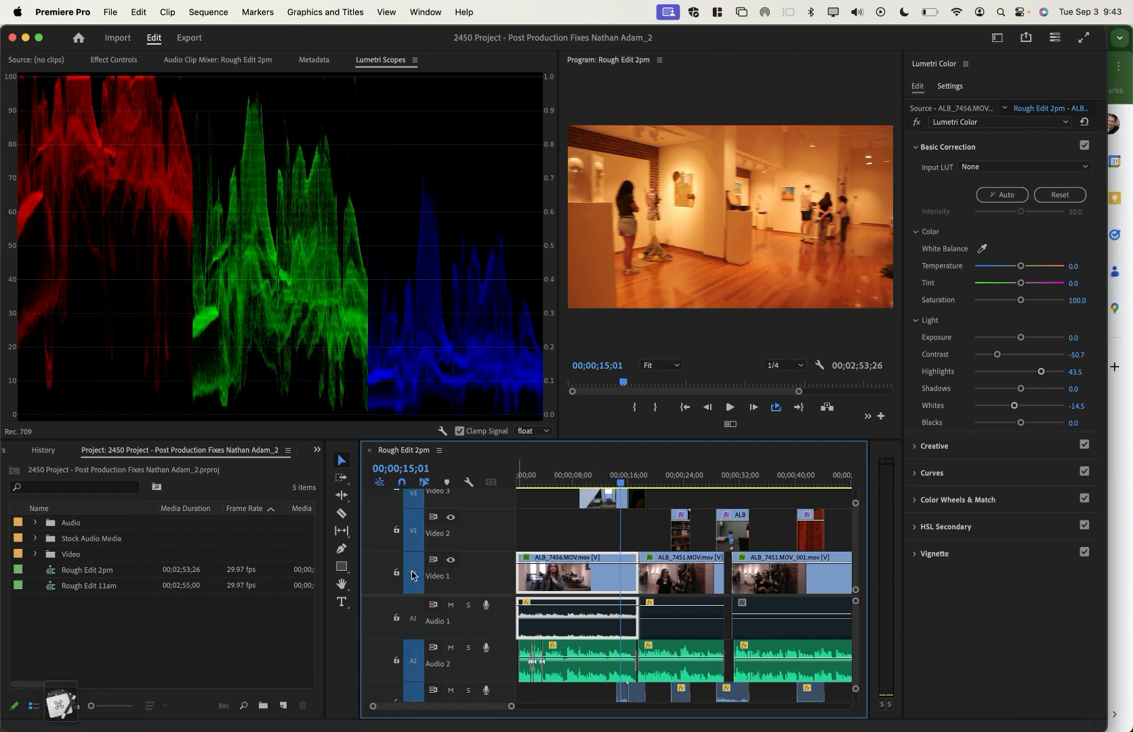
pyautogui.click(570, 527)
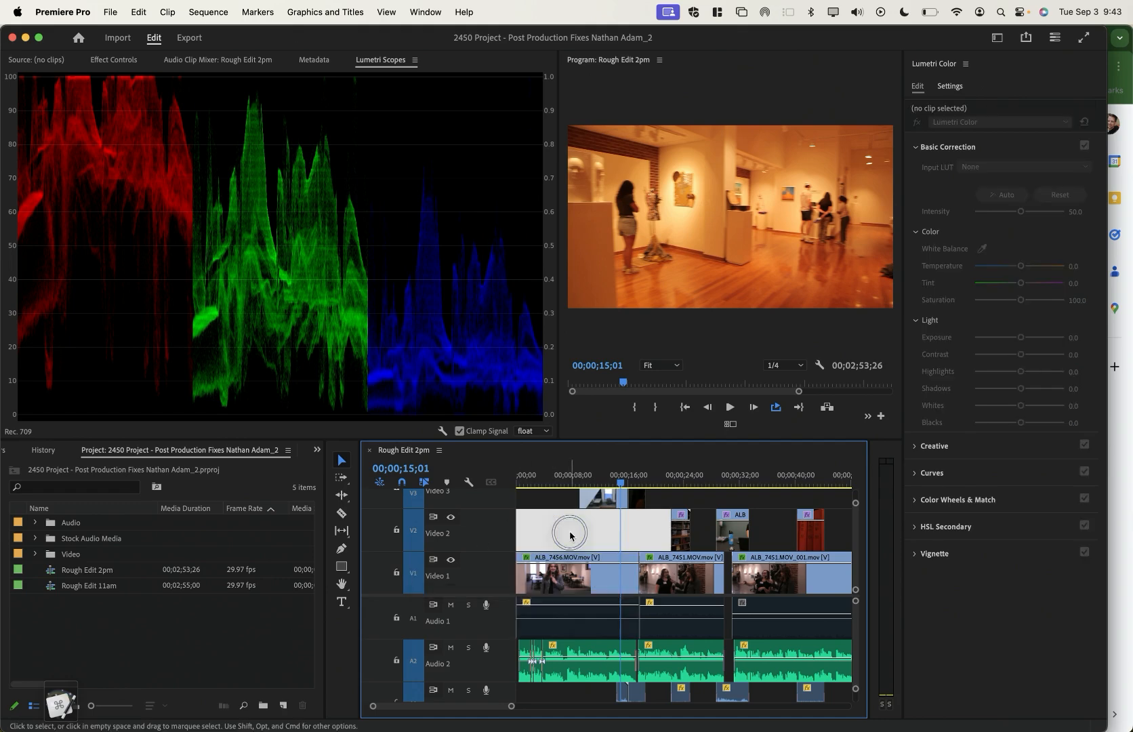
pyautogui.click(620, 503)
pyautogui.scroll(1, 621, 515)
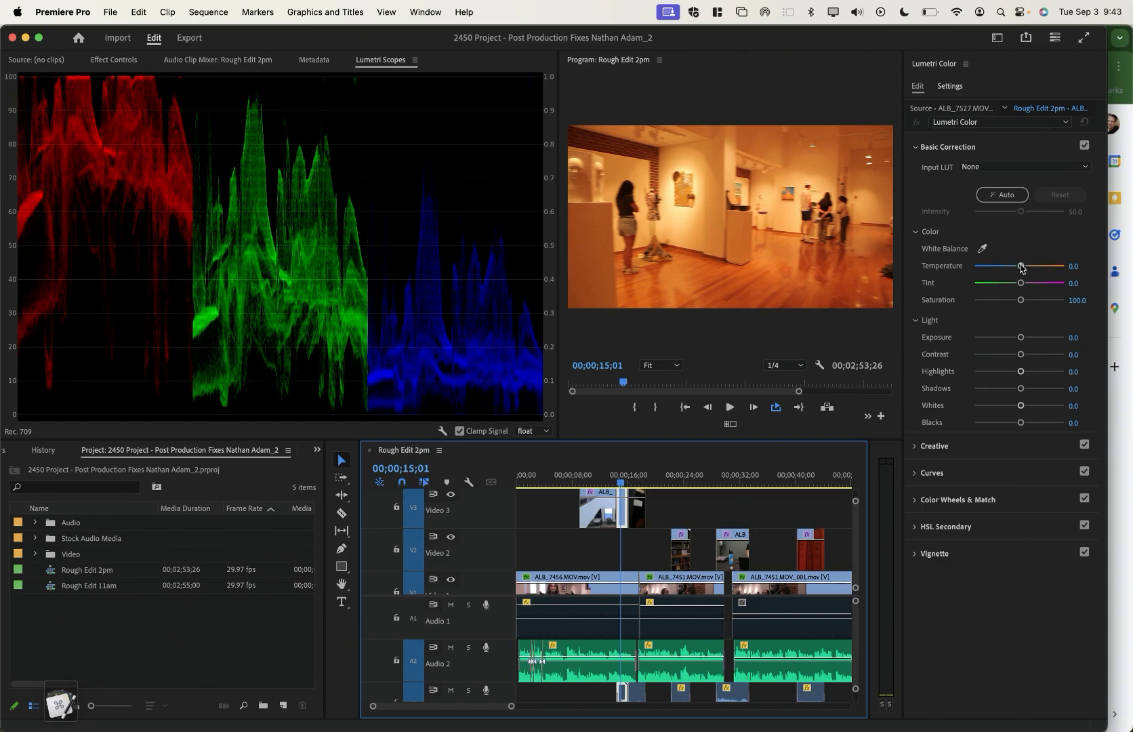
pyautogui.moveTo(1021, 266); pyautogui.dragTo(1065, 265)
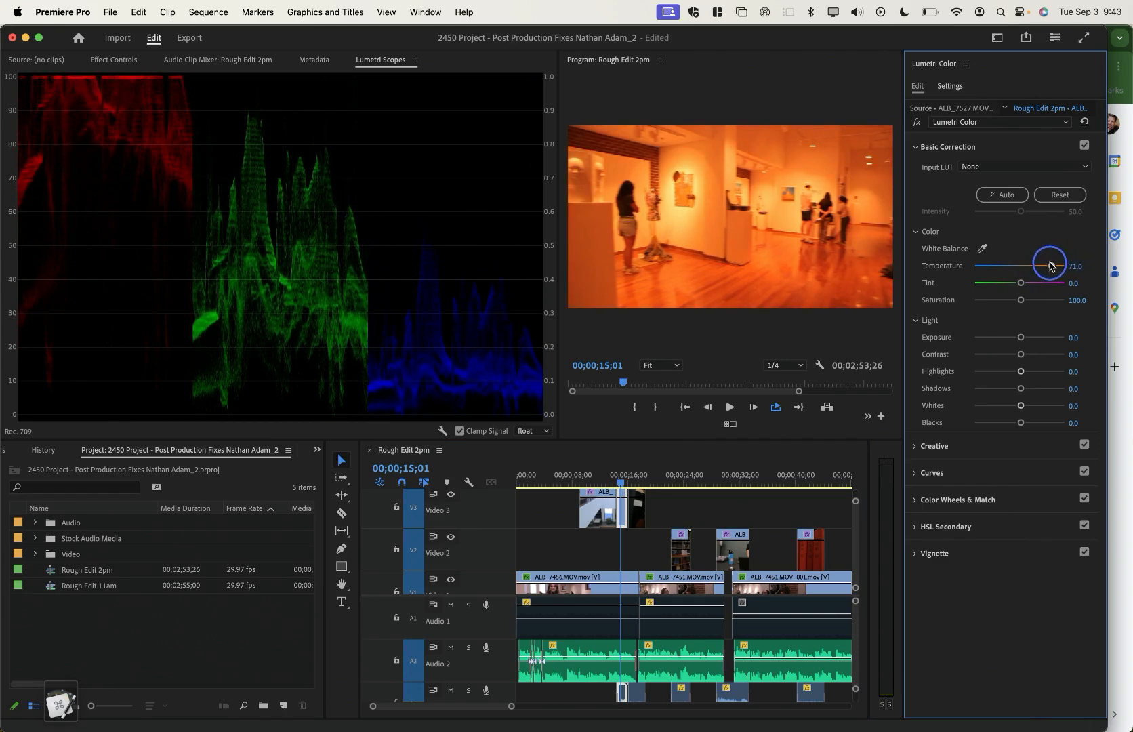
pyautogui.moveTo(1068, 265); pyautogui.dragTo(932, 285)
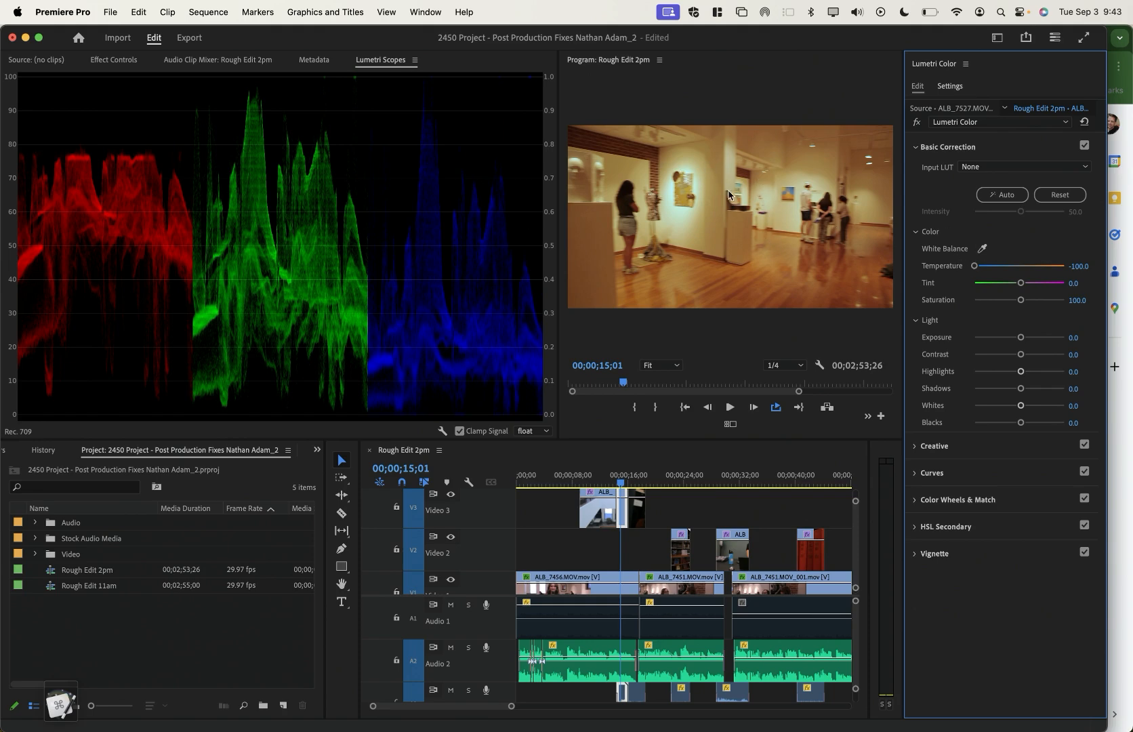
# Try Tint at 100.0 and toward green on the art gallery clip and reset it to 0.0
pyautogui.moveTo(974, 266); pyautogui.dragTo(933, 269)
pyautogui.moveTo(1021, 285); pyautogui.dragTo(1072, 279)
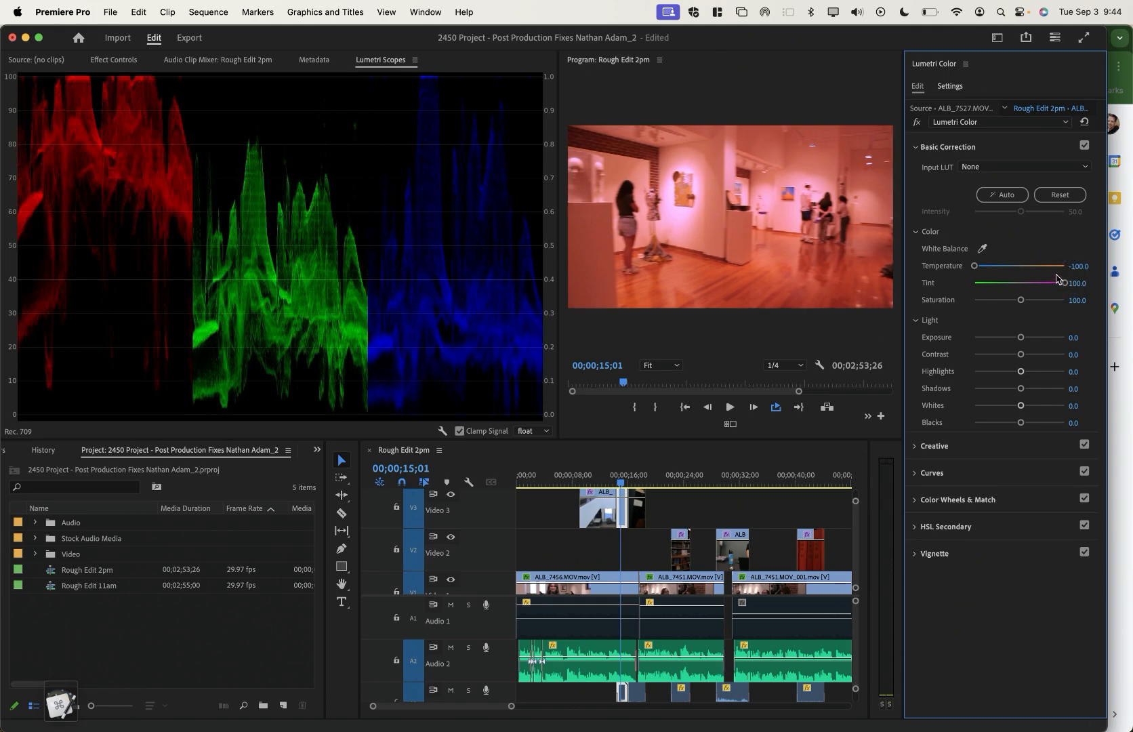
pyautogui.moveTo(1064, 287); pyautogui.dragTo(995, 292)
pyautogui.doubleClick(996, 290)
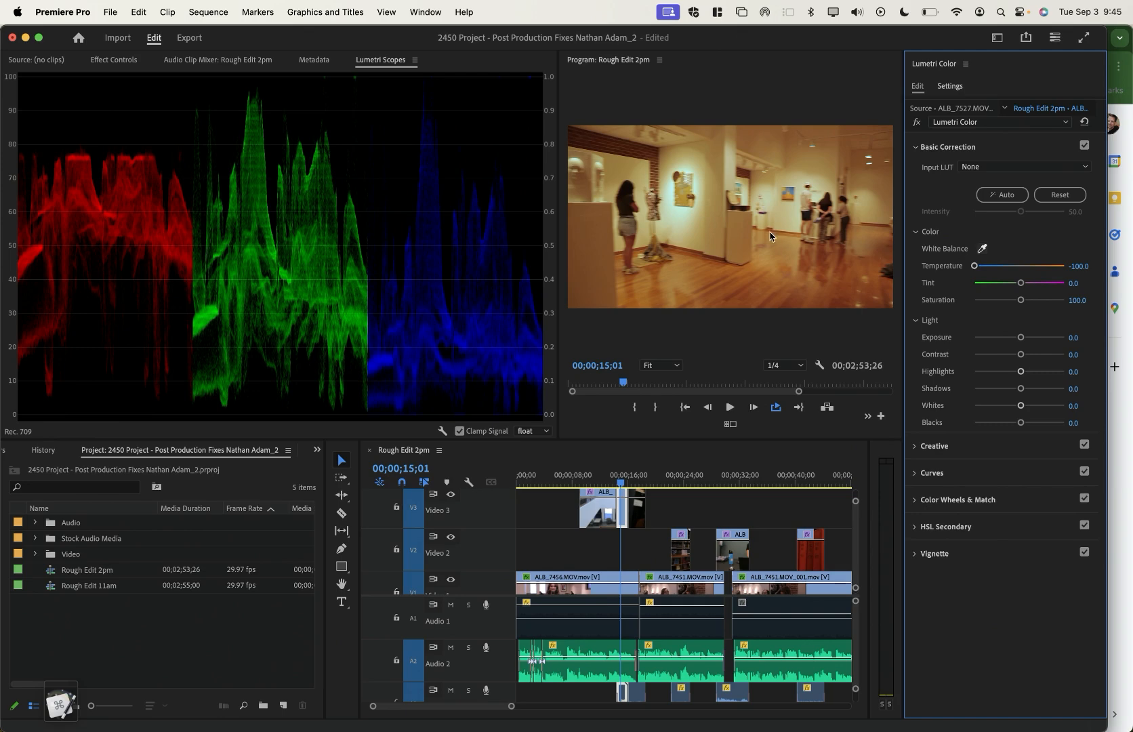
# Sample the white wall below the painting as the white balance reference for the art gallery clip
pyautogui.click(684, 222)
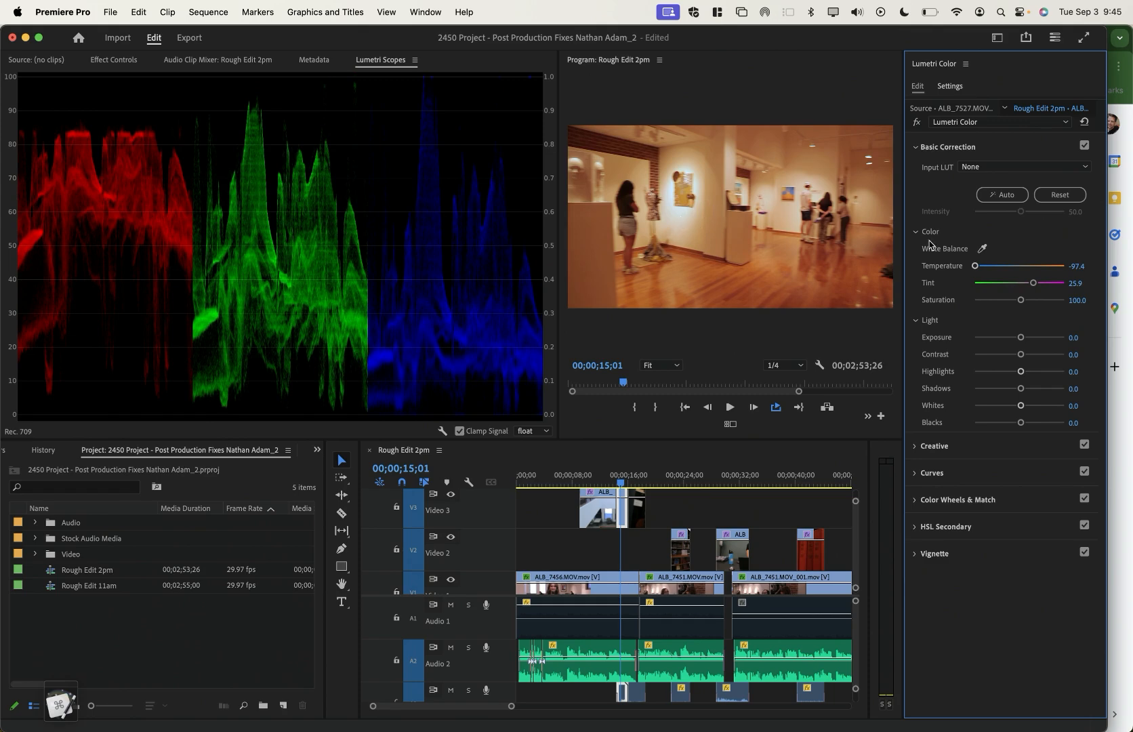
# Resample the white wall beside the painting as the white balance reference for the art gallery clip and reduce Tint to 23.2
pyautogui.click(982, 249)
pyautogui.click(709, 172)
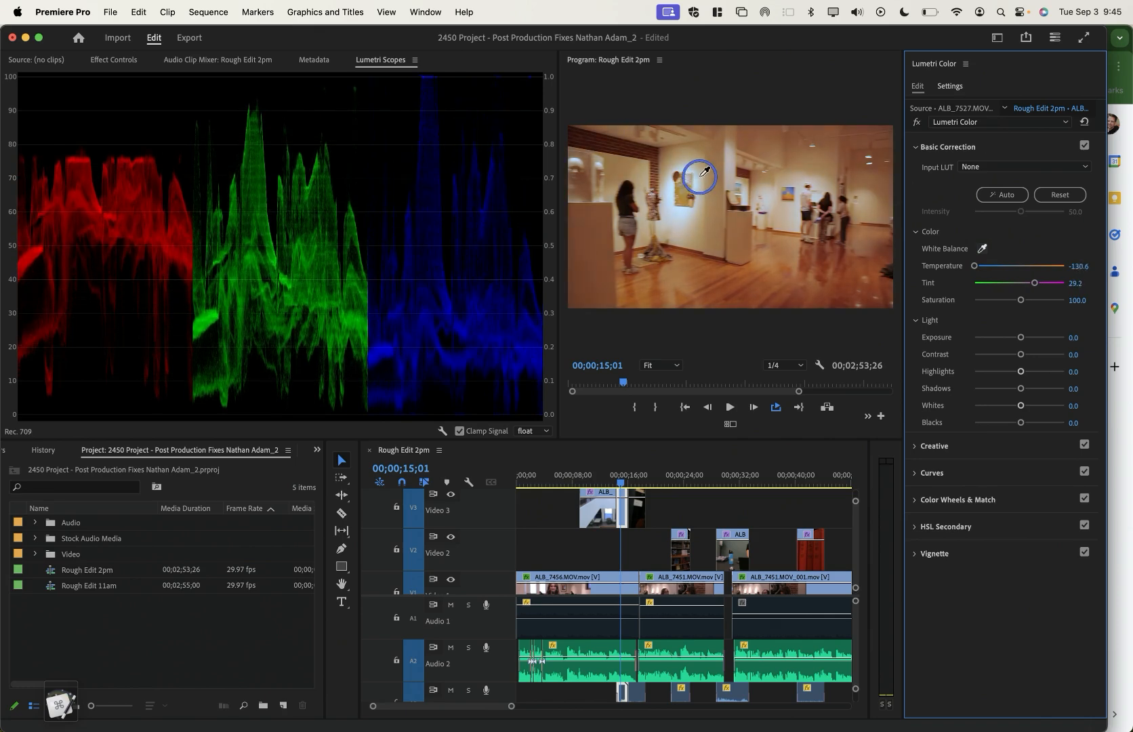
pyautogui.click(708, 178)
pyautogui.click(708, 178)
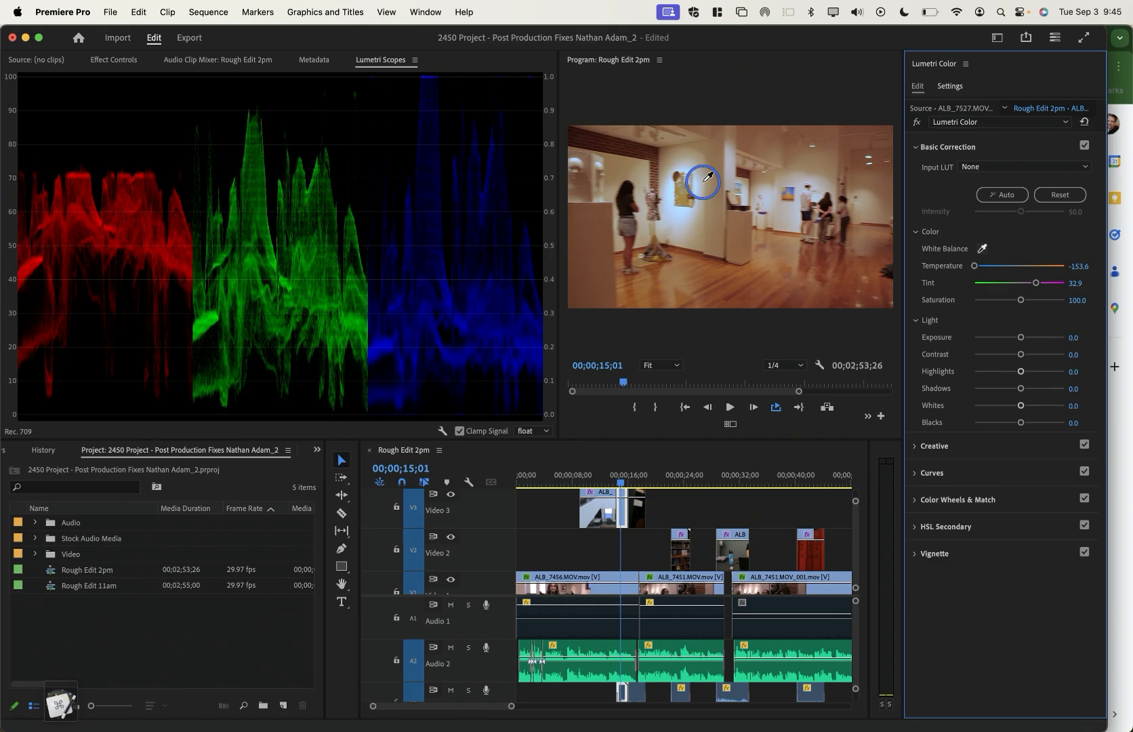
pyautogui.click(700, 178)
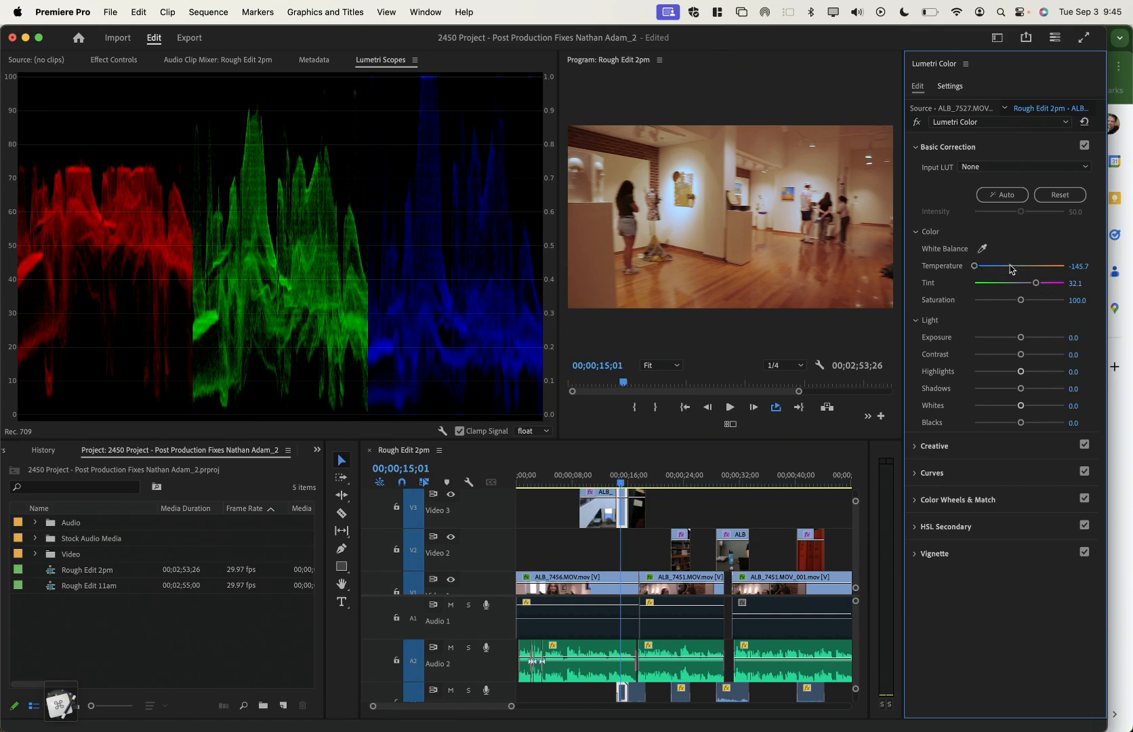
pyautogui.moveTo(1032, 285); pyautogui.dragTo(1029, 286)
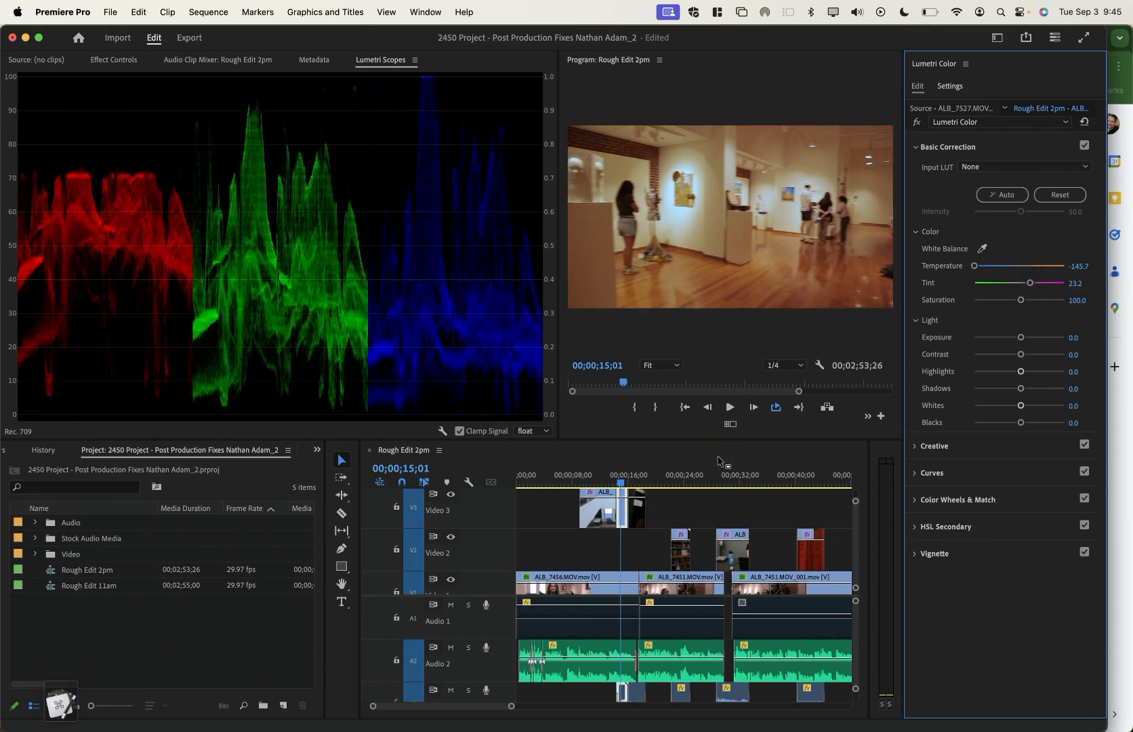
# Set Temperature to 26.1 on the ALB_7476 atrium clip at 00;00;11;25, comparing the image with the Lumetri effect off and on
pyautogui.click(600, 477)
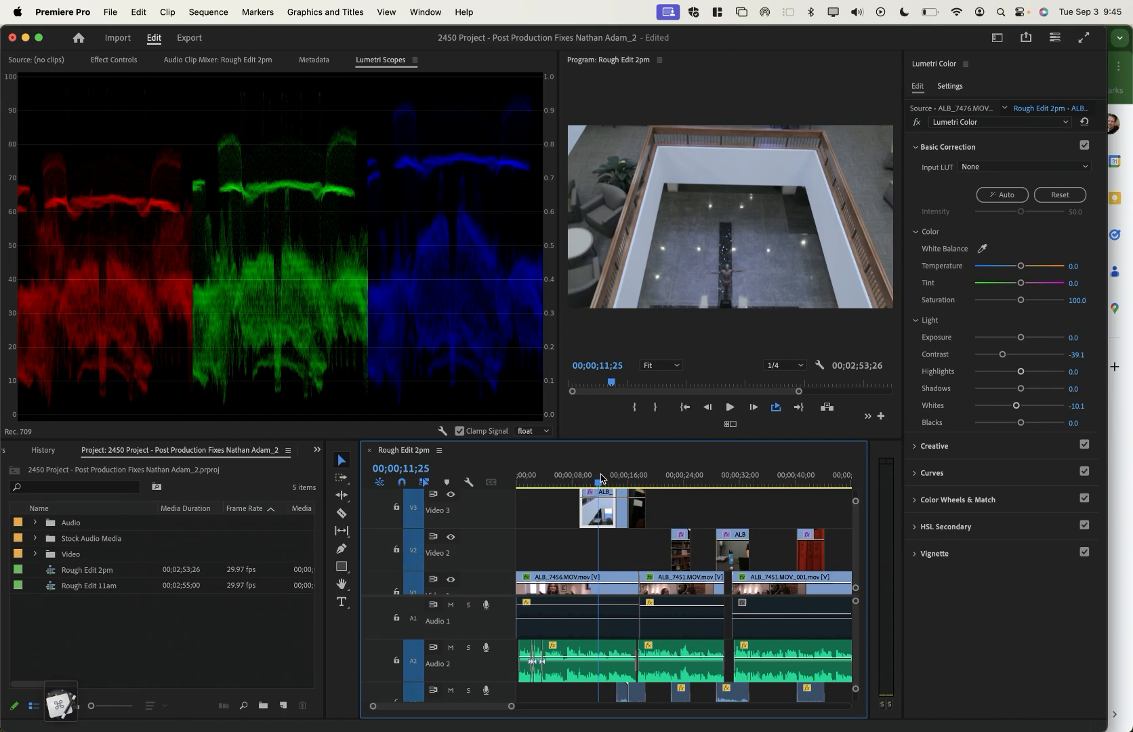
pyautogui.moveTo(600, 476); pyautogui.dragTo(601, 477)
pyautogui.moveTo(1021, 269); pyautogui.dragTo(1032, 271)
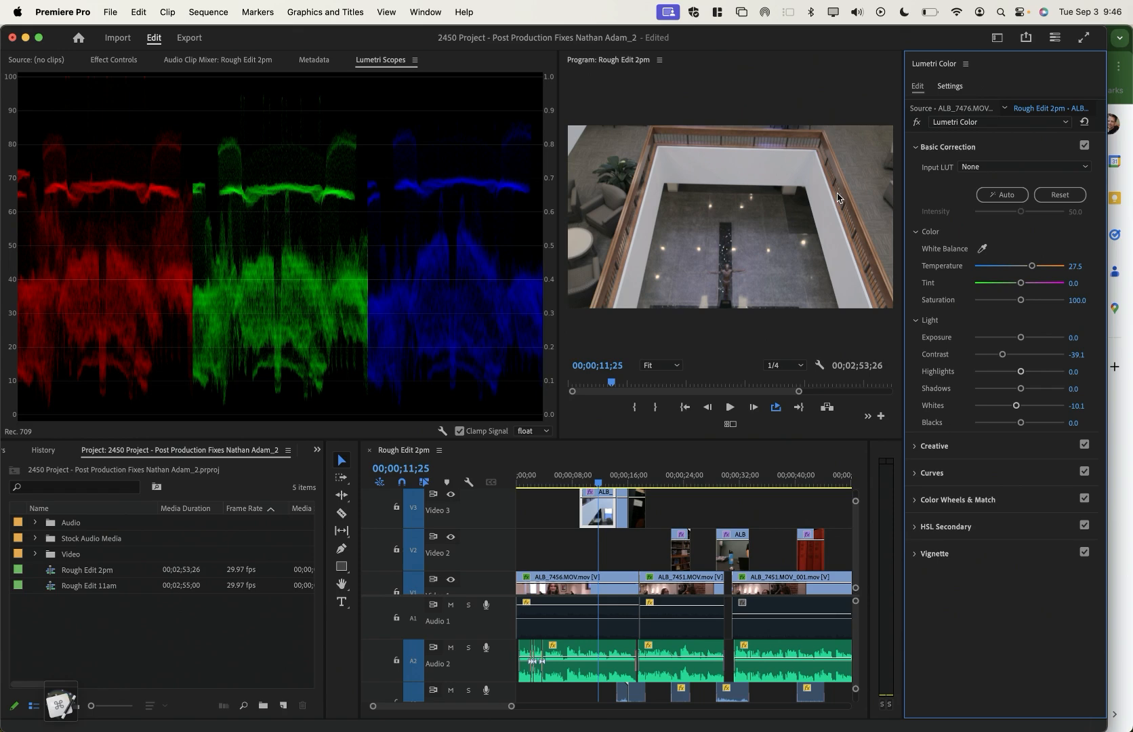
pyautogui.click(917, 122)
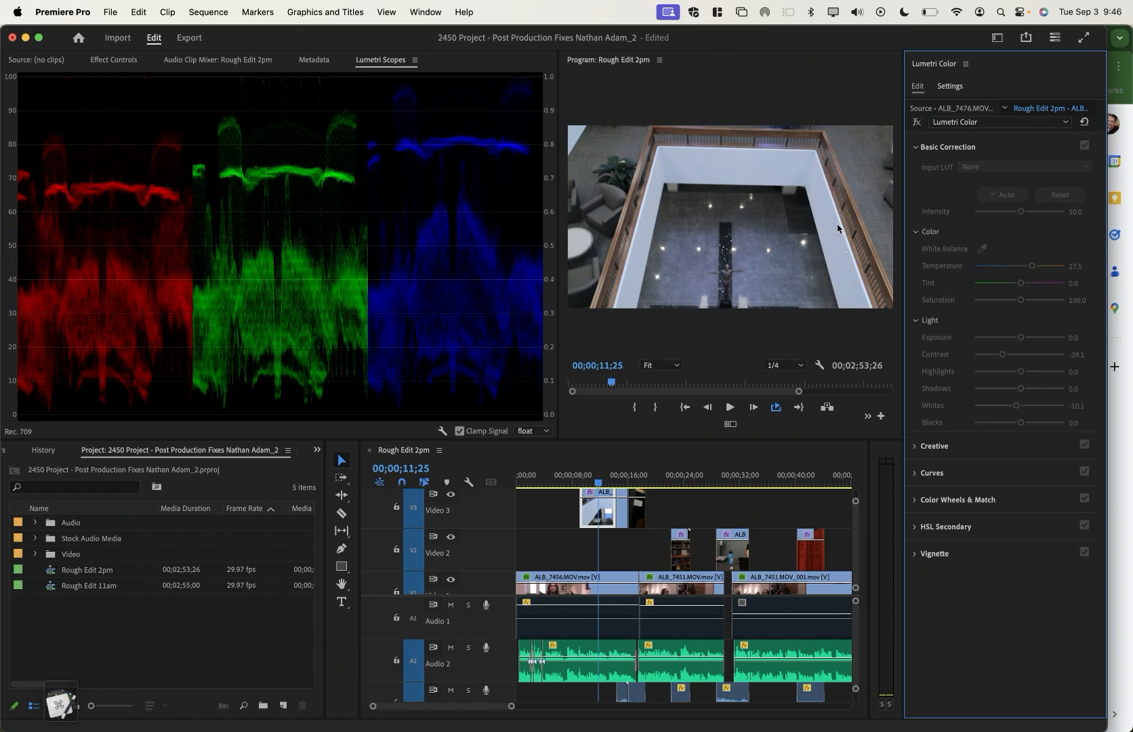
pyautogui.click(918, 123)
pyautogui.click(918, 123)
pyautogui.click(918, 123)
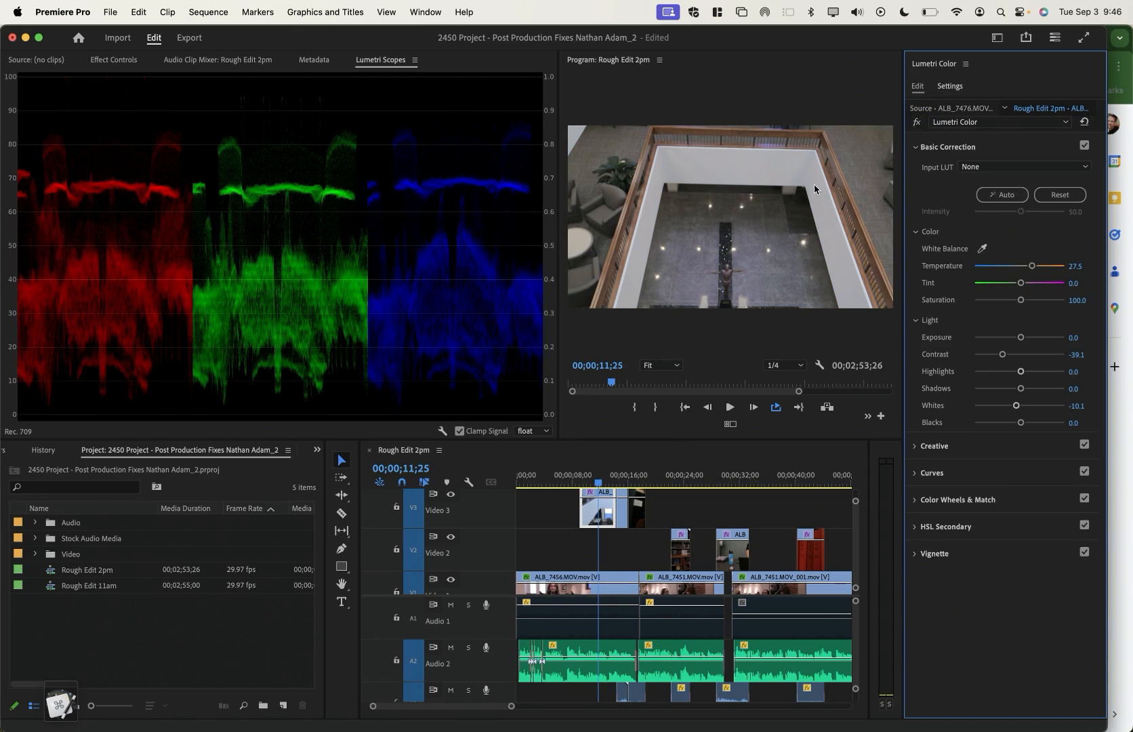
pyautogui.moveTo(1031, 267); pyautogui.dragTo(1031, 270)
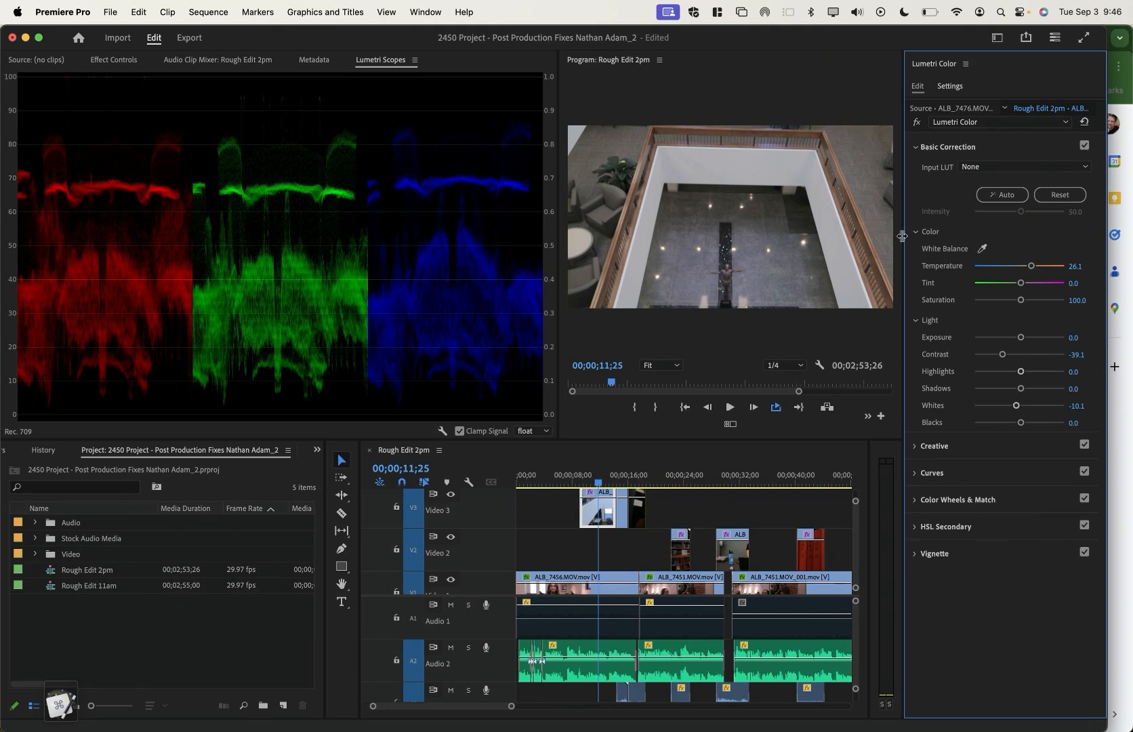
pyautogui.click(1042, 320)
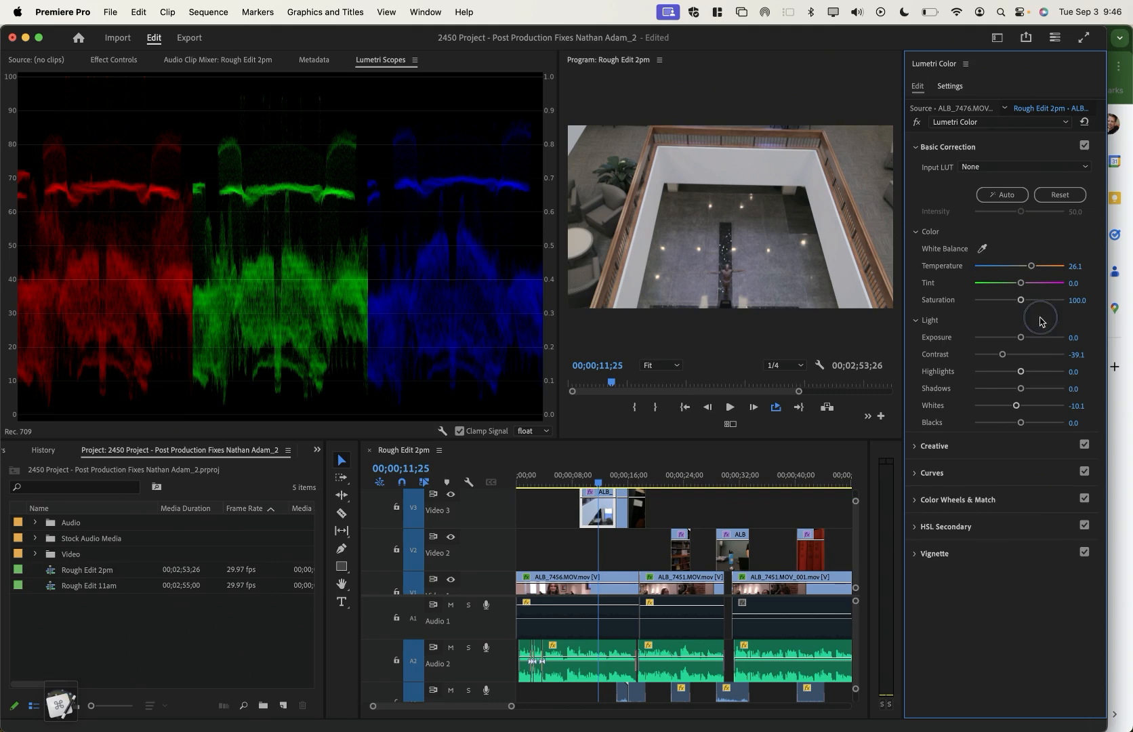
# Set Tint to -1.4 on the atrium clip and compare it with the Lumetri effect off and on
pyautogui.click(1021, 285)
pyautogui.moveTo(1019, 286); pyautogui.dragTo(1019, 290)
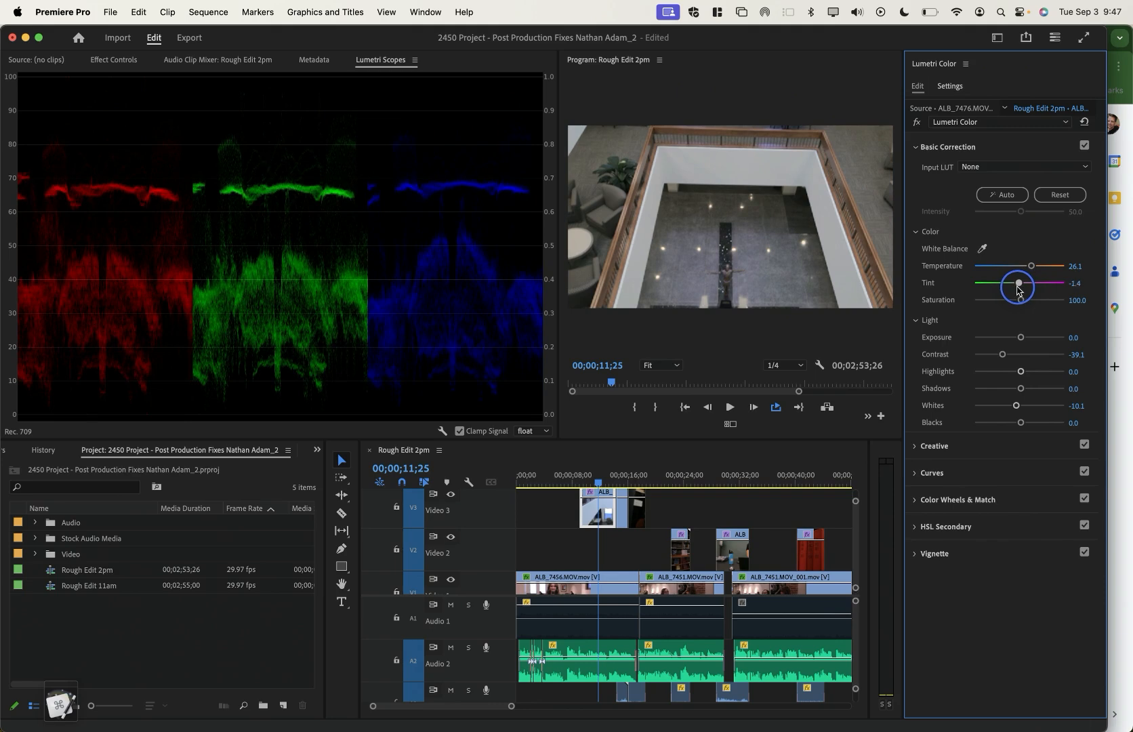
pyautogui.click(916, 122)
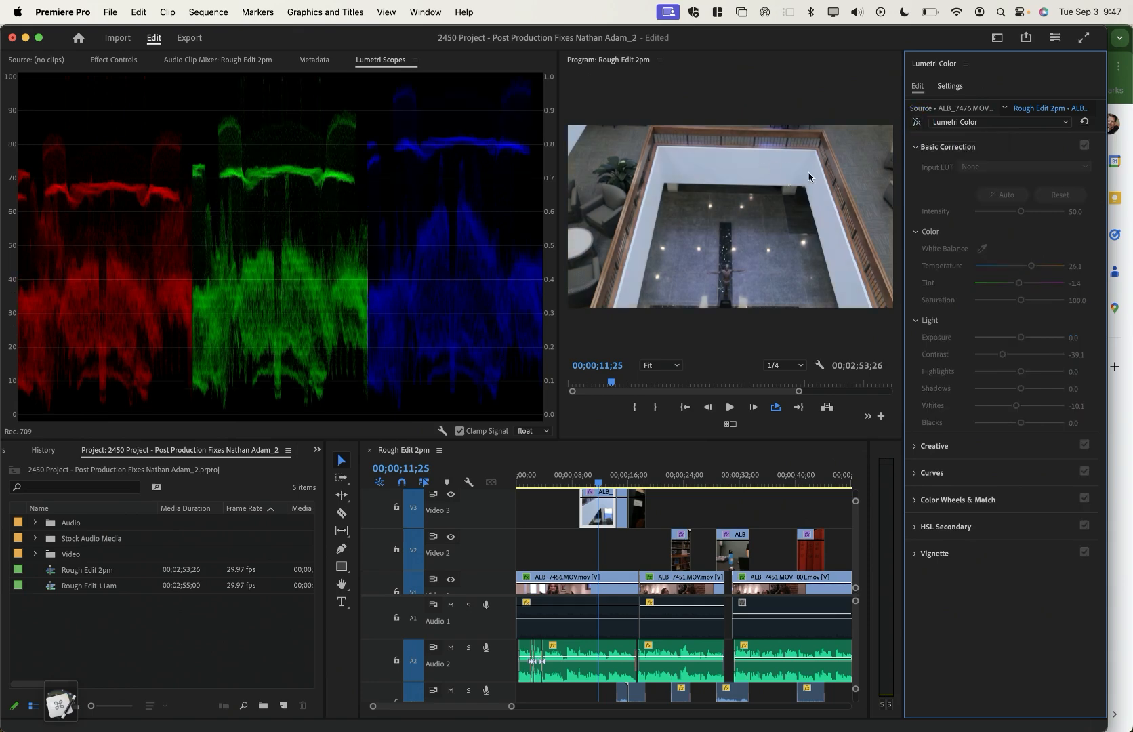
pyautogui.click(917, 122)
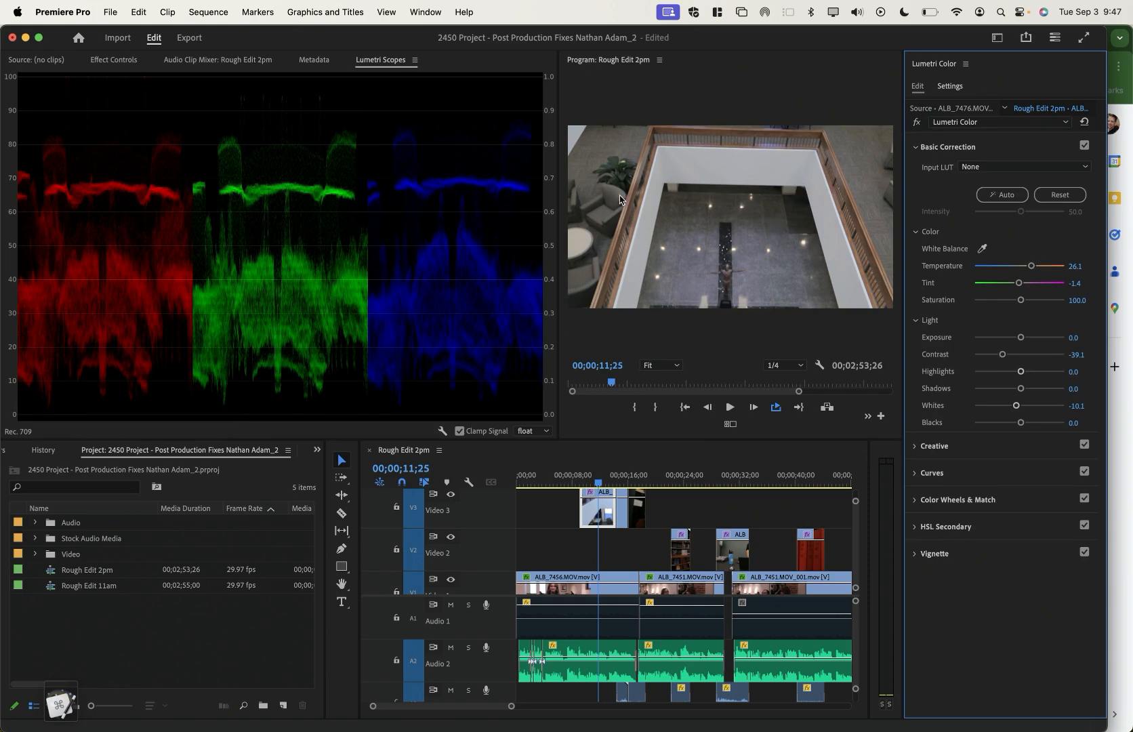
# Set Temperature to -7.2 on the ALB_7512 guitar display clip at 00;00;17;03 and compare it with the Lumetri effect off and on
pyautogui.click(637, 480)
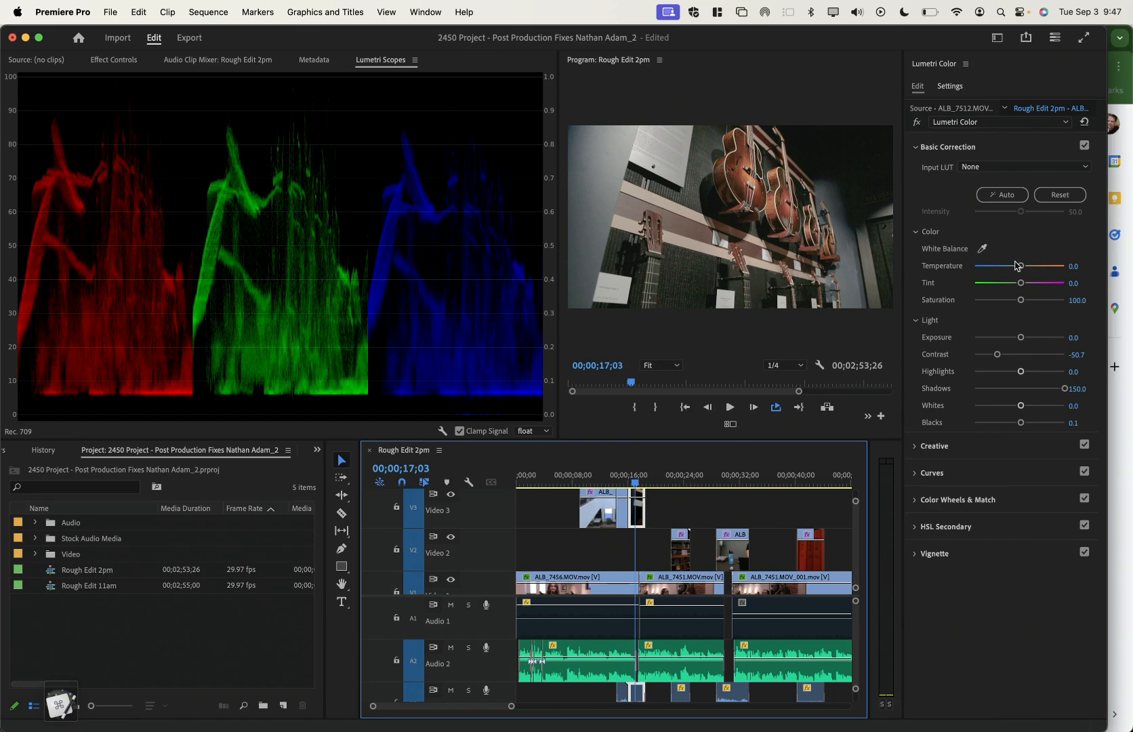
pyautogui.moveTo(1020, 267); pyautogui.dragTo(1015, 268)
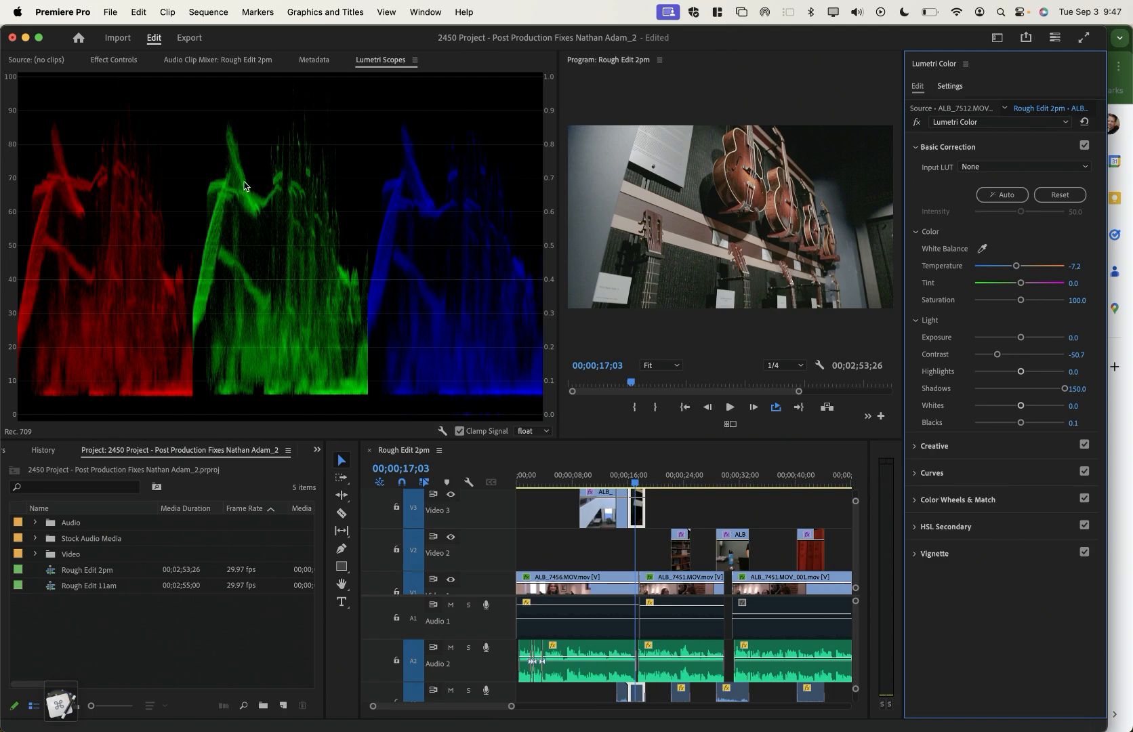
pyautogui.click(917, 122)
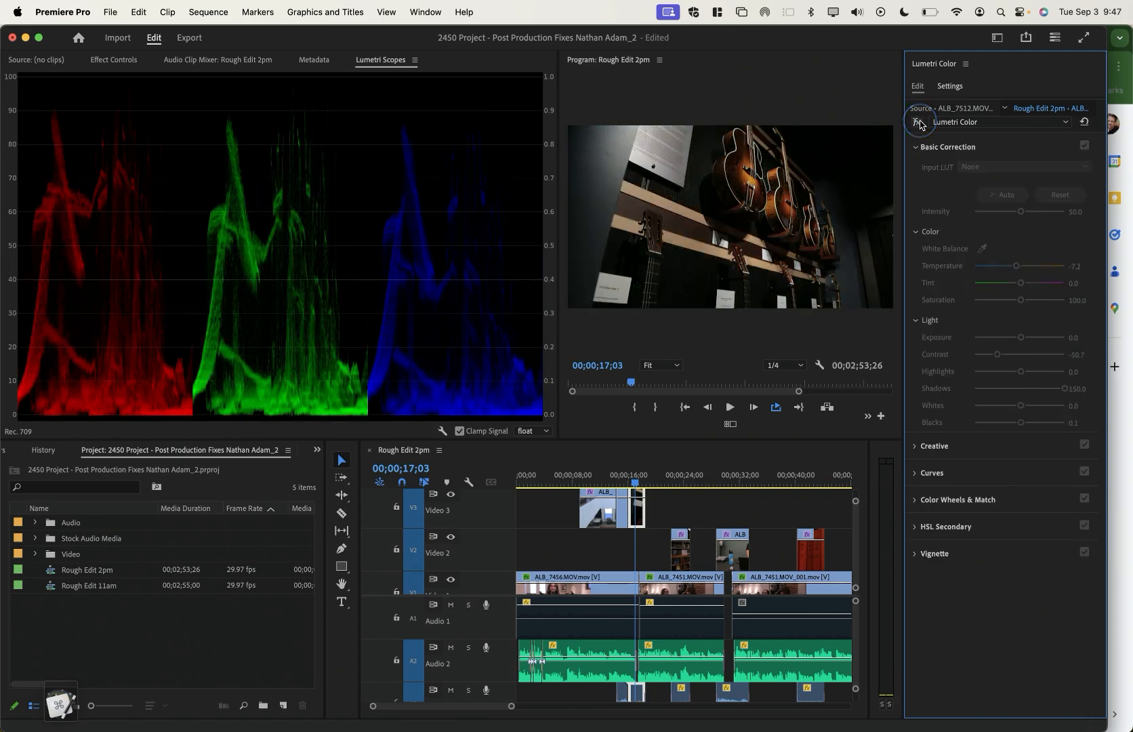
pyautogui.click(918, 122)
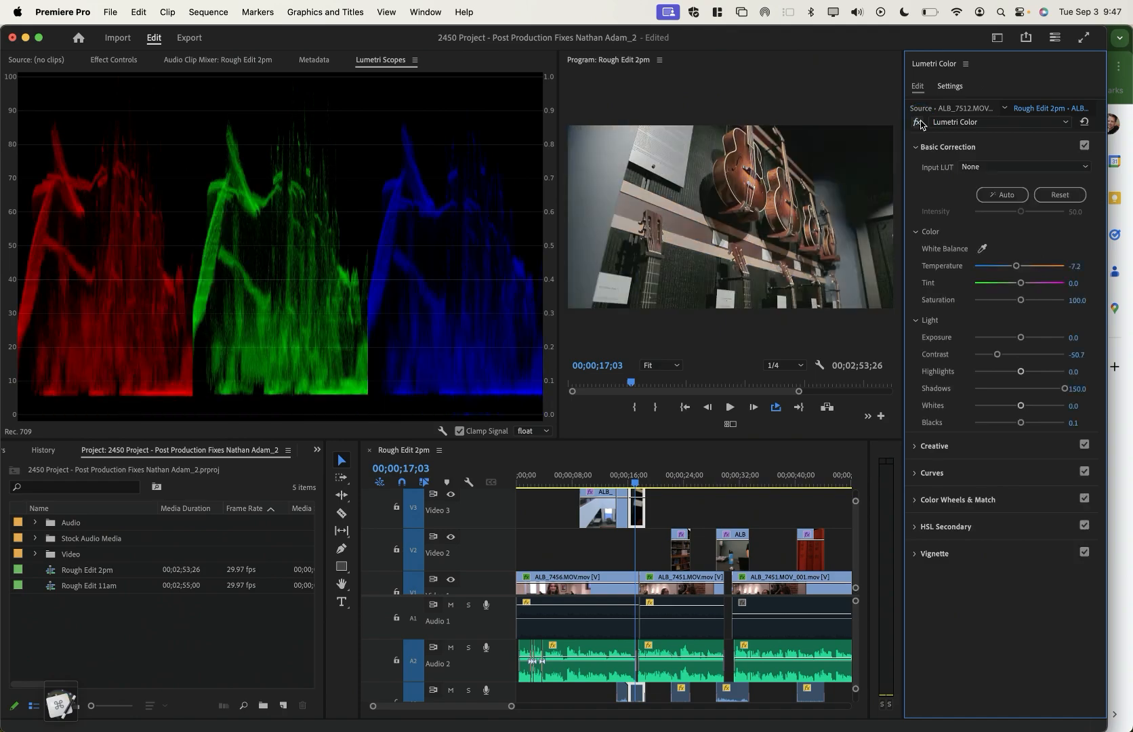
# Set Temperature to -4.3 on the ALB_7451 two-person interview at 00;00;20;18 and compare it with the Lumetri effect off and on
pyautogui.click(670, 479)
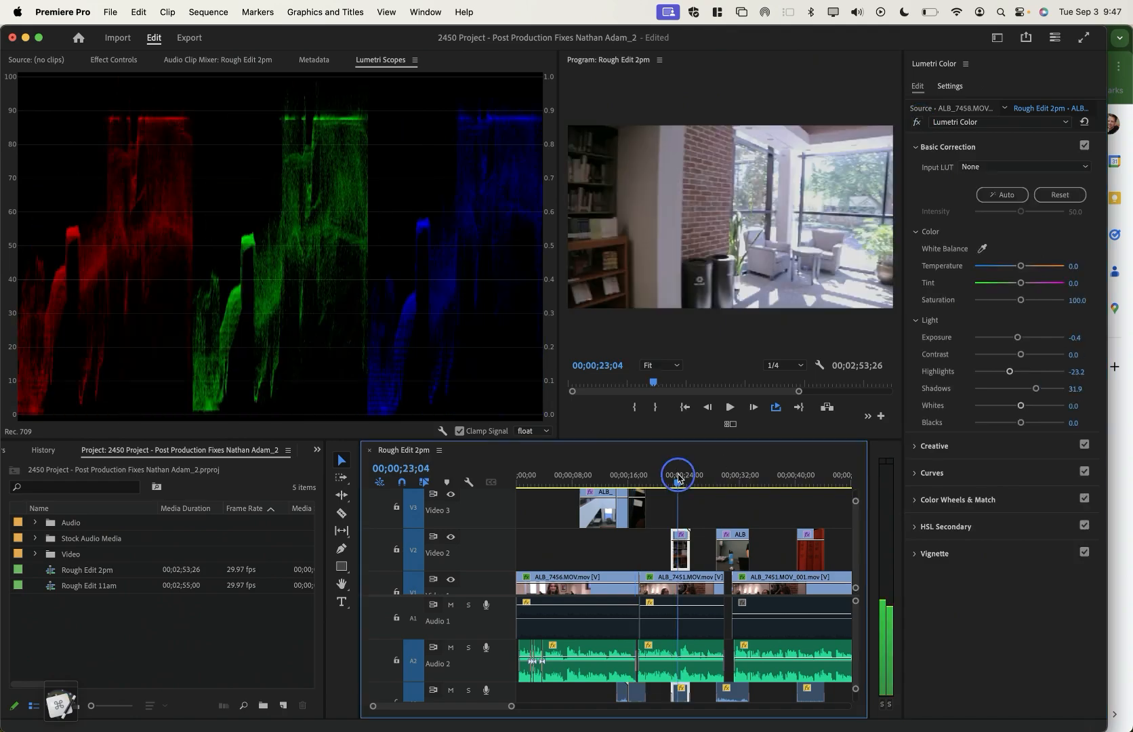
pyautogui.moveTo(671, 479); pyautogui.dragTo(551, 484)
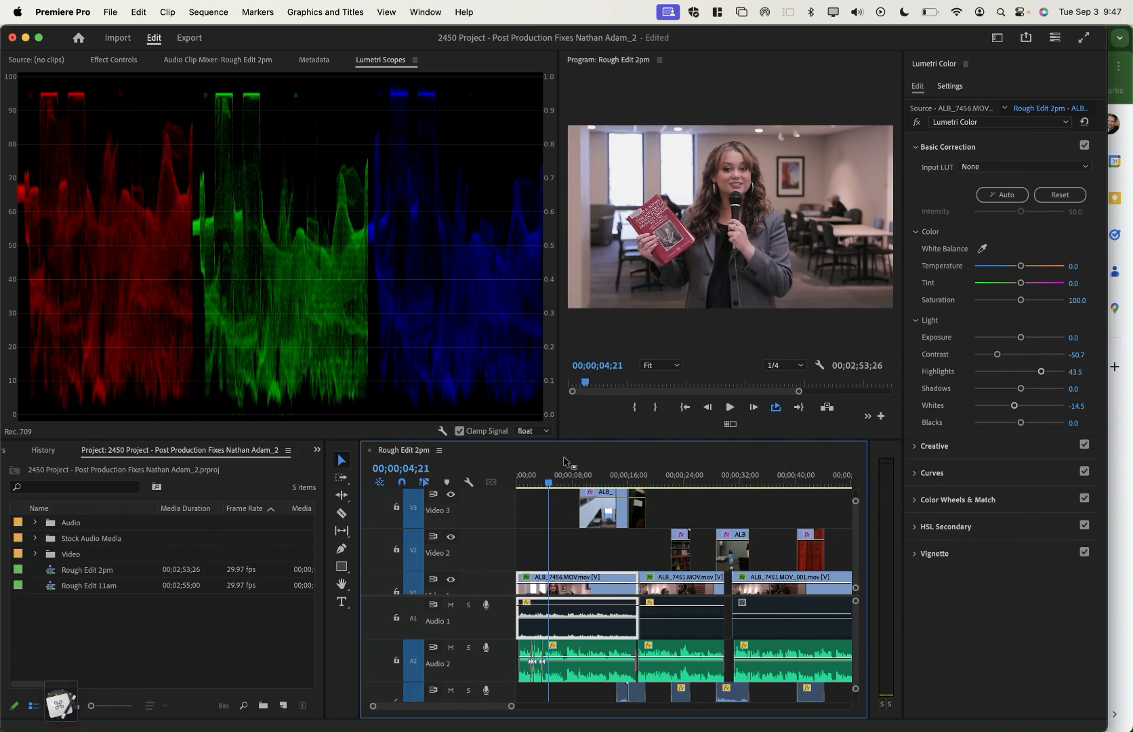
pyautogui.click(661, 483)
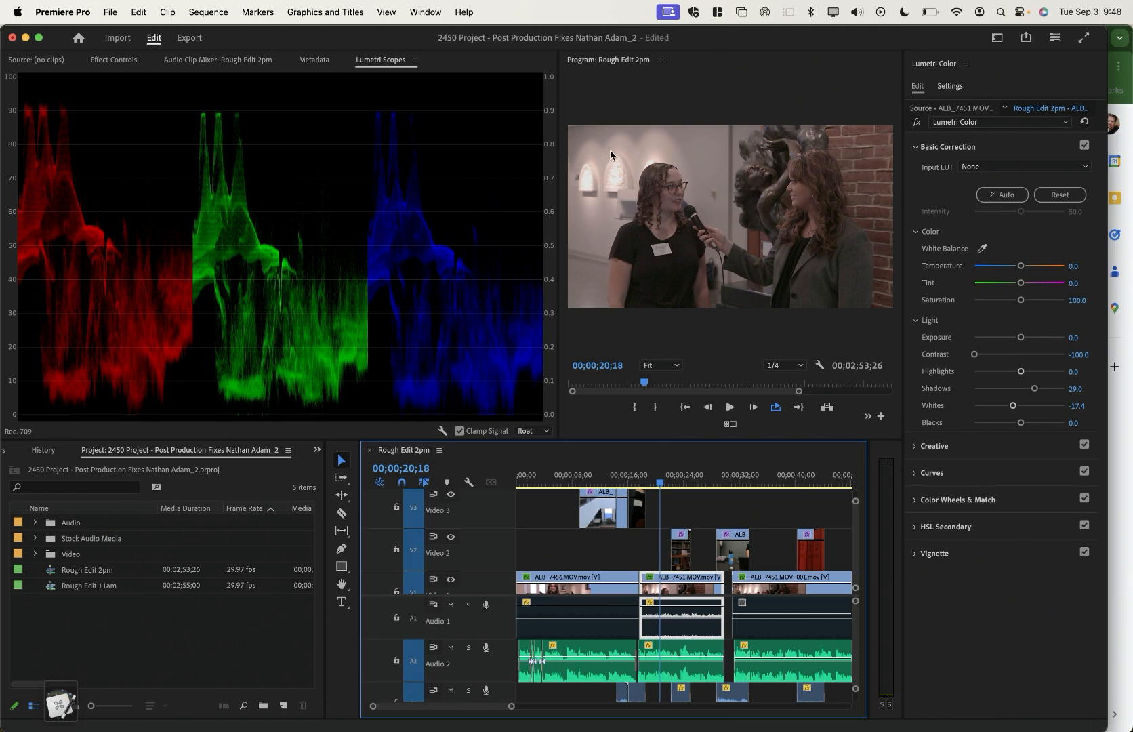
pyautogui.moveTo(1021, 269); pyautogui.dragTo(1017, 269)
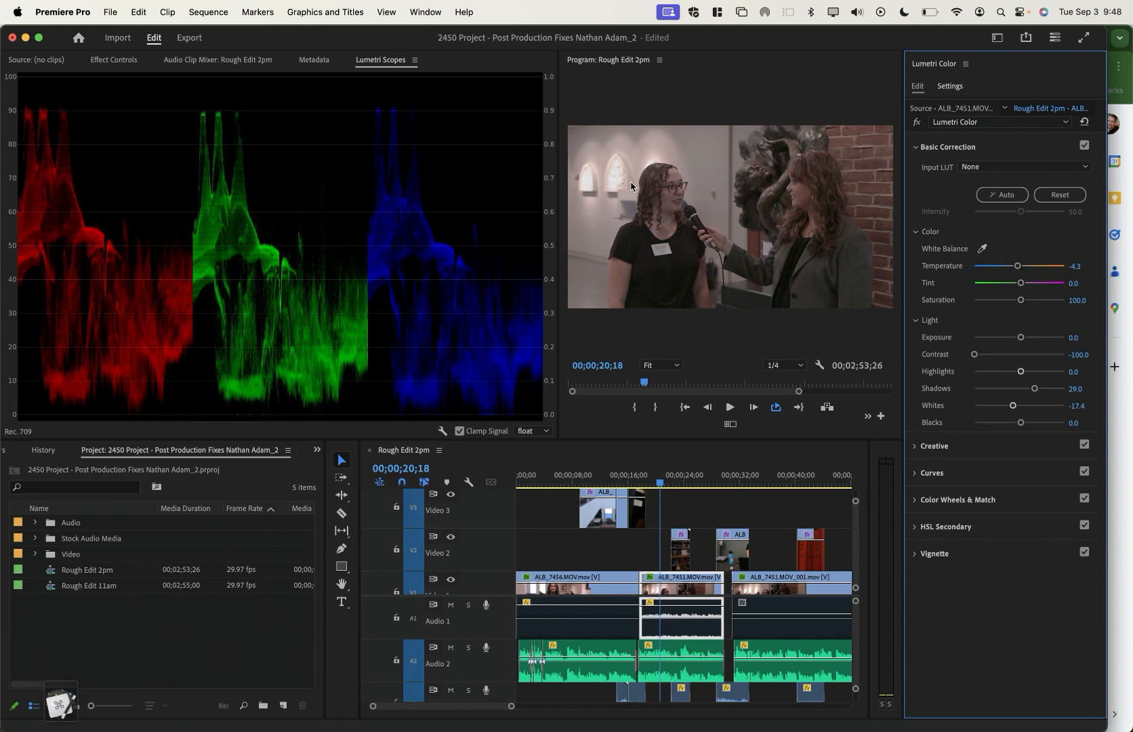
pyautogui.click(916, 121)
pyautogui.click(916, 122)
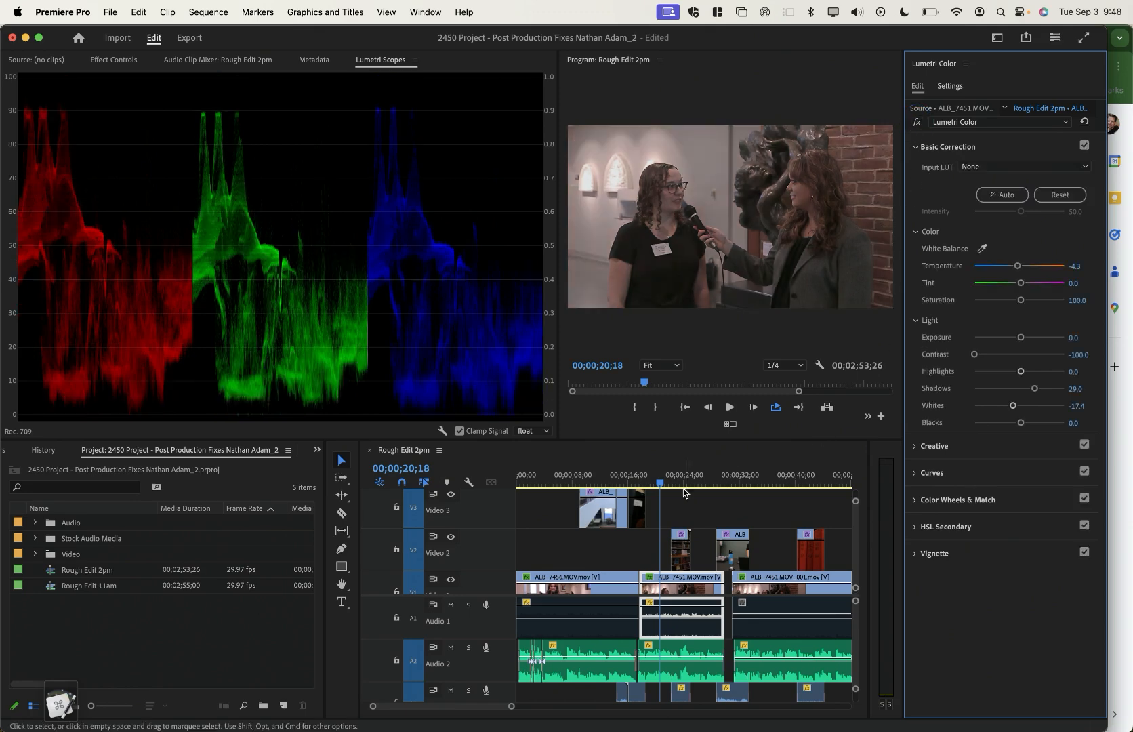
# Check the color balance of the window lounge clip and the ALB_7453 desk clip on the parade, and save the project
pyautogui.moveTo(679, 478); pyautogui.dragTo(682, 481)
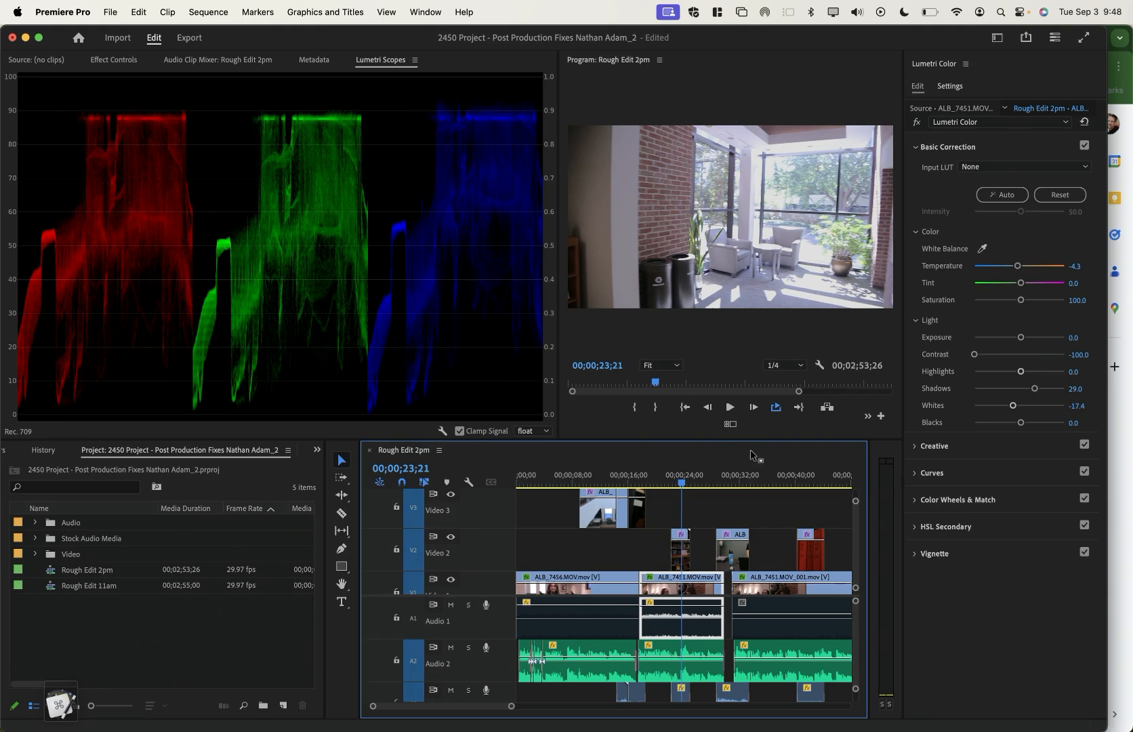
pyautogui.click(729, 480)
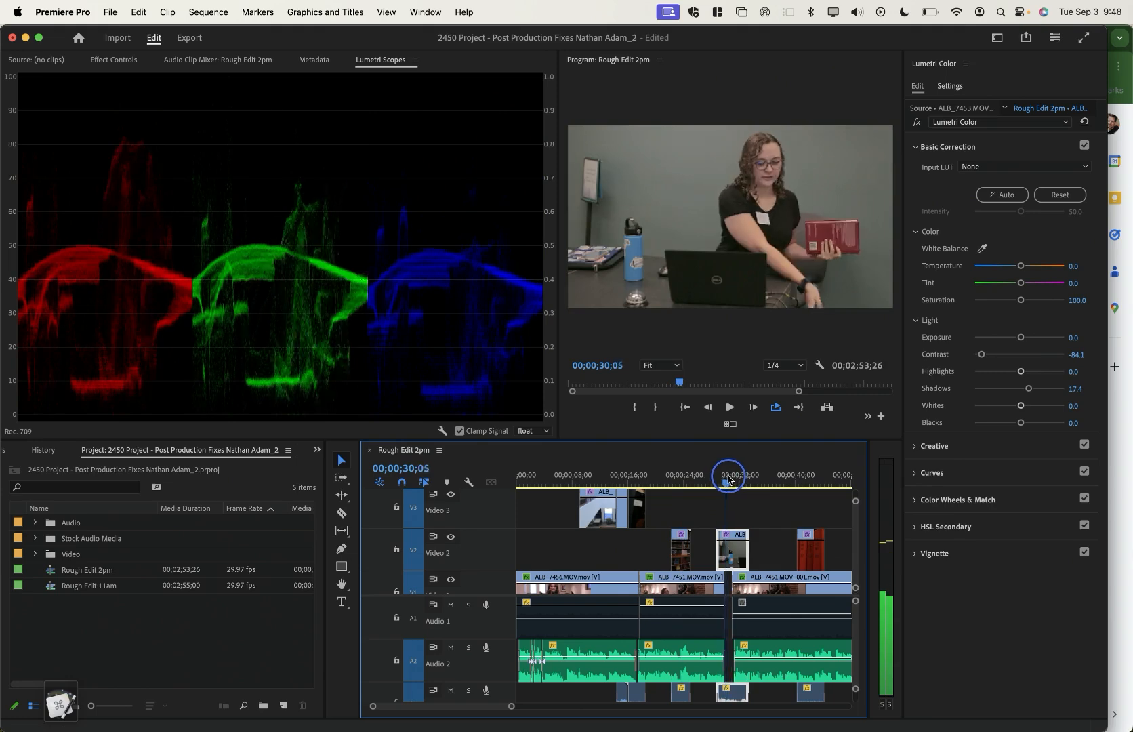
pyautogui.press('super+s')
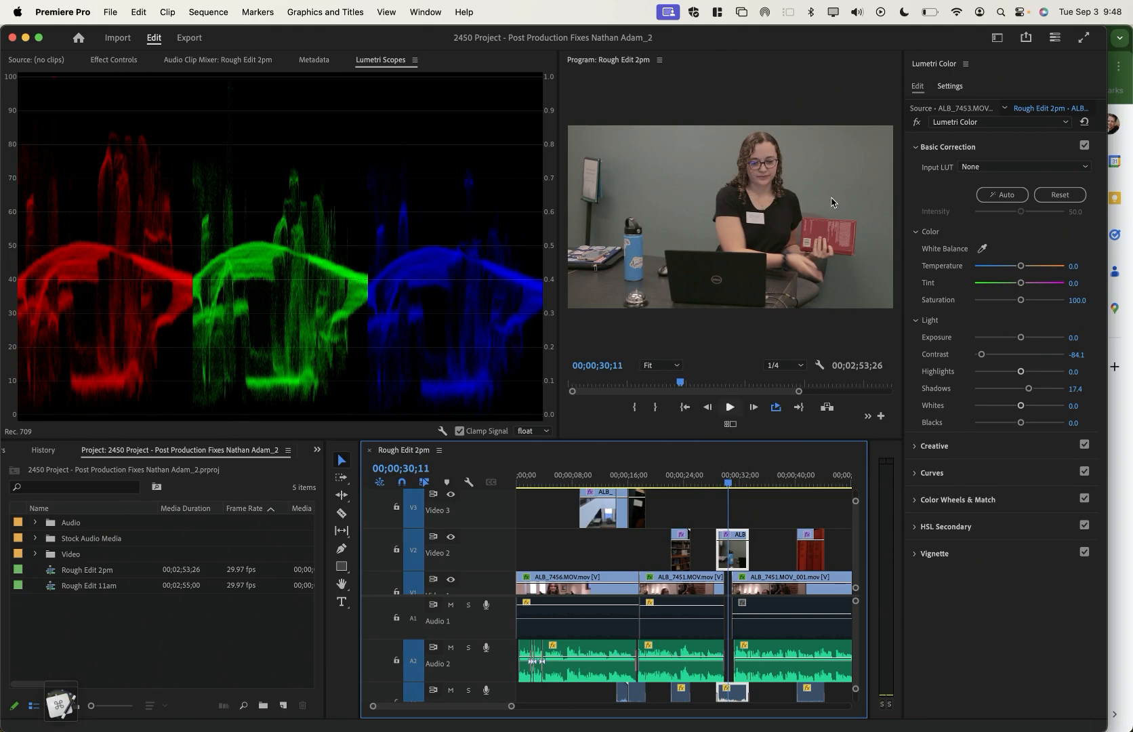
# Compare the color of the ALB_7451_001 interview near 00;00;36;11 with the corrected ALB_7451 interview near 00;00;26;21
pyautogui.moveTo(764, 478); pyautogui.dragTo(771, 481)
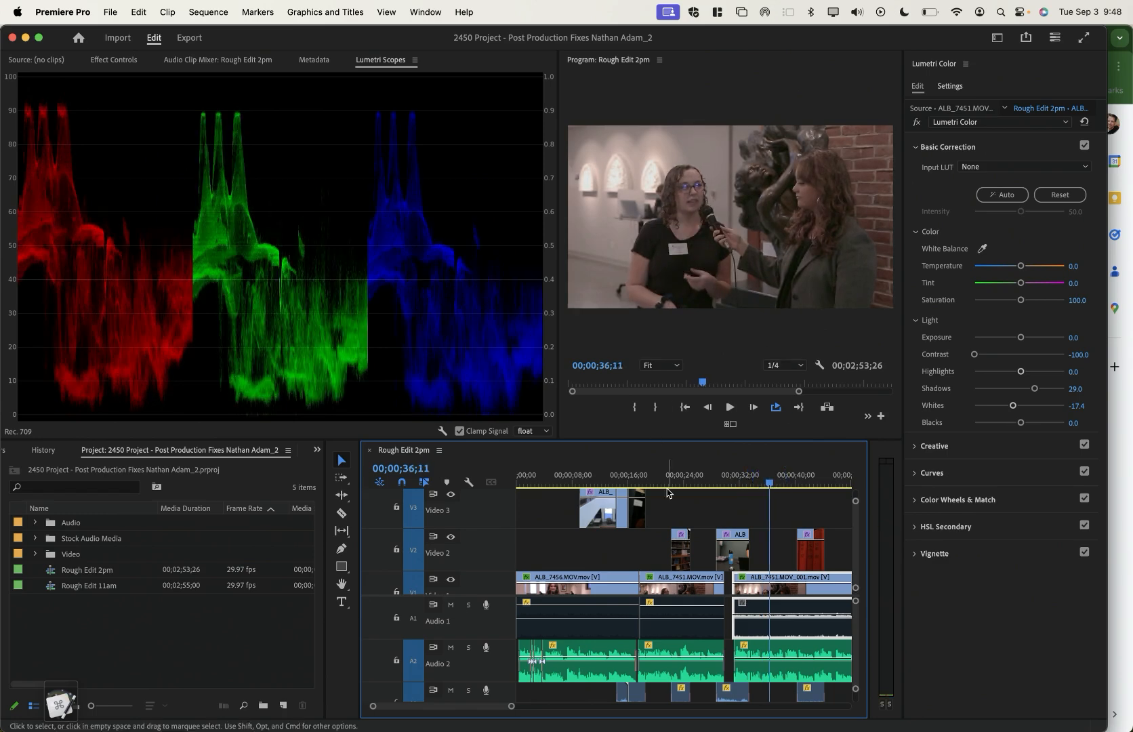
pyautogui.click(705, 477)
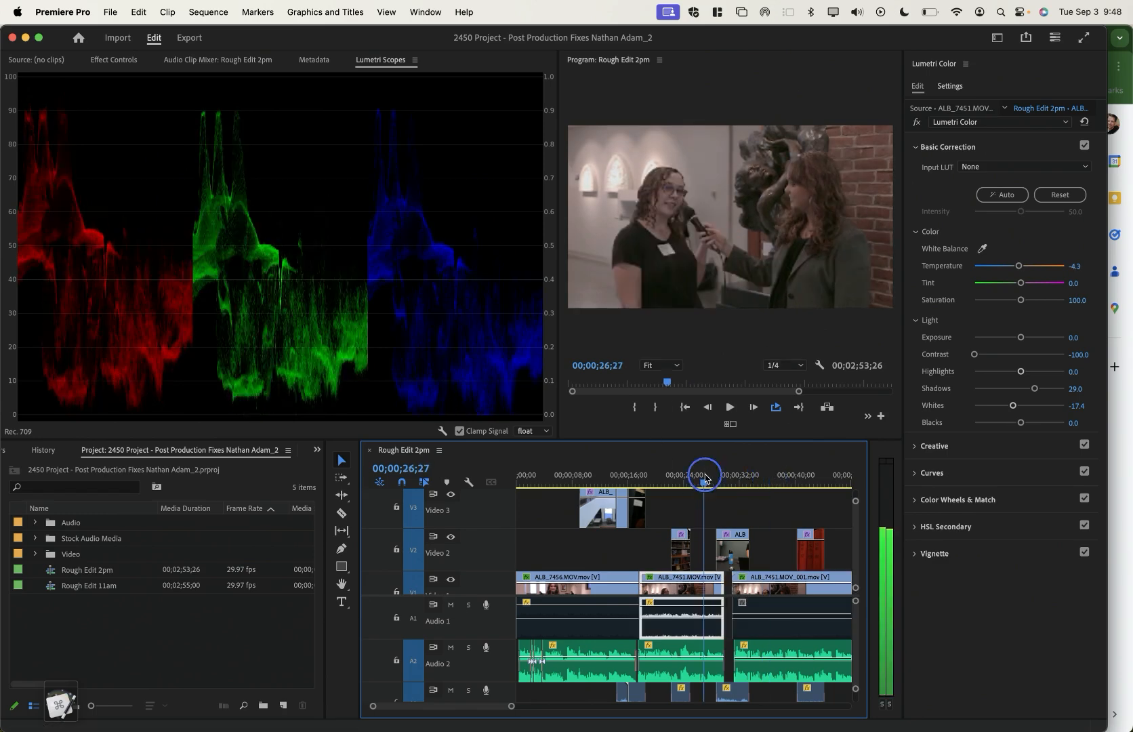
pyautogui.click(770, 478)
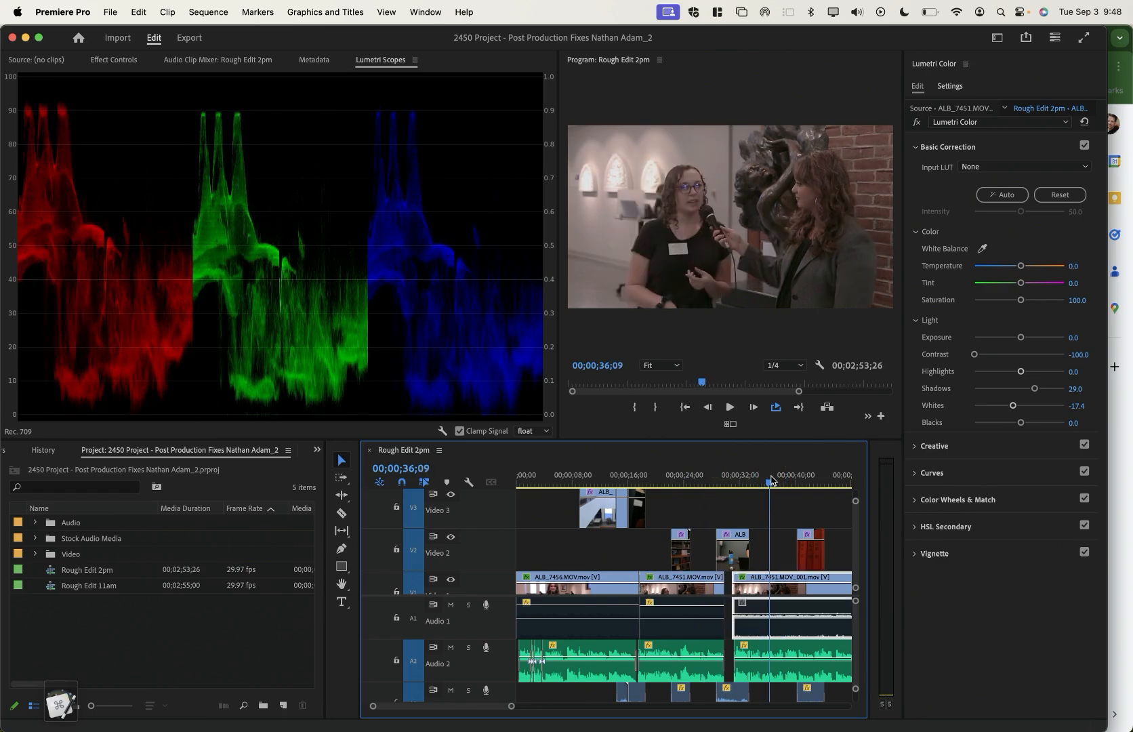
pyautogui.click(704, 481)
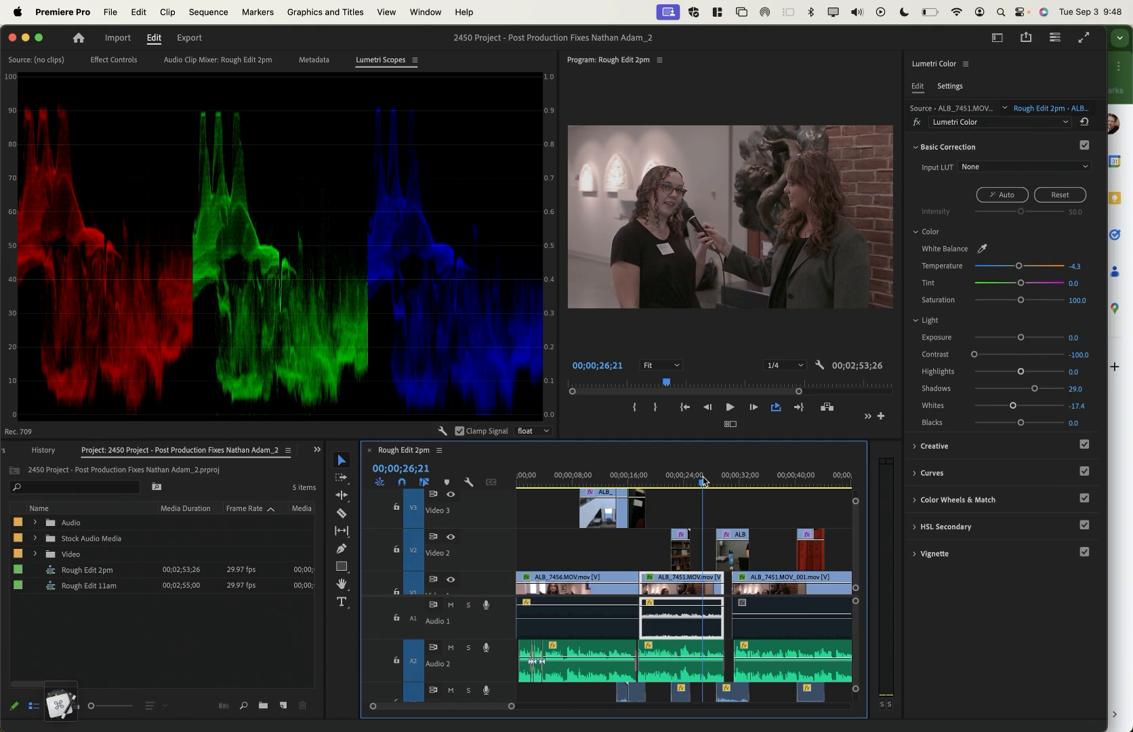
# Compare the color of interview clips ALB_7451.MOV and ALB_7451.MOV_001, and show the first clip's Effect Controls with Motion collapsed
pyautogui.moveTo(702, 477); pyautogui.dragTo(703, 477)
pyautogui.click(776, 476)
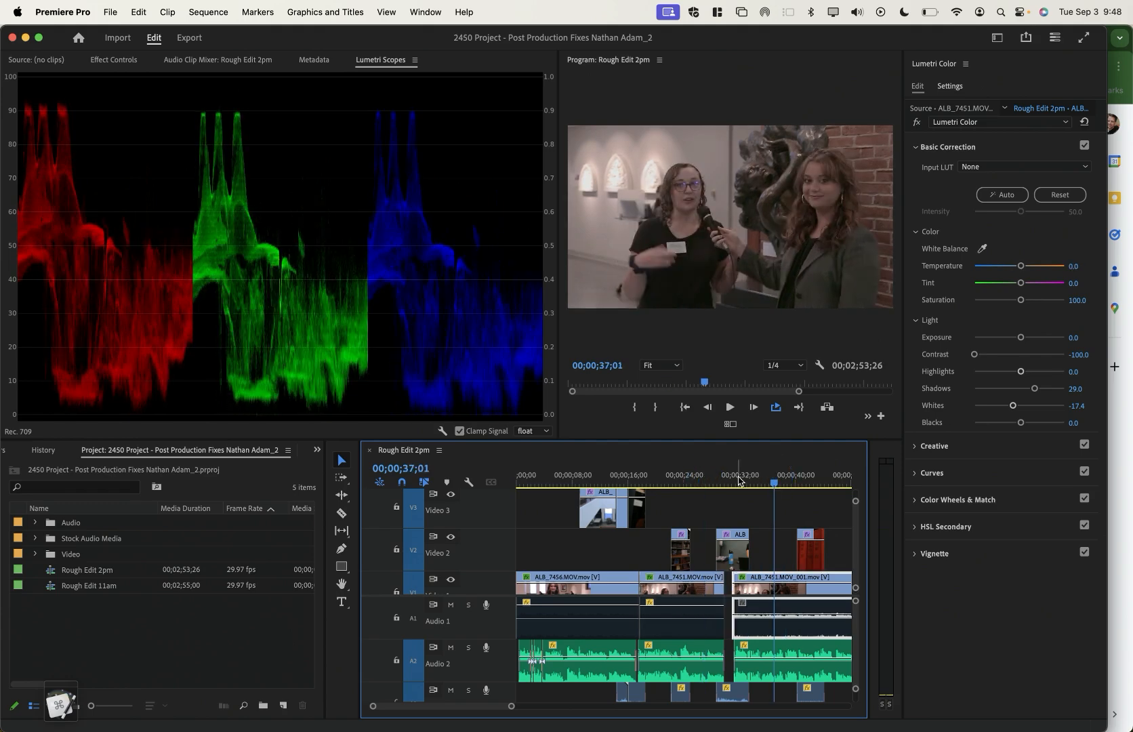
pyautogui.click(699, 581)
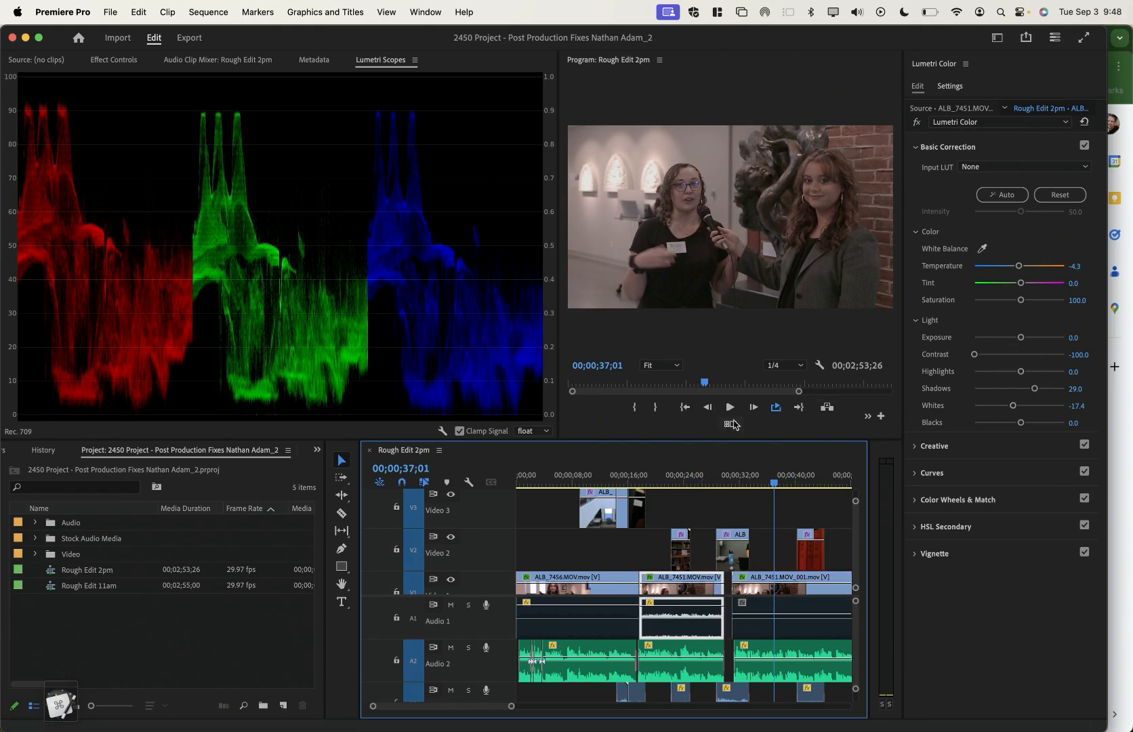
pyautogui.click(701, 477)
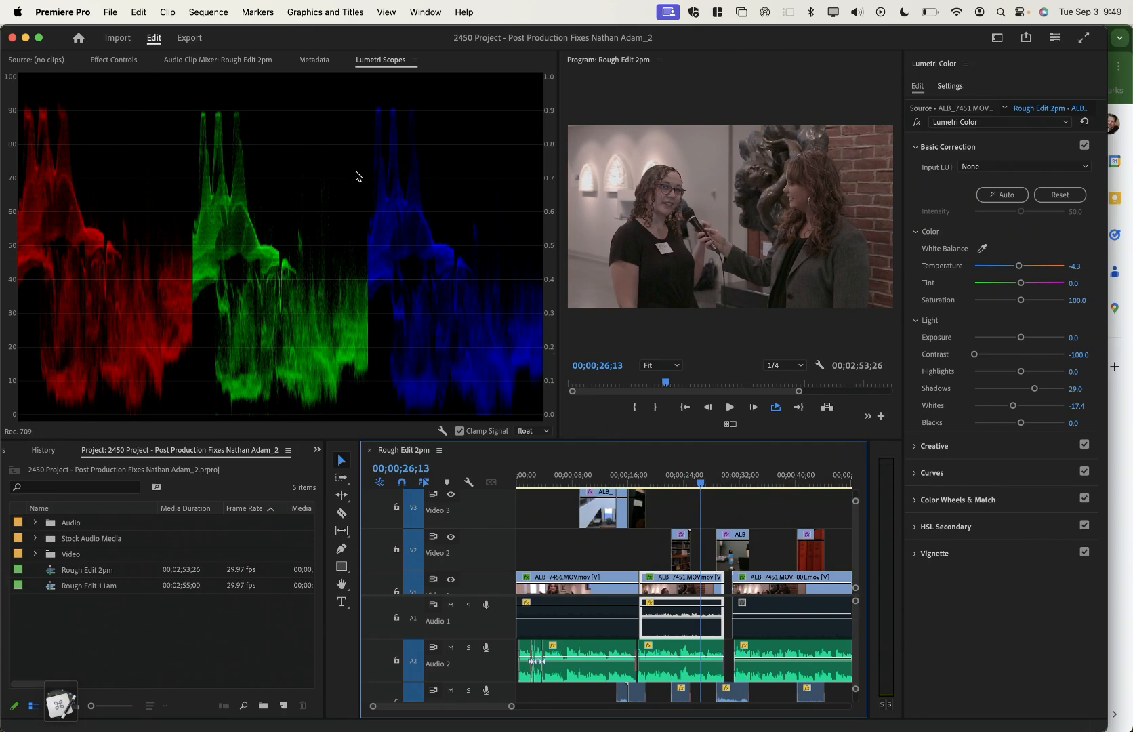
pyautogui.click(119, 68)
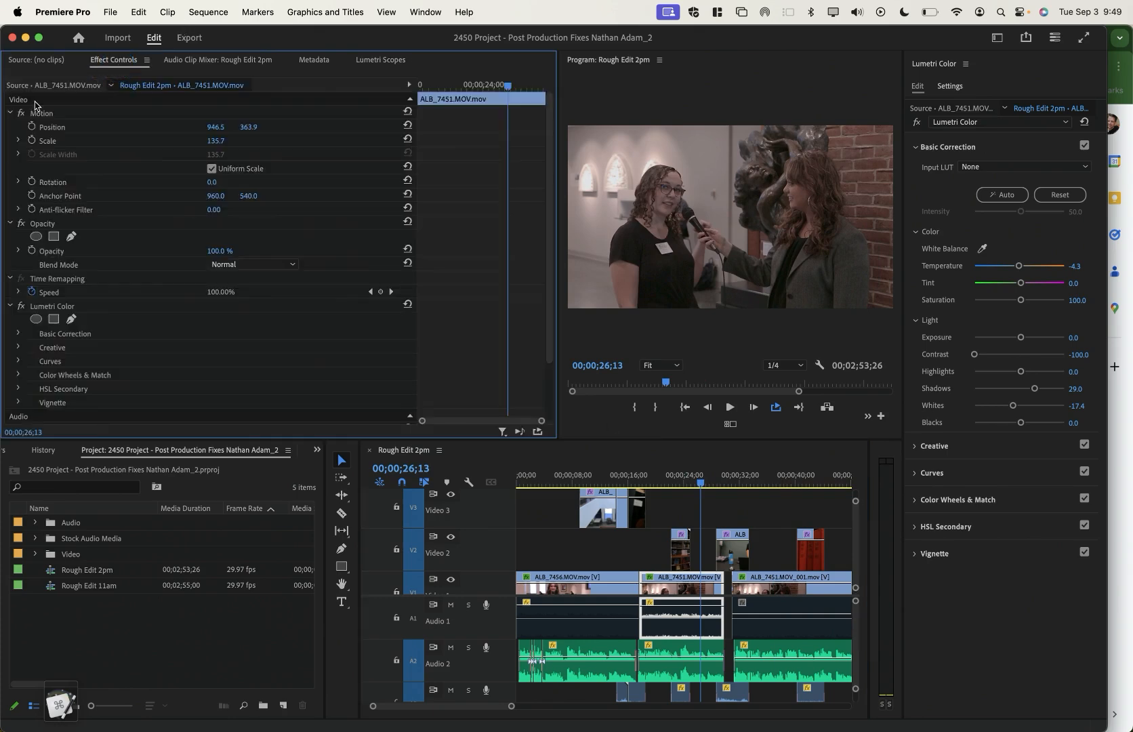
pyautogui.click(10, 114)
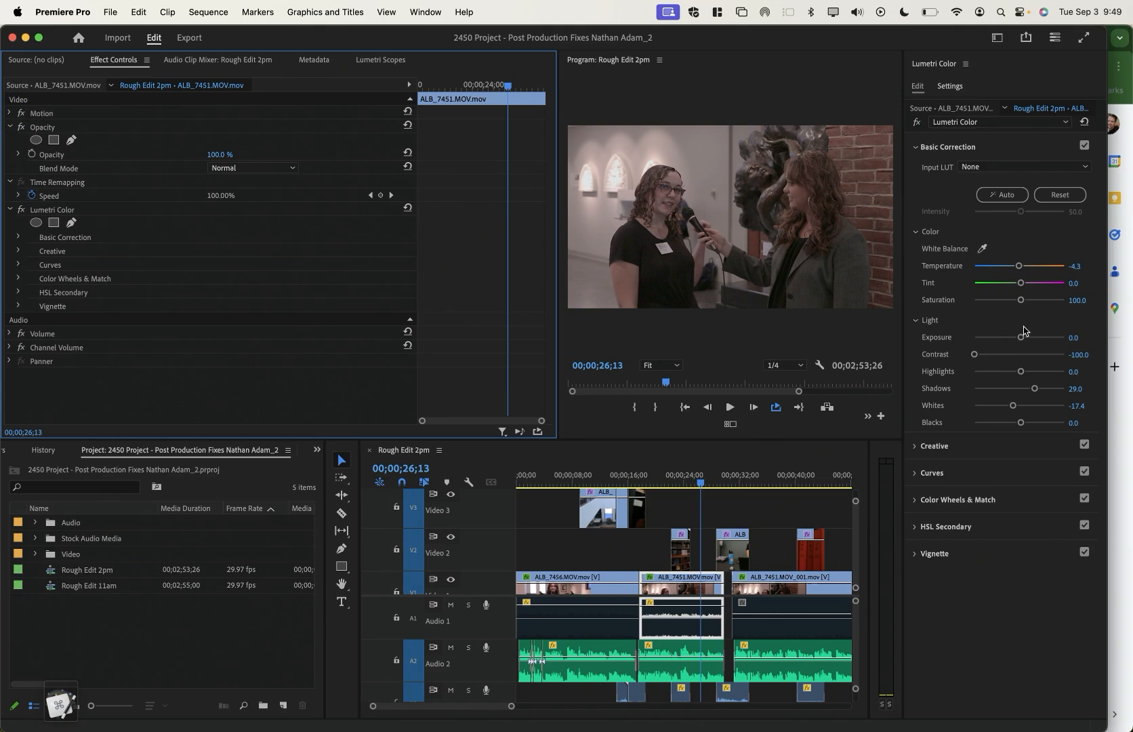
# Copy ALB_7451.MOV and paste only its Lumetri Color effect onto ALB_7451.MOV_001 through Paste Attributes
pyautogui.click(786, 588)
pyautogui.click(776, 483)
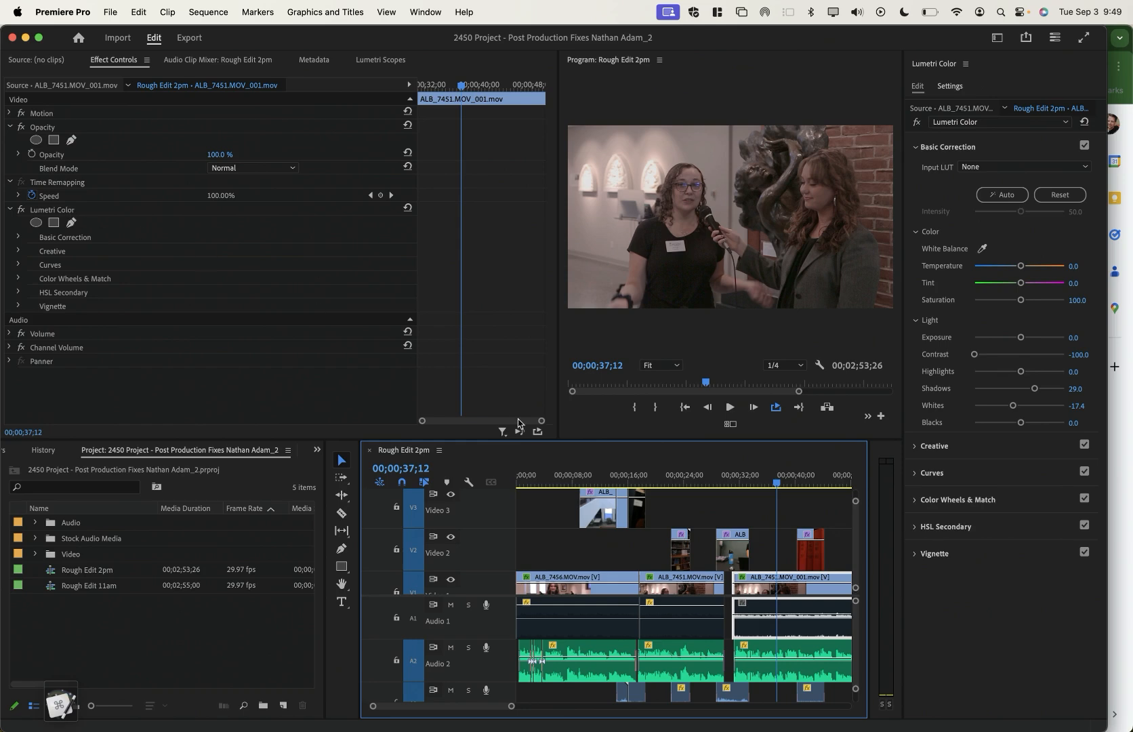
pyautogui.click(705, 482)
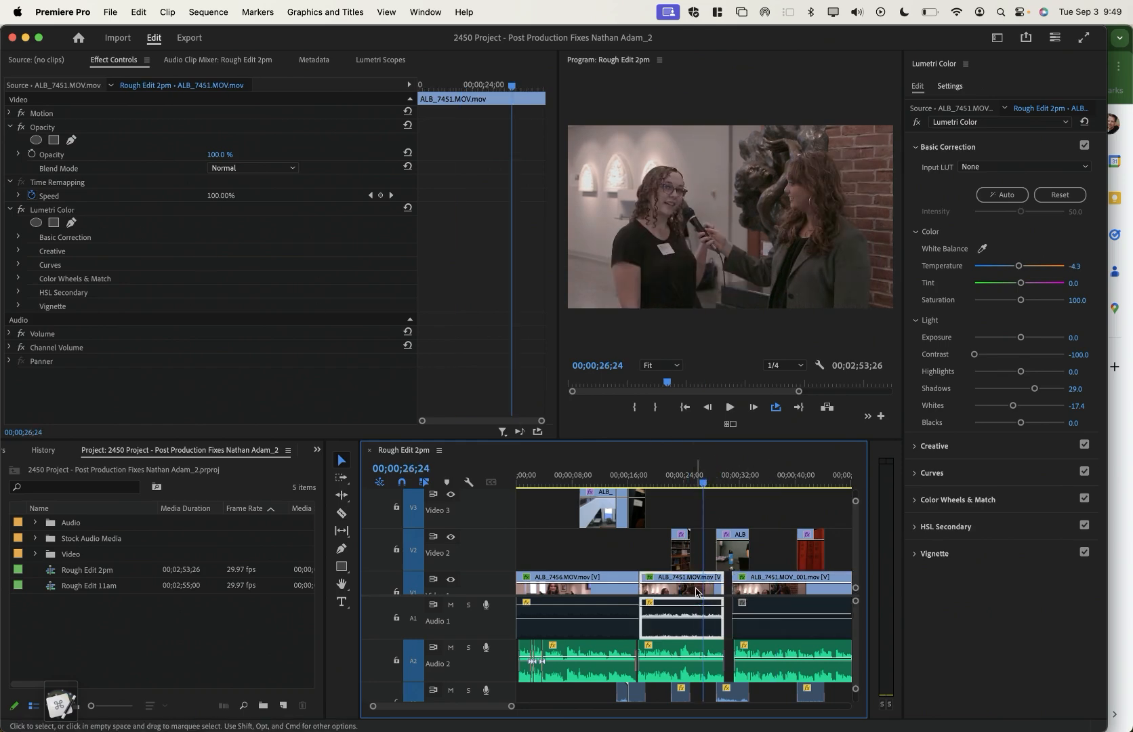
pyautogui.click(777, 589)
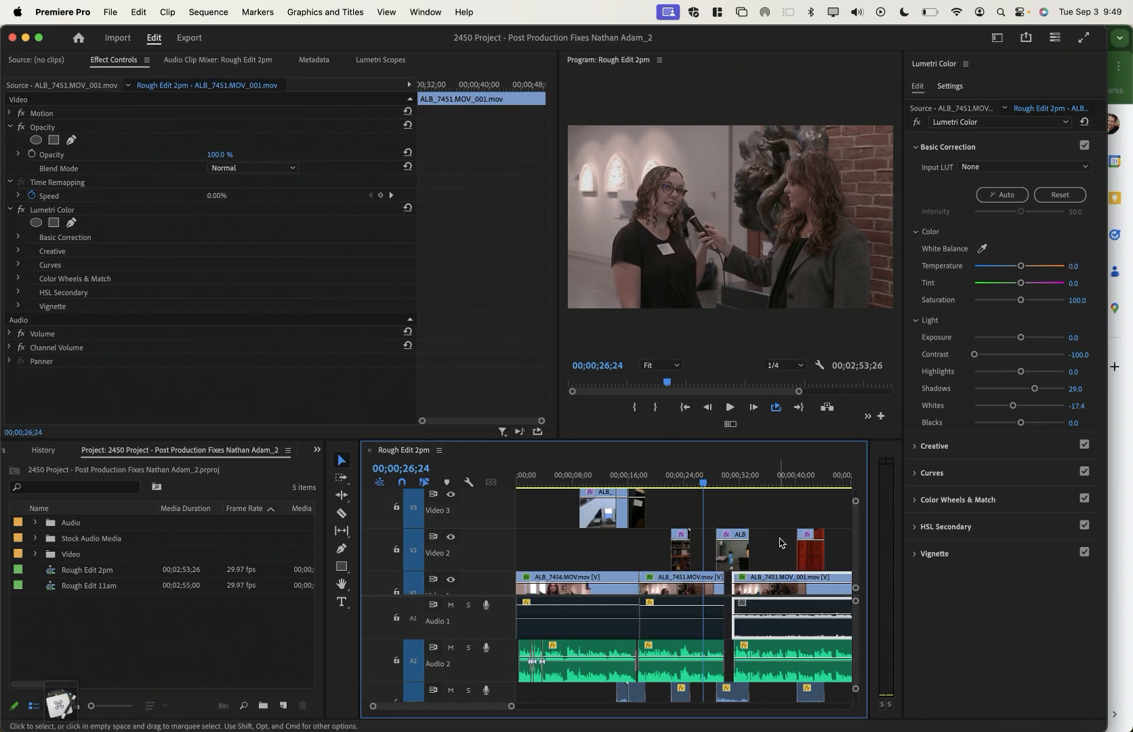
pyautogui.click(769, 482)
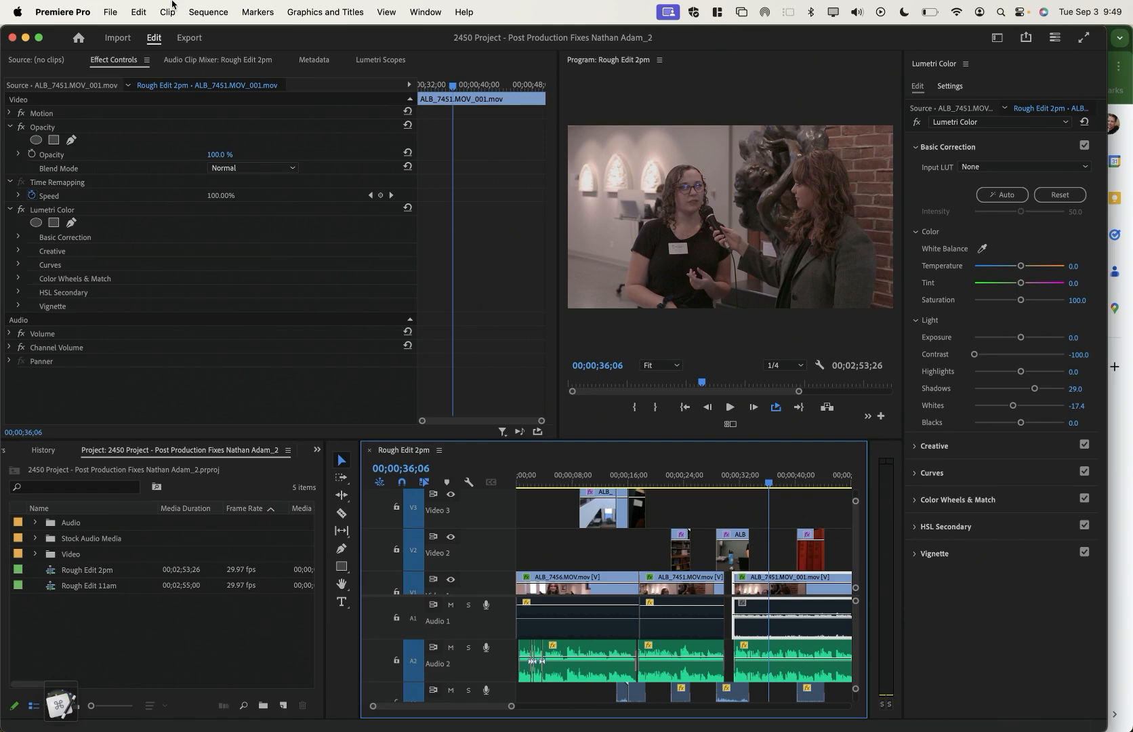
pyautogui.click(133, 11)
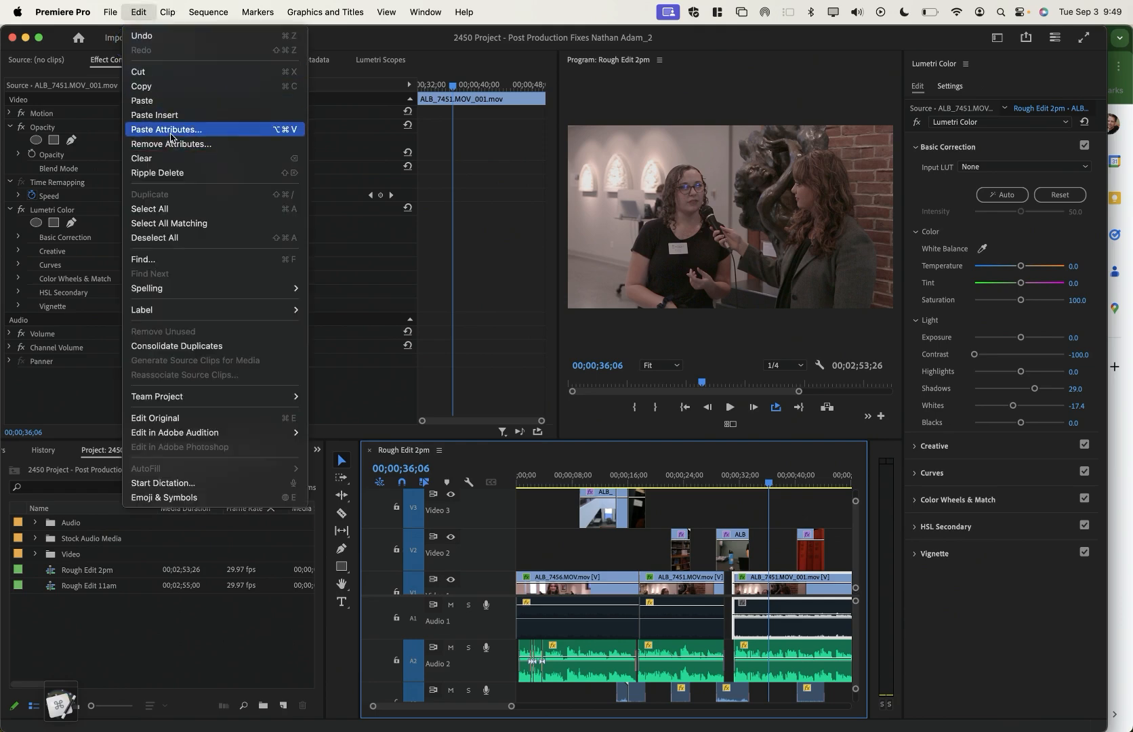
pyautogui.click(169, 135)
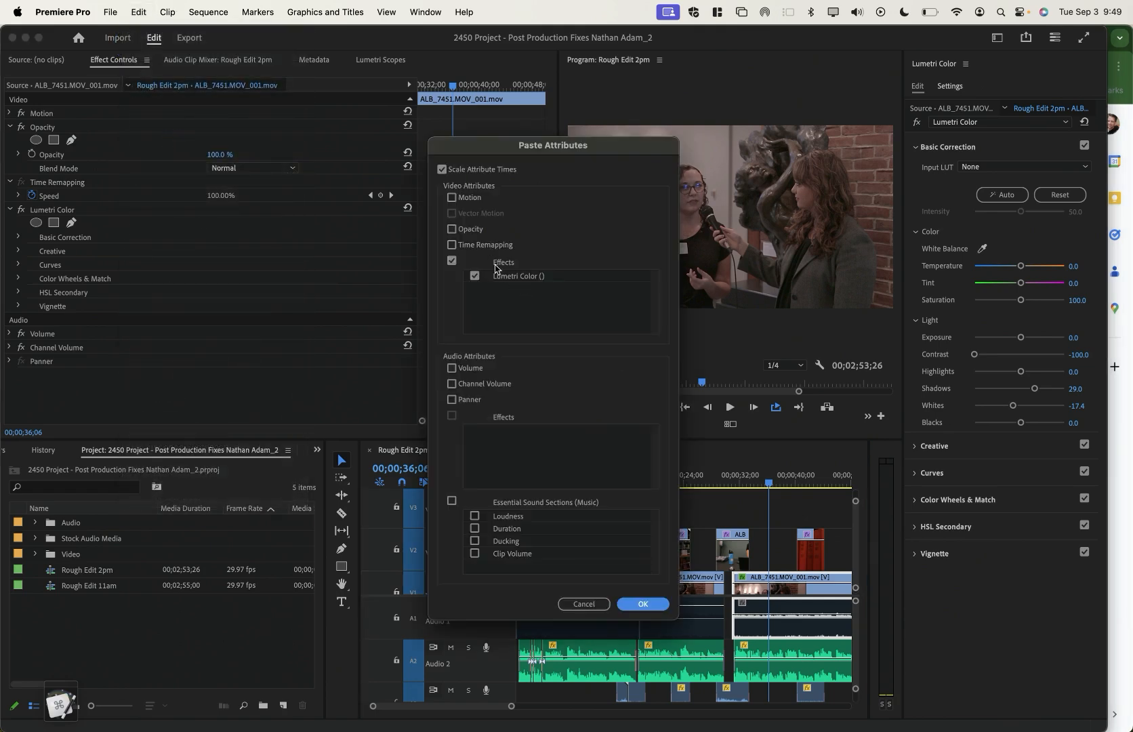
pyautogui.click(642, 604)
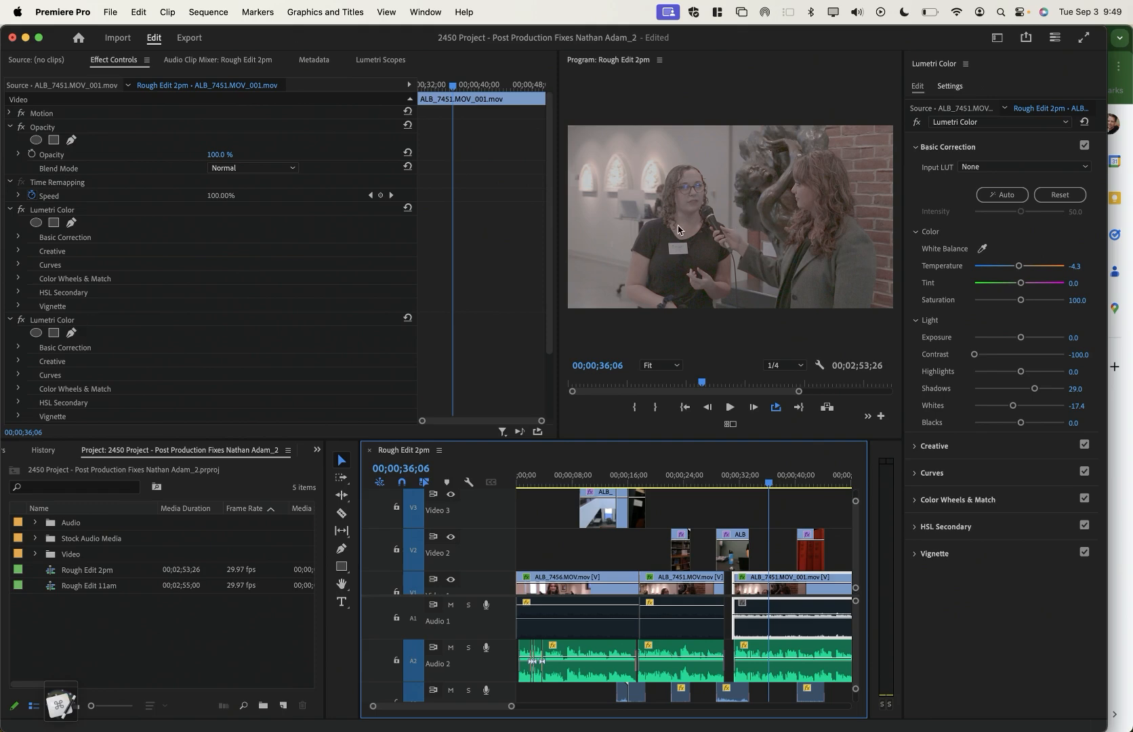
# Delete both Lumetri Color effects from ALB_7451.MOV_001, comparing it with ALB_7451.MOV between the deletions
pyautogui.click(135, 324)
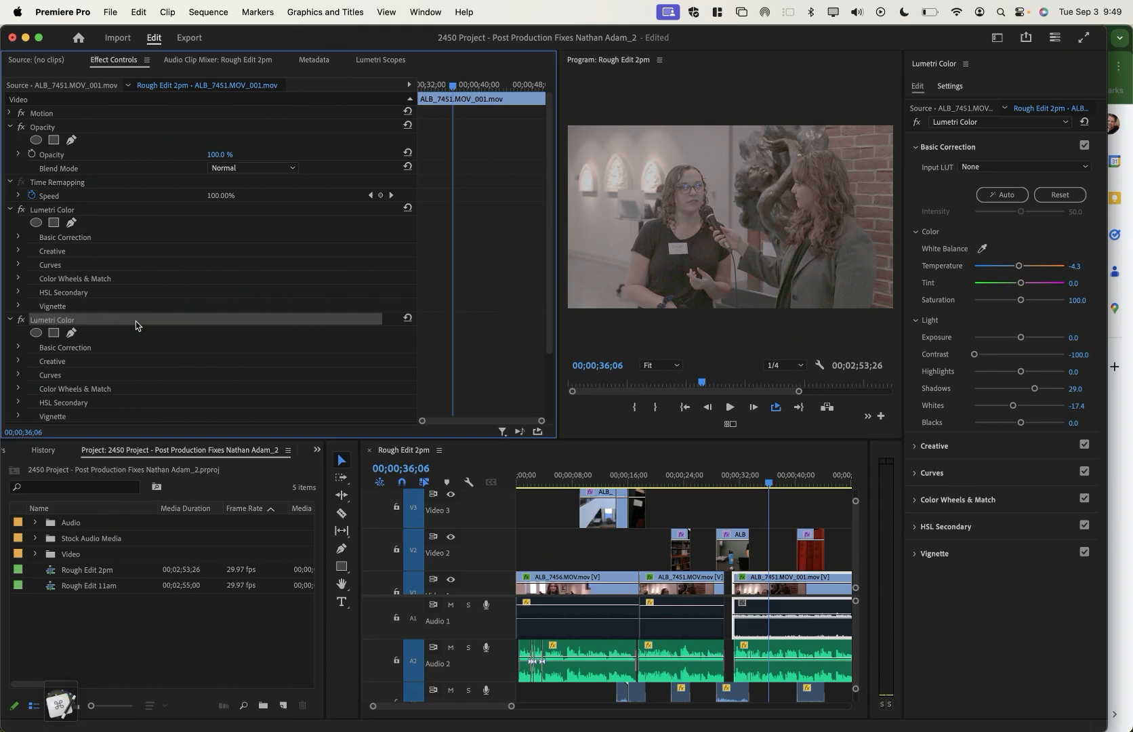
pyautogui.press('Delete')
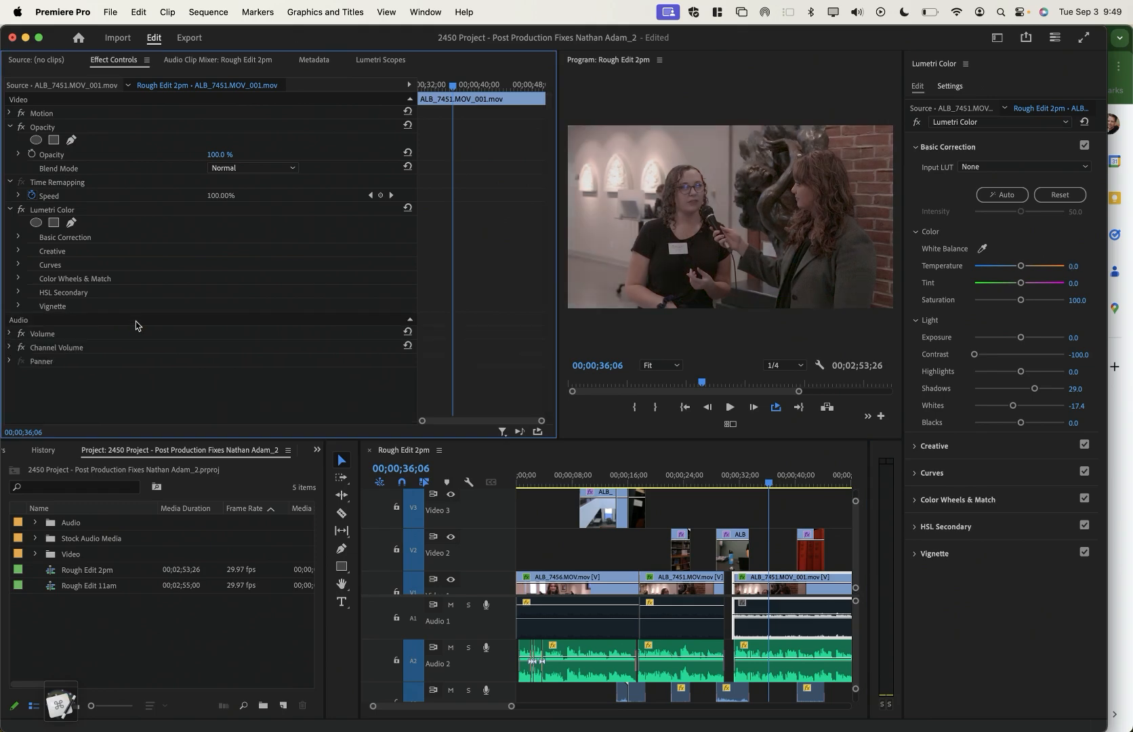
pyautogui.click(708, 481)
pyautogui.moveTo(709, 481); pyautogui.dragTo(707, 481)
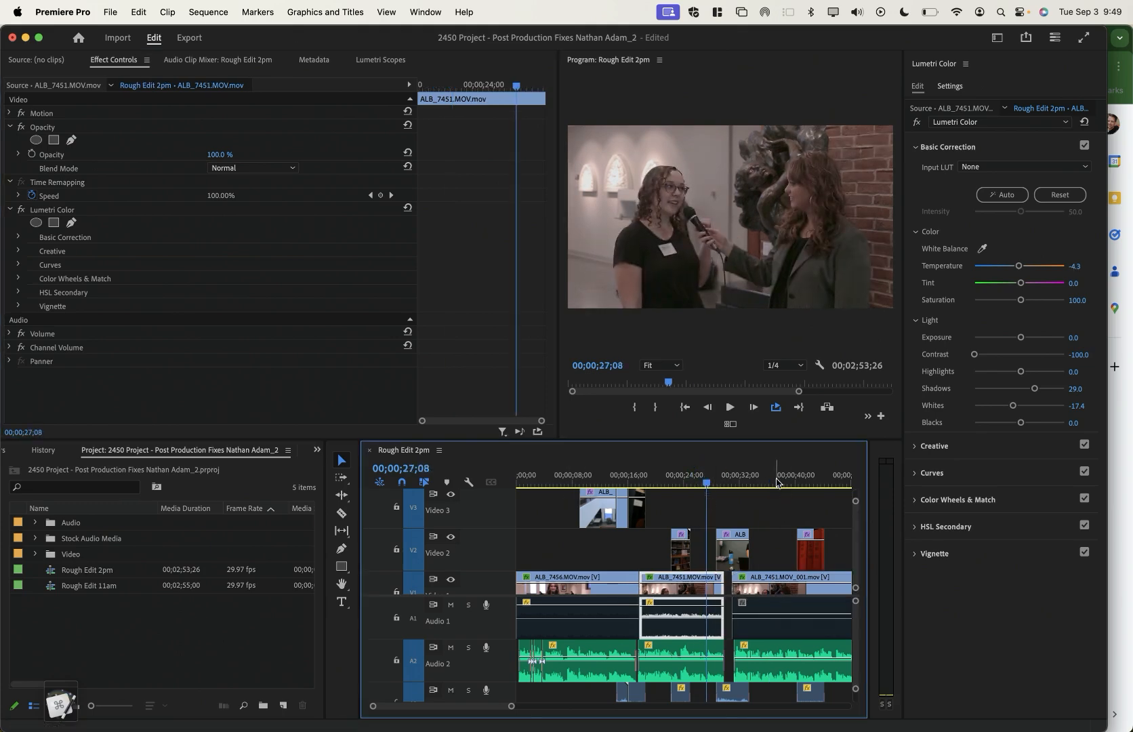
pyautogui.click(776, 481)
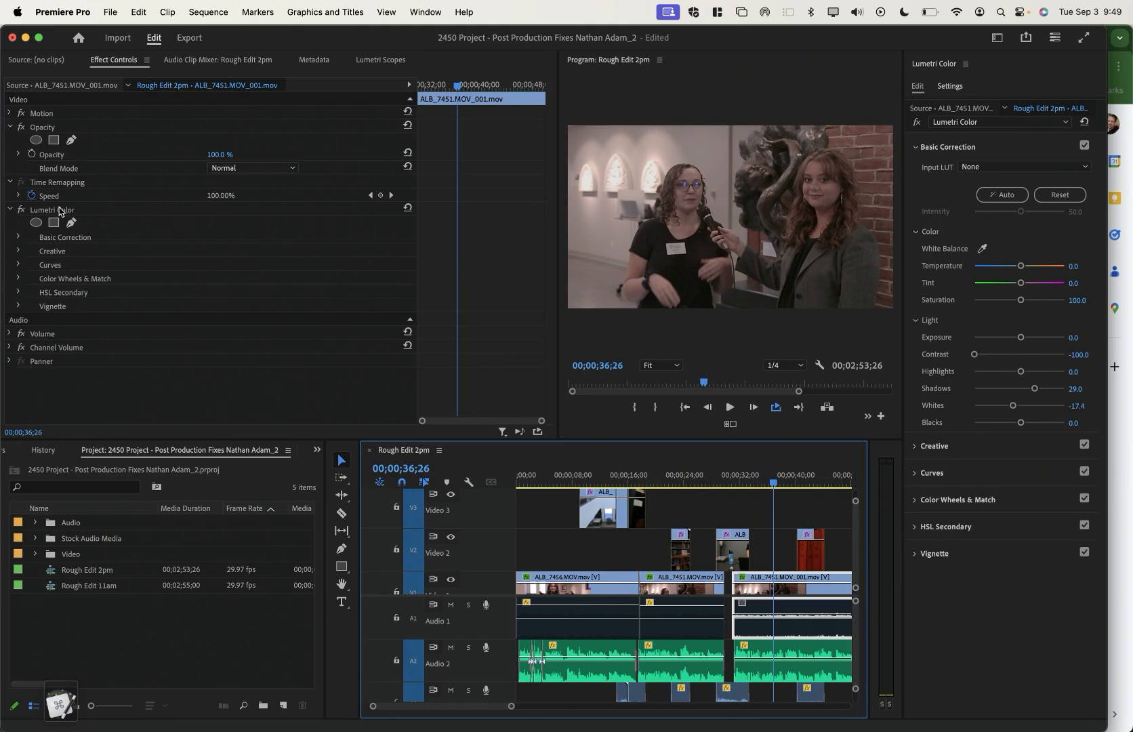
pyautogui.click(60, 210)
pyautogui.press('Delete')
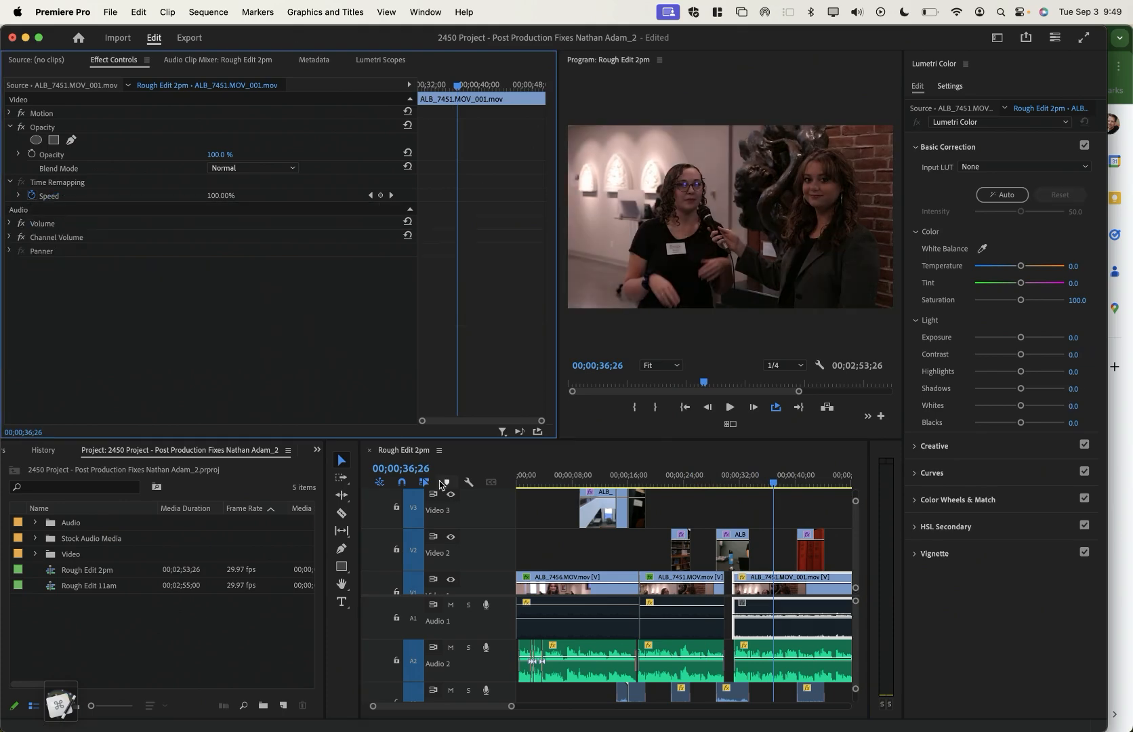
# Copy the graded ALB_7451.MOV and paste its Lumetri Color attribute onto the cleared ALB_7451.MOV_001
pyautogui.click(700, 481)
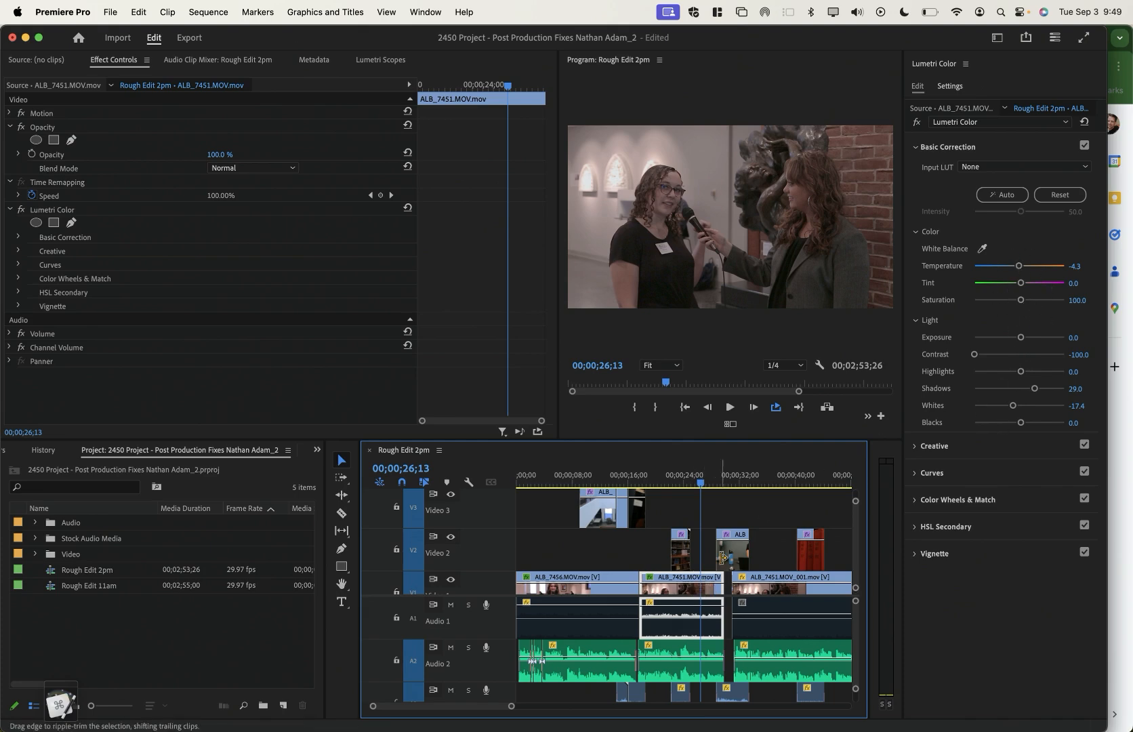
pyautogui.click(776, 590)
pyautogui.click(776, 482)
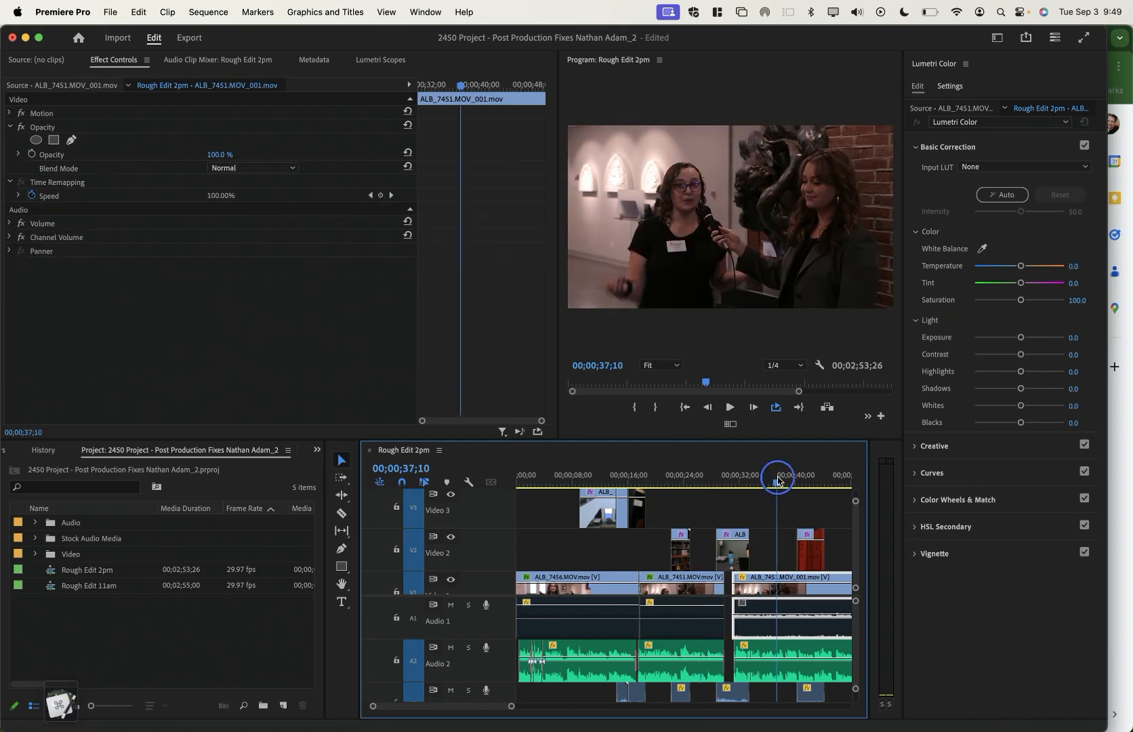
pyautogui.press('super+alt+v')
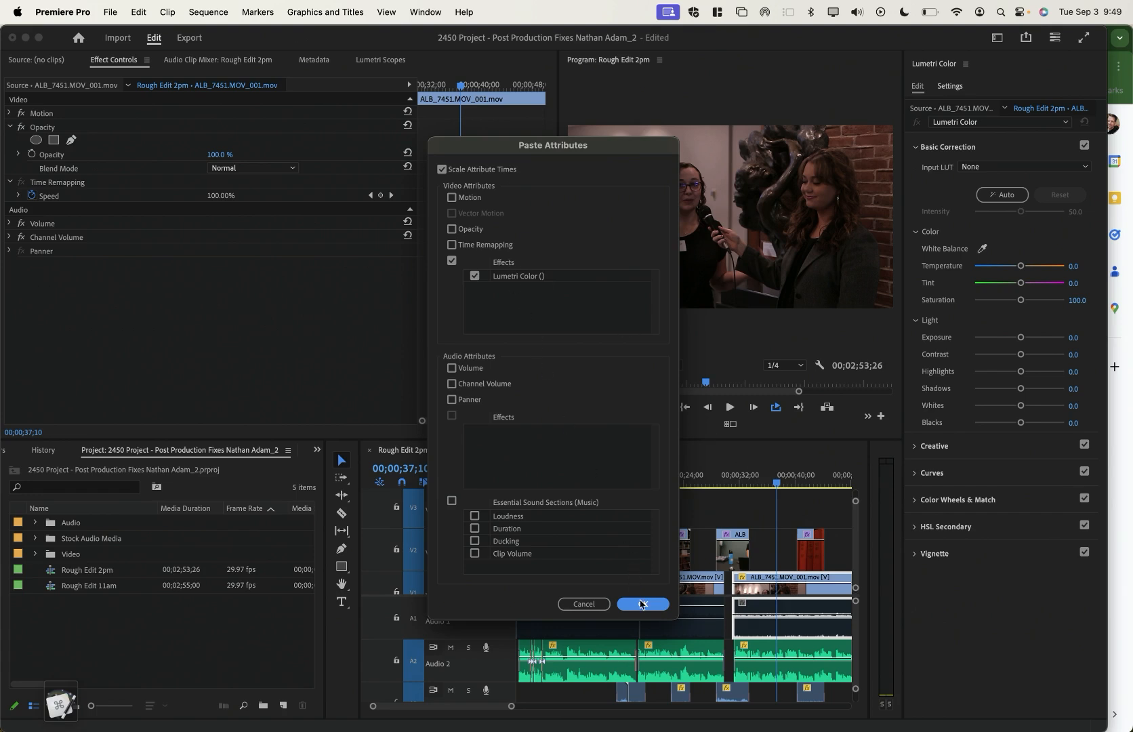
pyautogui.click(641, 604)
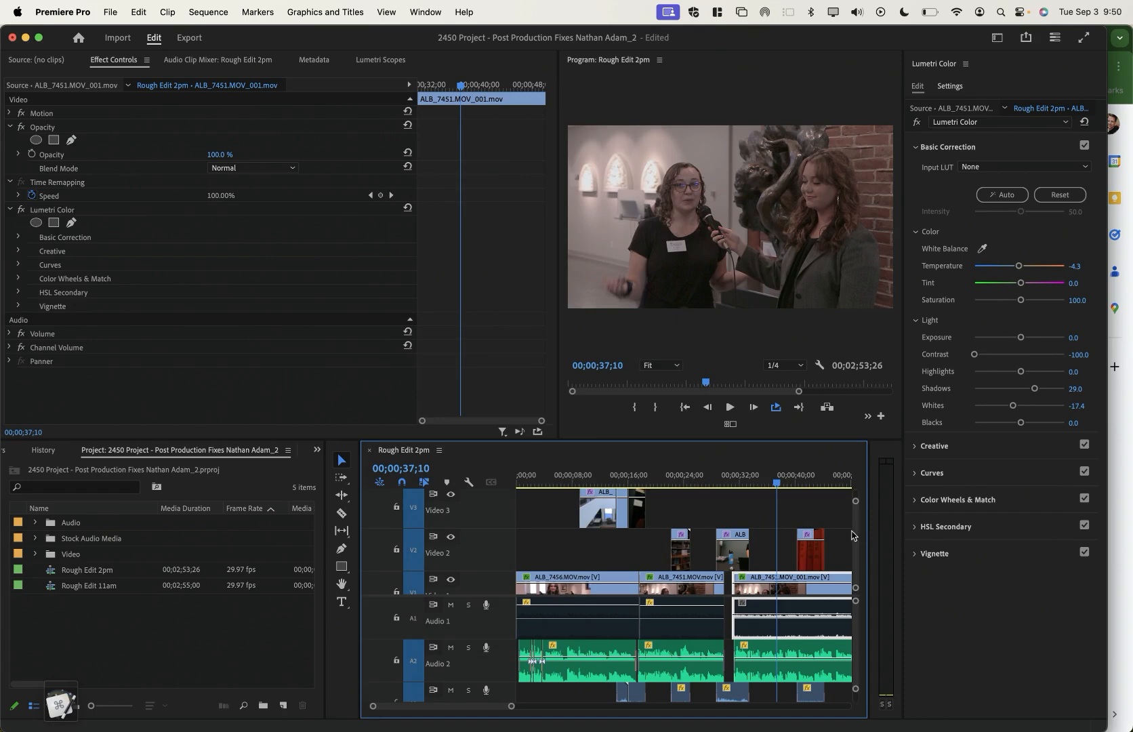
# Examine the red book spines shot at 00;00;41;19 in Lumetri Scopes
pyautogui.scroll(-3, 771, 564)
pyautogui.scroll(-2, 771, 565)
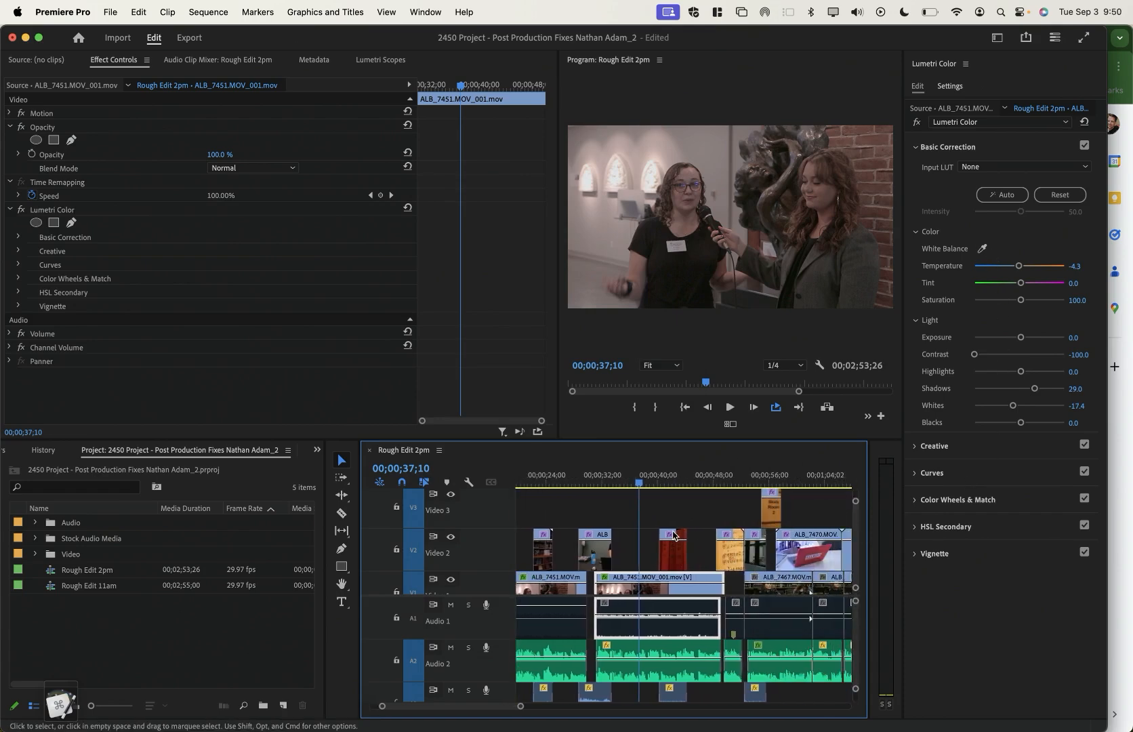
pyautogui.click(599, 481)
pyautogui.moveTo(600, 481); pyautogui.dragTo(671, 480)
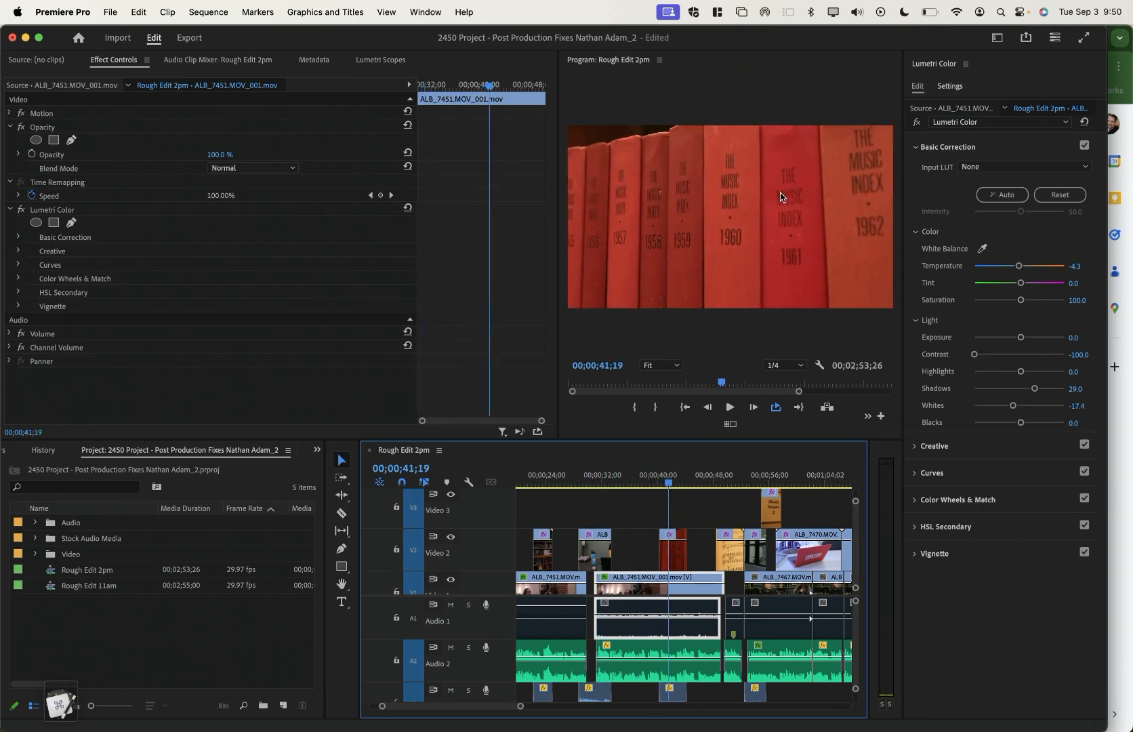
pyautogui.click(381, 60)
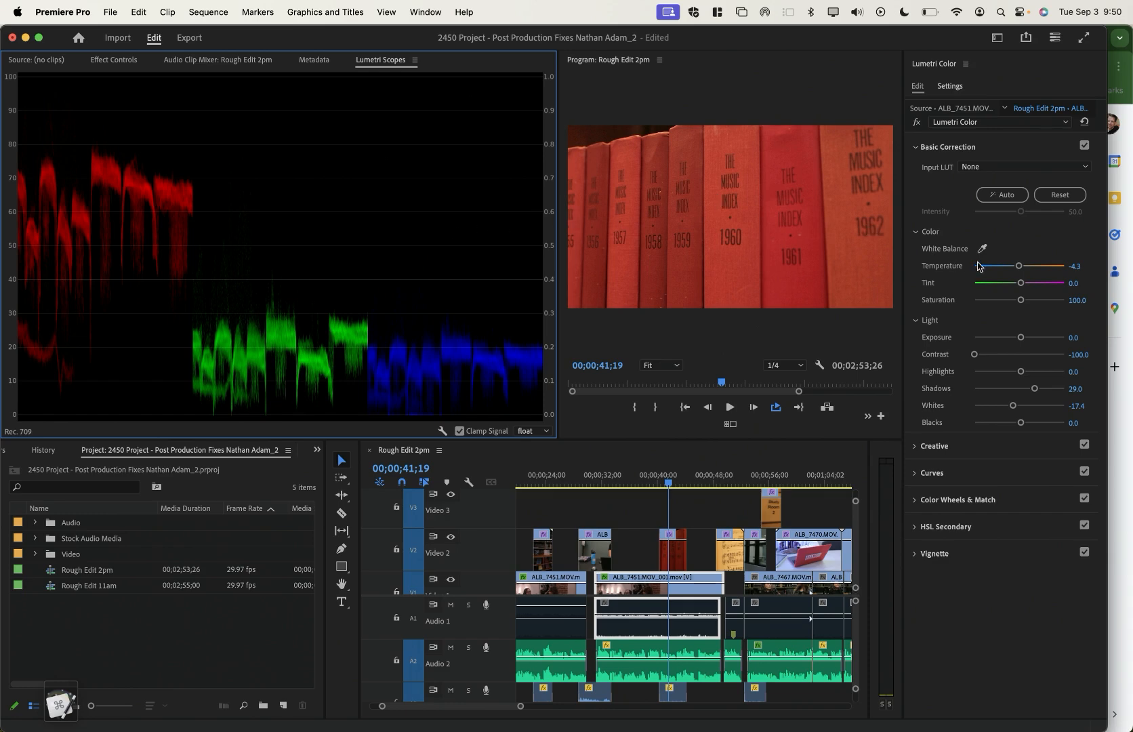
# Try lowering the Temperature to -69.6 on the selected ALB_7451.MOV_001, and return to its interview frame at 00;00;37;15
pyautogui.moveTo(1019, 268); pyautogui.dragTo(988, 269)
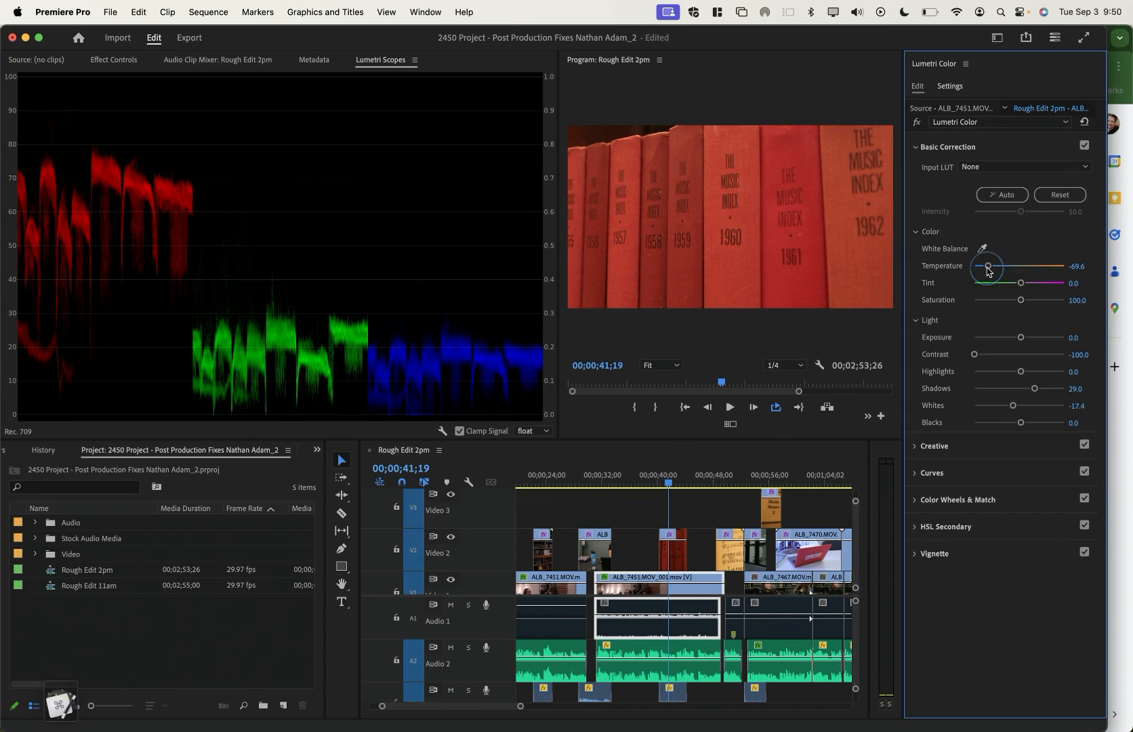
pyautogui.click(640, 482)
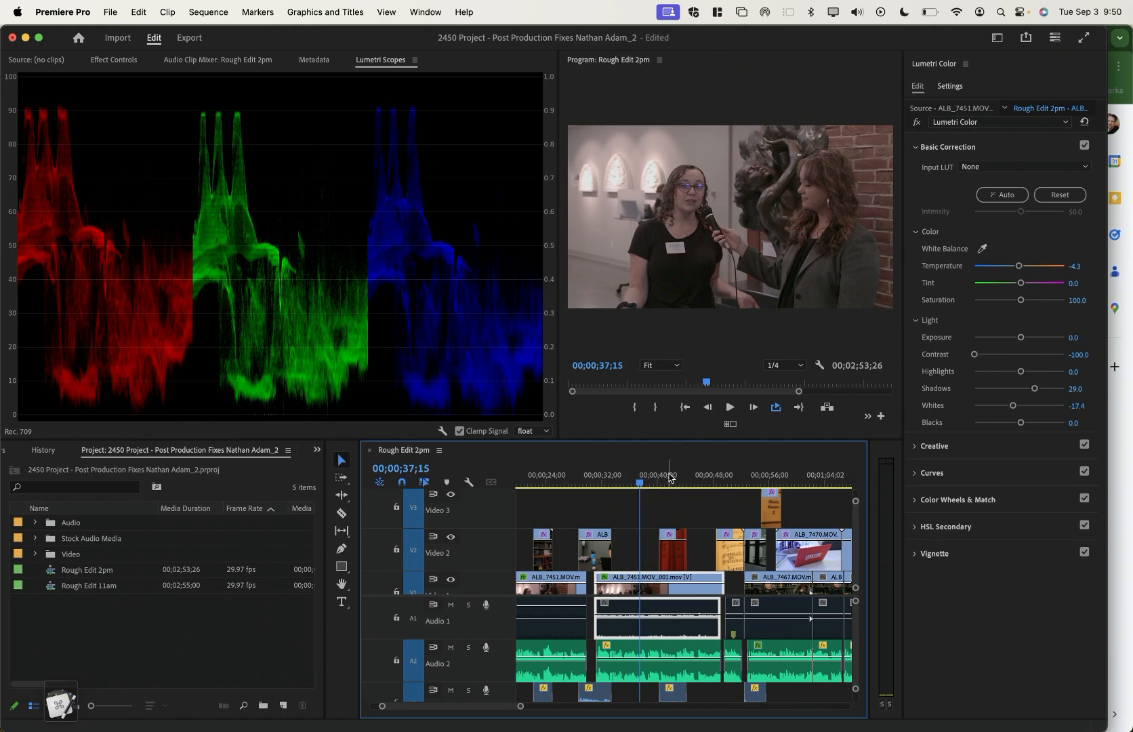
# Cool the red book spines clip ALB_7539.MOV by trying Temperature -100, resetting it, and setting it to -82.6
pyautogui.click(669, 482)
pyautogui.click(673, 558)
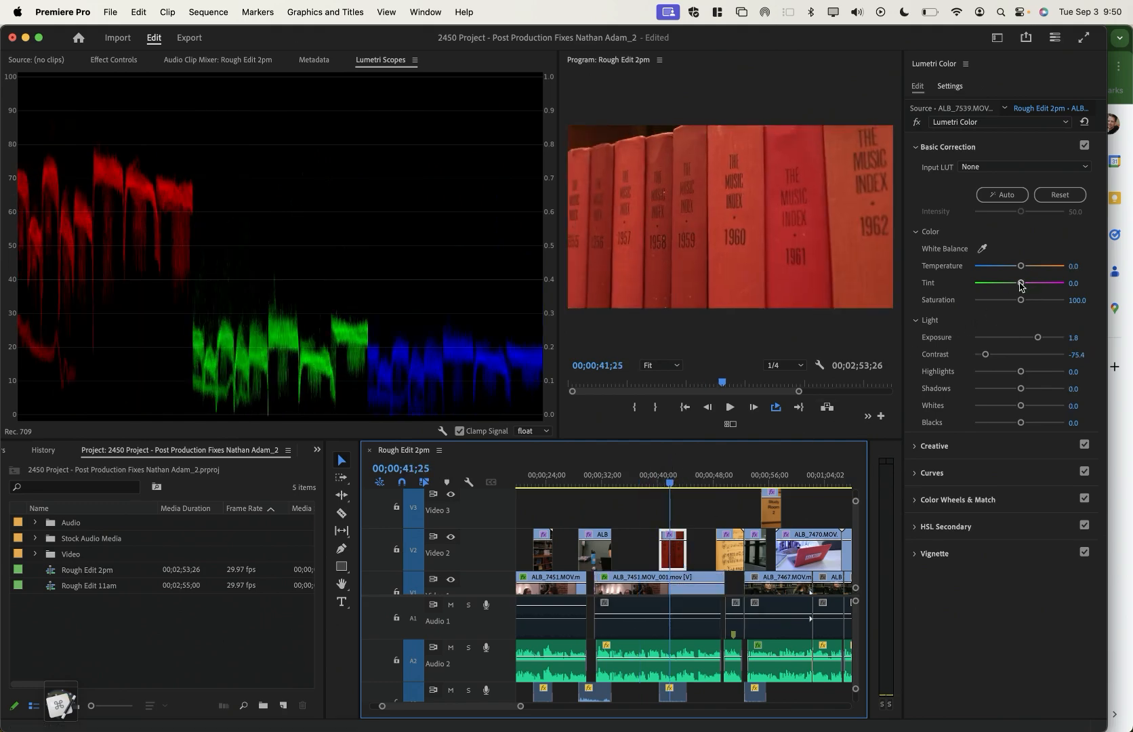
pyautogui.moveTo(1021, 266); pyautogui.dragTo(958, 267)
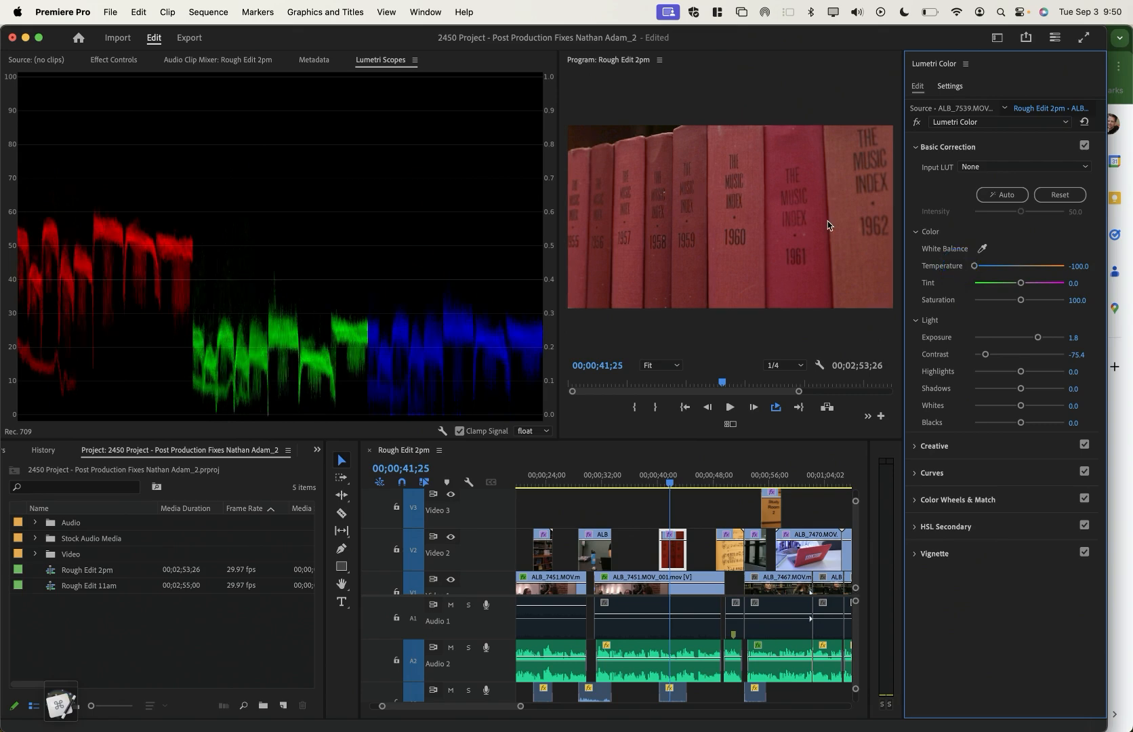
pyautogui.doubleClick(975, 267)
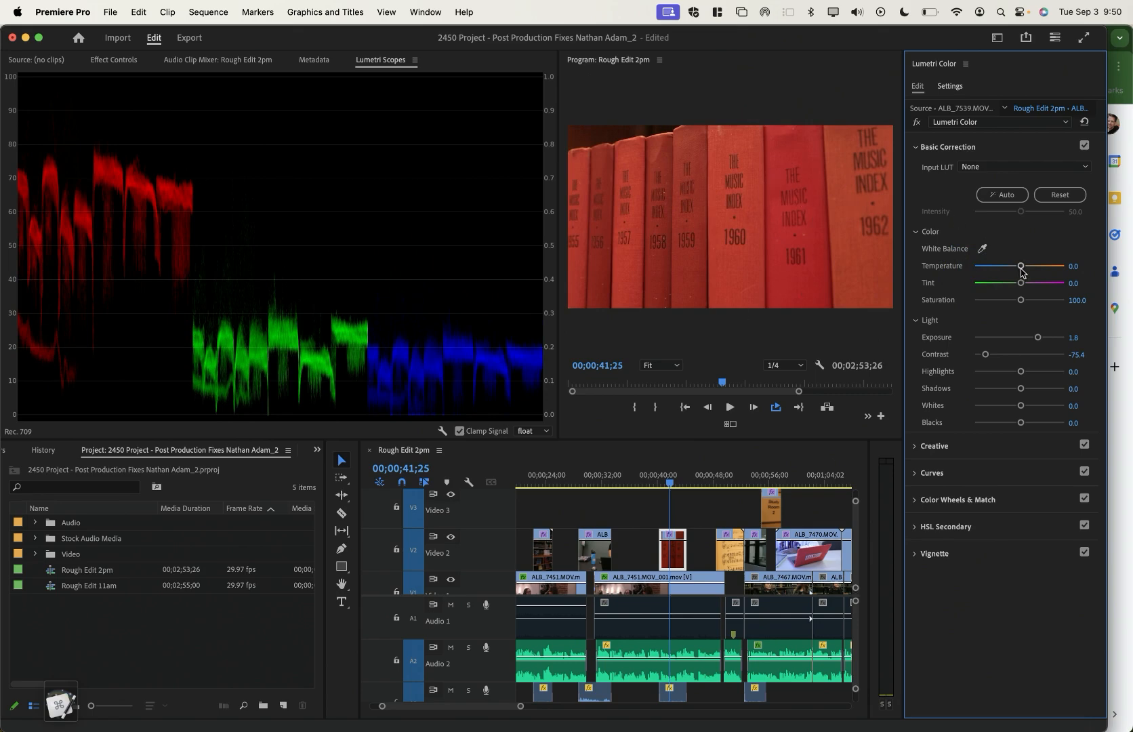
pyautogui.moveTo(1021, 268); pyautogui.dragTo(982, 269)
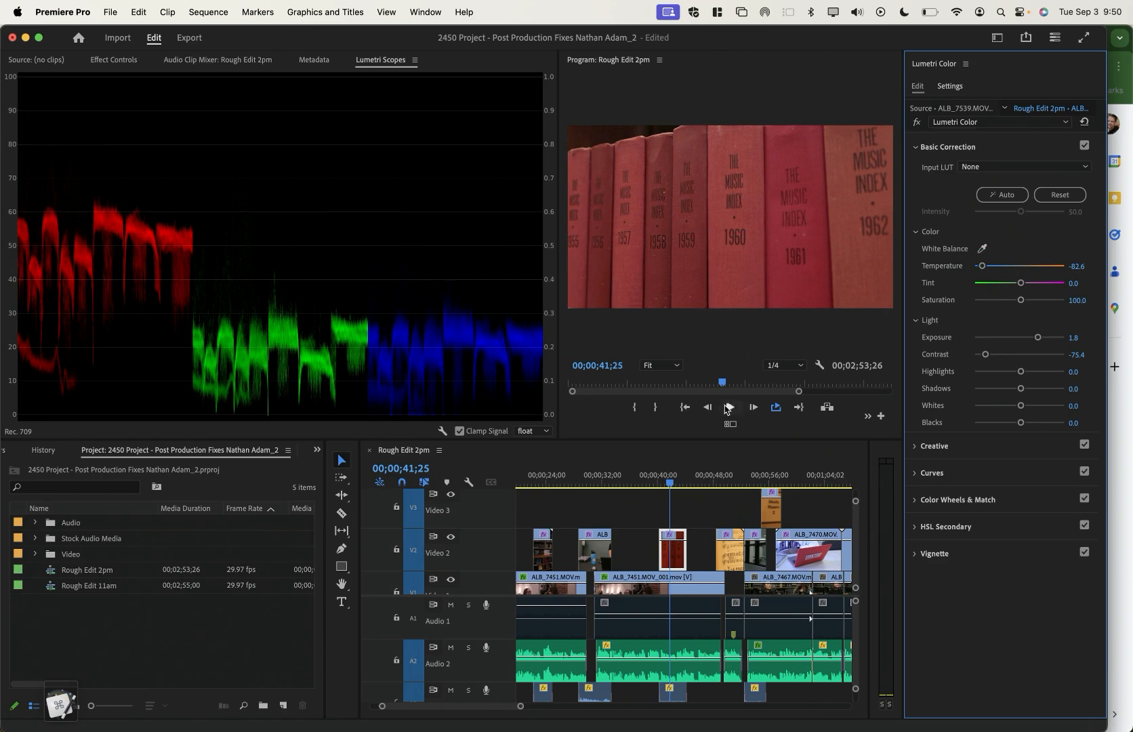
# Correct the white balance of sheet music clip ALB_7542.MOV by sampling the page, and toggle Lumetri Color off and on to compare
pyautogui.click(722, 481)
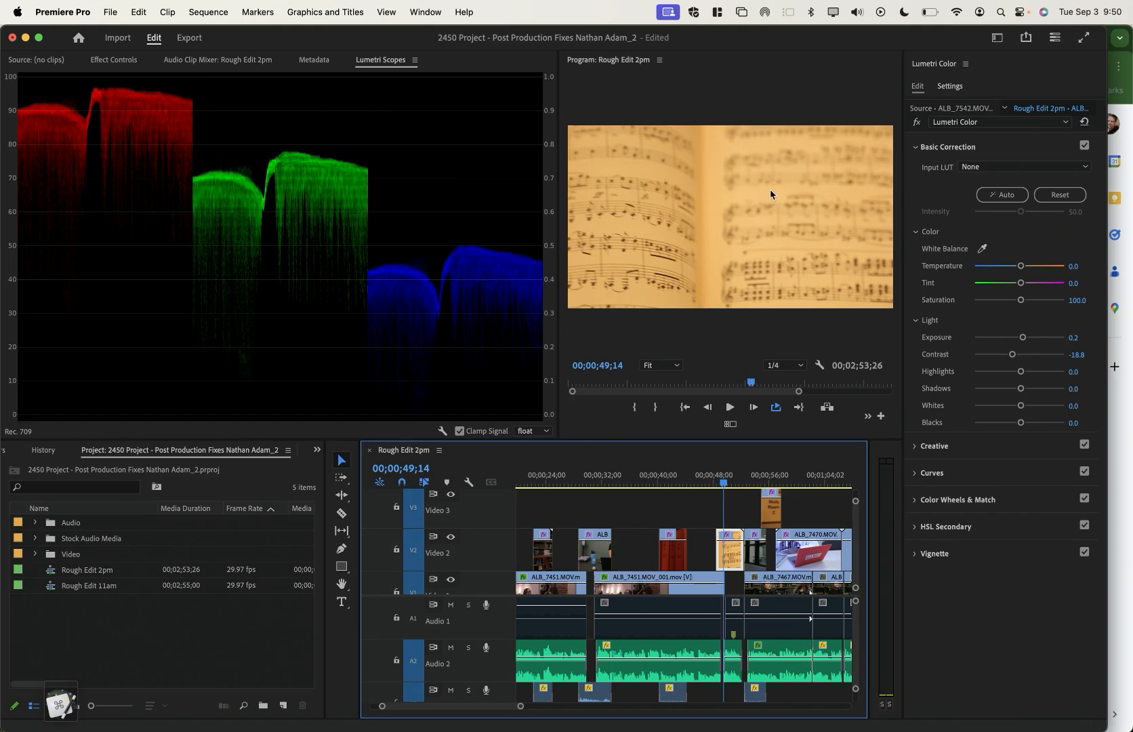
pyautogui.click(982, 250)
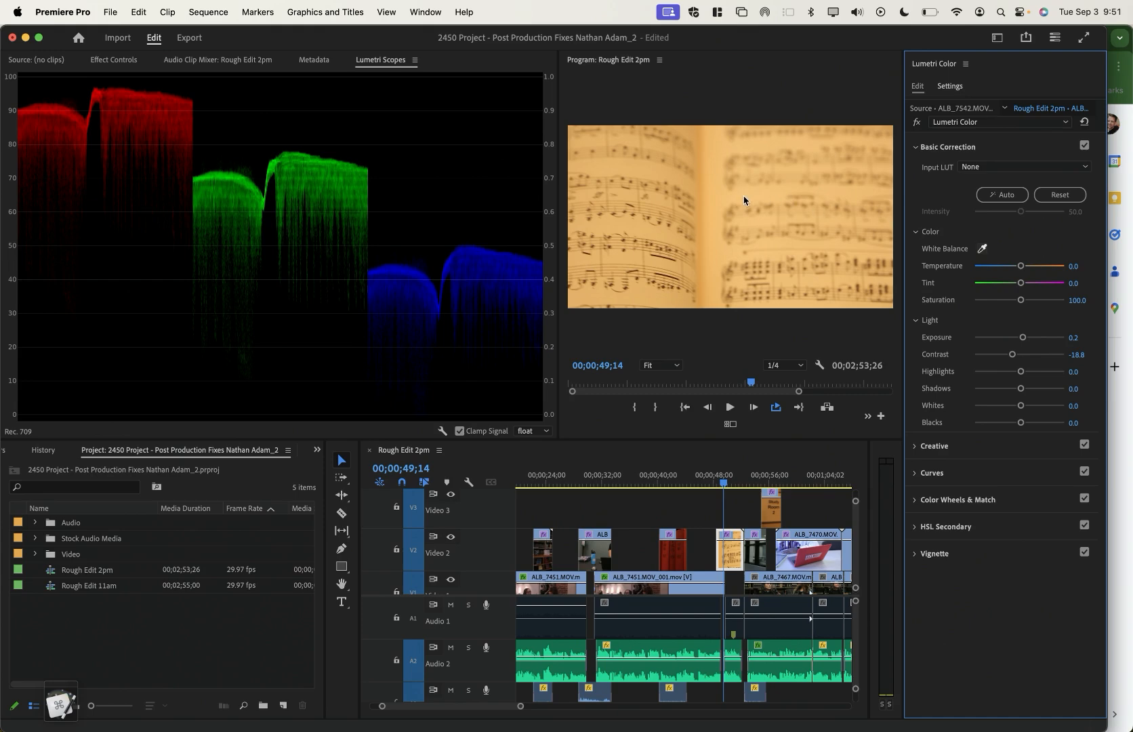
pyautogui.moveTo(744, 199); pyautogui.dragTo(776, 191)
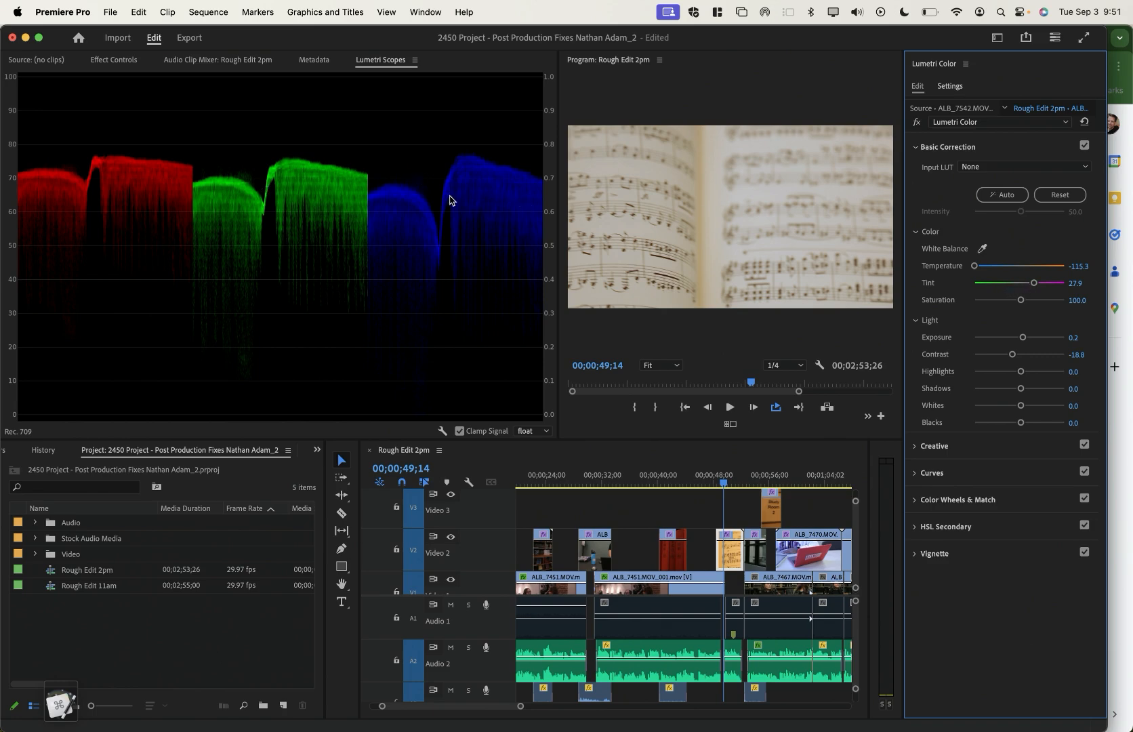
pyautogui.click(917, 123)
pyautogui.click(918, 123)
# Correct the white balance of the window shot ALB_7482.MOV at 00;00;53;09 by sampling the white round table
pyautogui.click(750, 476)
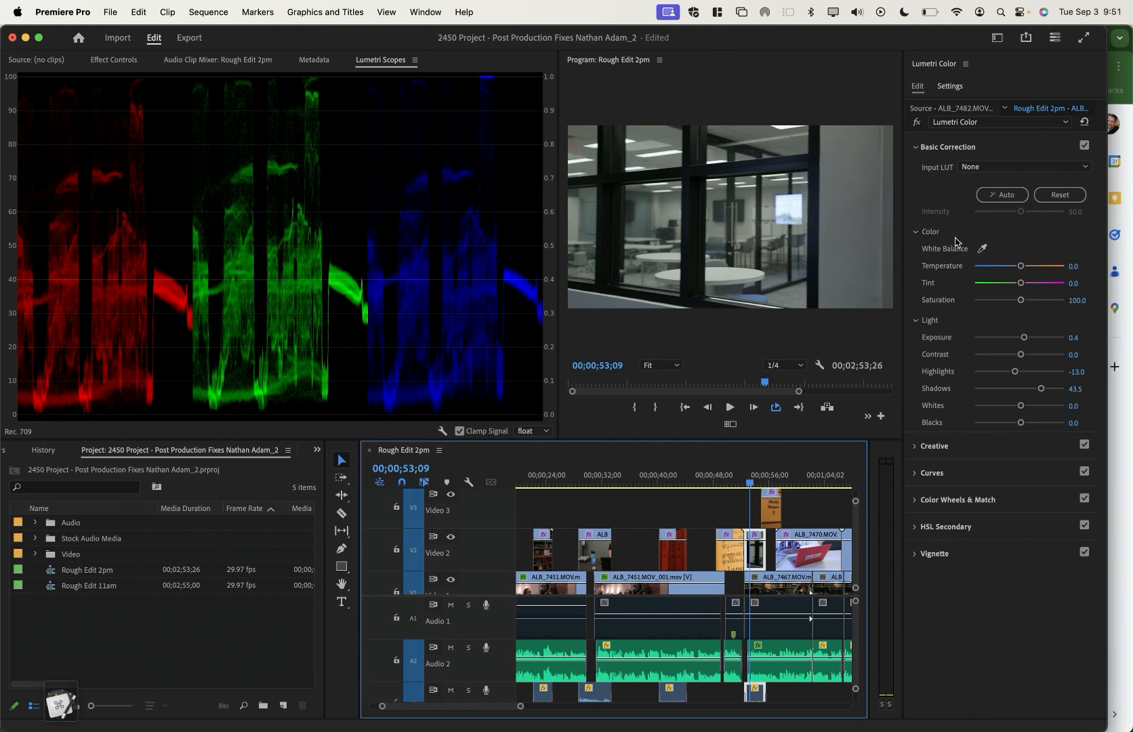
pyautogui.click(982, 248)
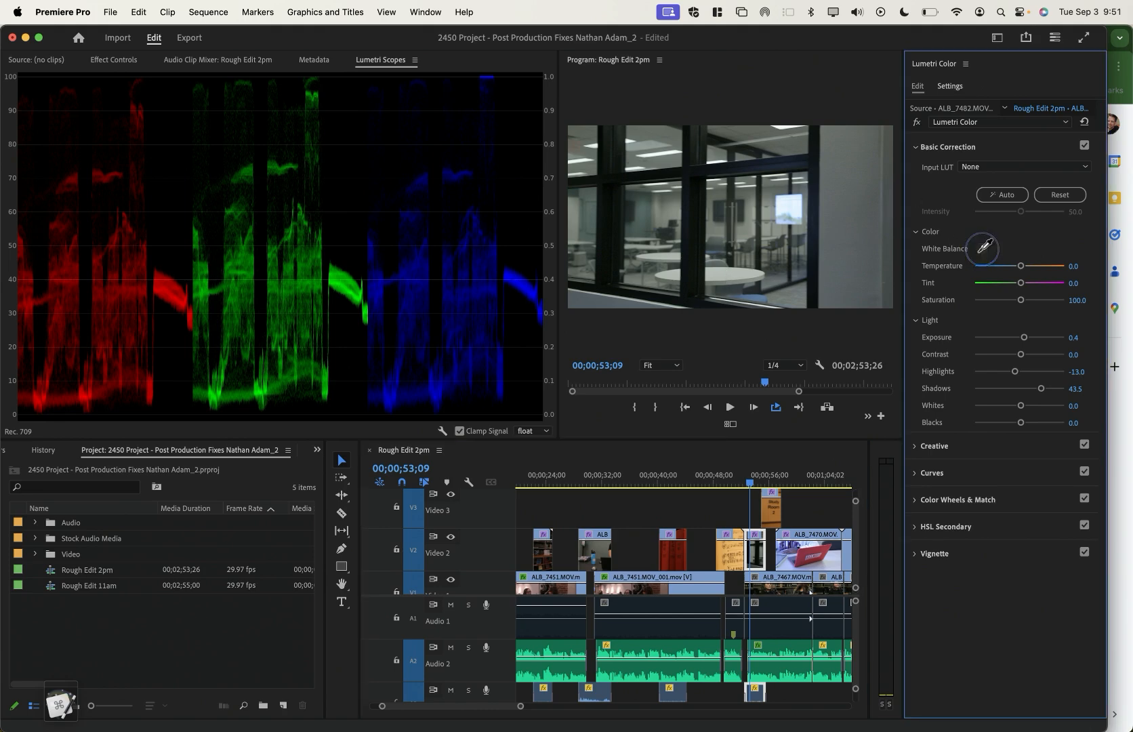
pyautogui.click(721, 278)
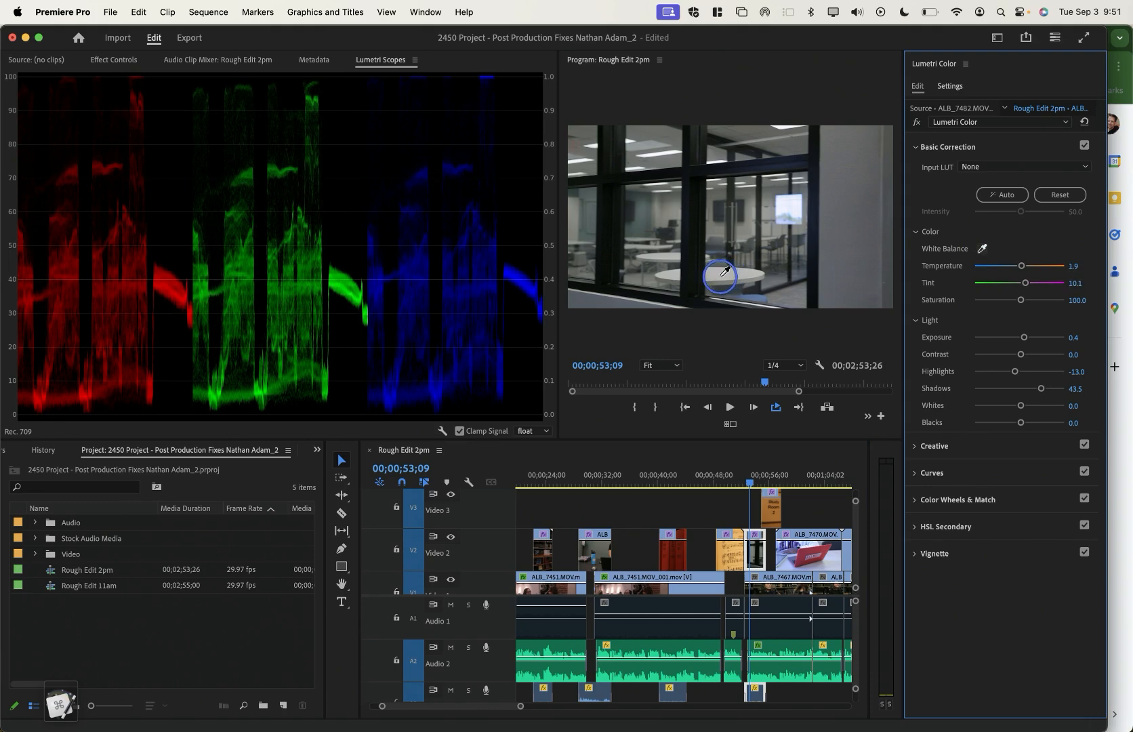
pyautogui.click(725, 276)
pyautogui.click(722, 276)
pyautogui.click(723, 277)
pyautogui.click(723, 277)
# Correct the white balance of the study room clip ALB_7534.MOV at 00;00;56;09 by sampling the whiteboard
pyautogui.click(771, 479)
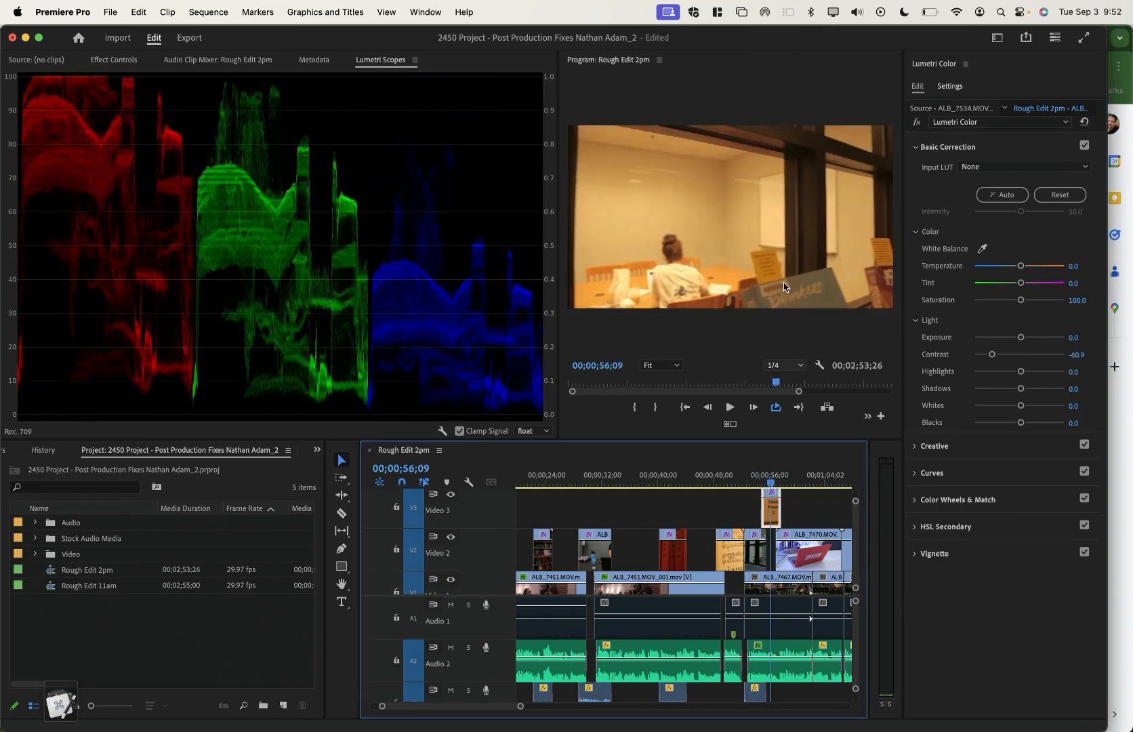
pyautogui.click(982, 248)
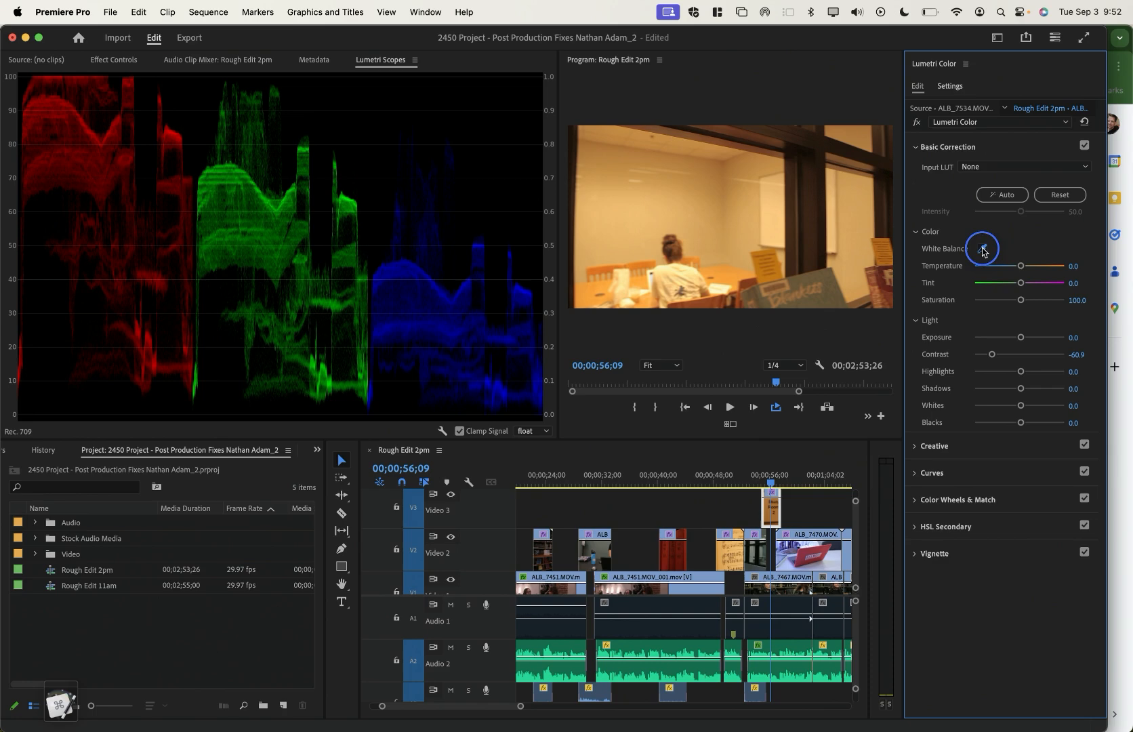
pyautogui.click(772, 222)
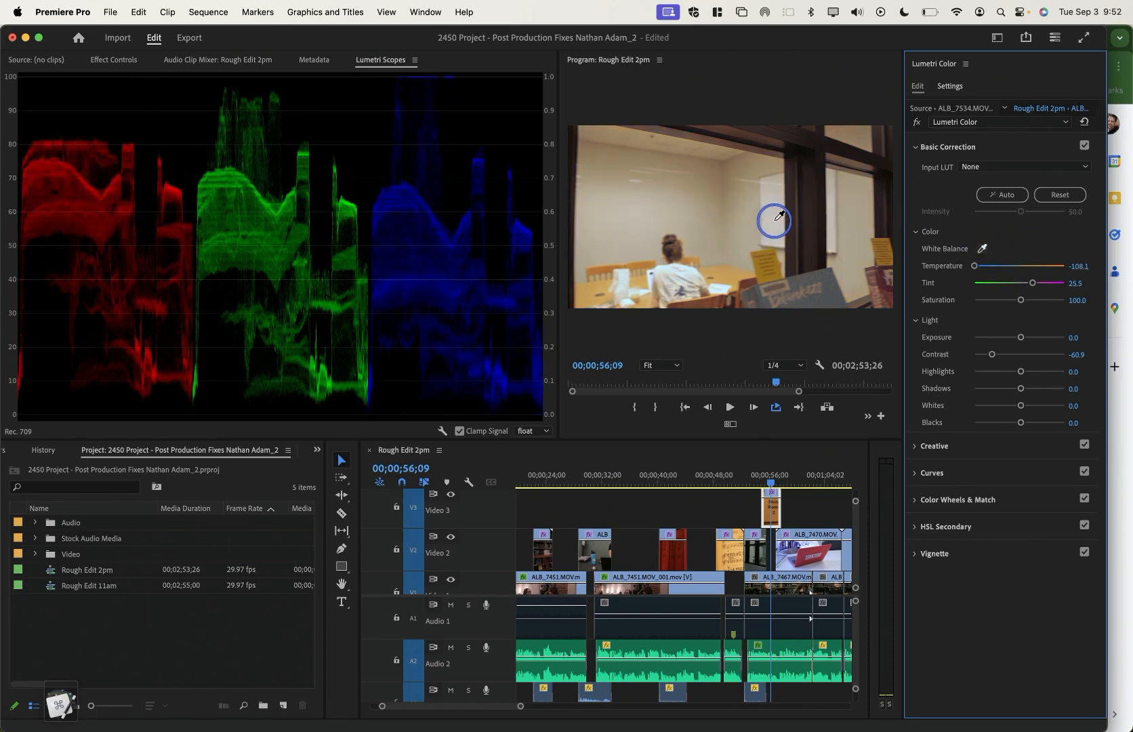
pyautogui.click(780, 214)
pyautogui.click(776, 216)
pyautogui.click(776, 216)
# Lower the Temperature of ALB_7534.MOV to -114.1, and toggle Lumetri Color off and on to compare
pyautogui.click(1077, 266)
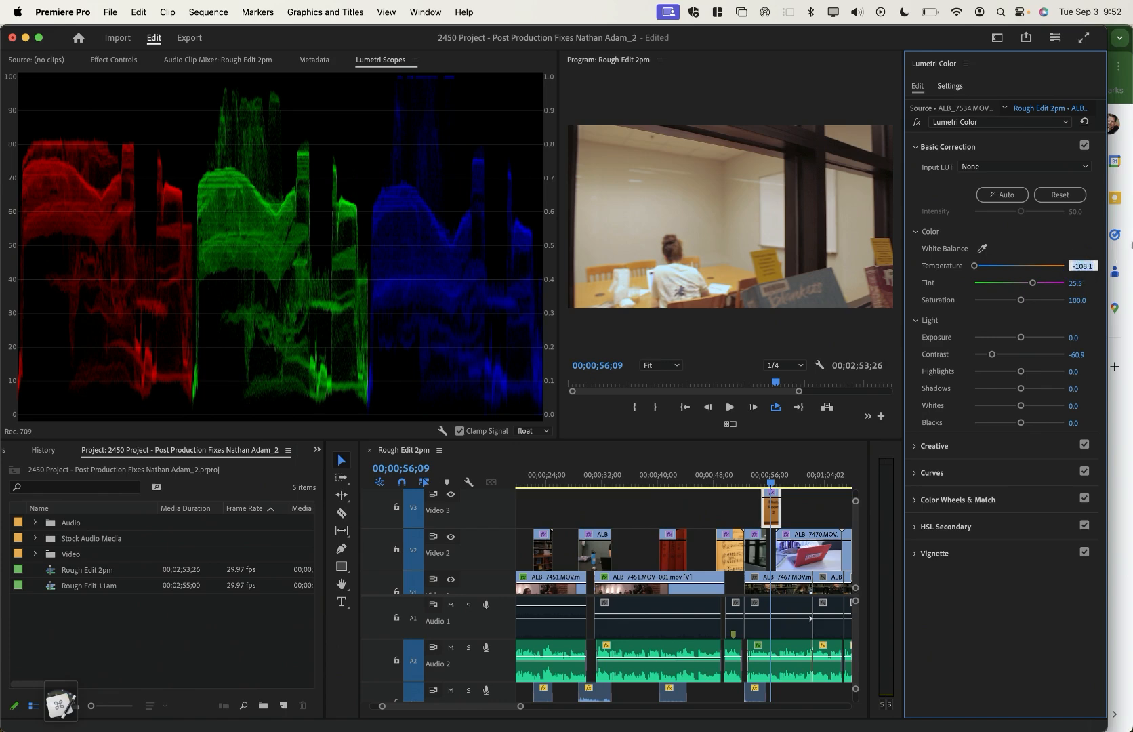
pyautogui.press('Down')
pyautogui.press('Down')
pyautogui.press('Down')
pyautogui.press('Down')
pyautogui.press('Down')
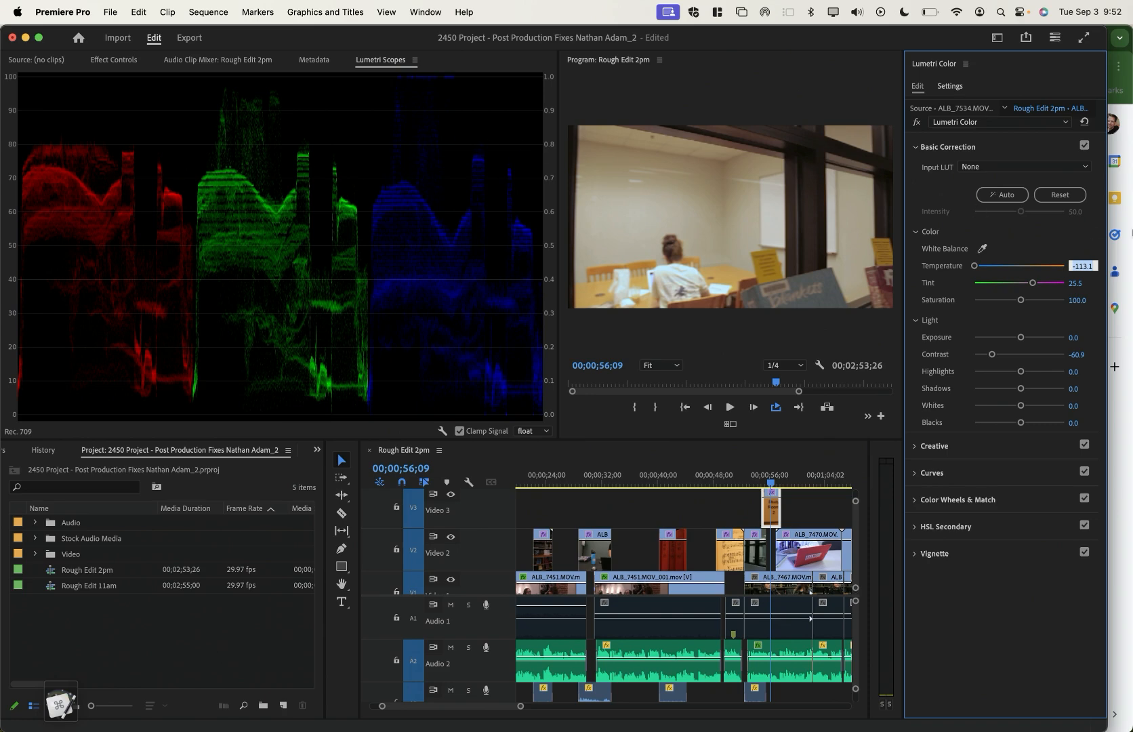
pyautogui.press('Return')
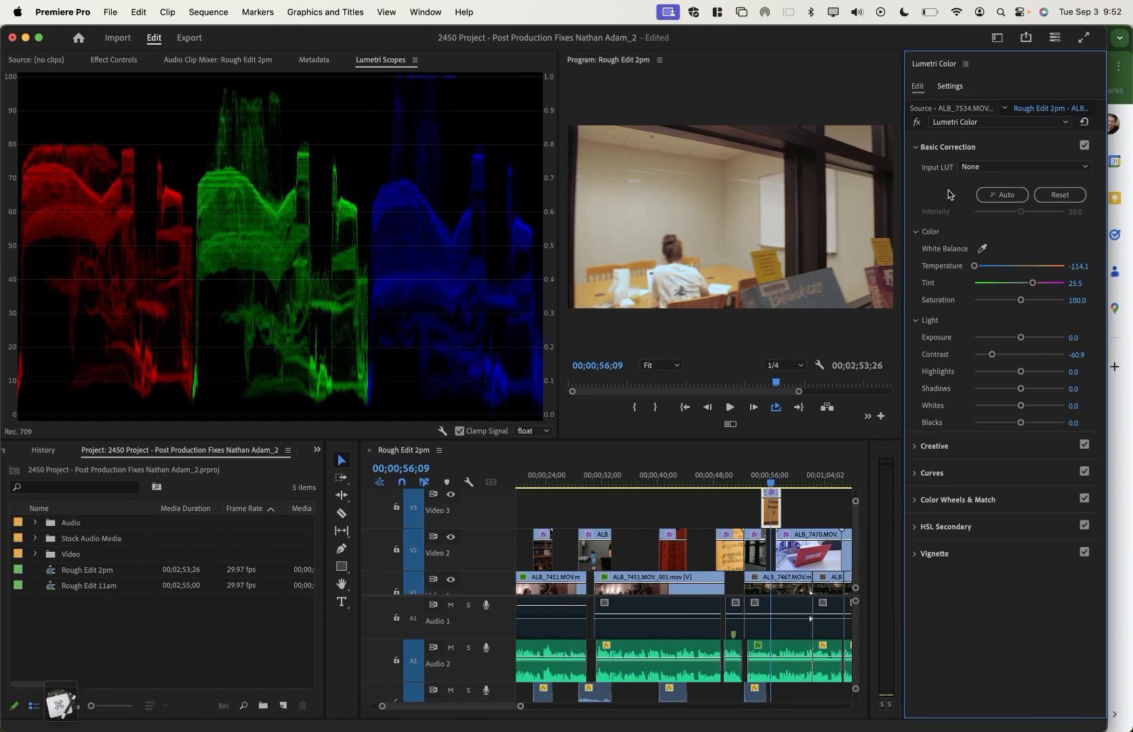
pyautogui.click(916, 122)
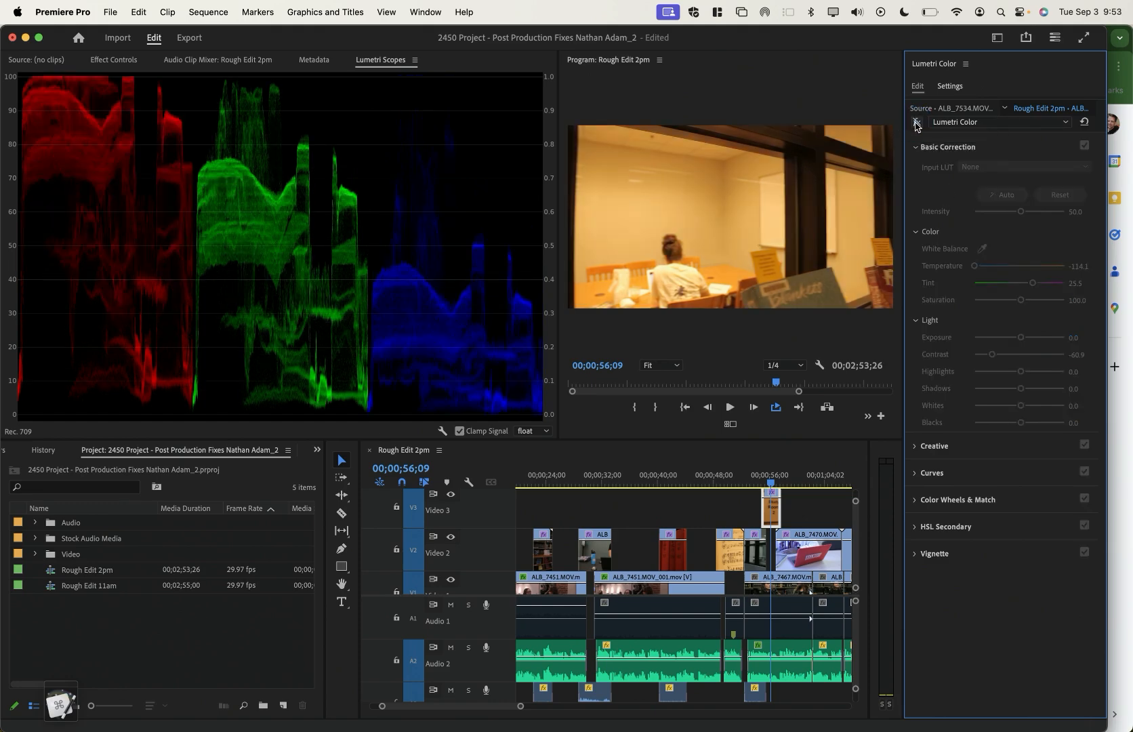
pyautogui.click(916, 122)
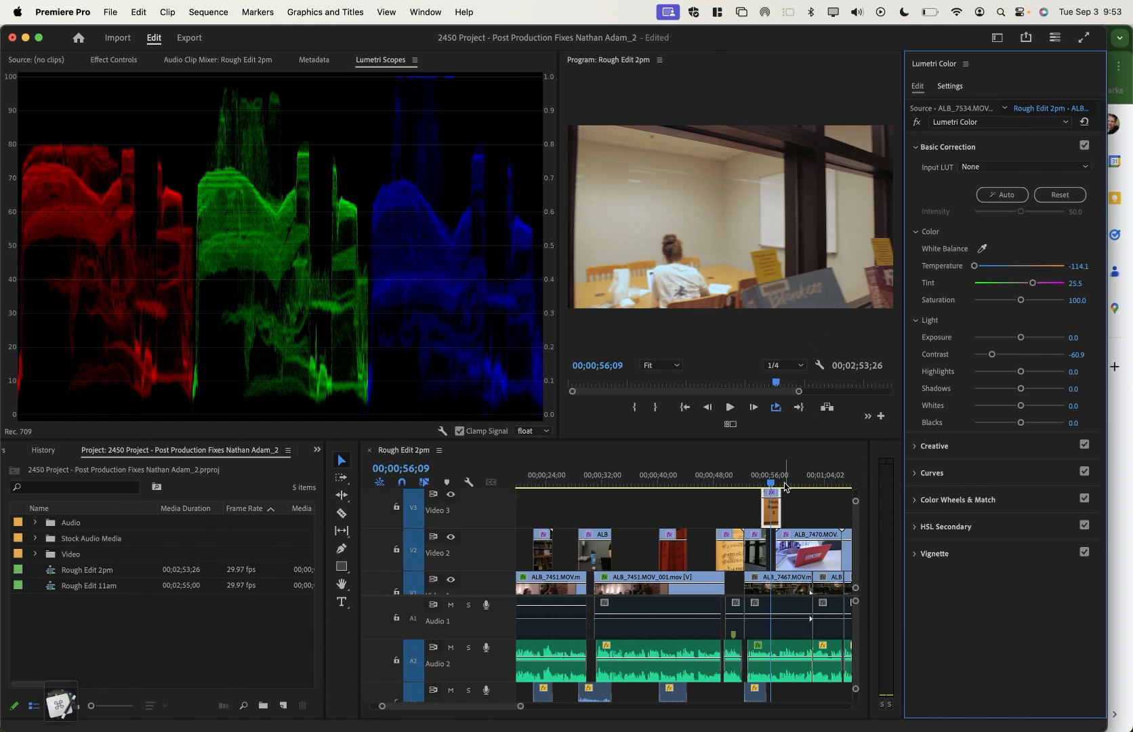
# Correct the white balance of the laptop student clip ALB_7470.MOV at 00;01;01;25 by sampling the white sweatshirt's shoulder
pyautogui.hscroll(3, 784, 487)
pyautogui.click(692, 480)
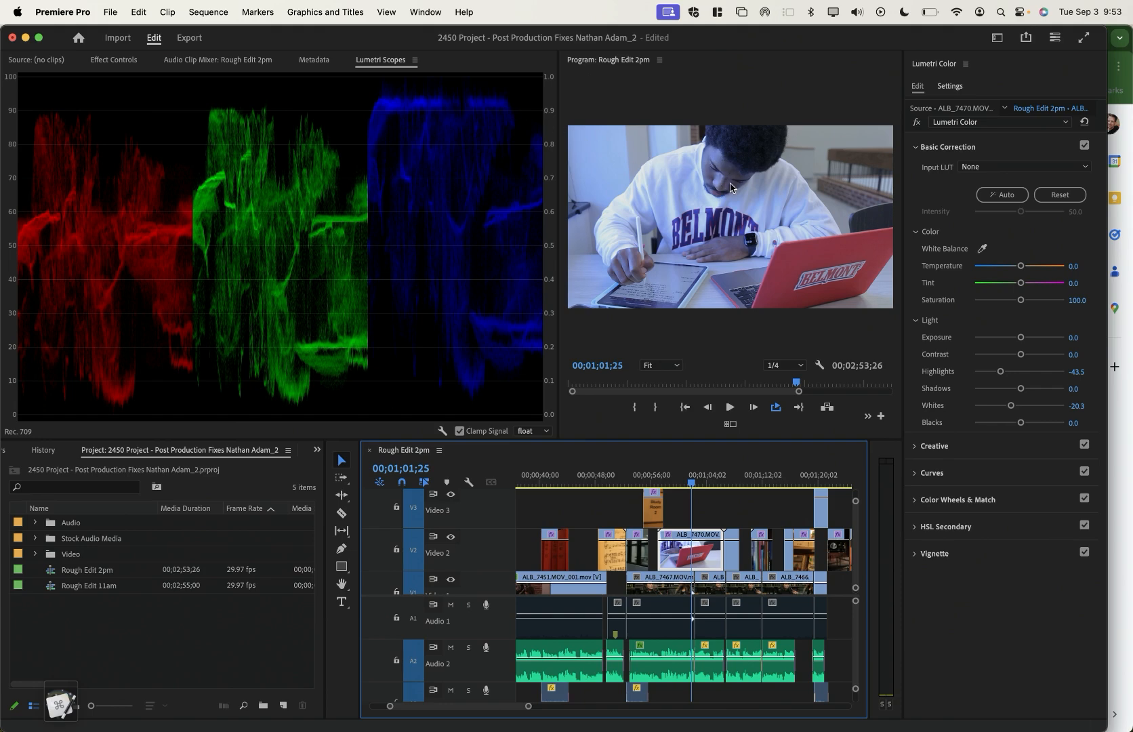
pyautogui.click(982, 249)
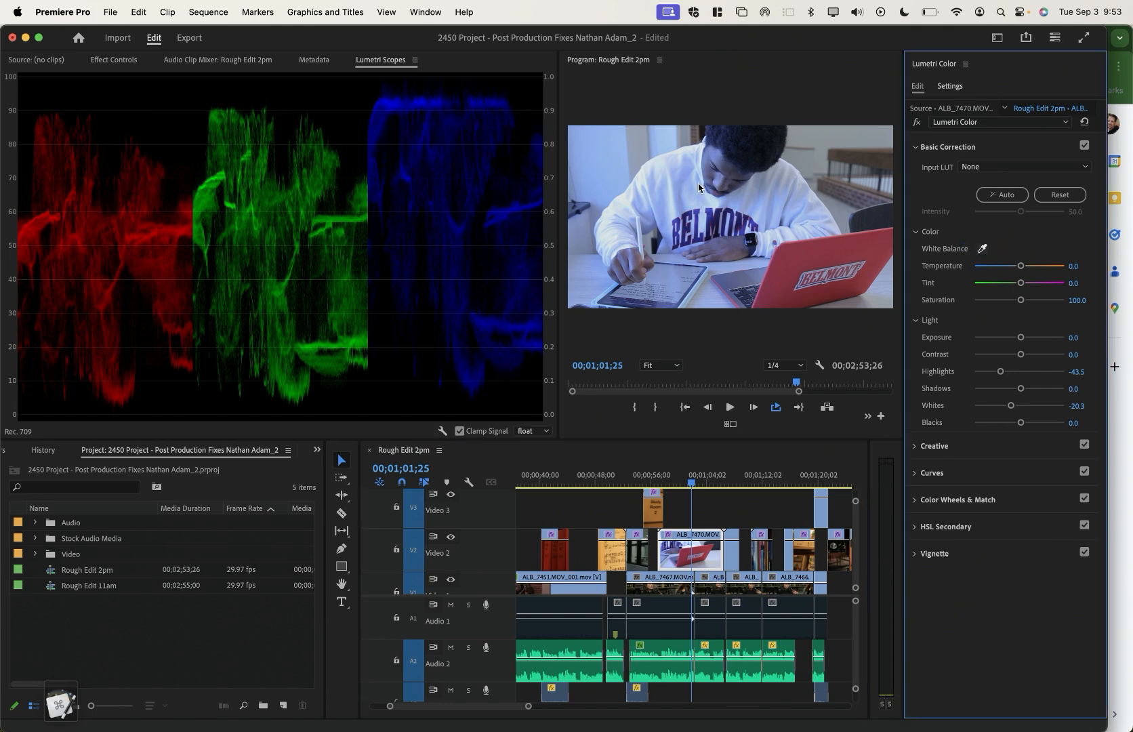
pyautogui.click(661, 175)
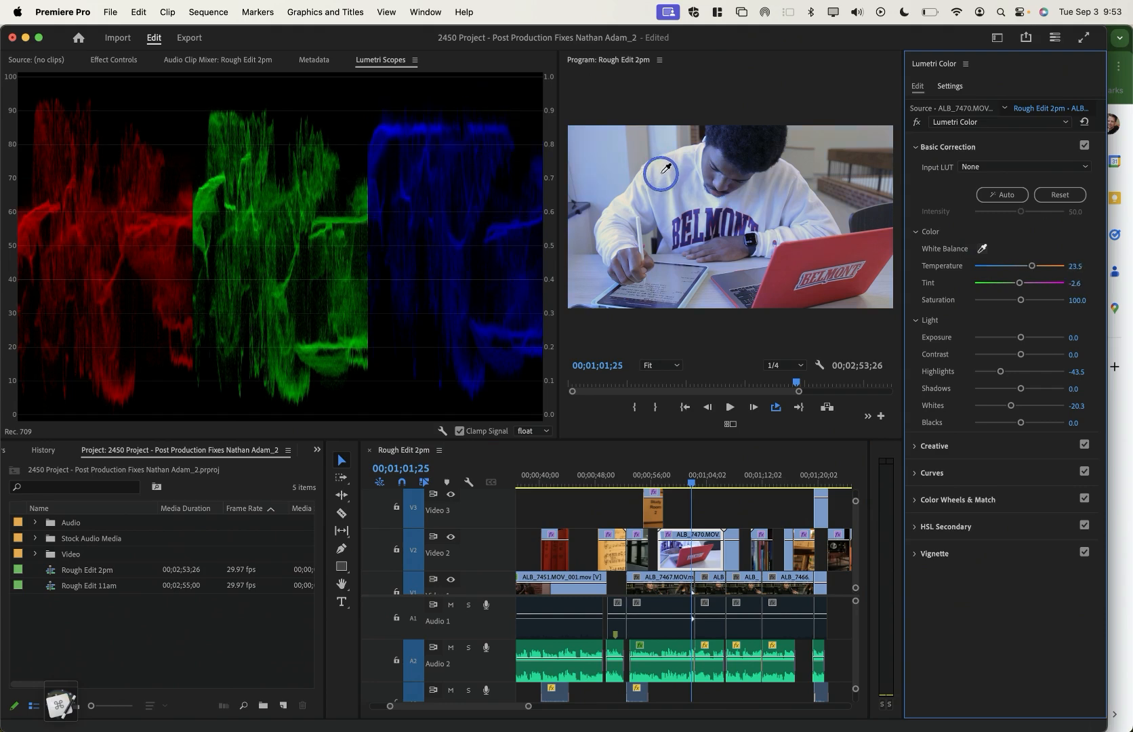
pyautogui.moveTo(661, 175); pyautogui.dragTo(664, 173)
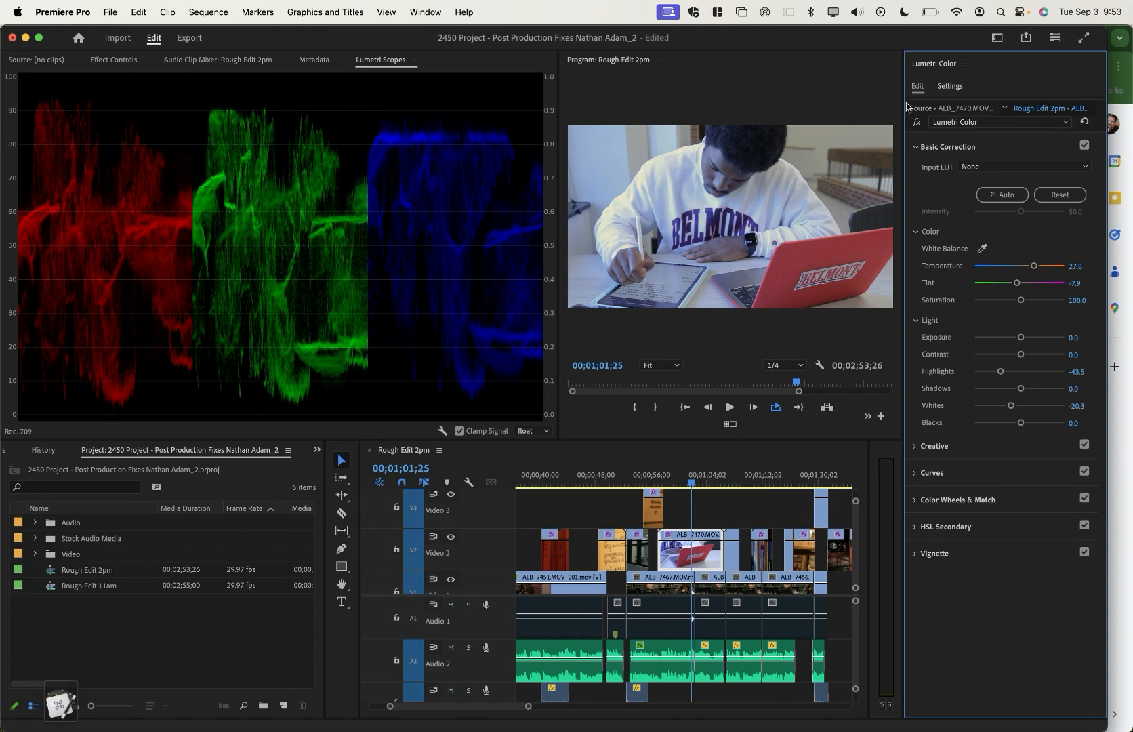
# Toggle Lumetri Color off and on for ALB_7470.MOV to compare, and set its Tint to -5.8
pyautogui.click(916, 122)
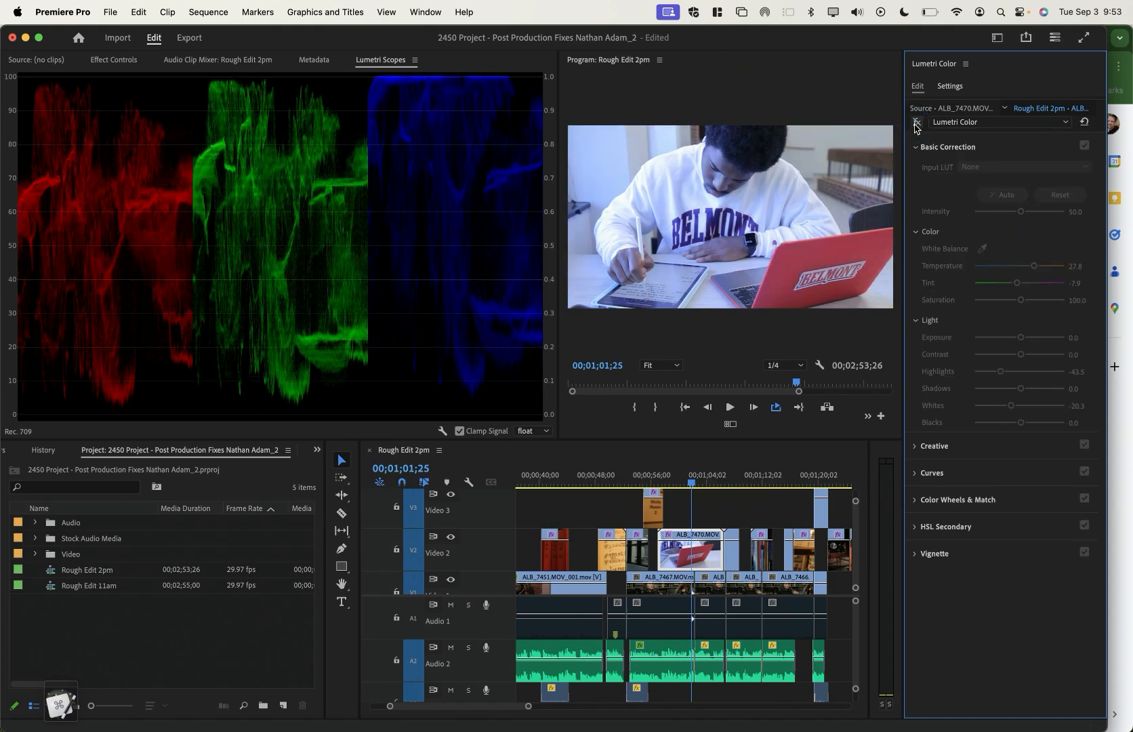
pyautogui.click(916, 124)
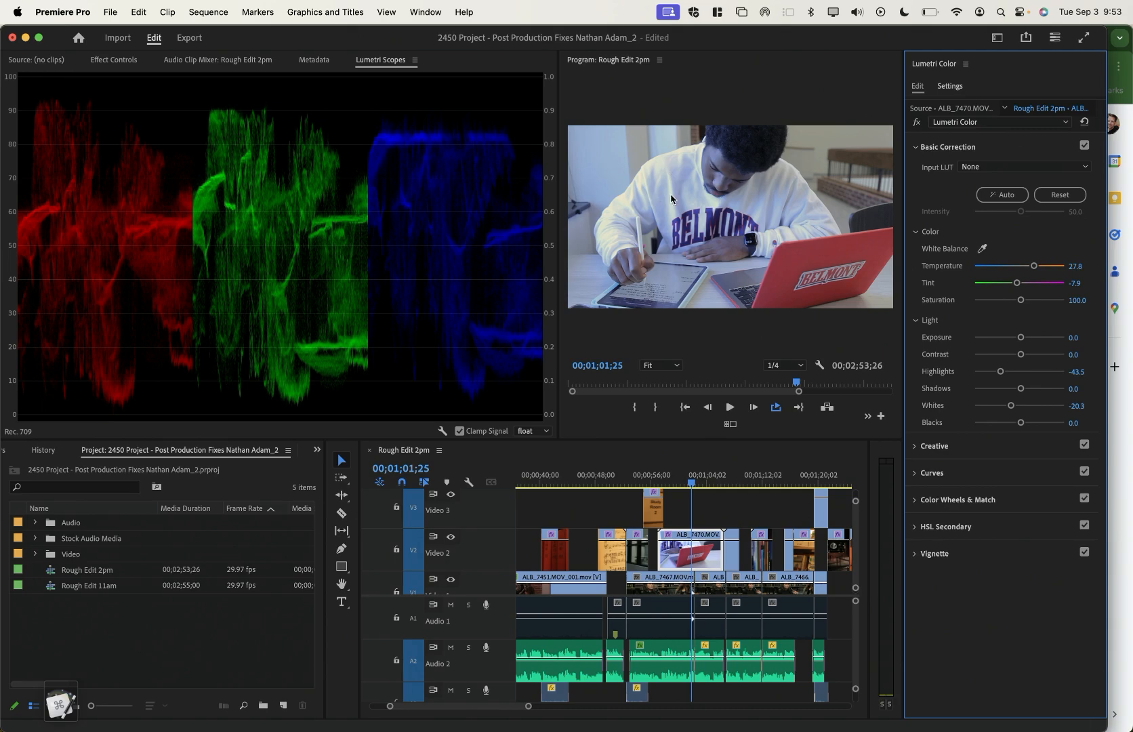
pyautogui.moveTo(1017, 284); pyautogui.dragTo(1017, 288)
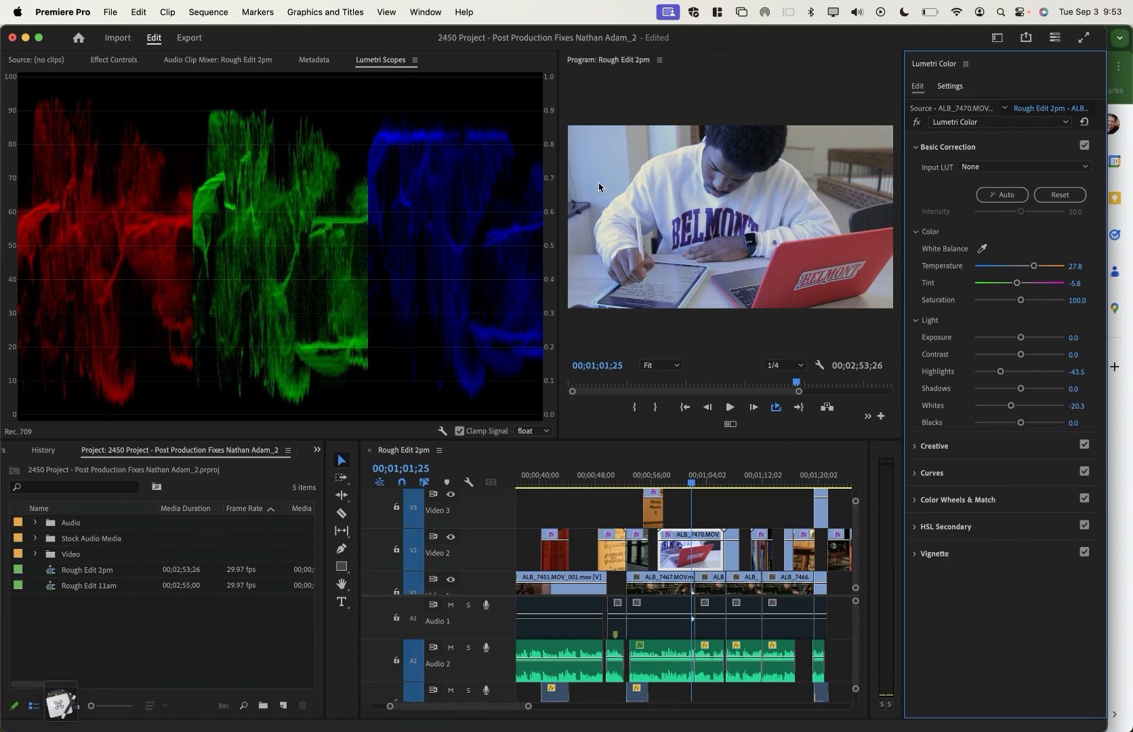
# Cool the desktop computer clip ALB_7536.MOV at 00;01;07;17 by lowering its Temperature to -104.0
pyautogui.click(732, 478)
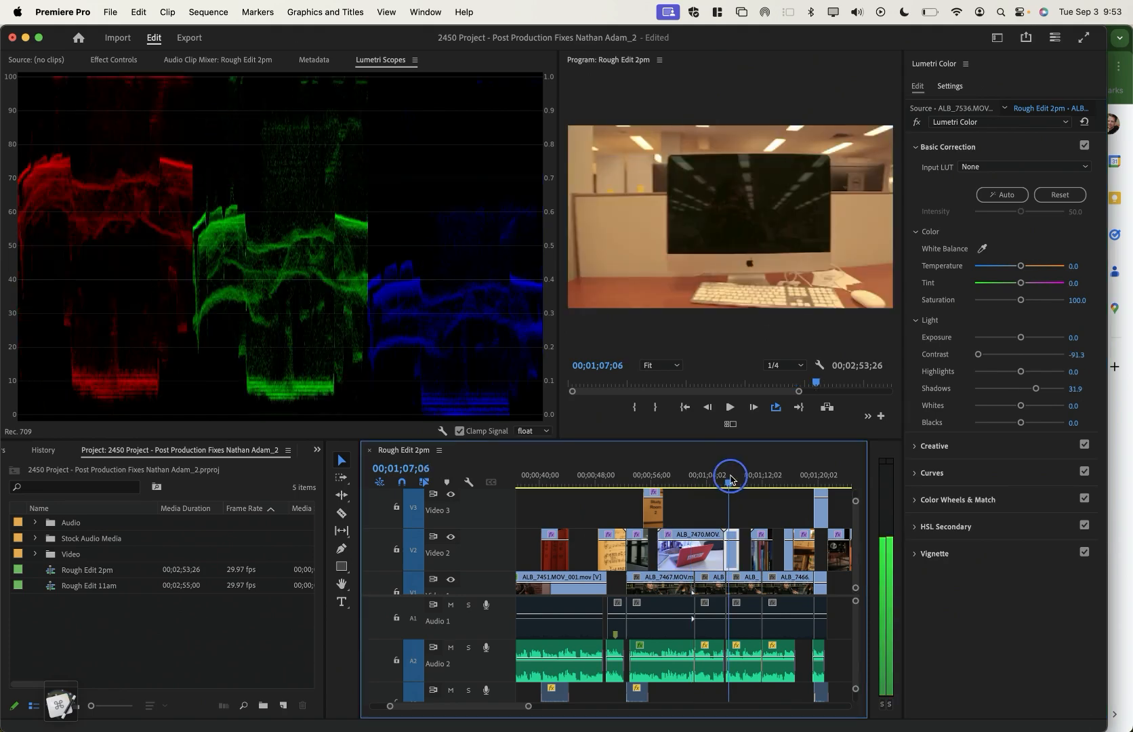
pyautogui.moveTo(732, 478); pyautogui.dragTo(733, 478)
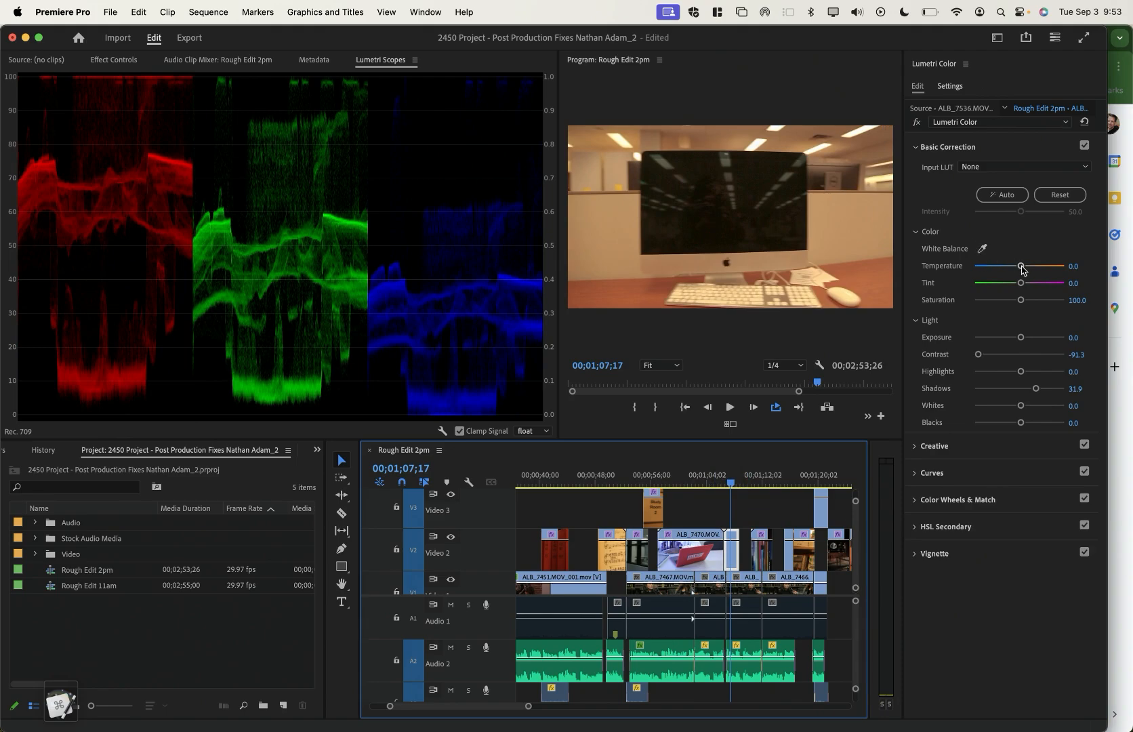
pyautogui.moveTo(1020, 265); pyautogui.dragTo(984, 269)
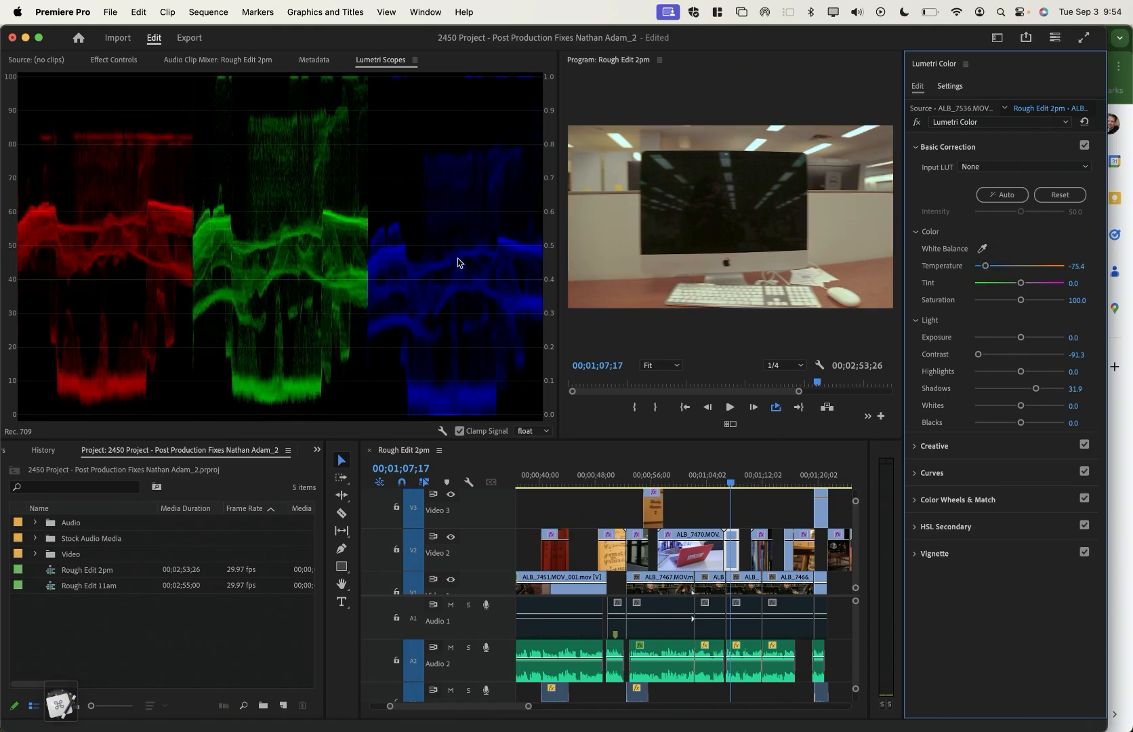
pyautogui.moveTo(984, 266); pyautogui.dragTo(974, 271)
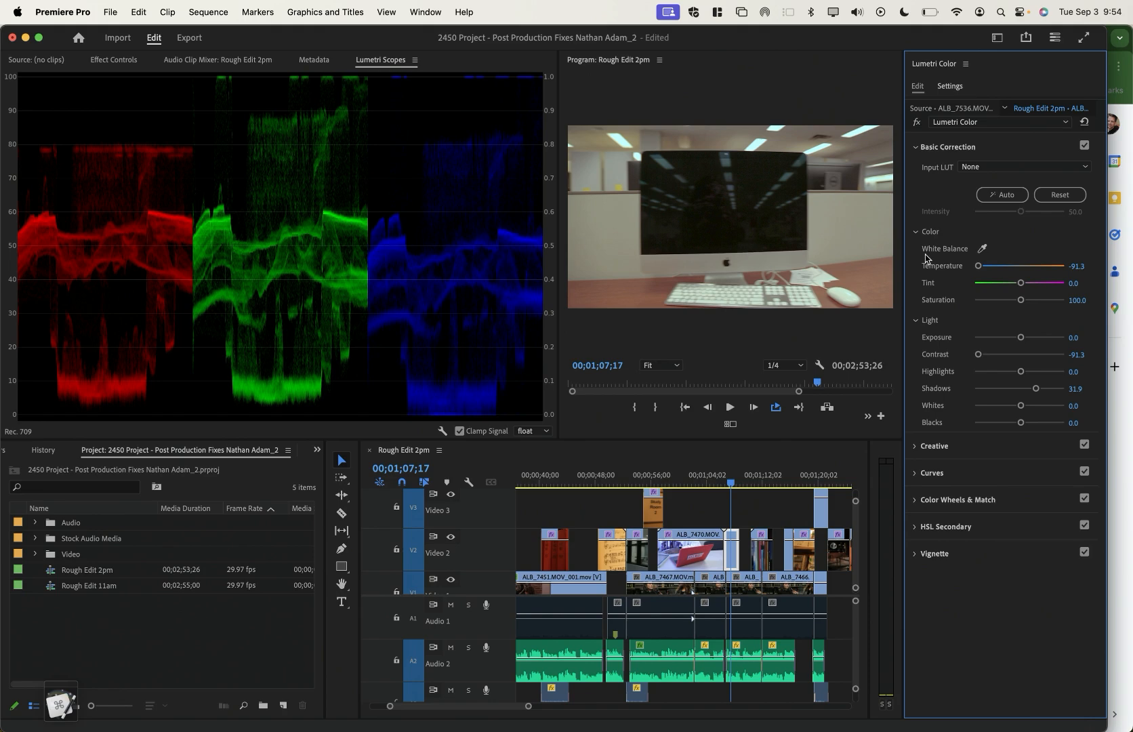
pyautogui.moveTo(978, 266); pyautogui.dragTo(967, 267)
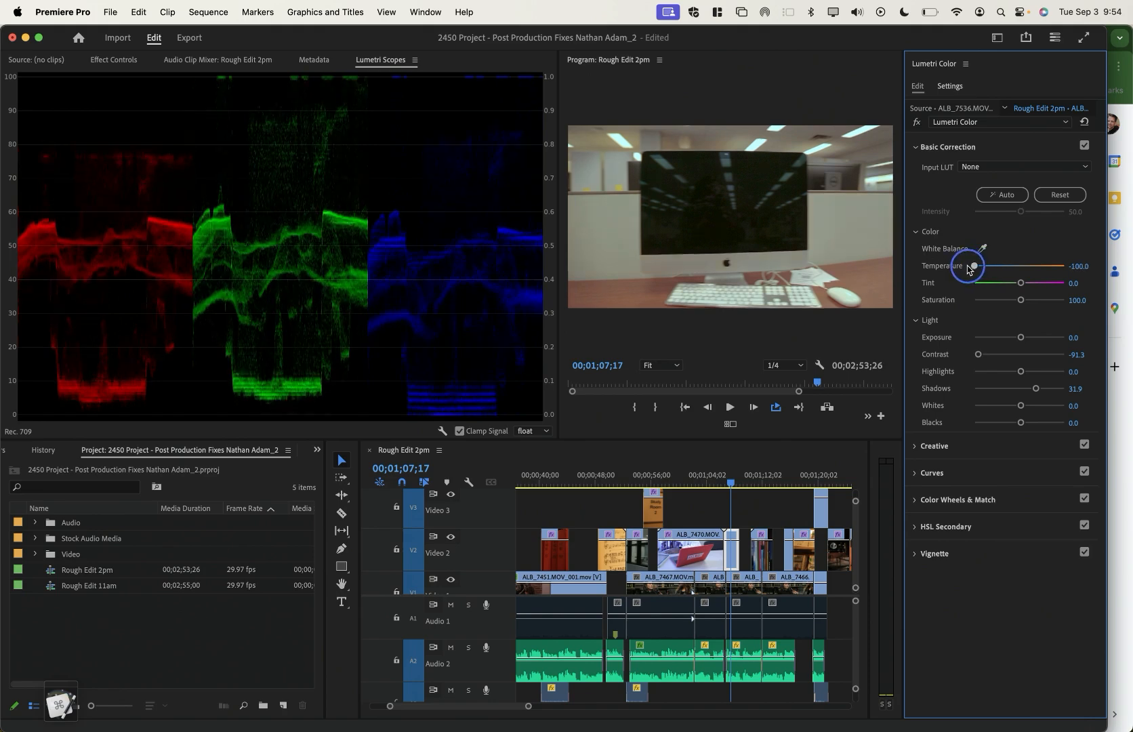
pyautogui.click(1078, 266)
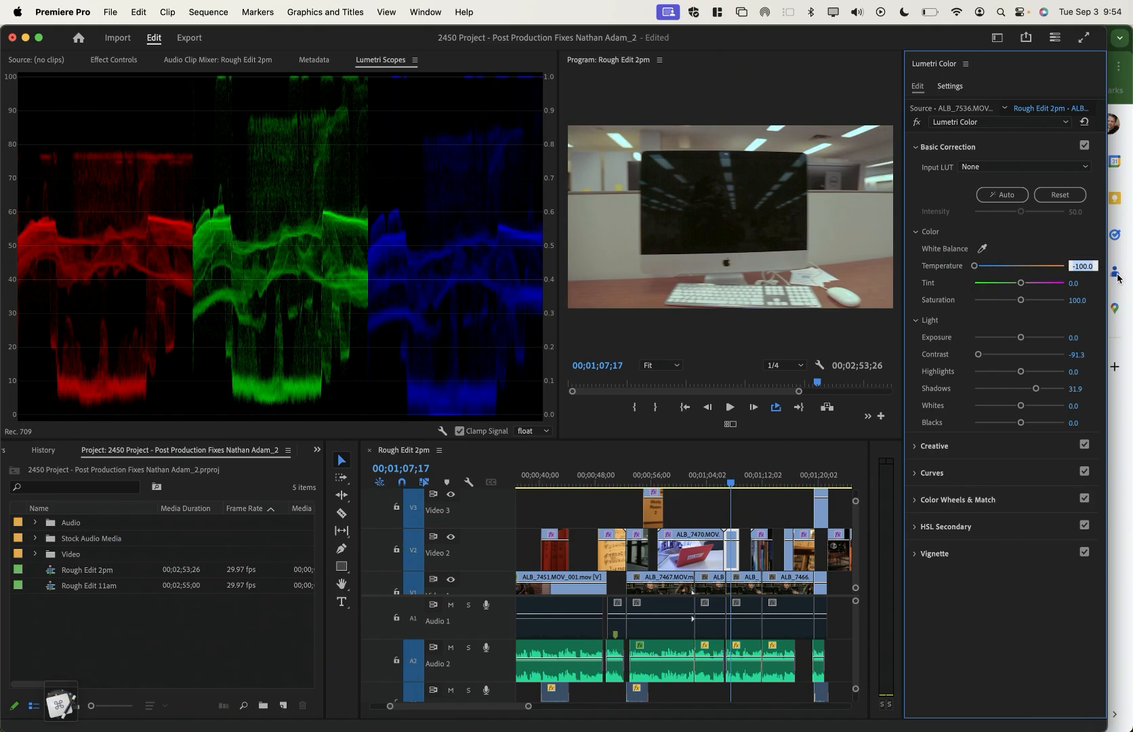
pyautogui.press('Down')
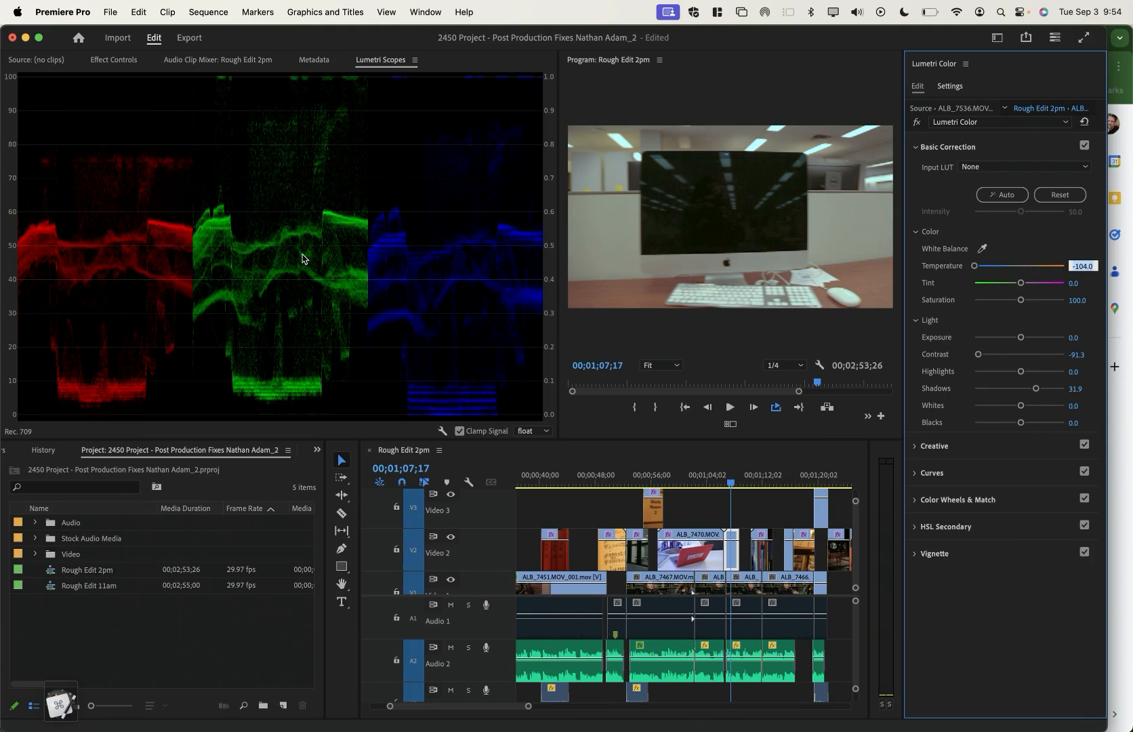
pyautogui.press('Return')
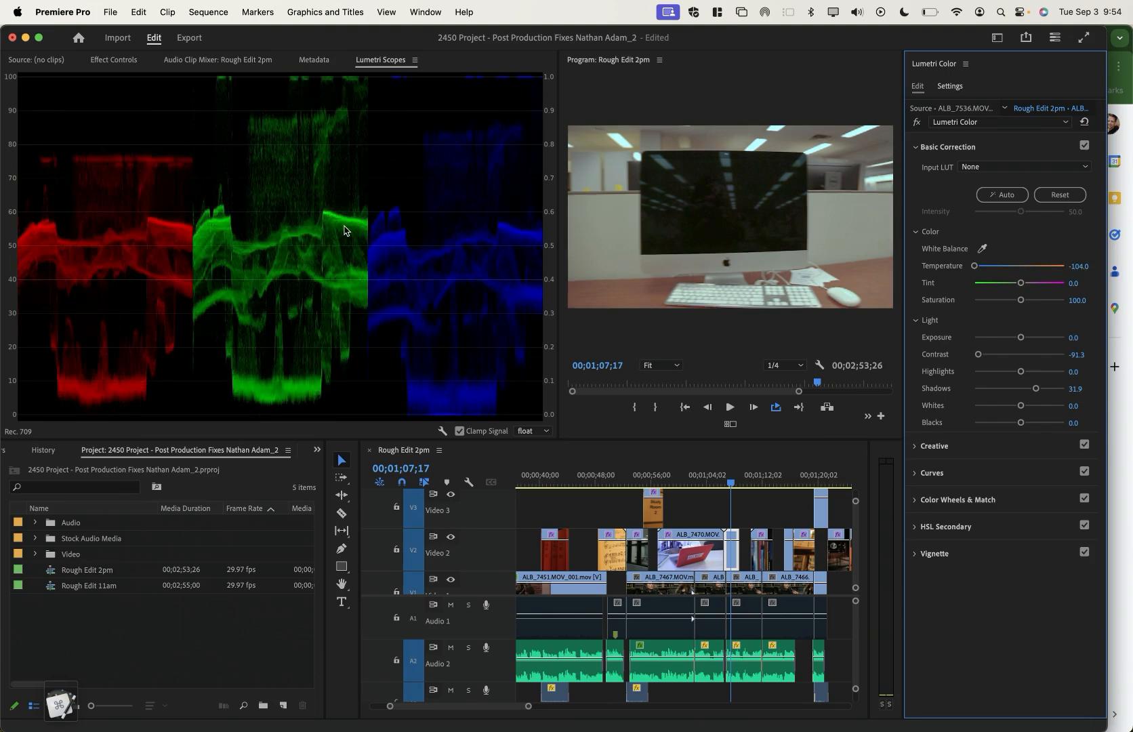
# Set the Tint of ALB_7536.MOV to 5.0, and toggle Lumetri Color off and on to compare
pyautogui.click(1081, 283)
pyautogui.press('Up')
pyautogui.press('Up')
pyautogui.press('Up')
pyautogui.press('Up')
pyautogui.press('Up')
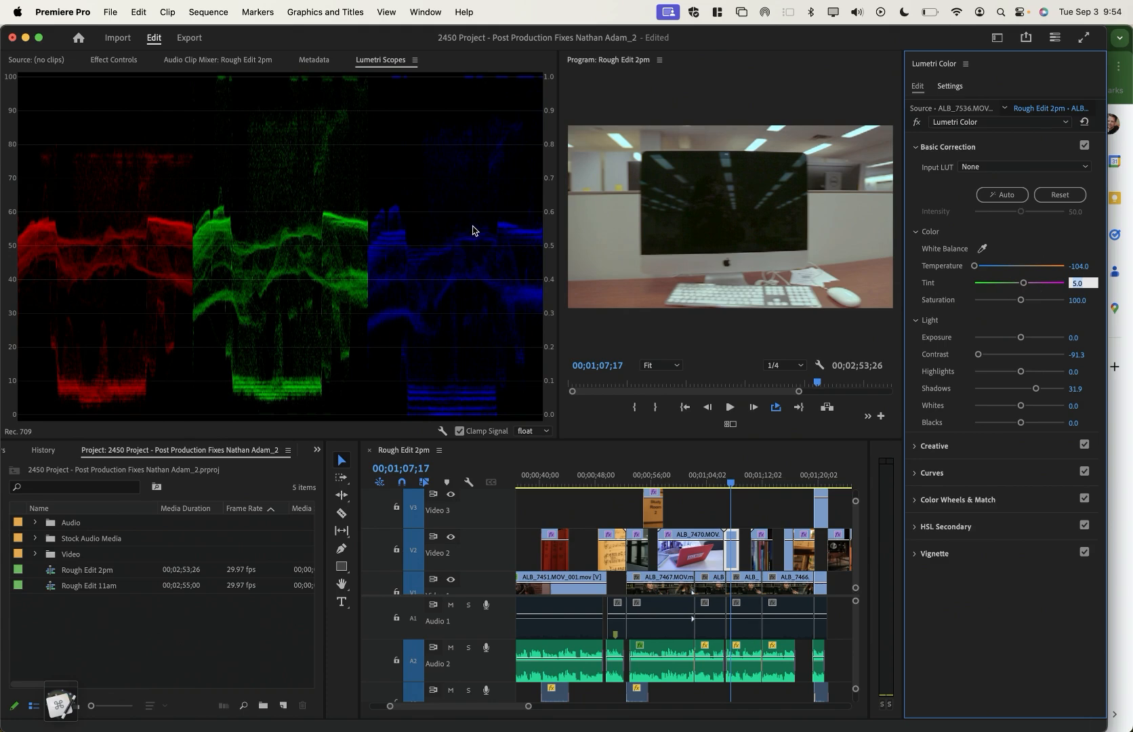
pyautogui.press('Return')
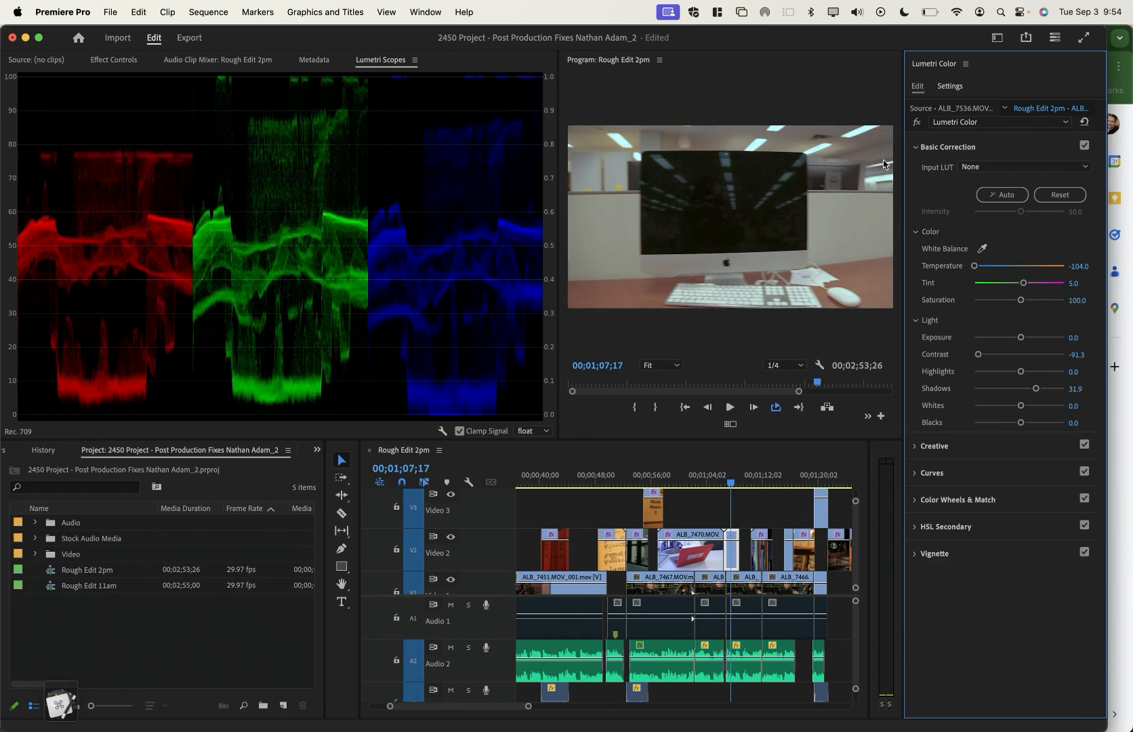
pyautogui.click(916, 121)
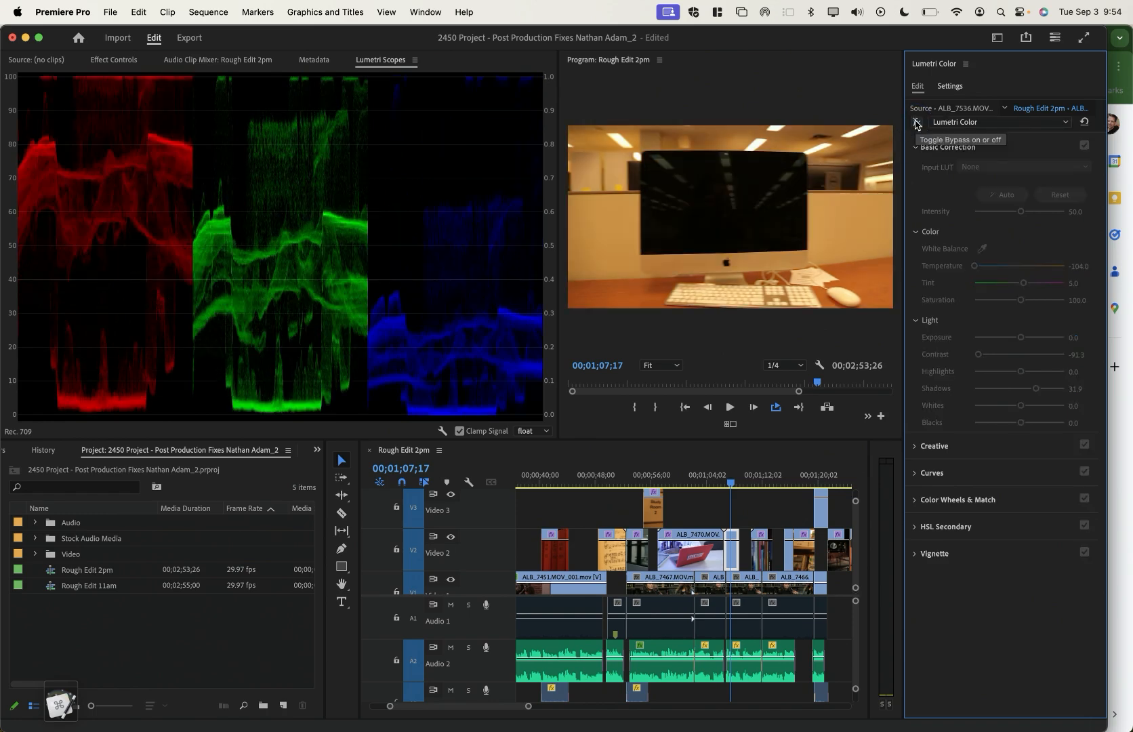
pyautogui.click(916, 122)
pyautogui.click(916, 122)
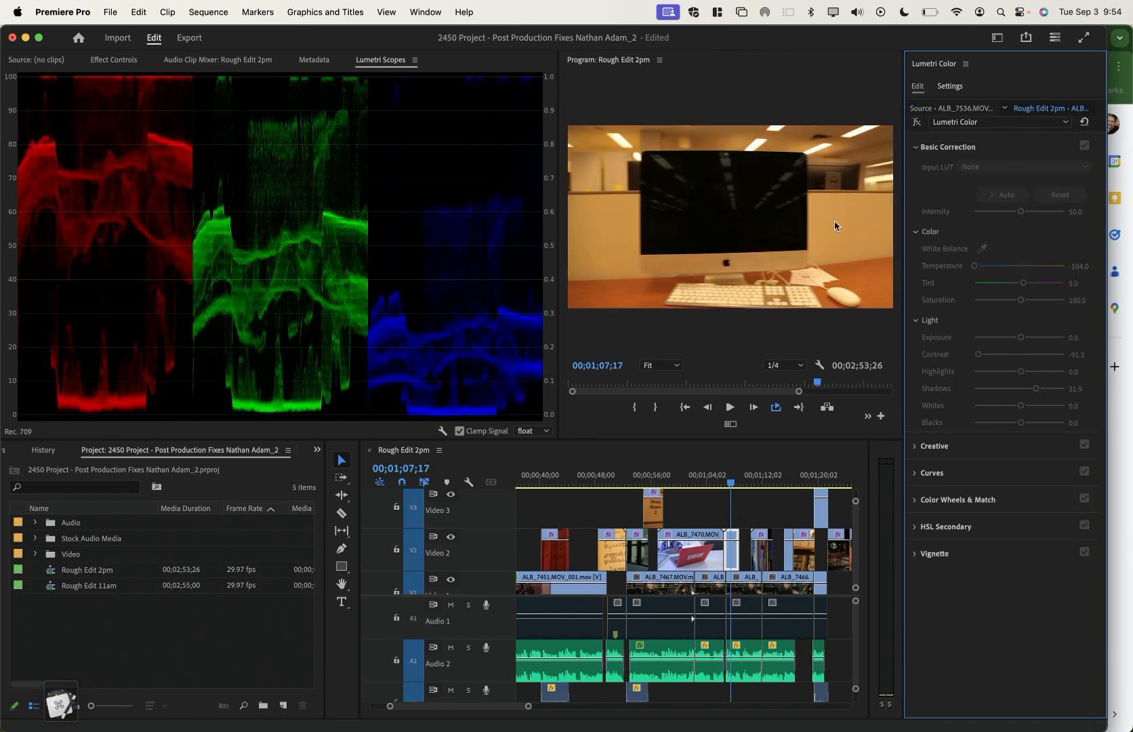
pyautogui.click(916, 121)
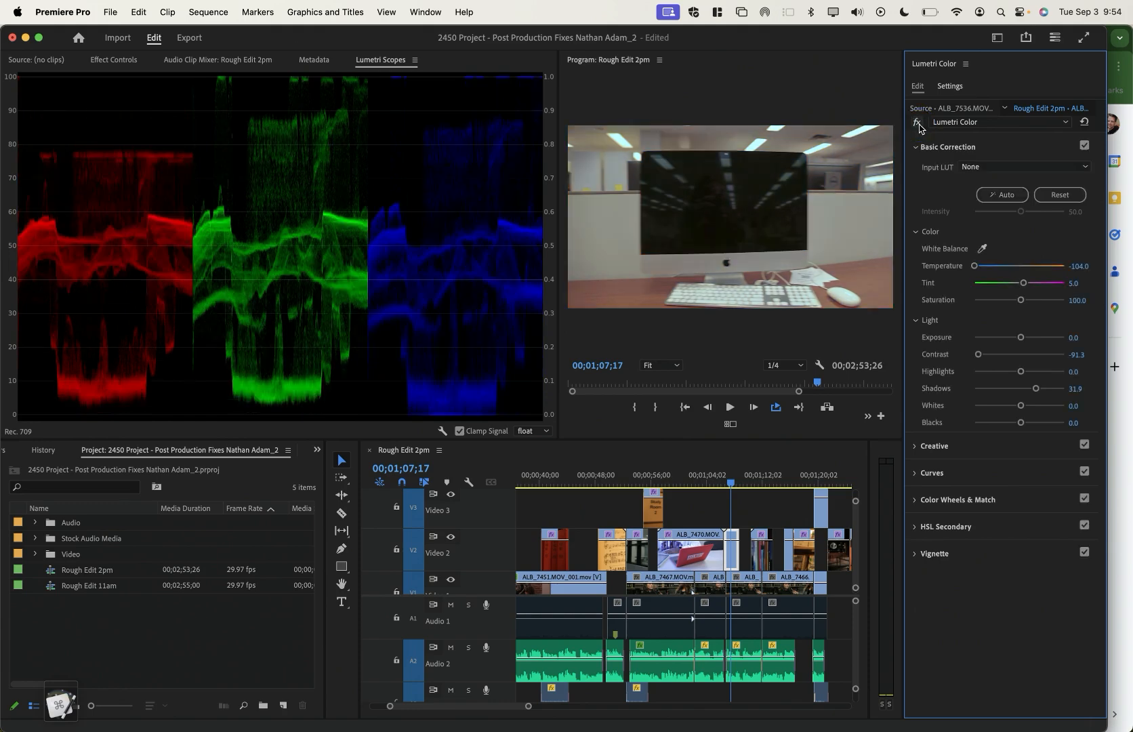
# Warm the bookshelf clip ALB_7474.MOV at 00;01;11;13 by setting its Temperature to 24.6
pyautogui.moveTo(756, 479); pyautogui.dragTo(760, 480)
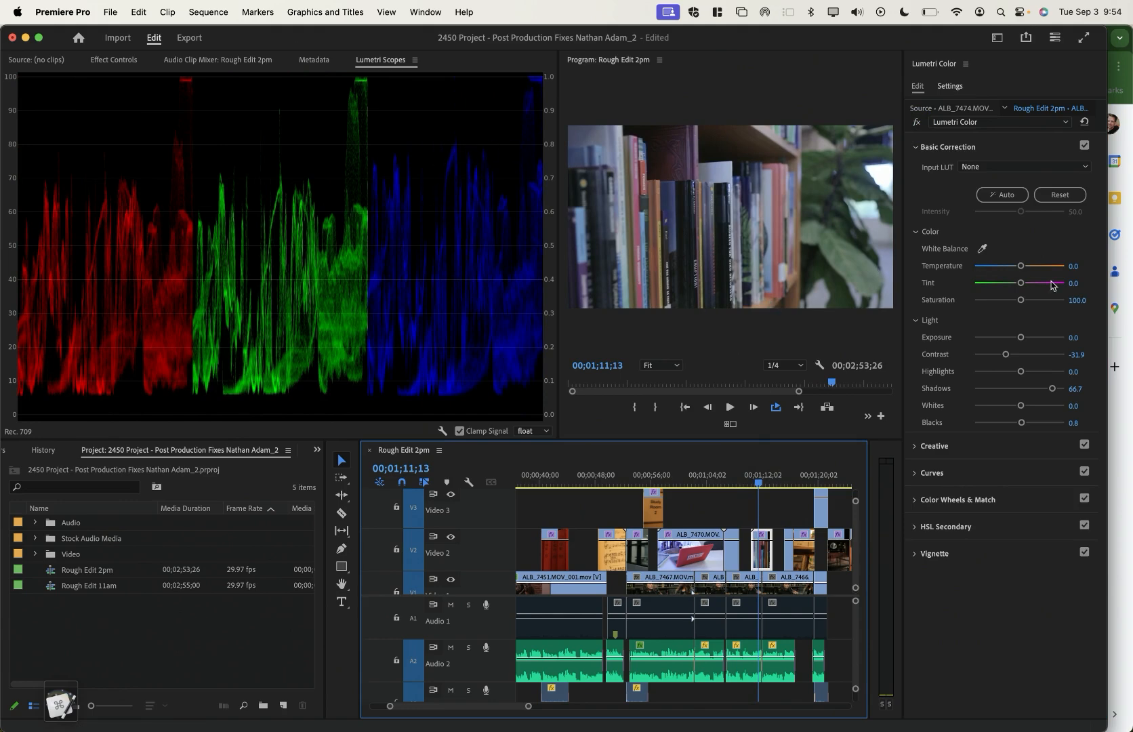
pyautogui.moveTo(1021, 266); pyautogui.dragTo(1030, 270)
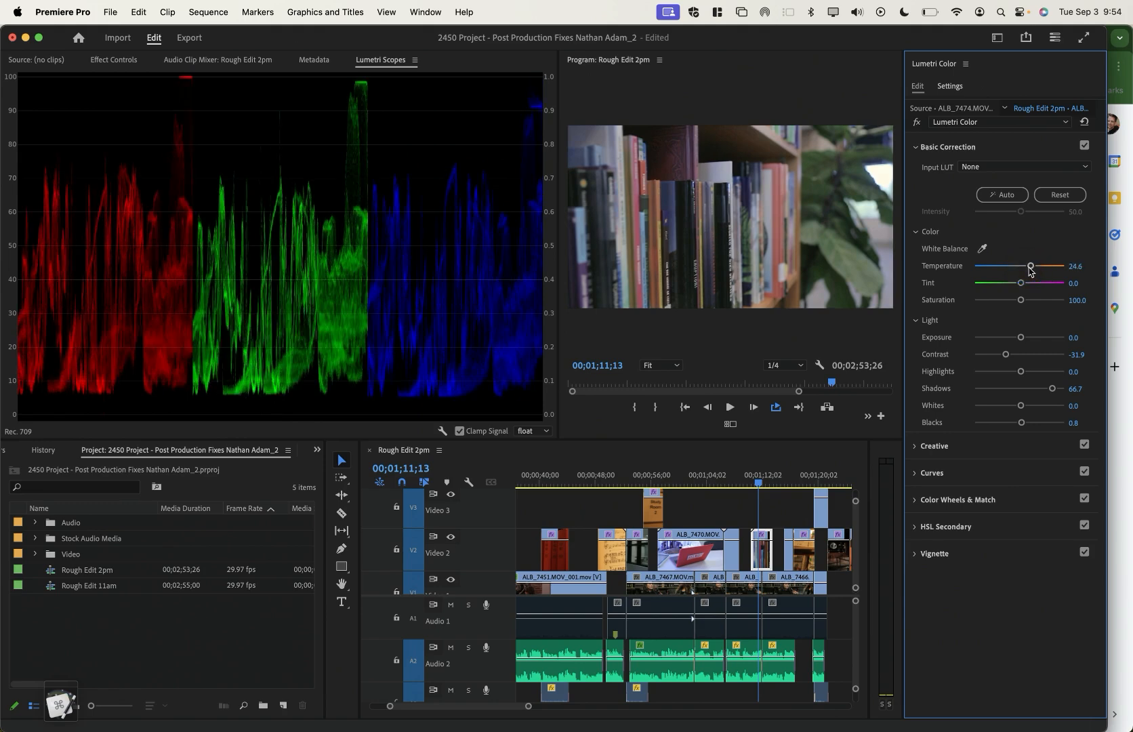
# Go to the ALB_7466.MOV interview clip at 00;01;09;16 and add the Waveform (Luma) scope alongside the RGB parade
pyautogui.click(791, 477)
pyautogui.moveTo(791, 480); pyautogui.dragTo(745, 480)
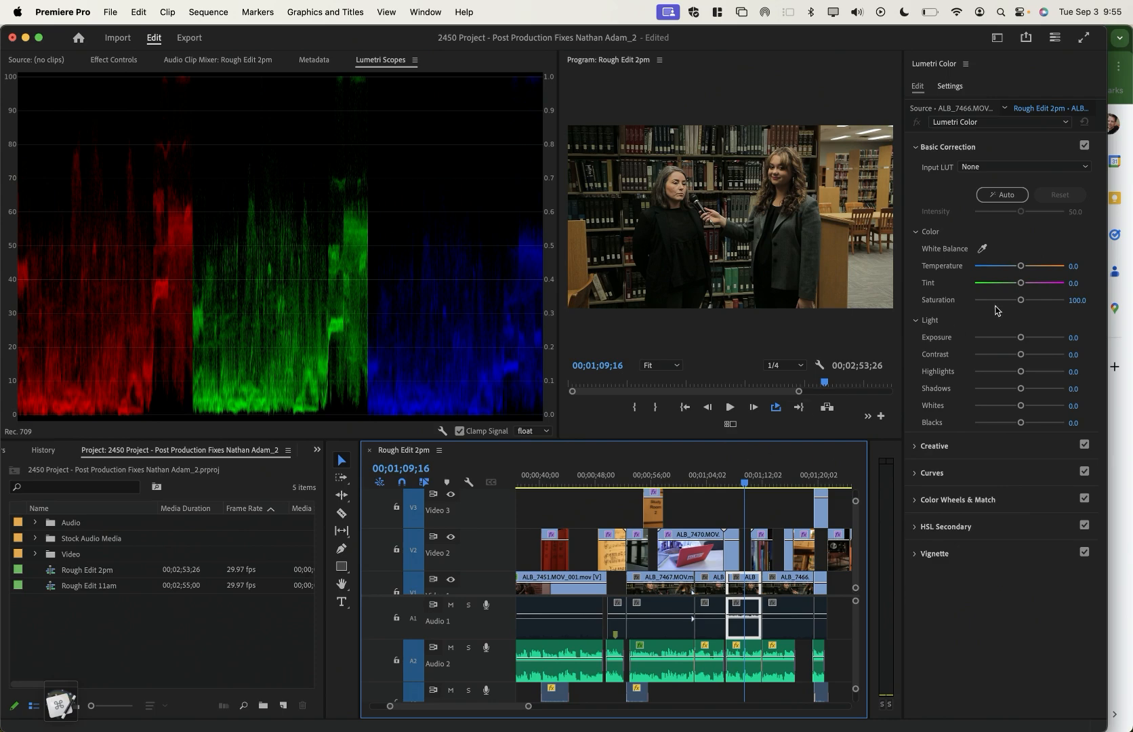
pyautogui.rightClick(369, 223)
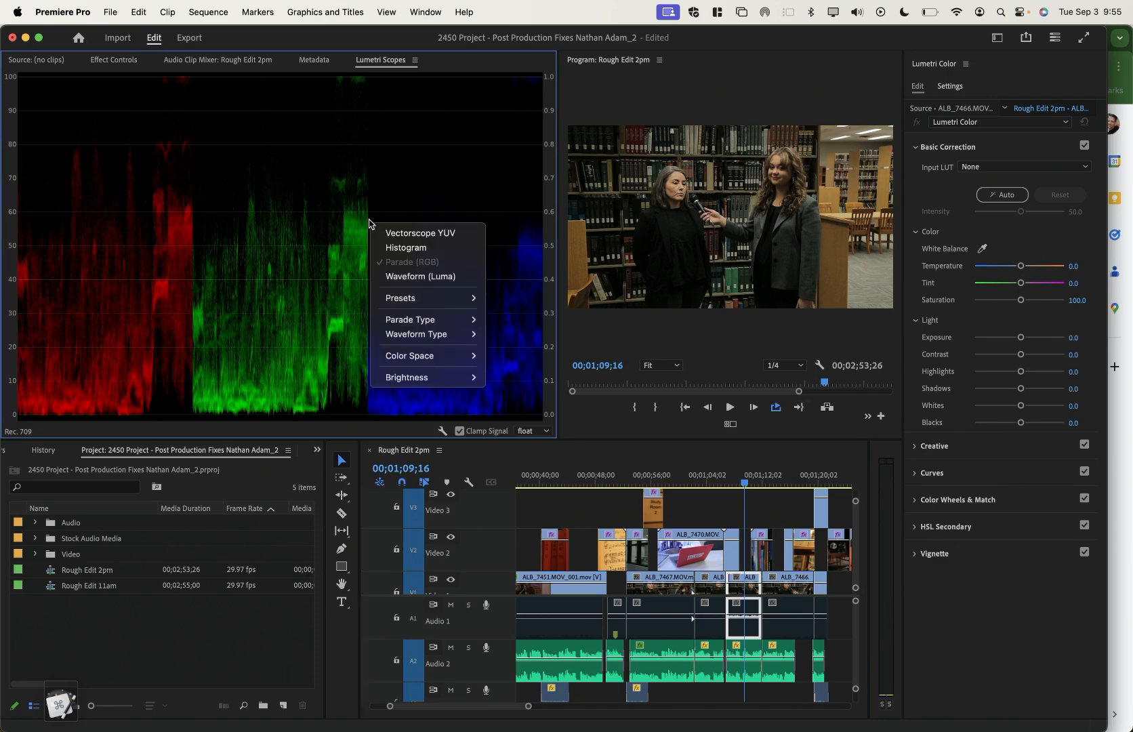
pyautogui.click(410, 278)
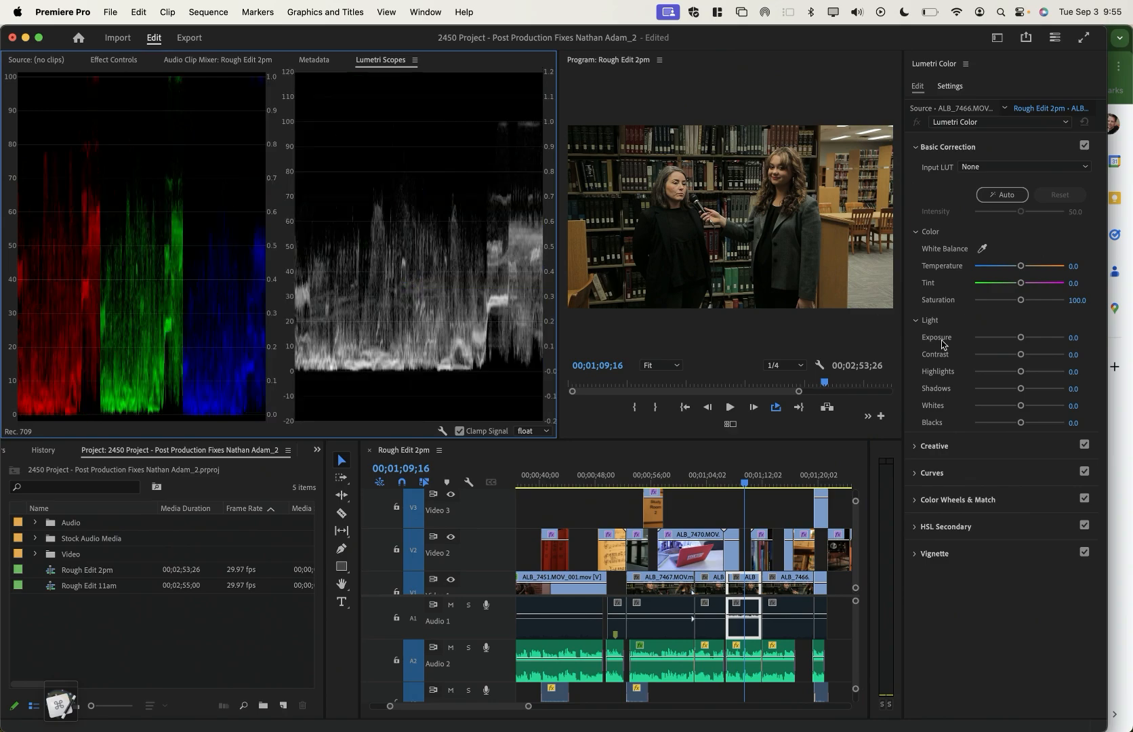
# Lighten the ALB_7466.MOV interview clip with Contrast -44.9, Shadows 59.4, Exposure 0.8 and Highlights -18.8
pyautogui.moveTo(1021, 355); pyautogui.dragTo(1046, 392)
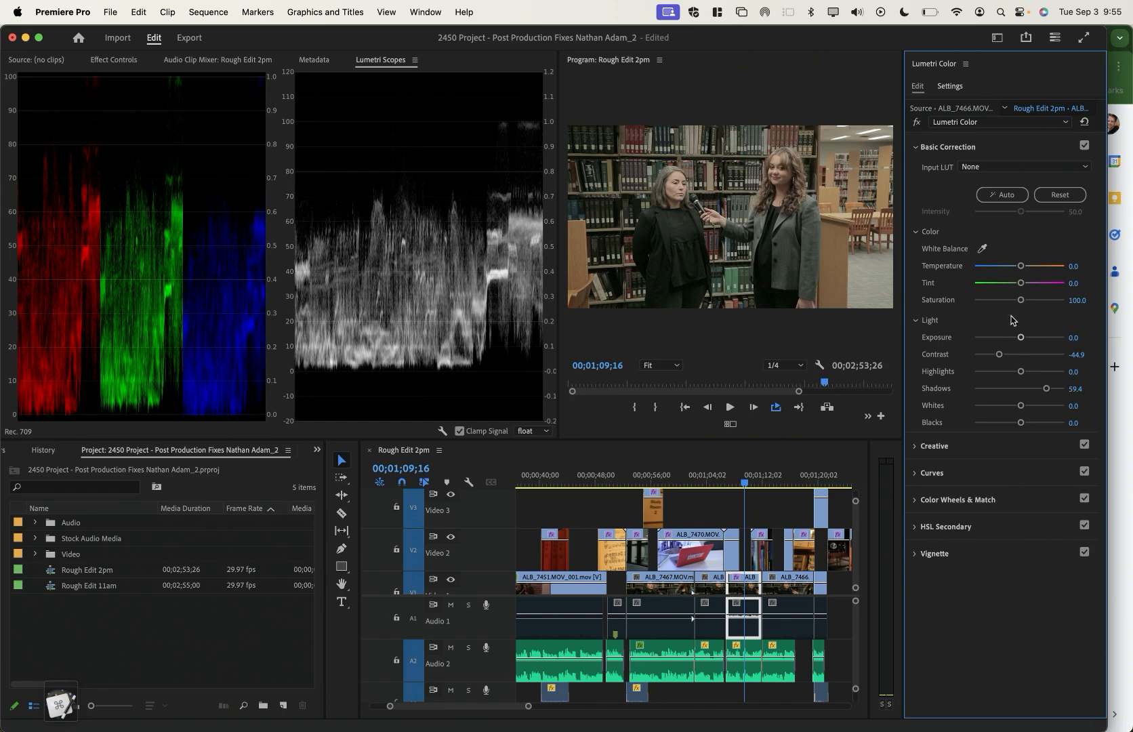
pyautogui.moveTo(1024, 339); pyautogui.dragTo(1027, 342)
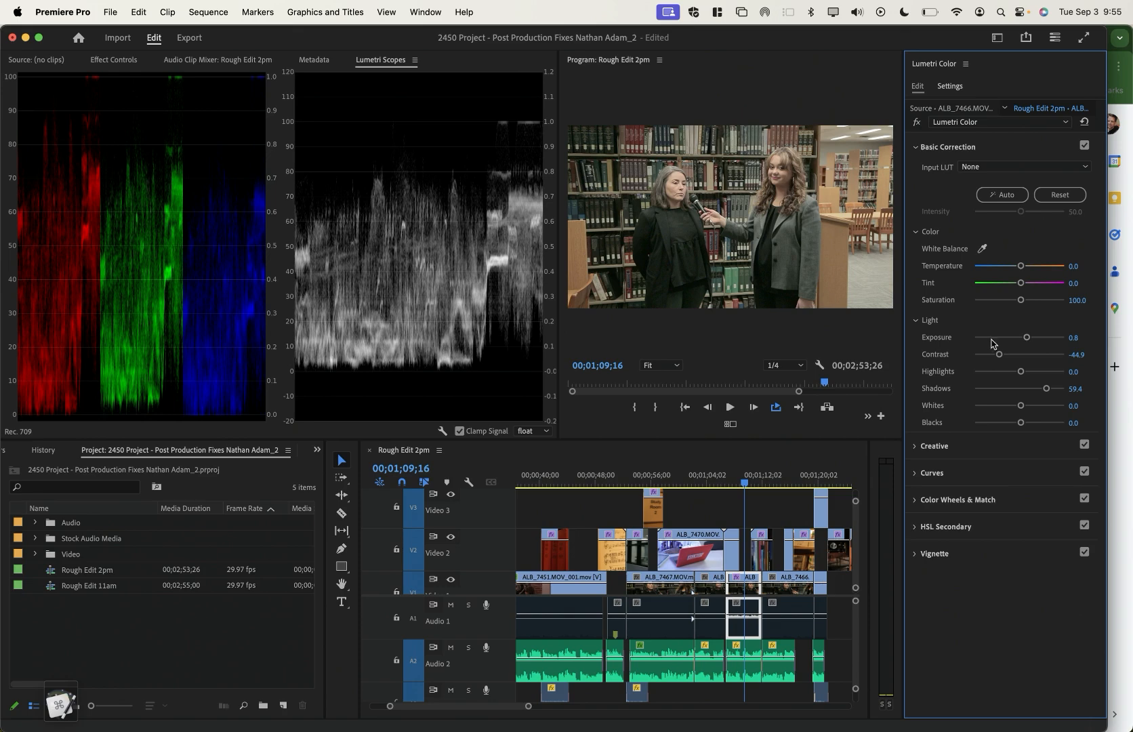
pyautogui.moveTo(1018, 372); pyautogui.dragTo(1010, 372)
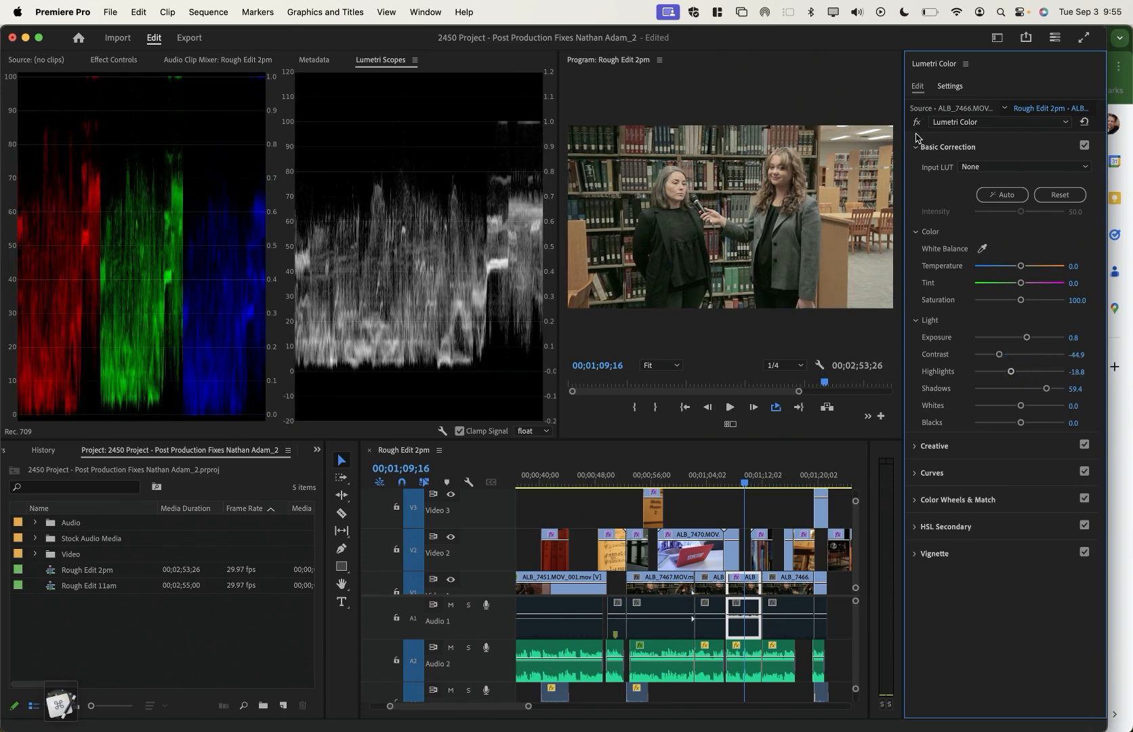
# Hide the Waveform (Luma) scope and cool the interview clip by setting its Temperature to -18.8
pyautogui.rightClick(385, 217)
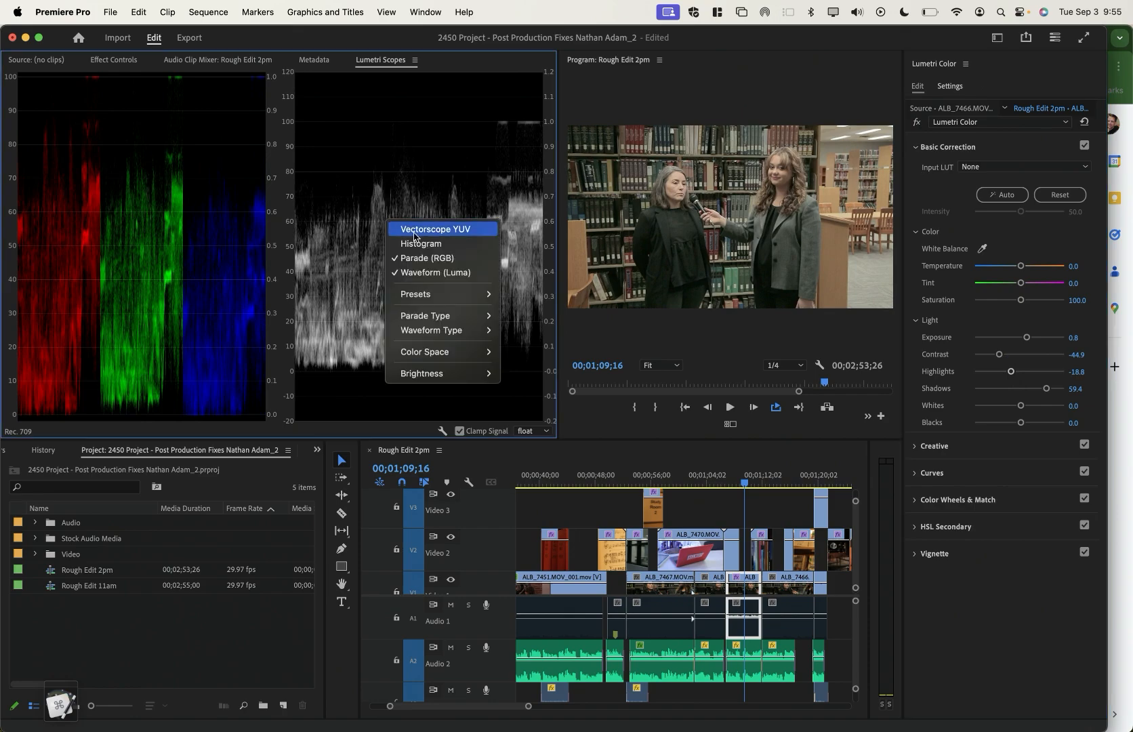
pyautogui.click(414, 273)
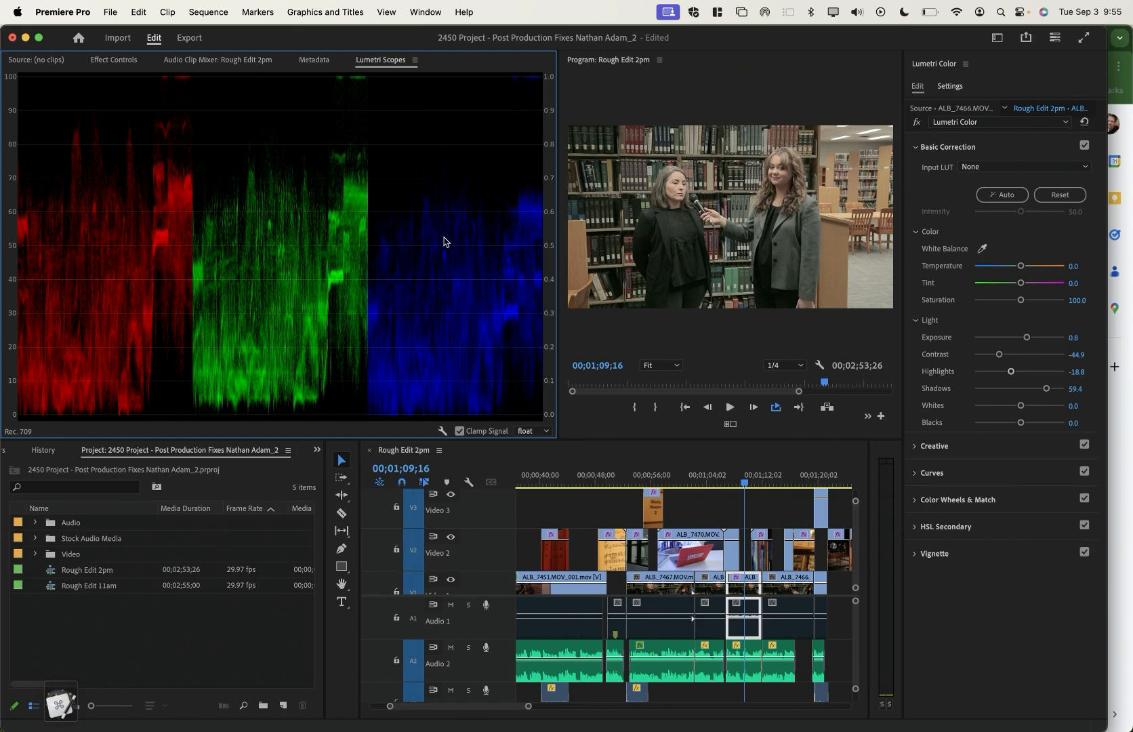
pyautogui.moveTo(1022, 270); pyautogui.dragTo(1010, 270)
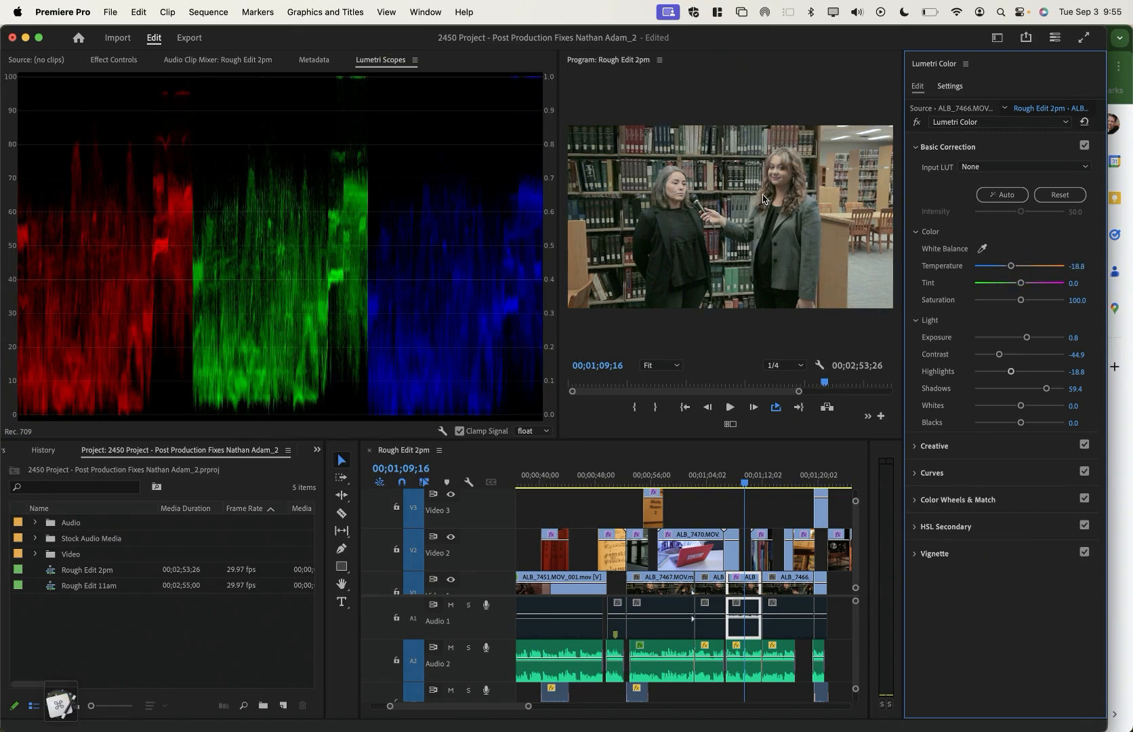
# Toggle Lumetri Color off and on to compare the interview clip, and reduce its Exposure to 0.5
pyautogui.click(917, 122)
pyautogui.click(916, 121)
pyautogui.click(917, 121)
pyautogui.click(917, 121)
pyautogui.moveTo(1028, 336); pyautogui.dragTo(1023, 337)
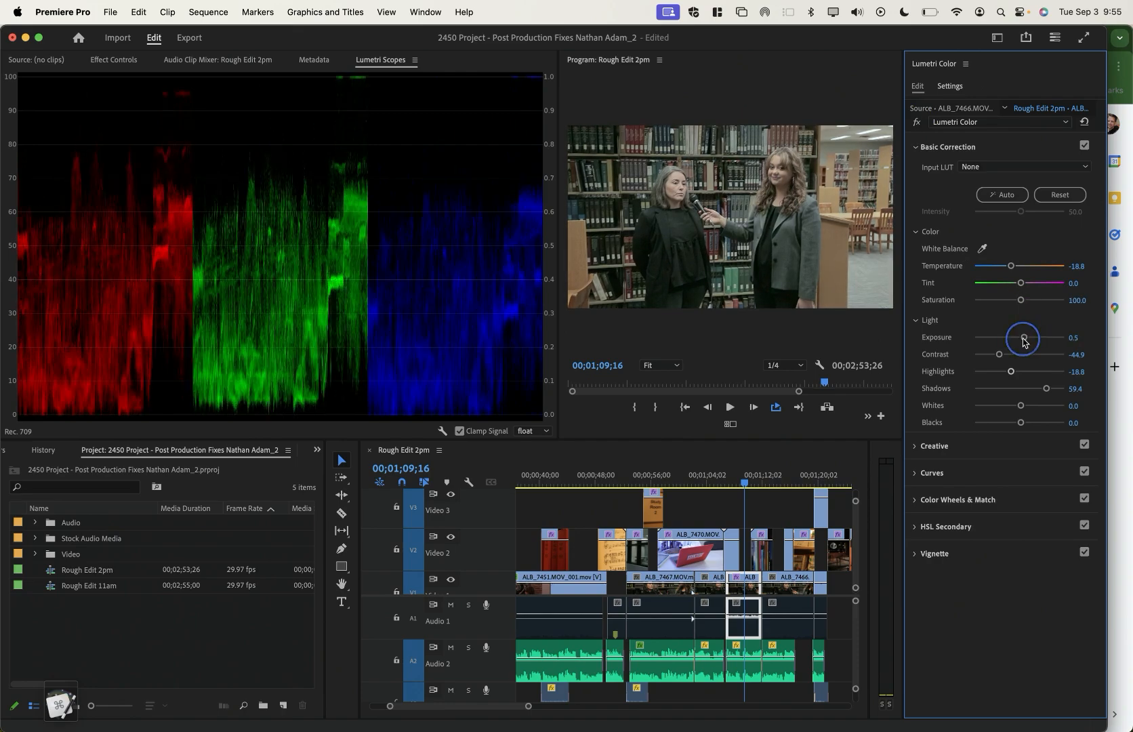
# Raise the interview clip's Shadows to 66.7 and set its Blacks to 0.2
pyautogui.moveTo(1046, 389); pyautogui.dragTo(1020, 424)
pyautogui.click(1075, 422)
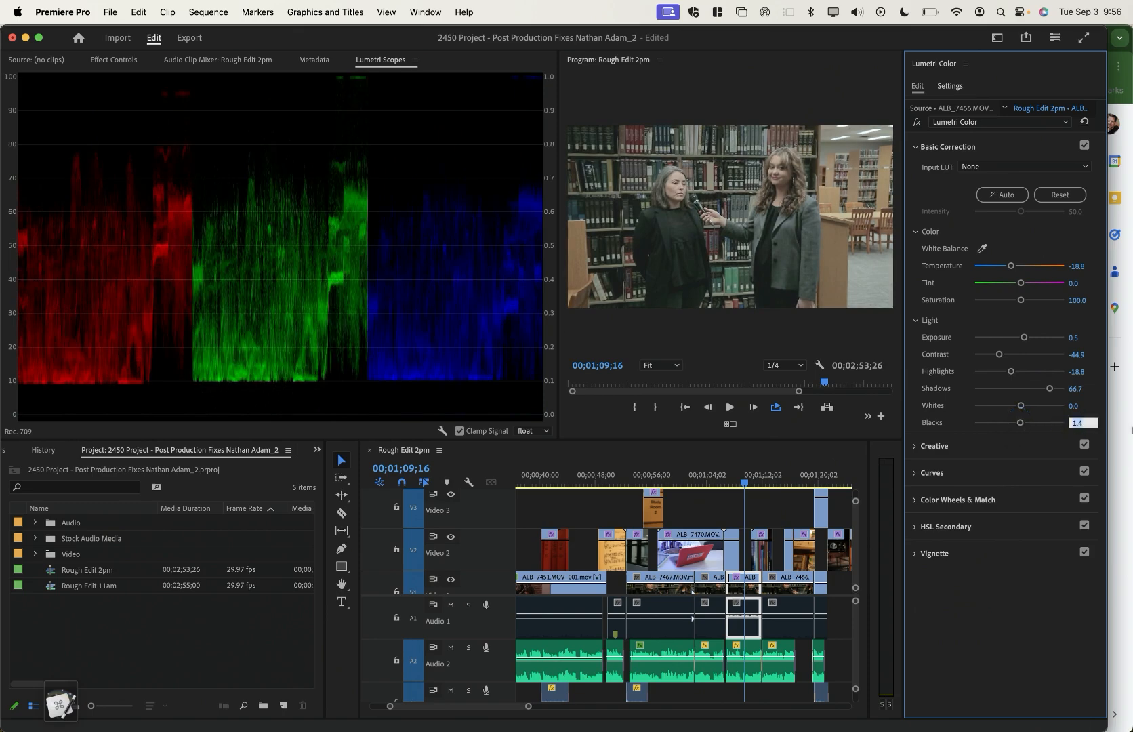
pyautogui.press('Down')
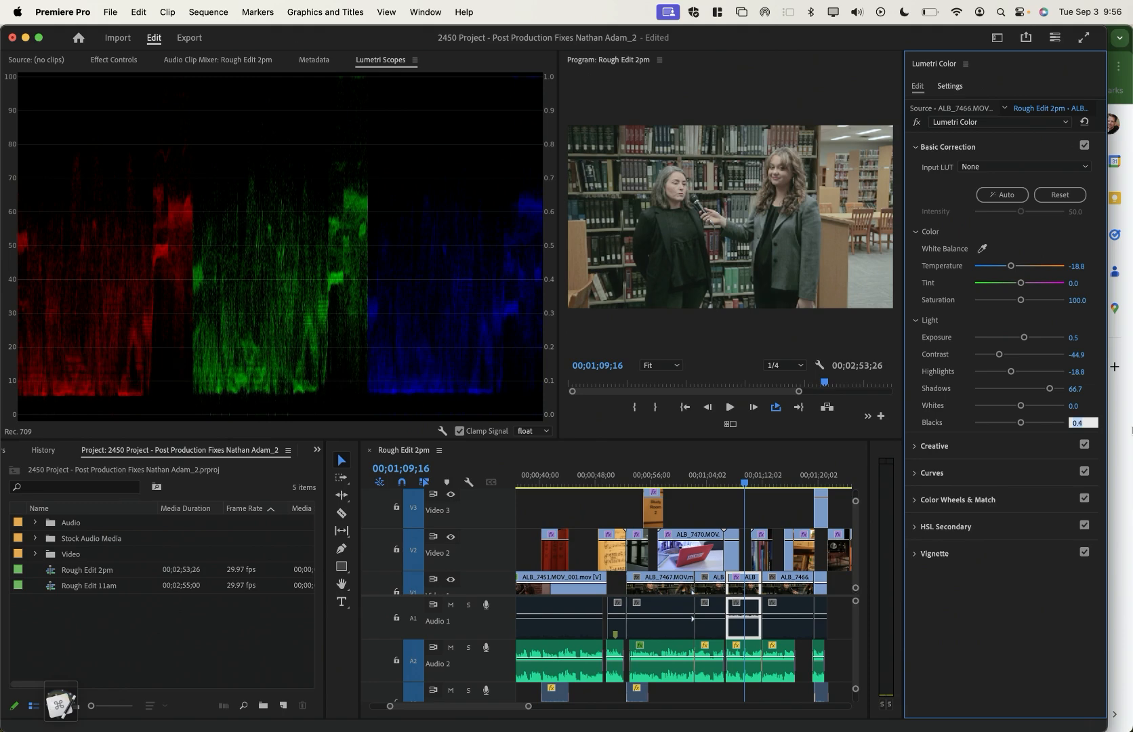
pyautogui.press('Down')
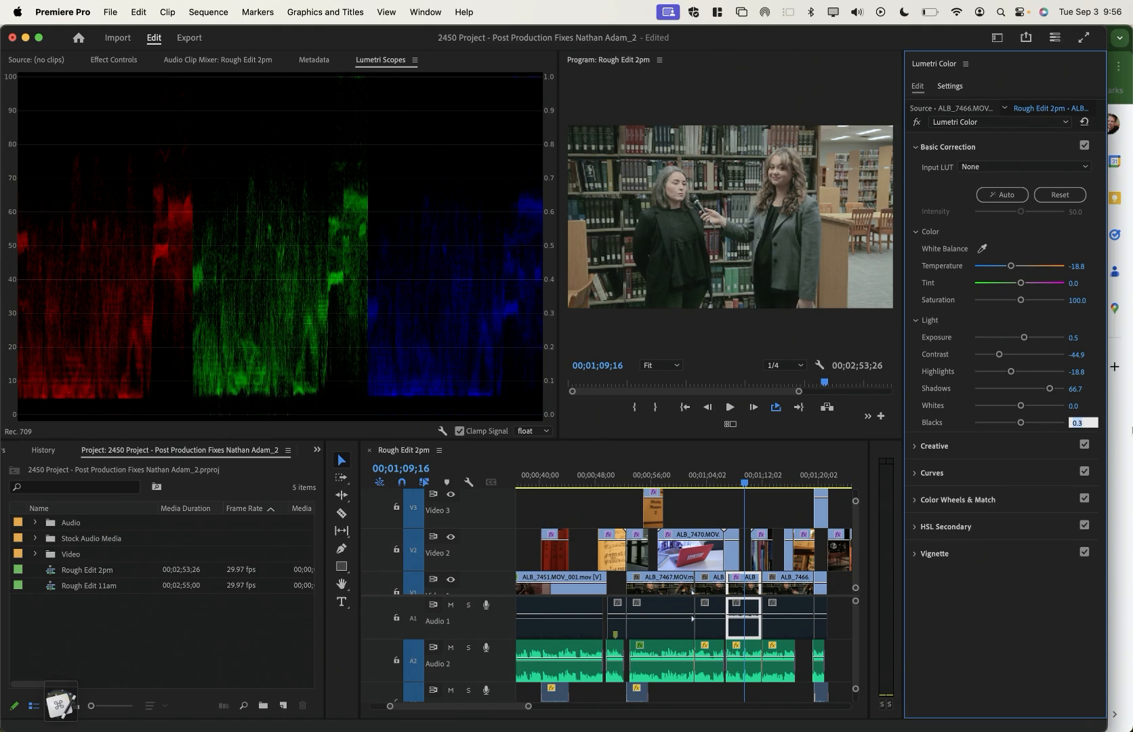
pyautogui.press('Down')
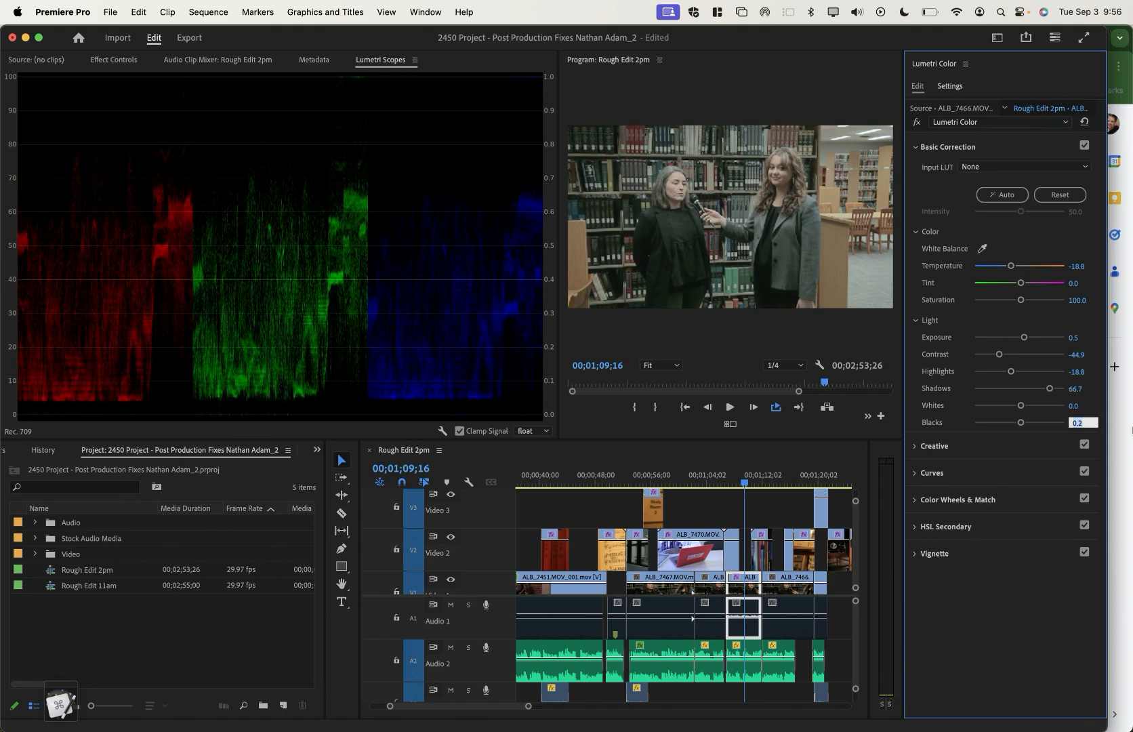
pyautogui.press('Return')
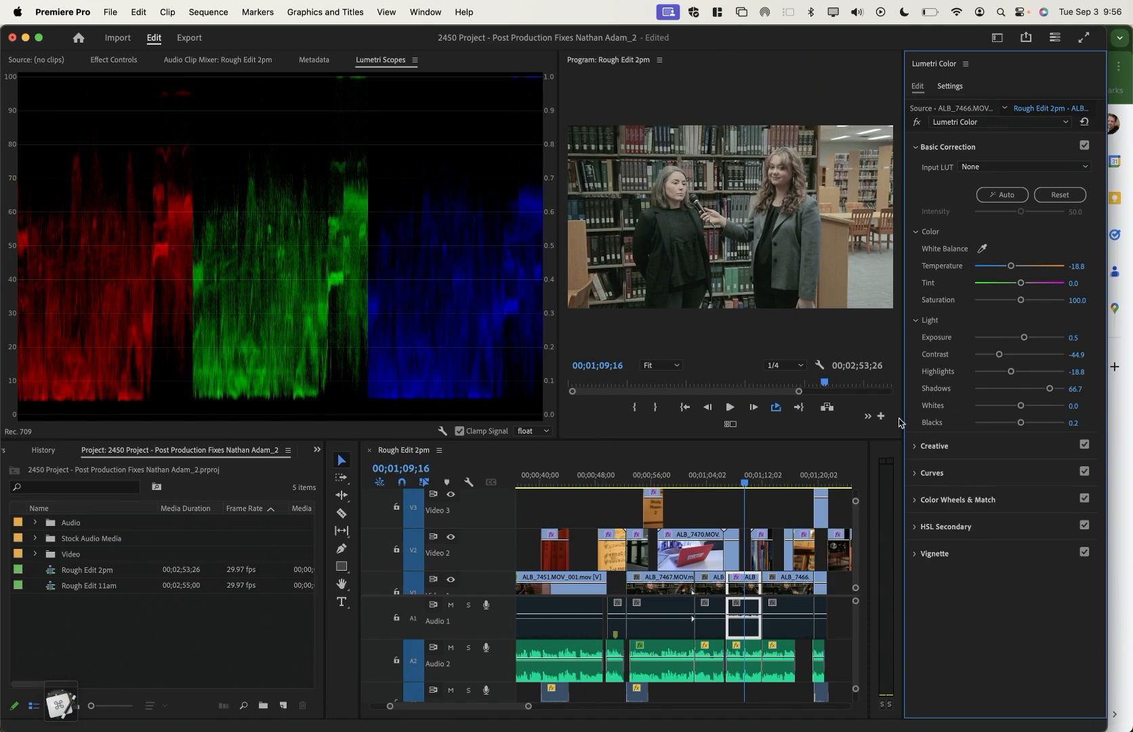
# Compare the interview clip with Lumetri Color off and on, and set its Temperature to -19.1
pyautogui.click(916, 122)
pyautogui.click(916, 123)
pyautogui.click(1080, 266)
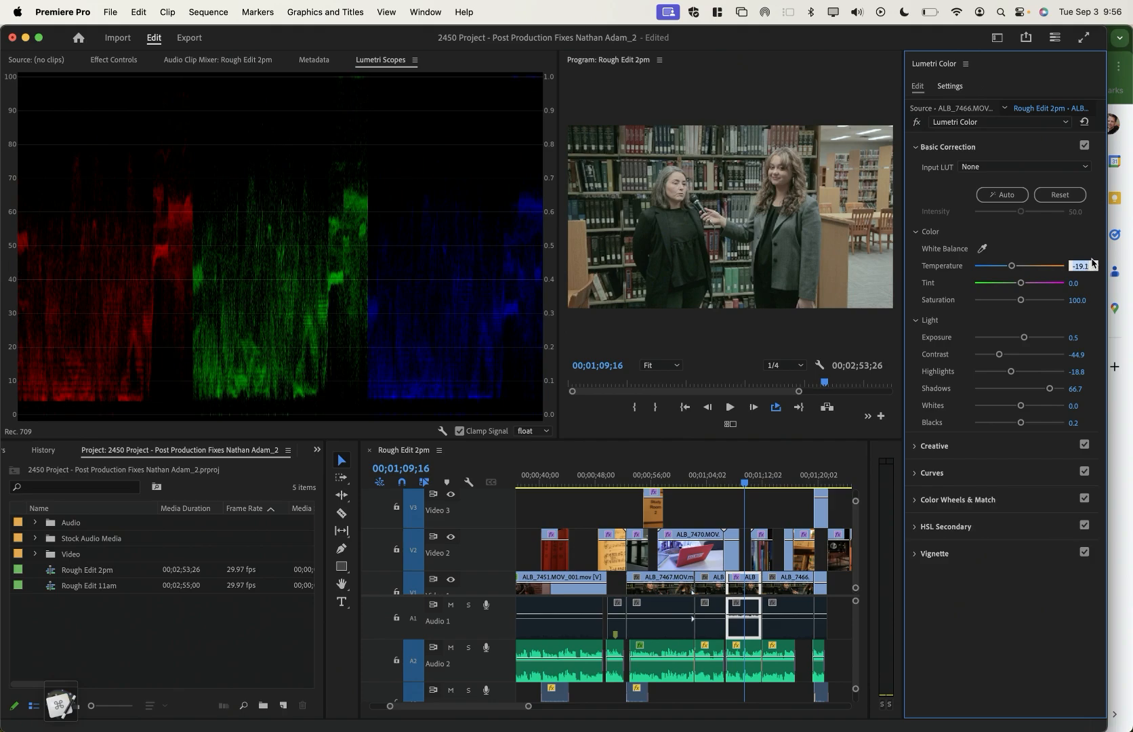
pyautogui.press('Return')
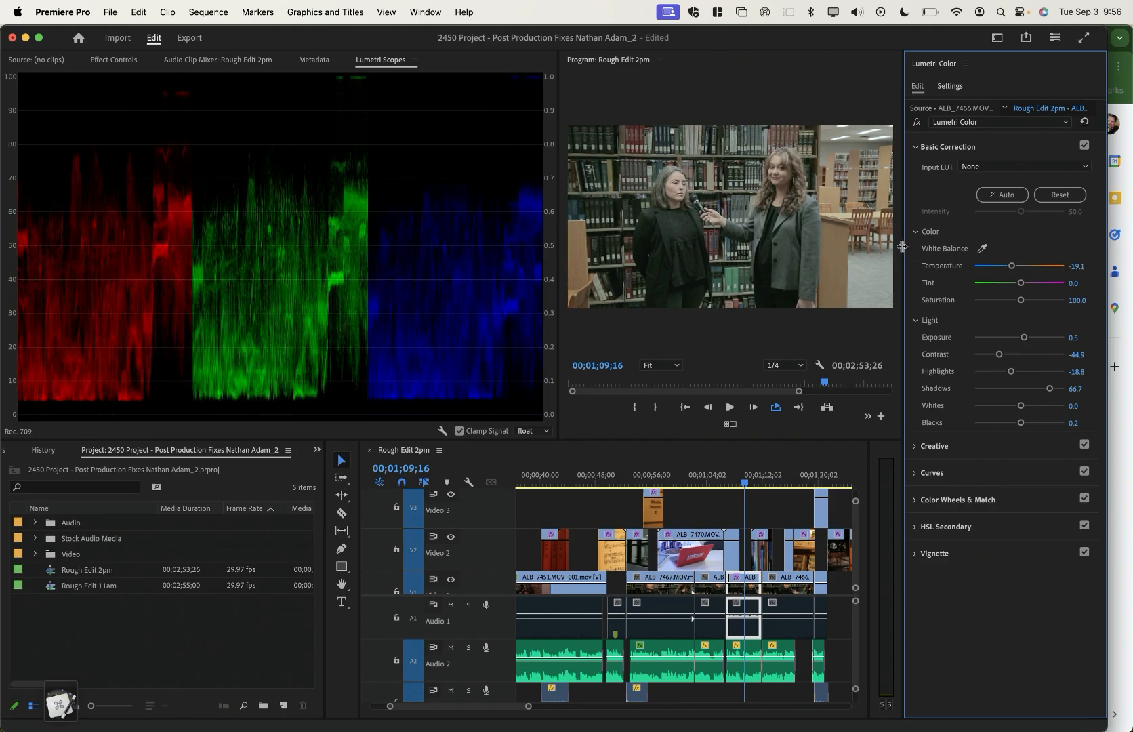
# Copy the corrected interview clip's Lumetri Color effect and paste it onto the following ALB_7466 interview clip at 00;01;14;04
pyautogui.click(756, 483)
pyautogui.moveTo(757, 486)
pyautogui.mouseDown()
pyautogui.moveTo(779, 486)
pyautogui.moveTo(748, 482)
pyautogui.mouseUp()
pyautogui.click(750, 586)
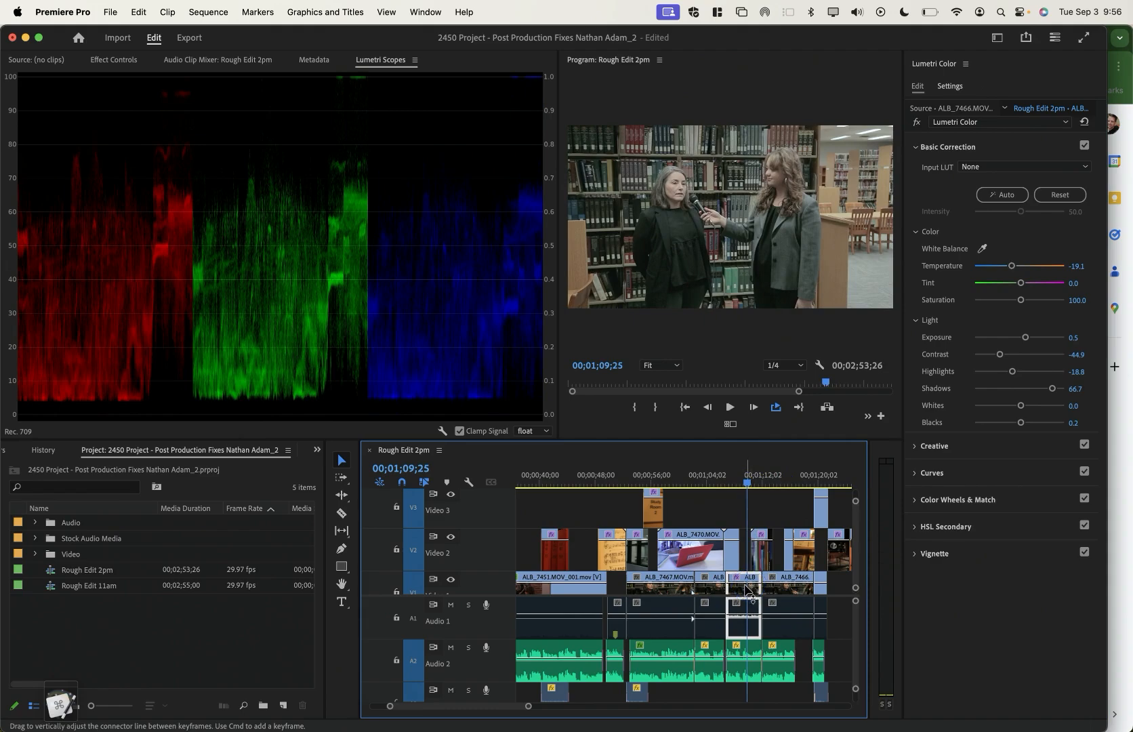
pyautogui.moveTo(780, 478); pyautogui.dragTo(776, 478)
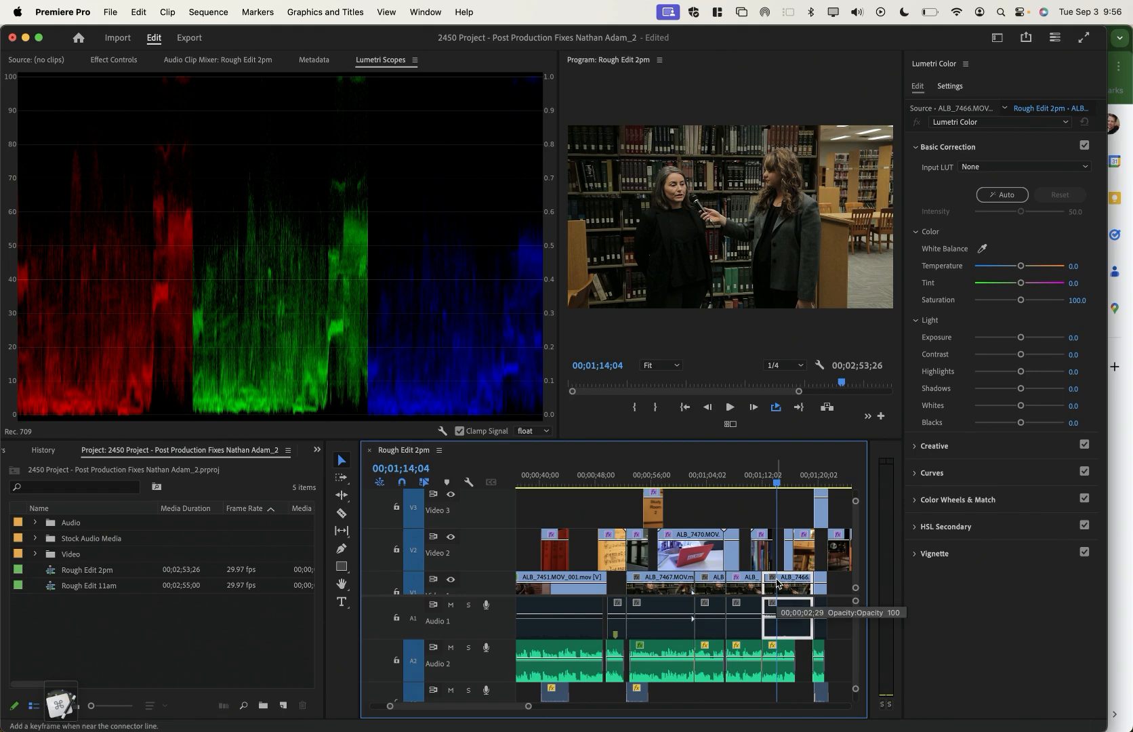
pyautogui.press('super+alt+v')
pyautogui.press('Return')
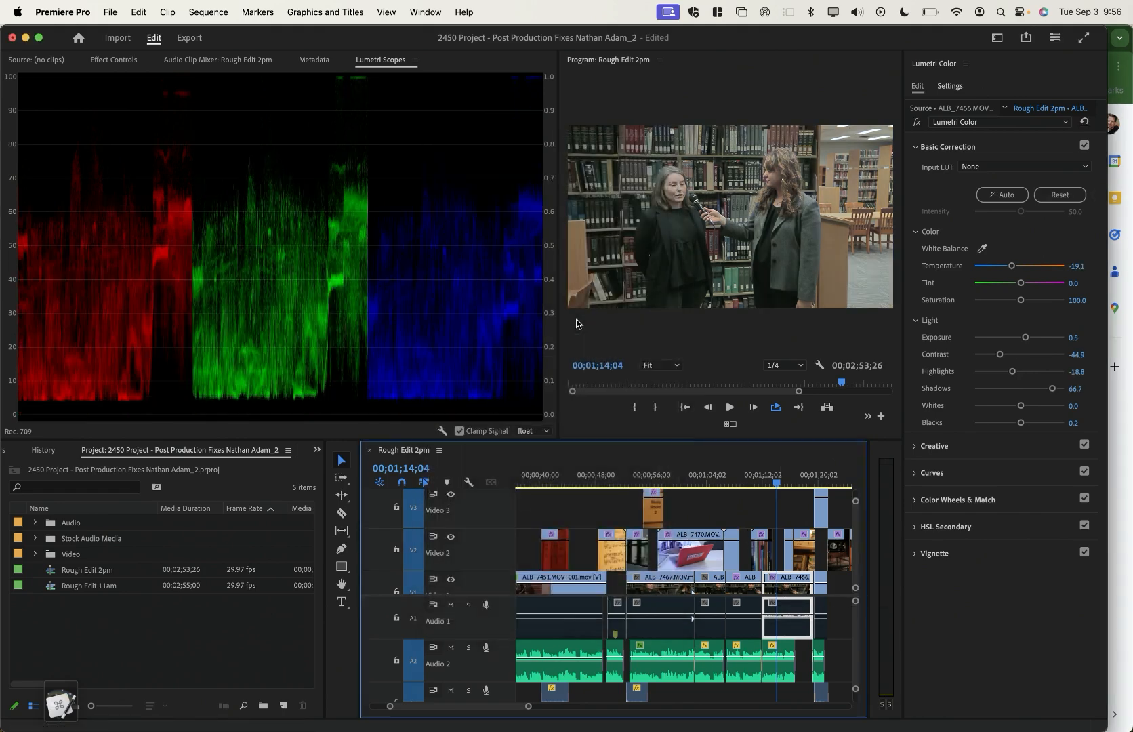
# White-balance the flag clip ALB_7531.MOV at 00;01;30;26 by sampling a white area of the flag
pyautogui.hscroll(5, 770, 520)
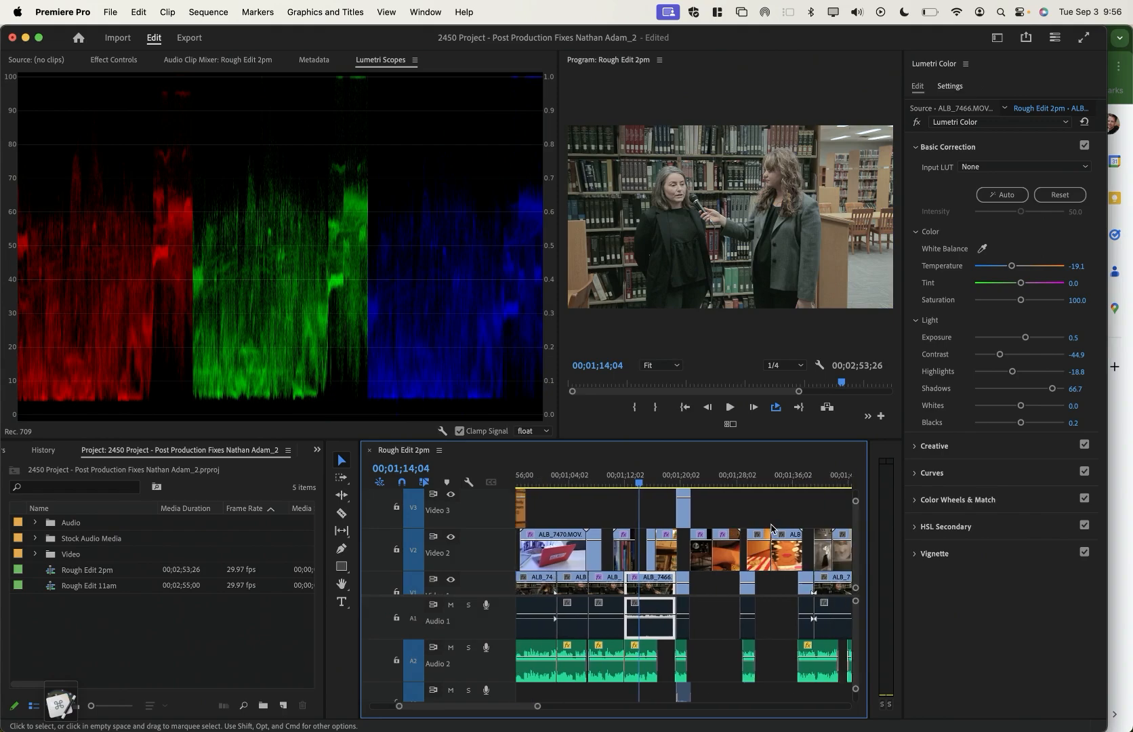
pyautogui.click(696, 478)
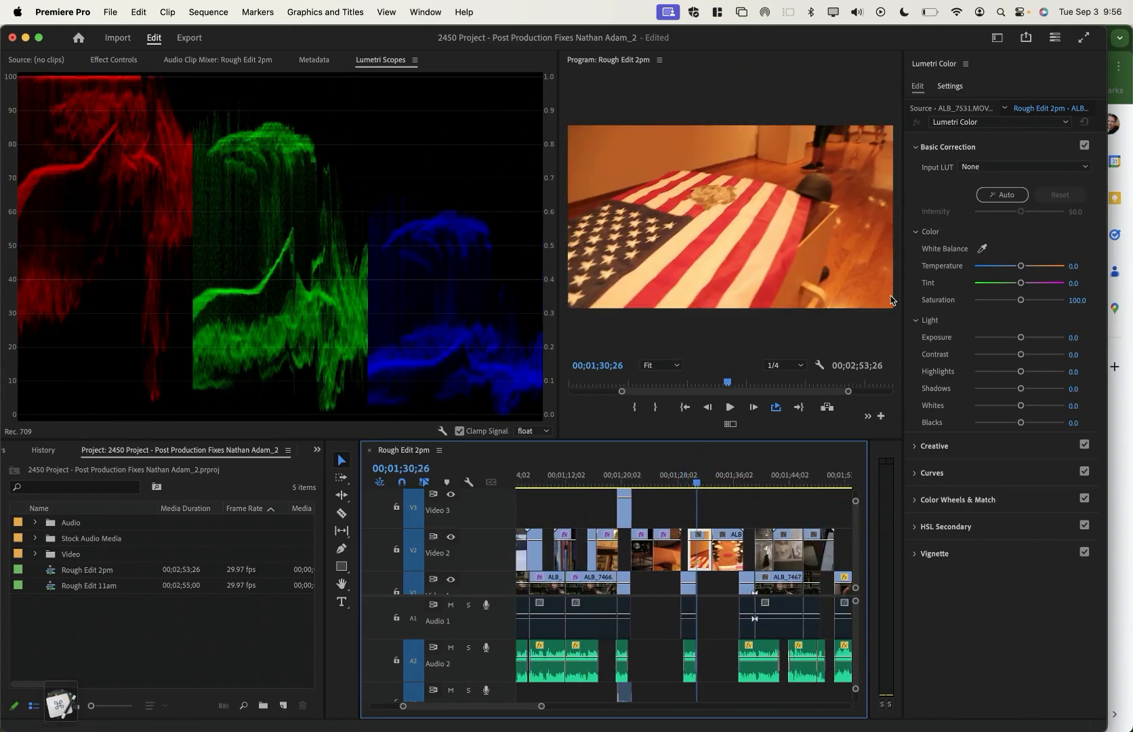
pyautogui.click(981, 248)
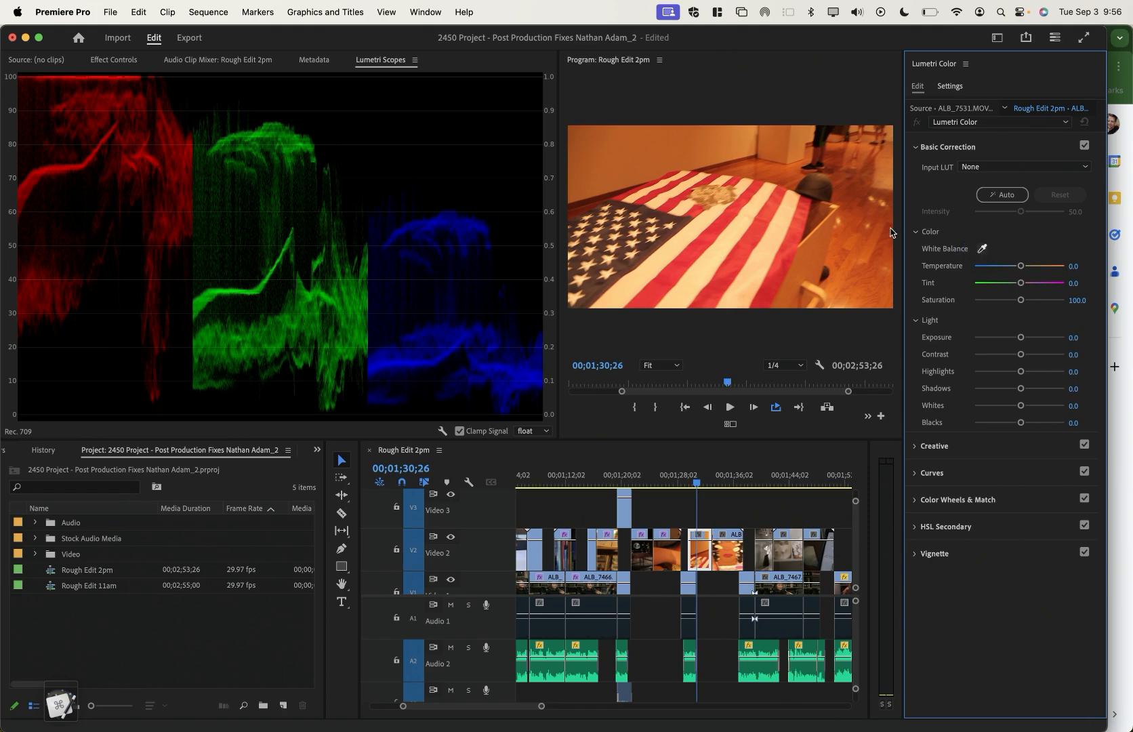
pyautogui.click(673, 248)
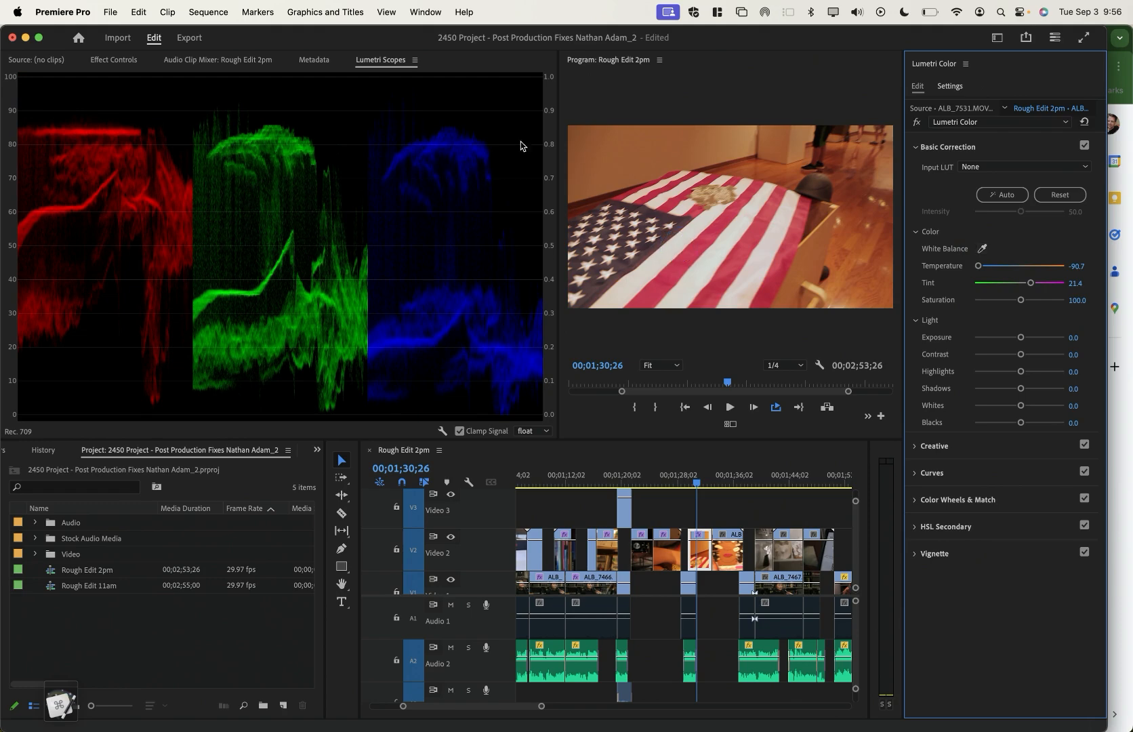
# White-balance the guitar clip ALB_7521.MOV at 00;01;26;11 by sampling the pale fabric beside the jacket, reaching Temperature -136.3 and Tint 28.8
pyautogui.click(665, 482)
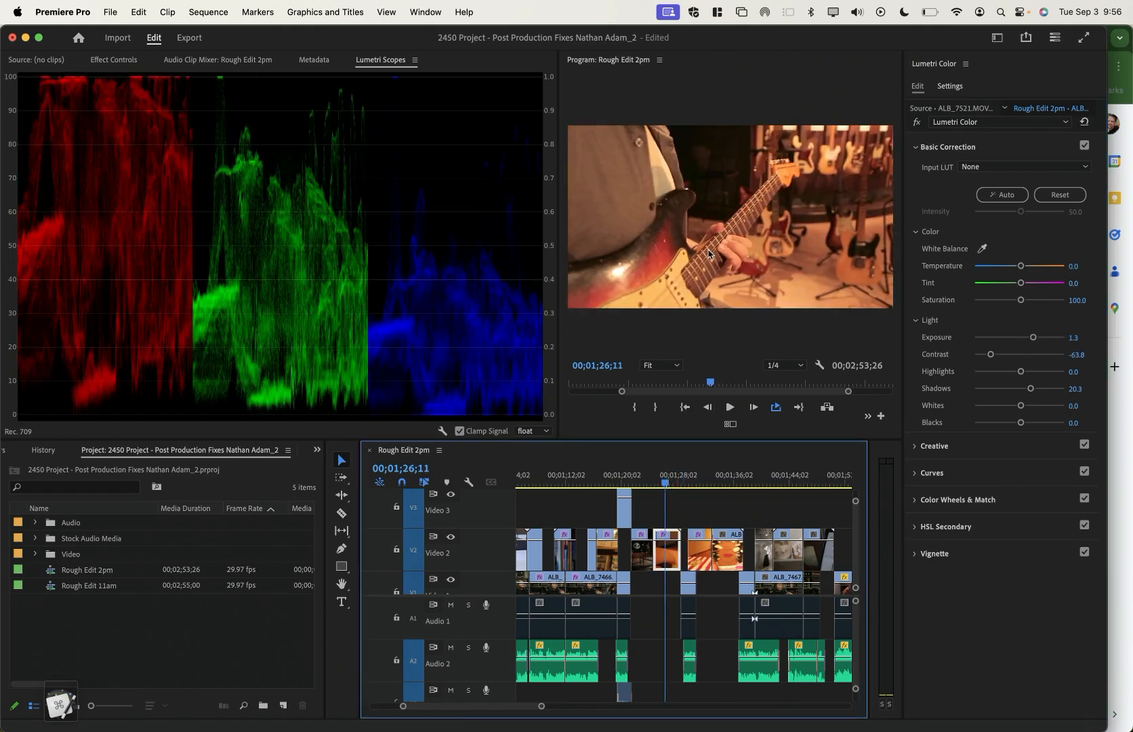
pyautogui.click(981, 250)
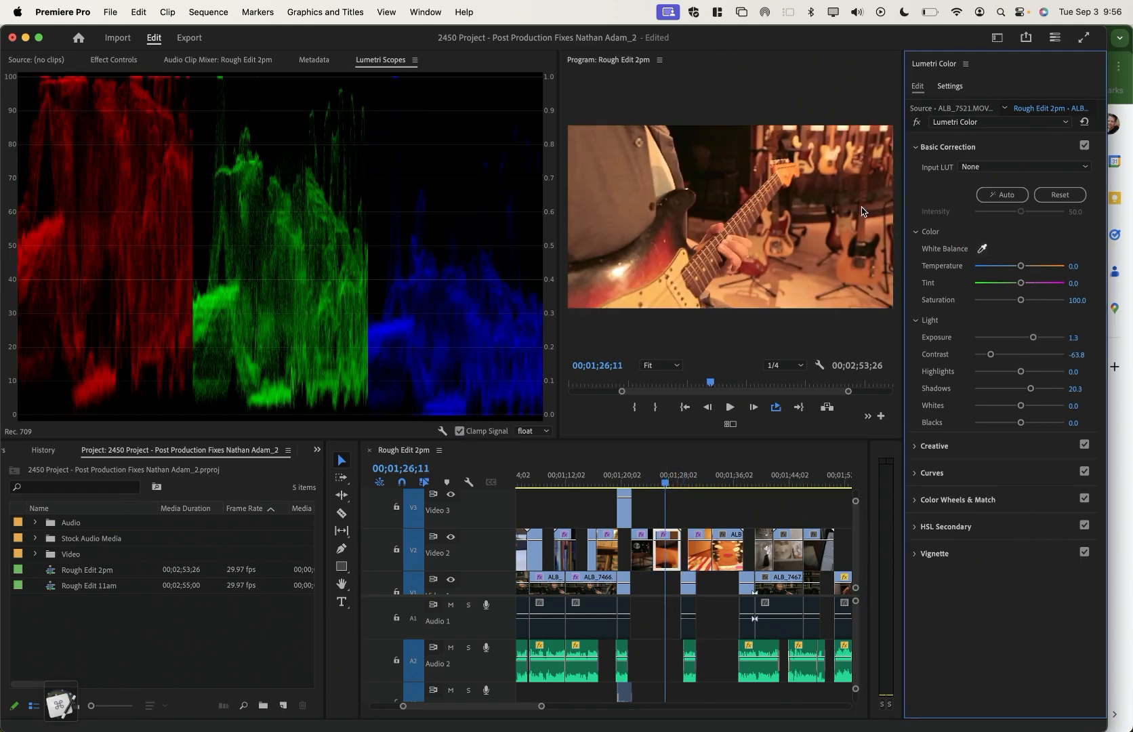
pyautogui.click(660, 164)
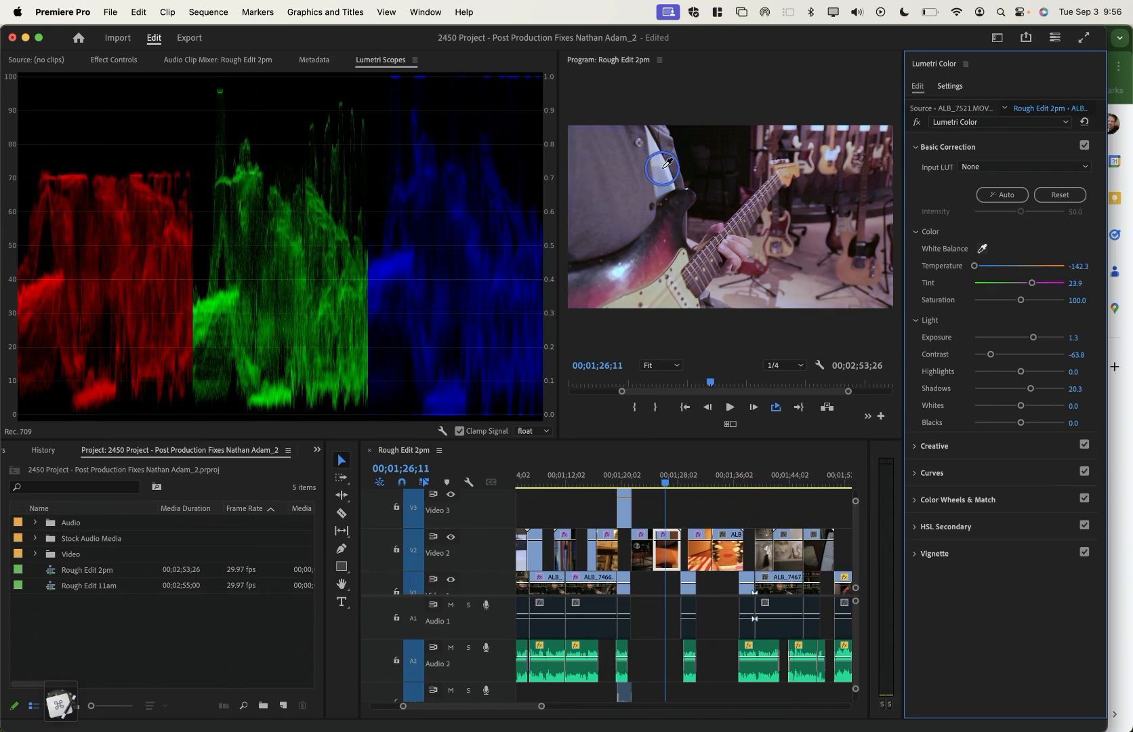
pyautogui.click(669, 165)
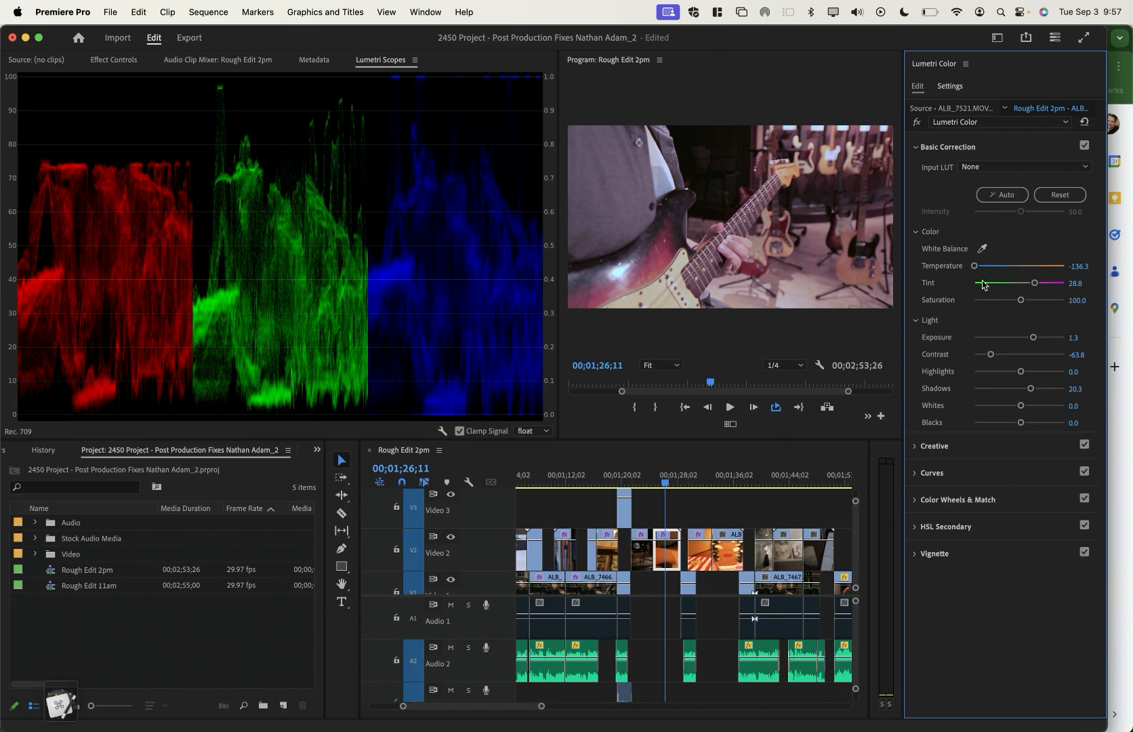
# White-balance the painting clip ALB_7528.MOV at 00;01;34;22 by sampling the wall beside the artwork
pyautogui.click(706, 477)
pyautogui.moveTo(708, 476); pyautogui.dragTo(724, 476)
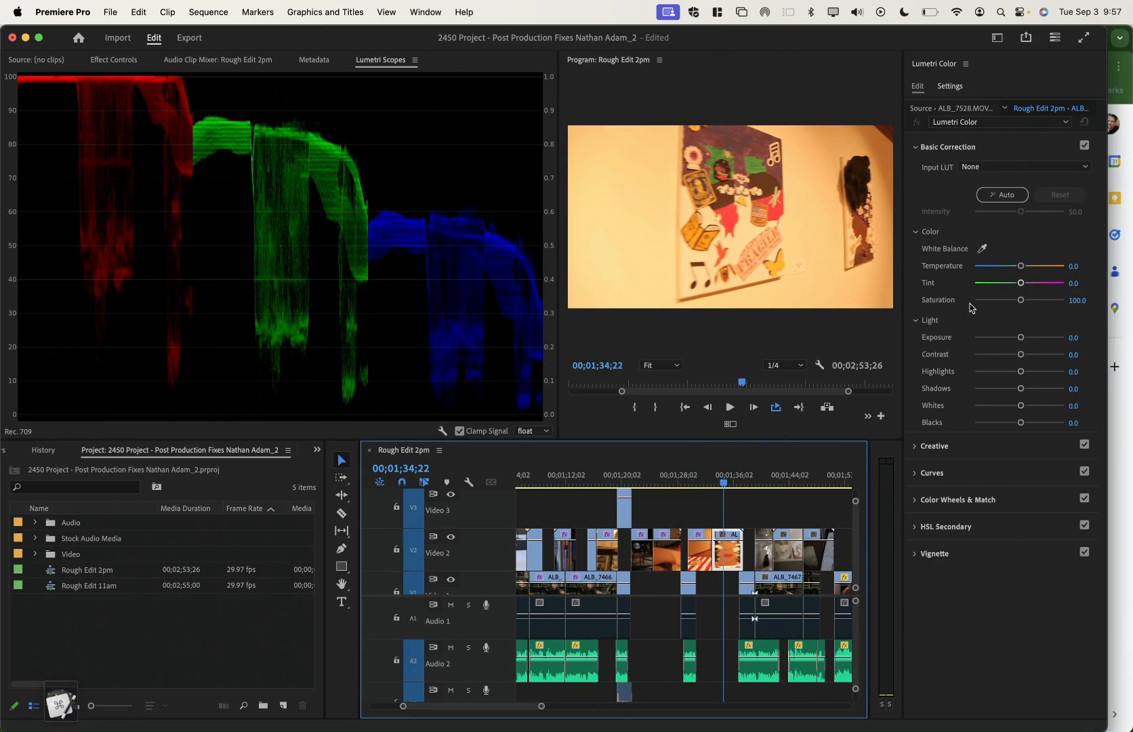
pyautogui.click(981, 249)
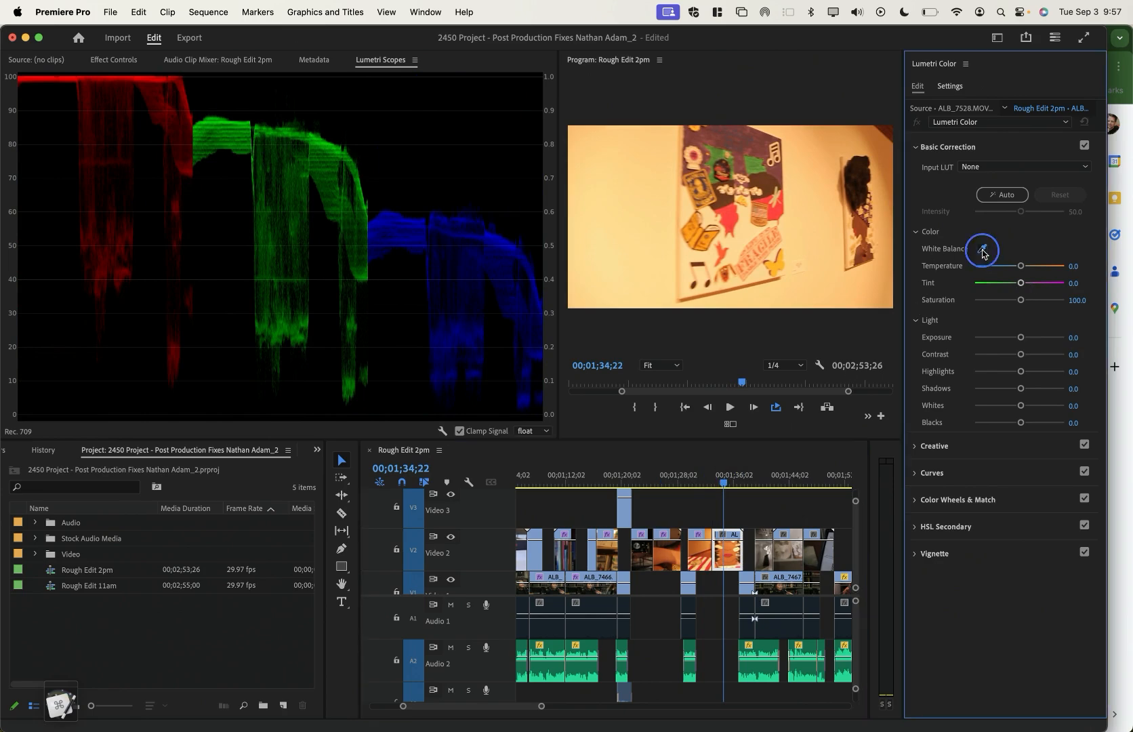
pyautogui.click(632, 203)
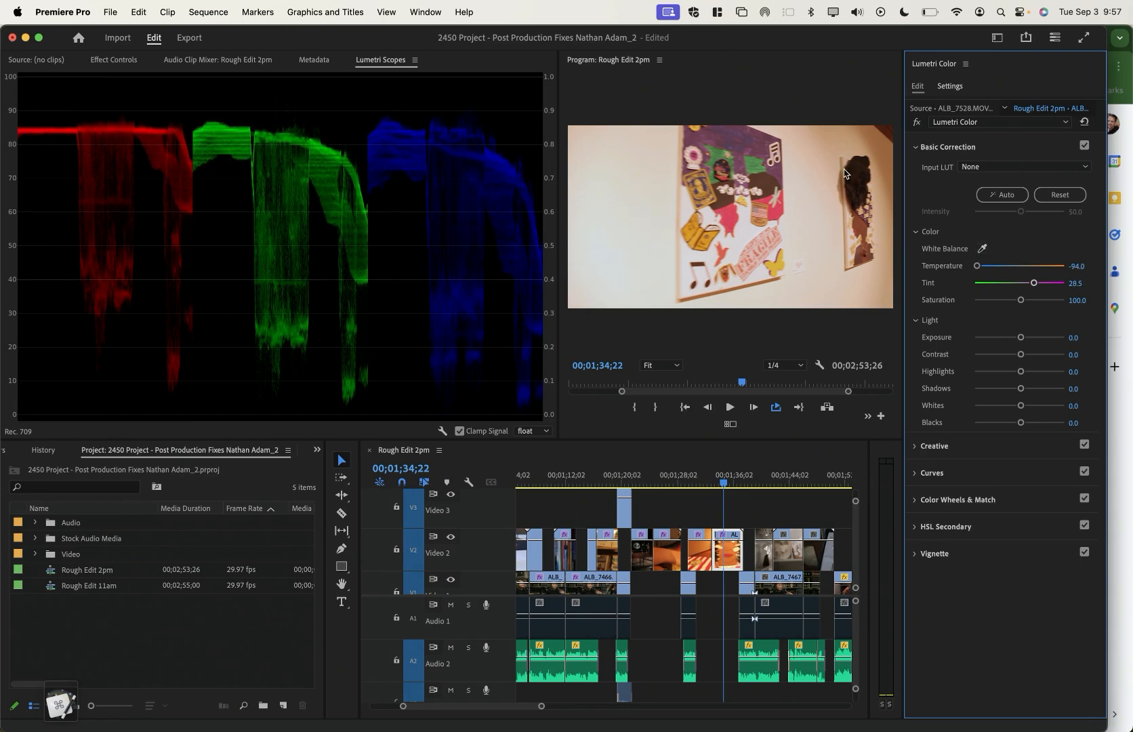
# Paste only the copied Lumetri Color effect onto the ALB_7467 interview clip at 00;01;38;04
pyautogui.click(747, 481)
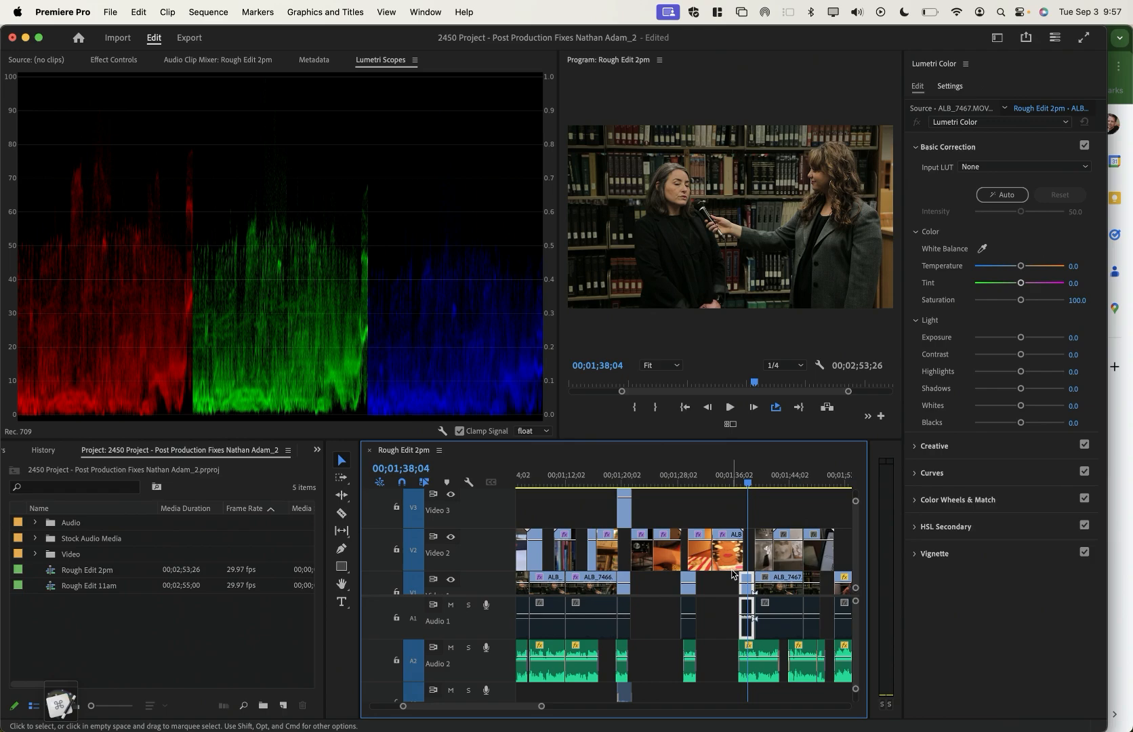
pyautogui.press('alt+super+v')
pyautogui.press('Return')
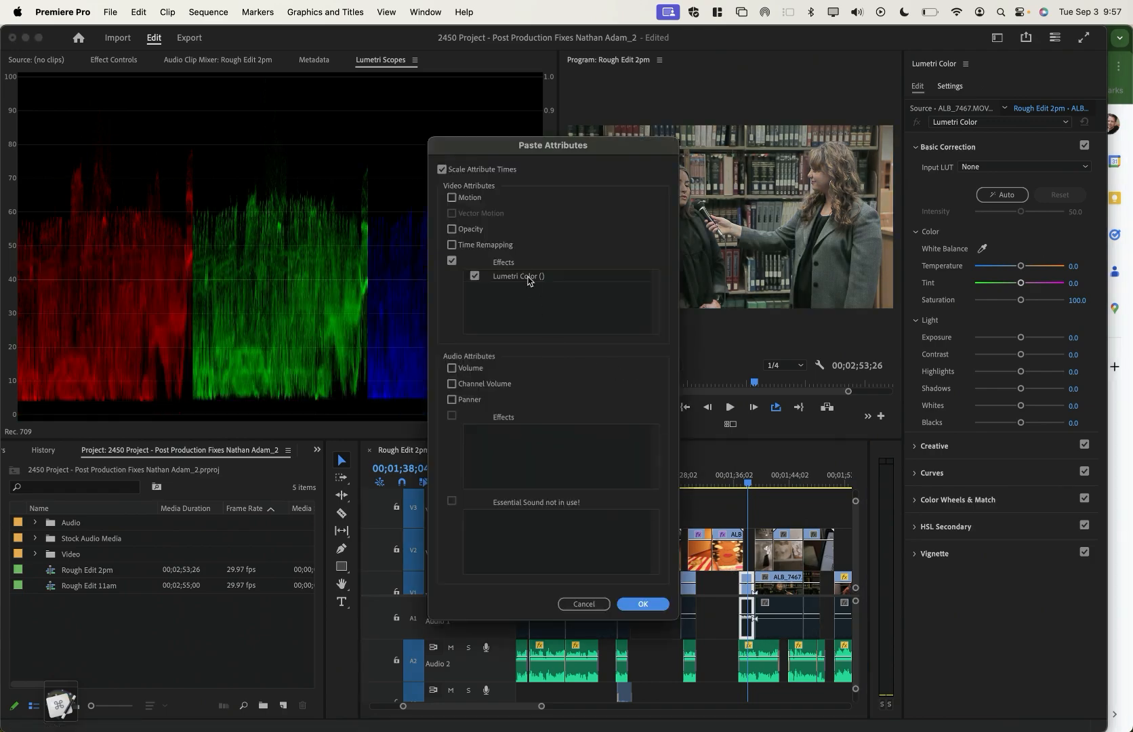
# Scrub back through the sequence to the opening presenter clip at 00;00;04;13 and save the project
pyautogui.click(767, 482)
pyautogui.moveTo(769, 483); pyautogui.dragTo(447, 480)
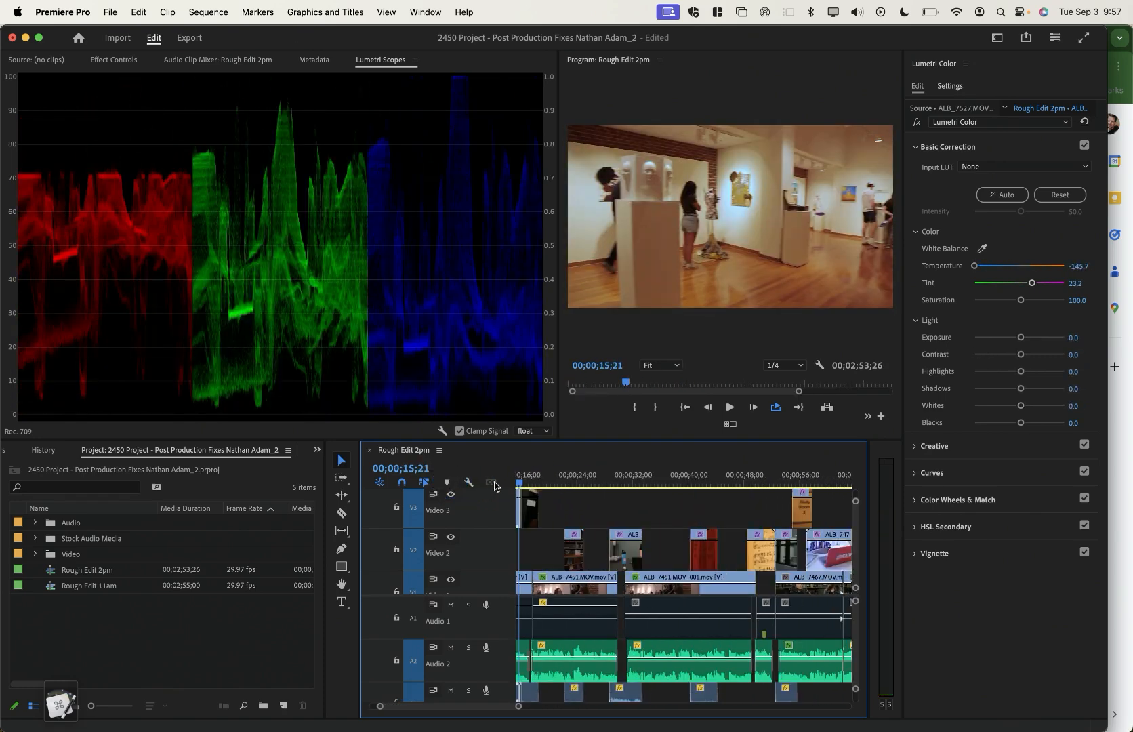
pyautogui.press('super+s')
pyautogui.click(554, 487)
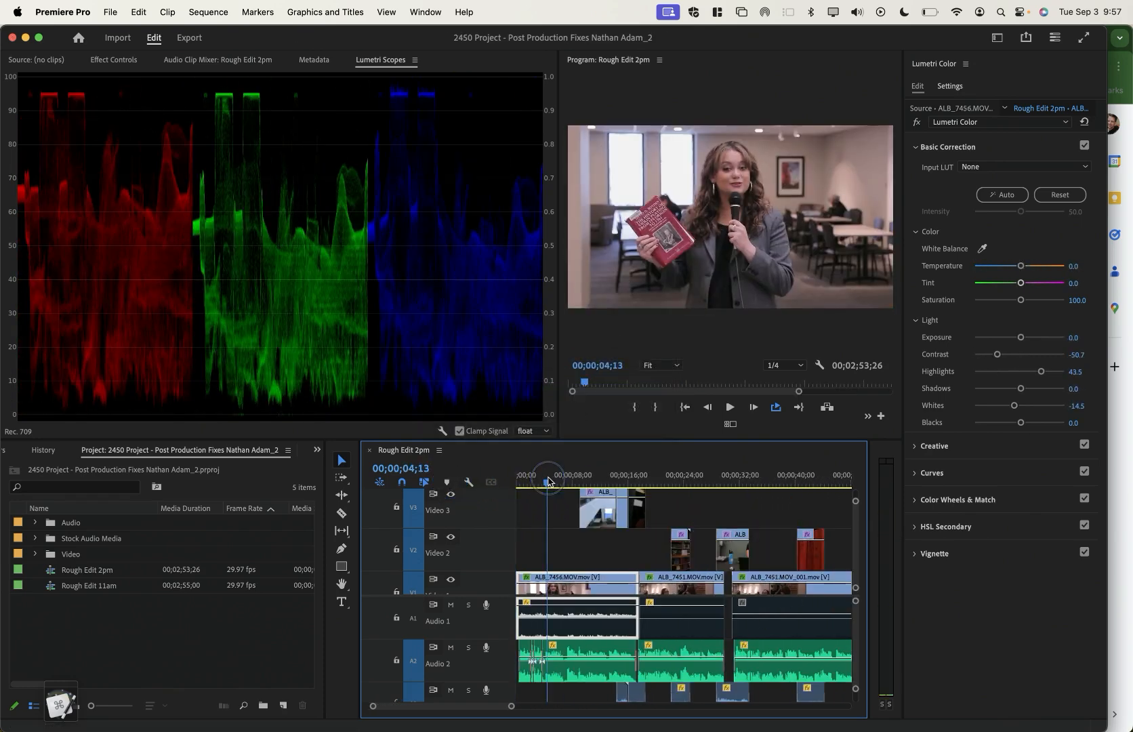
# Switch to the project tracker spreadsheet in Chrome and review the color-correction notes on saturation, neutral areas, Lumetri Scopes and the vectorscope
pyautogui.press('super+Tab')
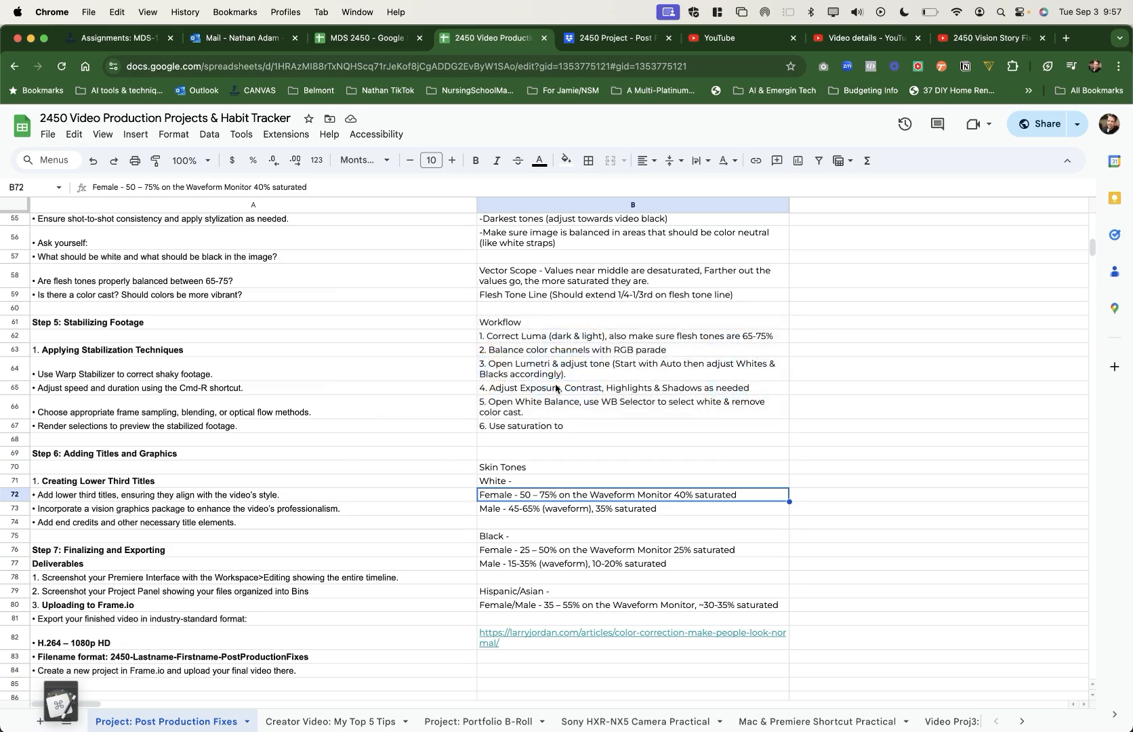
pyautogui.click(563, 429)
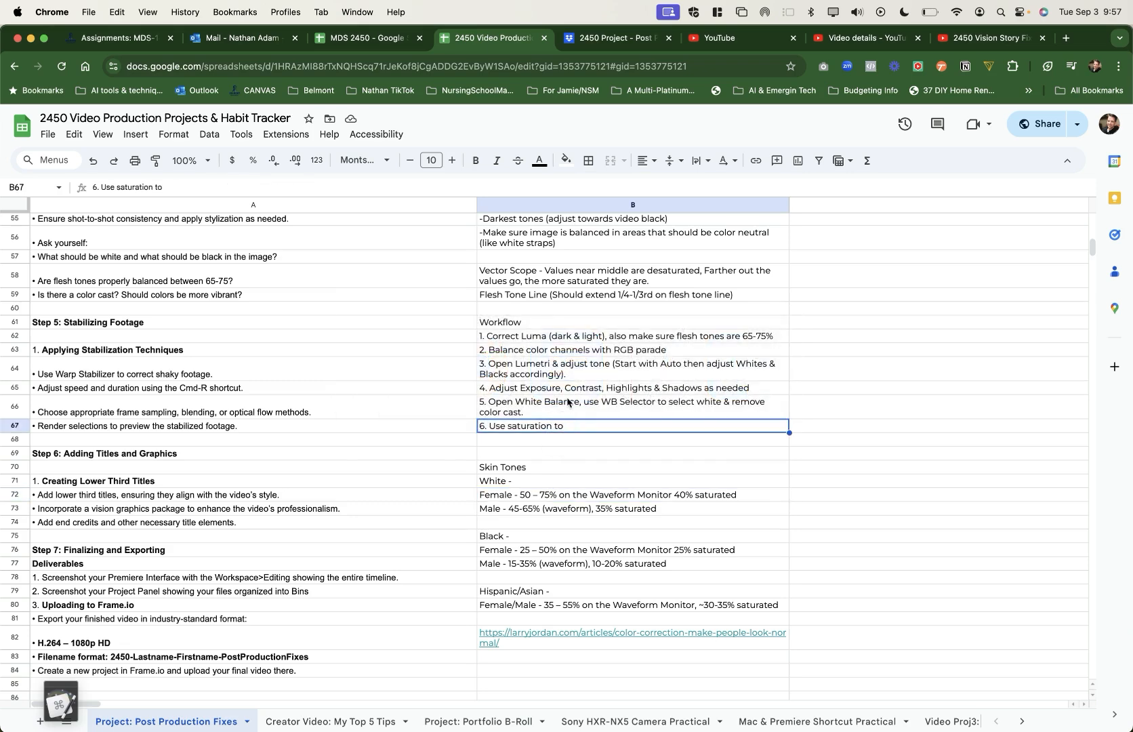
pyautogui.scroll(5, 568, 402)
pyautogui.click(556, 343)
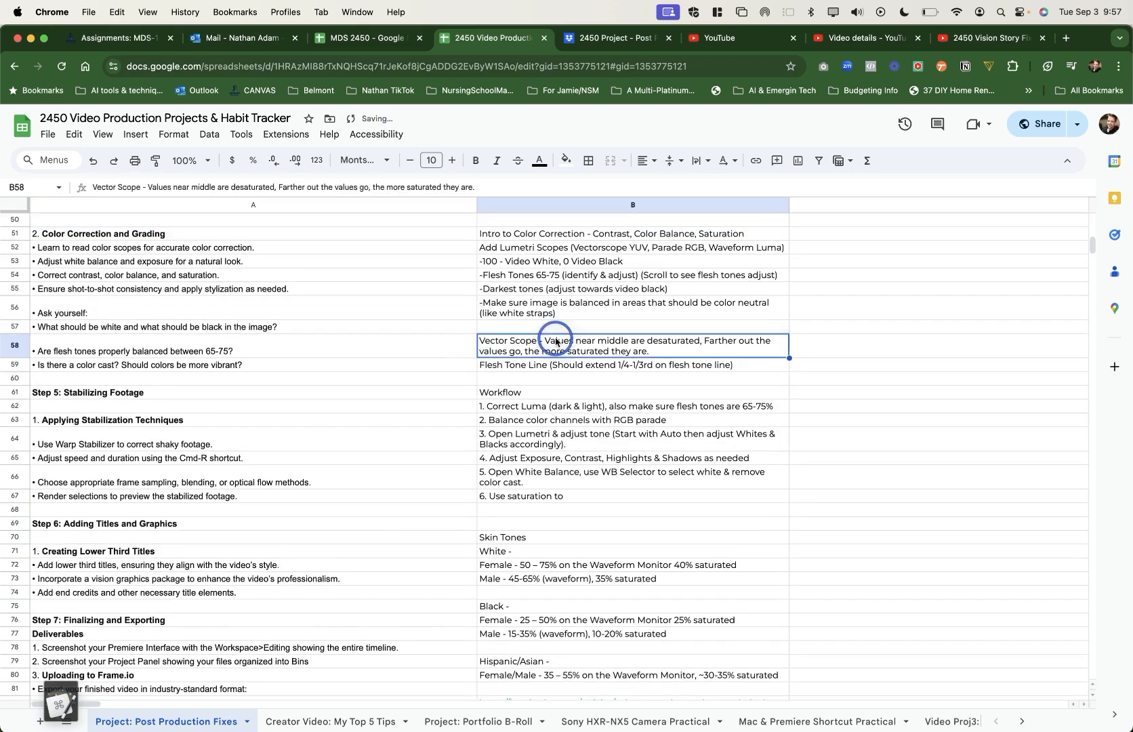
pyautogui.click(581, 311)
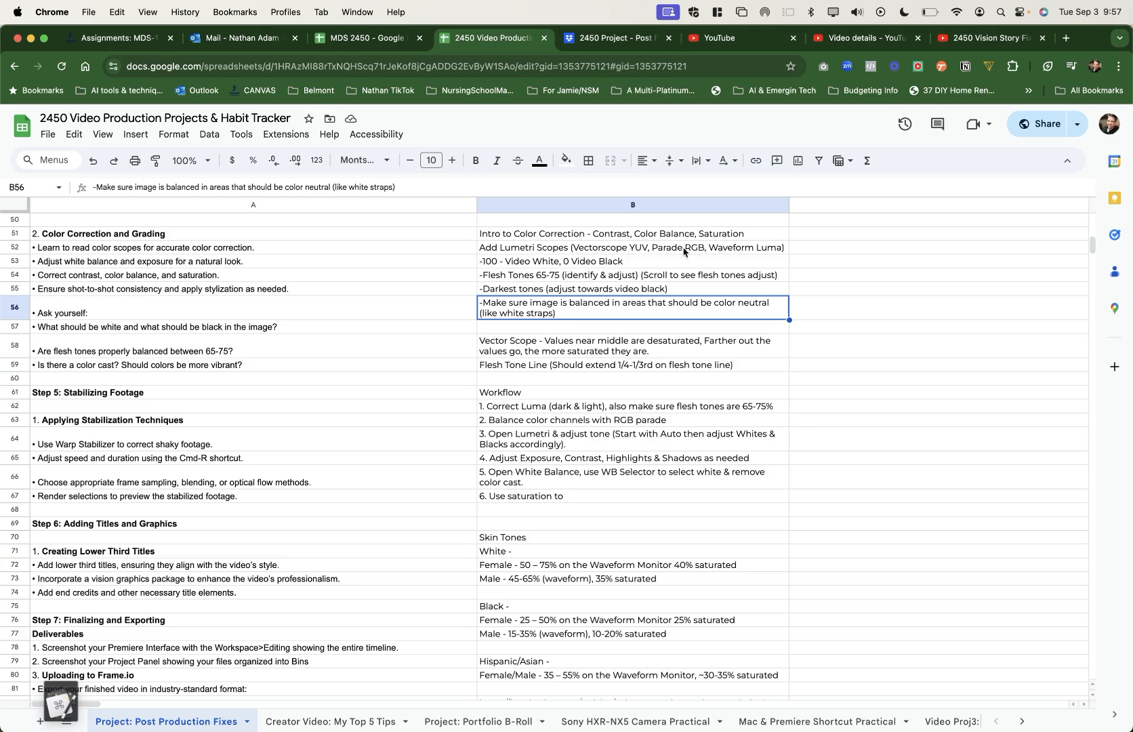
pyautogui.hscroll(1, 683, 250)
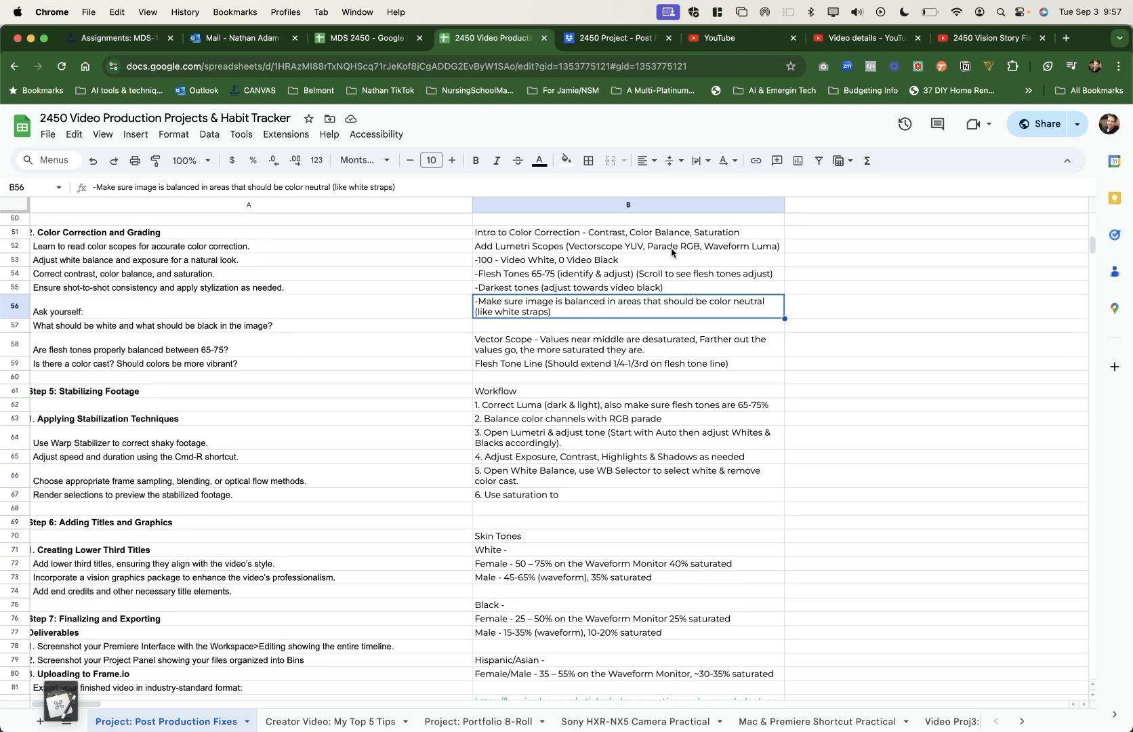
pyautogui.click(612, 250)
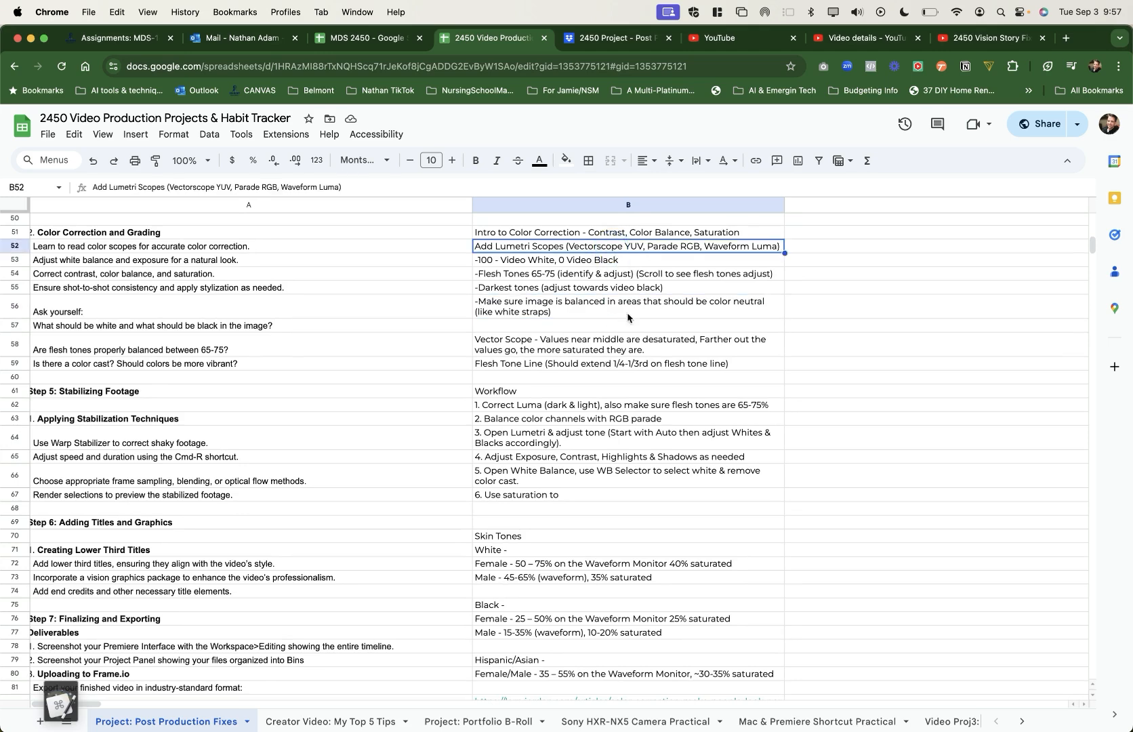
pyautogui.click(606, 347)
# Switch back to Premiere Pro and make the Lumetri Scopes show only Vectorscope YUV, with Parade (RGB) turned off
pyautogui.press('super+Tab')
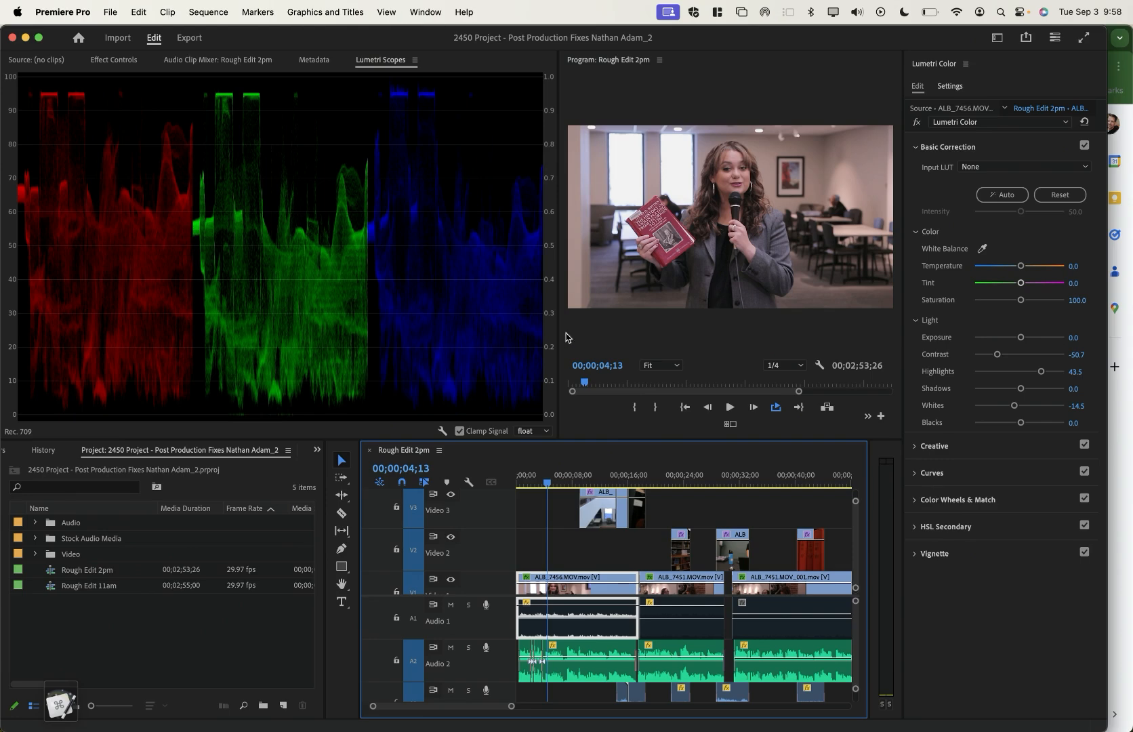
pyautogui.rightClick(287, 193)
pyautogui.click(339, 204)
pyautogui.rightClick(218, 234)
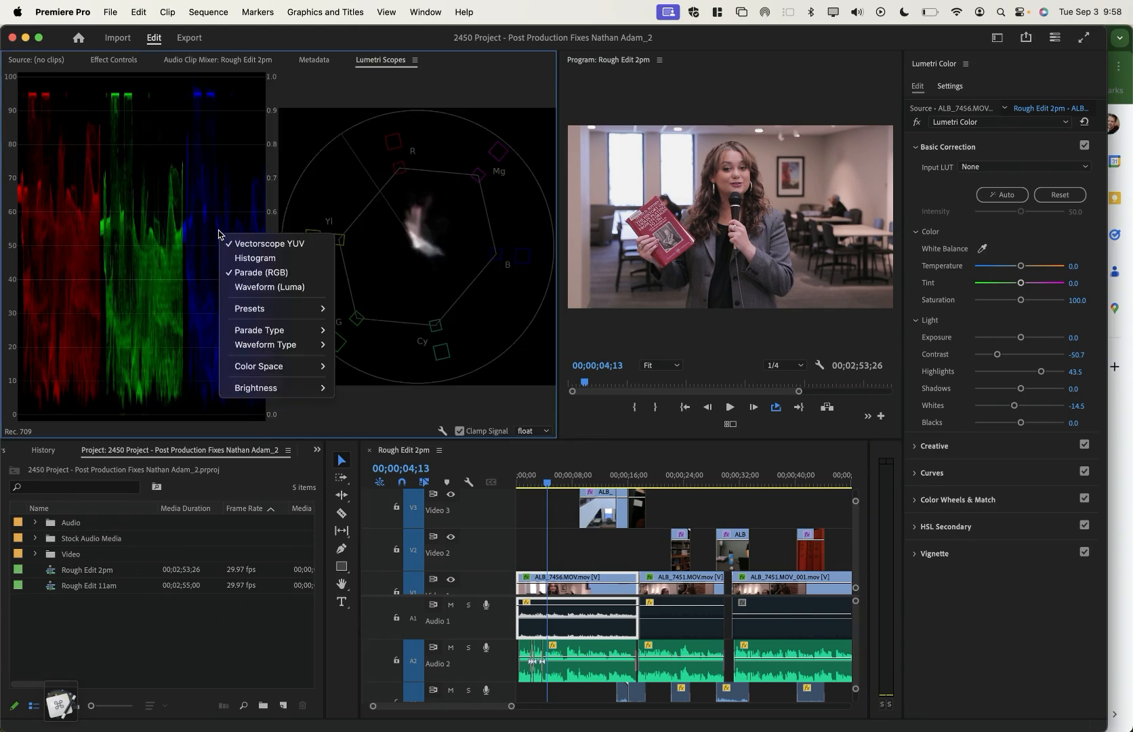
pyautogui.click(248, 271)
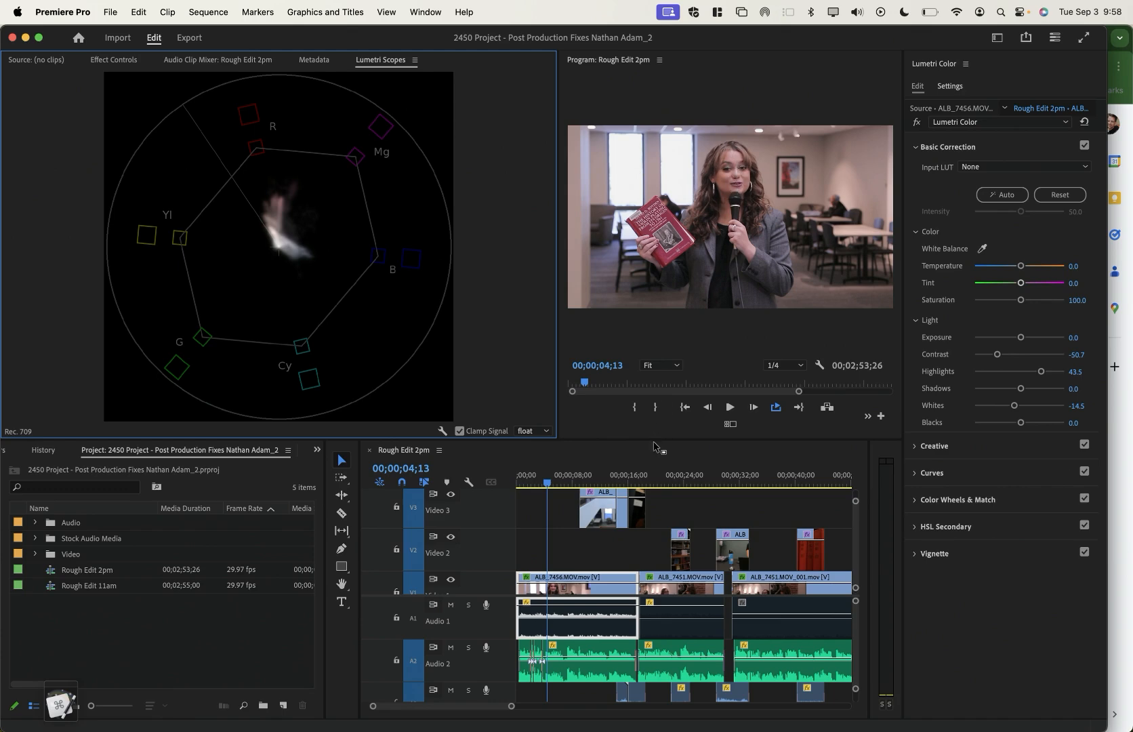
pyautogui.click(113, 61)
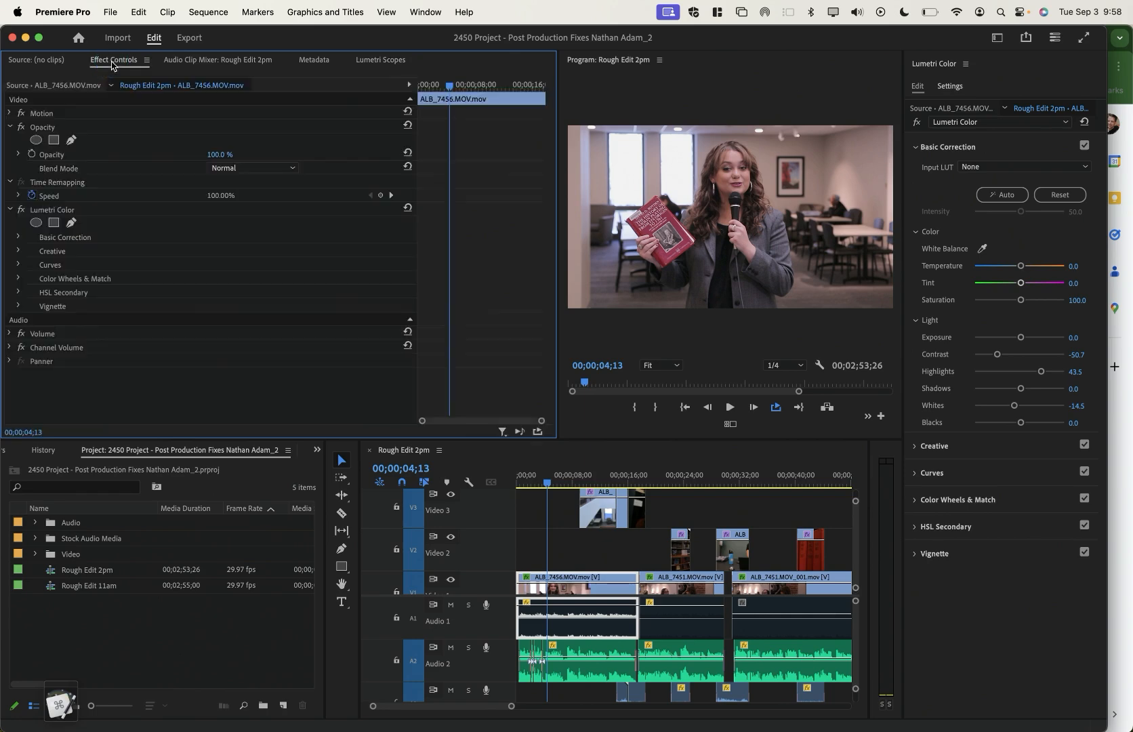
pyautogui.click(71, 223)
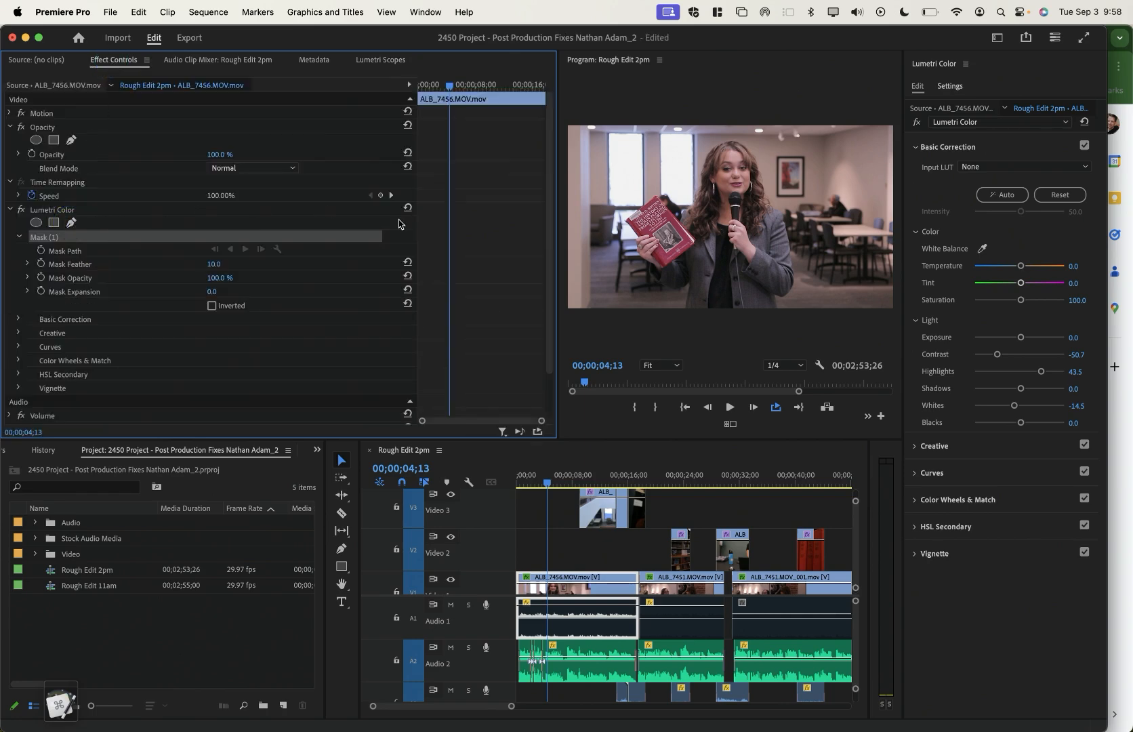
pyautogui.click(718, 190)
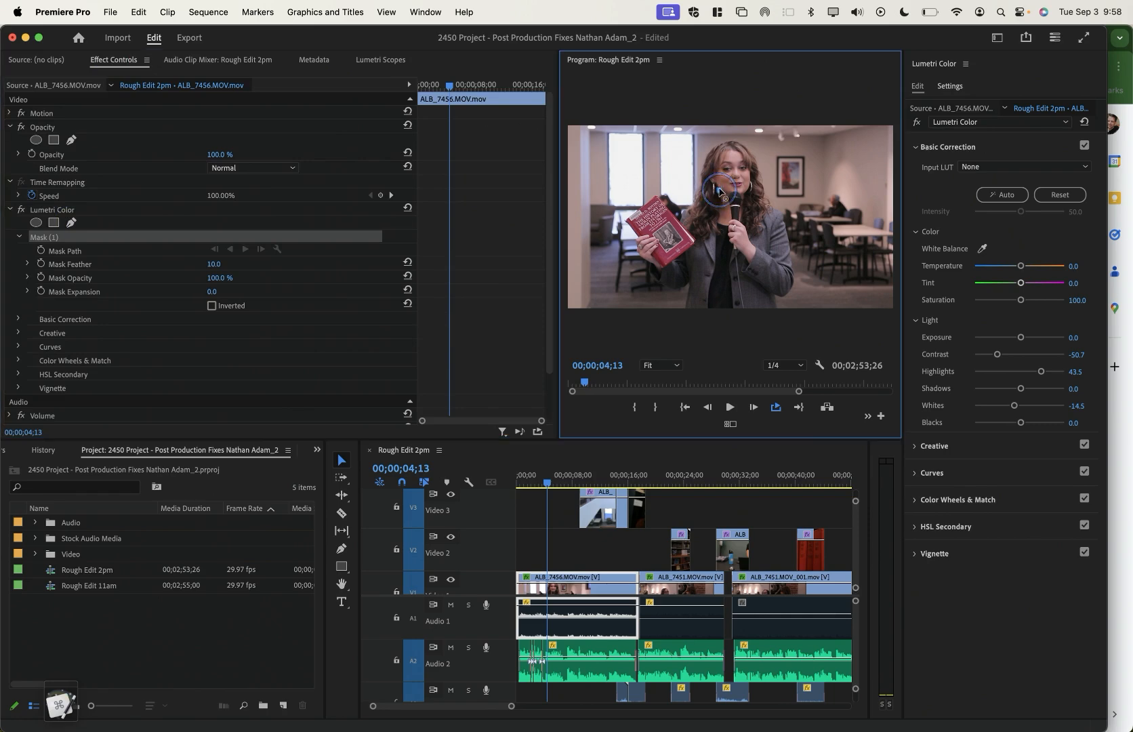
pyautogui.click(718, 172)
pyautogui.click(727, 150)
pyautogui.click(739, 150)
pyautogui.click(751, 178)
pyautogui.click(746, 191)
pyautogui.click(721, 196)
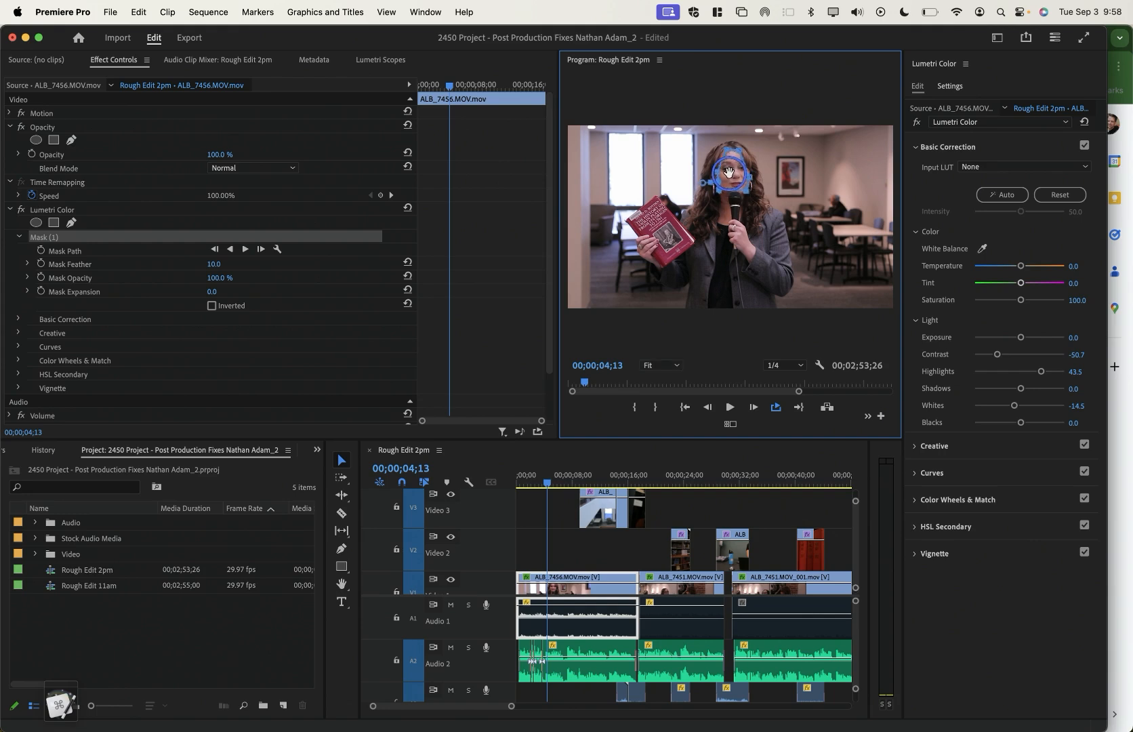
pyautogui.click(91, 241)
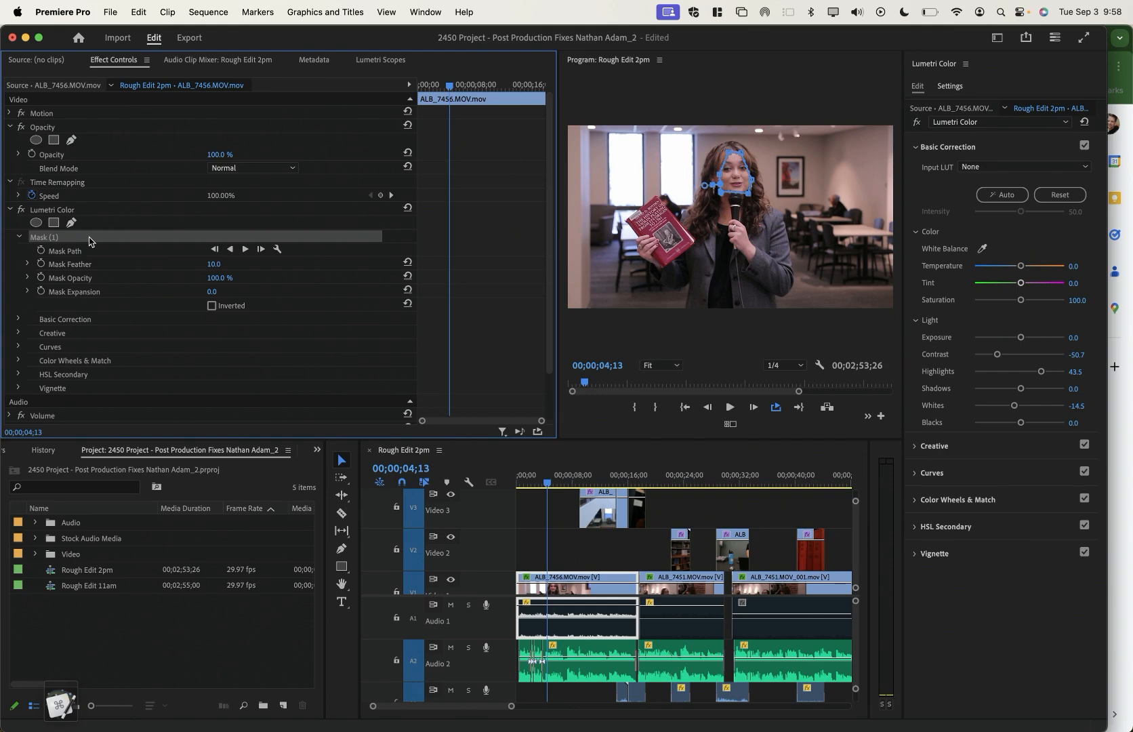
pyautogui.press('Delete')
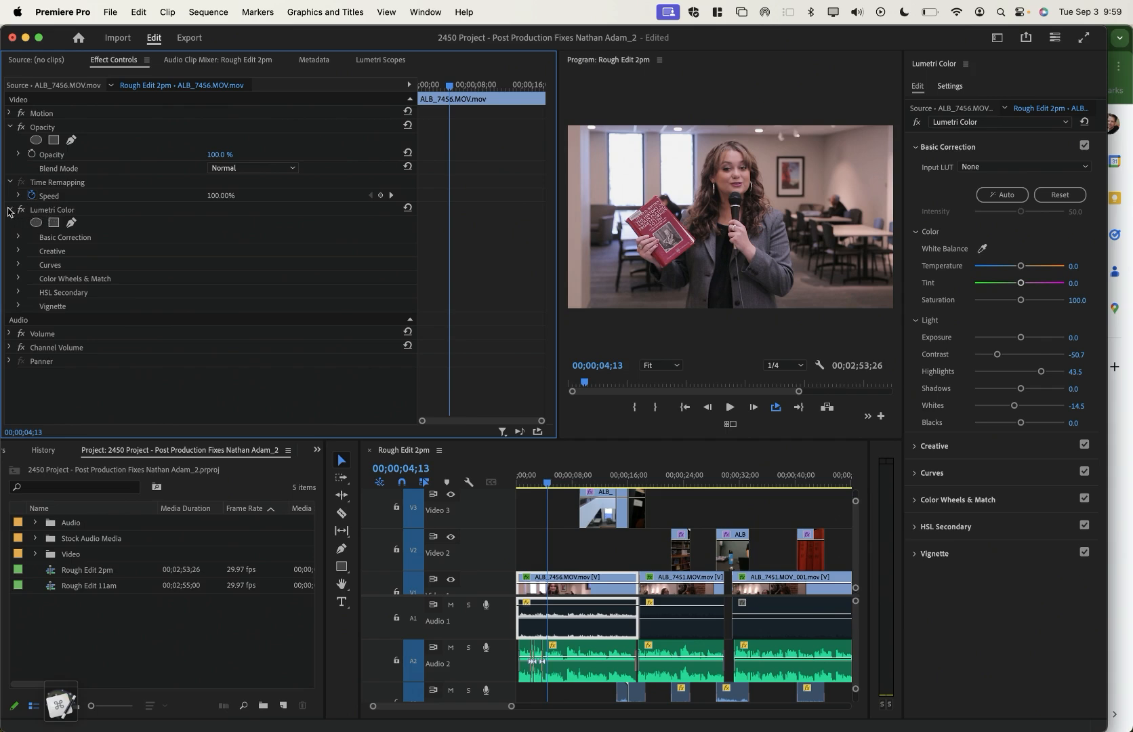
pyautogui.click(9, 210)
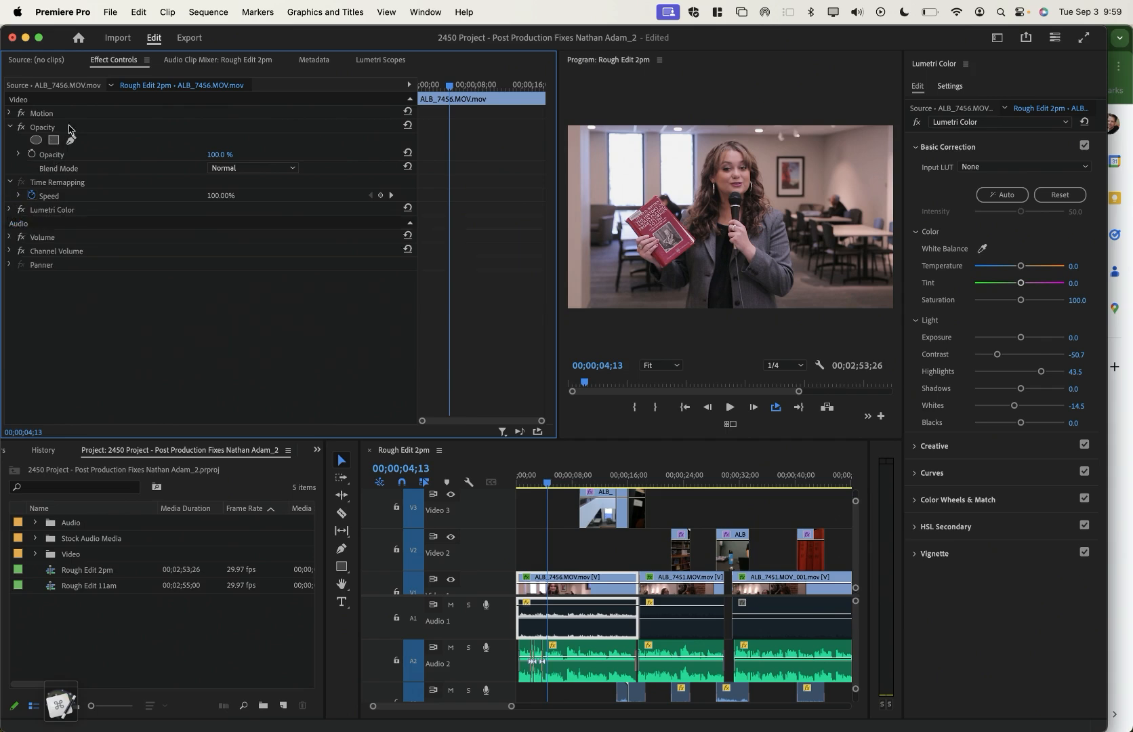
# Draw a free-draw bezier opacity mask around the presenter's face on ALB_7456.MOV, show its vectorscope, and save the project
pyautogui.click(54, 127)
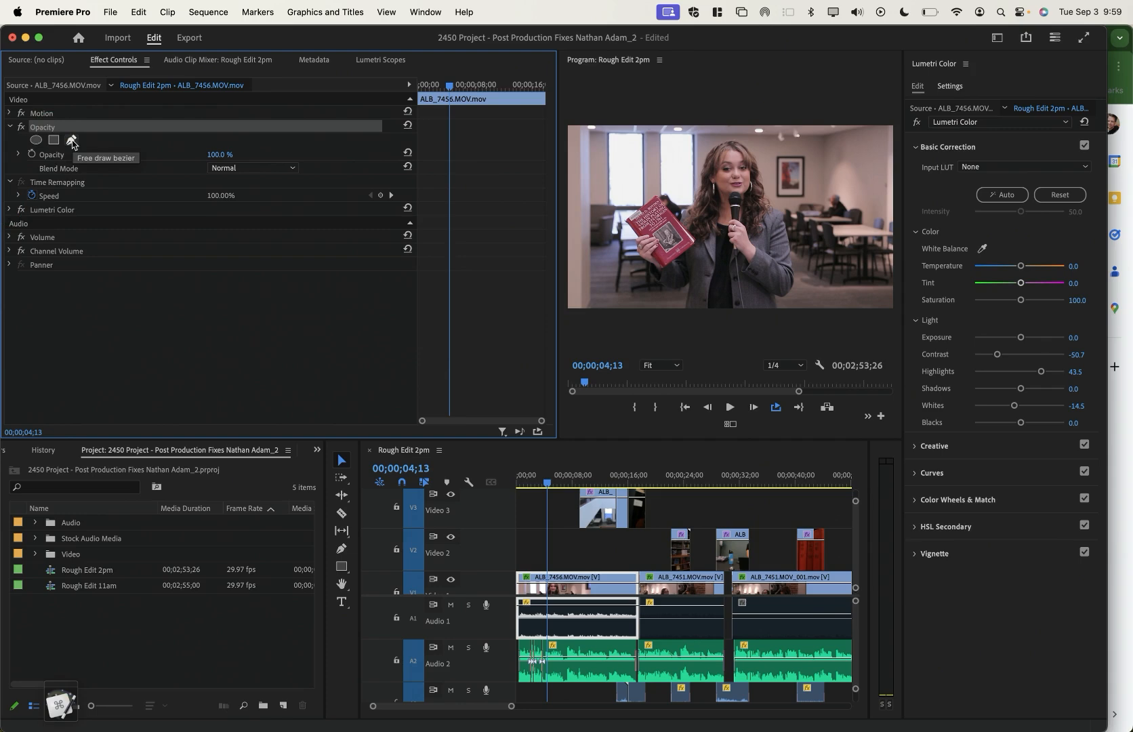
pyautogui.click(72, 140)
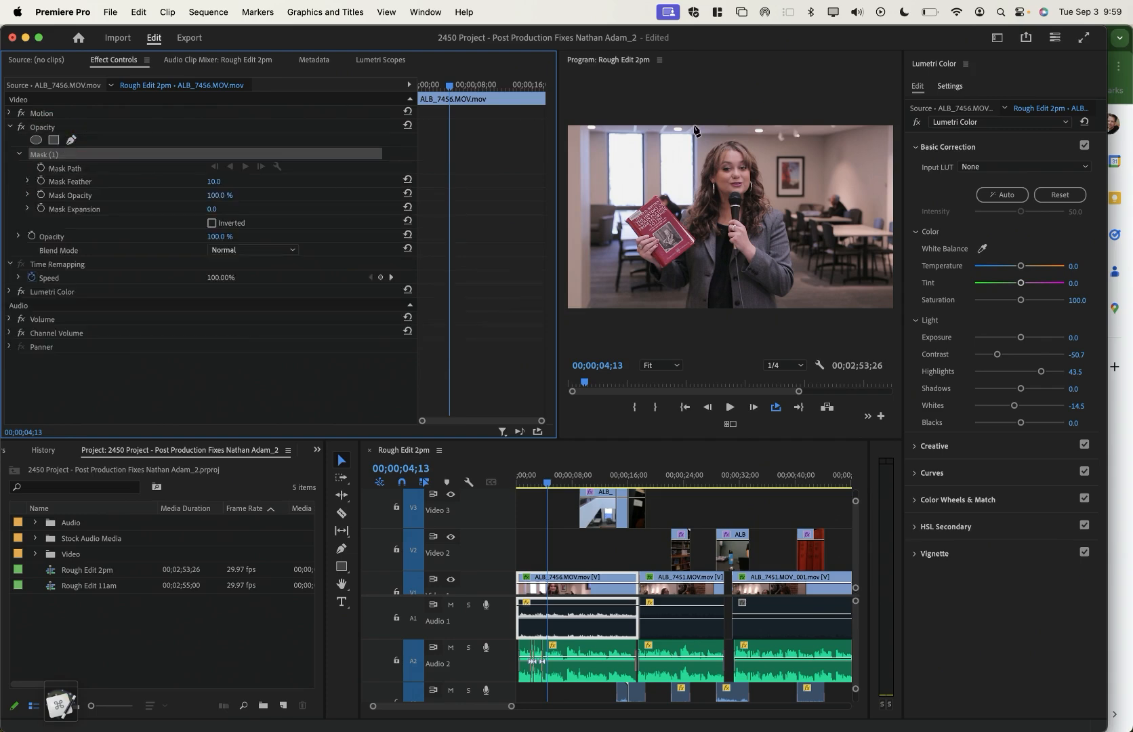
pyautogui.click(720, 183)
pyautogui.click(721, 155)
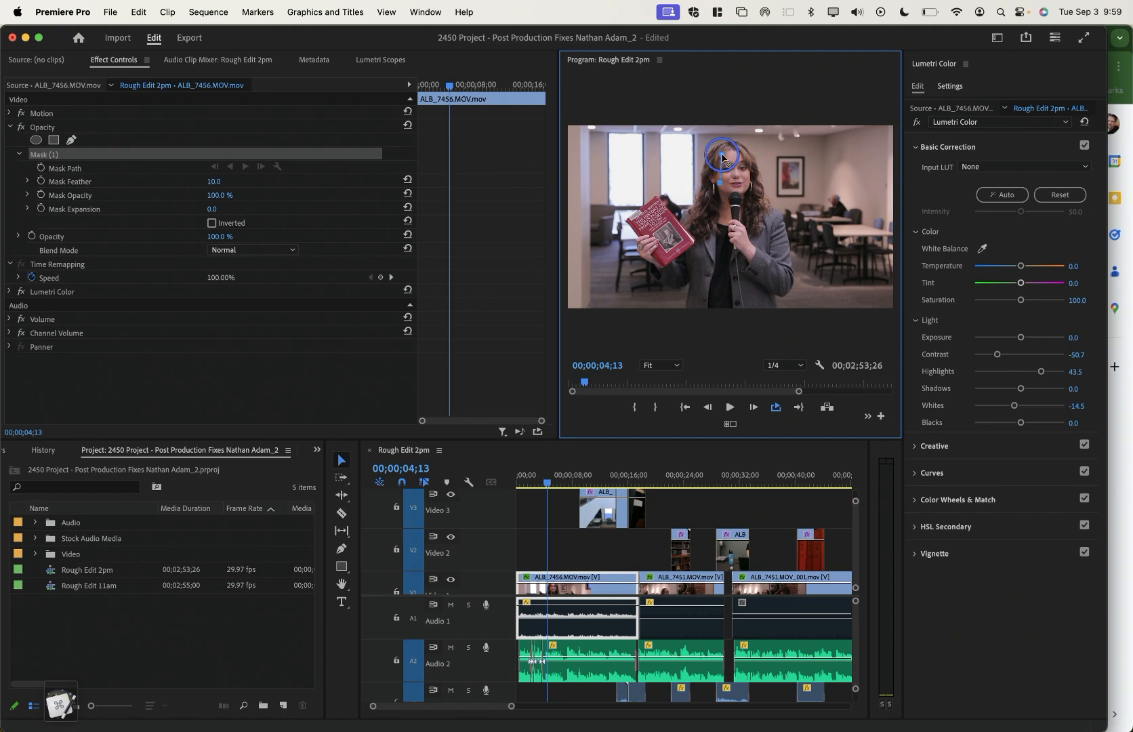
pyautogui.click(740, 151)
pyautogui.click(753, 176)
pyautogui.click(739, 197)
pyautogui.click(725, 194)
pyautogui.click(721, 186)
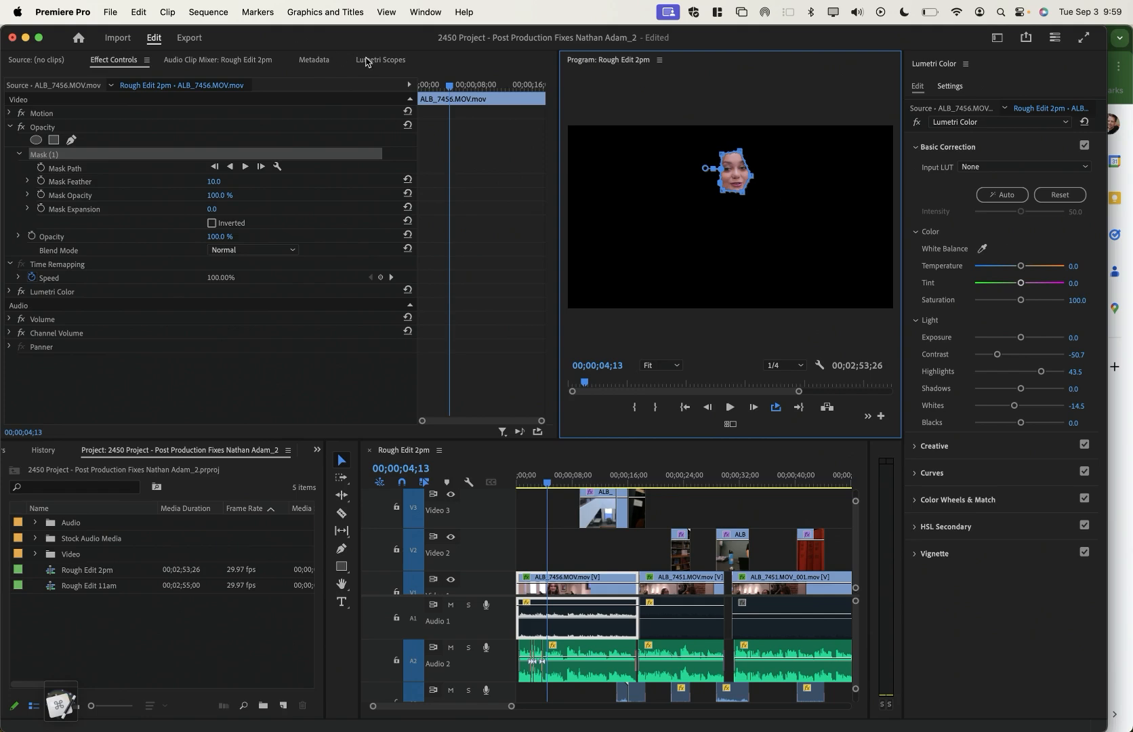
pyautogui.click(377, 59)
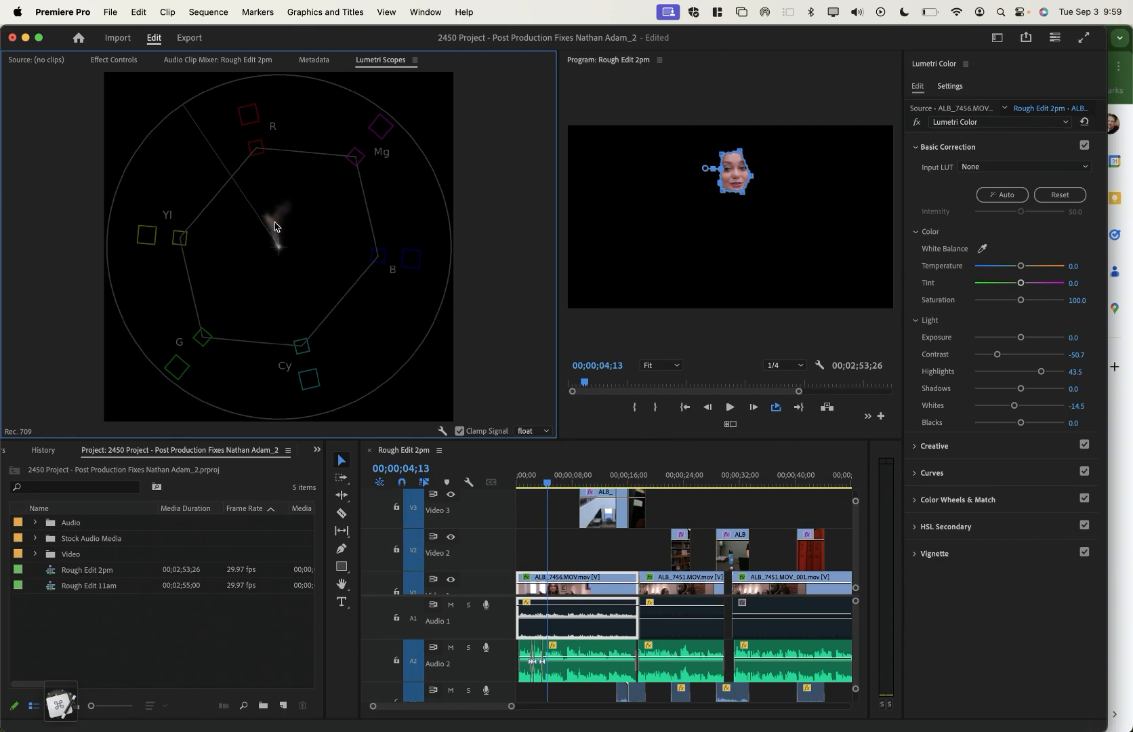
pyautogui.press('super+s')
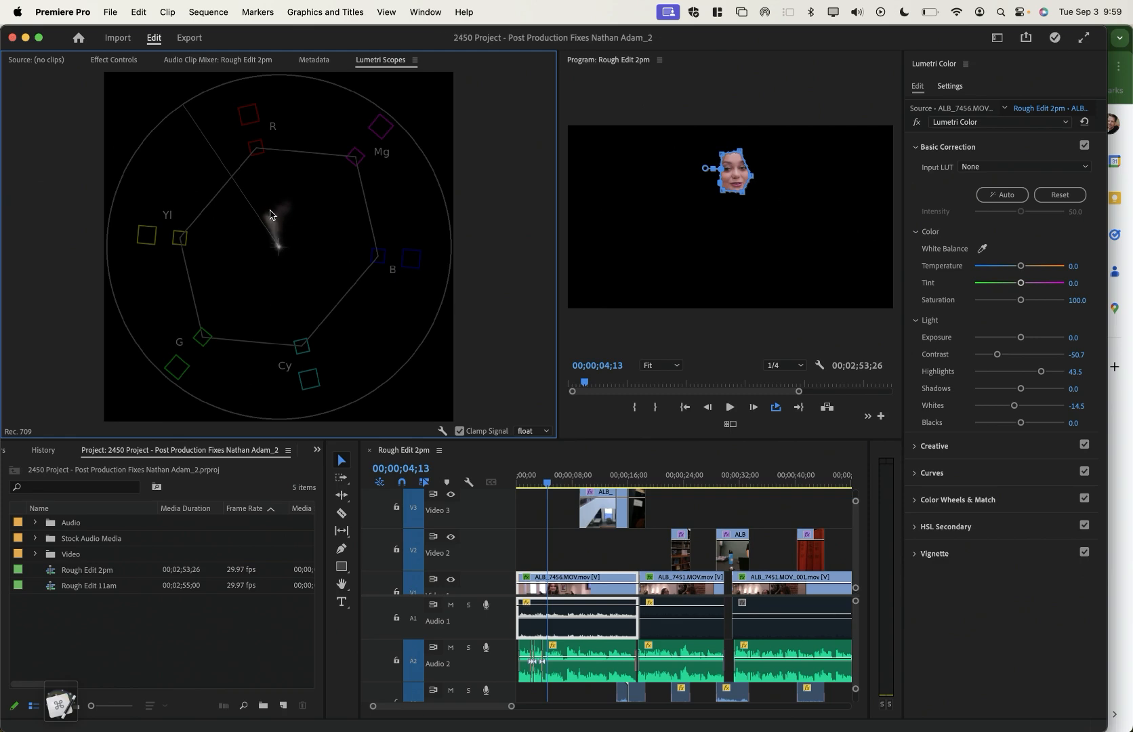
# Set the presenter clip's Temperature to 21.7 and Tint to -15.9 to align the masked skin with the vectorscope's flesh-tone line
pyautogui.click(1076, 267)
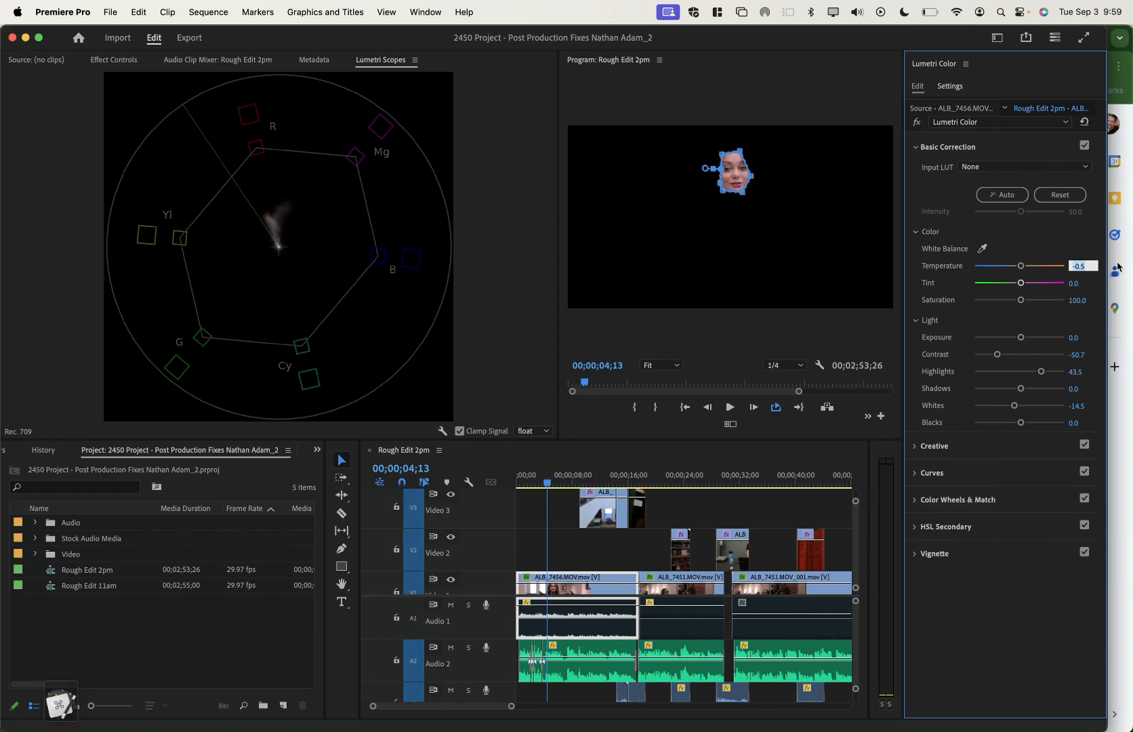
pyautogui.press('Return')
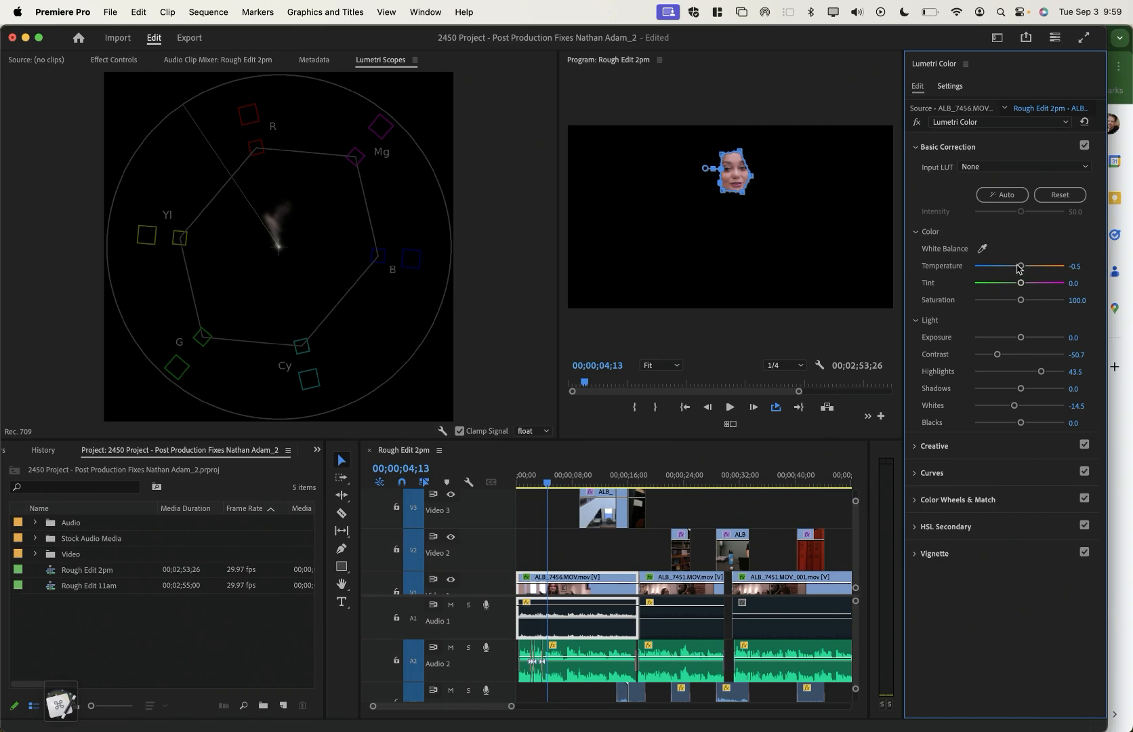
pyautogui.moveTo(1021, 269)
pyautogui.mouseDown()
pyautogui.moveTo(1007, 267)
pyautogui.moveTo(1036, 268)
pyautogui.moveTo(1011, 283)
pyautogui.mouseUp()
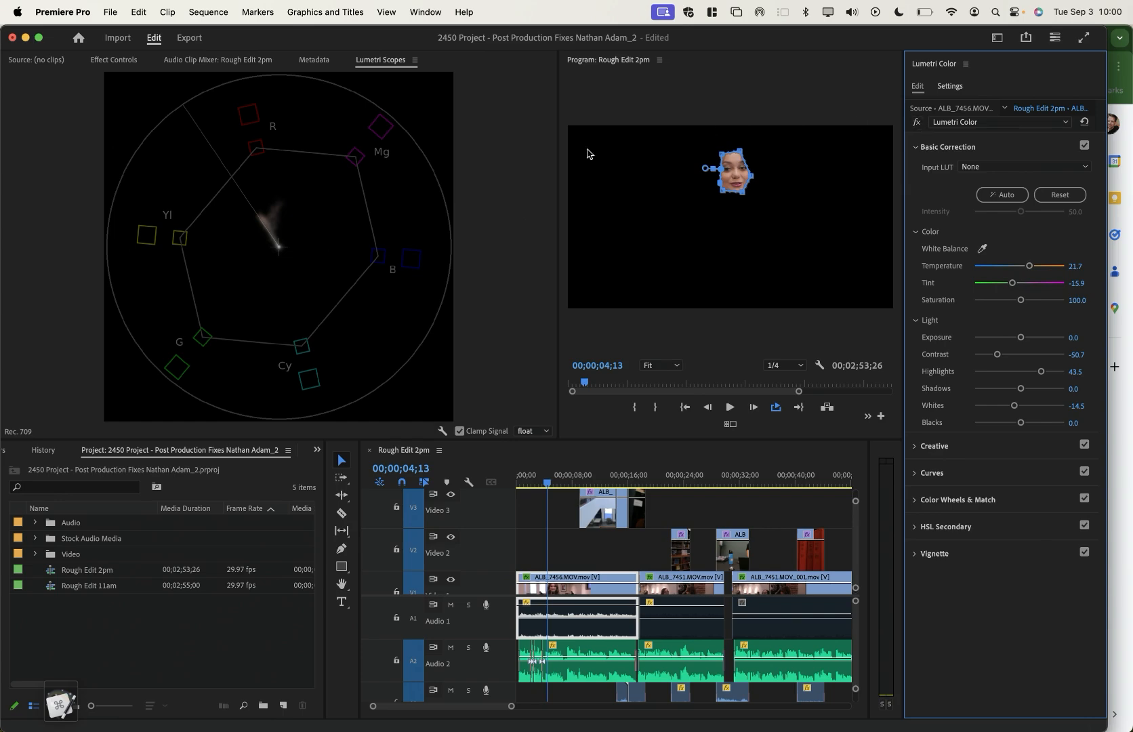
# Delete the opacity mask from the presenter clip and toggle its Lumetri Color effect off and on to compare the correction
pyautogui.click(98, 59)
pyautogui.click(66, 155)
pyautogui.press('Delete')
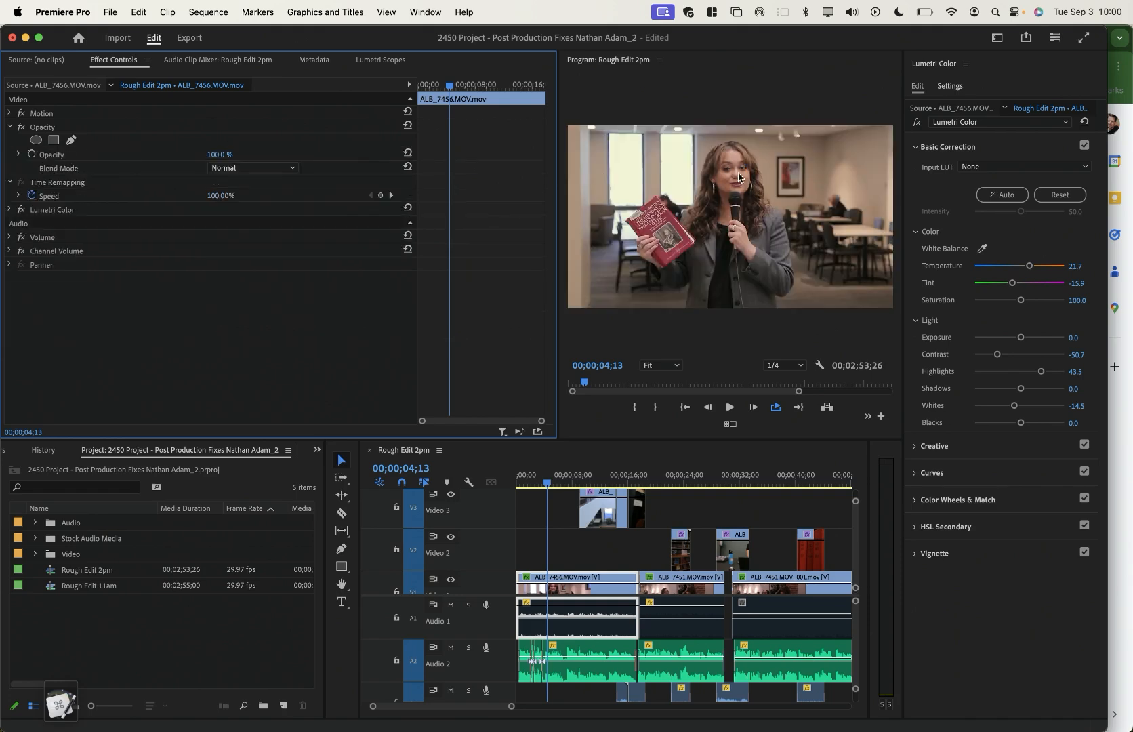
pyautogui.click(916, 123)
pyautogui.click(916, 124)
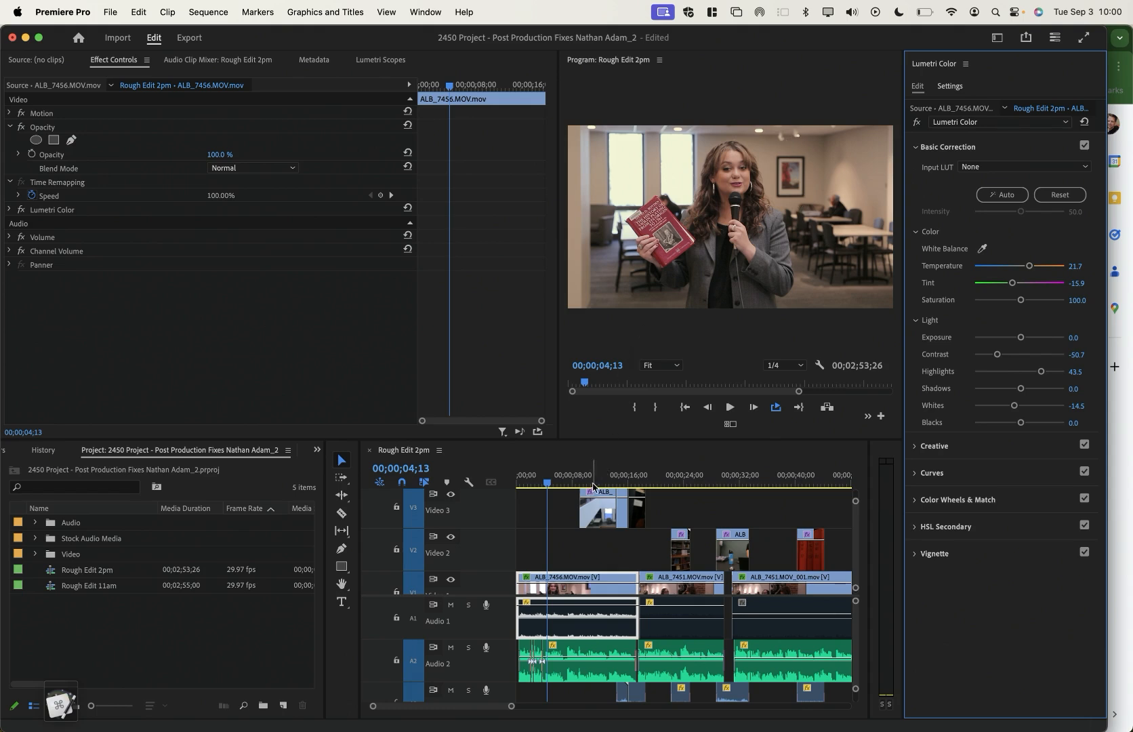
# Examine the atrium clip ALB_7476.MOV on the vectorscope at 00;00;11;23
pyautogui.click(595, 482)
pyautogui.moveTo(595, 478); pyautogui.dragTo(599, 478)
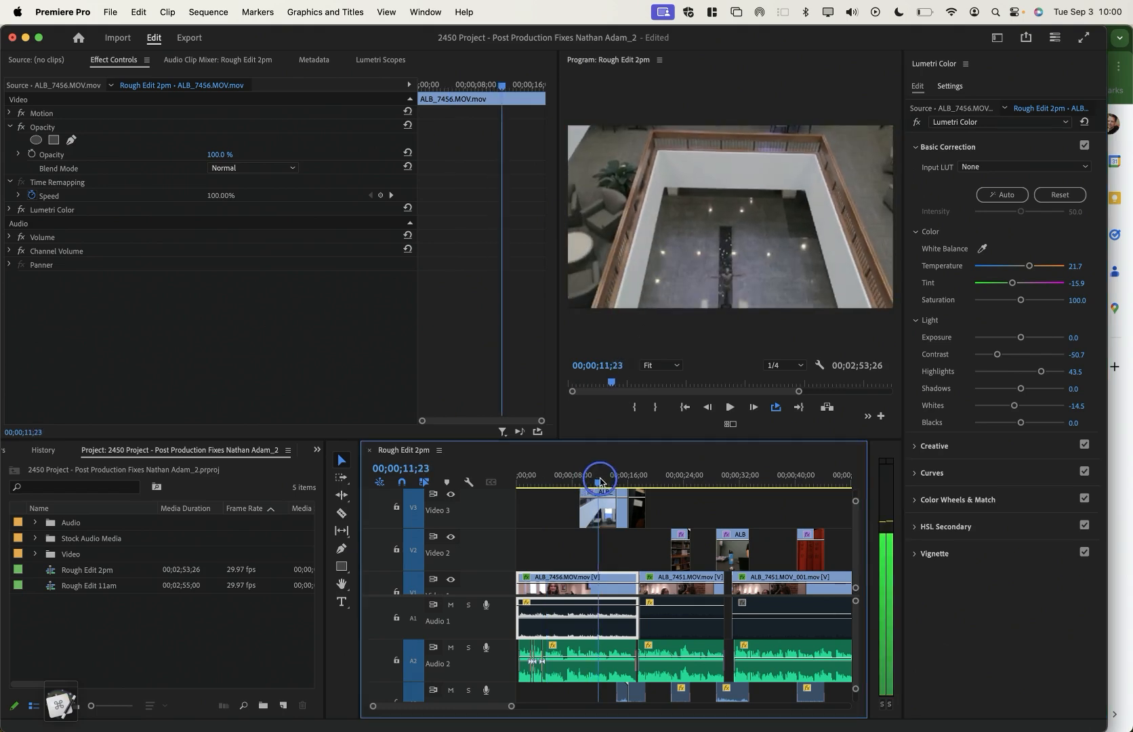
pyautogui.click(600, 515)
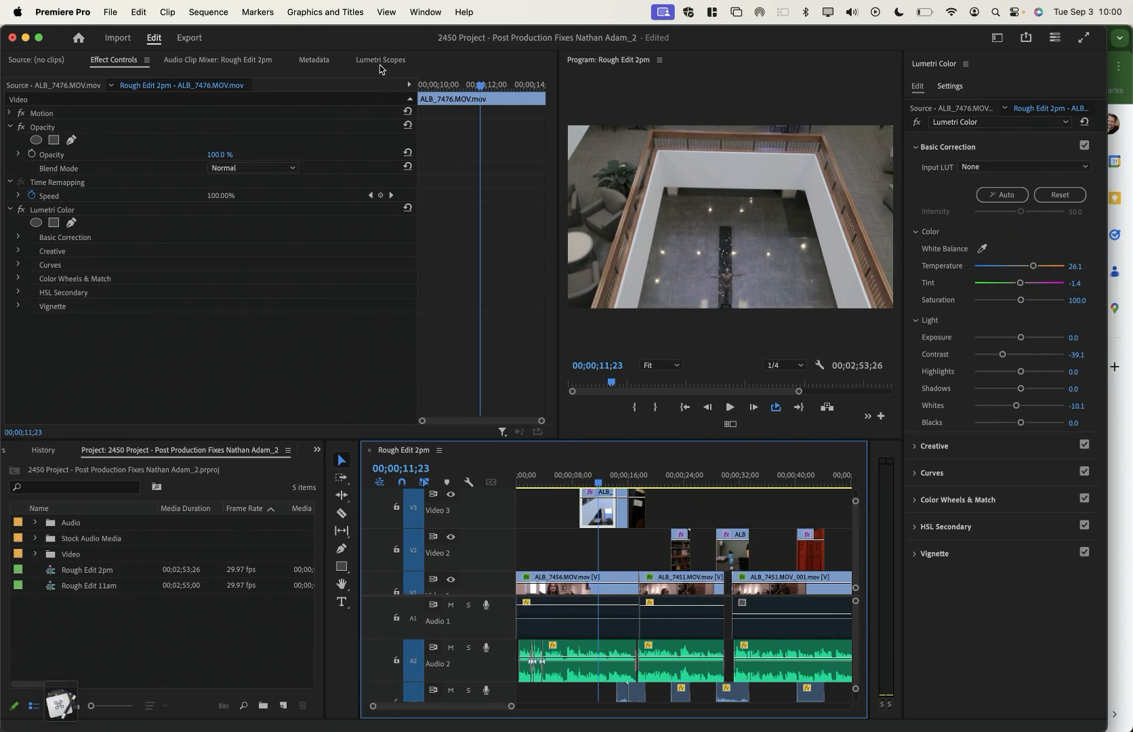
pyautogui.click(380, 61)
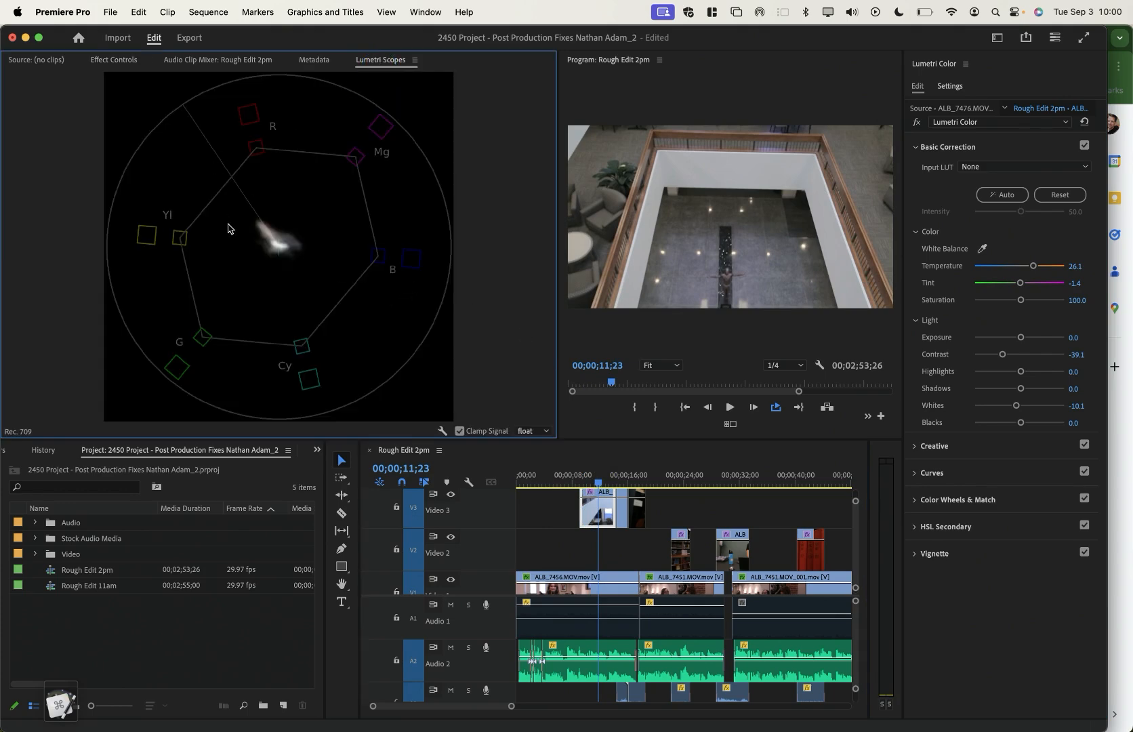
# Return to the presenter clip at 00;00;05;11, try Saturation at 0 and at 200, and reset it to default
pyautogui.moveTo(566, 481); pyautogui.dragTo(553, 481)
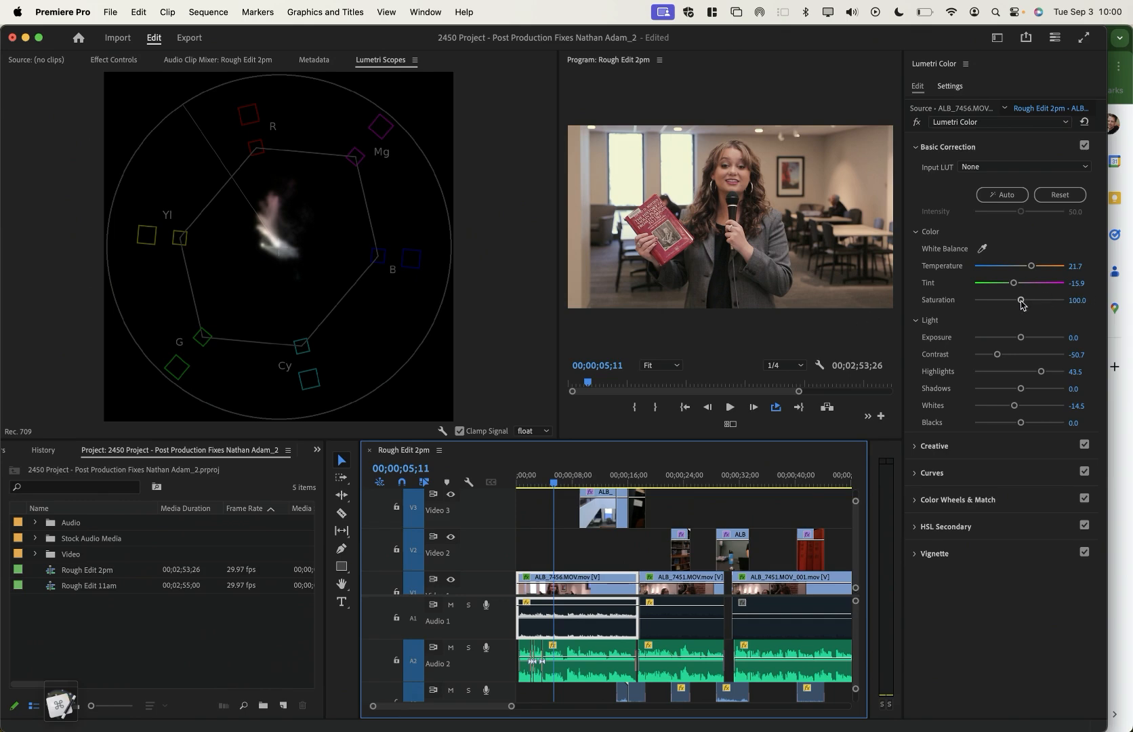
pyautogui.moveTo(1021, 303); pyautogui.dragTo(927, 305)
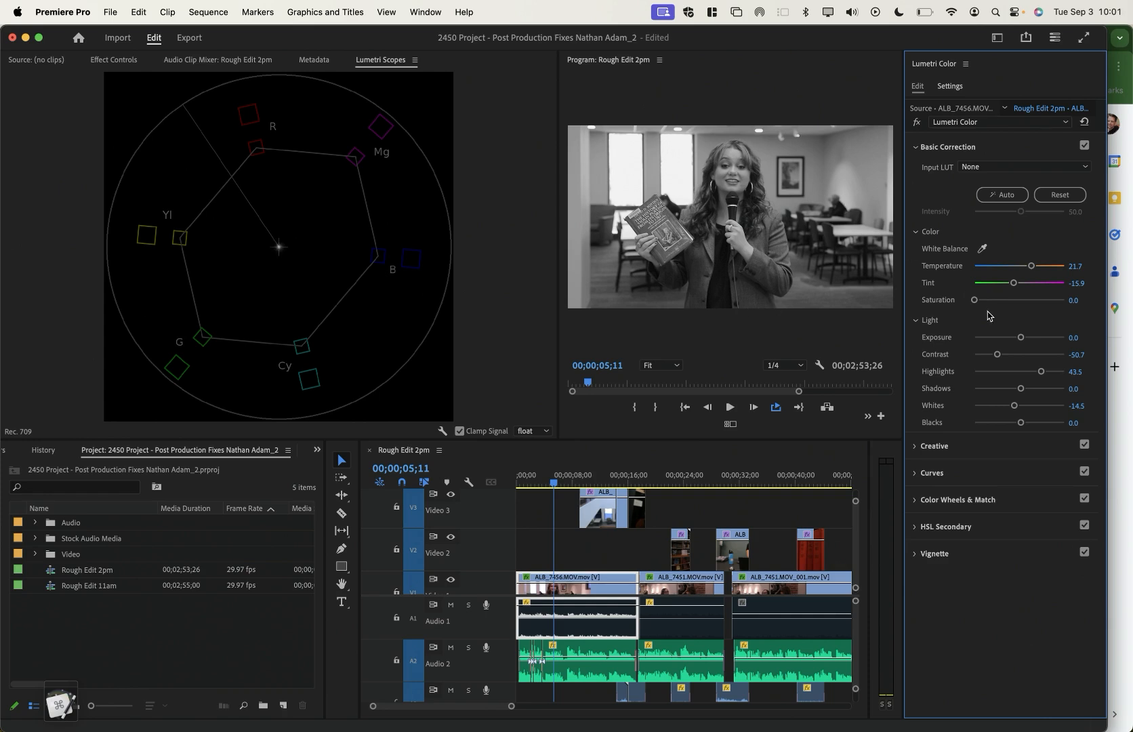
pyautogui.moveTo(975, 302); pyautogui.dragTo(1111, 310)
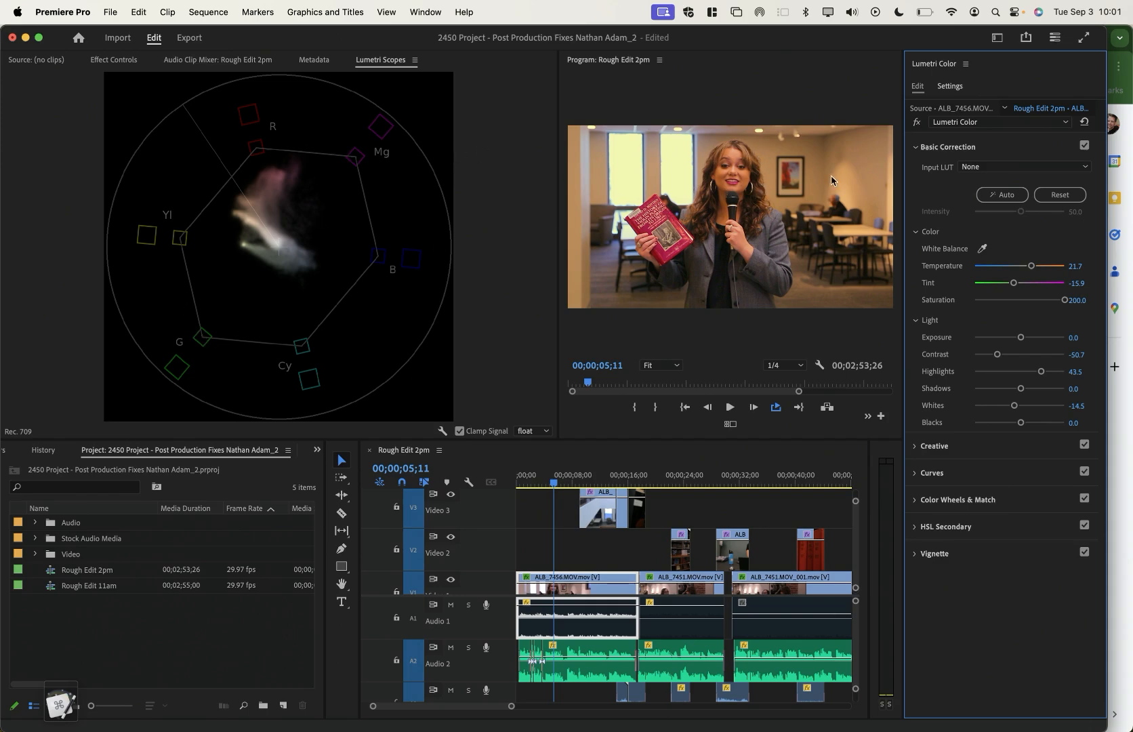
pyautogui.doubleClick(1064, 301)
# Switch to the tracker spreadsheet in Chrome and look up the waveform and saturation guideline for white female skin tones
pyautogui.press('super+Tab')
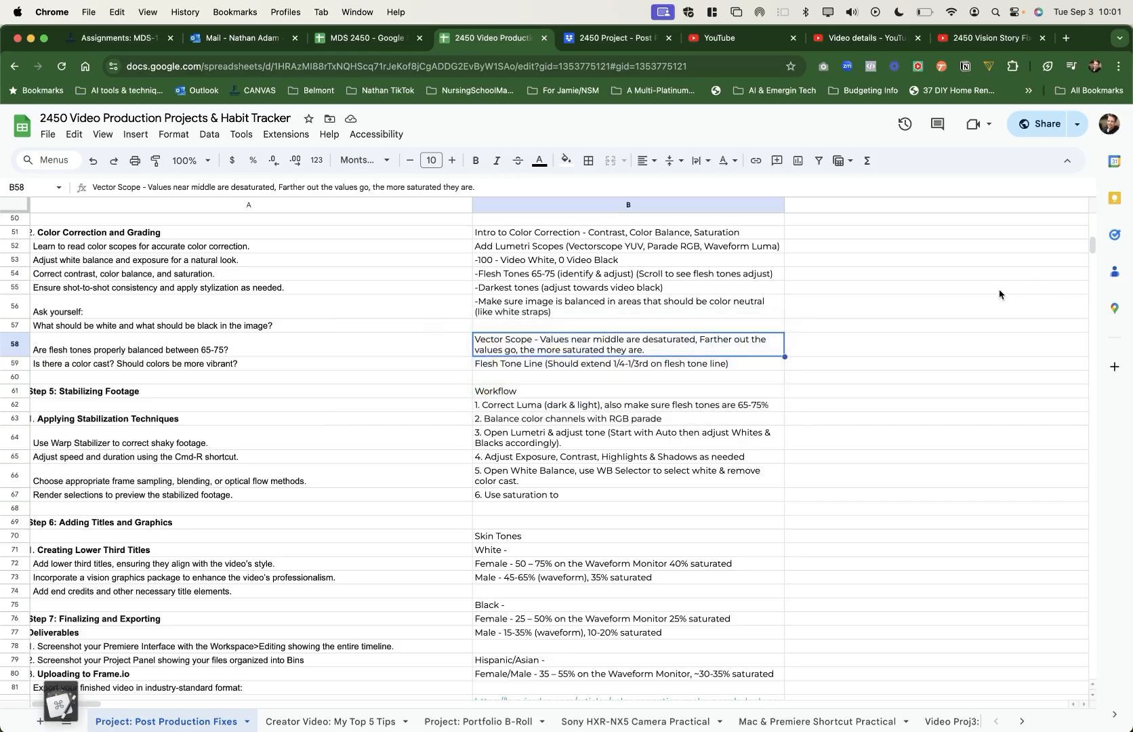
pyautogui.click(564, 561)
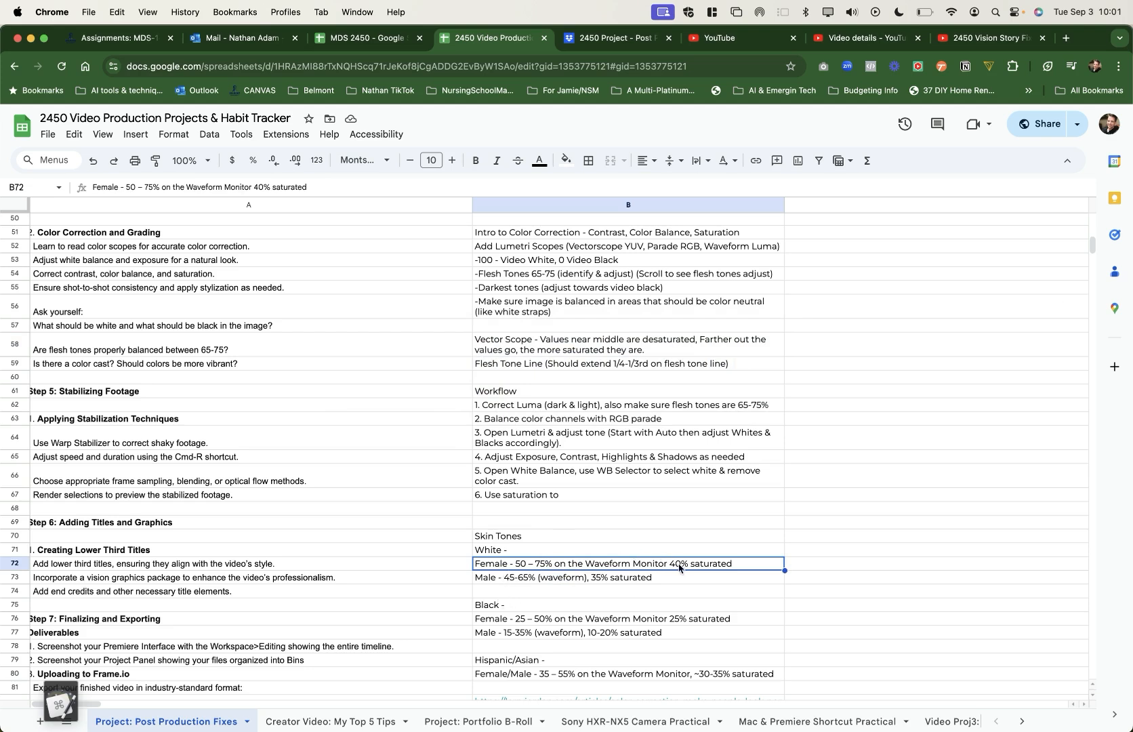
# Look up the white male skin tone guideline in the tracker spreadsheet, and return to the vectorscope in Premiere Pro
pyautogui.click(657, 579)
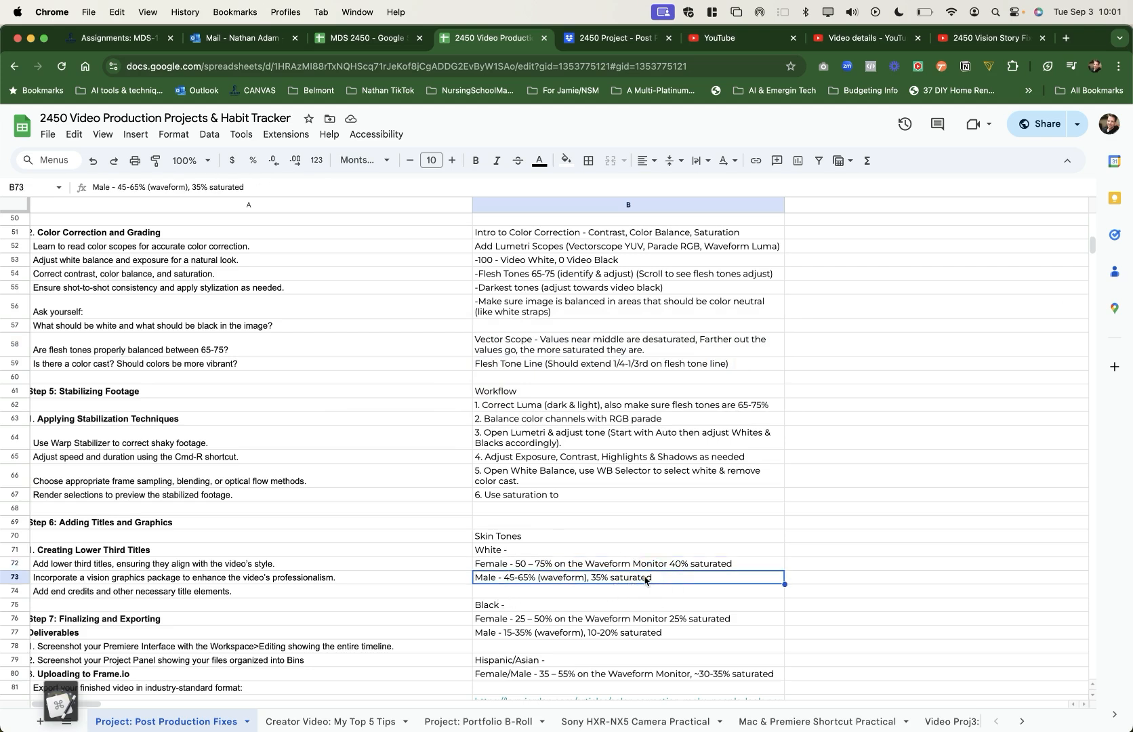
pyautogui.press('super+Tab')
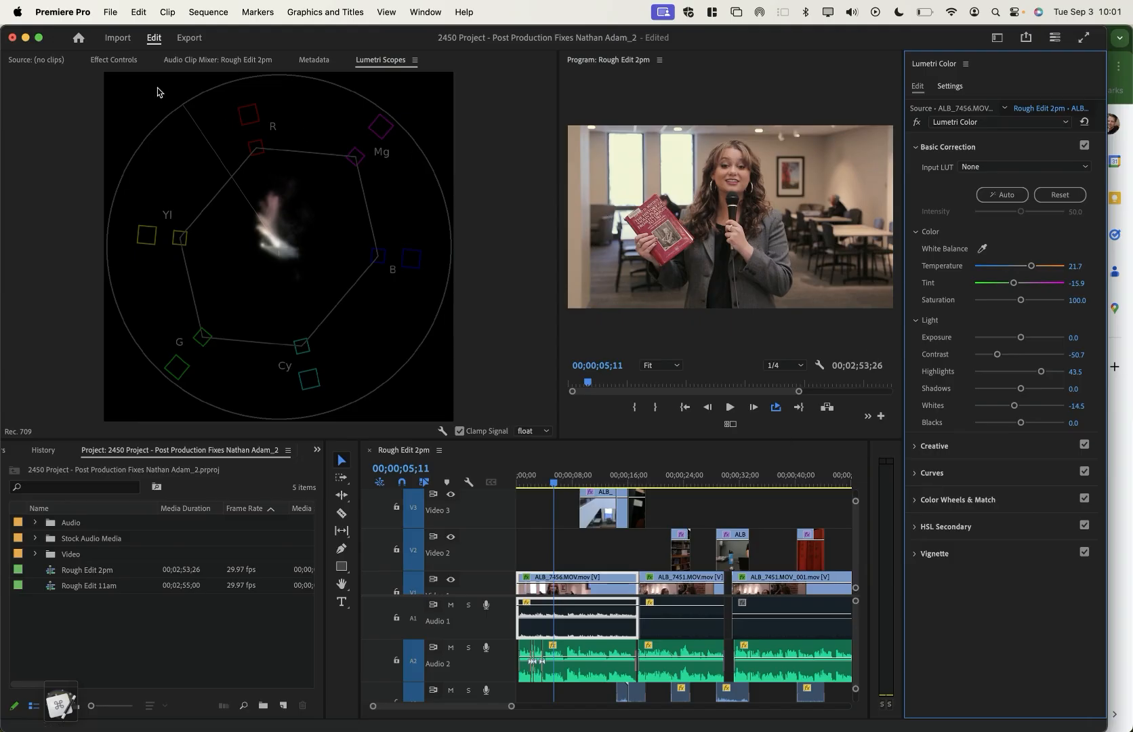
pyautogui.click(114, 60)
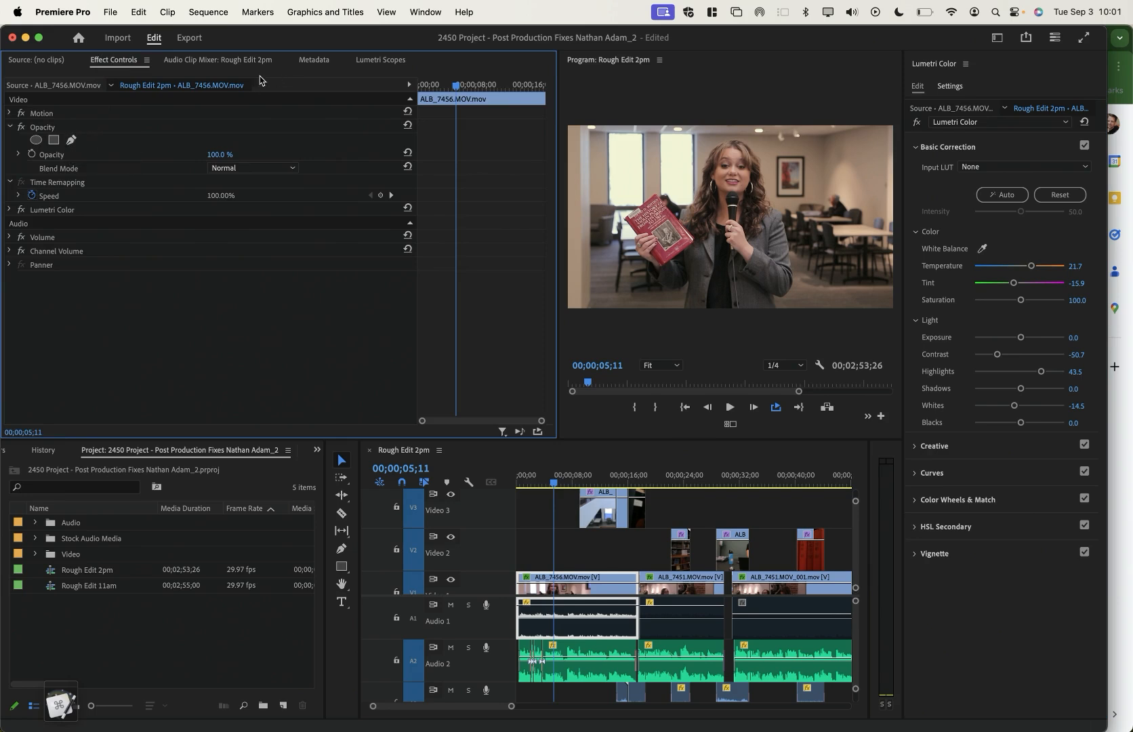
pyautogui.click(374, 60)
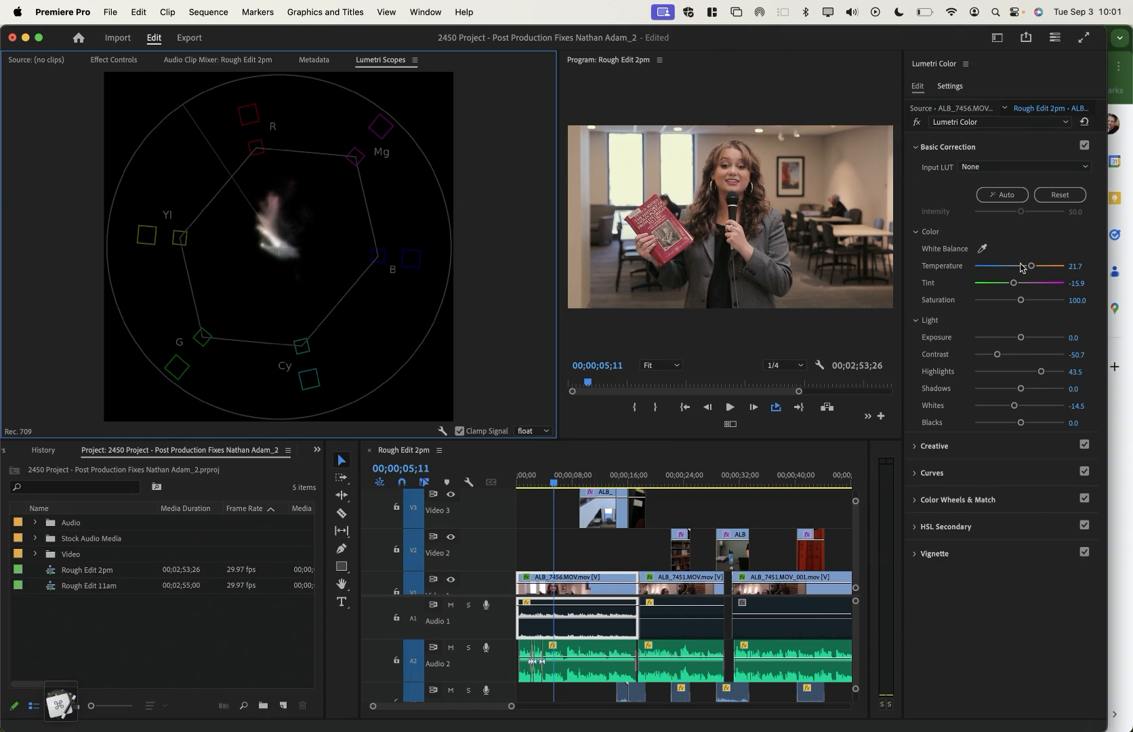
# Try Saturation at 200 on the presenter clip and reset it to default
pyautogui.moveTo(1021, 300); pyautogui.dragTo(1104, 301)
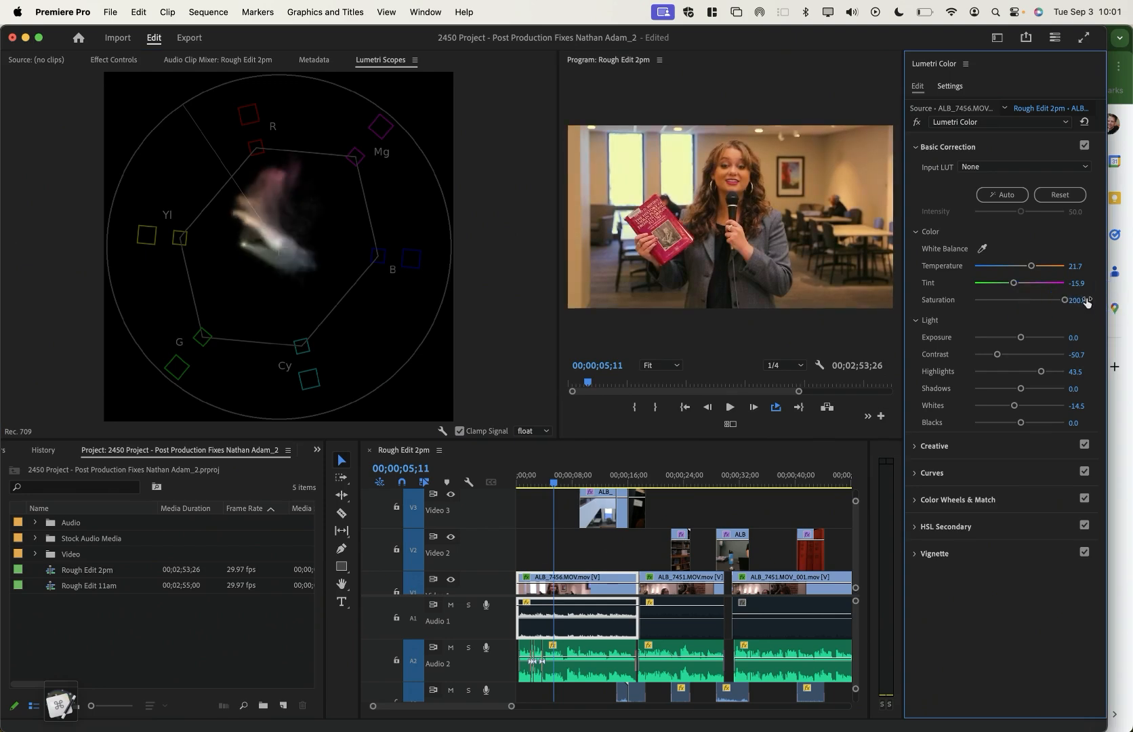
pyautogui.doubleClick(1061, 300)
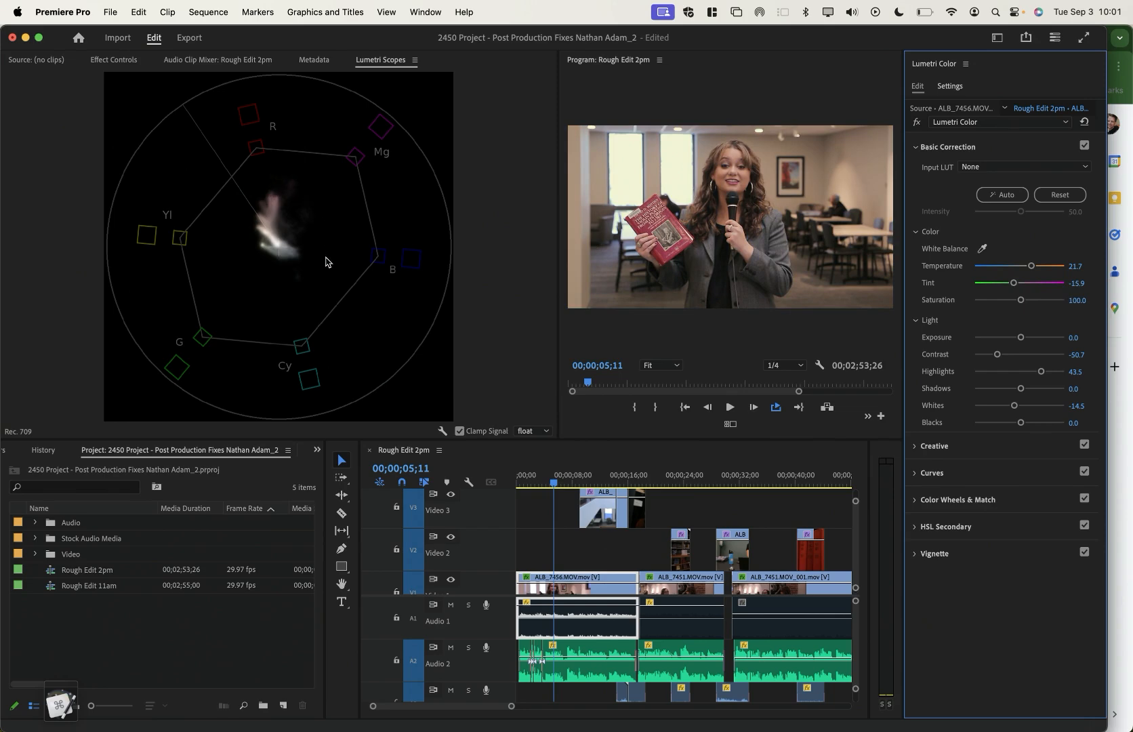
# Raise the atrium clip ALB_7476.MOV's Saturation to 127.5 and toggle its Lumetri Color effect off and on to compare
pyautogui.moveTo(596, 480); pyautogui.dragTo(596, 480)
pyautogui.click(588, 499)
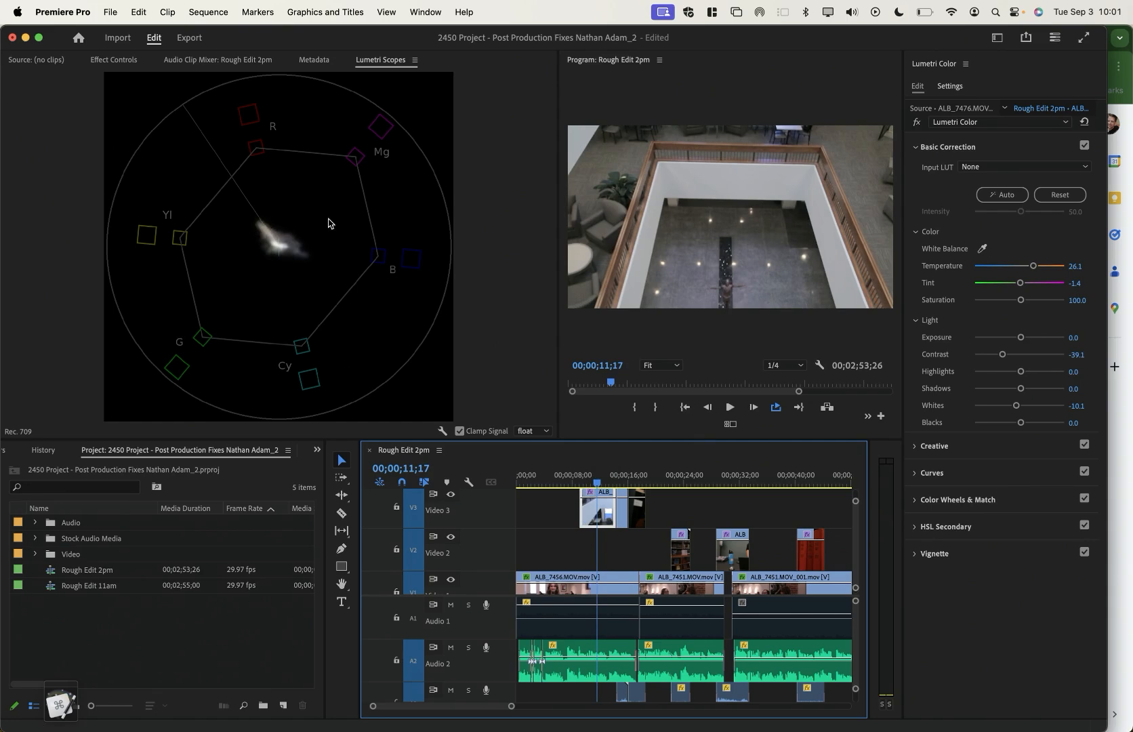
pyautogui.moveTo(1022, 302); pyautogui.dragTo(1030, 301)
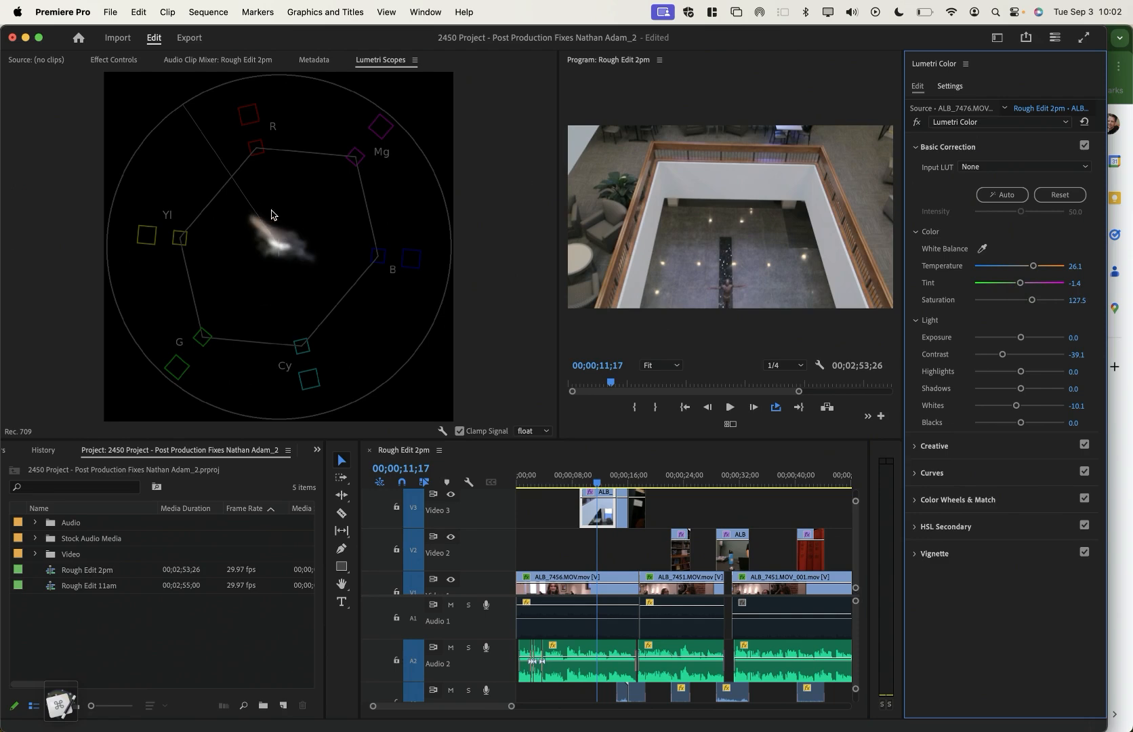
pyautogui.click(916, 122)
pyautogui.click(916, 122)
# Lower the gallery clip ALB_7527.MOV's Saturation to 88.4 and play it back from its start
pyautogui.click(623, 477)
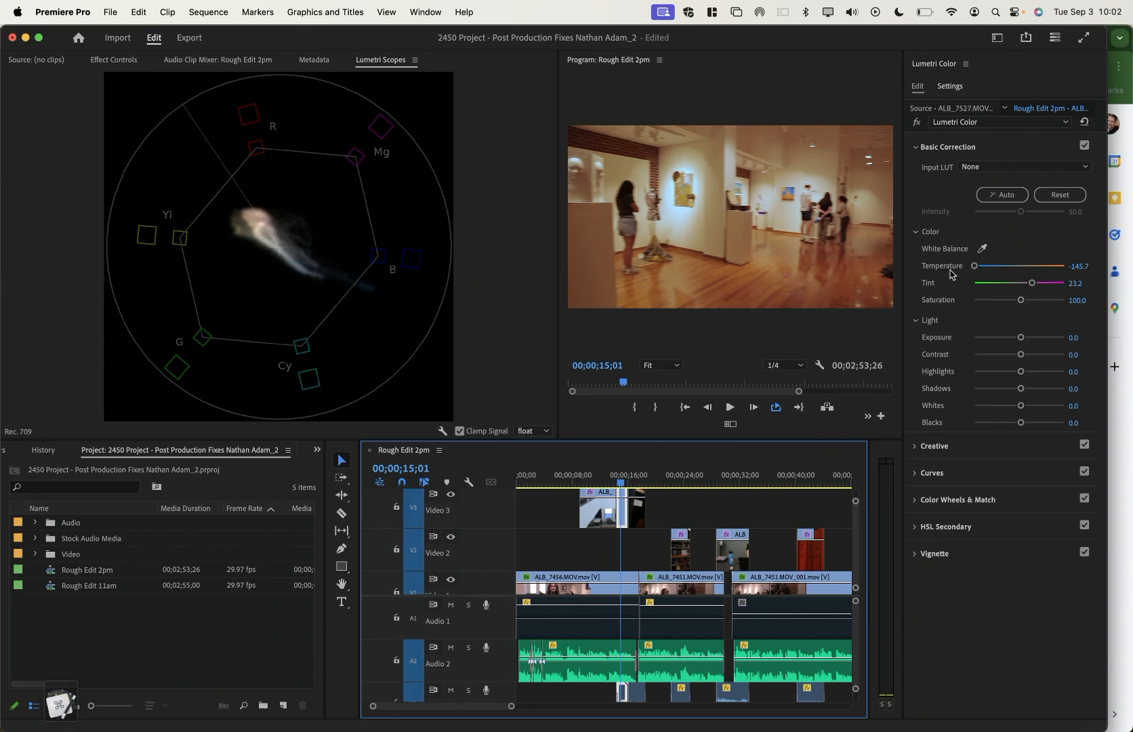
pyautogui.moveTo(1021, 301); pyautogui.dragTo(1015, 306)
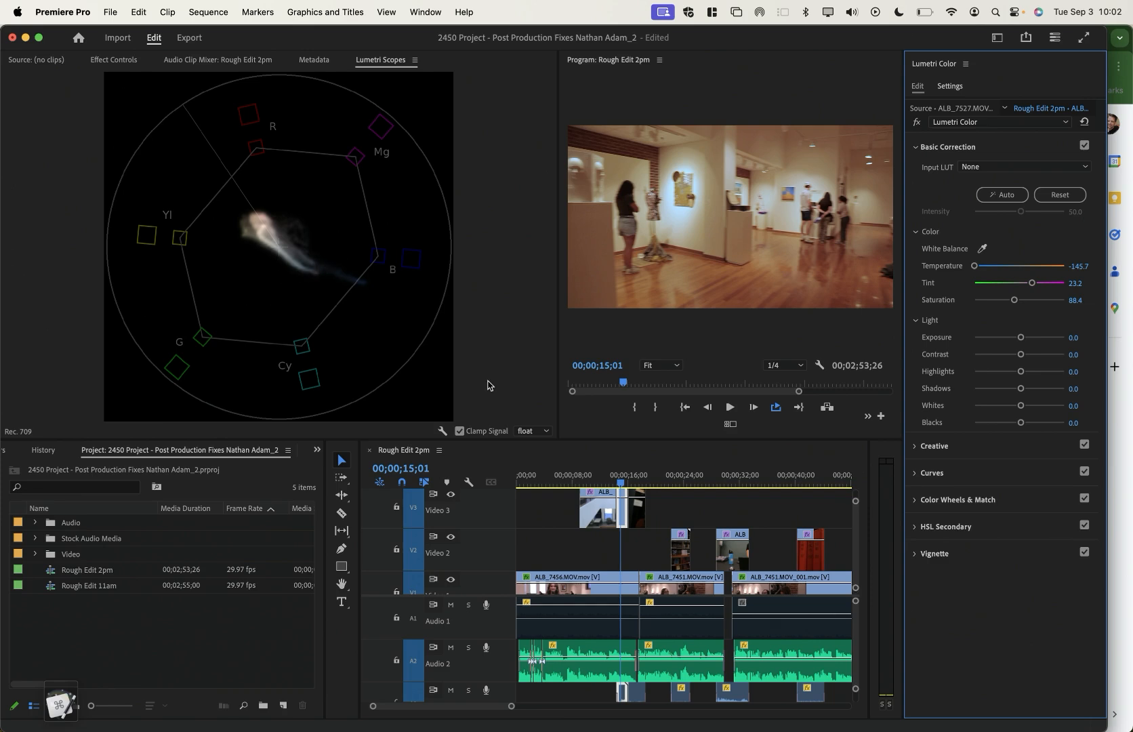
pyautogui.press('Up')
pyautogui.press('space')
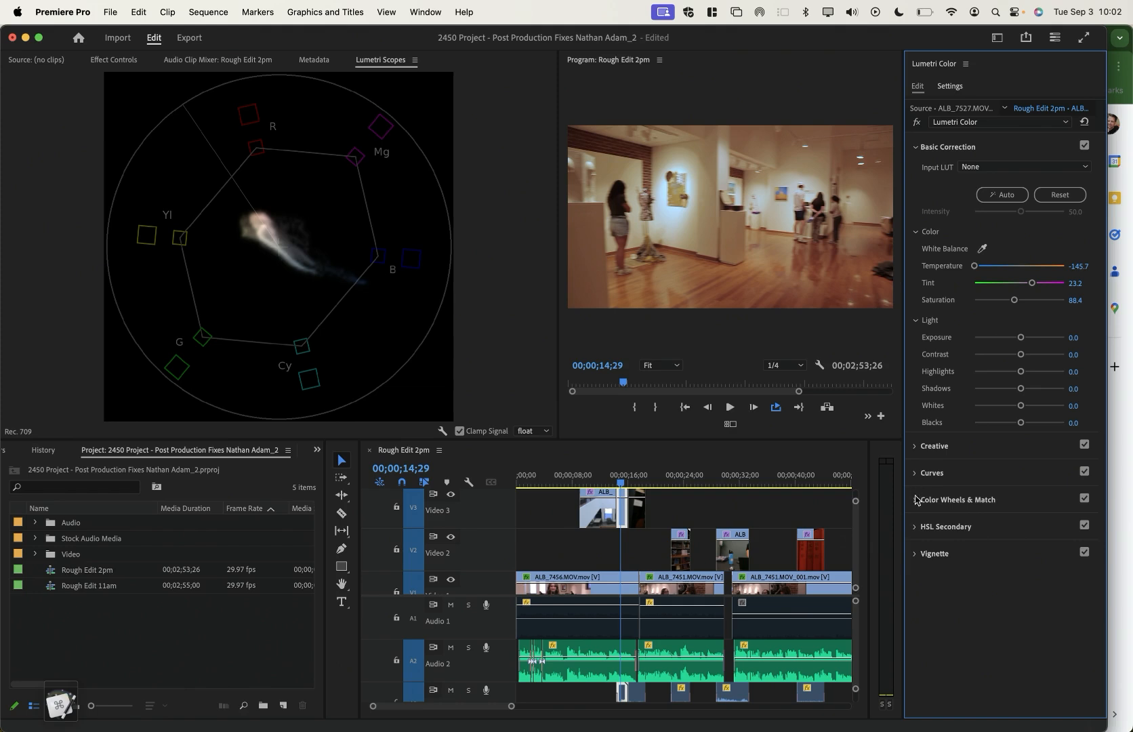
# Desaturate the blues in the gallery clip with three points on the Hue vs Sat curve, pulling the middle one down
pyautogui.click(913, 474)
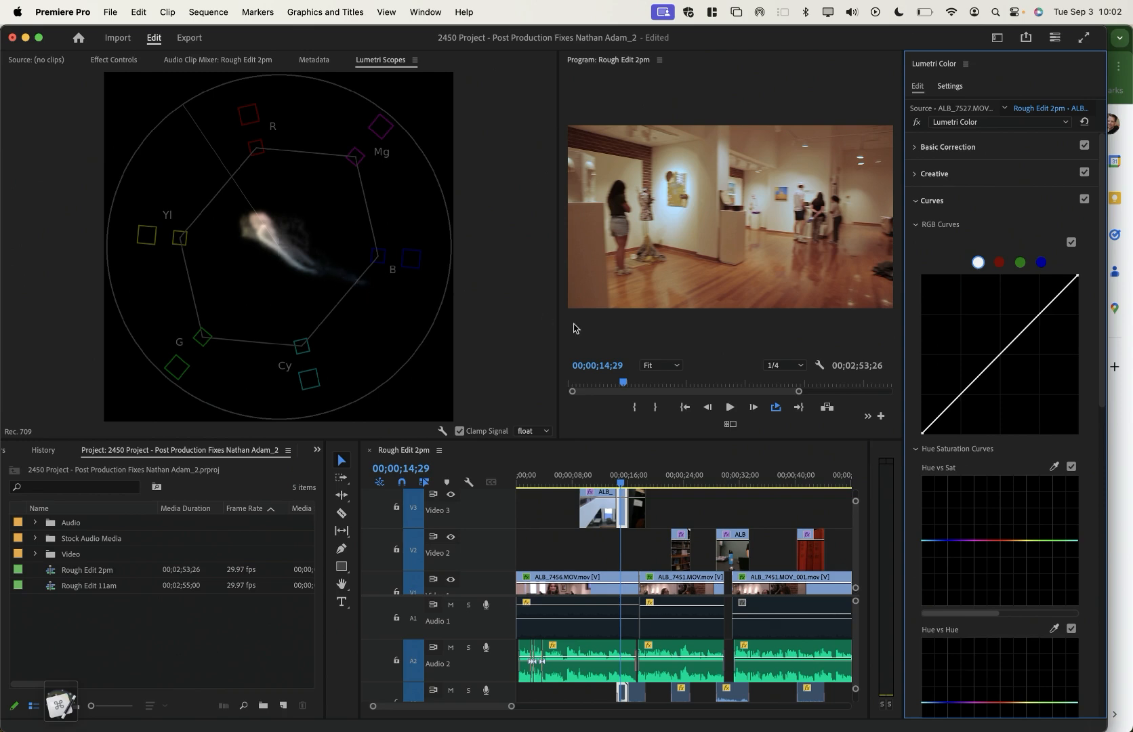
pyautogui.scroll(-4, 920, 459)
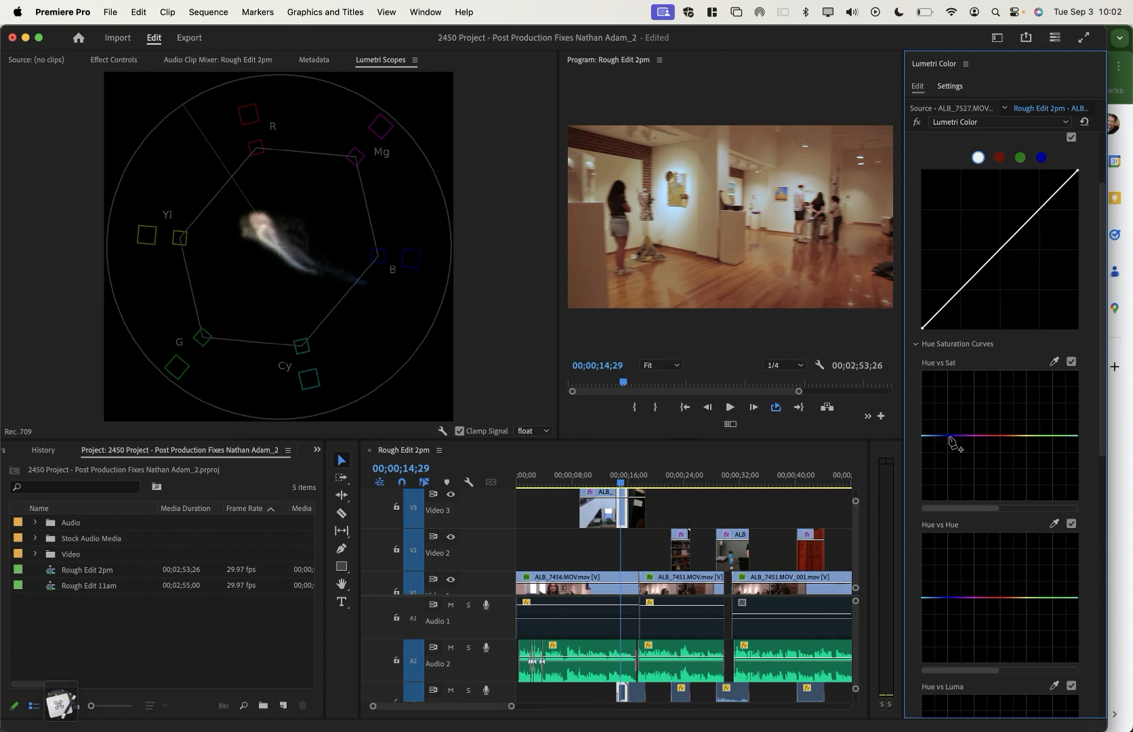
pyautogui.moveTo(949, 438); pyautogui.dragTo(950, 444)
pyautogui.press('super+z')
pyautogui.click(938, 435)
pyautogui.click(962, 435)
pyautogui.moveTo(962, 437); pyautogui.dragTo(959, 435)
pyautogui.click(948, 436)
pyautogui.moveTo(948, 437); pyautogui.dragTo(948, 463)
# Fine-tune the lowered blue point on the gallery clip's Hue vs Sat curve and check frames between 00;00;14;26 and 00;00;15;18
pyautogui.click(622, 483)
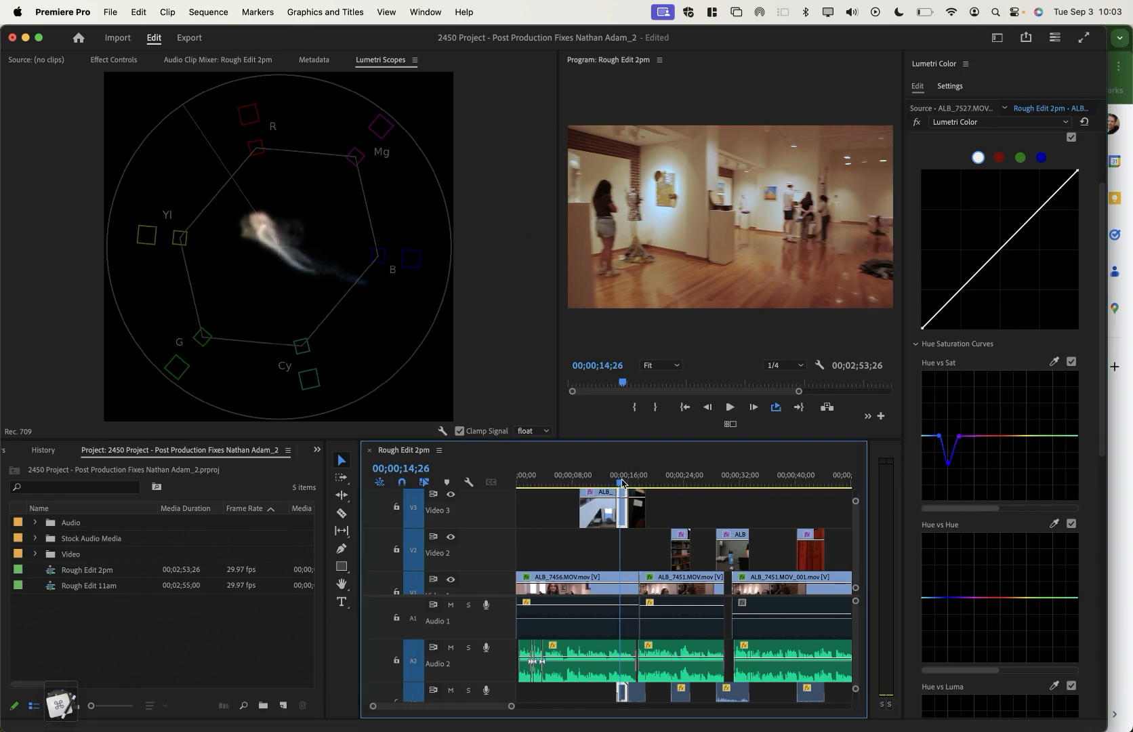
pyautogui.press('=')
pyautogui.moveTo(688, 476); pyautogui.dragTo(692, 476)
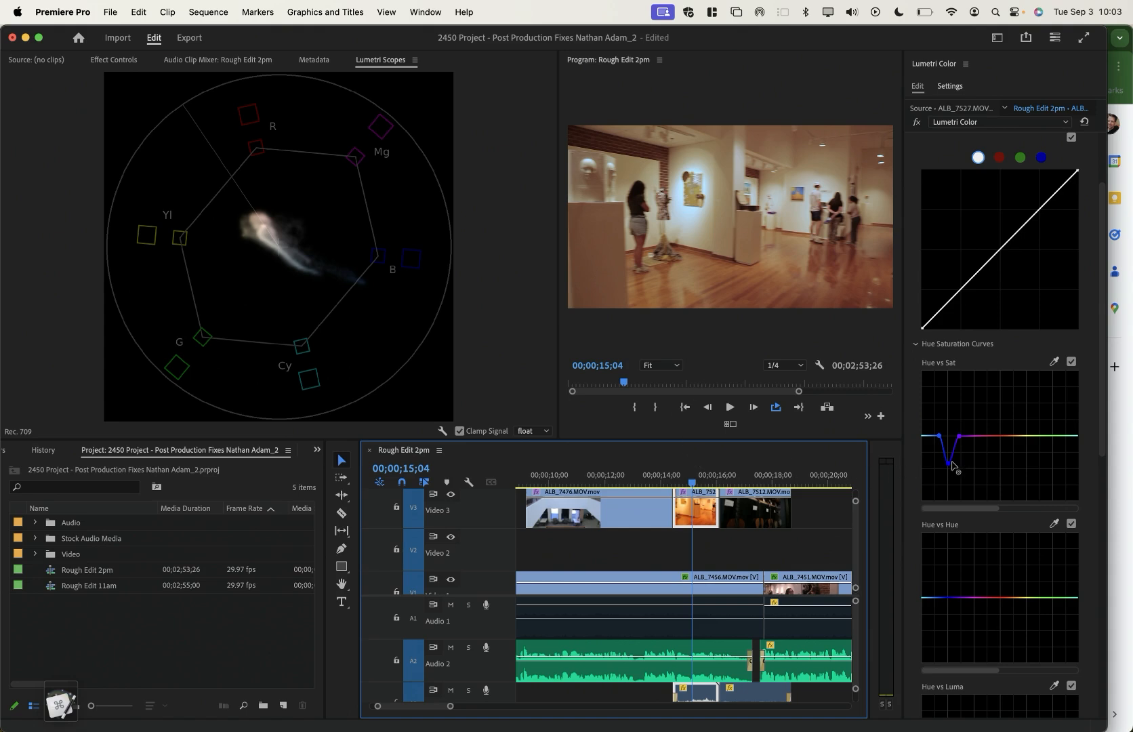
pyautogui.moveTo(950, 466)
pyautogui.mouseDown()
pyautogui.moveTo(947, 480)
pyautogui.moveTo(948, 466)
pyautogui.mouseUp()
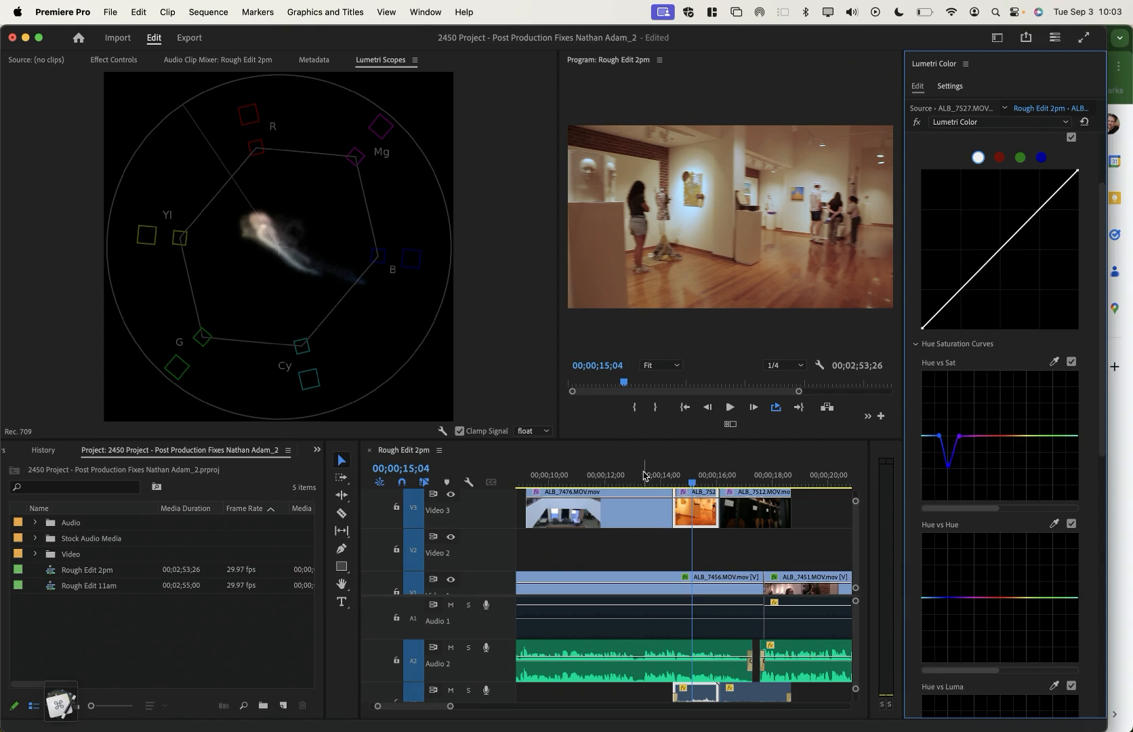
pyautogui.moveTo(684, 478)
pyautogui.mouseDown()
pyautogui.moveTo(702, 480)
pyautogui.moveTo(687, 475)
pyautogui.mouseUp()
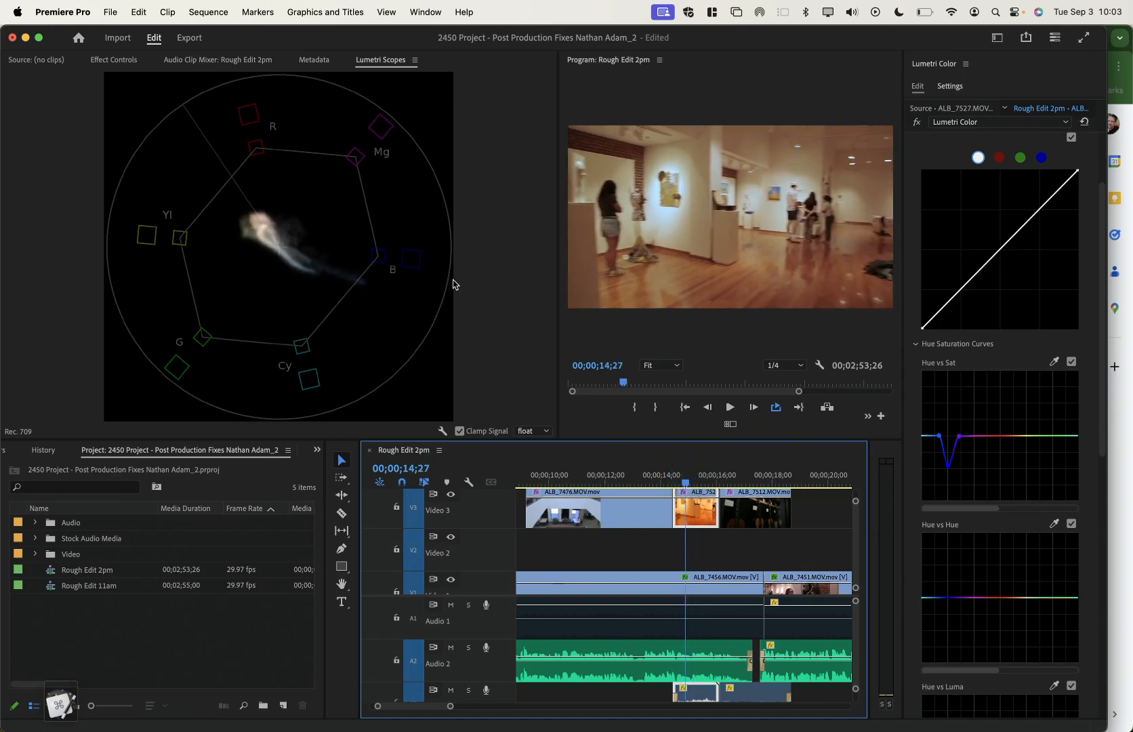
pyautogui.moveTo(698, 476)
pyautogui.mouseDown()
pyautogui.moveTo(716, 477)
pyautogui.moveTo(706, 480)
pyautogui.mouseUp()
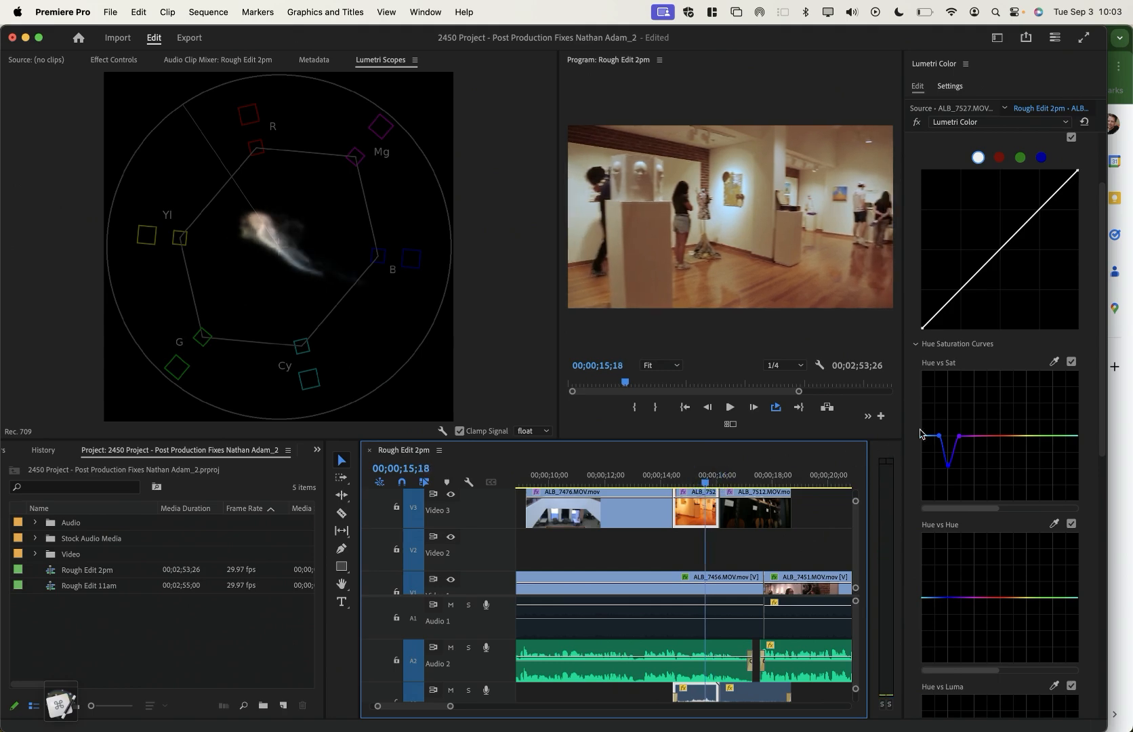
# Lower the guitar clip ALB_7512.MOV's Saturation to 94.2 in Basic Correction and scrub through the clip to check it
pyautogui.scroll(3, 913, 136)
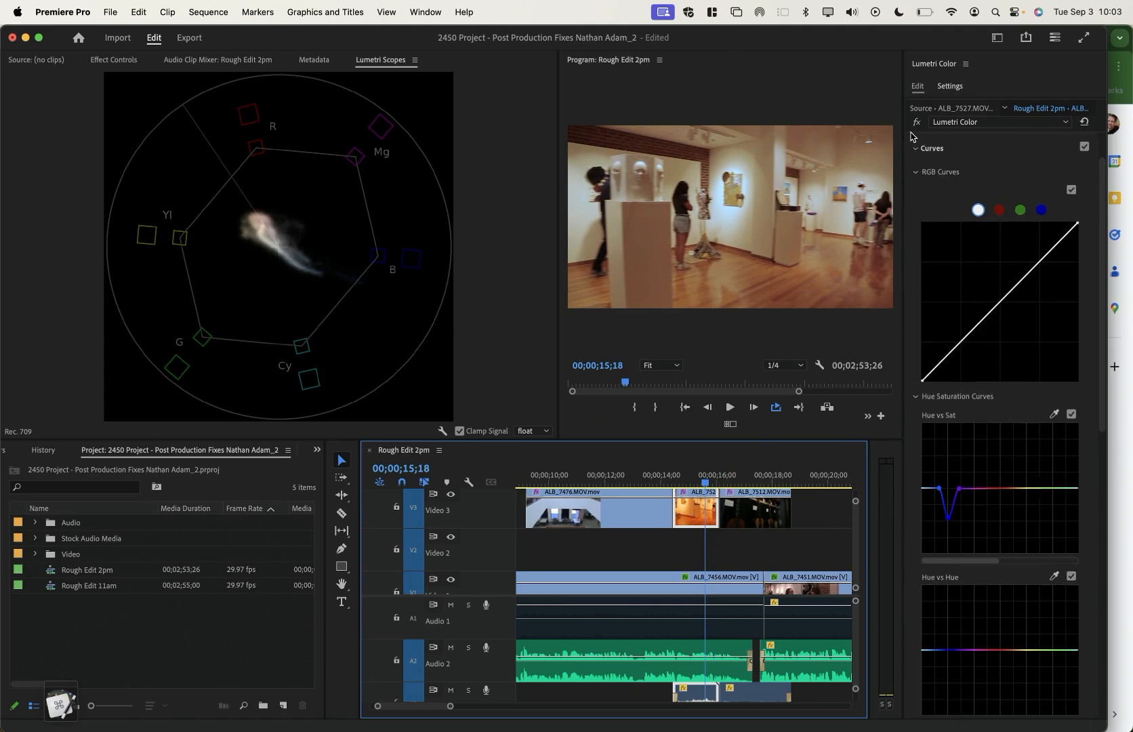
pyautogui.click(914, 204)
pyautogui.moveTo(742, 475); pyautogui.dragTo(759, 479)
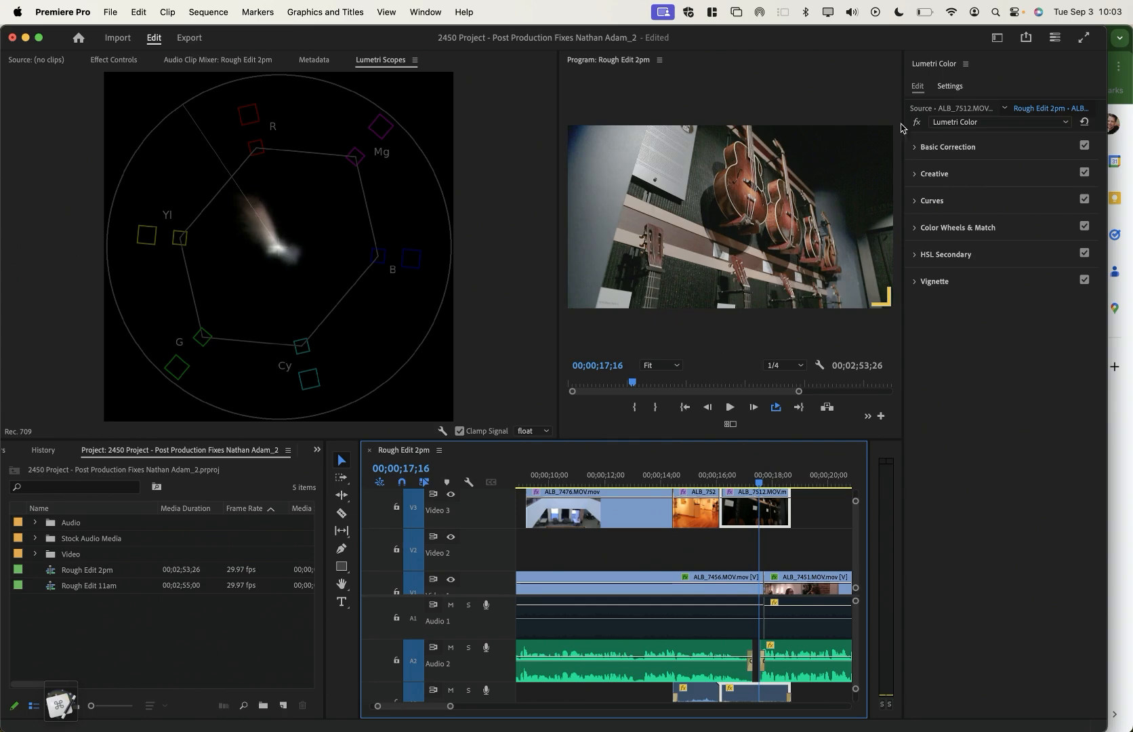
pyautogui.click(915, 147)
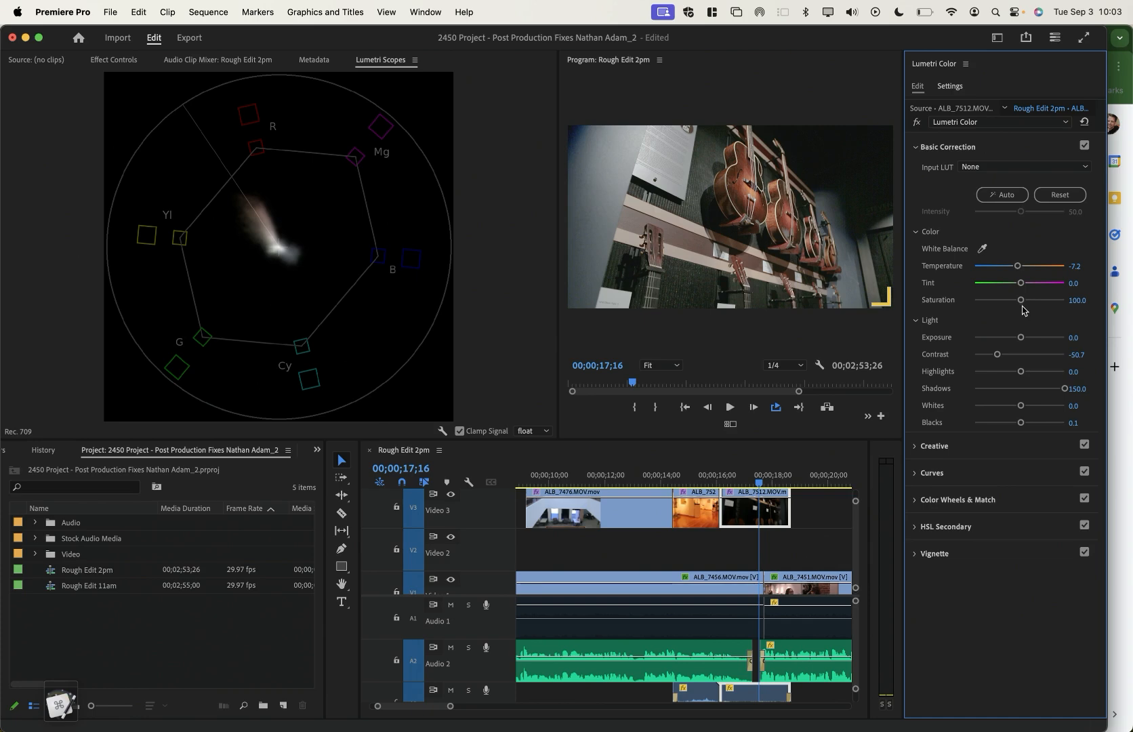
pyautogui.moveTo(1020, 300); pyautogui.dragTo(1016, 301)
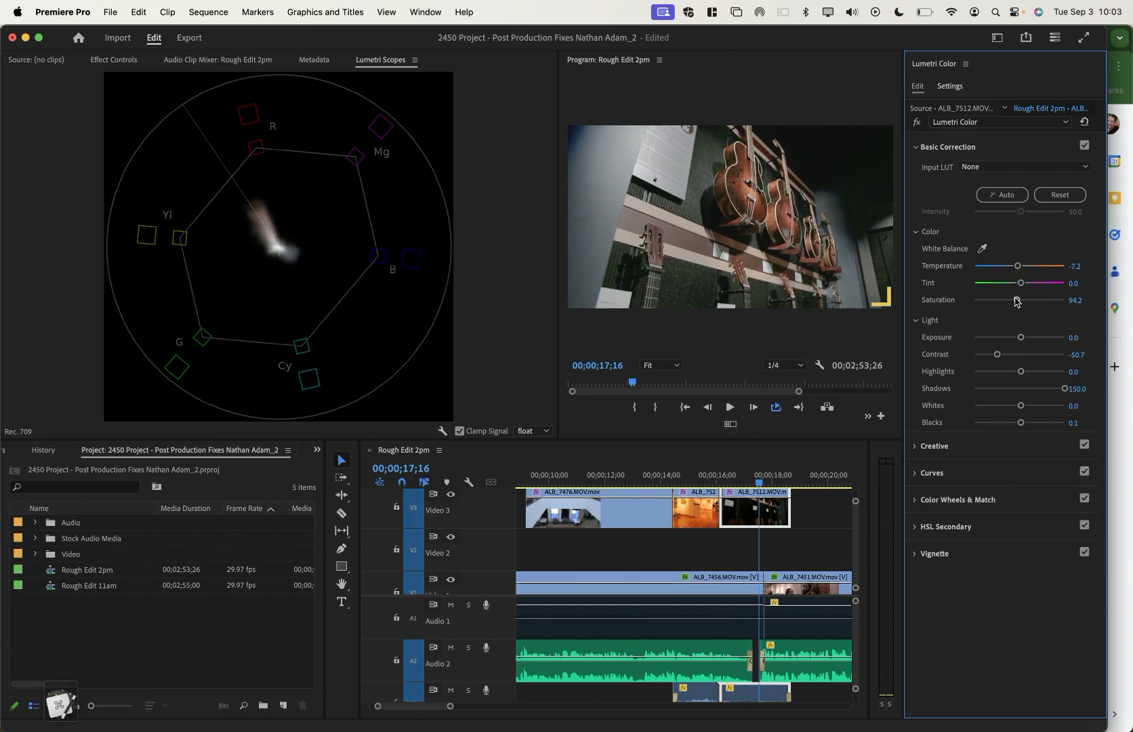
pyautogui.moveTo(711, 477); pyautogui.dragTo(755, 471)
# Raise the interview clip ALB_7451.MOV's Saturation to 127.5, play it back, and return to 00;00;20;14
pyautogui.hscroll(3, 777, 522)
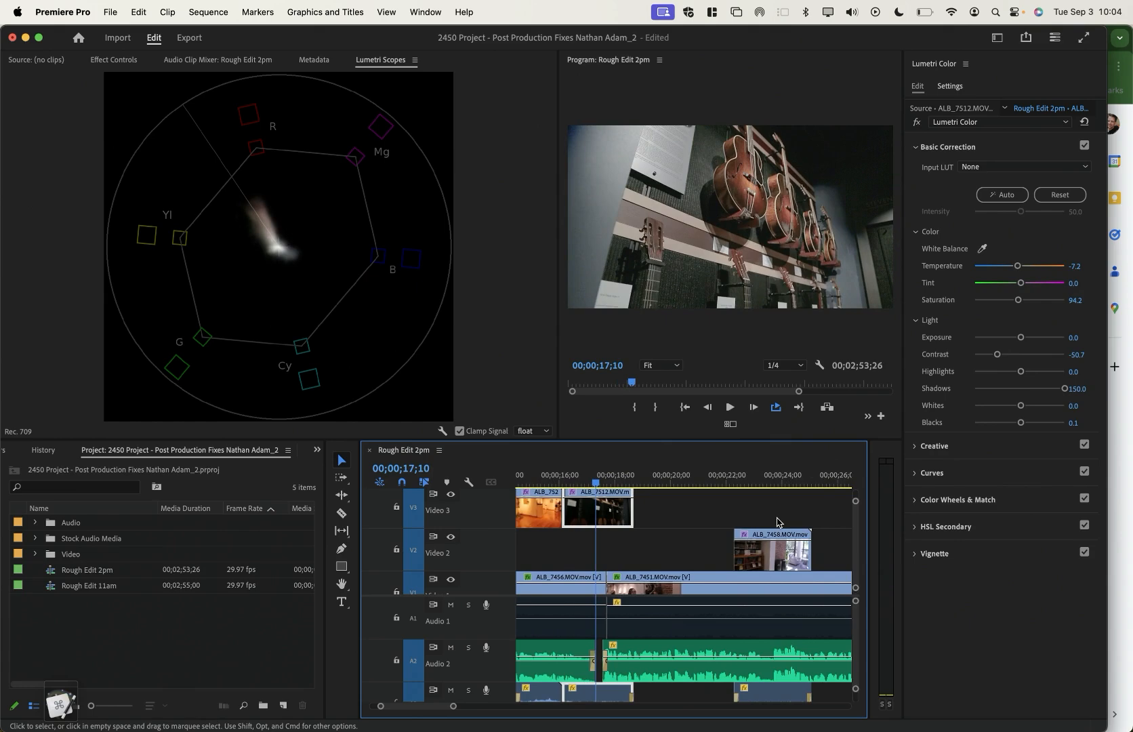
pyautogui.moveTo(654, 477); pyautogui.dragTo(675, 476)
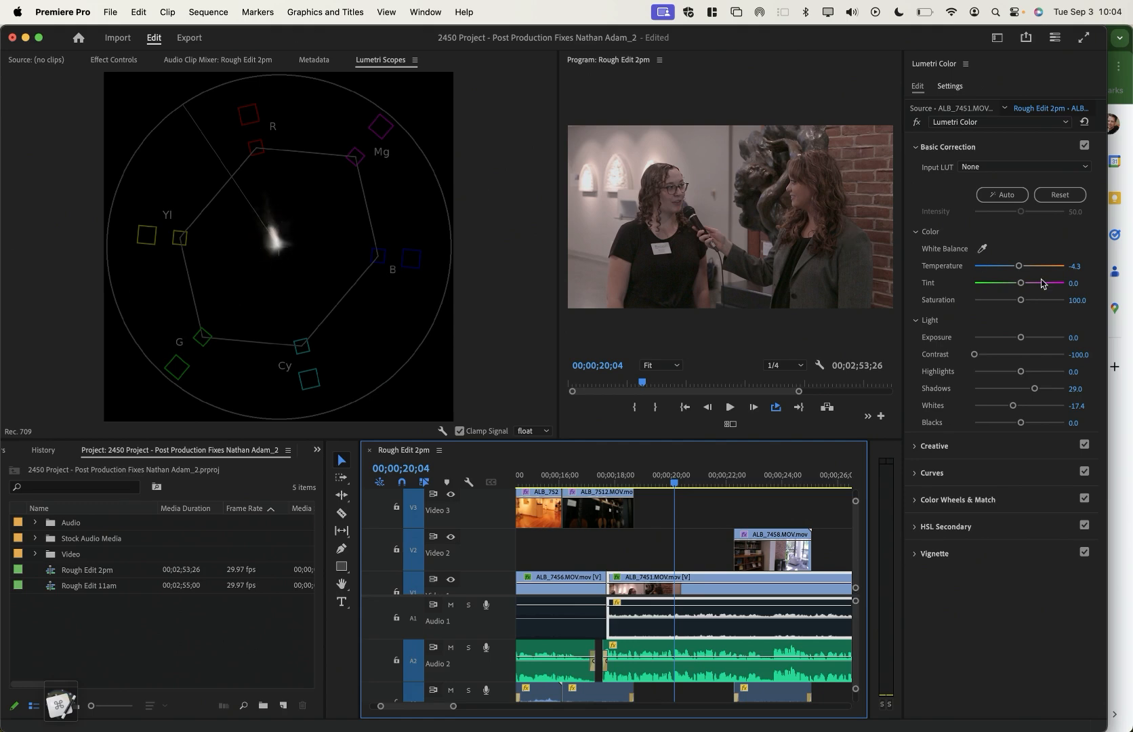
pyautogui.moveTo(1022, 301)
pyautogui.mouseDown()
pyautogui.moveTo(1054, 304)
pyautogui.moveTo(1031, 304)
pyautogui.mouseUp()
pyautogui.press('space')
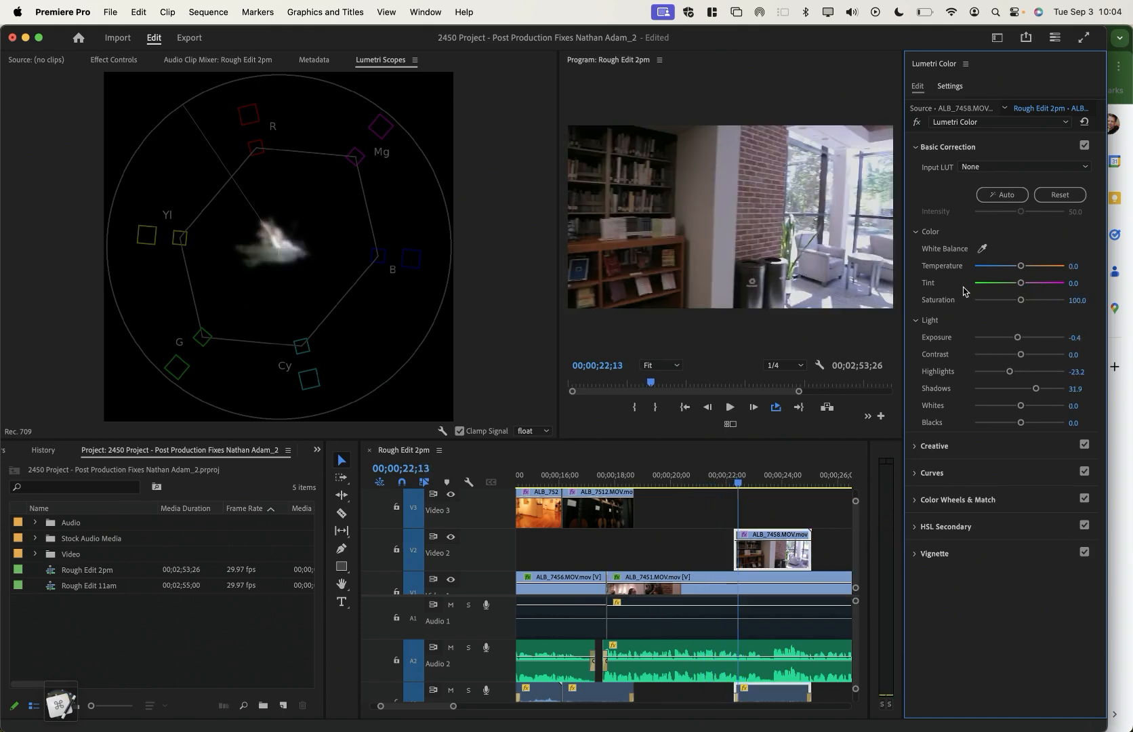
pyautogui.moveTo(658, 478); pyautogui.dragTo(683, 478)
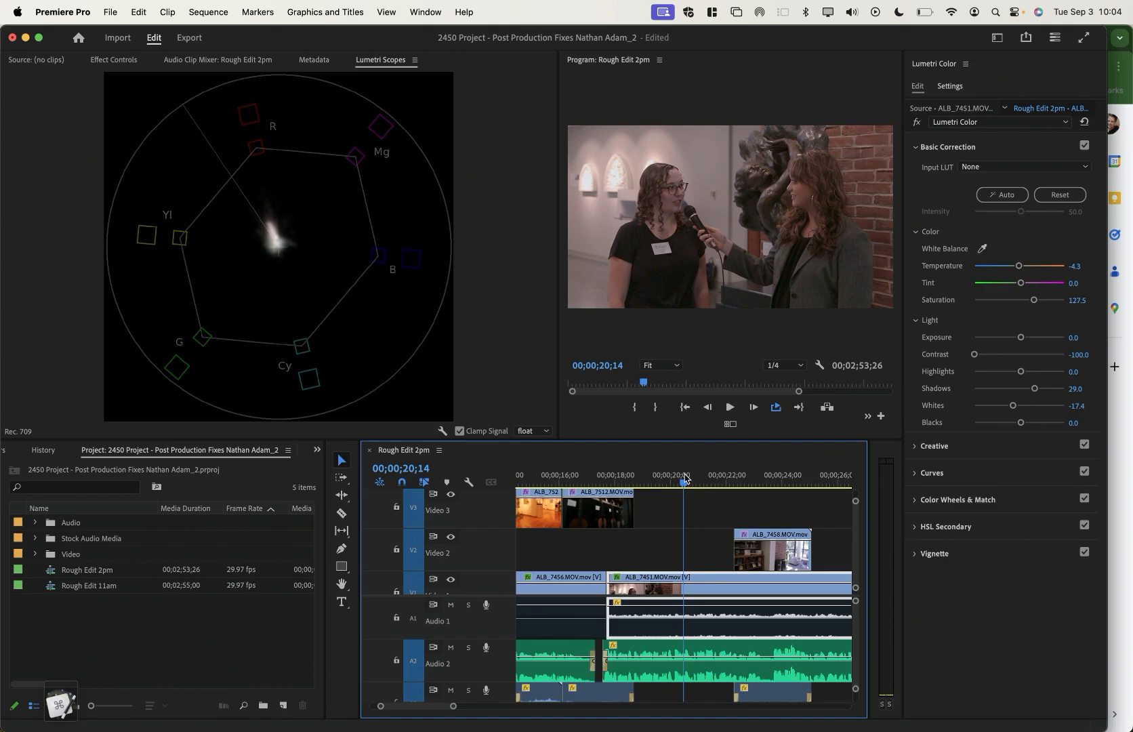
# Copy the interview clip's 127.5 Saturation value to the following interview clip, ALB_7451.MOV_001
pyautogui.press('-')
pyautogui.press('-')
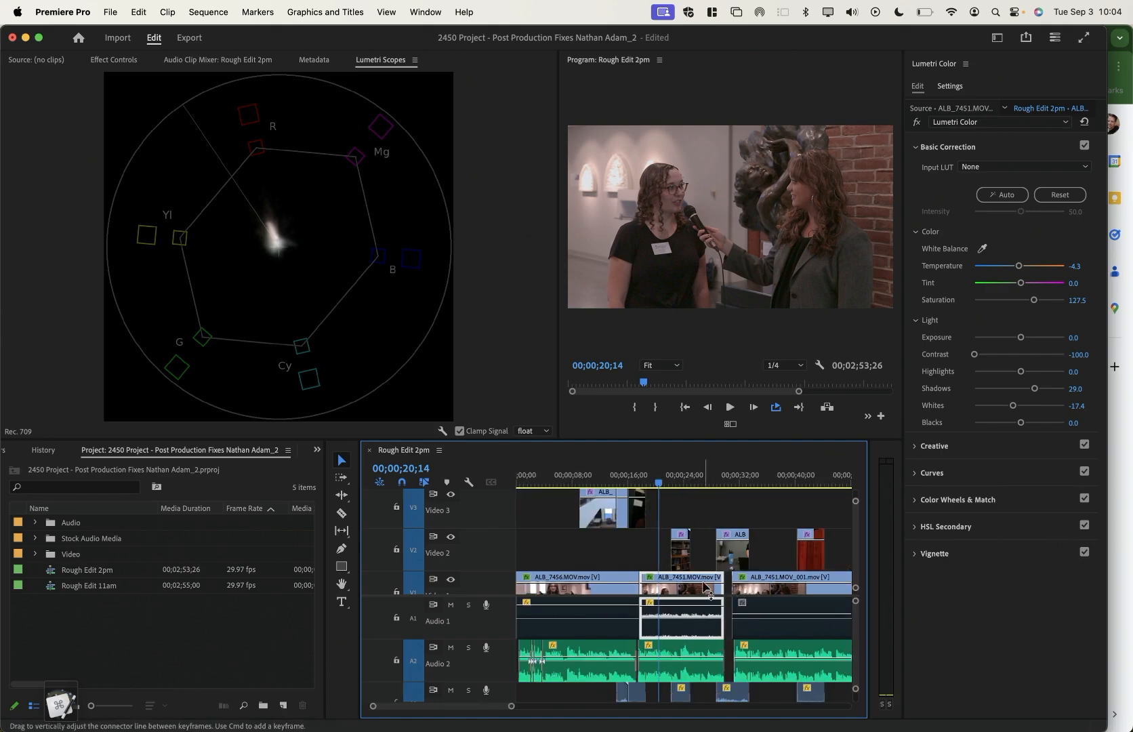
pyautogui.scroll(-2, 703, 587)
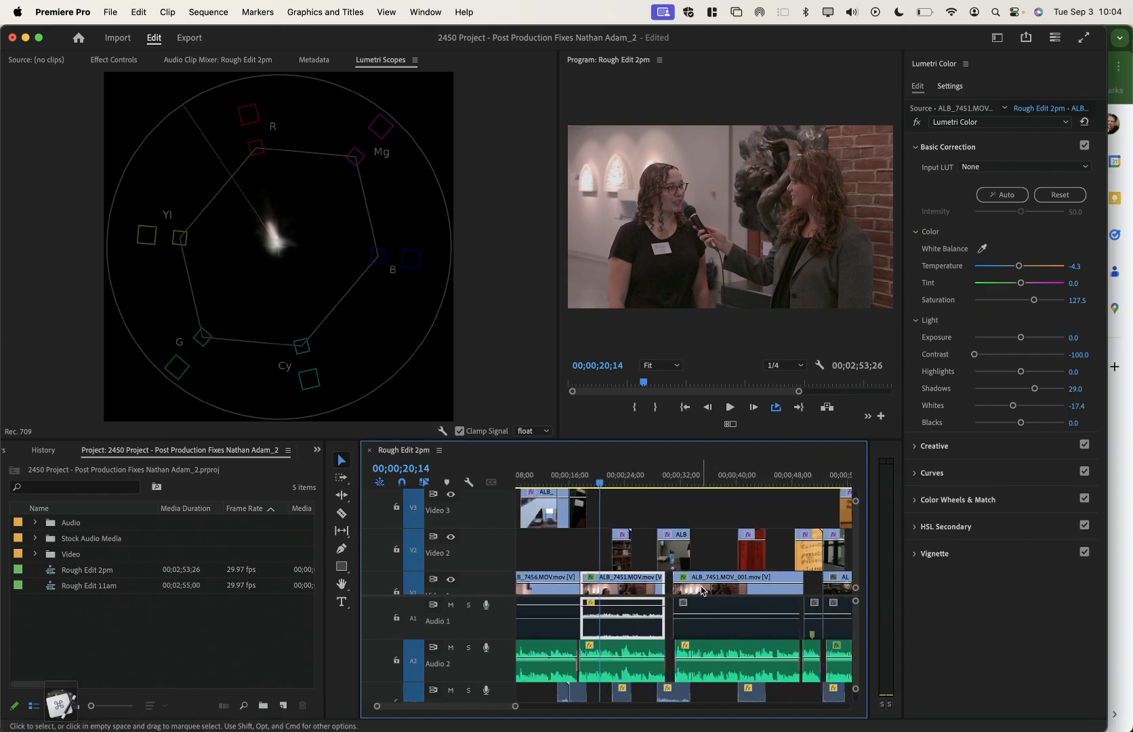
pyautogui.click(1078, 300)
pyautogui.press('super+c')
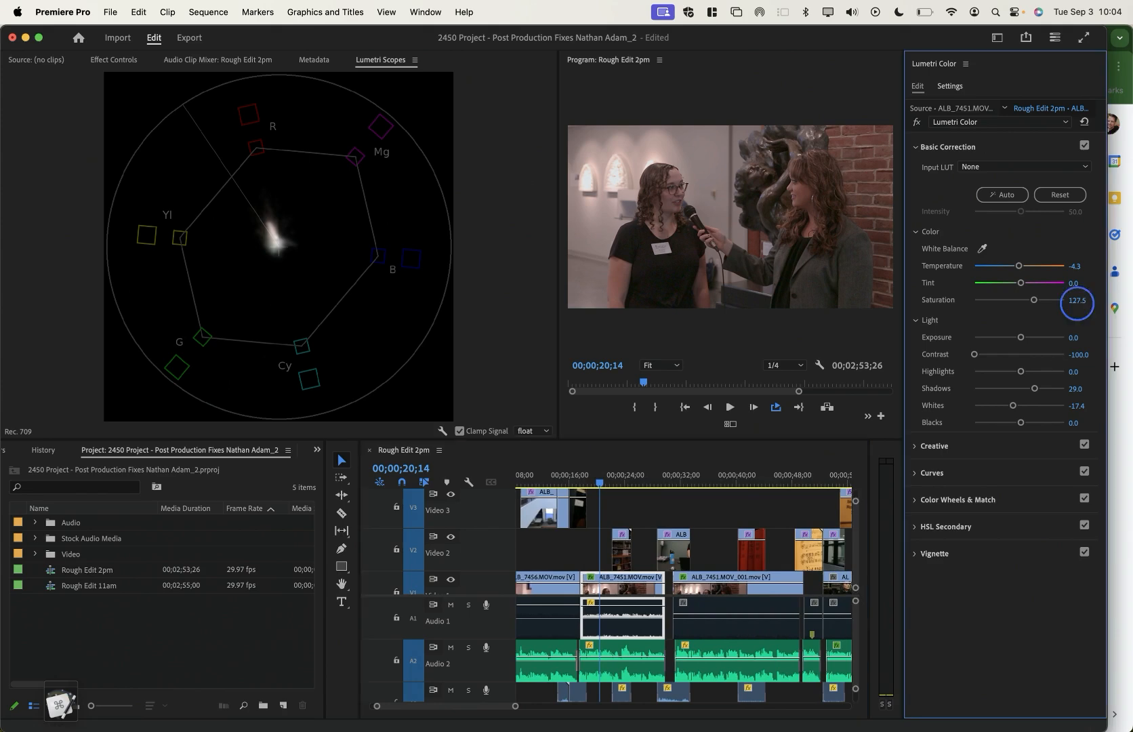
pyautogui.click(710, 479)
pyautogui.click(1076, 300)
pyautogui.press('super+v')
pyautogui.press('Return')
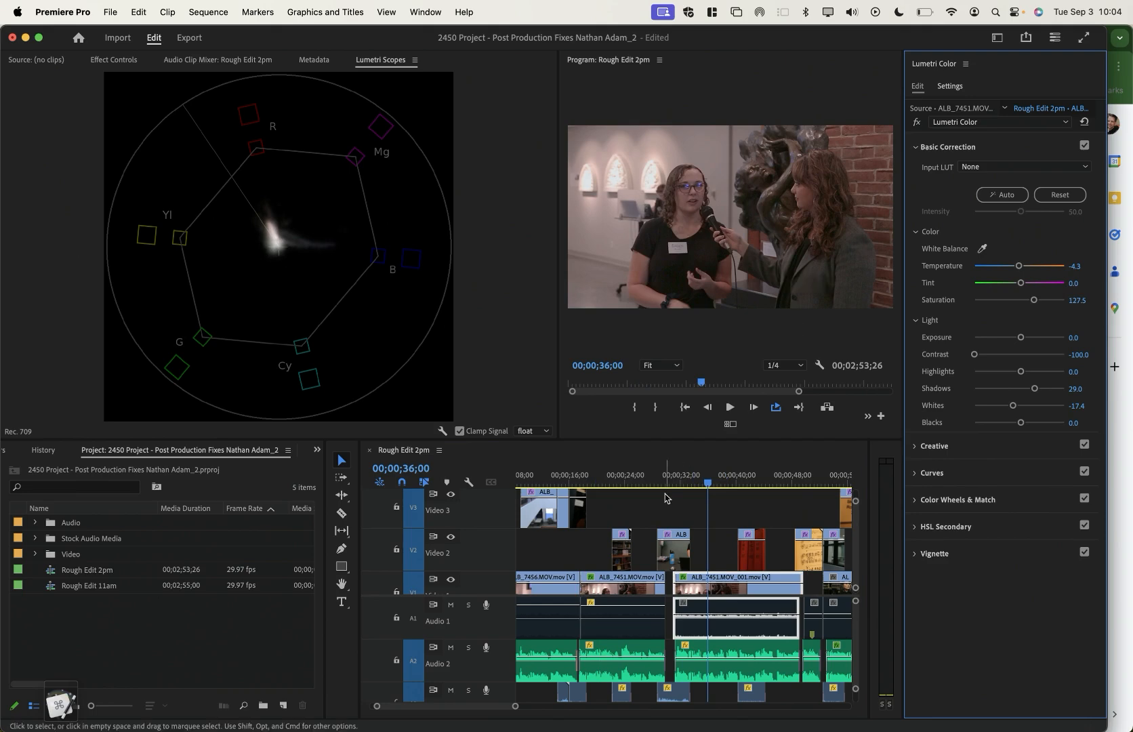
# Check clips ALB_7458.MOV and ALB_7453.MOV on the vectorscope, and lower the red books clip ALB_7539.MOV's Saturation to 94.2
pyautogui.click(621, 480)
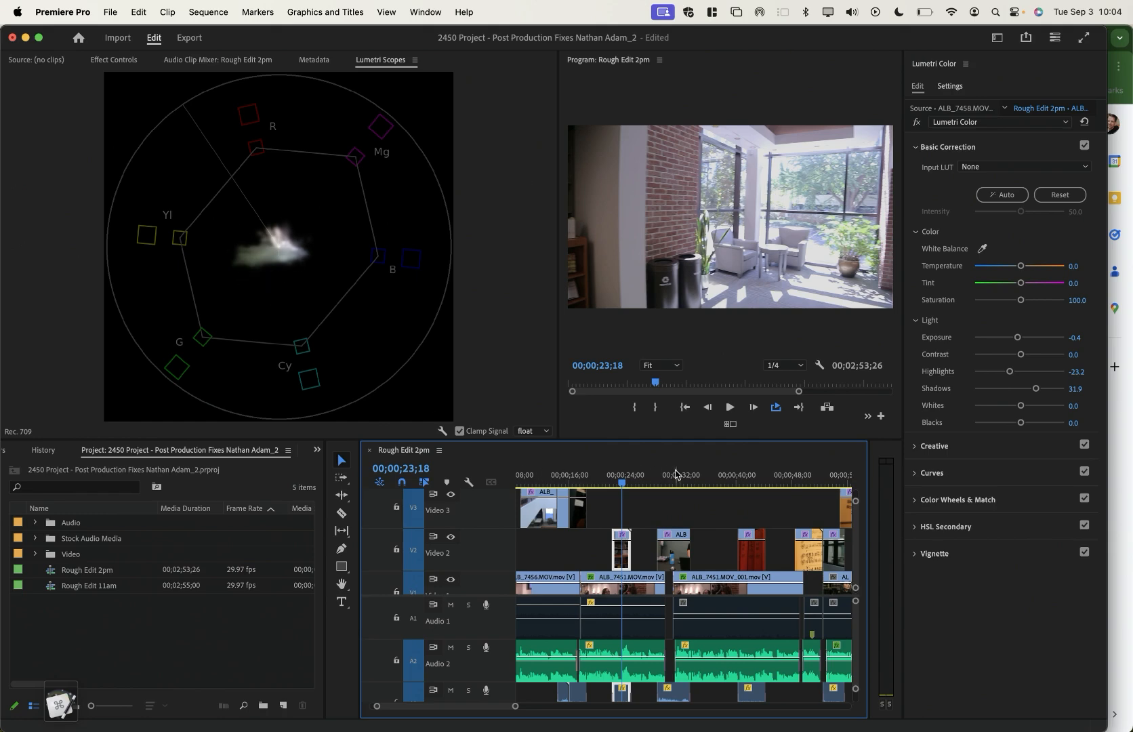
pyautogui.click(670, 481)
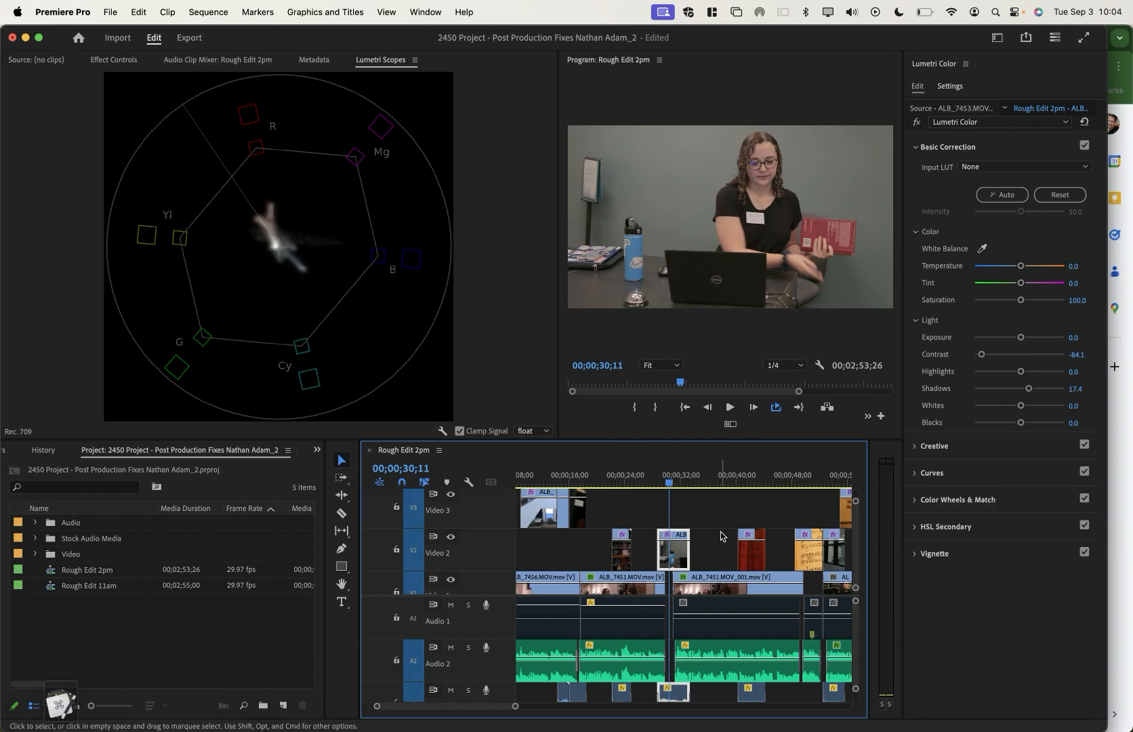
pyautogui.click(747, 481)
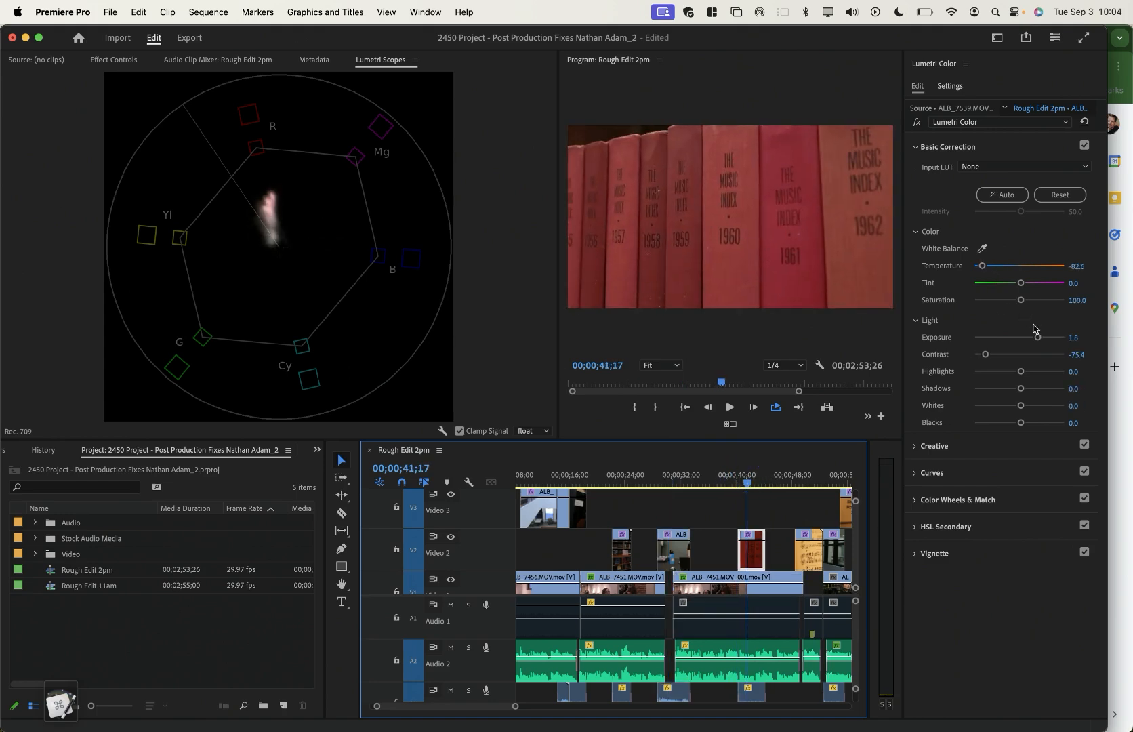
pyautogui.moveTo(1021, 300); pyautogui.dragTo(1017, 302)
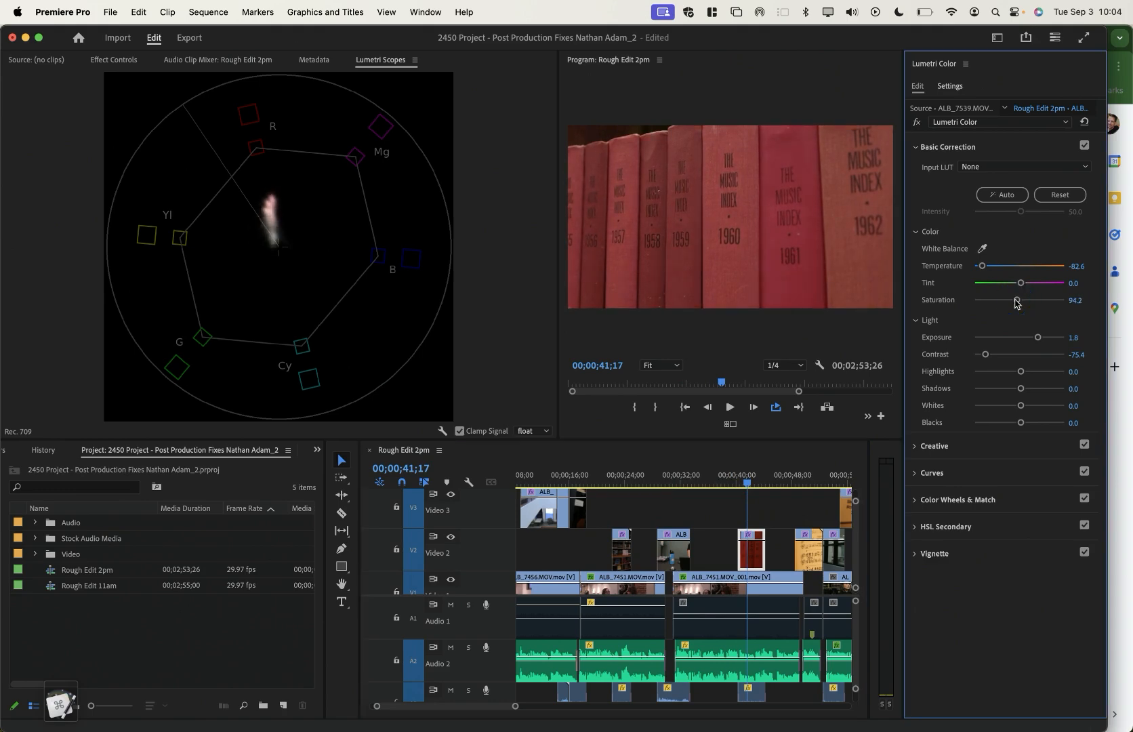
# Check the sheet music clip ALB_7542.MOV on the vectorscope, and raise the window clip ALB_7482.MOV's Saturation to 146.4
pyautogui.click(807, 476)
pyautogui.moveTo(807, 476); pyautogui.dragTo(804, 476)
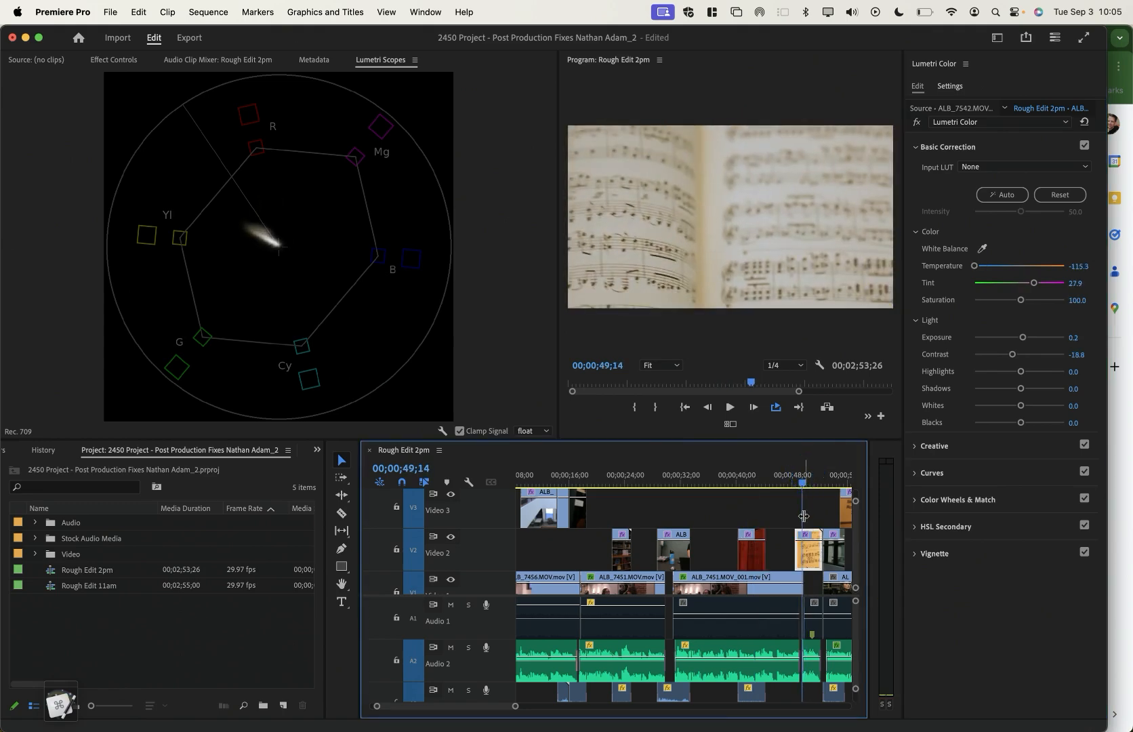
pyautogui.hscroll(4, 802, 515)
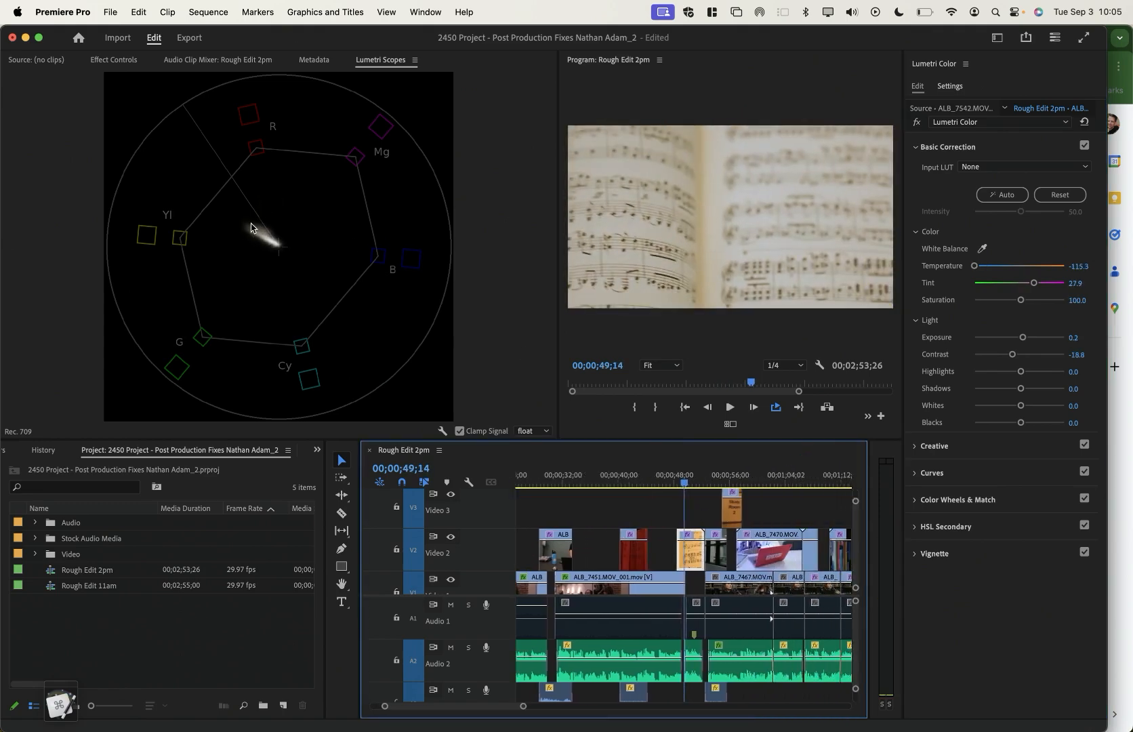
pyautogui.moveTo(724, 467); pyautogui.dragTo(710, 481)
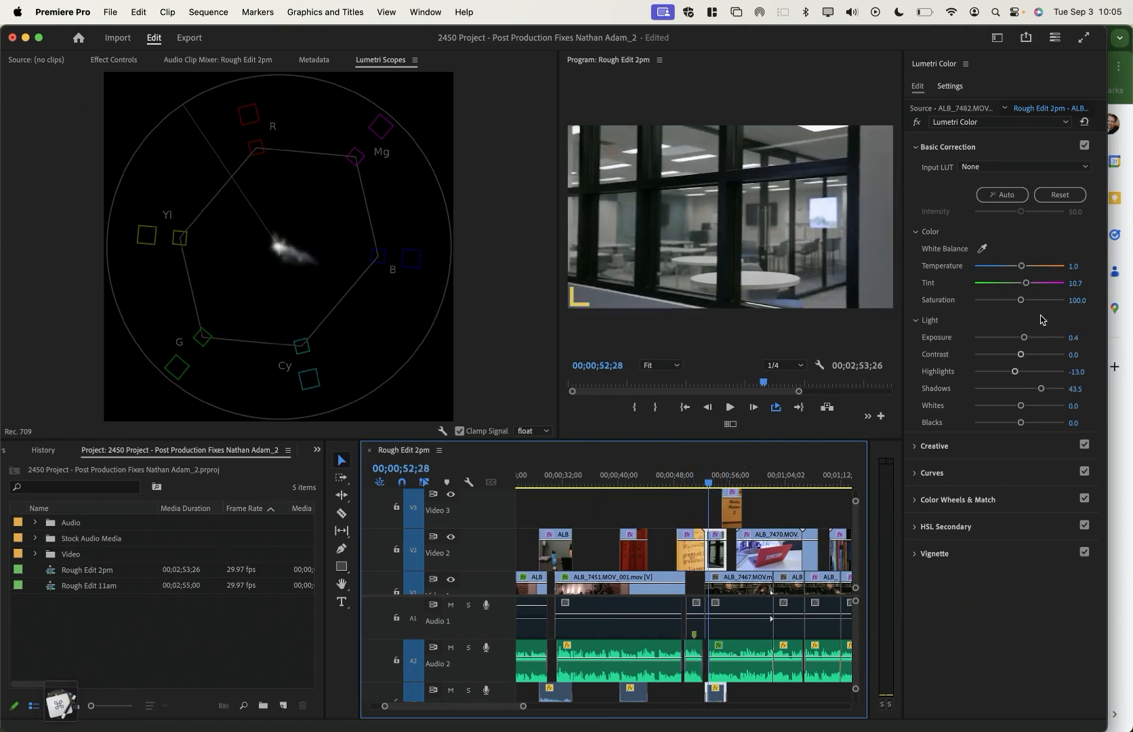
pyautogui.moveTo(1020, 300); pyautogui.dragTo(1040, 302)
# Lower the study room clip ALB_7534.MOV's Saturation to 82.6 in Basic Correction
pyautogui.moveTo(684, 484); pyautogui.dragTo(728, 483)
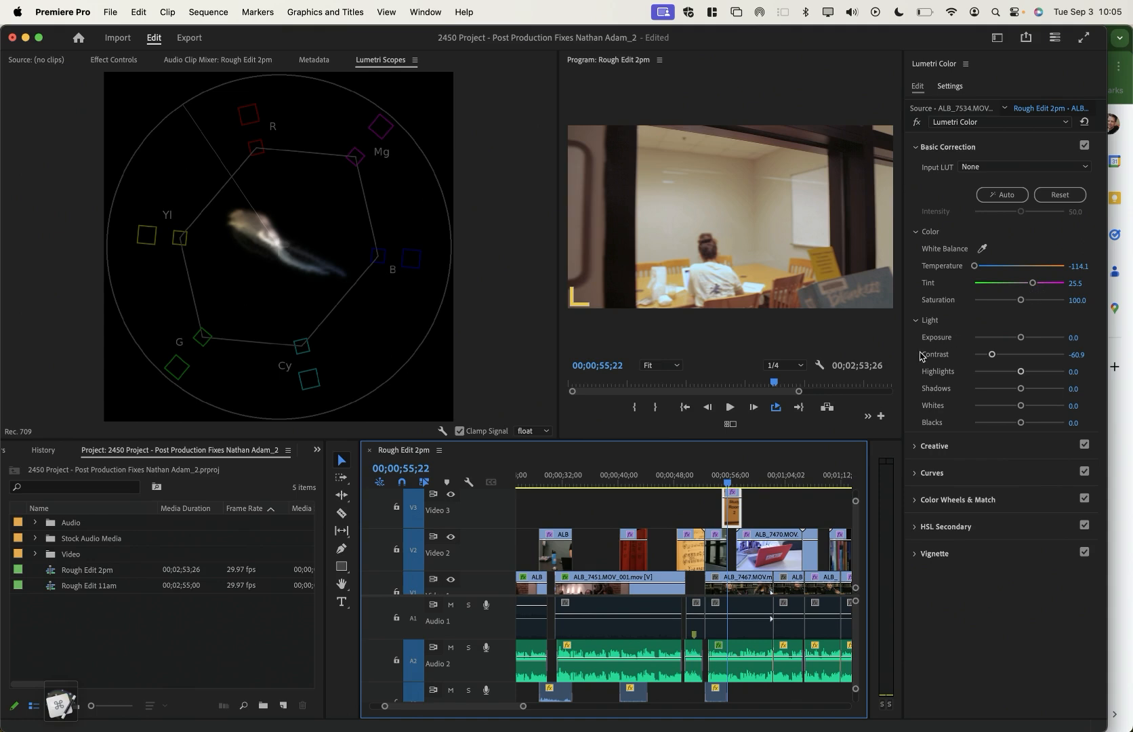
pyautogui.moveTo(1022, 304); pyautogui.dragTo(1010, 304)
# Bypass the Lumetri Color effect on clips ALB_7542.MOV, ALB_7482.MOV and ALB_7534.MOV
pyautogui.moveTo(723, 483); pyautogui.dragTo(694, 486)
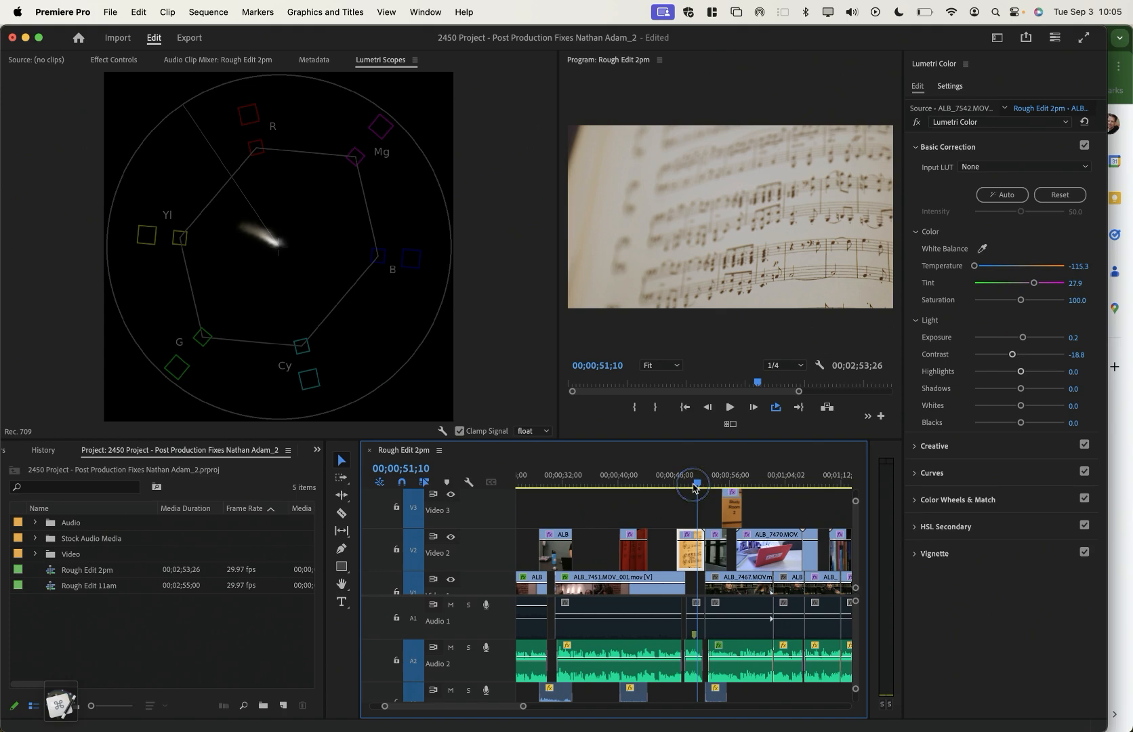
pyautogui.click(916, 122)
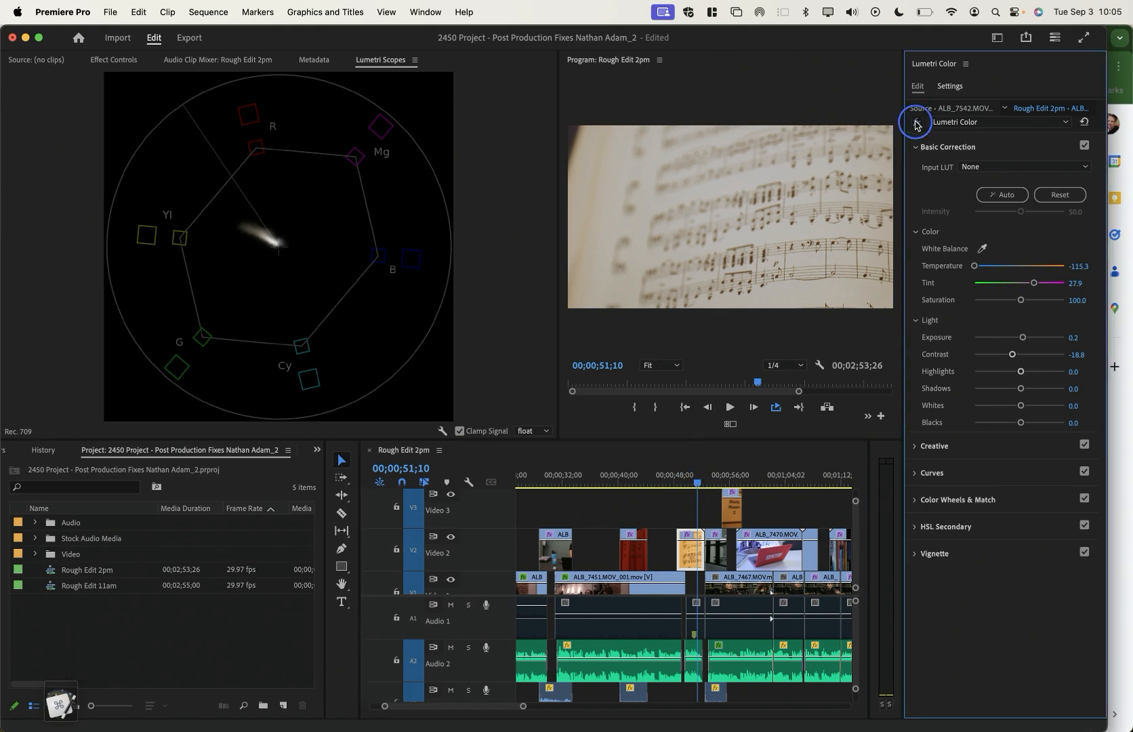
pyautogui.click(714, 567)
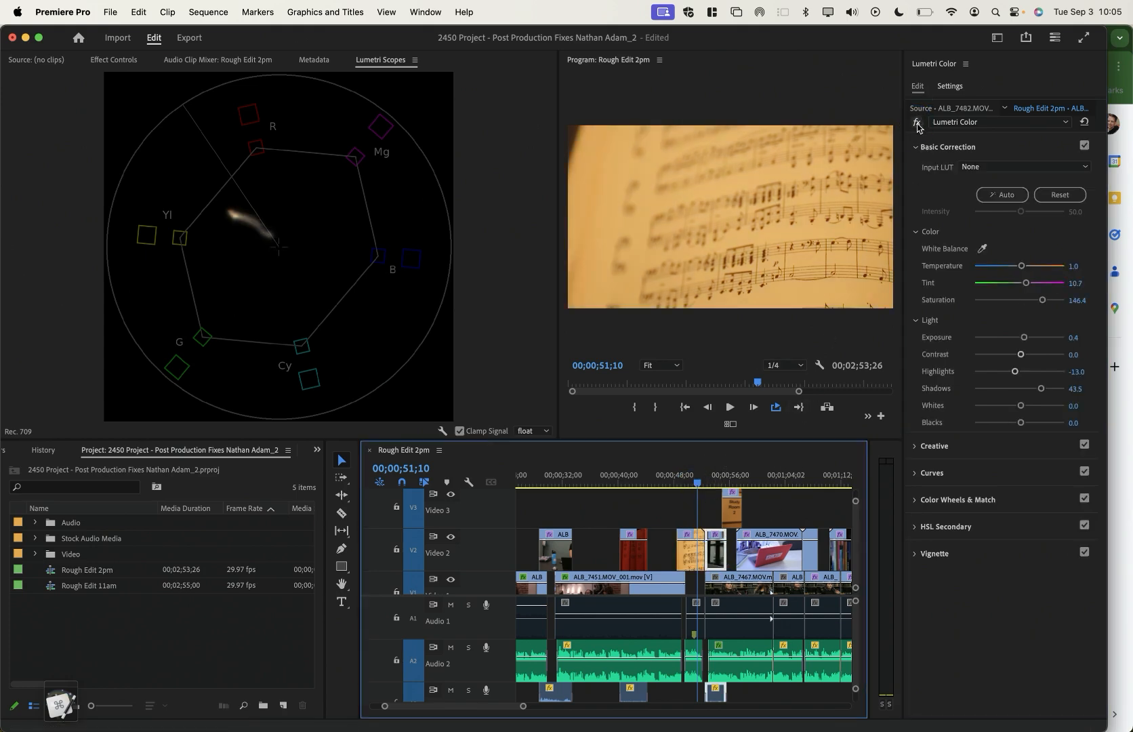
pyautogui.click(731, 482)
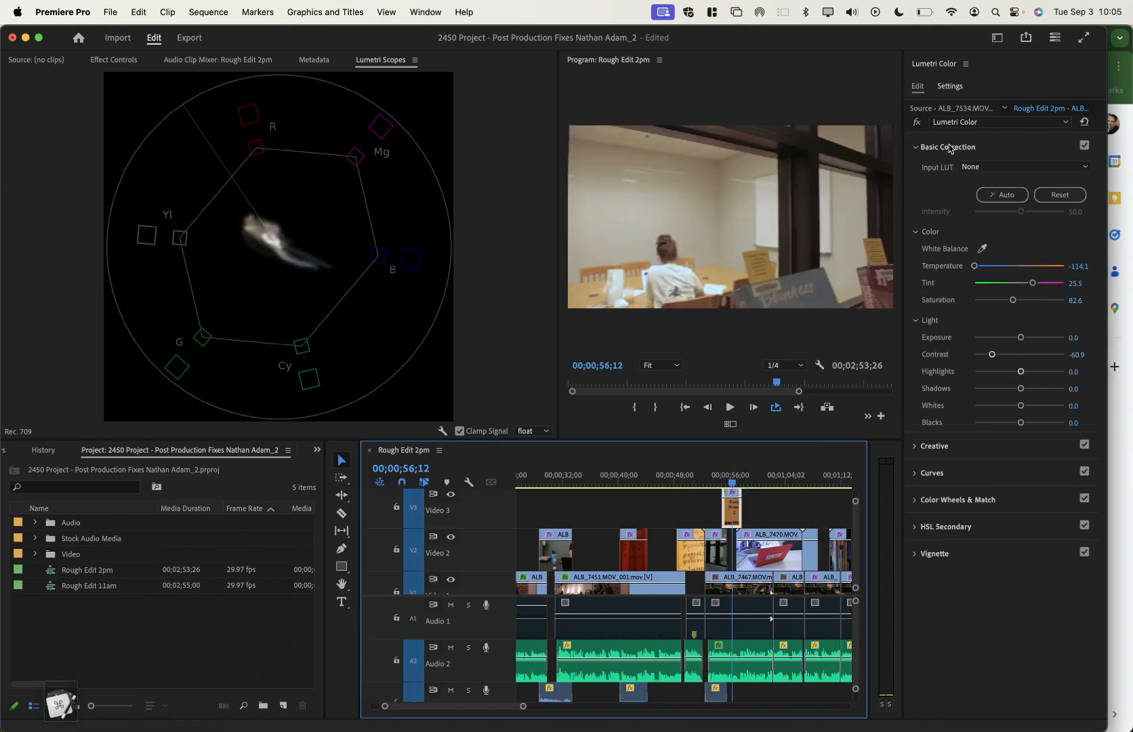
pyautogui.click(917, 124)
# Play the sequence from 00;00;47;06 through the three bypassed clips to review their uncorrected color
pyautogui.click(668, 476)
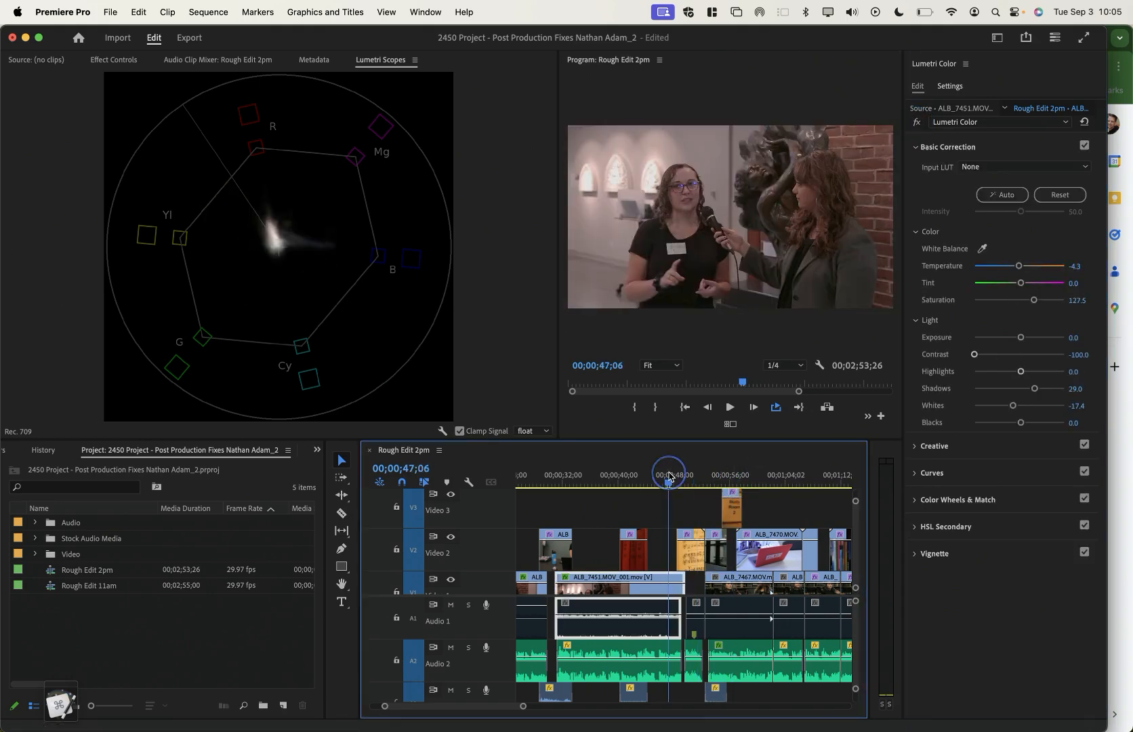
pyautogui.press('space')
pyautogui.press('space')
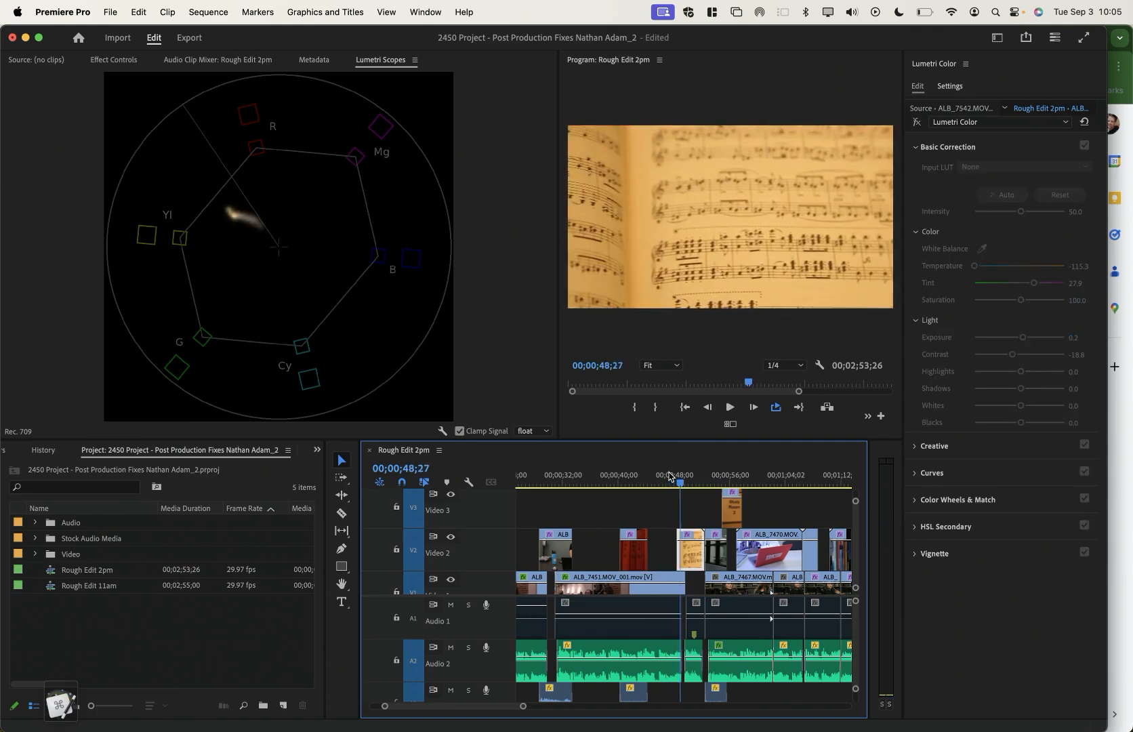
pyautogui.press('space')
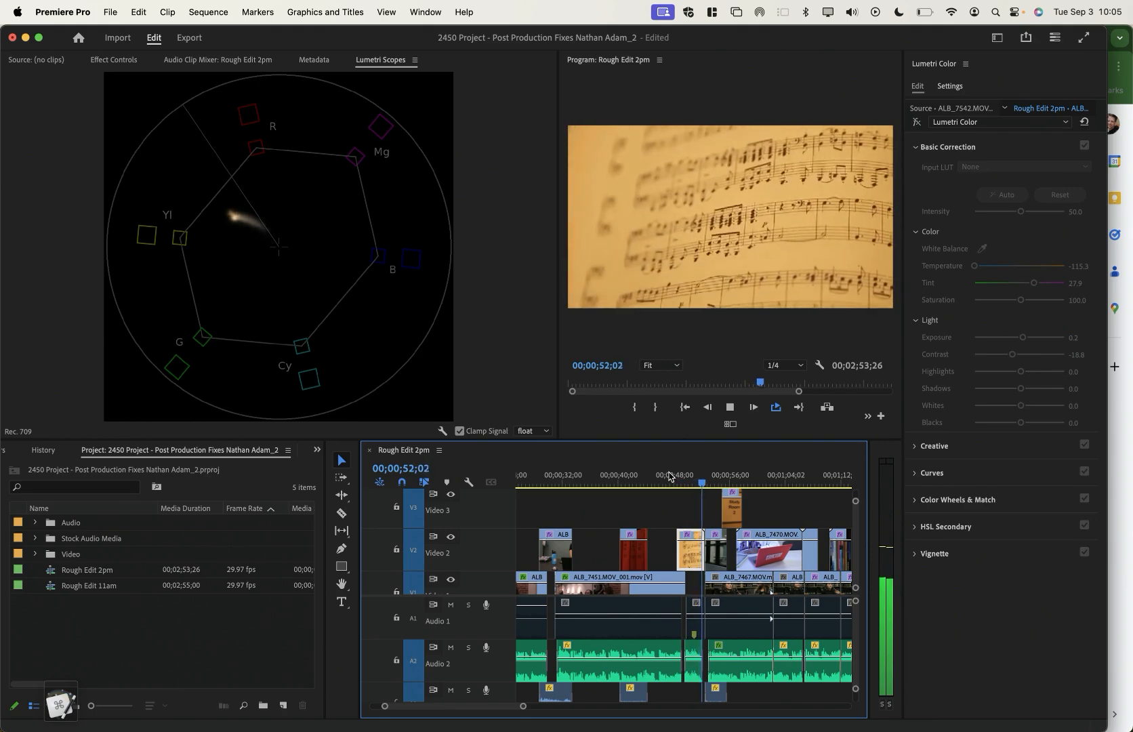
pyautogui.press('space')
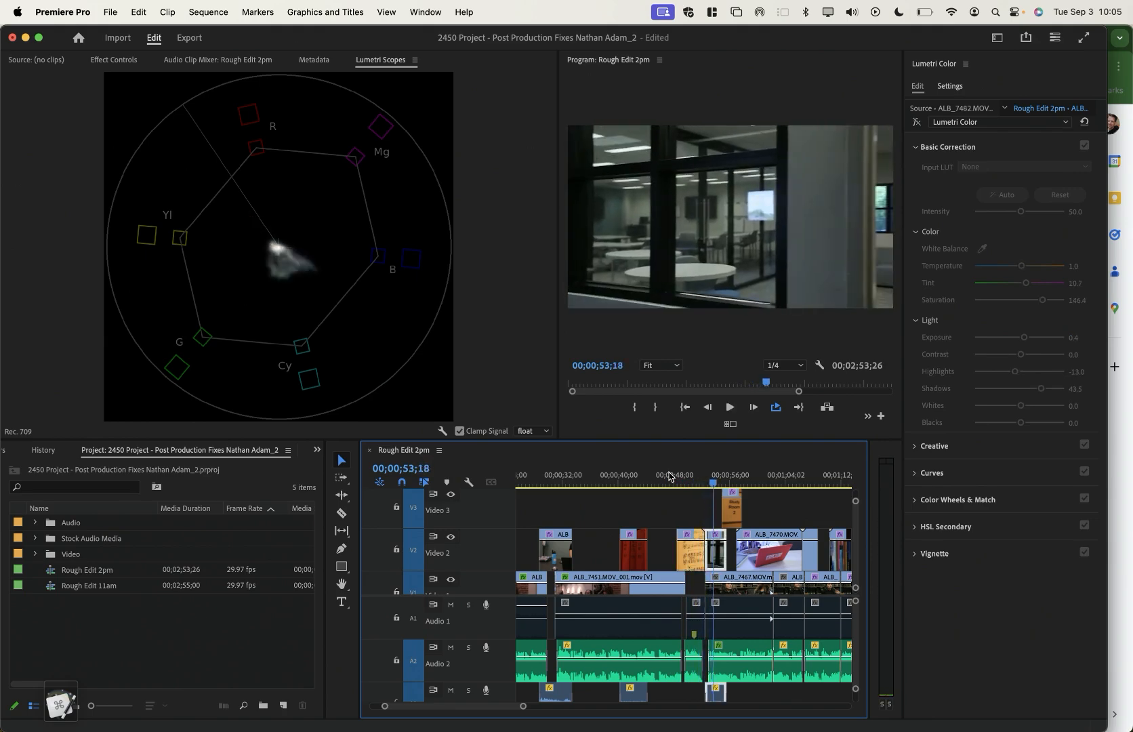
pyautogui.press('space')
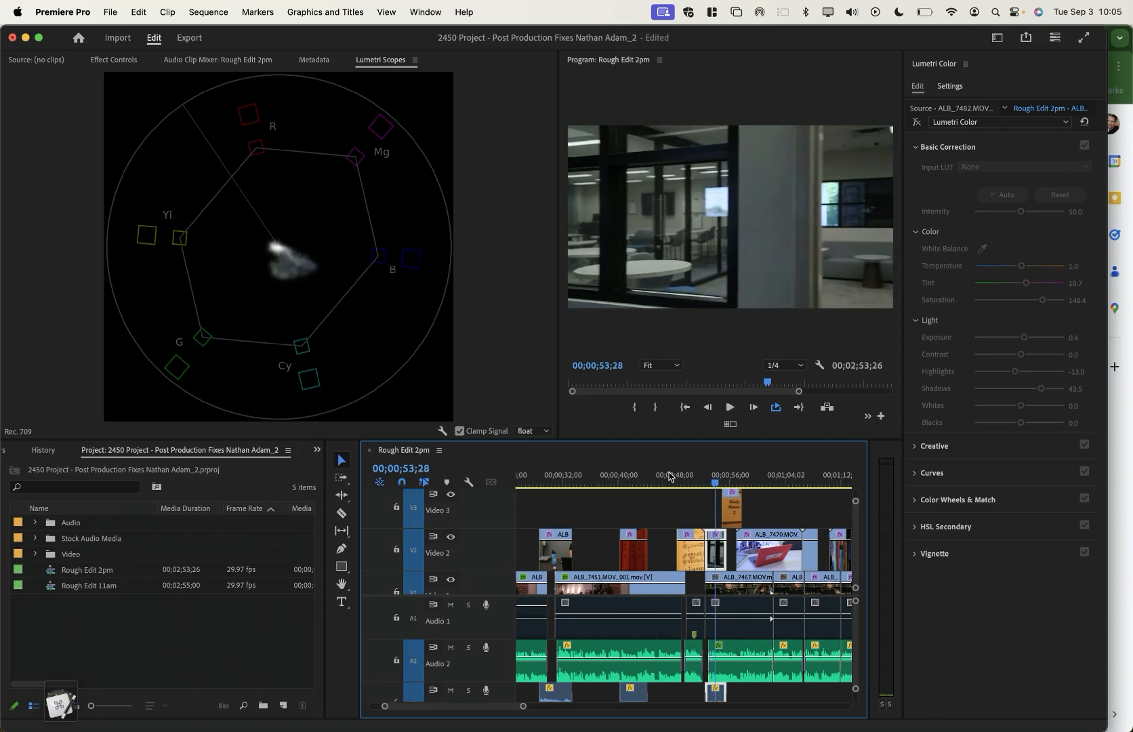
pyautogui.press('space')
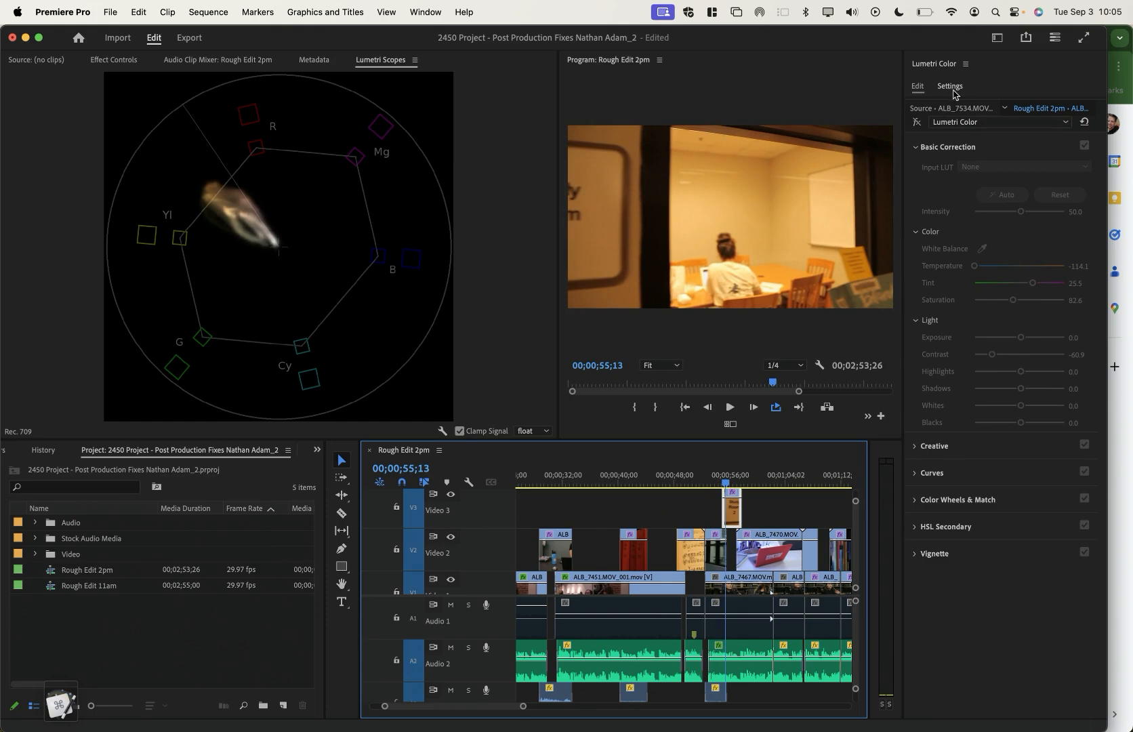
# Turn the Lumetri Color effect back on for clips ALB_7534.MOV, ALB_7482.MOV and ALB_7542.MOV
pyautogui.click(916, 122)
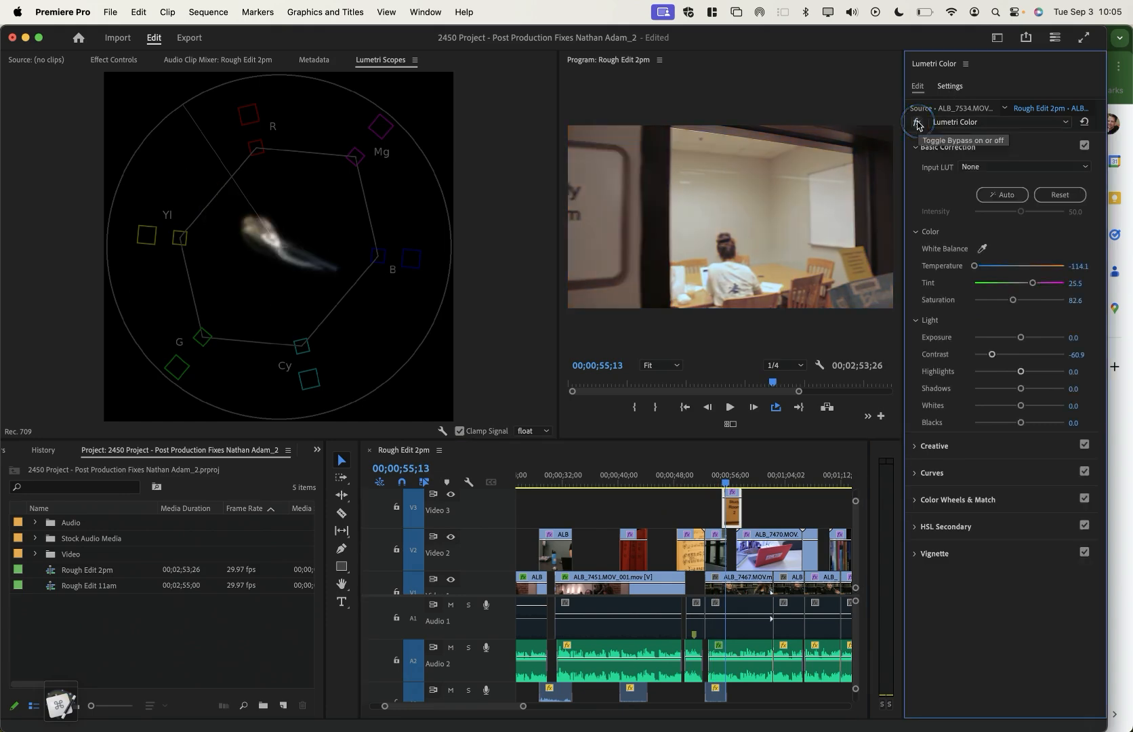
pyautogui.click(713, 483)
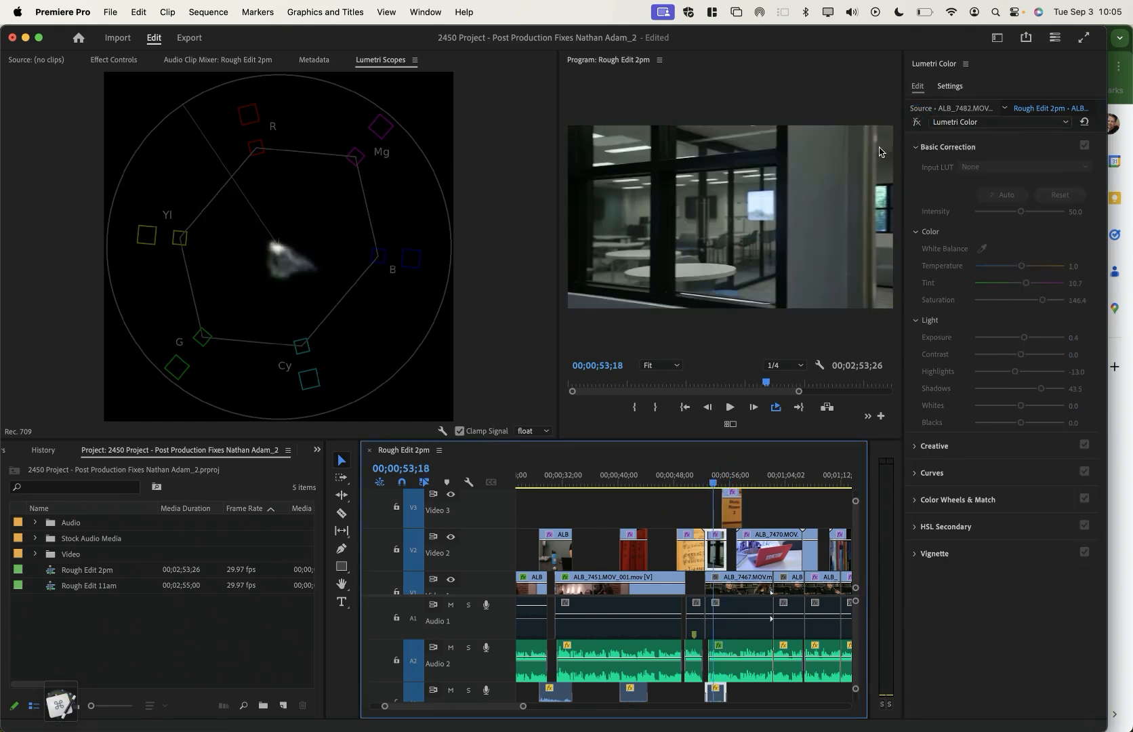
pyautogui.click(692, 478)
pyautogui.click(916, 122)
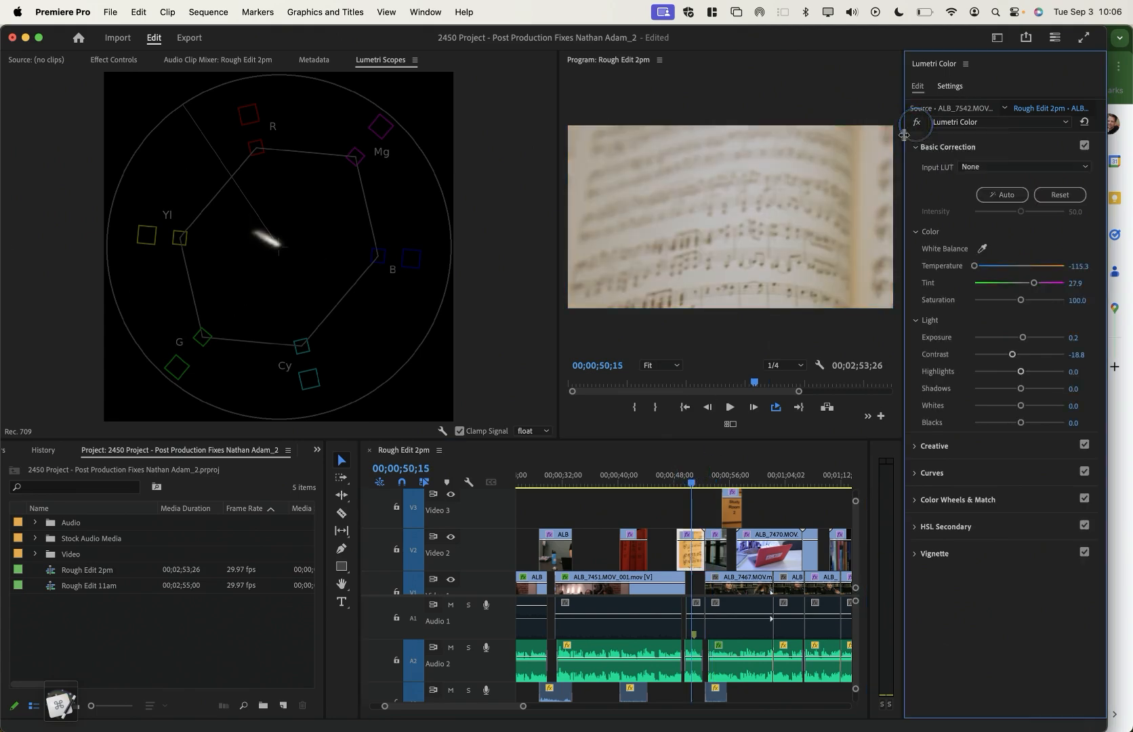
# Lower the red laptop clip ALB_7470.MOV's Saturation to 91.3 in Basic Correction
pyautogui.click(766, 481)
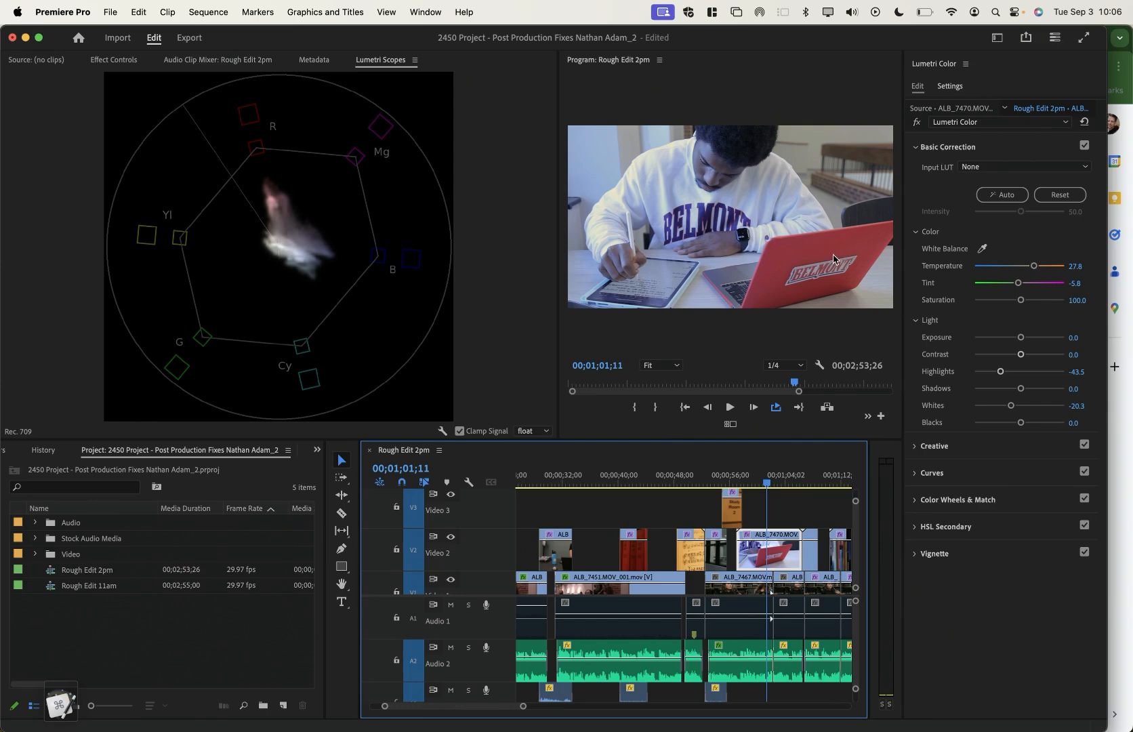
pyautogui.moveTo(1021, 303); pyautogui.dragTo(1015, 299)
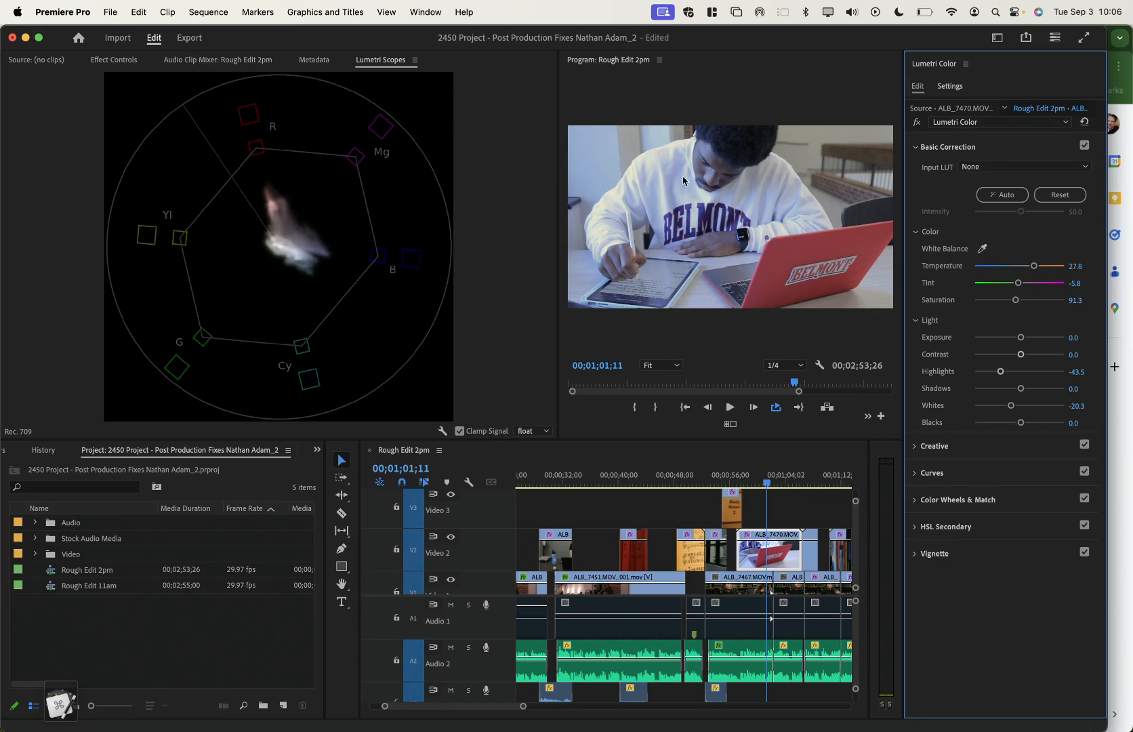
pyautogui.press('super+Tab')
pyautogui.click(544, 447)
pyautogui.click(541, 483)
pyautogui.press('super+Tab')
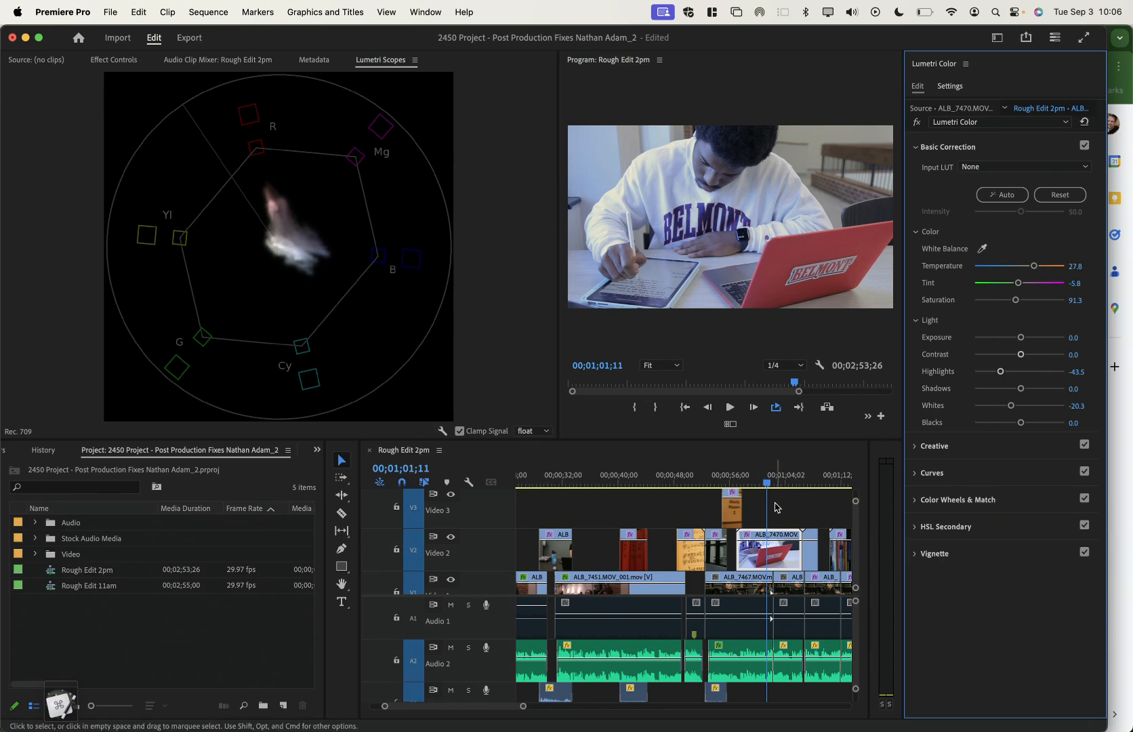
# Try to reduce the blue saturation of the computer monitor clip ALB_7536.MOV with a three-point dip in the Hue vs Sat curve
pyautogui.hscroll(5, 674, 481)
pyautogui.click(674, 481)
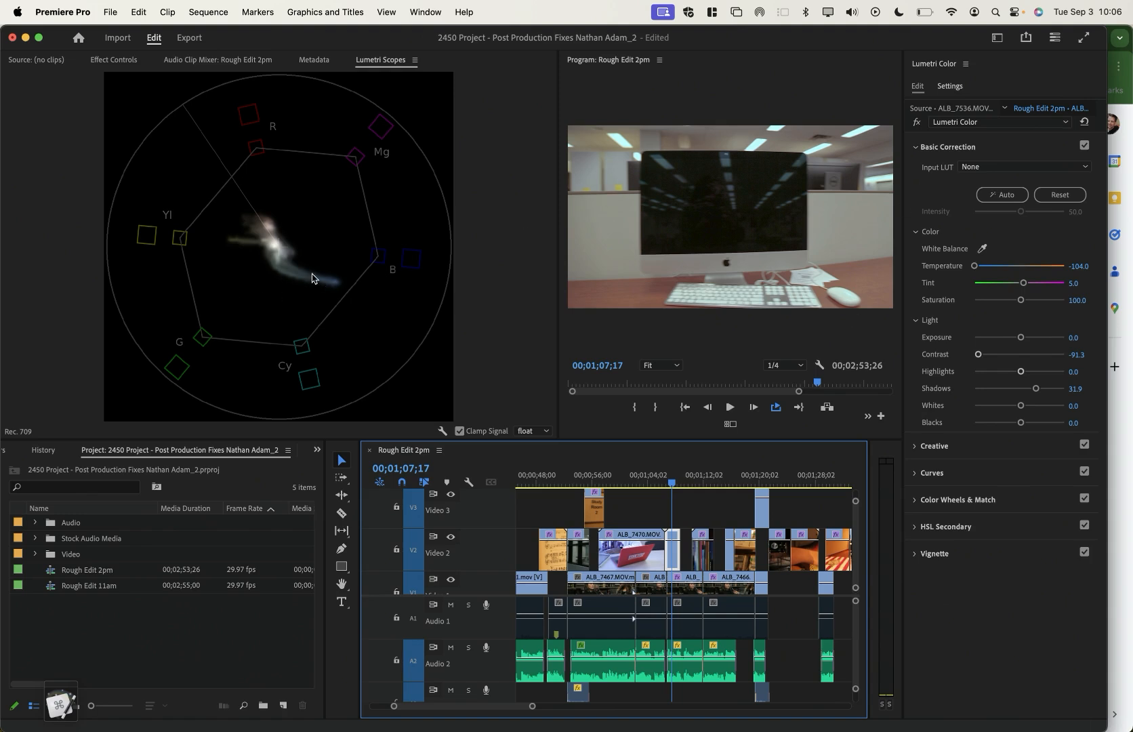
pyautogui.click(921, 473)
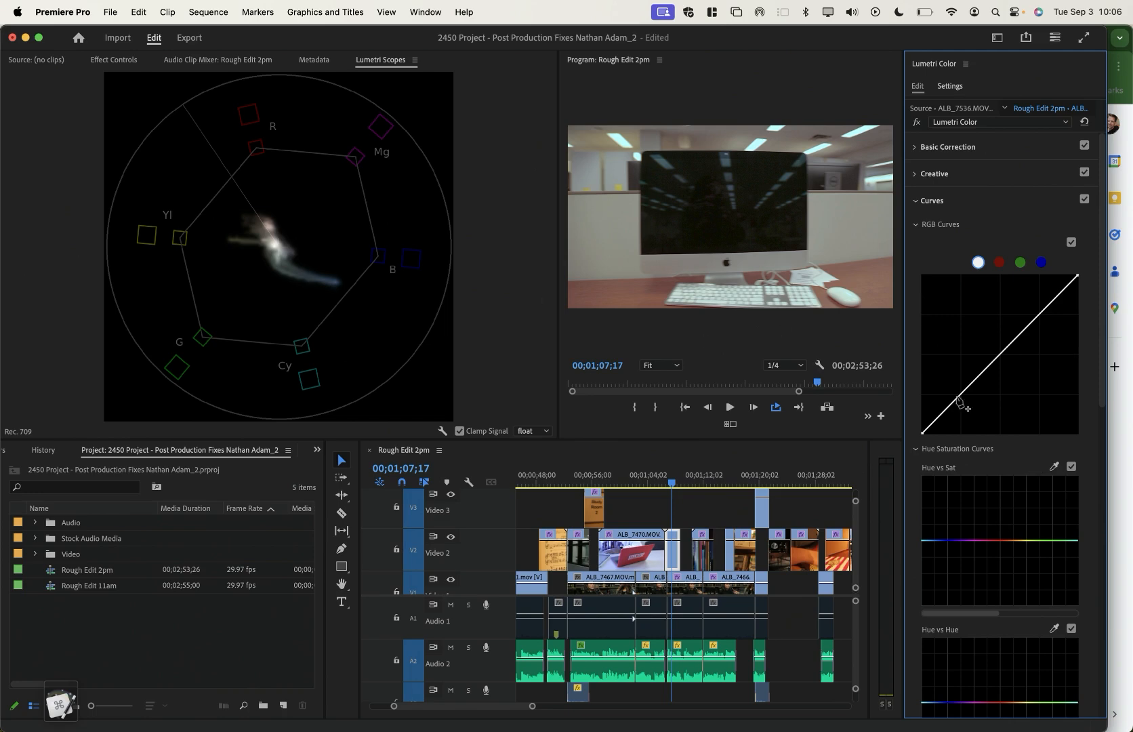
pyautogui.click(946, 541)
pyautogui.click(958, 541)
pyautogui.click(935, 541)
pyautogui.moveTo(948, 541); pyautogui.dragTo(947, 562)
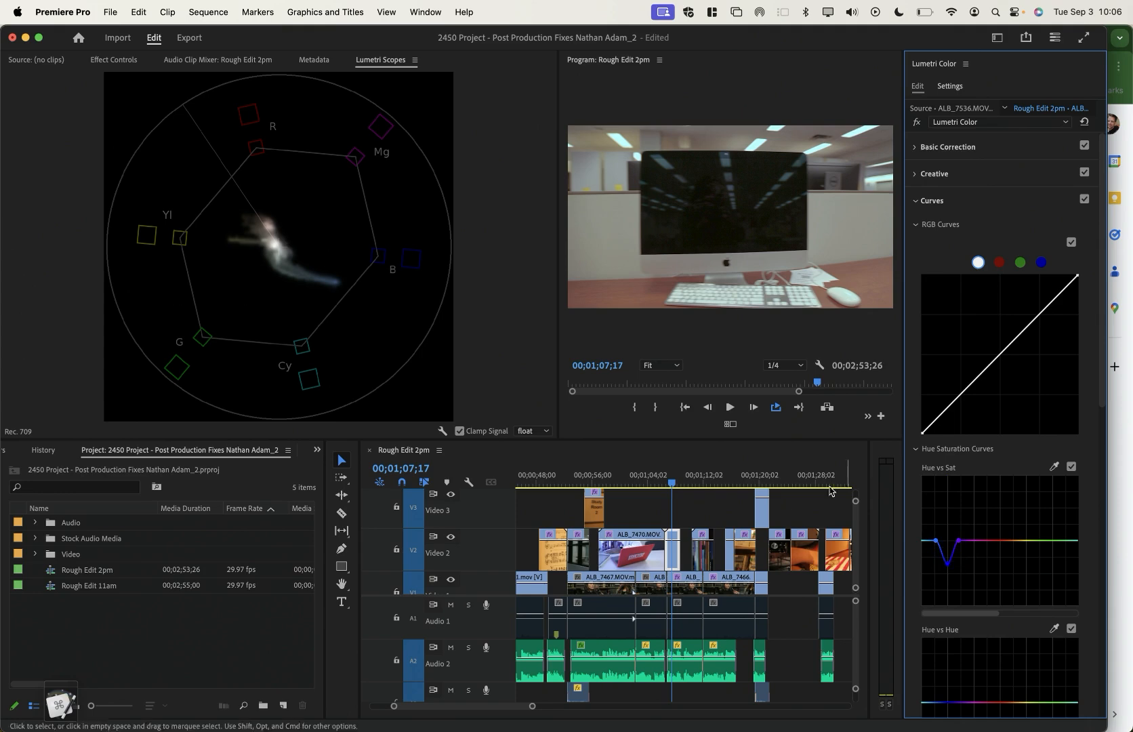
pyautogui.moveTo(670, 483); pyautogui.dragTo(668, 485)
pyautogui.press('super+z')
# Raise the library interview clip ALB_7466.MOV's Saturation to 129.0 in Basic Correction at about 00;01;09;16
pyautogui.click(686, 483)
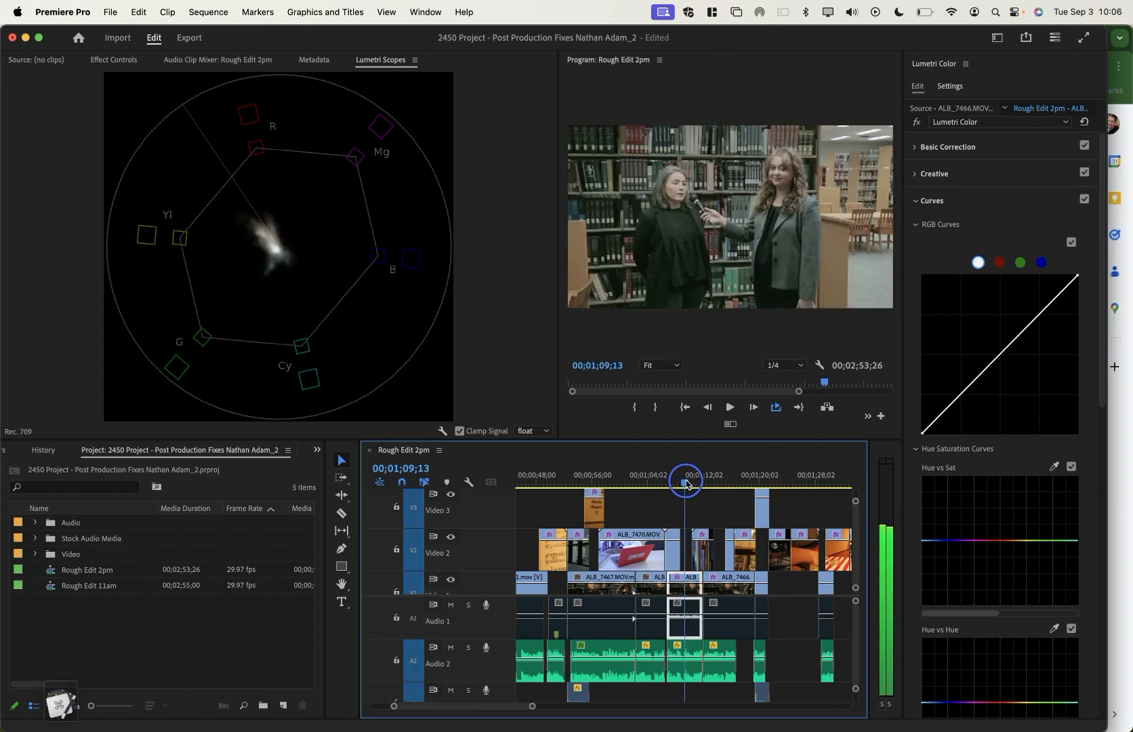
pyautogui.click(915, 225)
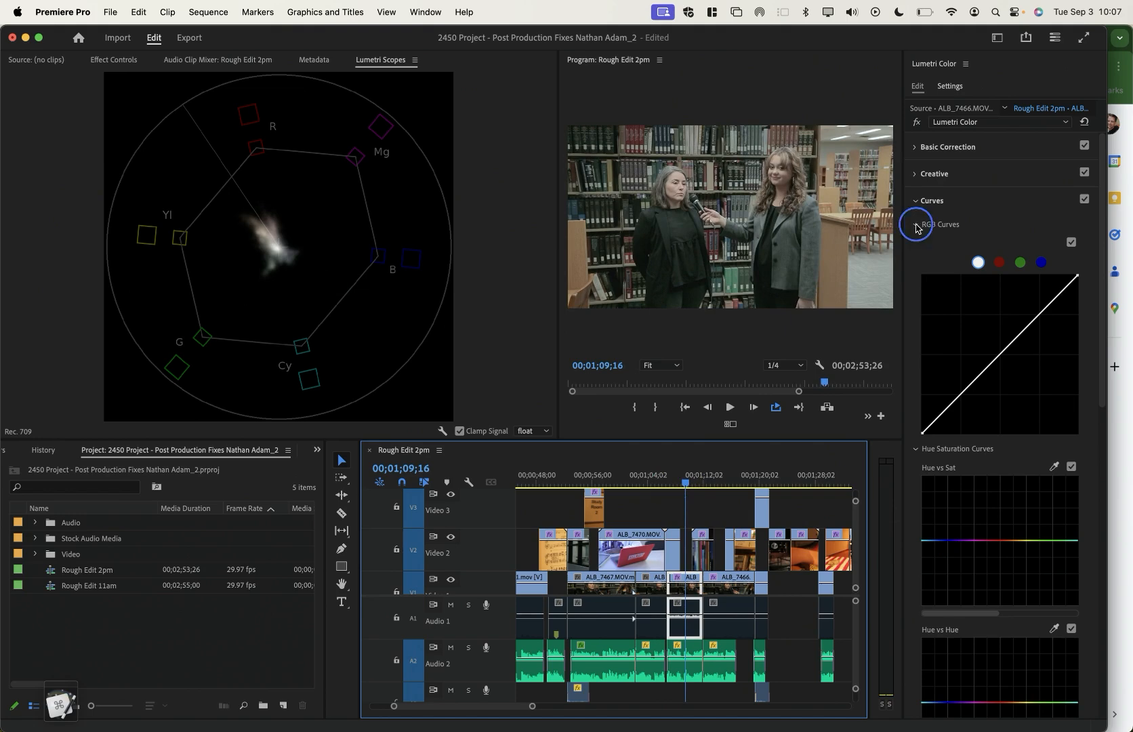
pyautogui.click(915, 201)
pyautogui.click(916, 147)
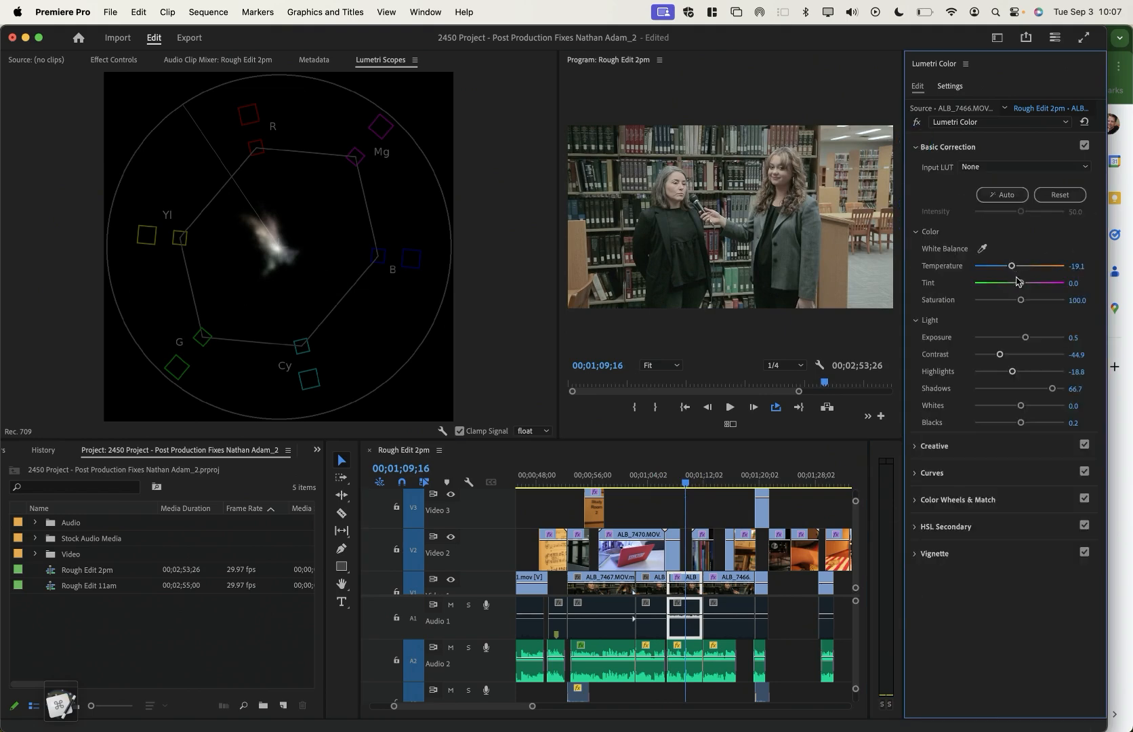
pyautogui.moveTo(1021, 303); pyautogui.dragTo(1032, 300)
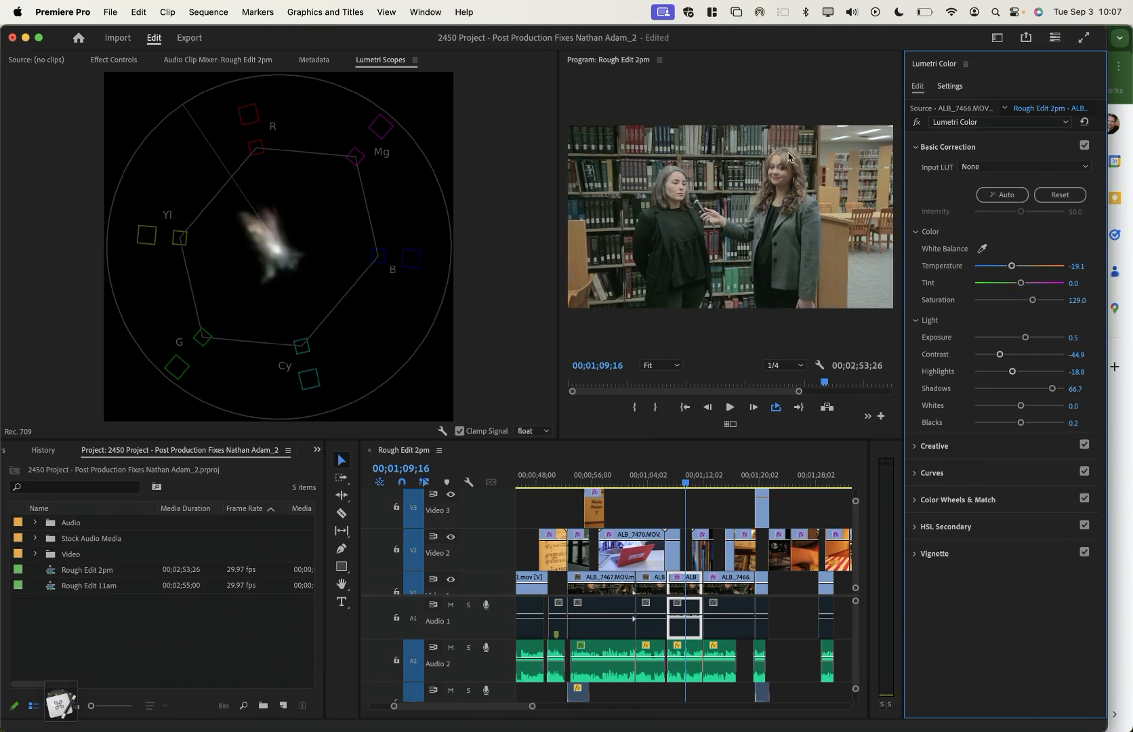
# Compare the two ALB_7466.MOV library interview clips and set the second one's Saturation to 129
pyautogui.click(700, 480)
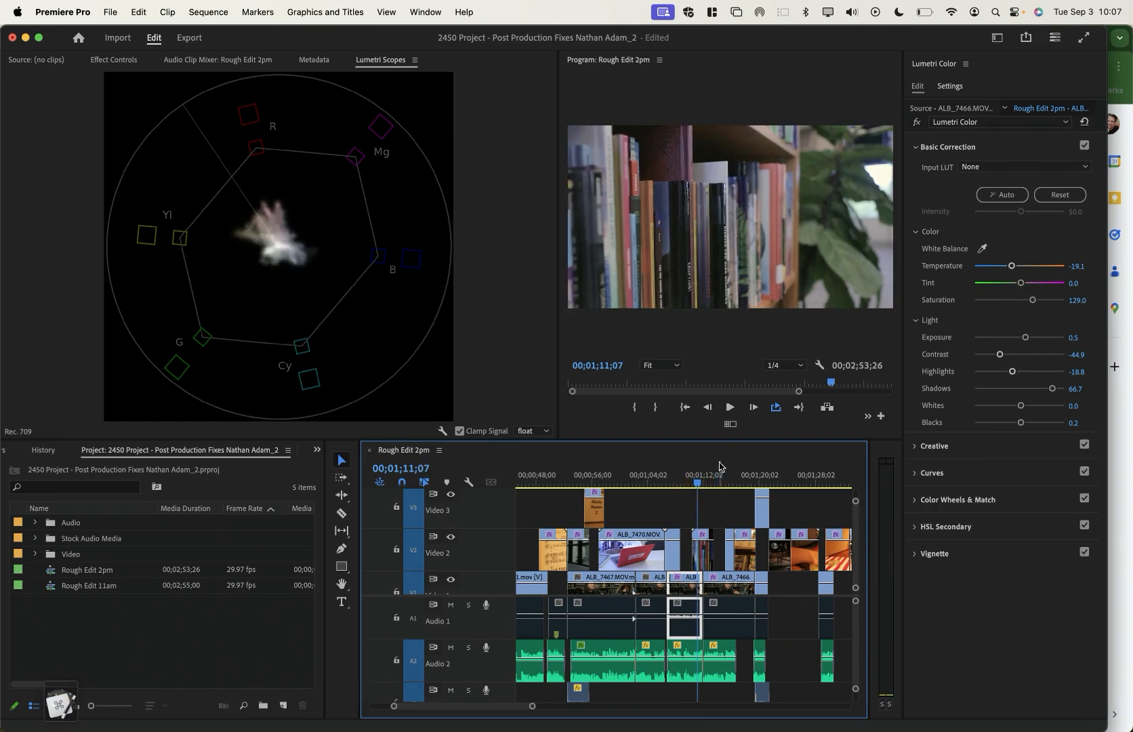
pyautogui.click(711, 476)
pyautogui.moveTo(711, 476); pyautogui.dragTo(716, 476)
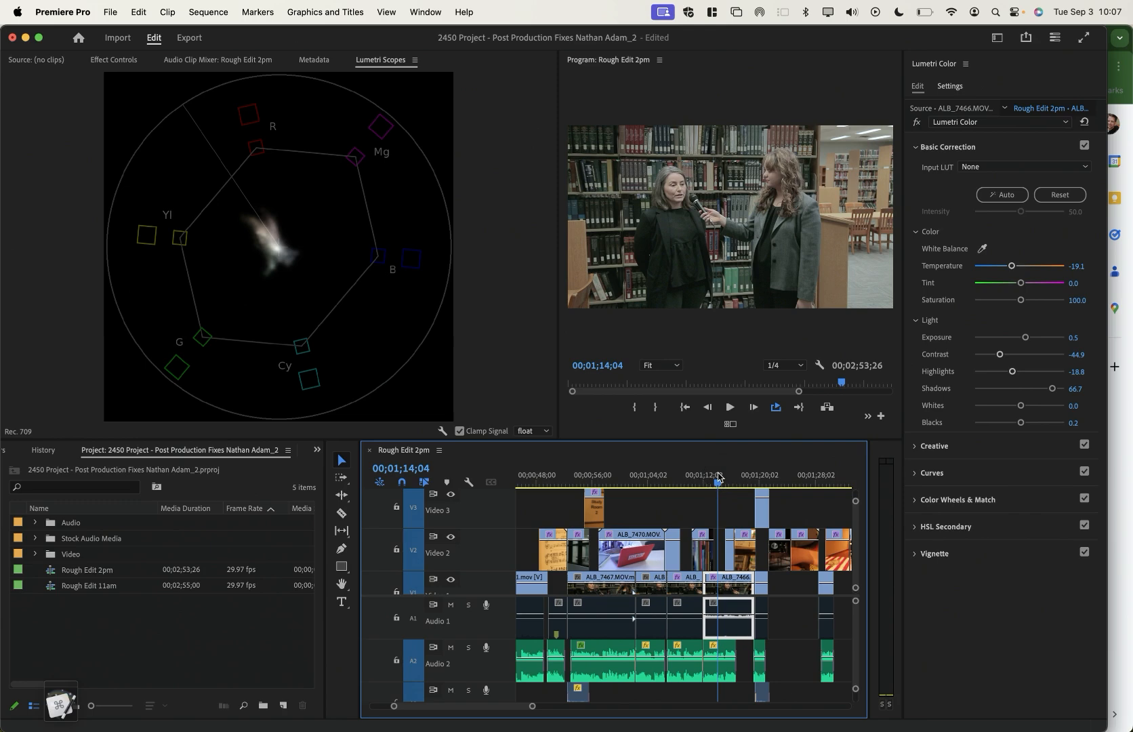
pyautogui.click(685, 477)
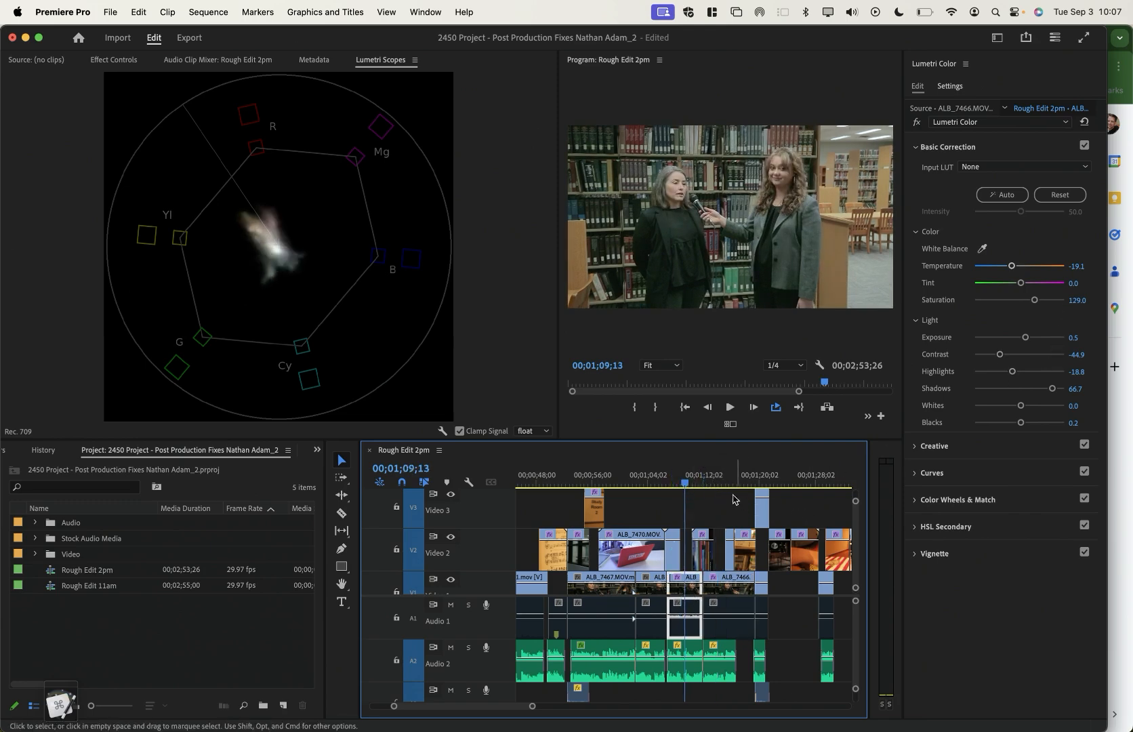
pyautogui.click(716, 477)
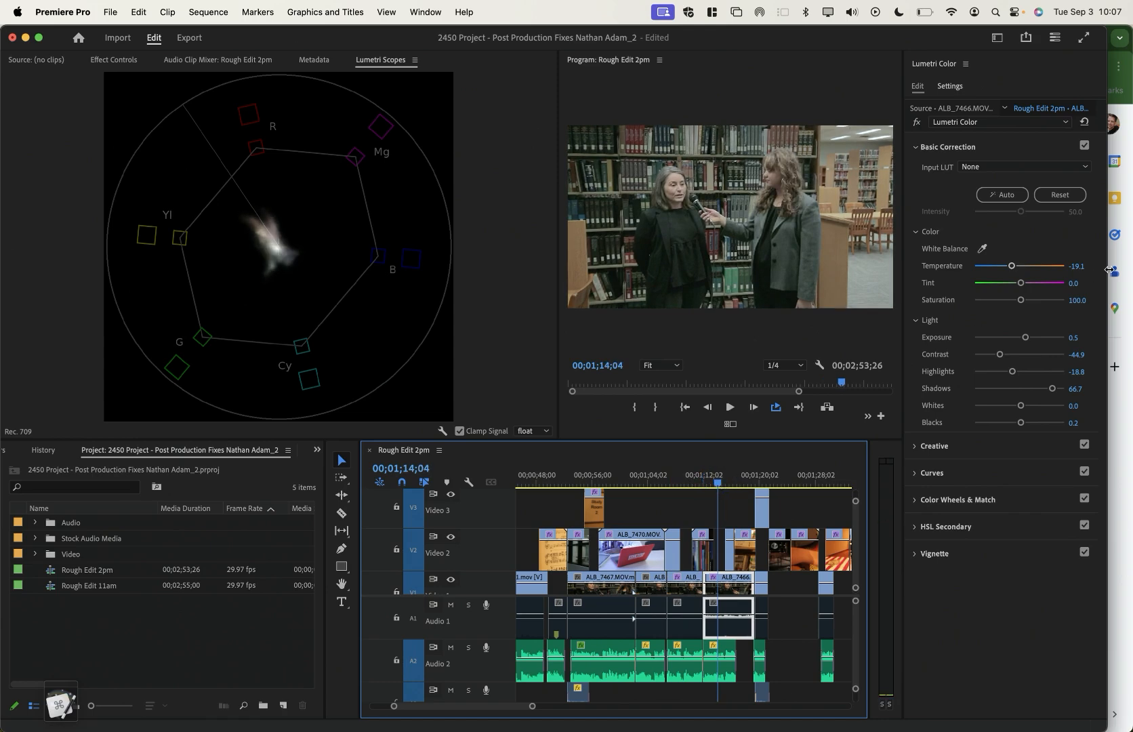
pyautogui.click(1076, 300)
pyautogui.write('129')
pyautogui.press('Return')
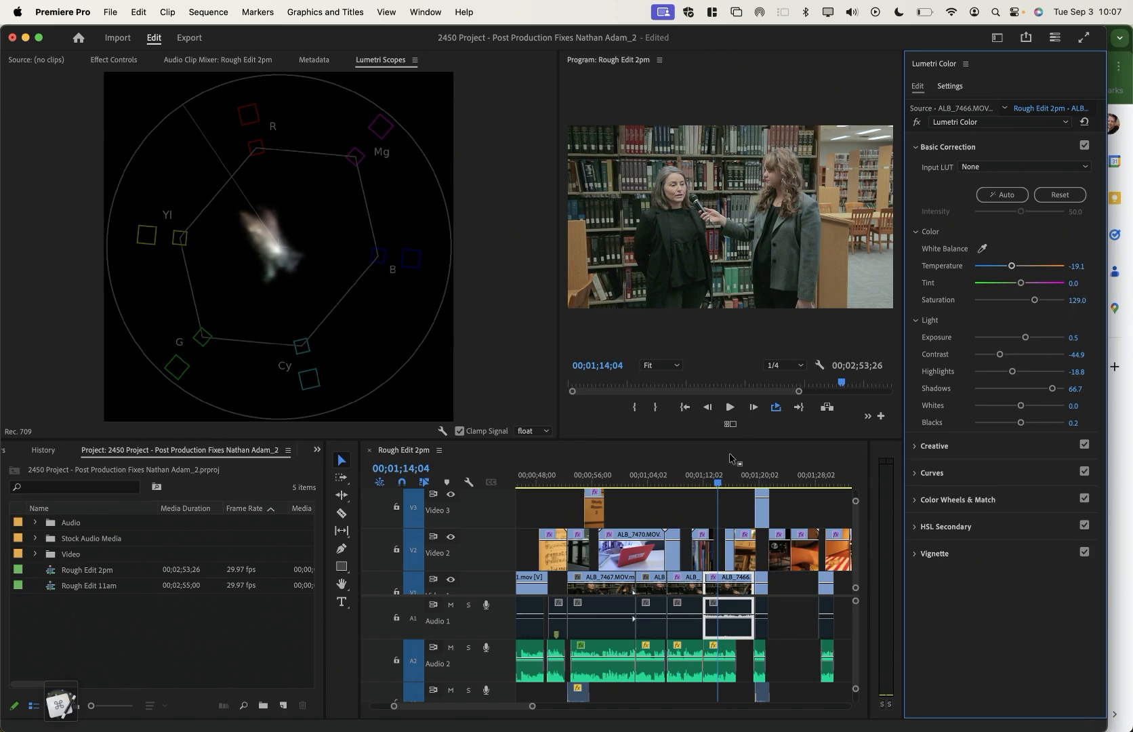
# Lower the Saturation of the book spines clip ALB_7541.MOV at 00;01;15;14 to 73.9
pyautogui.click(728, 482)
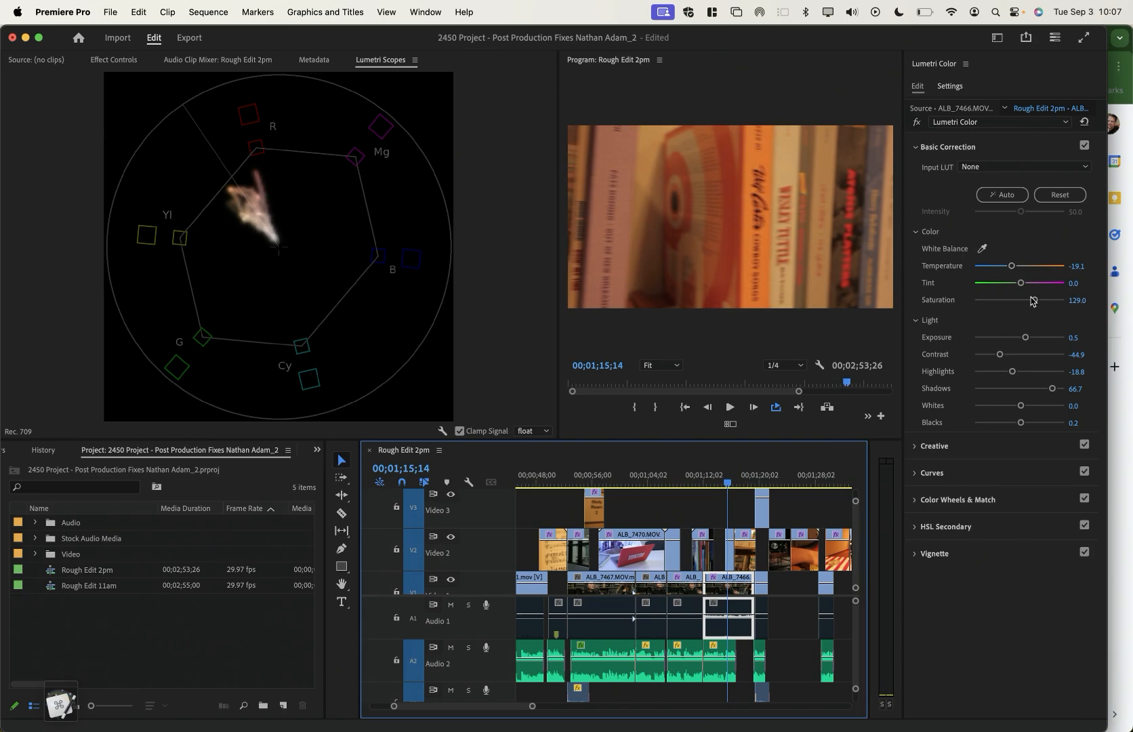
pyautogui.click(730, 554)
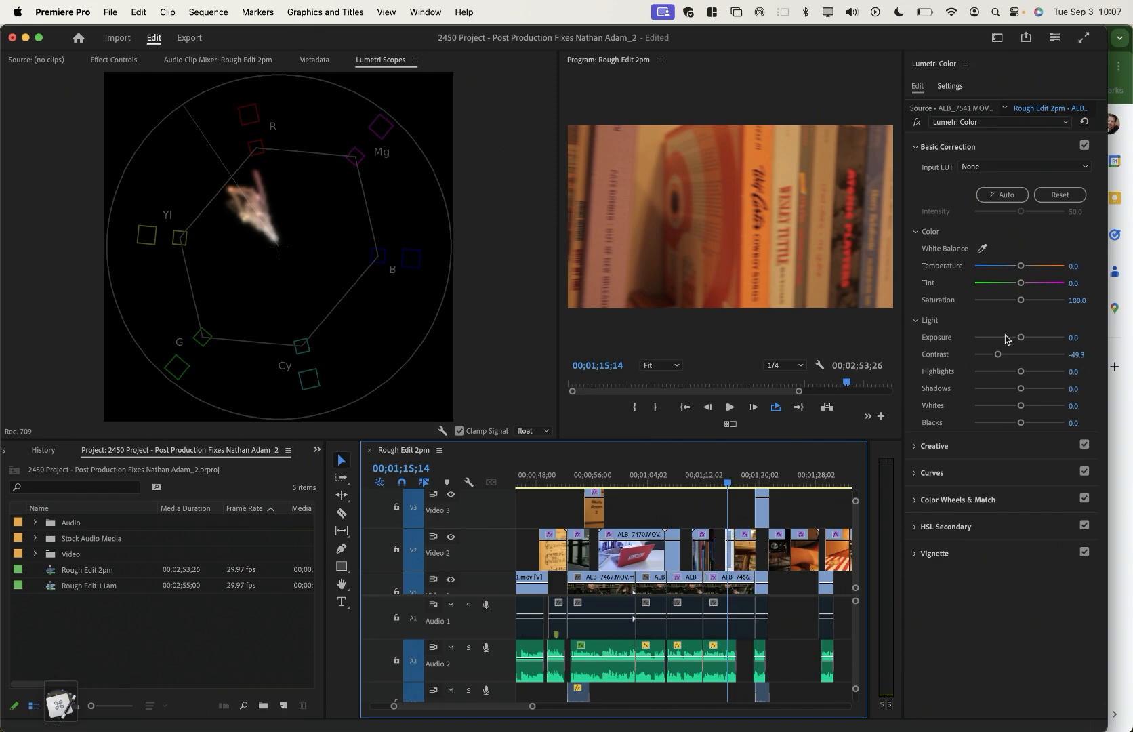
pyautogui.moveTo(1022, 300); pyautogui.dragTo(1006, 304)
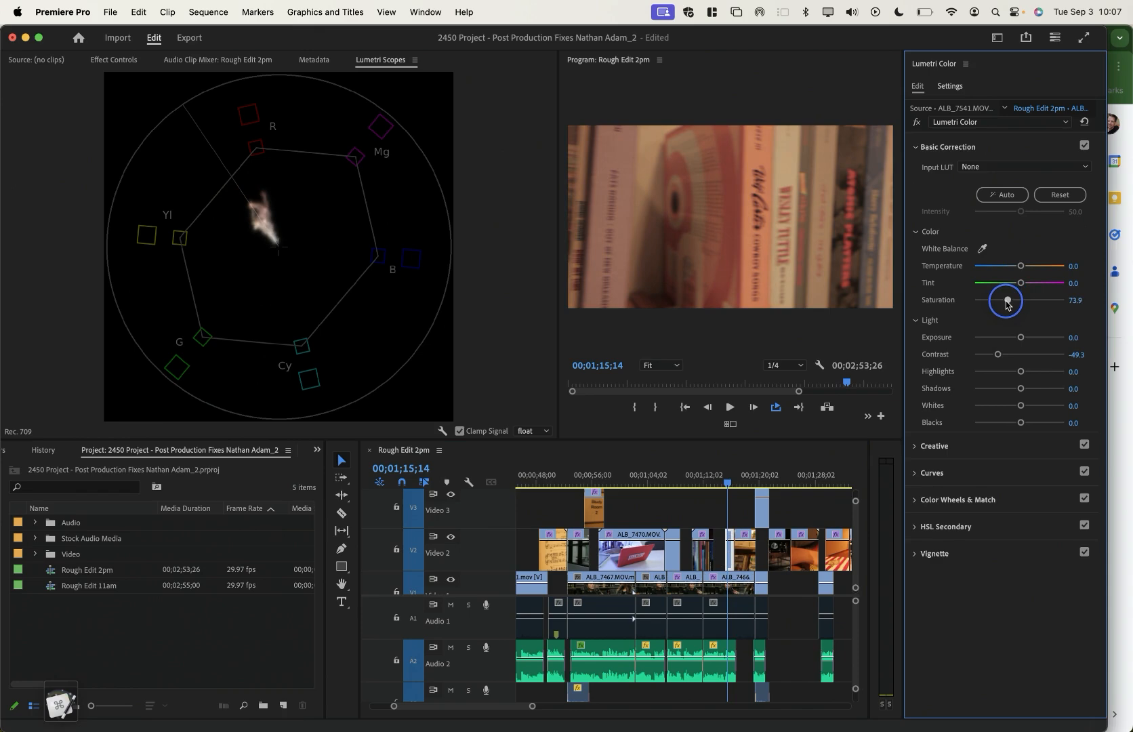
# Check the color of the DVD shelf clip ALB_7538.MOV at 00;01;16;26 and save the project
pyautogui.click(726, 485)
pyautogui.moveTo(725, 484); pyautogui.dragTo(735, 485)
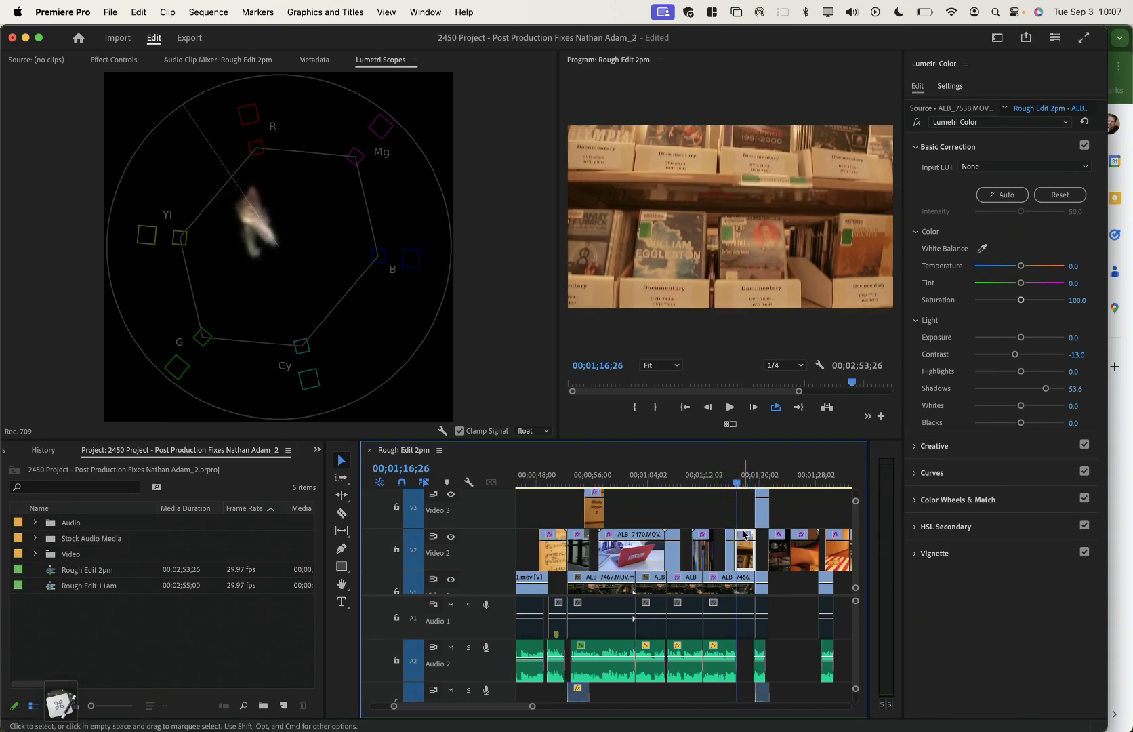
pyautogui.press('super+s')
# Review the corrected opening clips from the sequence start up to the interview at 00;00;20;15 and save the project
pyautogui.moveTo(714, 483); pyautogui.dragTo(501, 496)
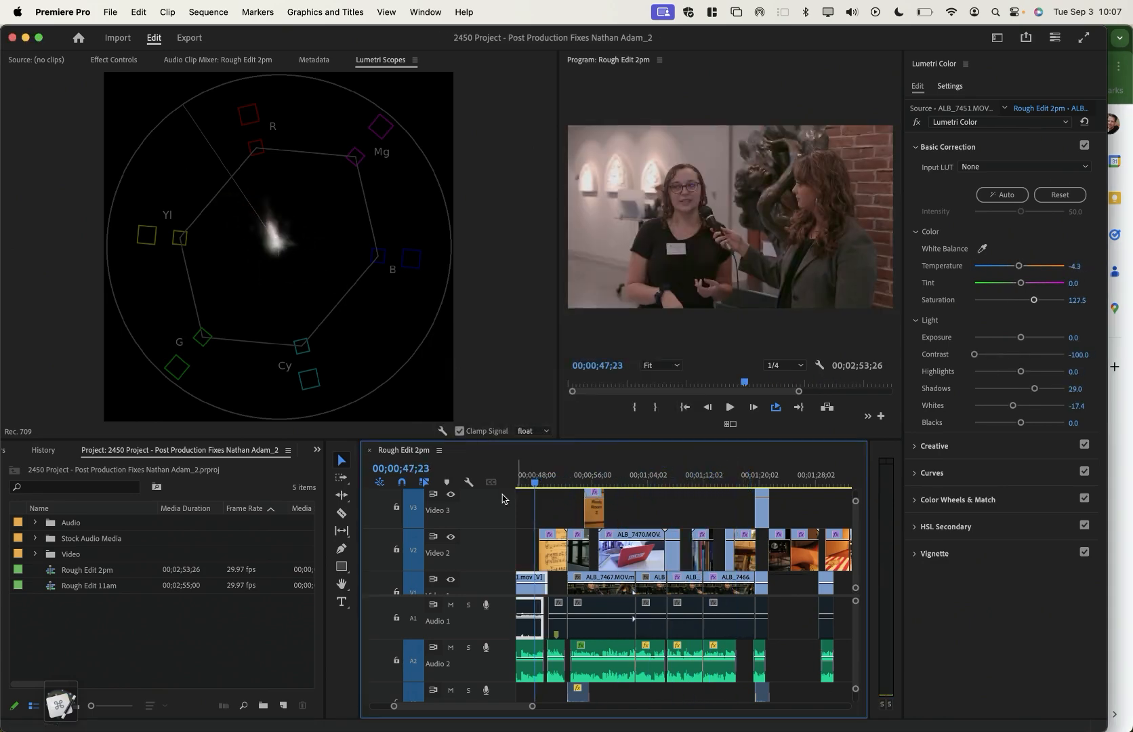
pyautogui.press('Home')
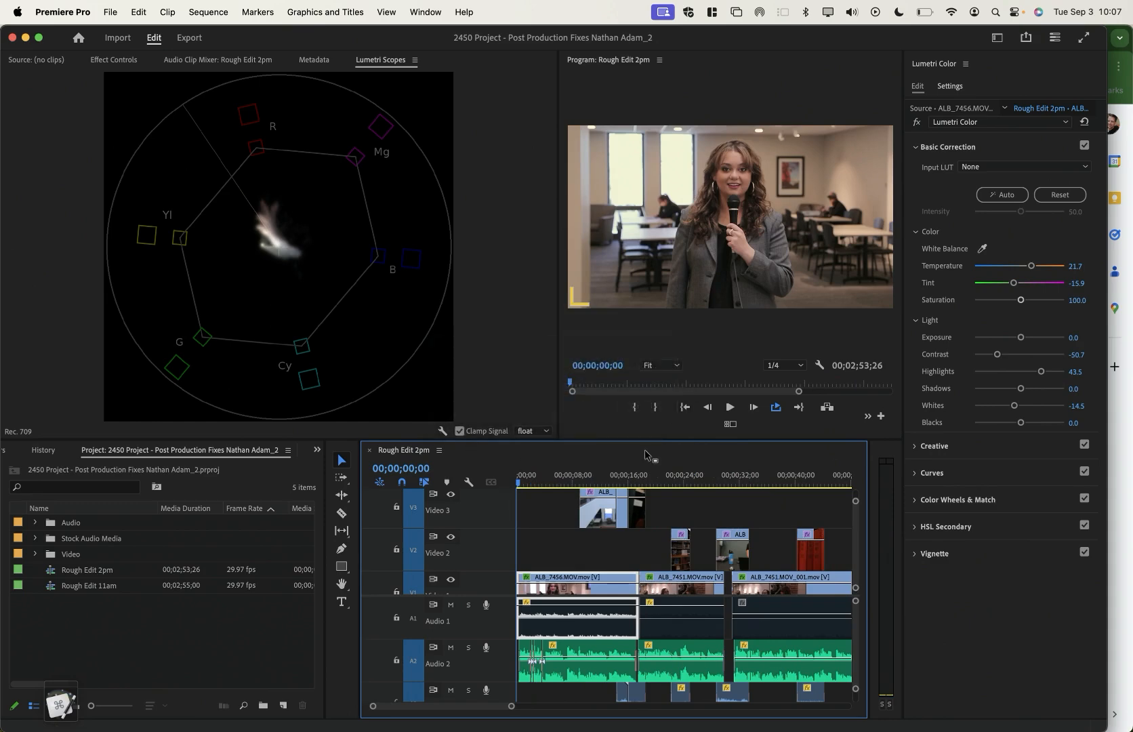
pyautogui.moveTo(552, 482)
pyautogui.mouseDown()
pyautogui.moveTo(670, 480)
pyautogui.moveTo(562, 479)
pyautogui.moveTo(554, 497)
pyautogui.mouseUp()
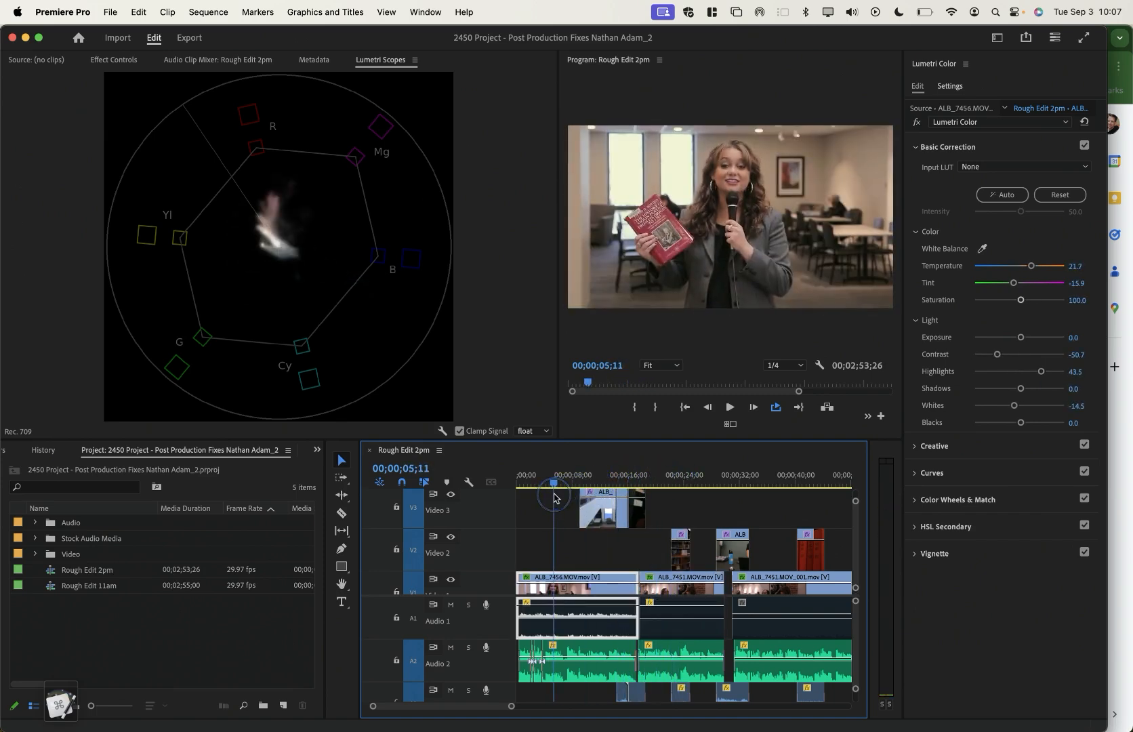
pyautogui.click(660, 482)
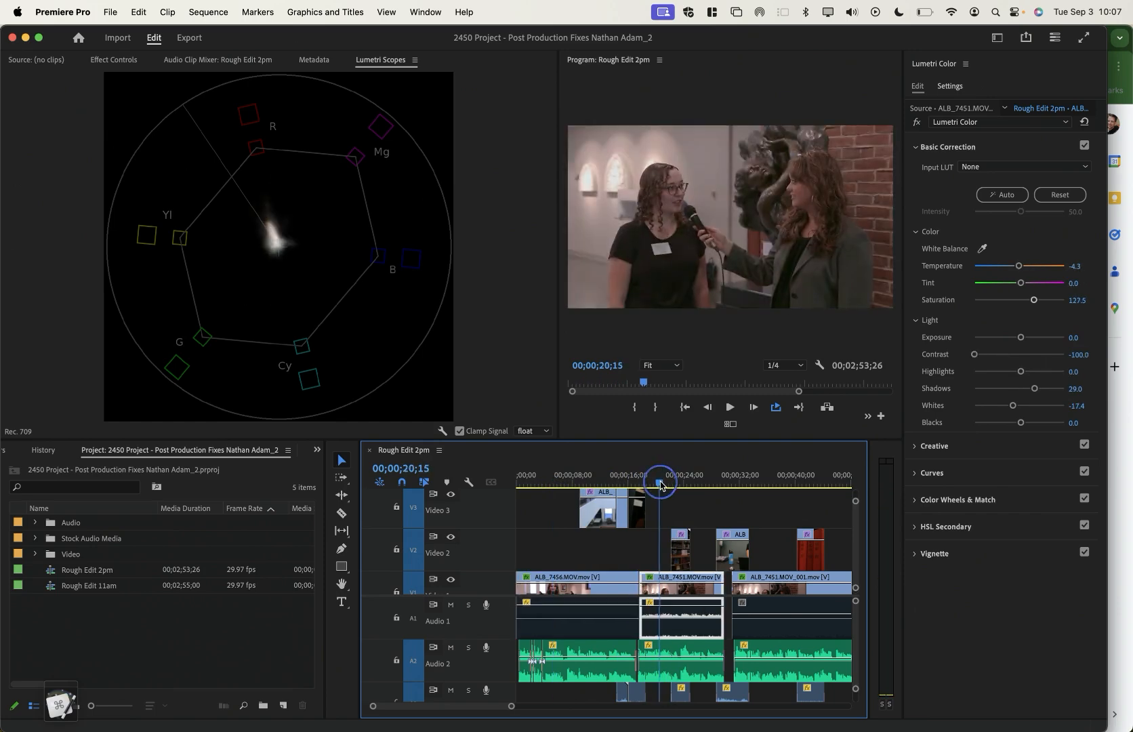
pyautogui.press('super+s')
# Switch to the 2450 Video Production Projects sheet in Chrome and read the Step 5: Stabilizing Footage instructions
pyautogui.press('super+Tab')
pyautogui.click(180, 326)
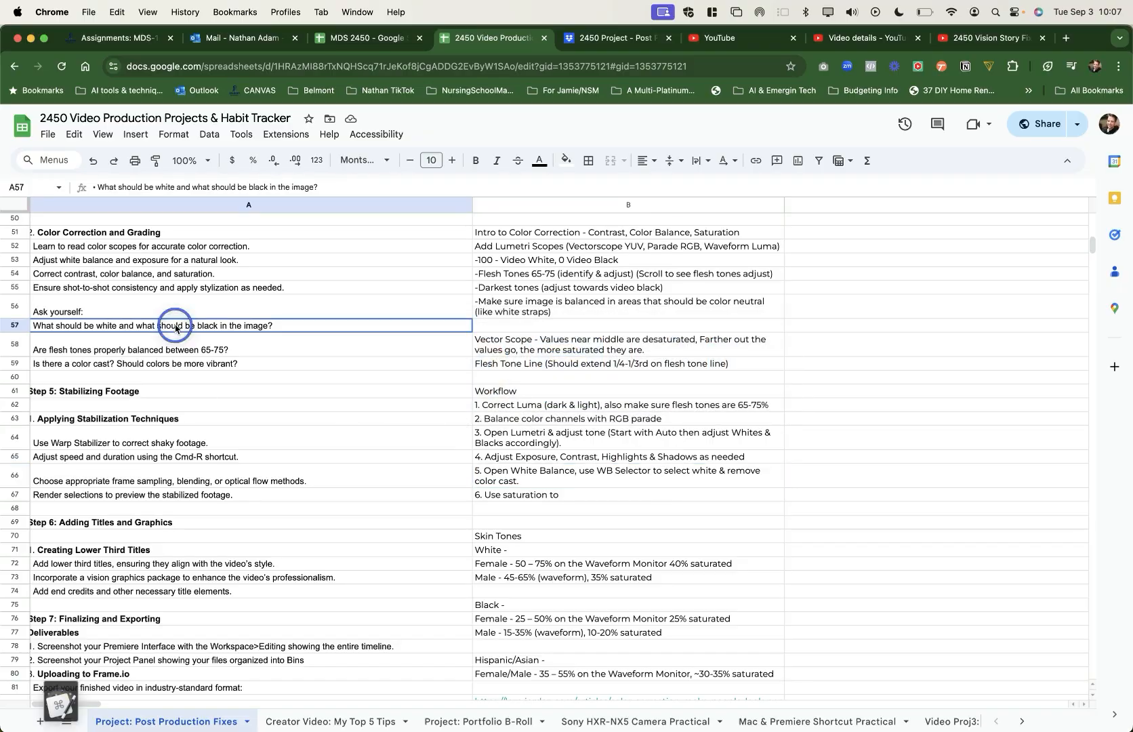
pyautogui.scroll(1, 177, 305)
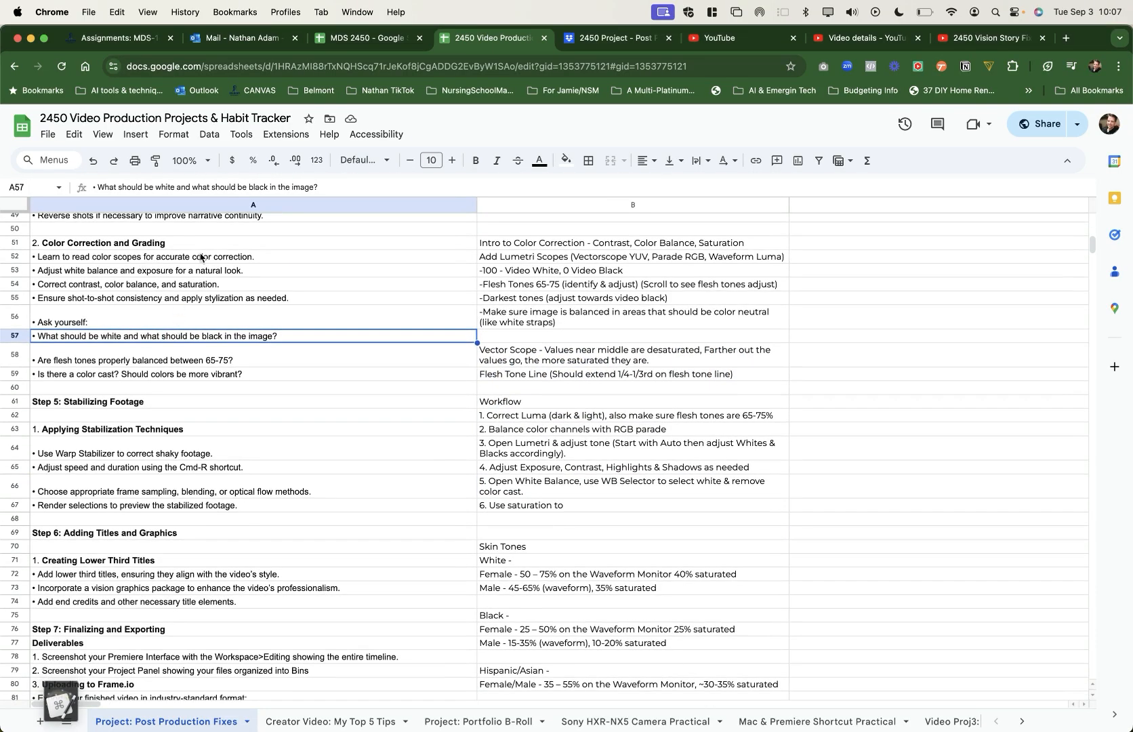
pyautogui.press('super+Tab')
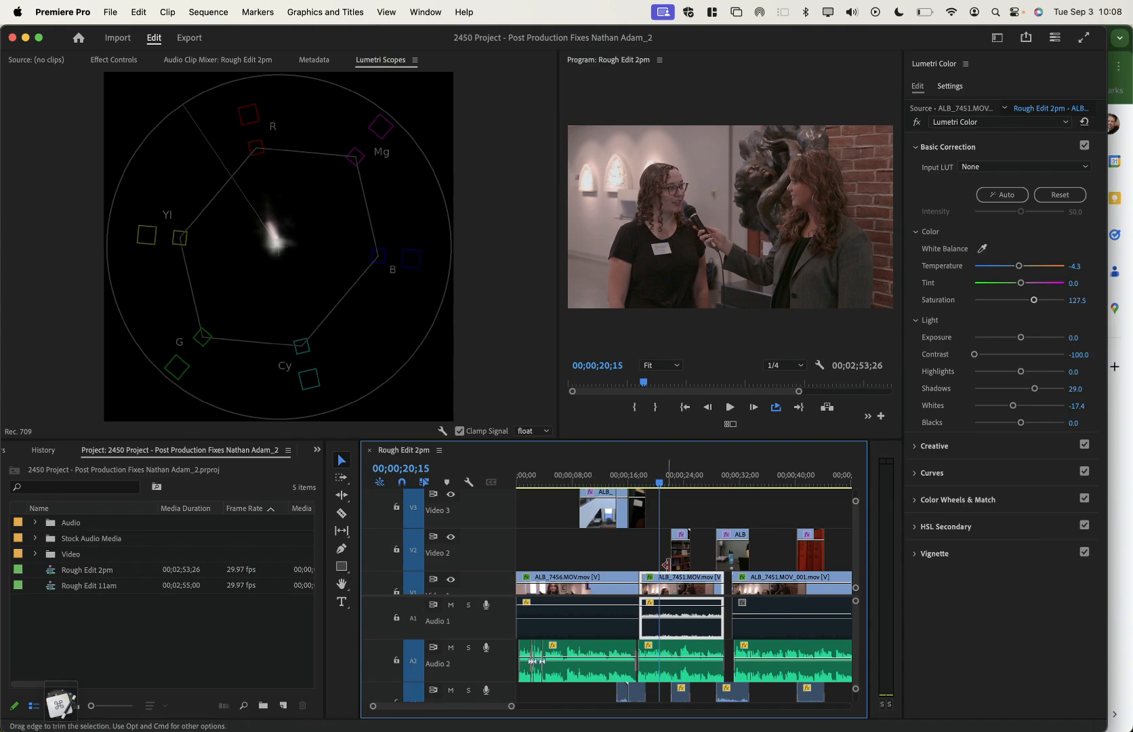
pyautogui.press('super+Tab')
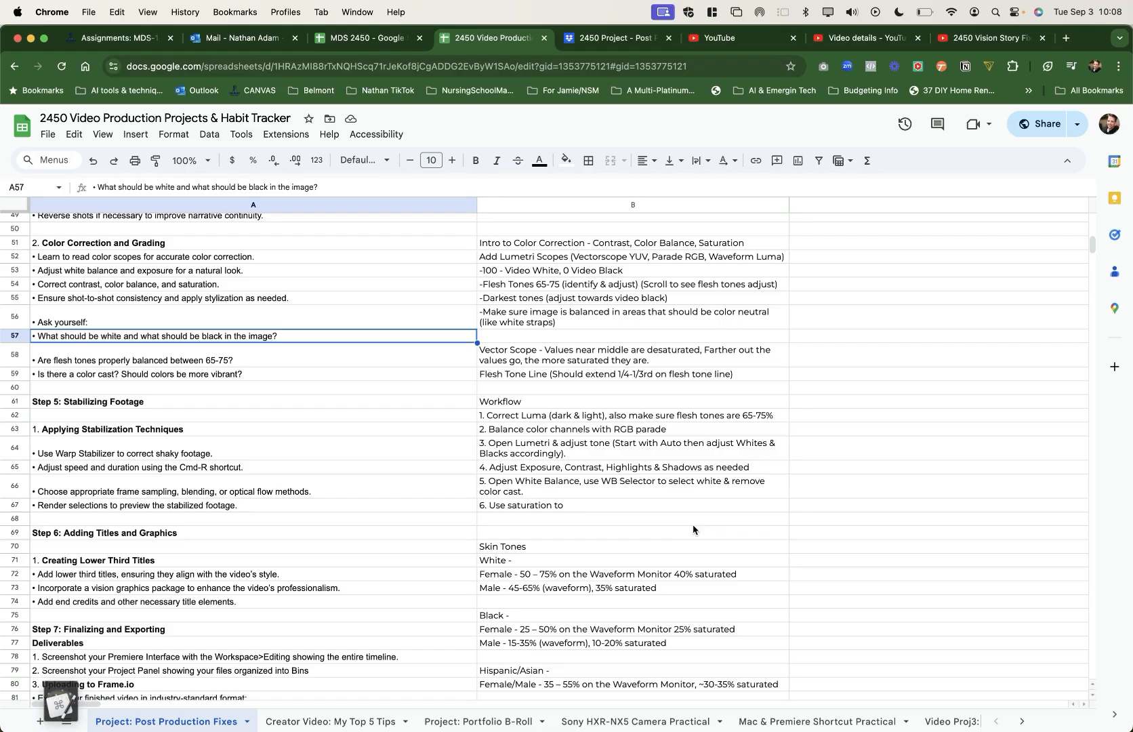
pyautogui.scroll(-3, 401, 391)
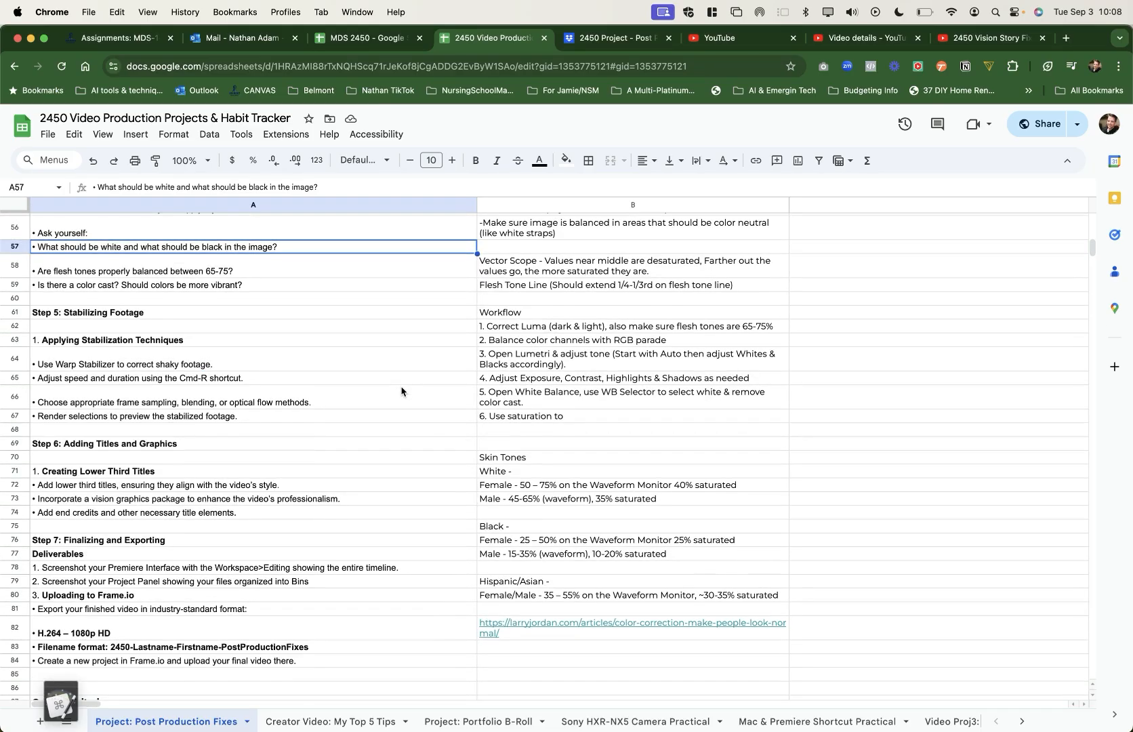
pyautogui.scroll(-2, 401, 390)
pyautogui.click(170, 271)
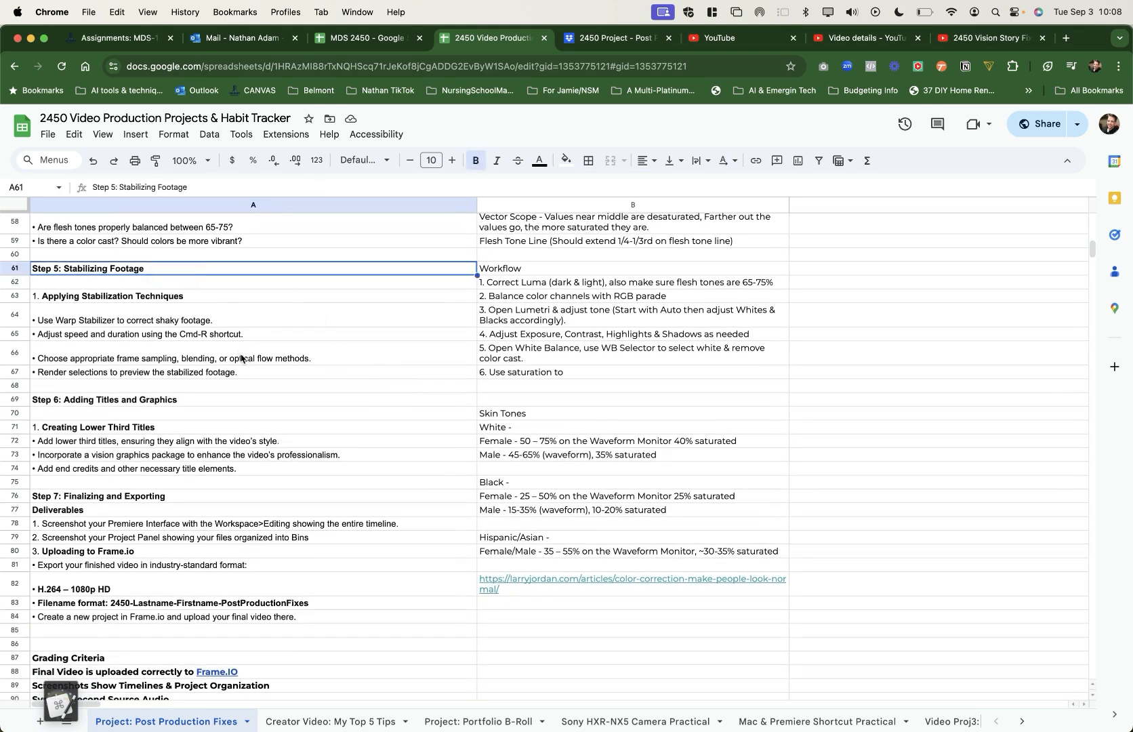
# Switch back to Premiere Pro and play the atrium clip ALB_7476.MOV up to about 00;00;11 to check its camera movement
pyautogui.press('super+Tab')
pyautogui.moveTo(612, 479); pyautogui.dragTo(579, 479)
pyautogui.press('space')
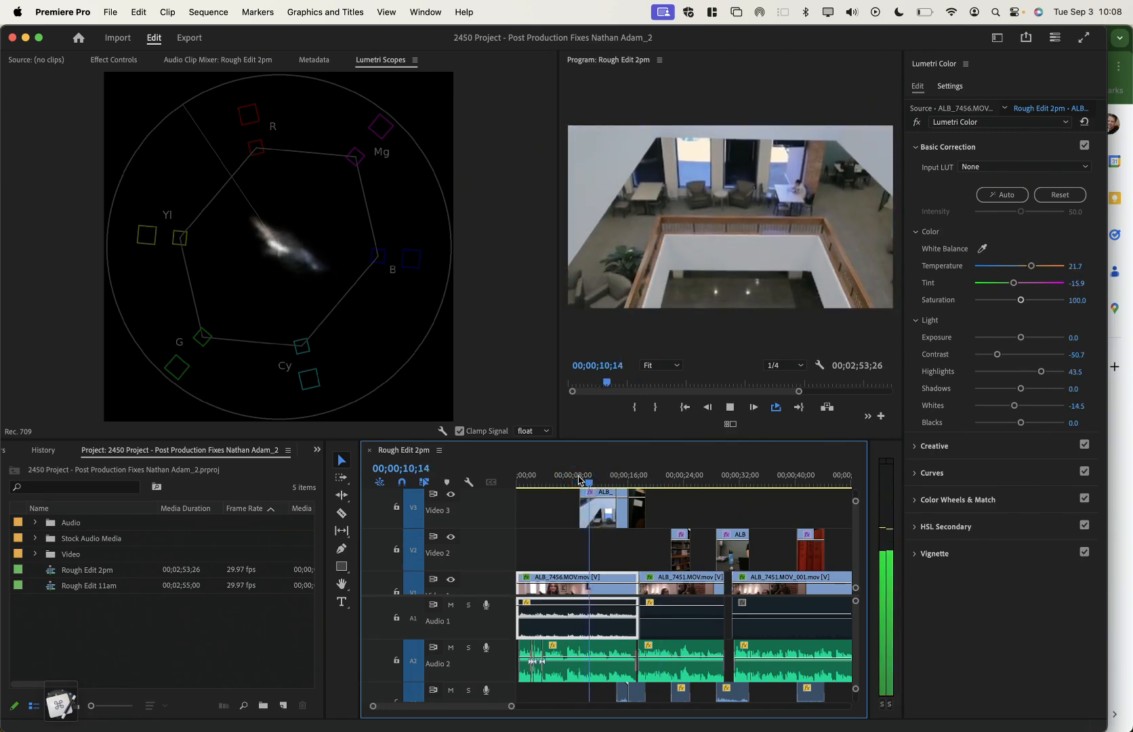
pyautogui.press('space')
# Search the effects for "warp" and apply Warp Stabilizer to the atrium clip ALB_7476.MOV on Video 3
pyautogui.click(596, 510)
pyautogui.hotkey('shift', '7')
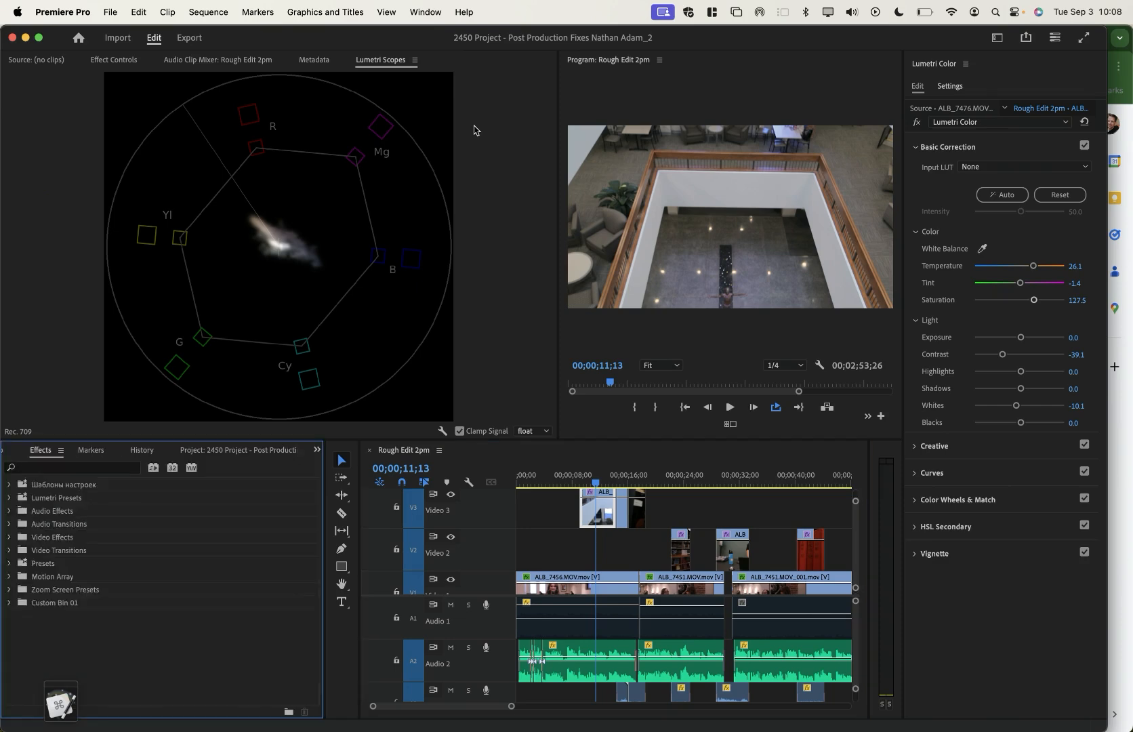
pyautogui.click(68, 468)
pyautogui.write('warp')
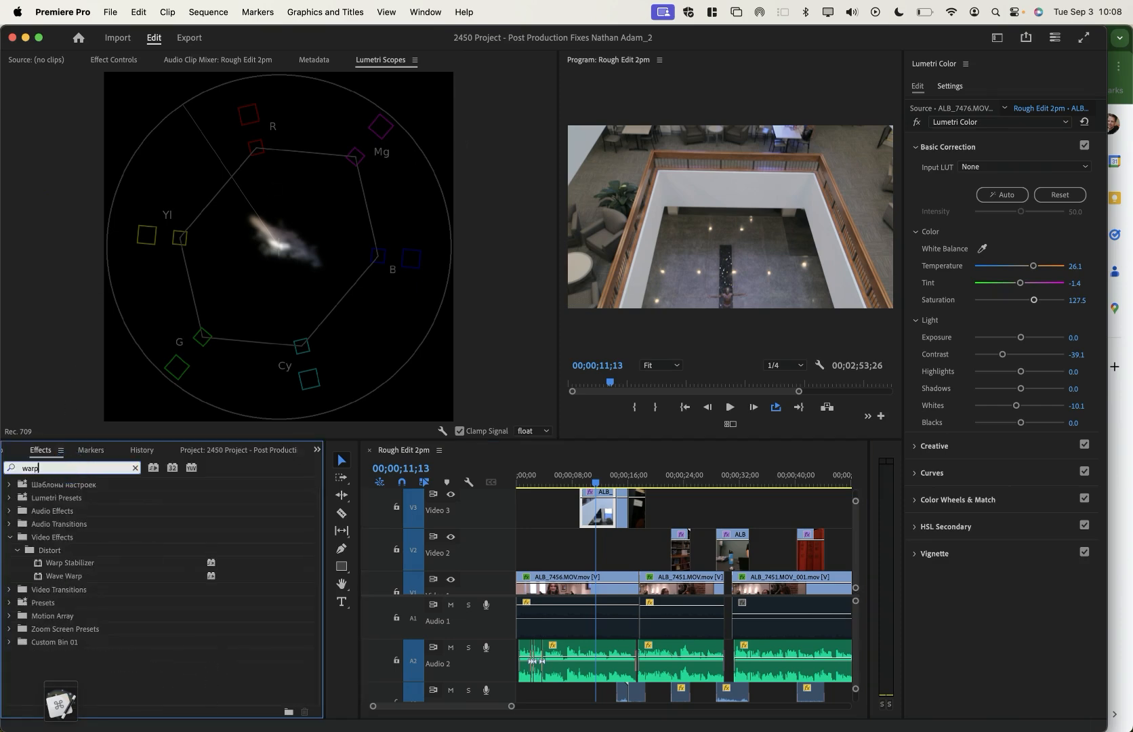
pyautogui.moveTo(52, 568); pyautogui.dragTo(593, 515)
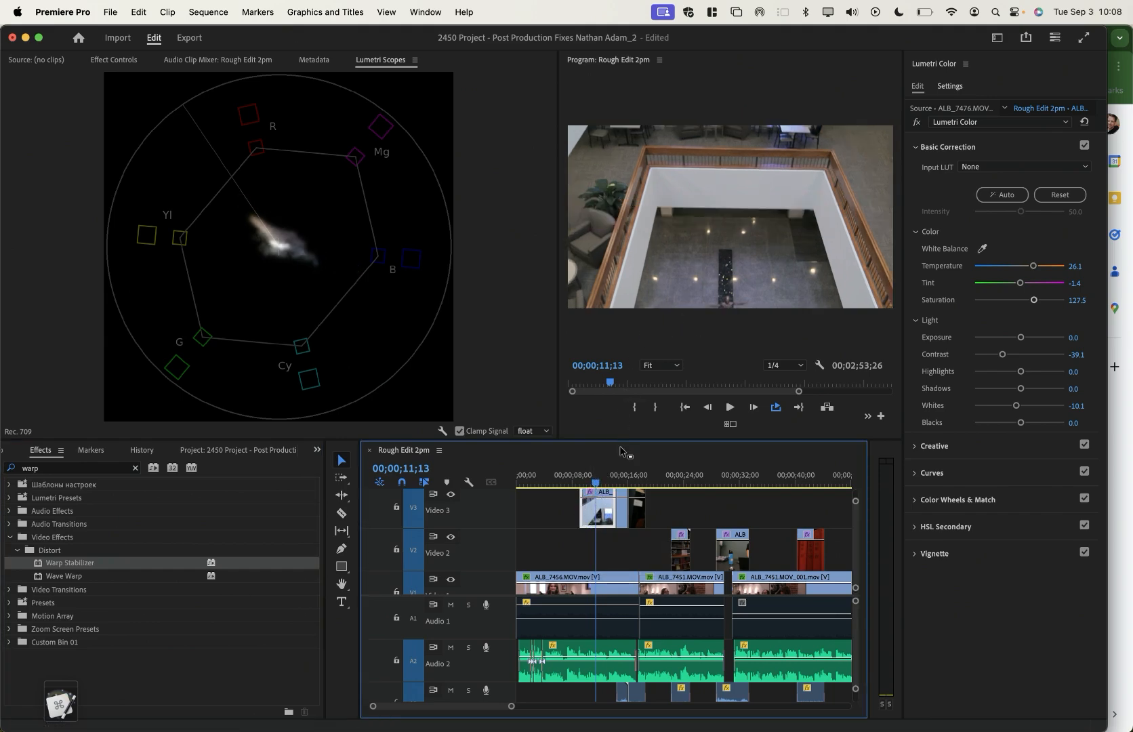
# Play the stabilized atrium clip ALB_7476.MOV from its start with its effect settings shown
pyautogui.click(581, 482)
pyautogui.press('space')
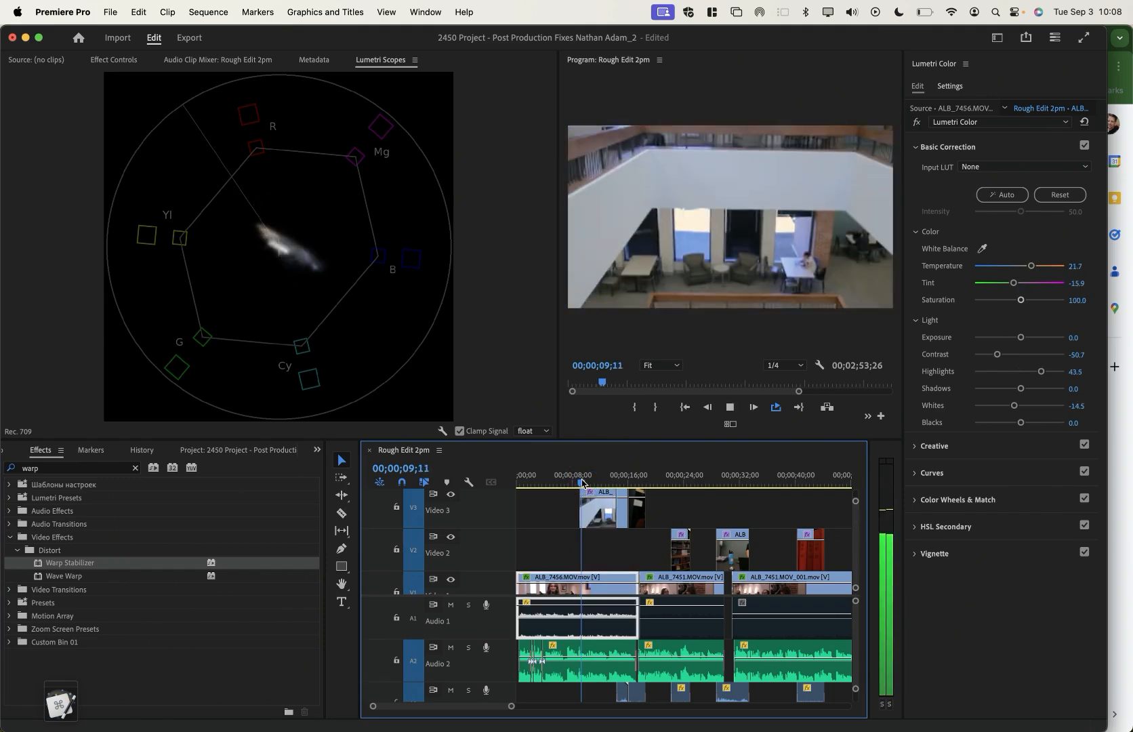
pyautogui.click(588, 483)
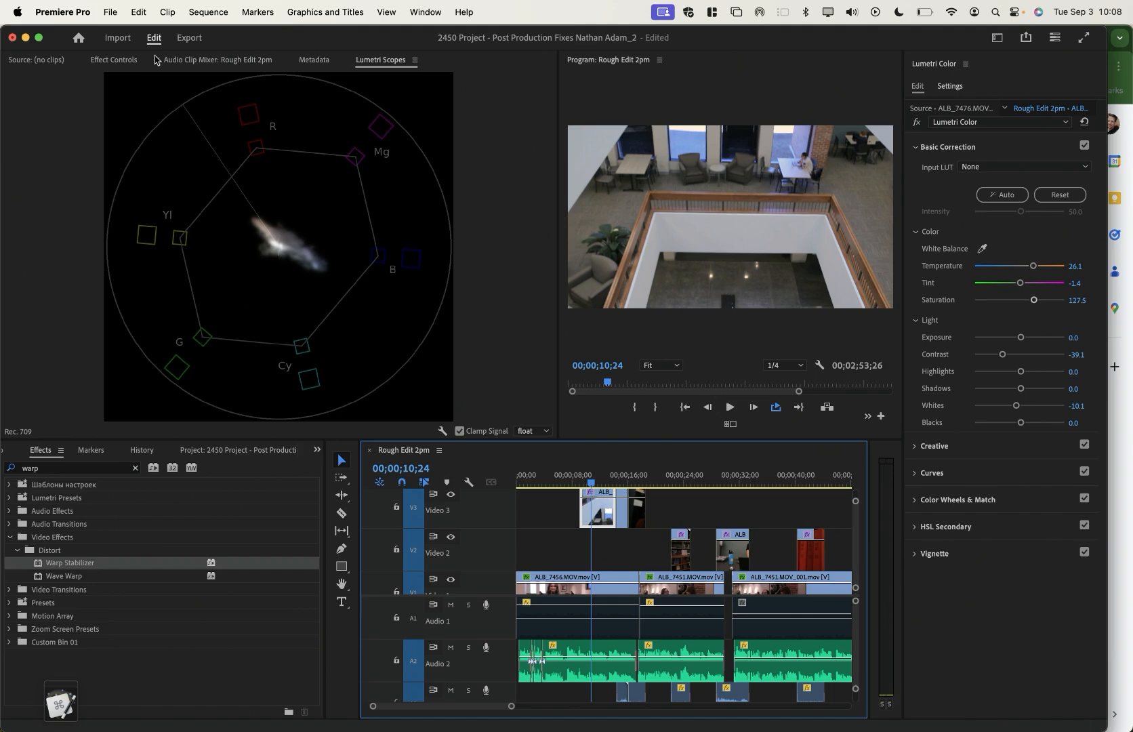
pyautogui.click(114, 60)
pyautogui.click(584, 484)
pyautogui.moveTo(584, 484); pyautogui.dragTo(580, 486)
pyautogui.press('space')
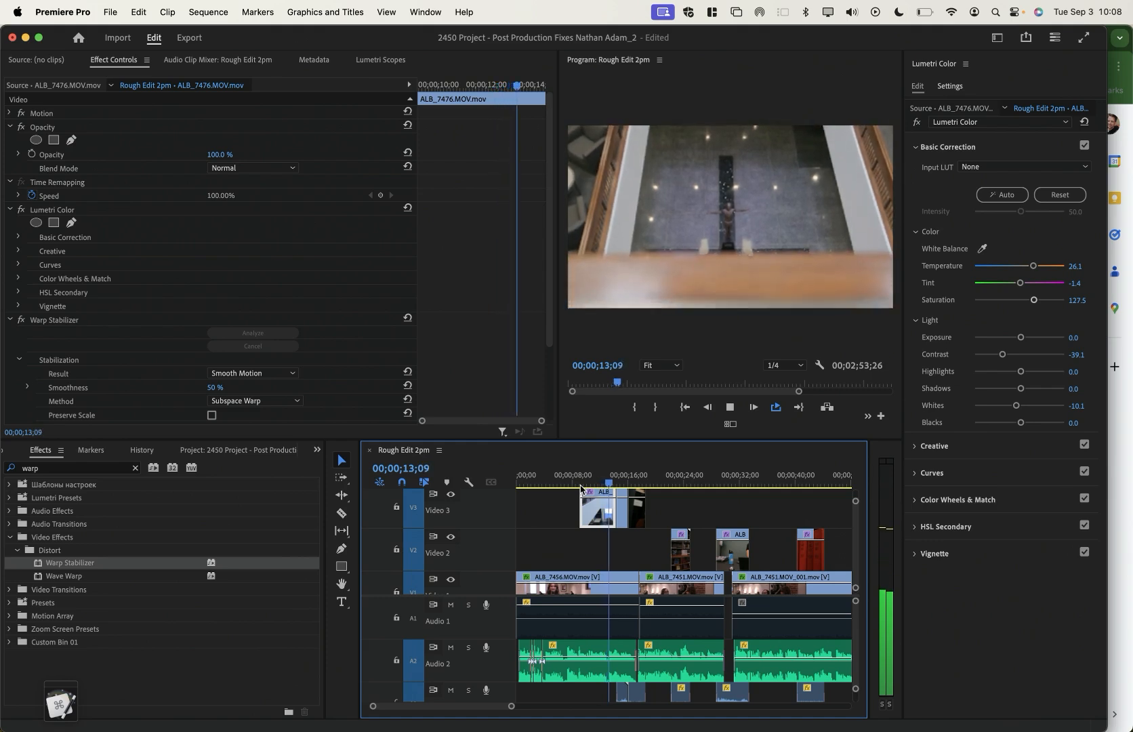
pyautogui.press('space')
# Examine the Warp Stabilizer settings of ALB_7476.MOV, including the Smooth Motion and No Motion result options
pyautogui.moveTo(598, 483); pyautogui.dragTo(594, 483)
pyautogui.scroll(-3, 145, 324)
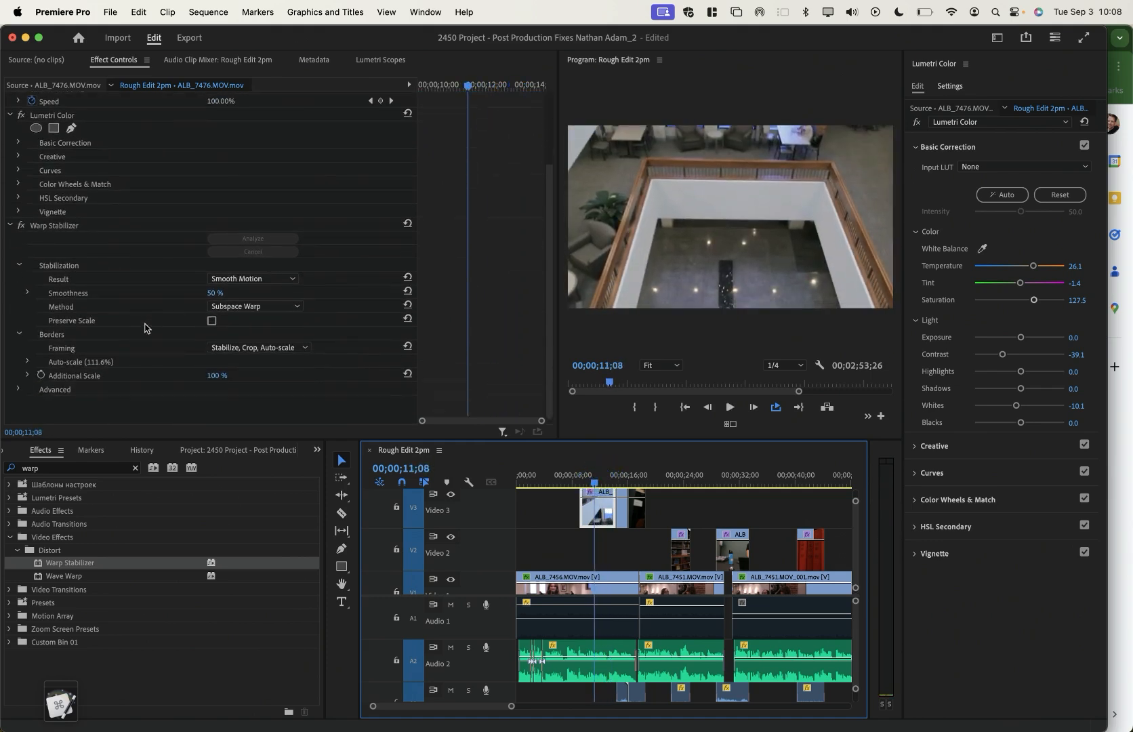
pyautogui.click(252, 280)
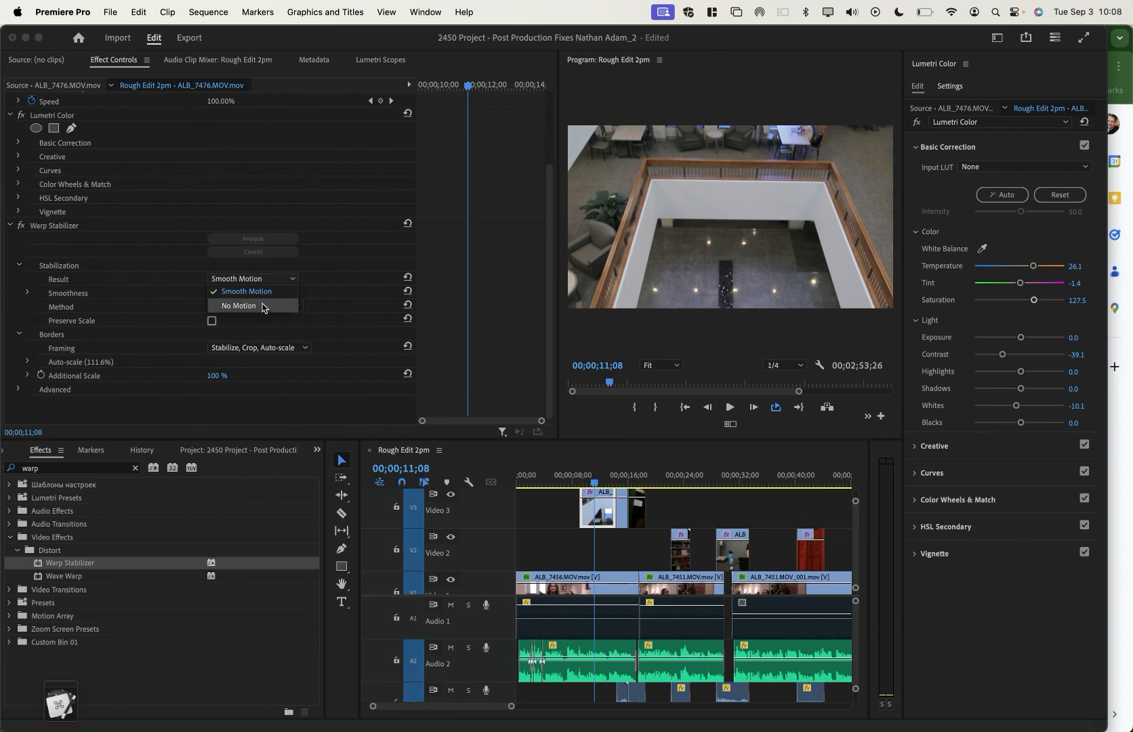
pyautogui.click(325, 300)
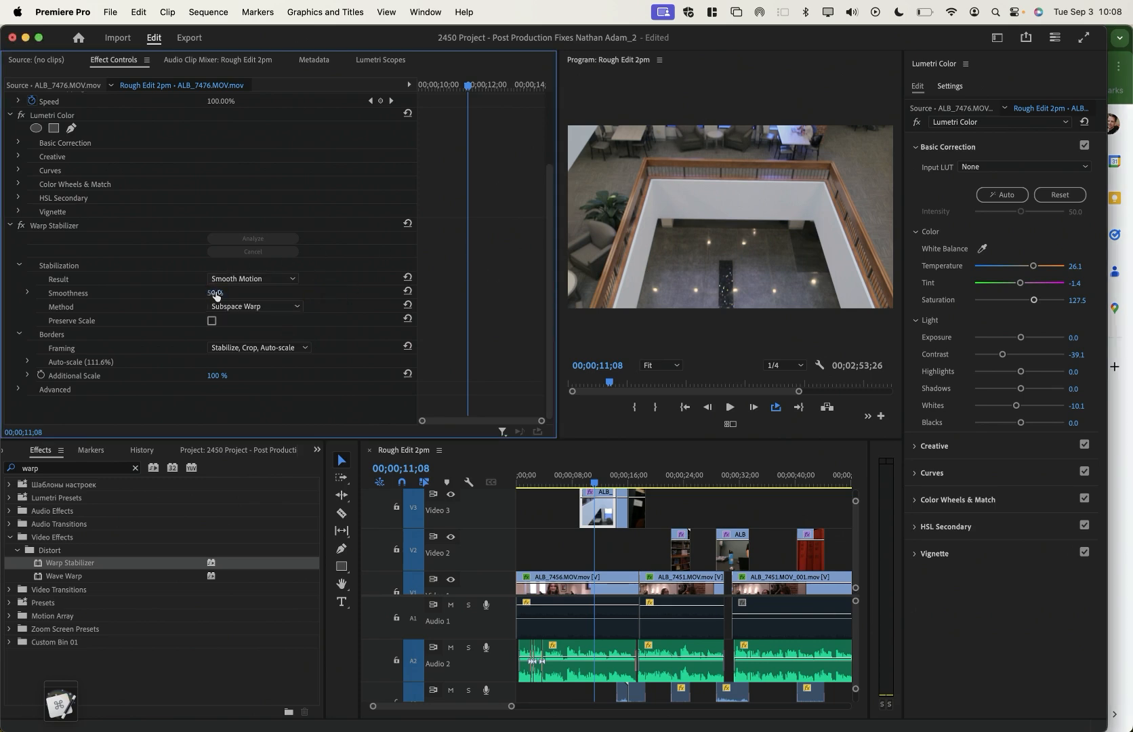
pyautogui.moveTo(581, 479); pyautogui.dragTo(595, 482)
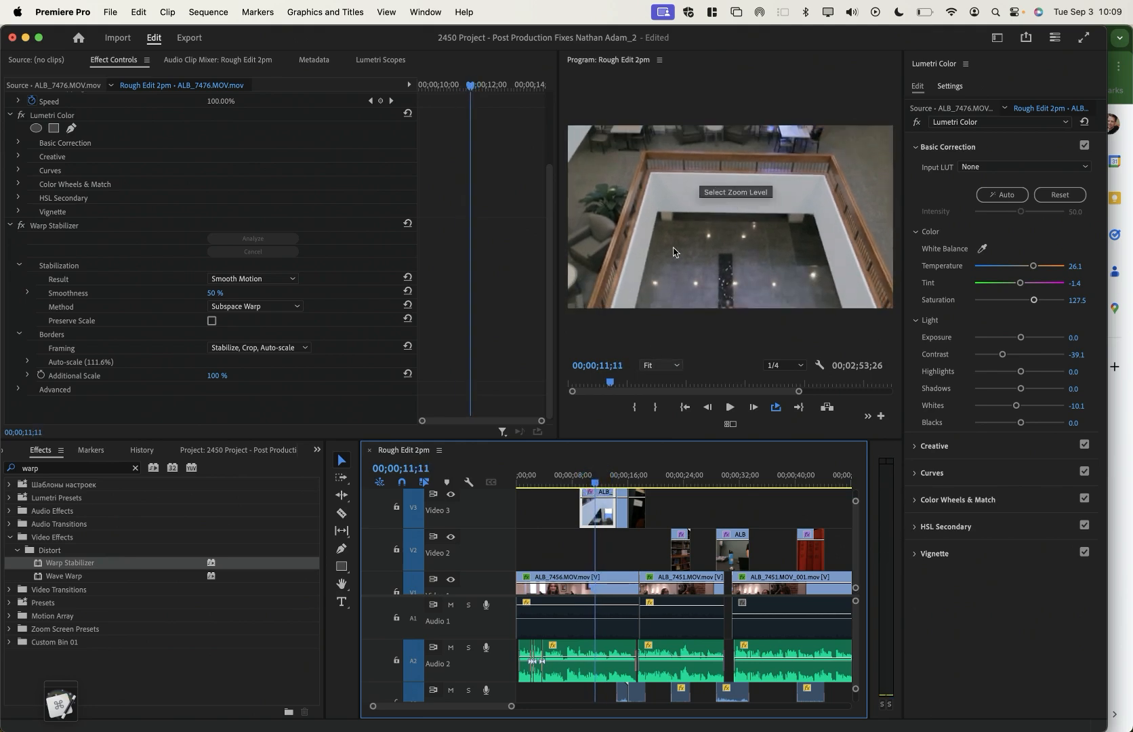
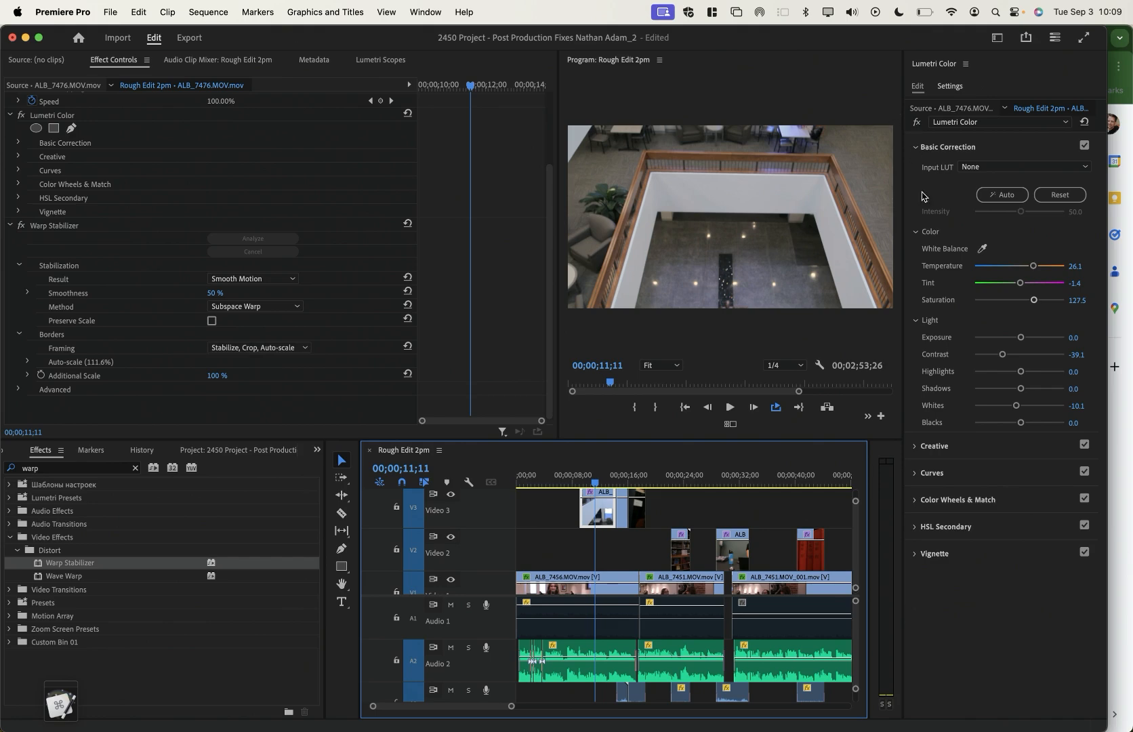
# Play the atrium clip ALB_7476.MOV in a closer timeline view through 00;00;13;26 and check the footage at its end
pyautogui.moveTo(594, 480); pyautogui.dragTo(602, 478)
pyautogui.press('=')
pyautogui.press('=')
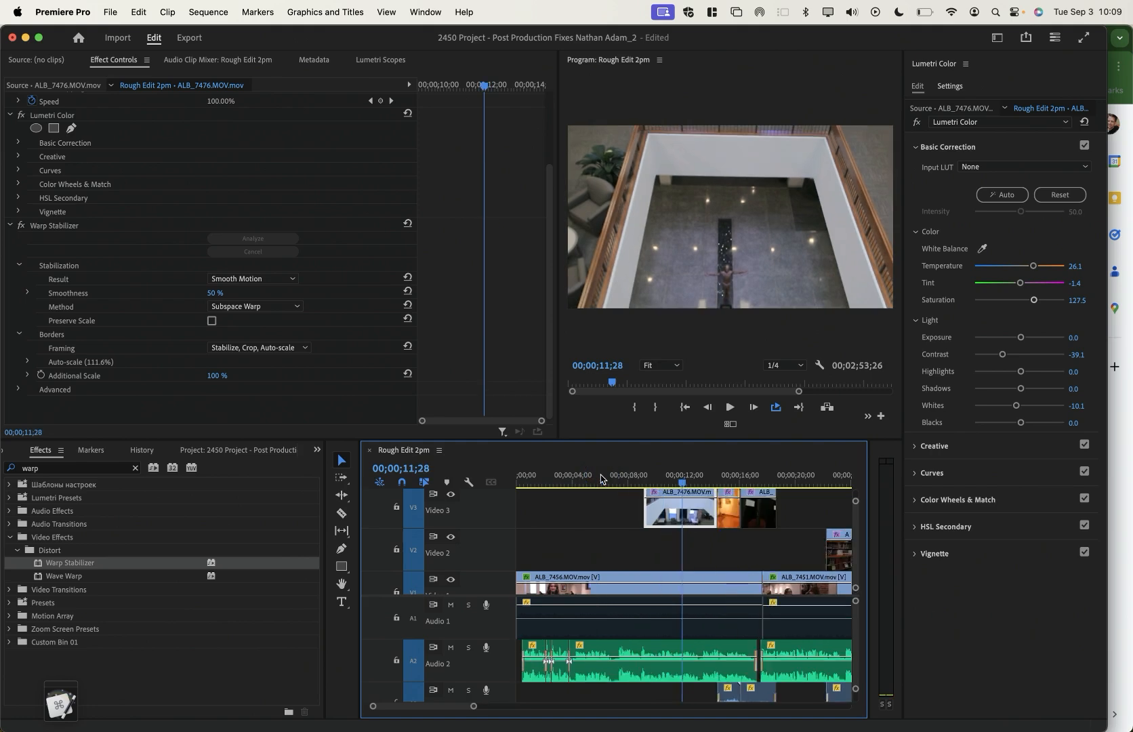
pyautogui.moveTo(635, 477); pyautogui.dragTo(611, 483)
pyautogui.press('space')
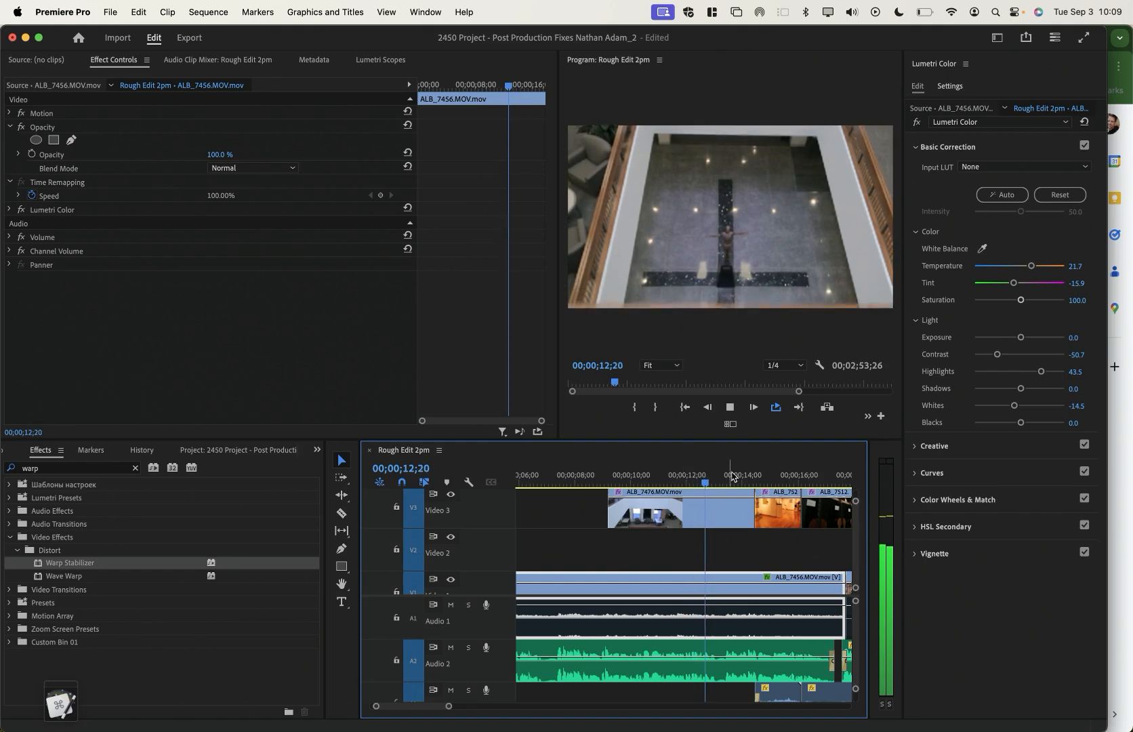
pyautogui.press('space')
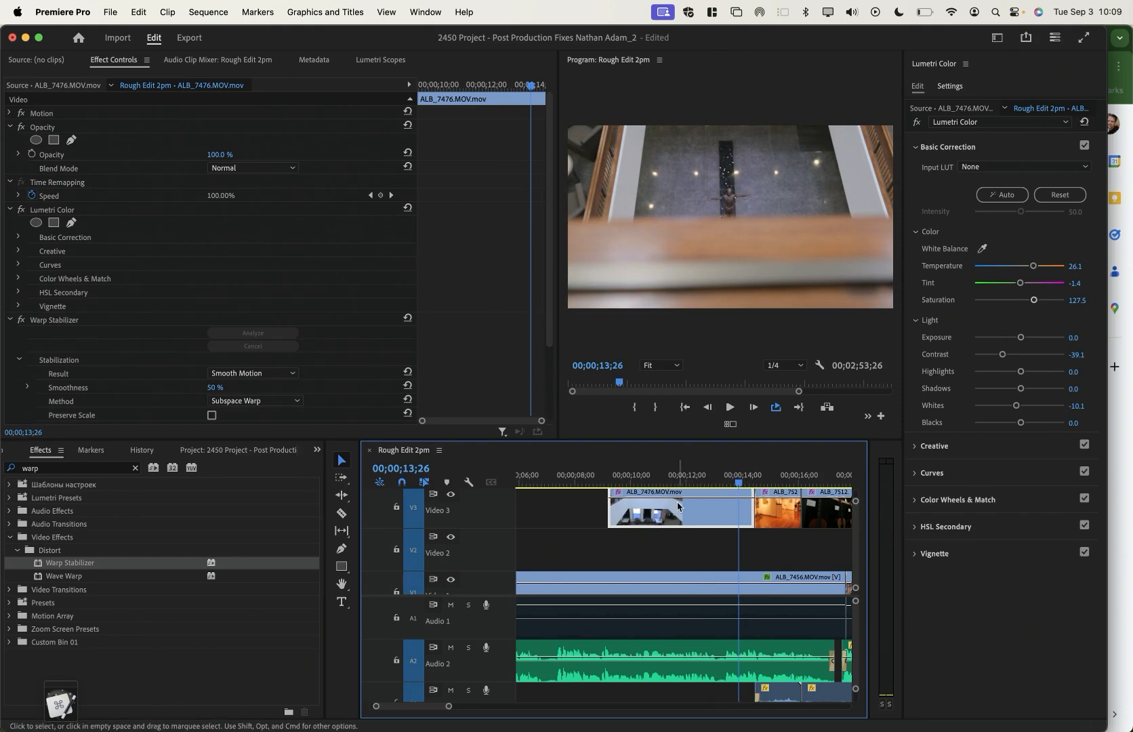
pyautogui.moveTo(691, 476)
pyautogui.mouseDown()
pyautogui.moveTo(609, 474)
pyautogui.moveTo(757, 481)
pyautogui.moveTo(695, 481)
pyautogui.mouseUp()
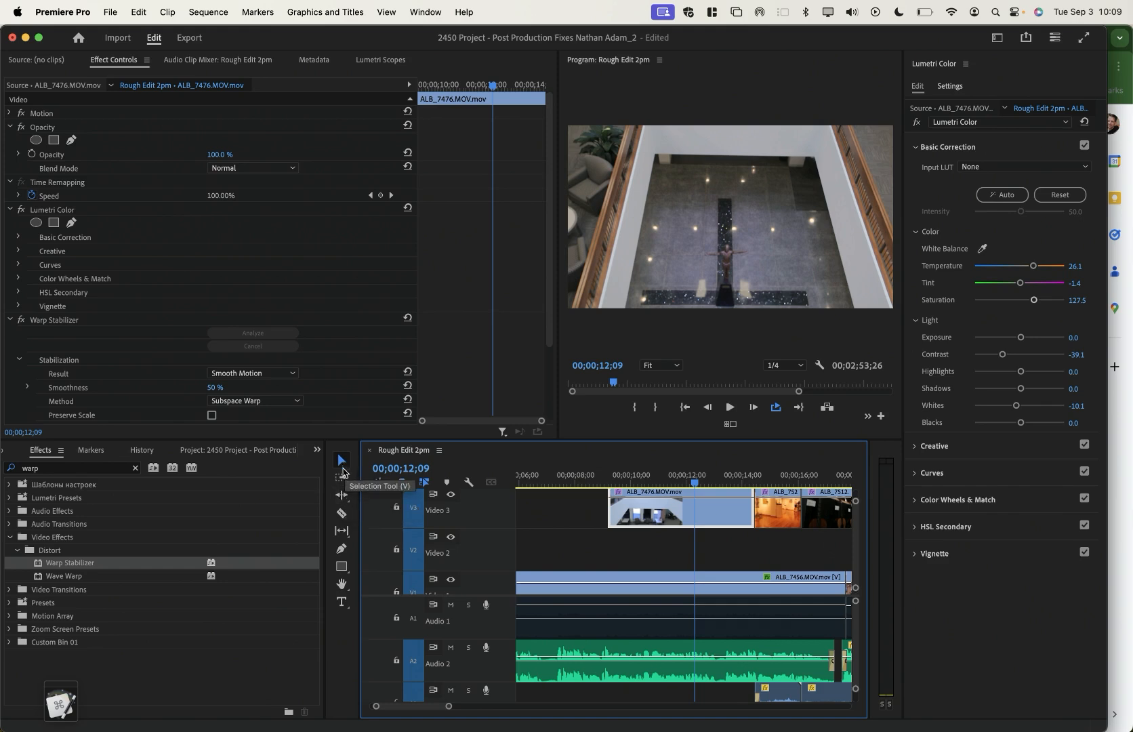
# Slip the footage of ALB_7476.MOV on Video 3 to about one second earlier in its source with the Slip Tool and play it back
pyautogui.click(344, 496)
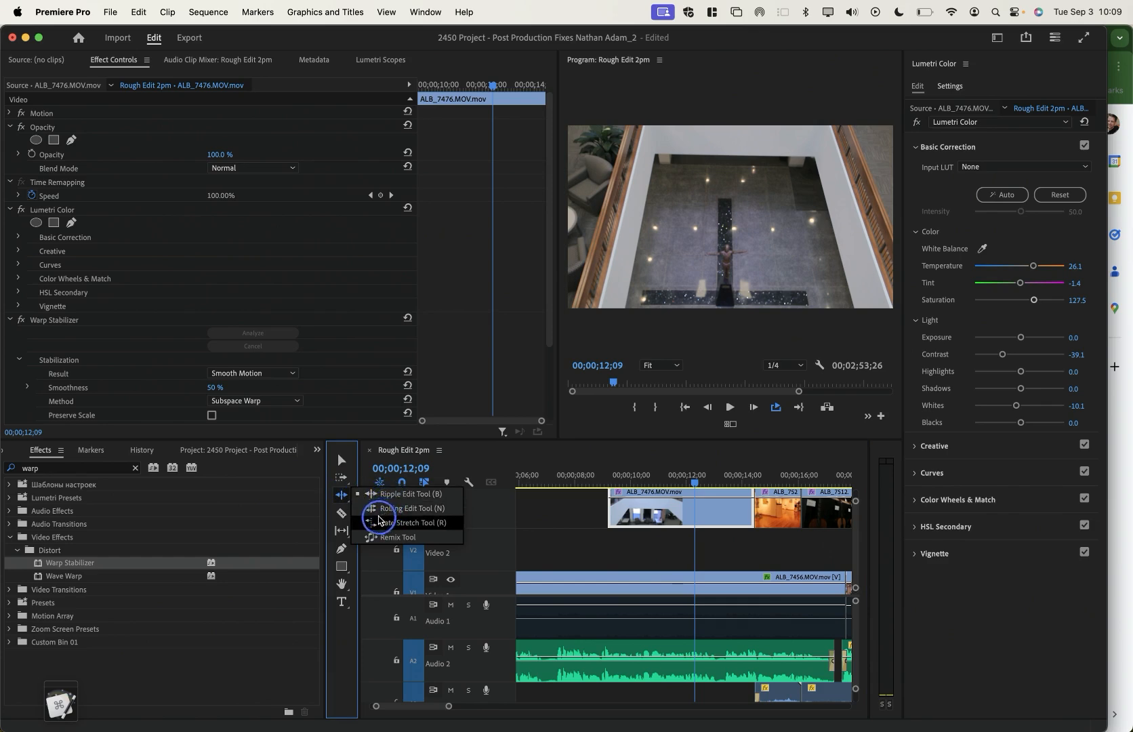
pyautogui.click(343, 495)
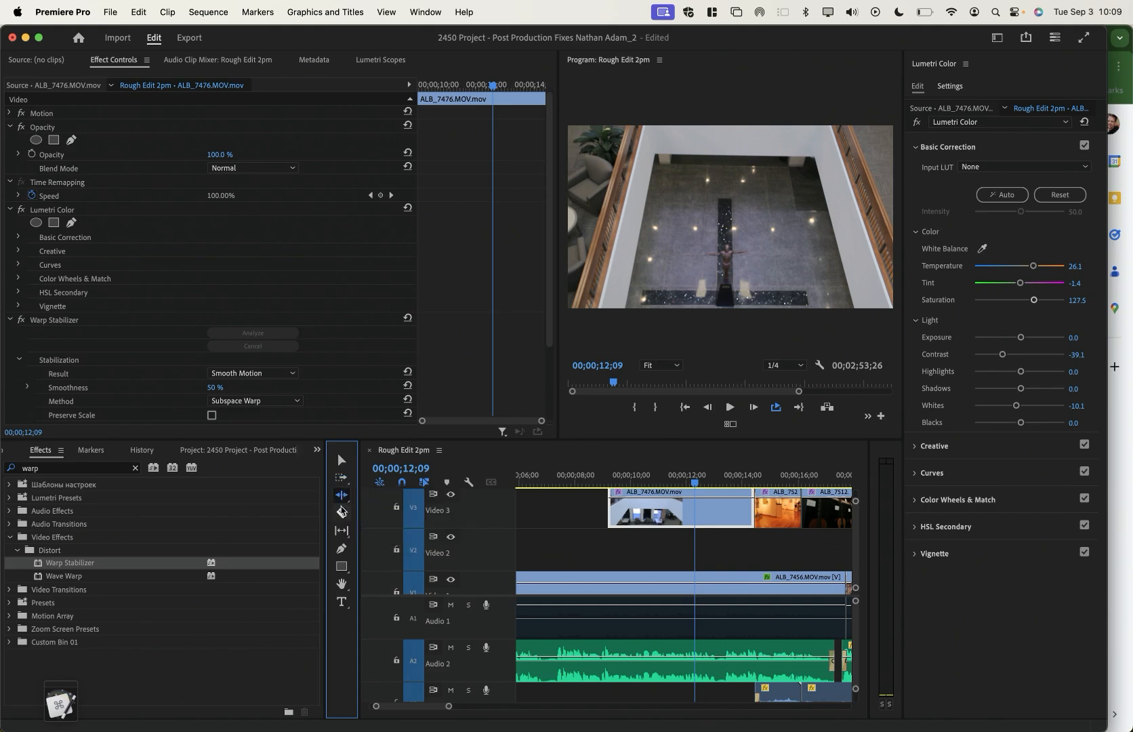
pyautogui.click(342, 535)
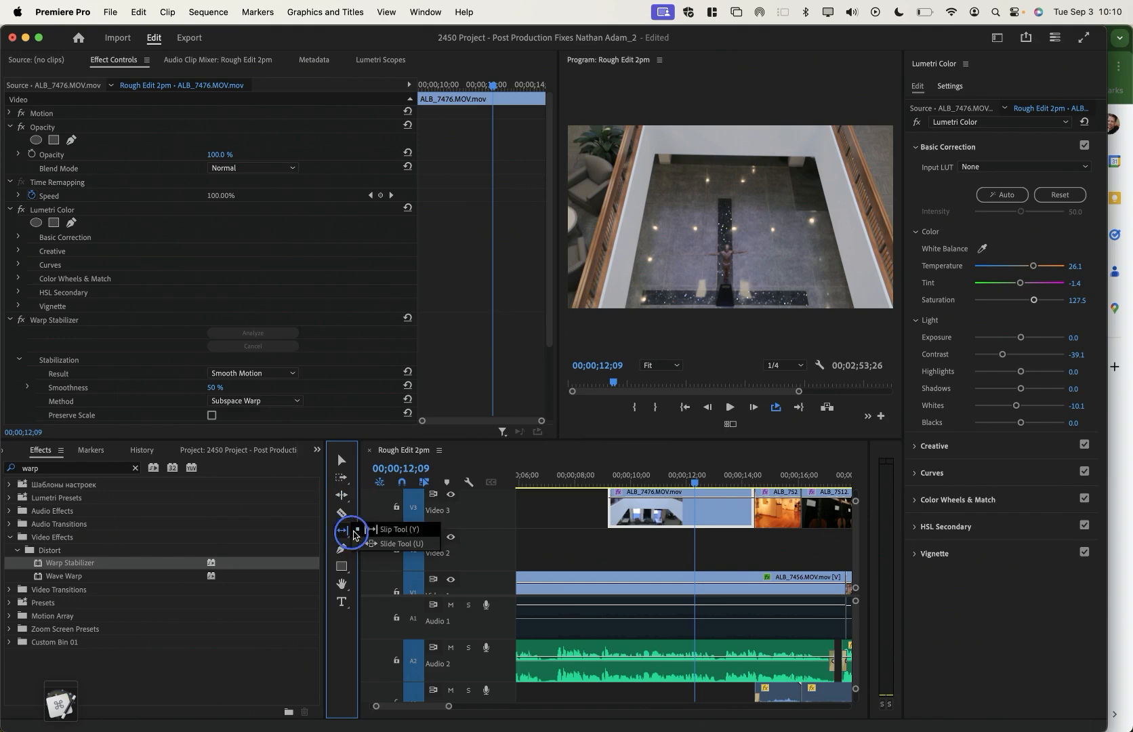
pyautogui.click(400, 529)
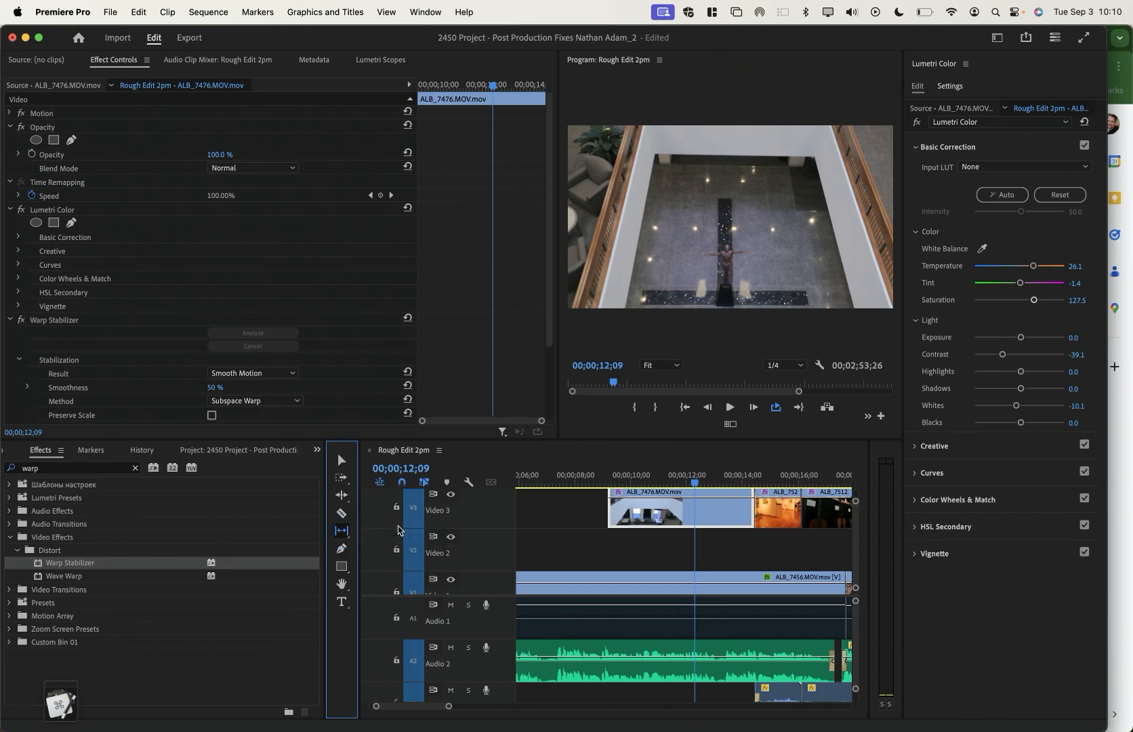
pyautogui.click(669, 512)
pyautogui.moveTo(668, 512); pyautogui.dragTo(703, 509)
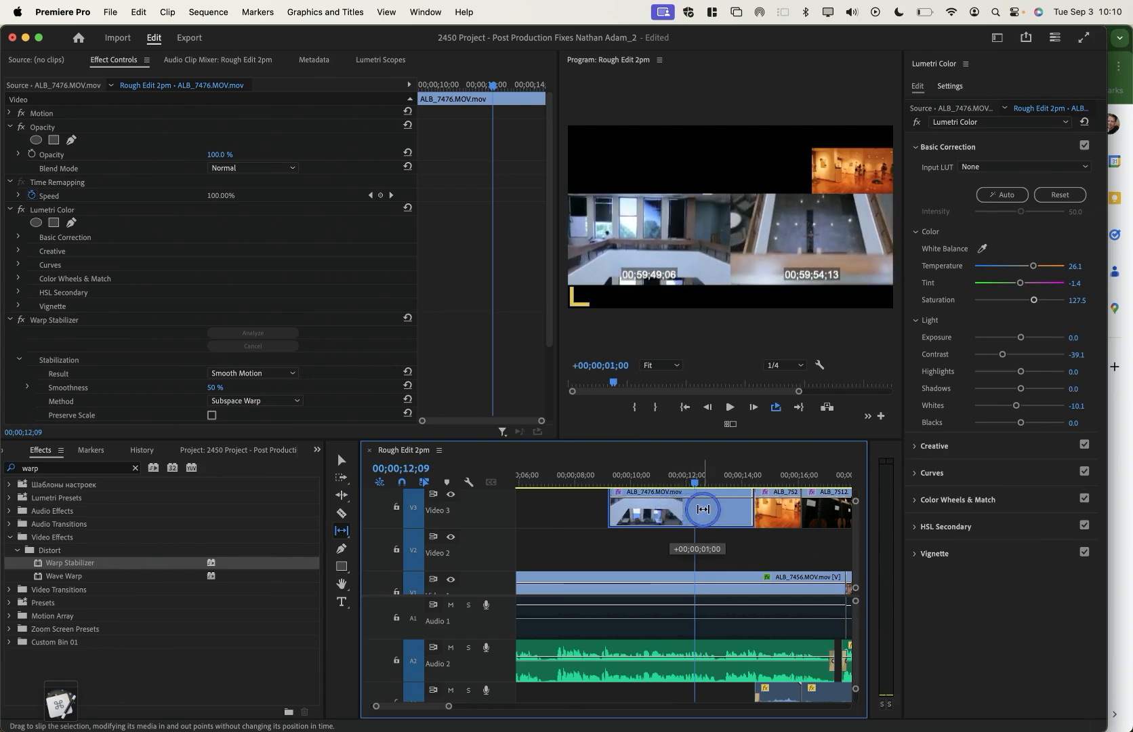
pyautogui.moveTo(722, 503)
pyautogui.mouseDown()
pyautogui.moveTo(653, 513)
pyautogui.moveTo(709, 513)
pyautogui.mouseUp()
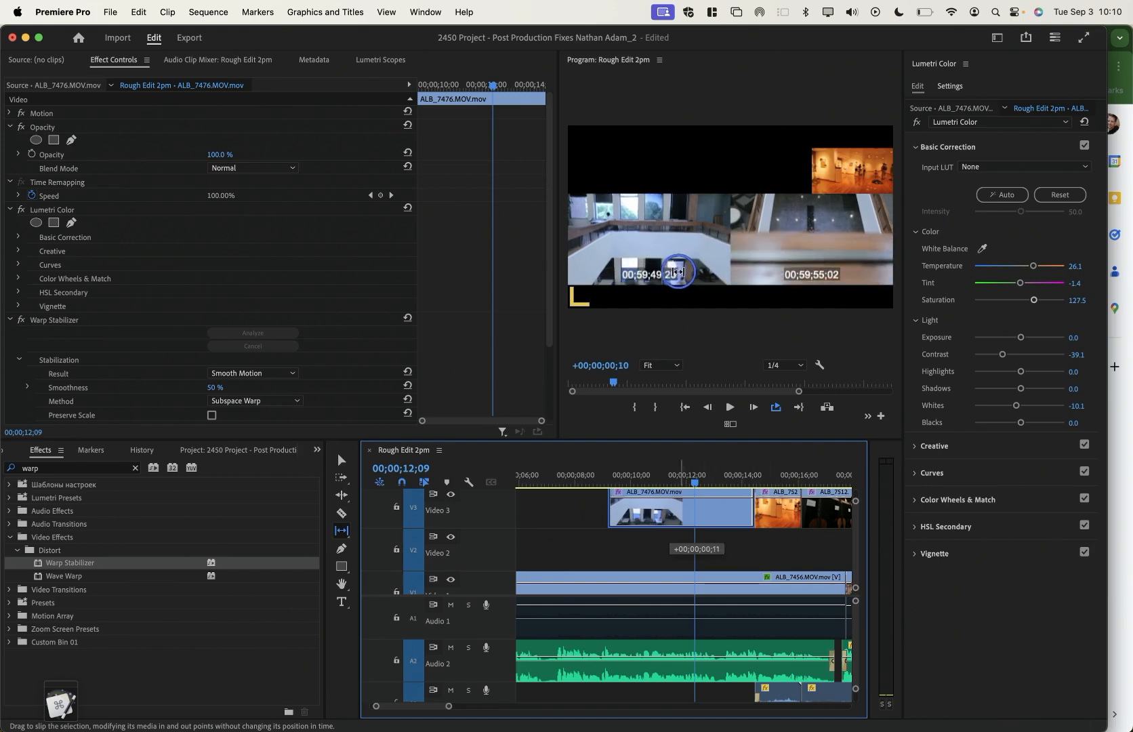
pyautogui.moveTo(742, 280); pyautogui.dragTo(740, 512)
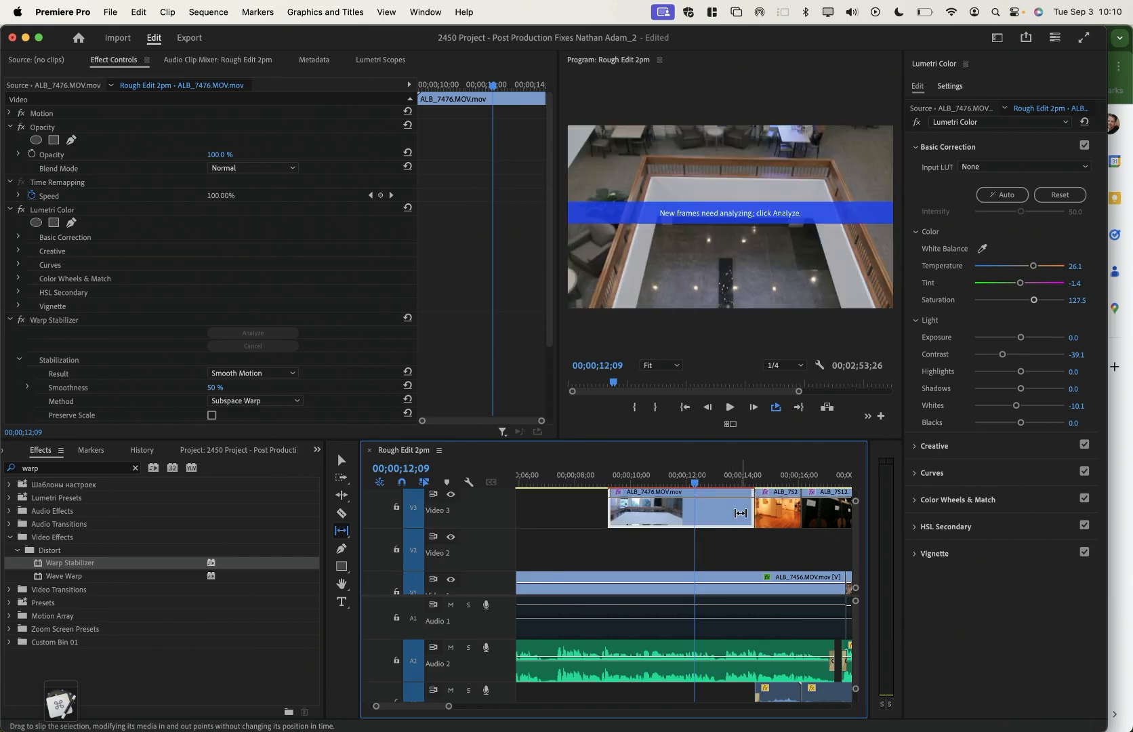
pyautogui.click(597, 475)
pyautogui.press('space')
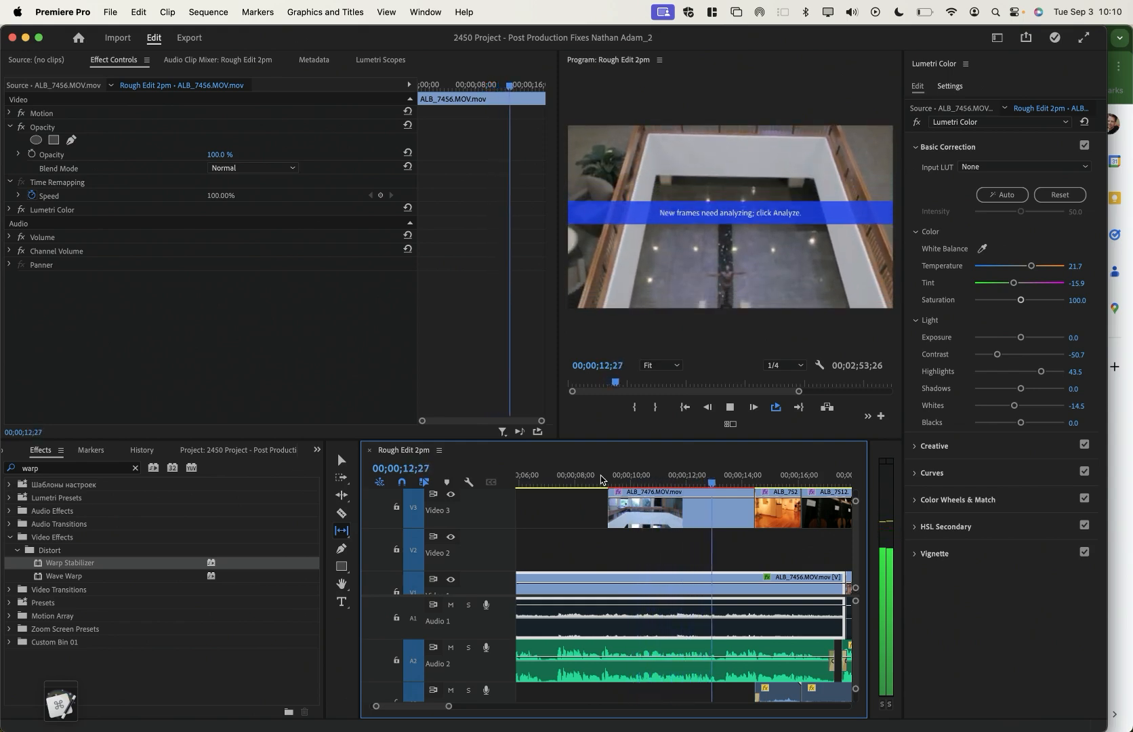
# Slip the footage of ALB_7476.MOV on Video 3 to a later part of its source and scrub through the clip
pyautogui.press('space')
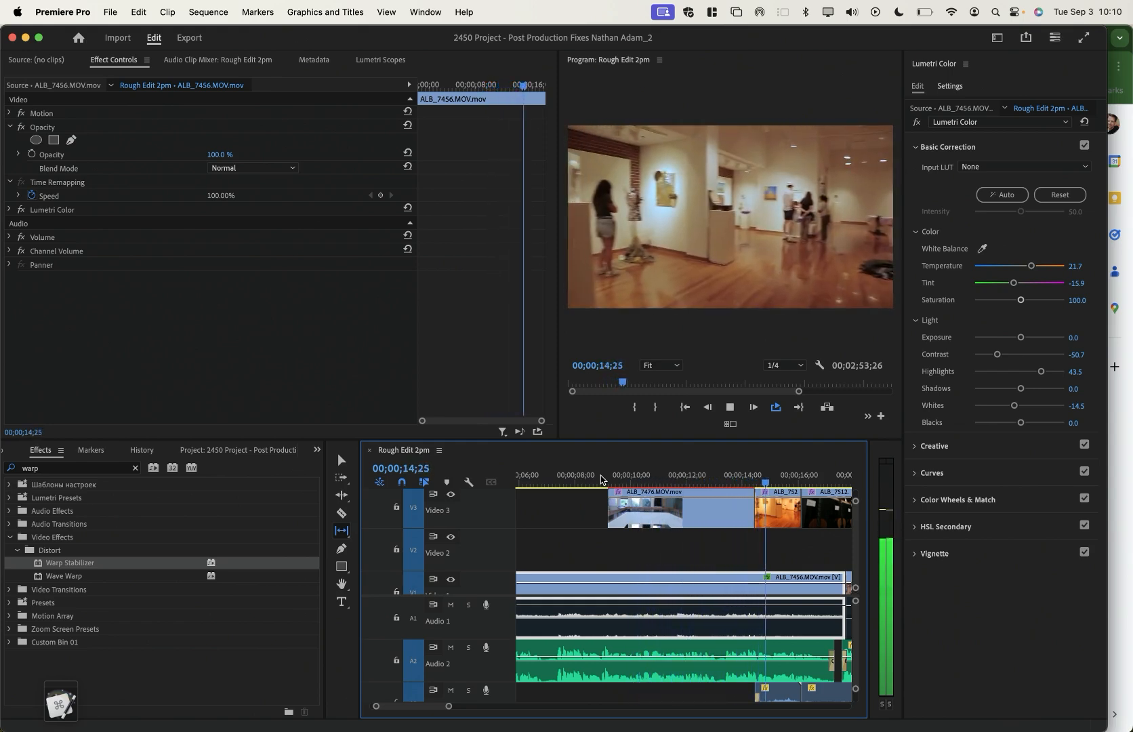
pyautogui.click(696, 474)
pyautogui.moveTo(707, 511); pyautogui.dragTo(647, 514)
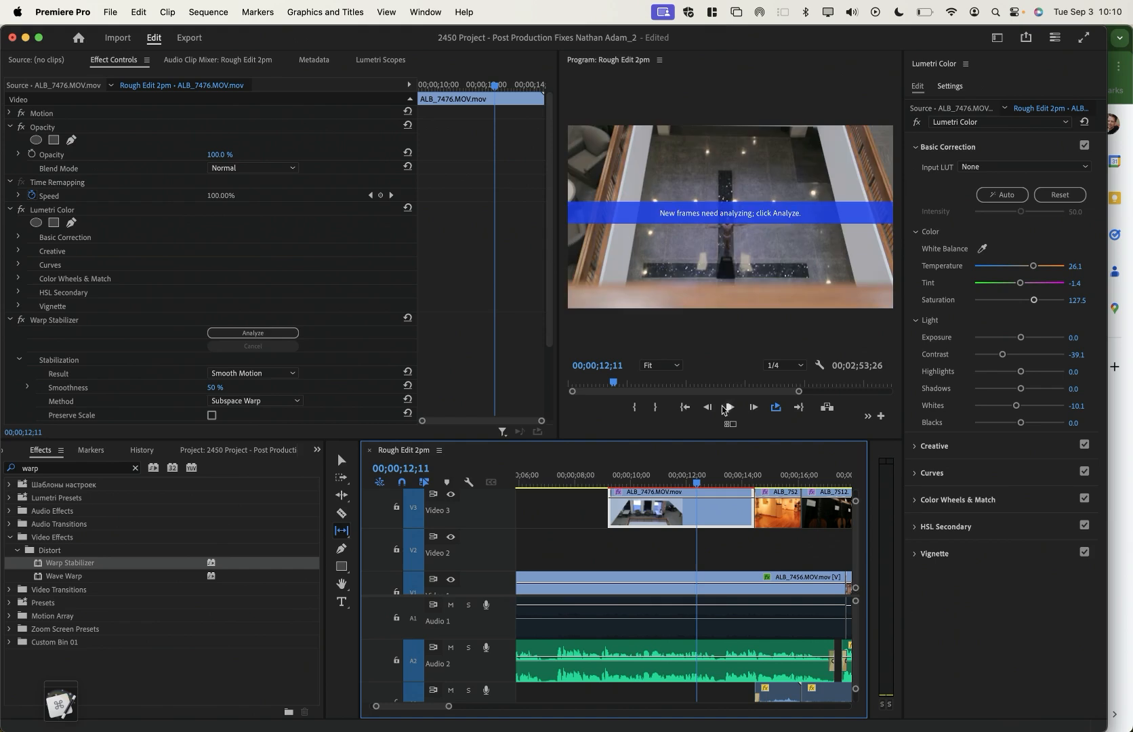
pyautogui.moveTo(633, 475); pyautogui.dragTo(818, 505)
pyautogui.click(646, 481)
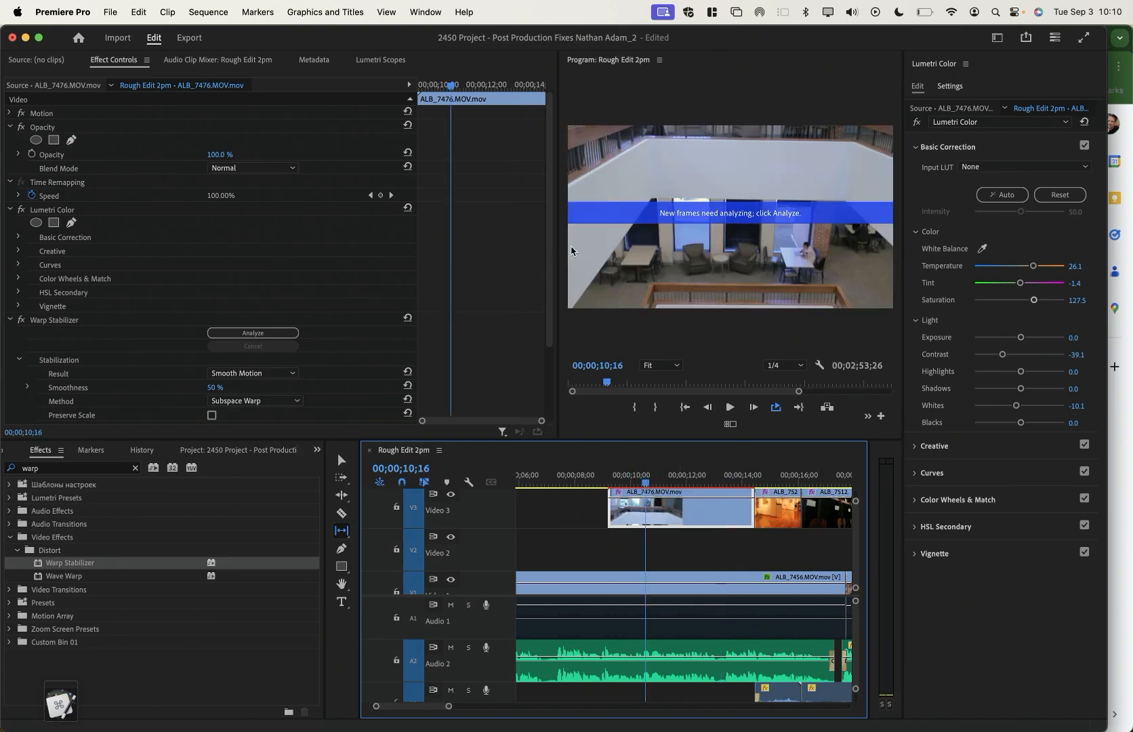
# Re-analyze ALB_7476.MOV in Warp Stabilizer and play it back from before its start through the gallery clip ALB_7527.MOV
pyautogui.click(252, 333)
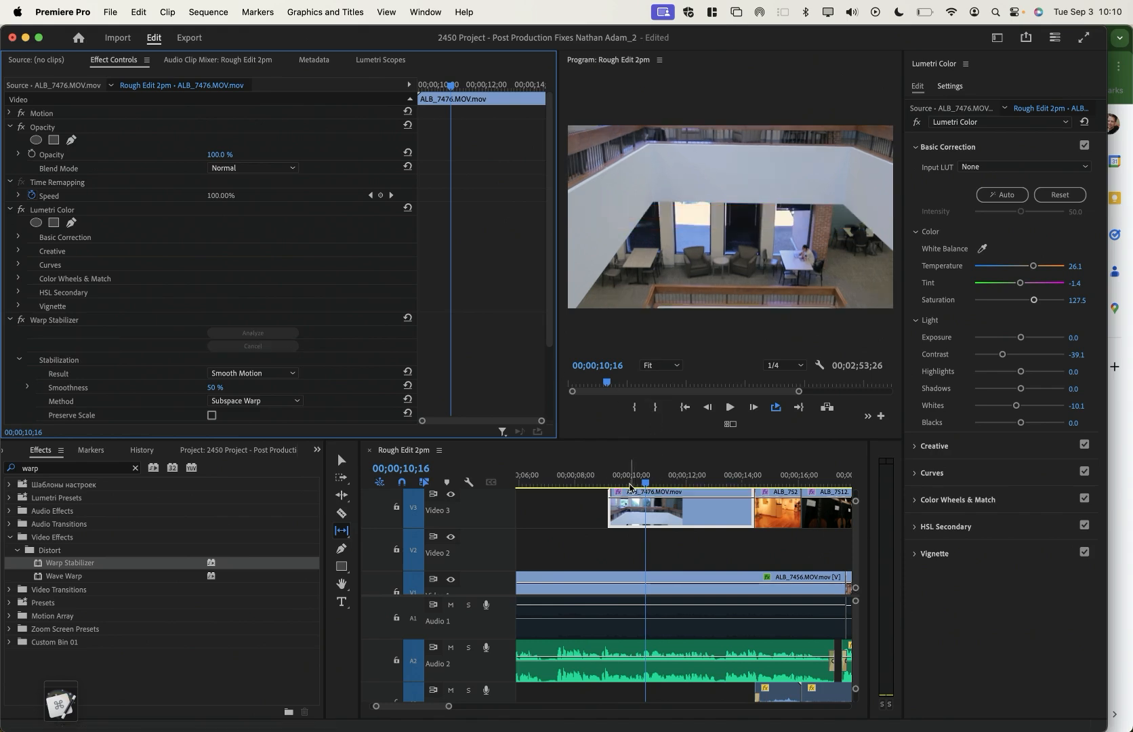
pyautogui.click(601, 487)
pyautogui.press('space')
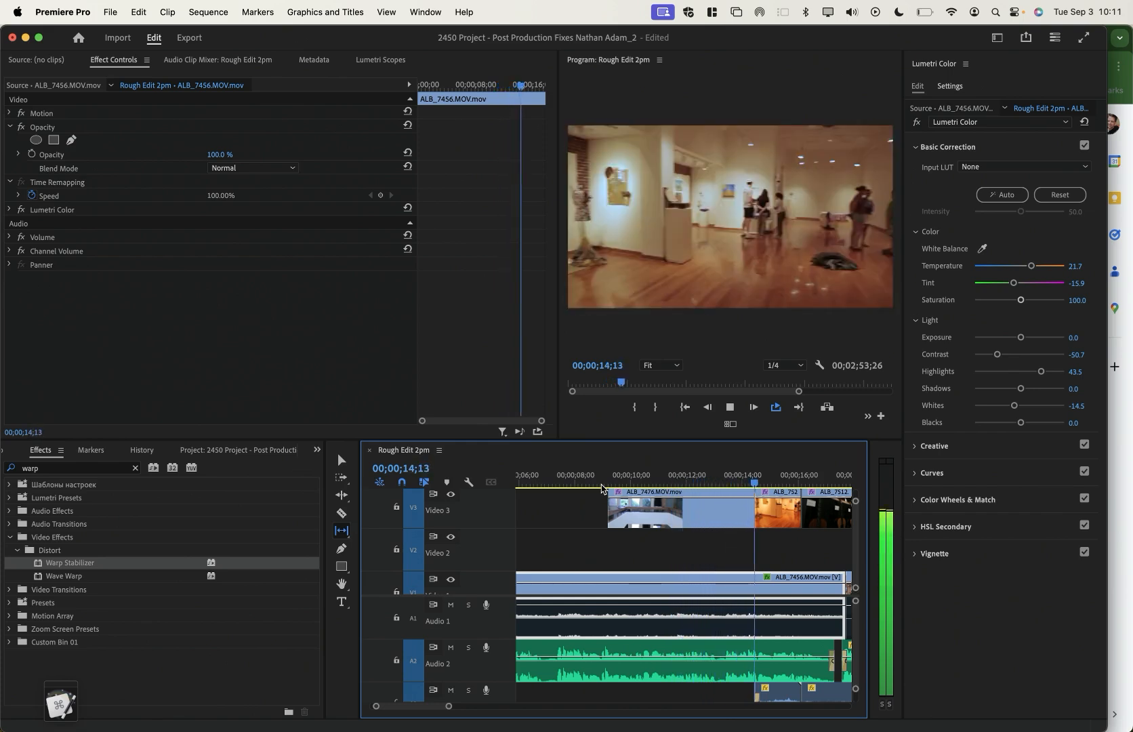
pyautogui.click(761, 516)
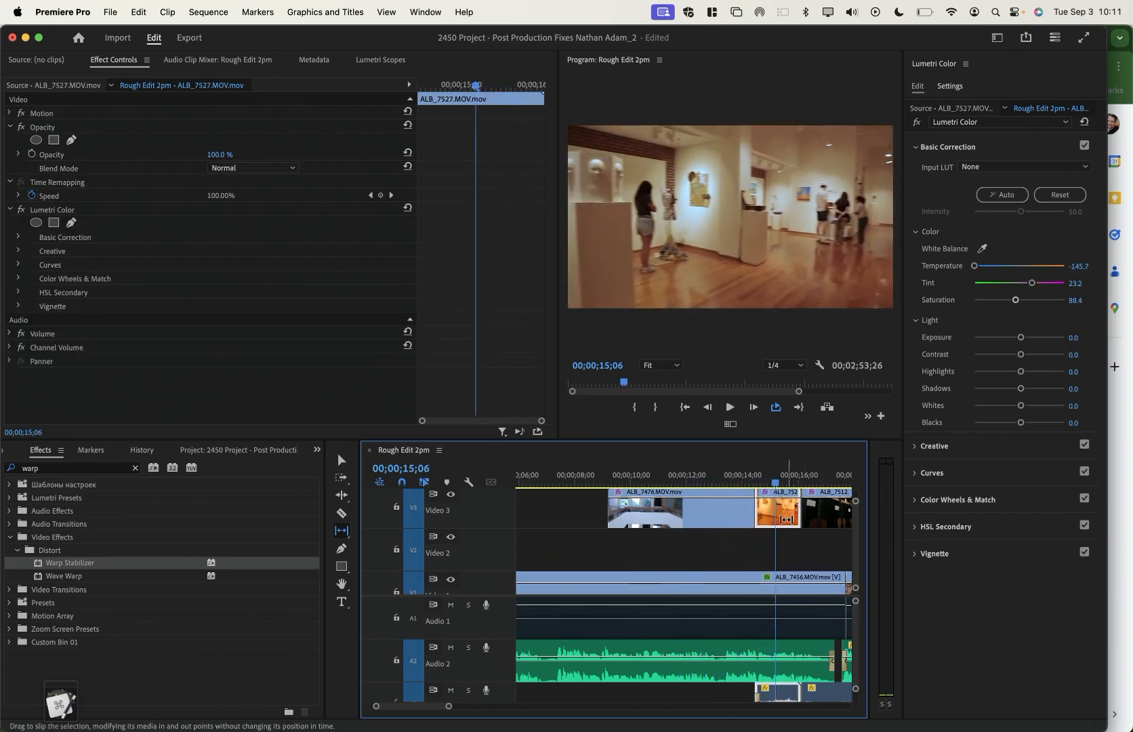
pyautogui.press('space')
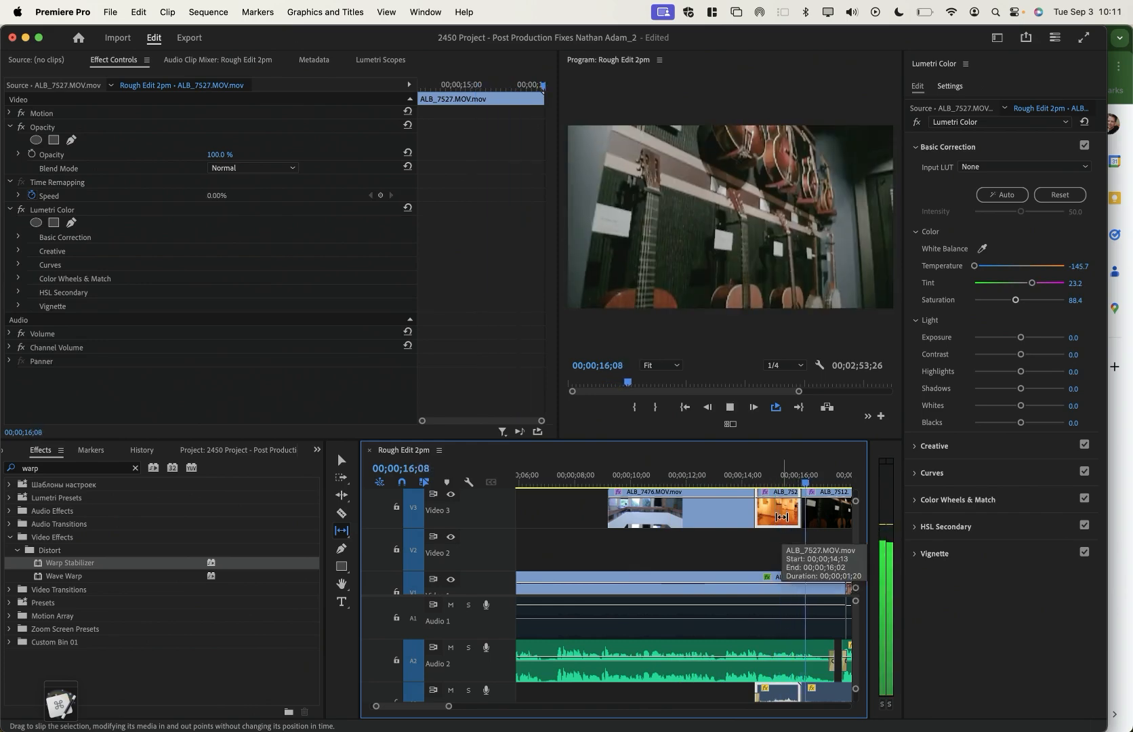
# Apply the Warp Stabilizer effect to the window seating clip ALB_7458.MOV on Video 2
pyautogui.hscroll(3, 787, 520)
pyautogui.moveTo(817, 480); pyautogui.dragTo(831, 482)
pyautogui.press('space')
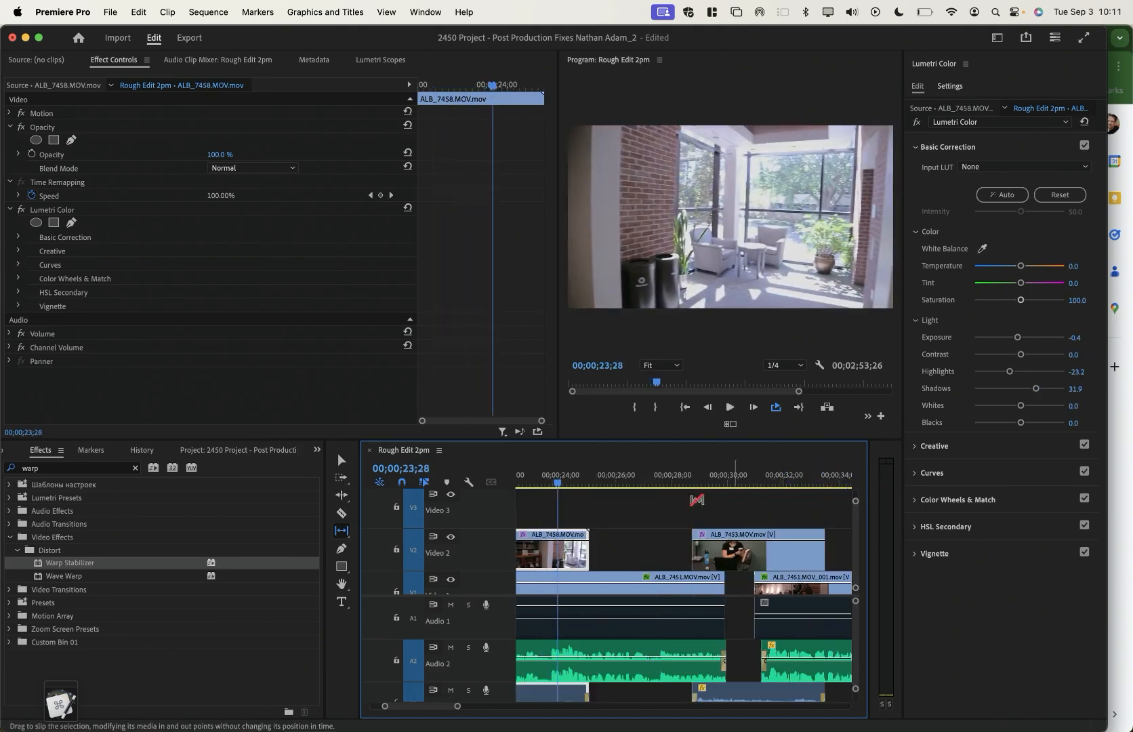
pyautogui.hscroll(-2, 621, 527)
pyautogui.press('space')
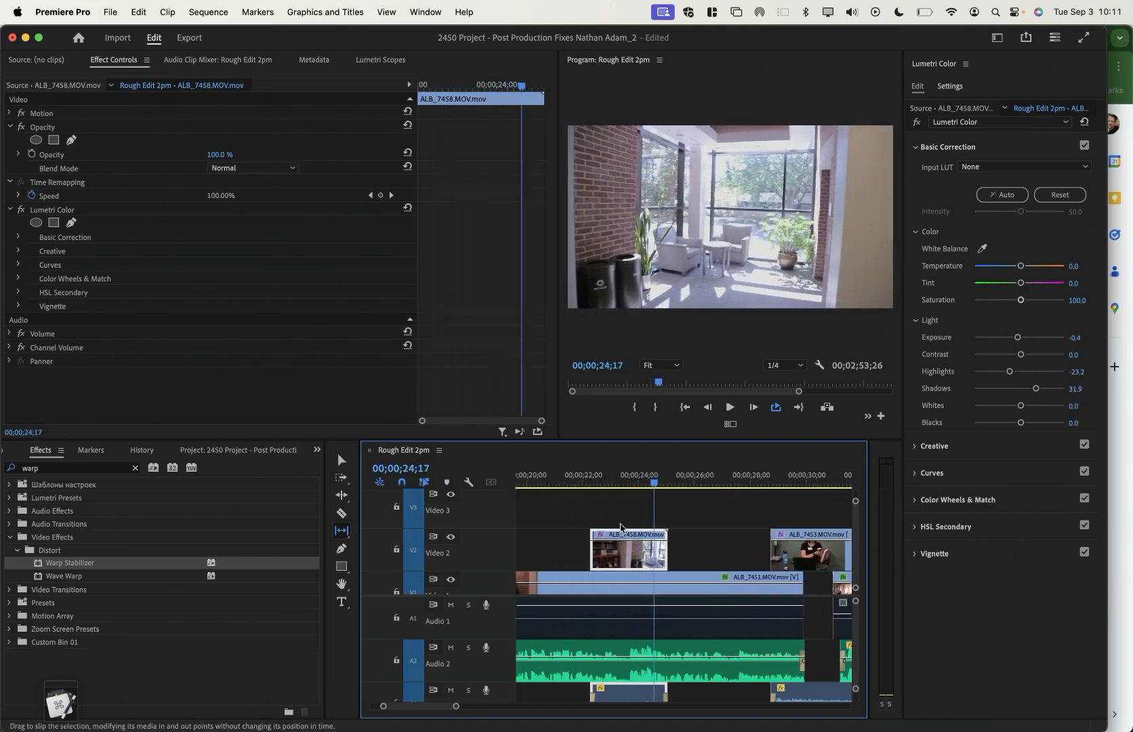
pyautogui.press('a')
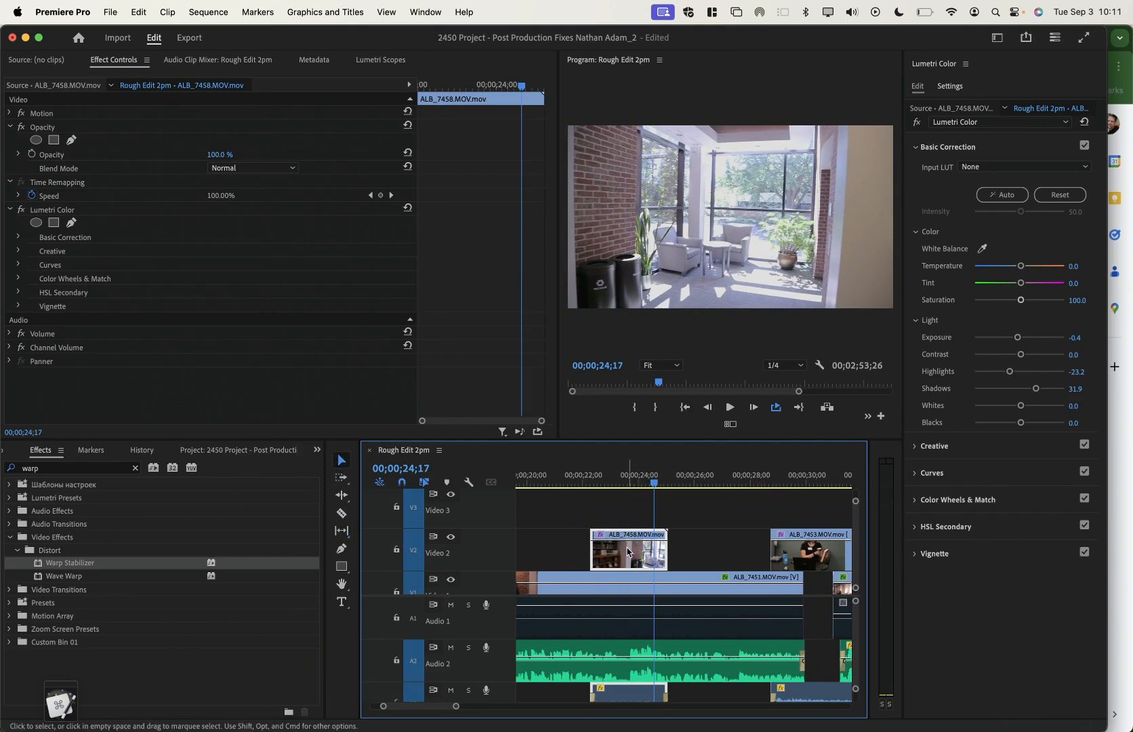
pyautogui.click(638, 510)
pyautogui.click(635, 553)
pyautogui.moveTo(63, 561); pyautogui.dragTo(632, 553)
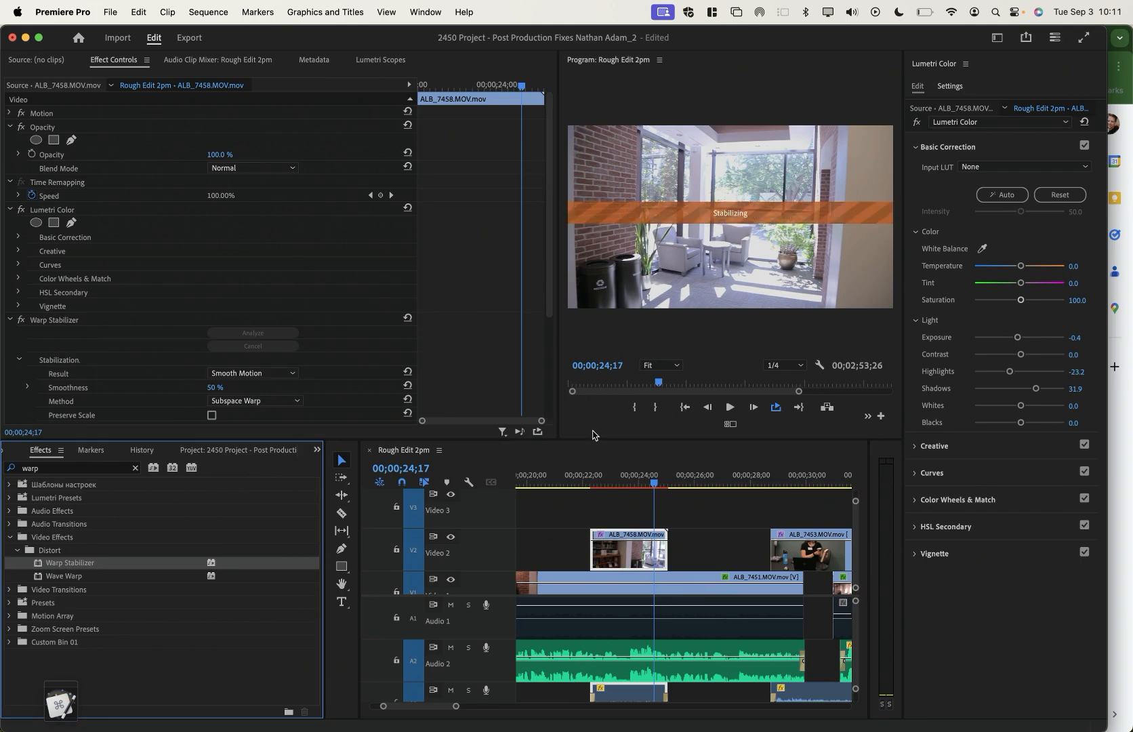
# Play back the stabilized clip ALB_7458.MOV from just before its start
pyautogui.click(581, 477)
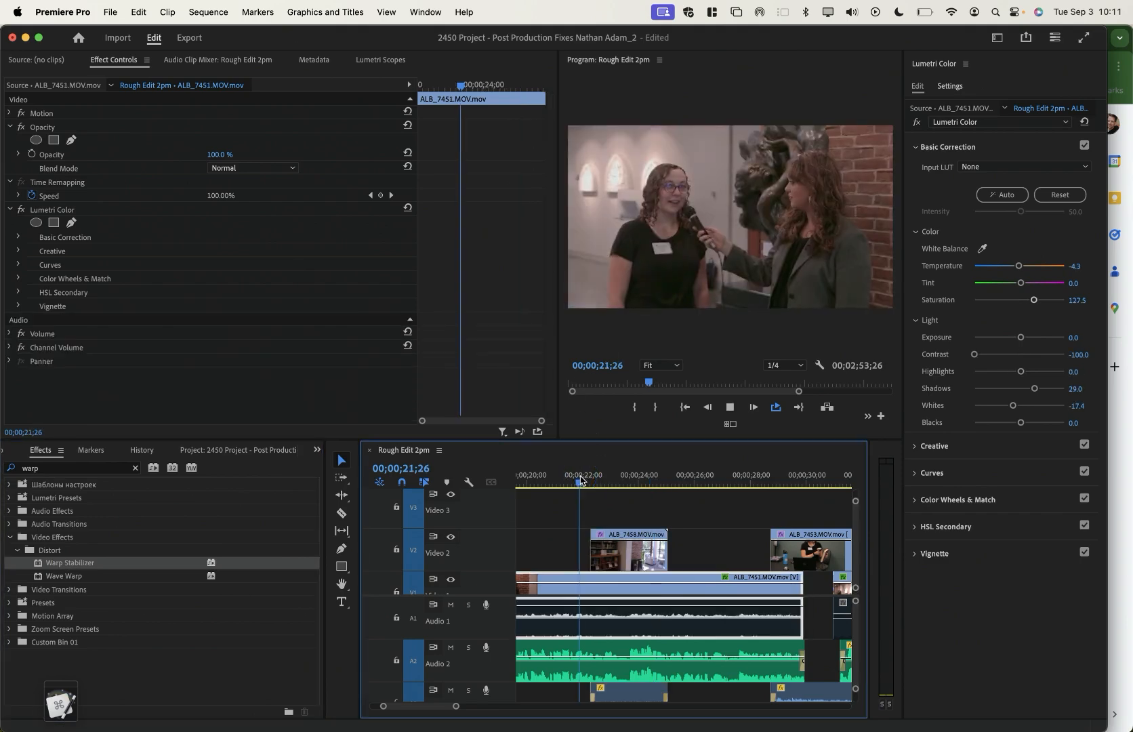
pyautogui.press('space')
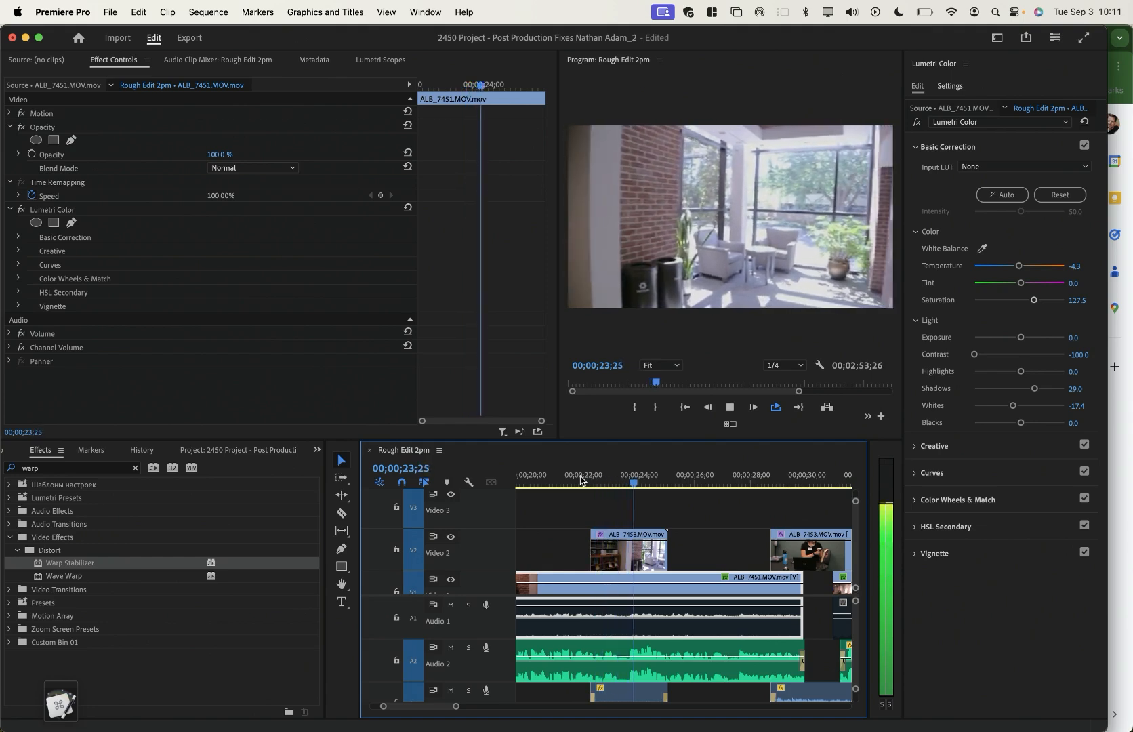
pyautogui.press('space')
# Apply the Warp Stabilizer effect to the red music index books clip ALB_7539.MOV on Video 2
pyautogui.hscroll(3, 700, 531)
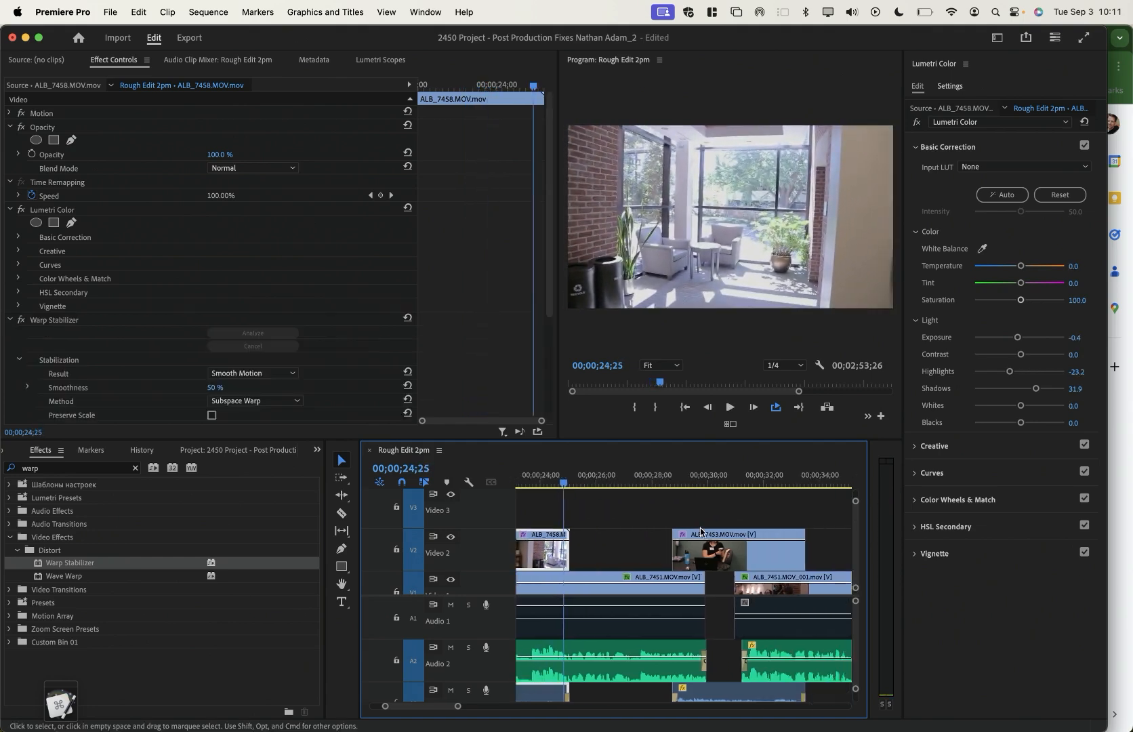
pyautogui.hscroll(1, 700, 530)
pyautogui.moveTo(669, 477); pyautogui.dragTo(724, 486)
pyautogui.hscroll(8, 711, 494)
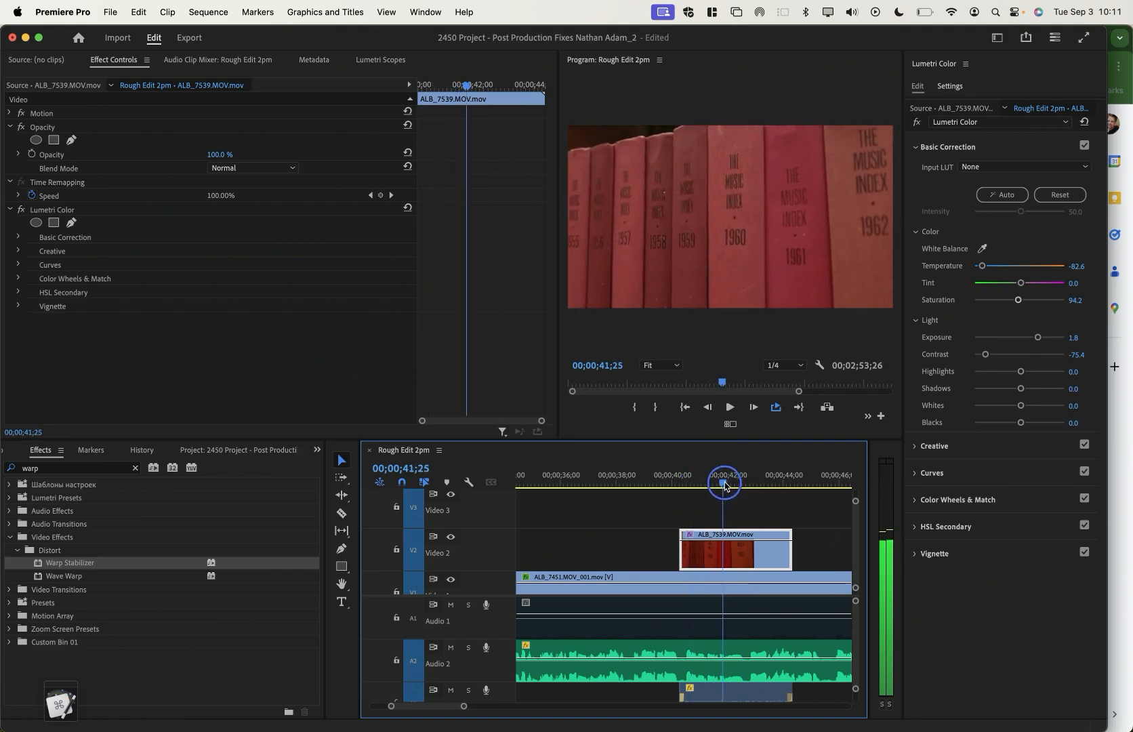
pyautogui.moveTo(65, 566); pyautogui.dragTo(742, 547)
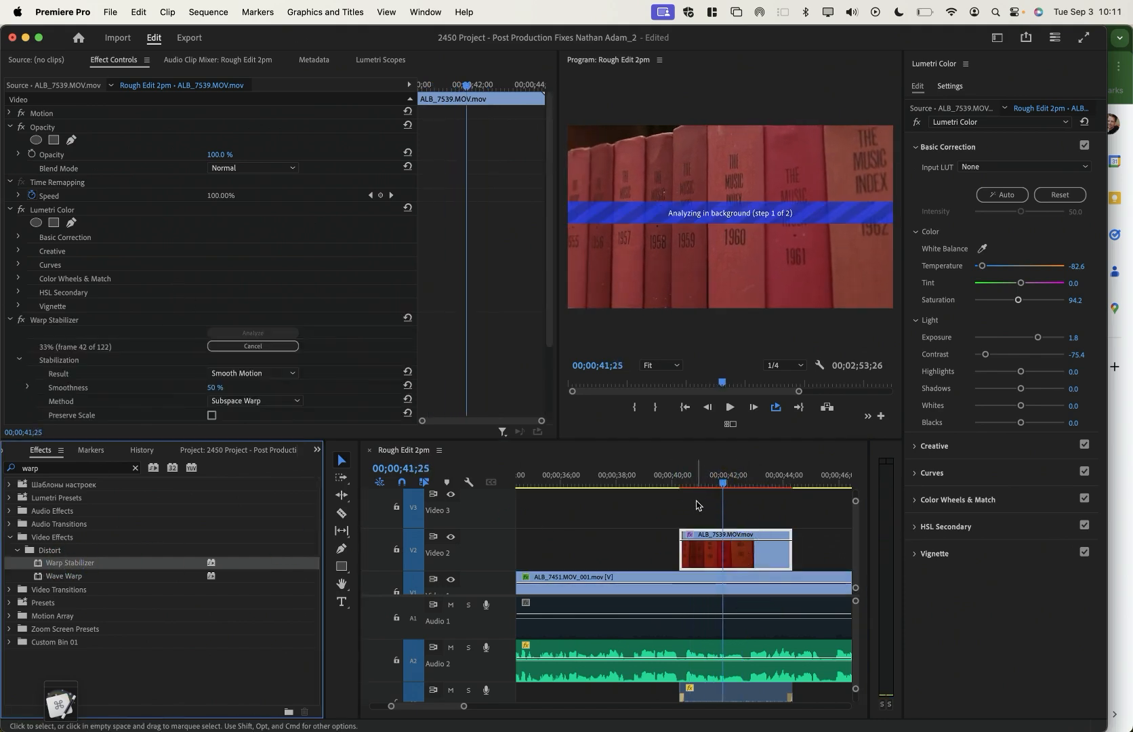
# Play back the stabilized books clip ALB_7539.MOV from before its start
pyautogui.hscroll(3, 691, 514)
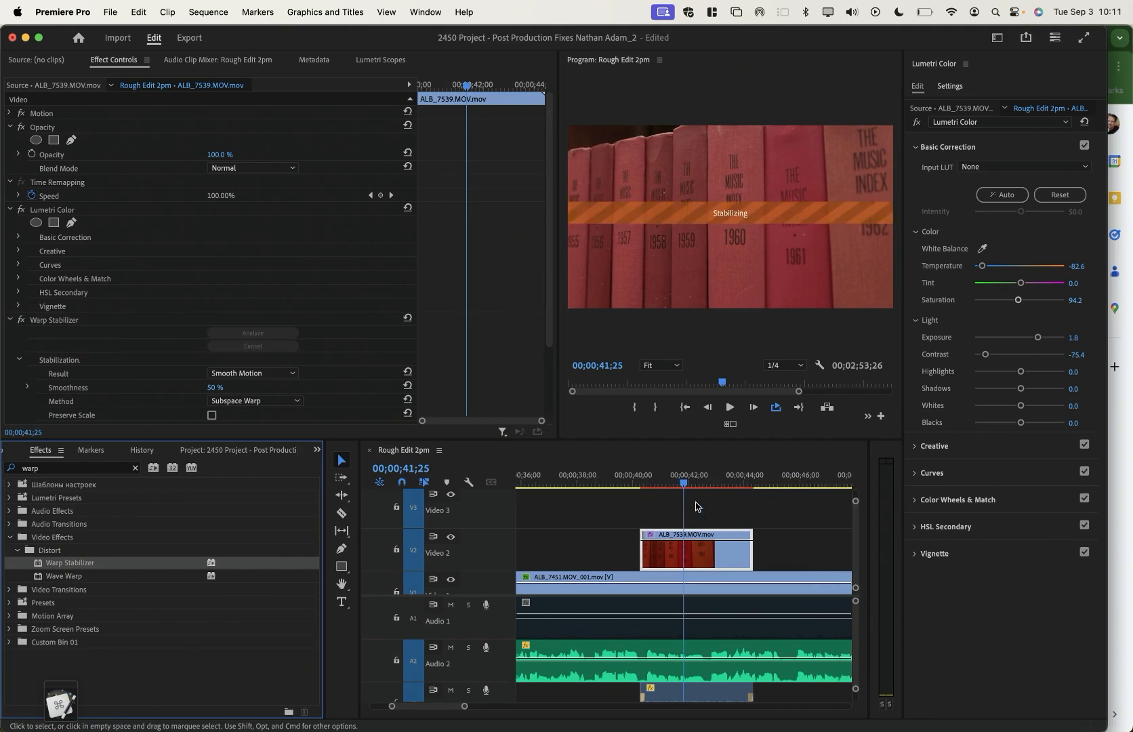
pyautogui.click(605, 485)
pyautogui.press('space')
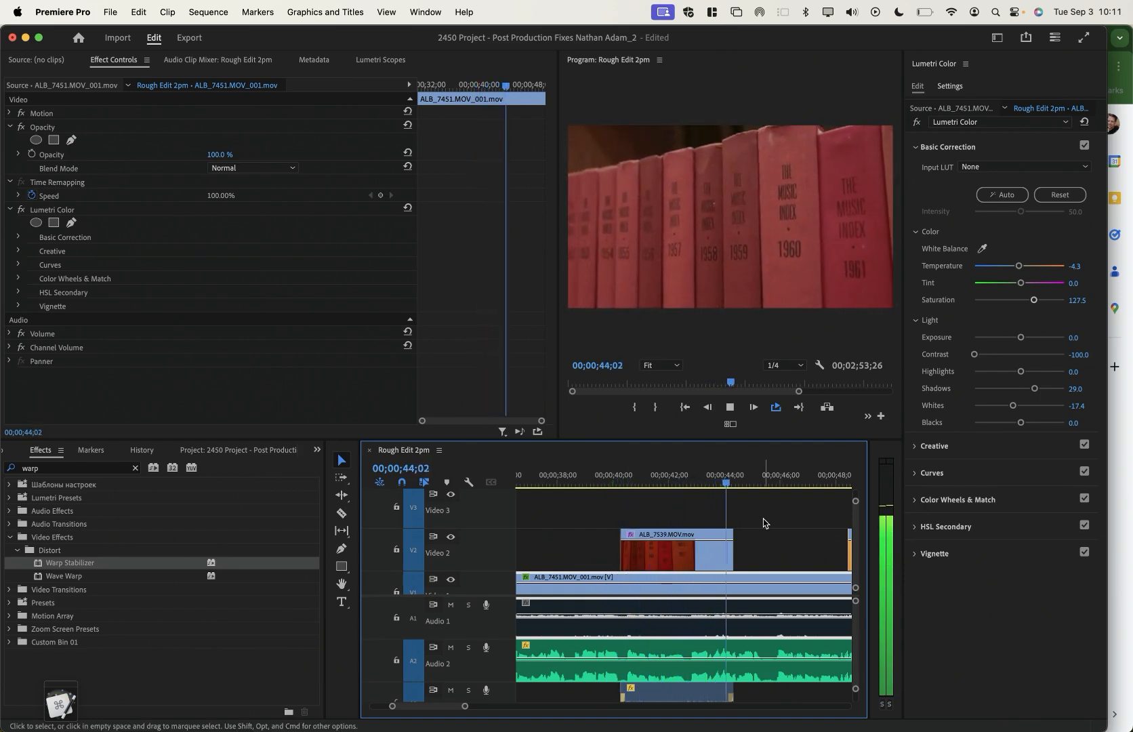
pyautogui.press('space')
# Apply Warp Stabilizer to the sheet music clip ALB_7542.MOV on Video 2 and play it through into the following shot
pyautogui.hscroll(5, 692, 482)
pyautogui.moveTo(665, 482)
pyautogui.mouseDown()
pyautogui.moveTo(688, 482)
pyautogui.moveTo(678, 481)
pyautogui.mouseUp()
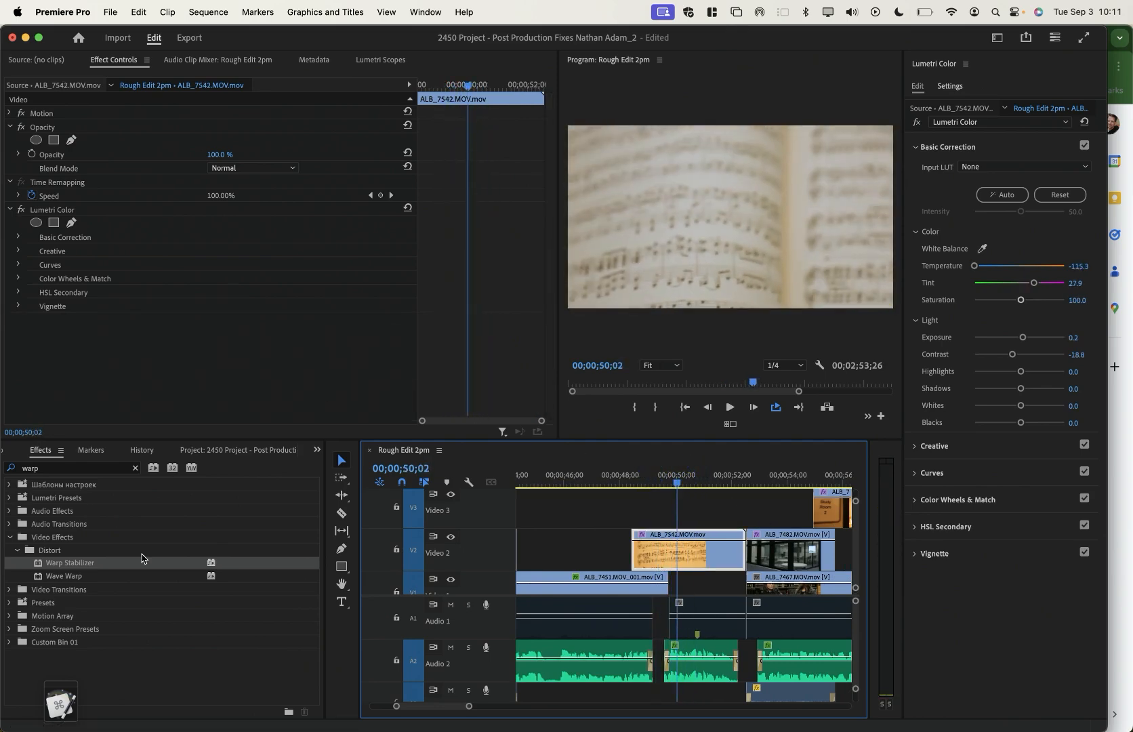
pyautogui.moveTo(93, 568); pyautogui.dragTo(667, 552)
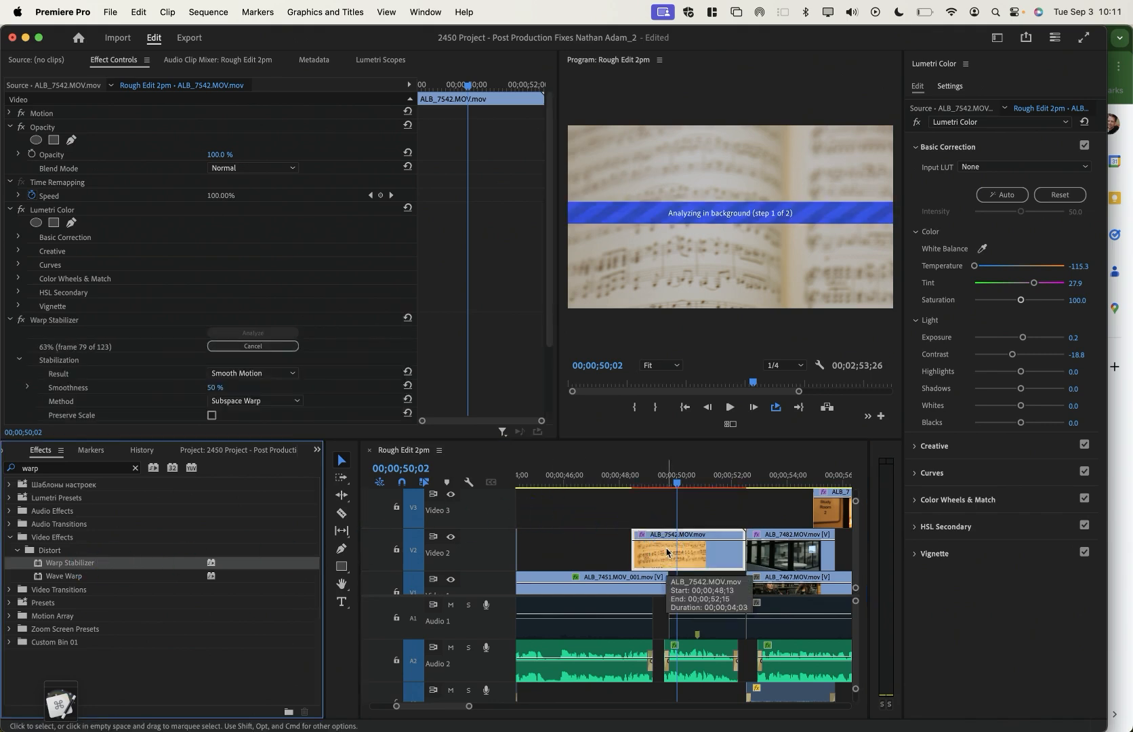
pyautogui.click(625, 482)
pyautogui.press('space')
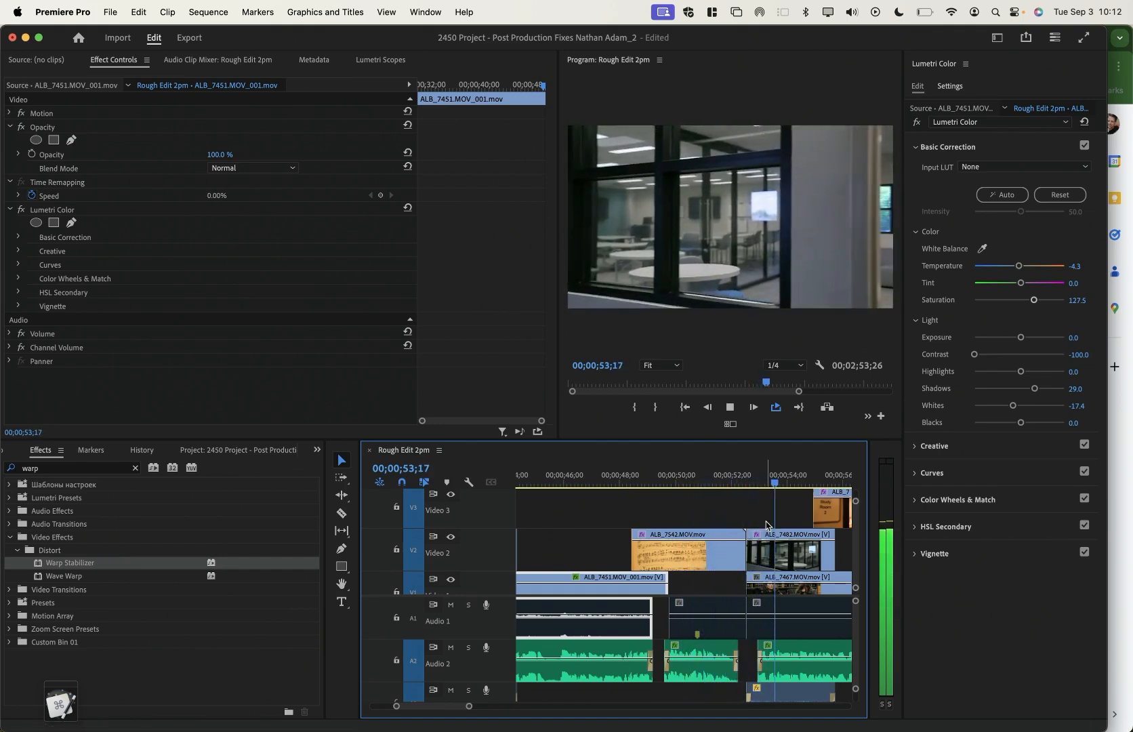
# Apply Warp Stabilizer to the study room window clip ALB_7482.MOV on Video 2 and play it back into ALB_7534.MOV
pyautogui.click(792, 563)
pyautogui.moveTo(58, 565); pyautogui.dragTo(603, 518)
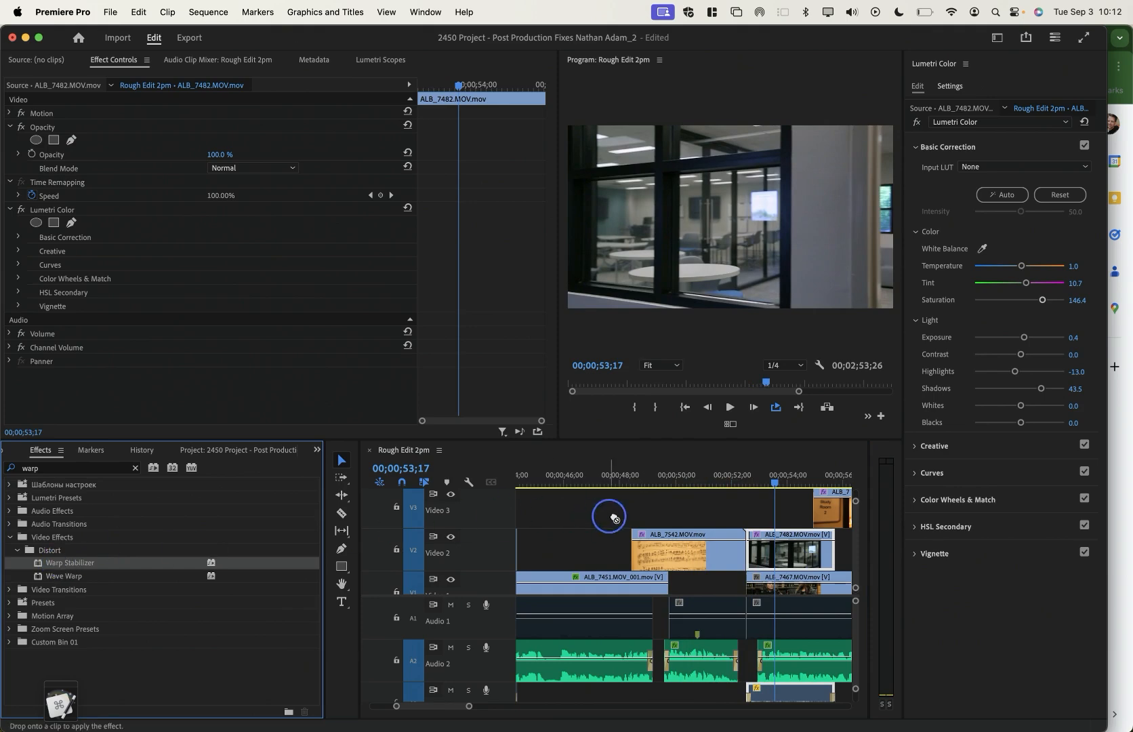
pyautogui.moveTo(729, 519); pyautogui.dragTo(787, 546)
pyautogui.hscroll(5, 787, 546)
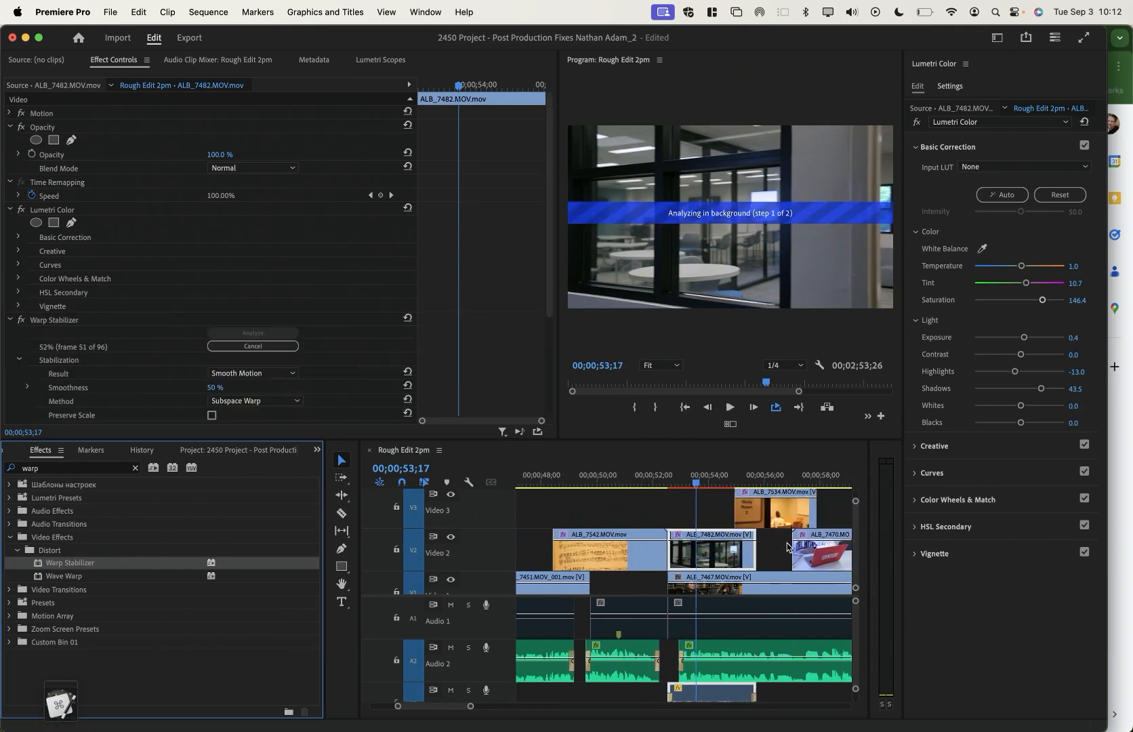
pyautogui.click(596, 483)
pyautogui.press('space')
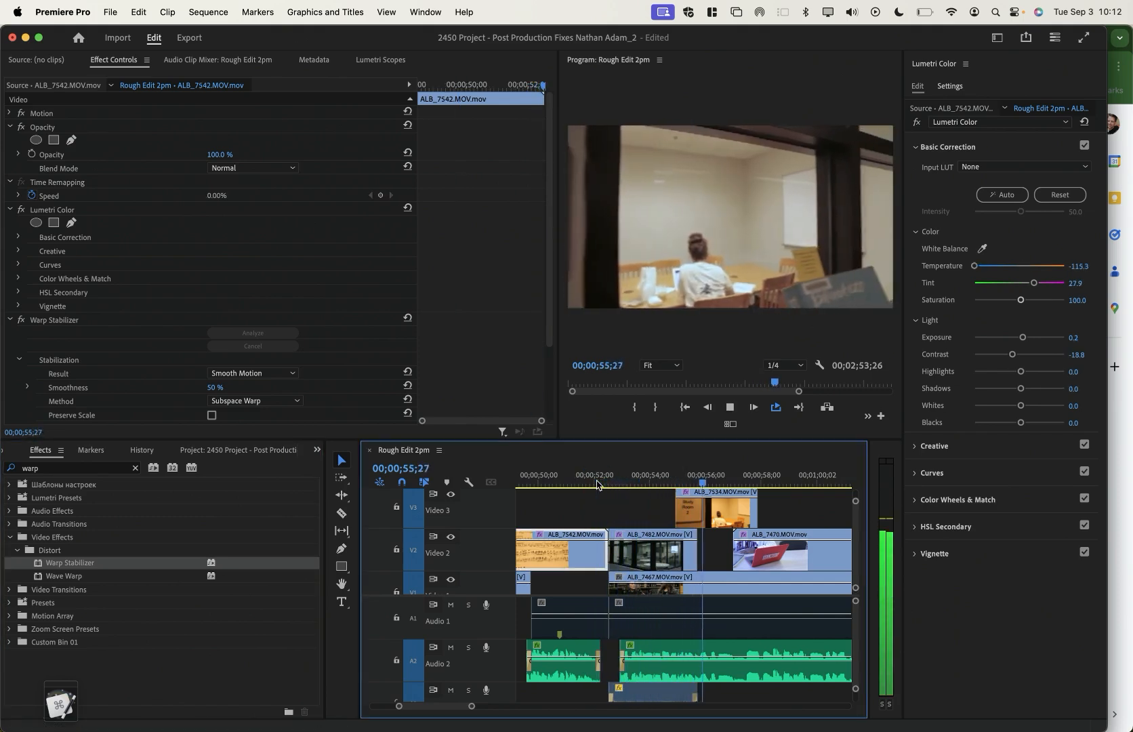
# Apply the Warp Stabilizer effect to the study room clip ALB_7534.MOV on Video 3
pyautogui.click(716, 524)
pyautogui.hscroll(3, 742, 509)
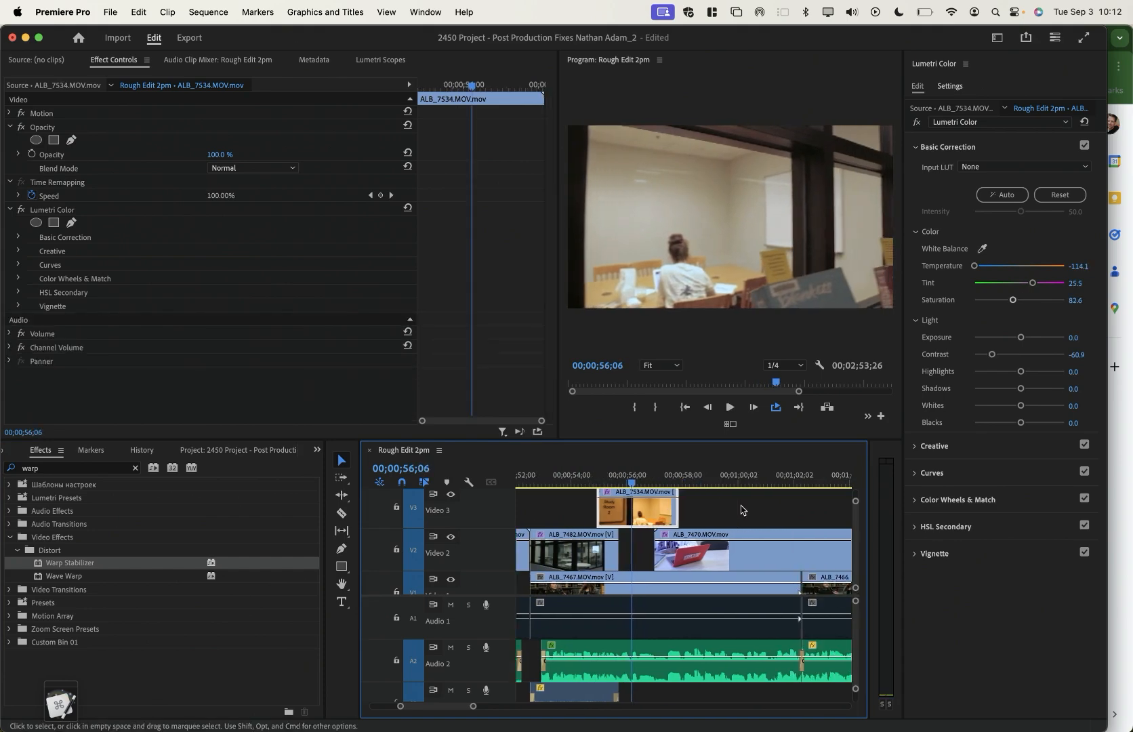
pyautogui.moveTo(53, 566); pyautogui.dragTo(627, 497)
# Check the laptop clip ALB_7470.MOV and play back the stabilized study room clip ALB_7534.MOV
pyautogui.click(692, 478)
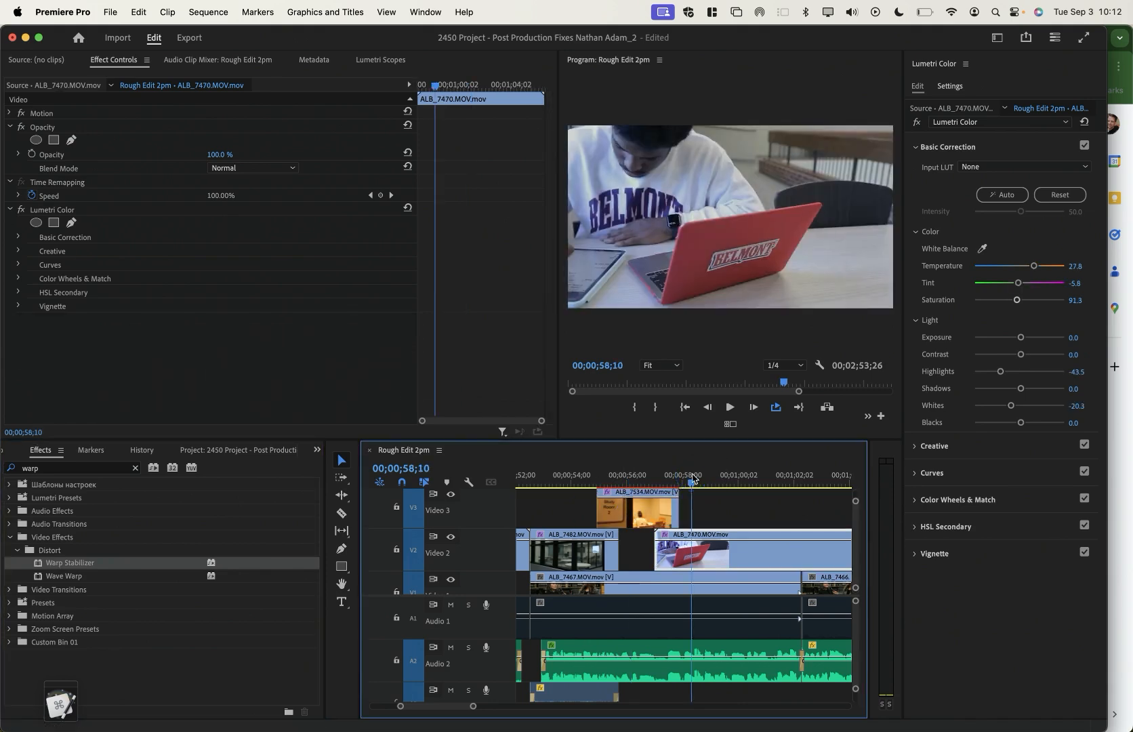
pyautogui.click(617, 480)
pyautogui.press('space')
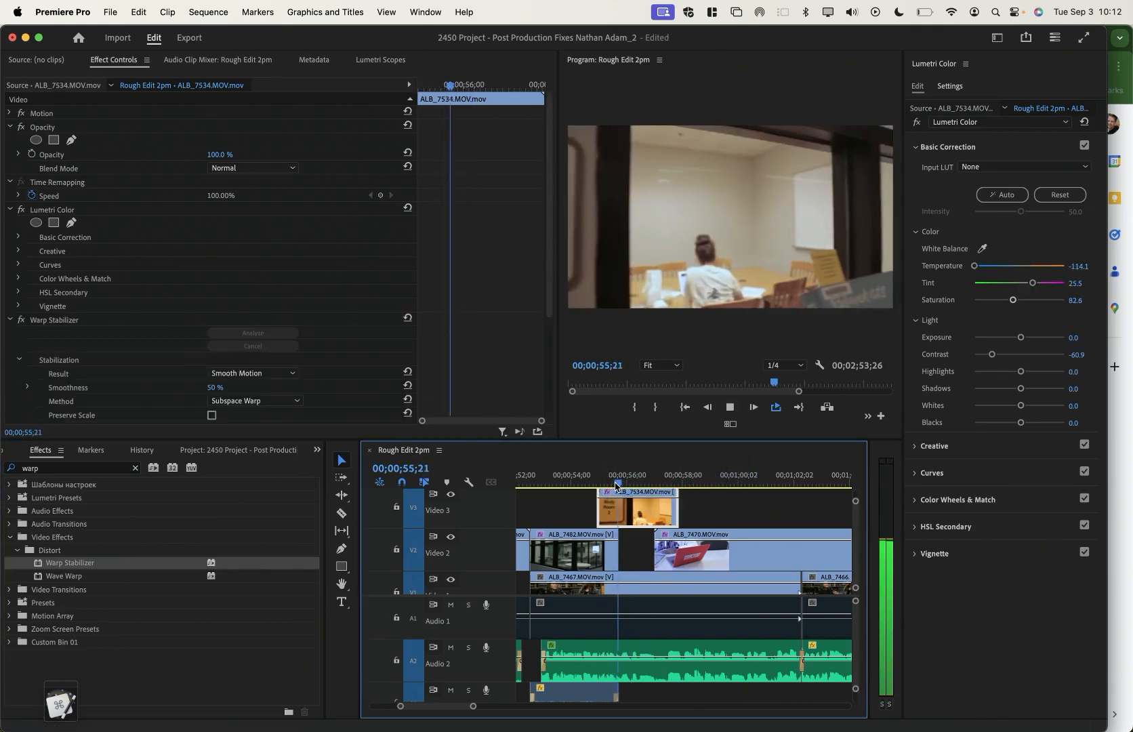
pyautogui.hscroll(-5, 705, 543)
pyautogui.hscroll(2, 705, 544)
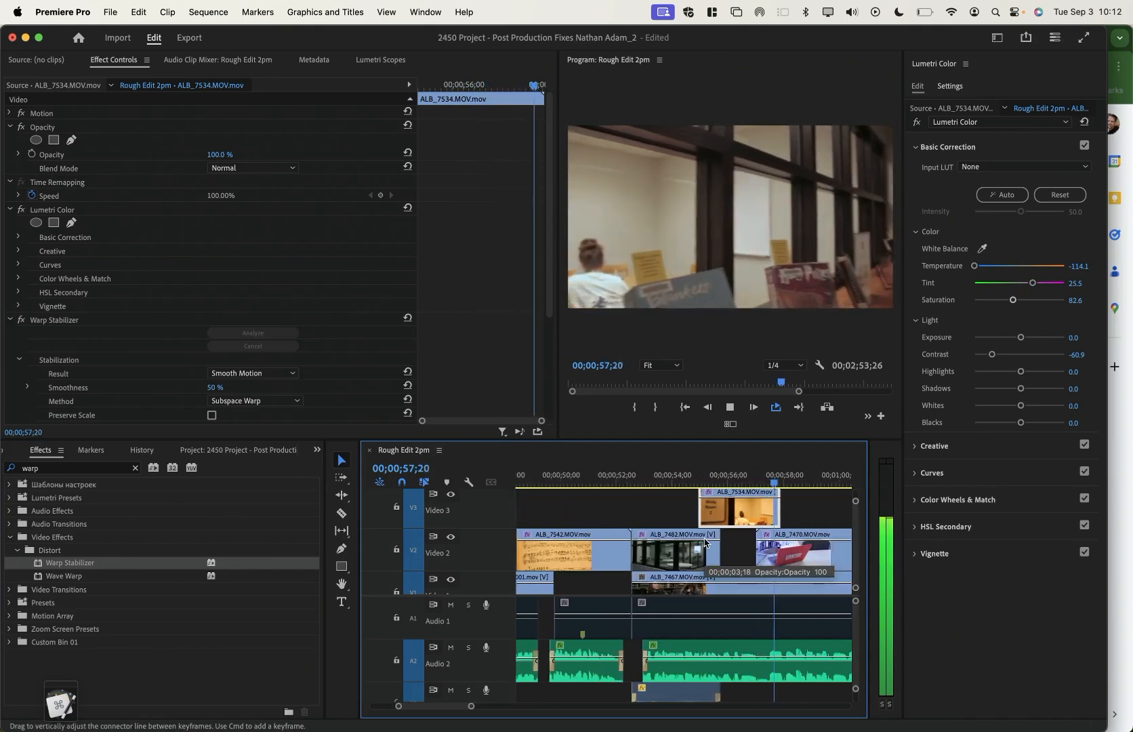
pyautogui.press('space')
# Apply the Warp Stabilizer effect to the bookshelf clip ALB_7474.MOV on Video 2
pyautogui.hscroll(8, 705, 543)
pyautogui.hscroll(6, 704, 542)
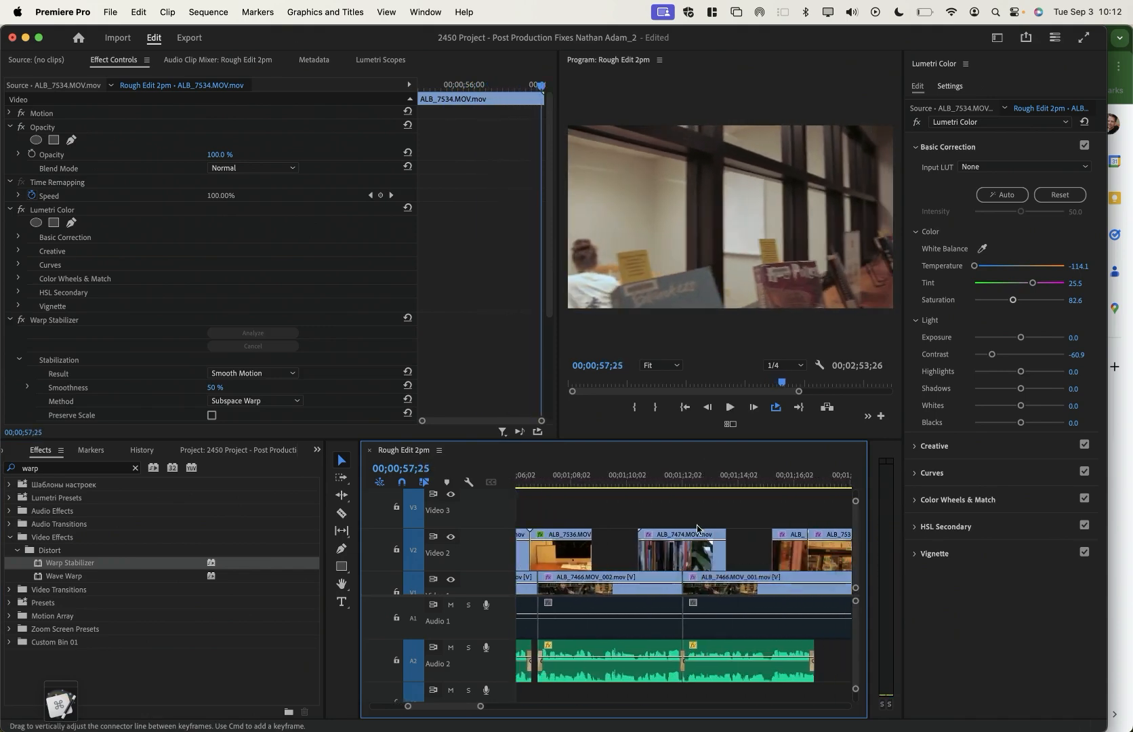
pyautogui.moveTo(555, 478); pyautogui.dragTo(680, 468)
pyautogui.moveTo(81, 566); pyautogui.dragTo(395, 521)
pyautogui.moveTo(653, 540); pyautogui.dragTo(654, 542)
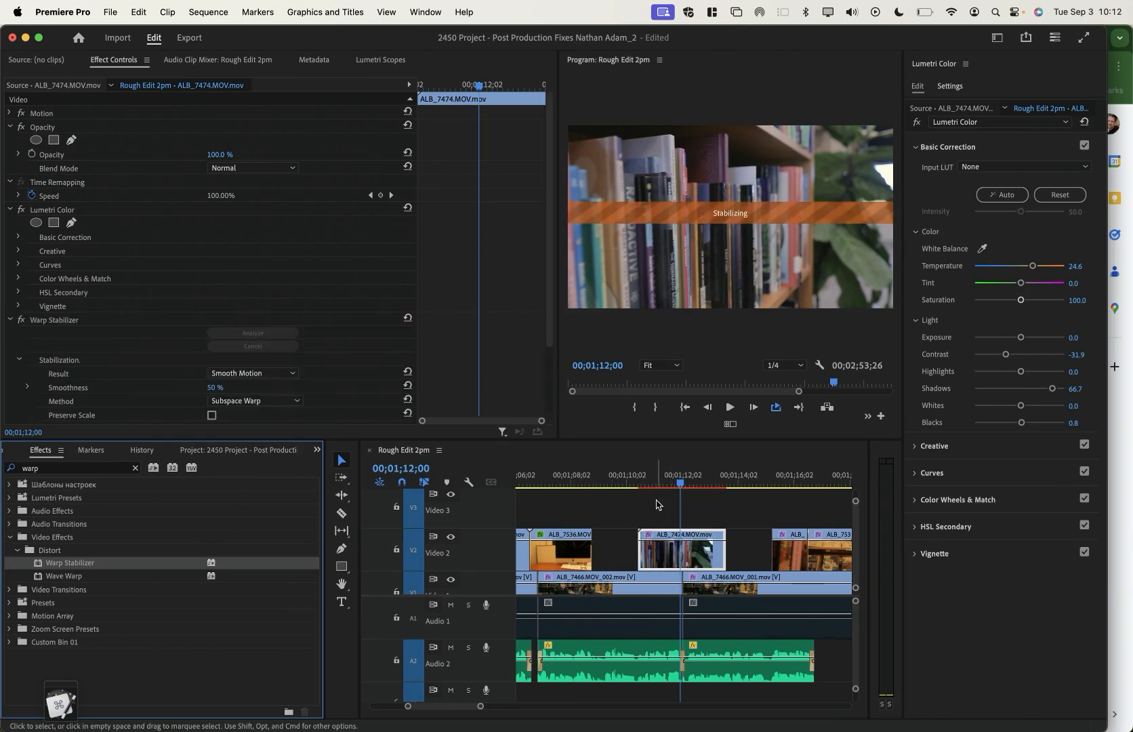
# Show Vectorscope YUV, Waveform (Luma) and Parade (RGB) together in Lumetri Scopes and scrub to the library interview at 00;01;14;20
pyautogui.click(367, 61)
pyautogui.rightClick(275, 228)
pyautogui.click(293, 269)
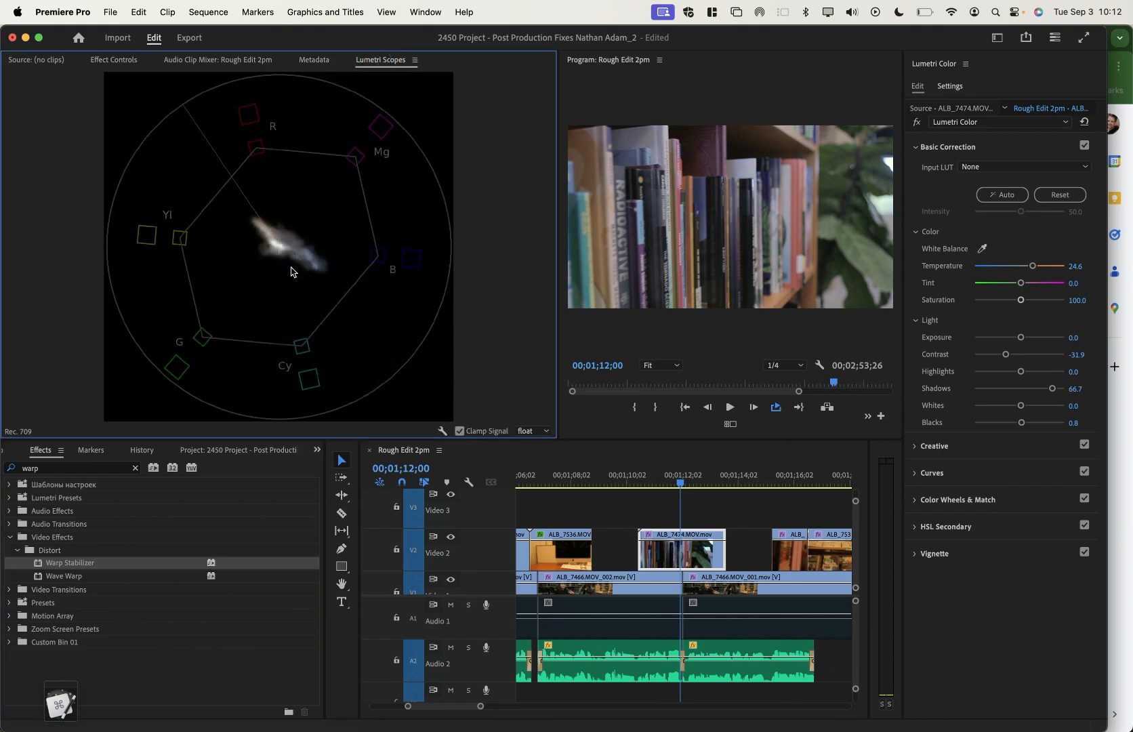
pyautogui.rightClick(231, 242)
pyautogui.click(269, 285)
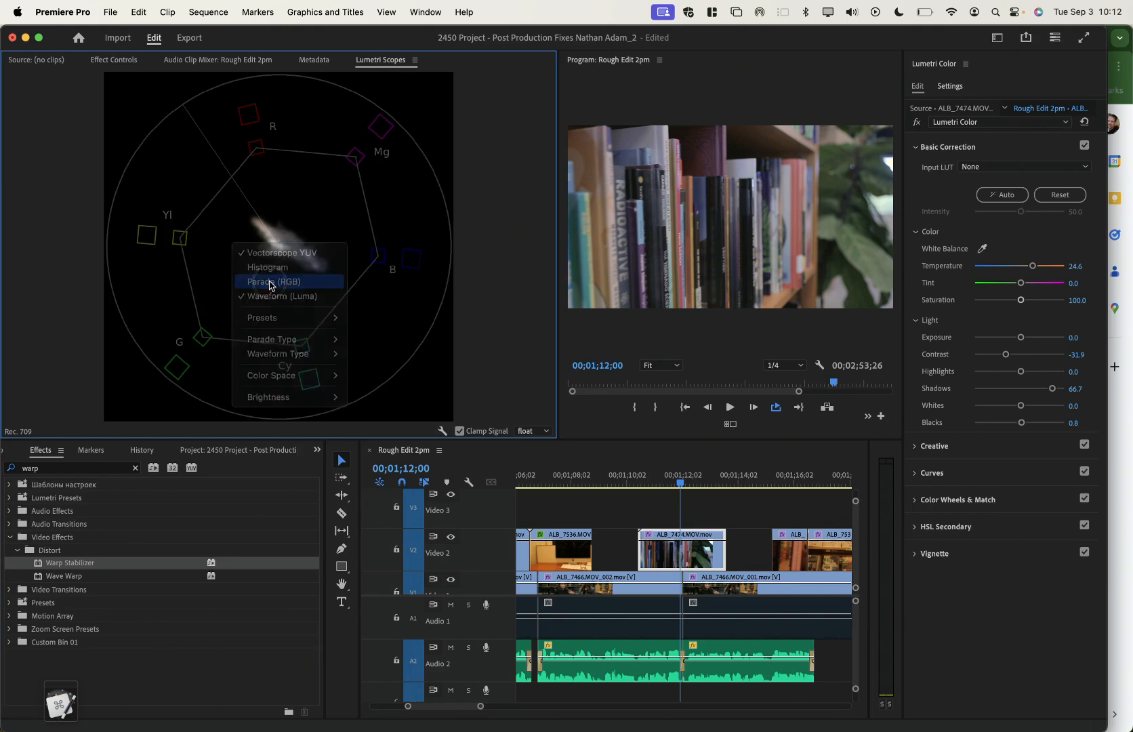
pyautogui.click(314, 59)
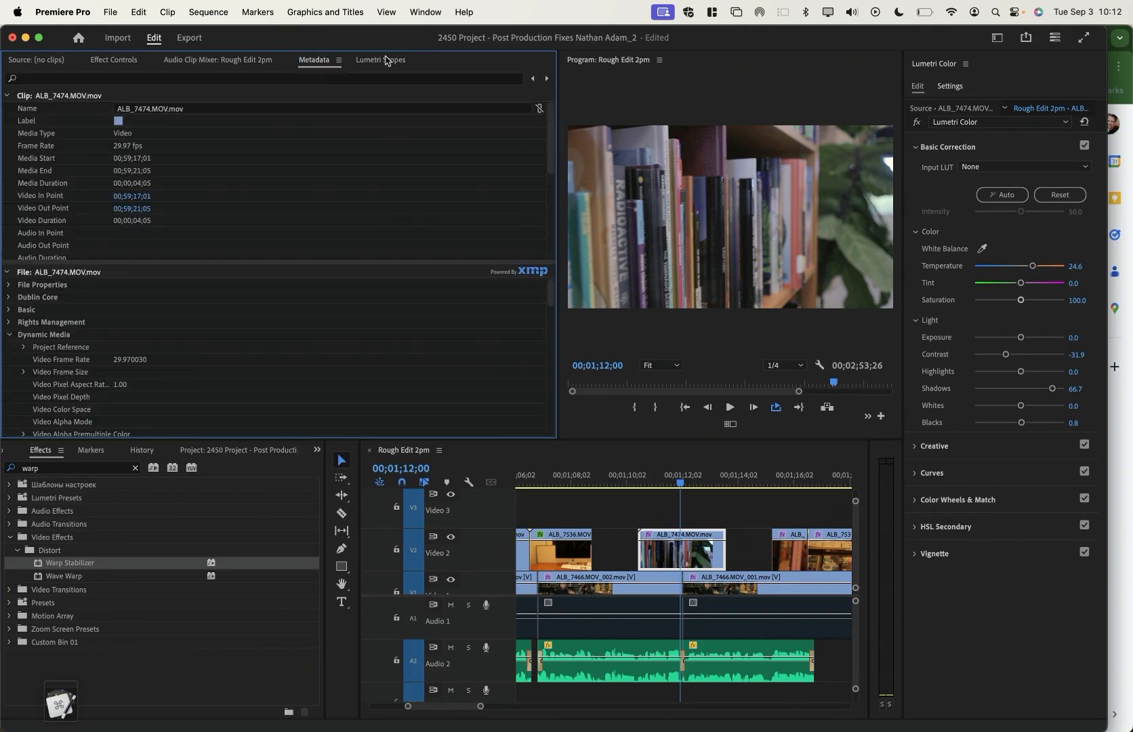
pyautogui.click(381, 59)
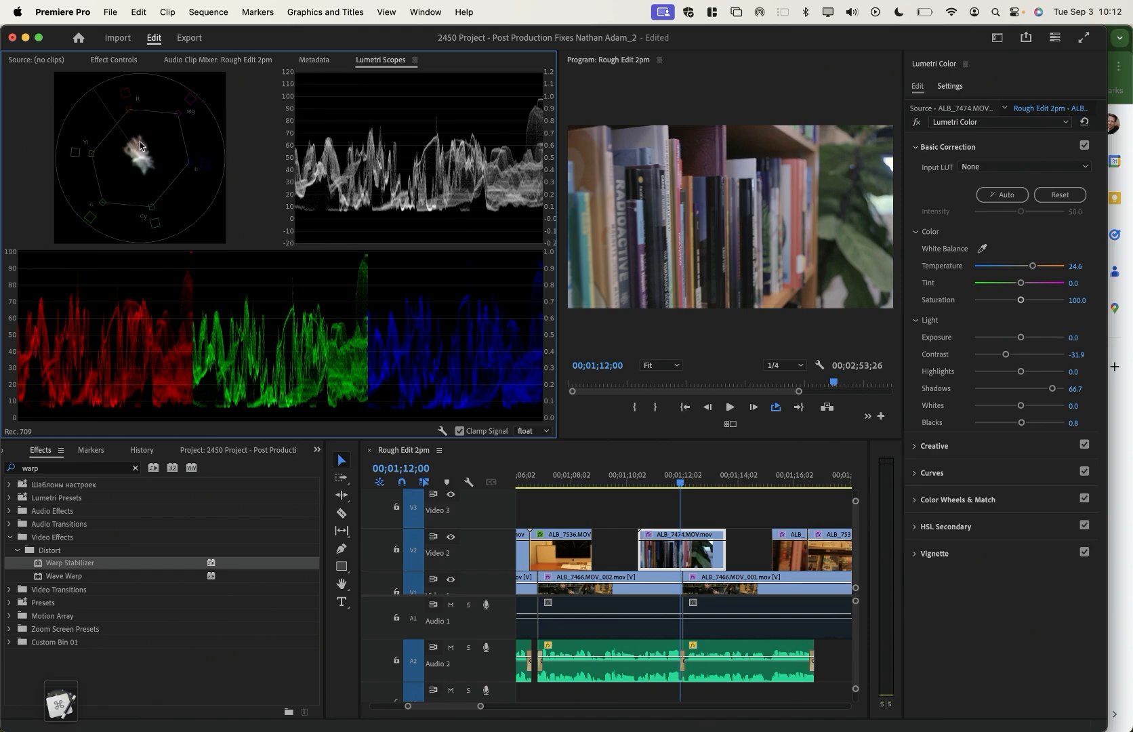
pyautogui.moveTo(717, 479); pyautogui.dragTo(753, 479)
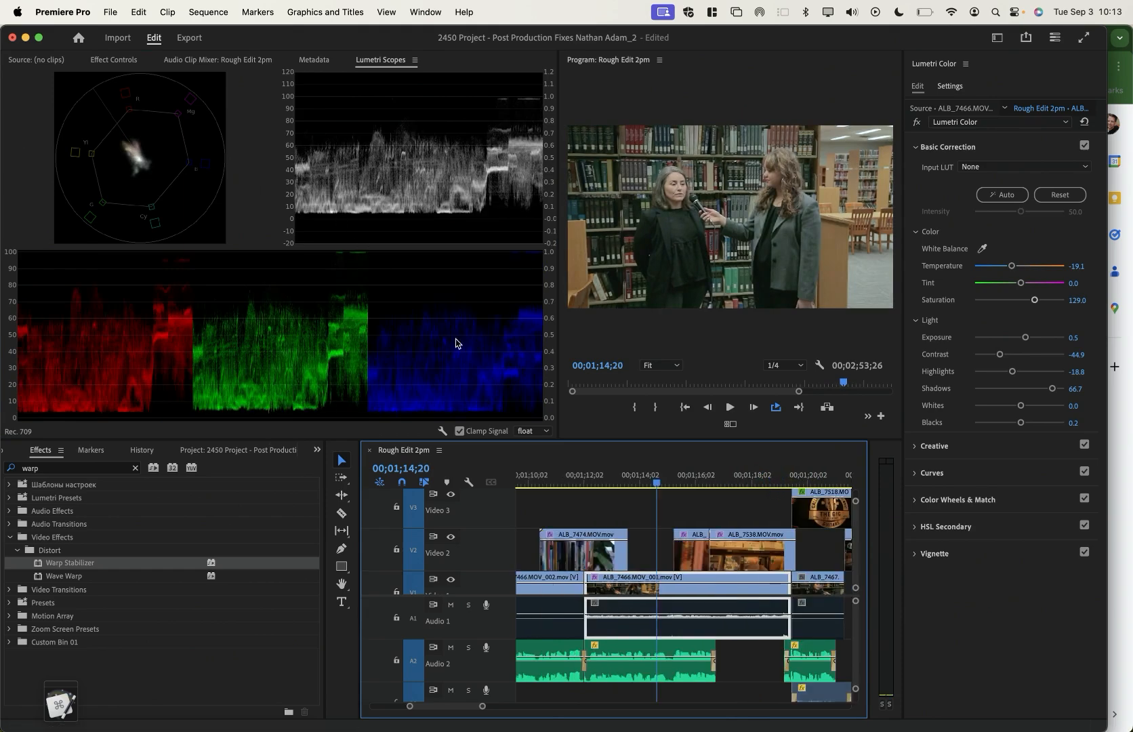
# Apply the Warp Stabilizer effect to the book spines clip ALB_7541.MOV and the adjoining shelf clip ALB_7538.MOV on Video 2
pyautogui.press('space')
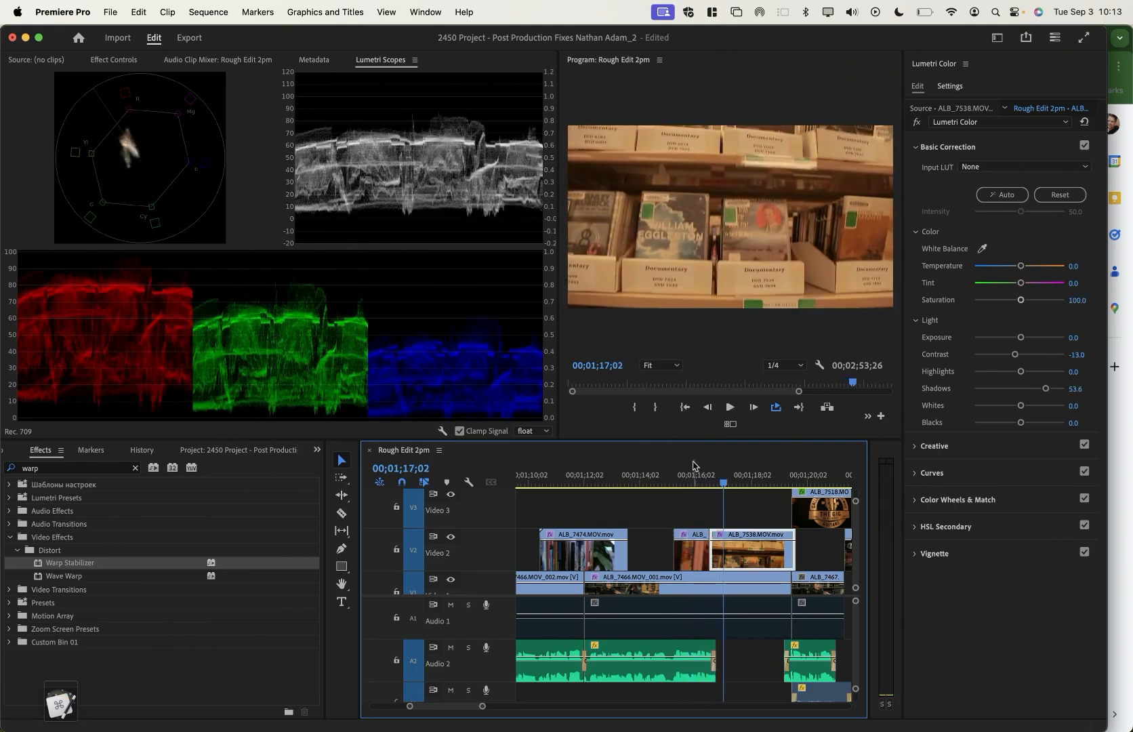
pyautogui.click(691, 480)
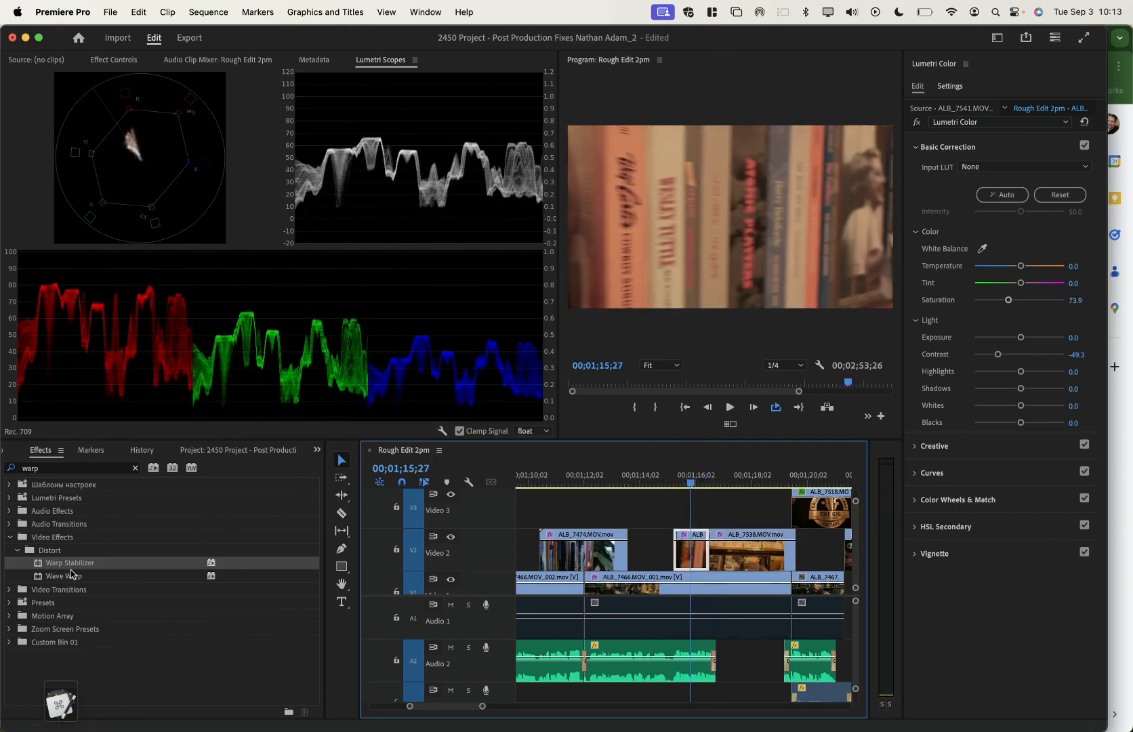
pyautogui.moveTo(59, 565); pyautogui.dragTo(693, 535)
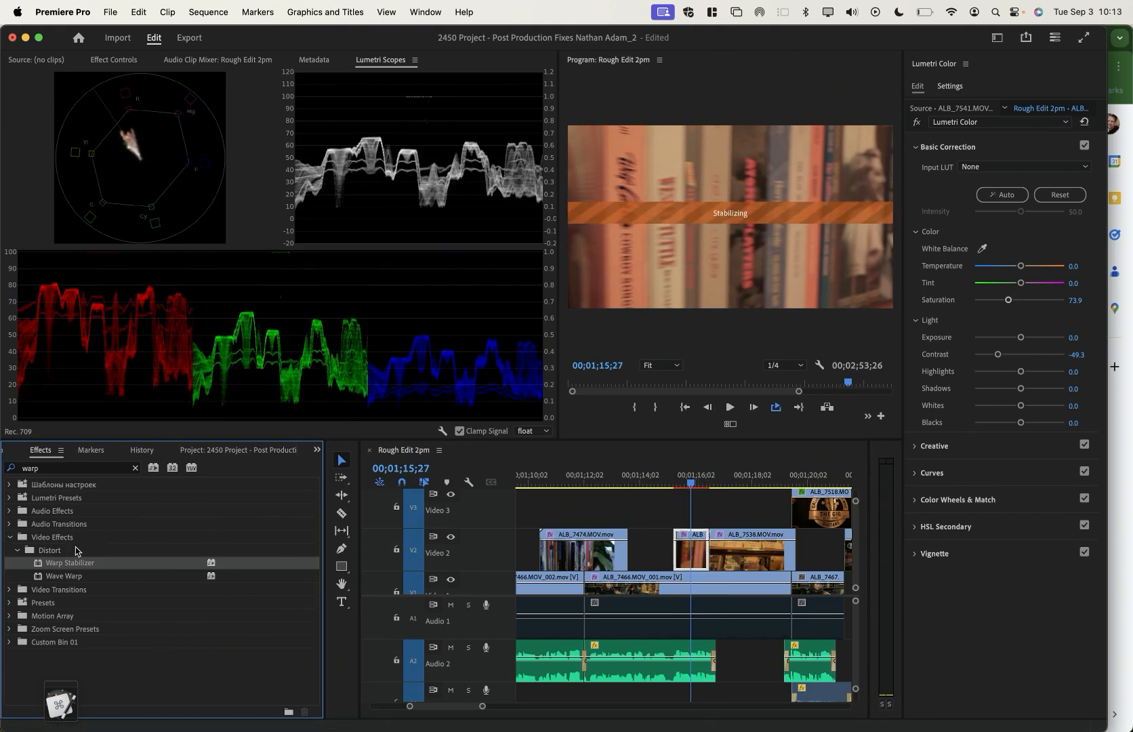
pyautogui.moveTo(76, 564); pyautogui.dragTo(757, 552)
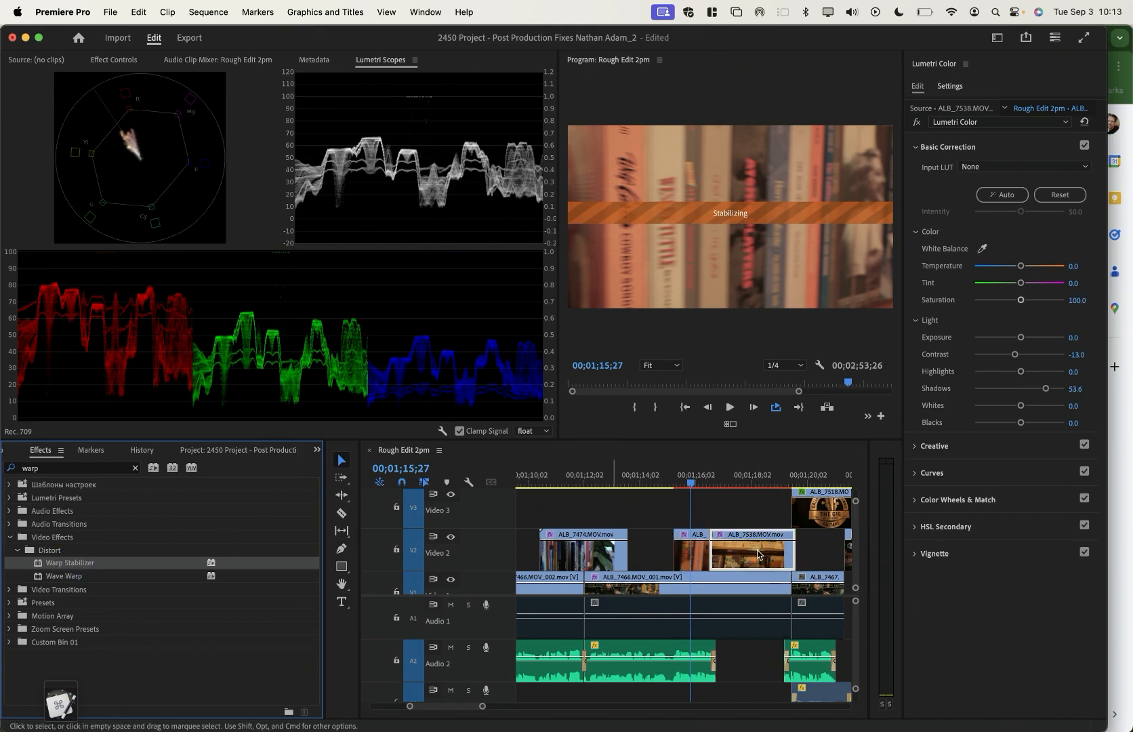
# Place the playhead at 00;01;14;25 and fit the whole Rough Edit 2pm sequence in the timeline
pyautogui.hscroll(3, 683, 508)
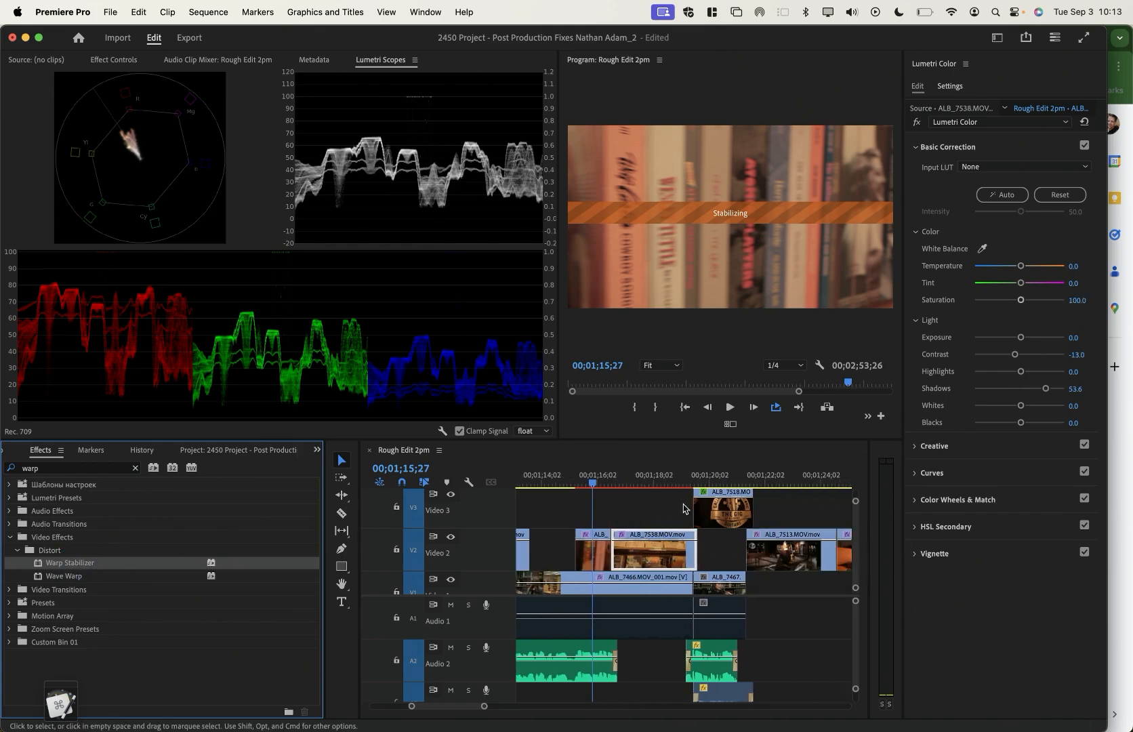
pyautogui.click(563, 483)
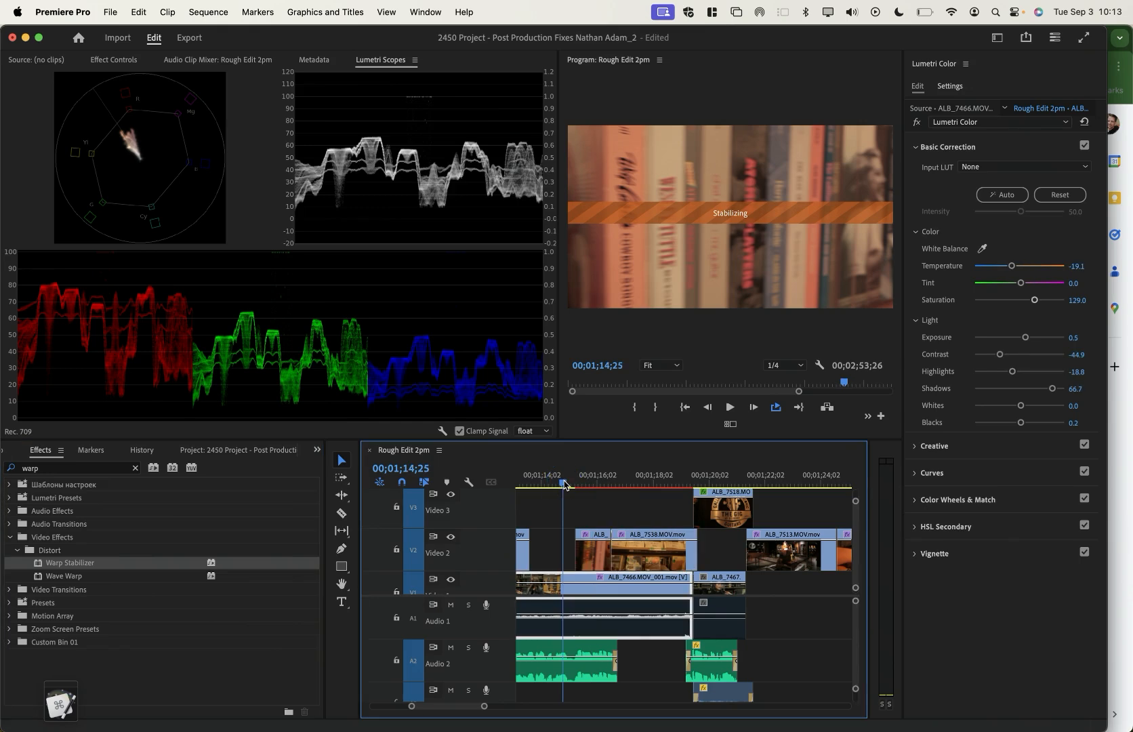
pyautogui.press('\\')
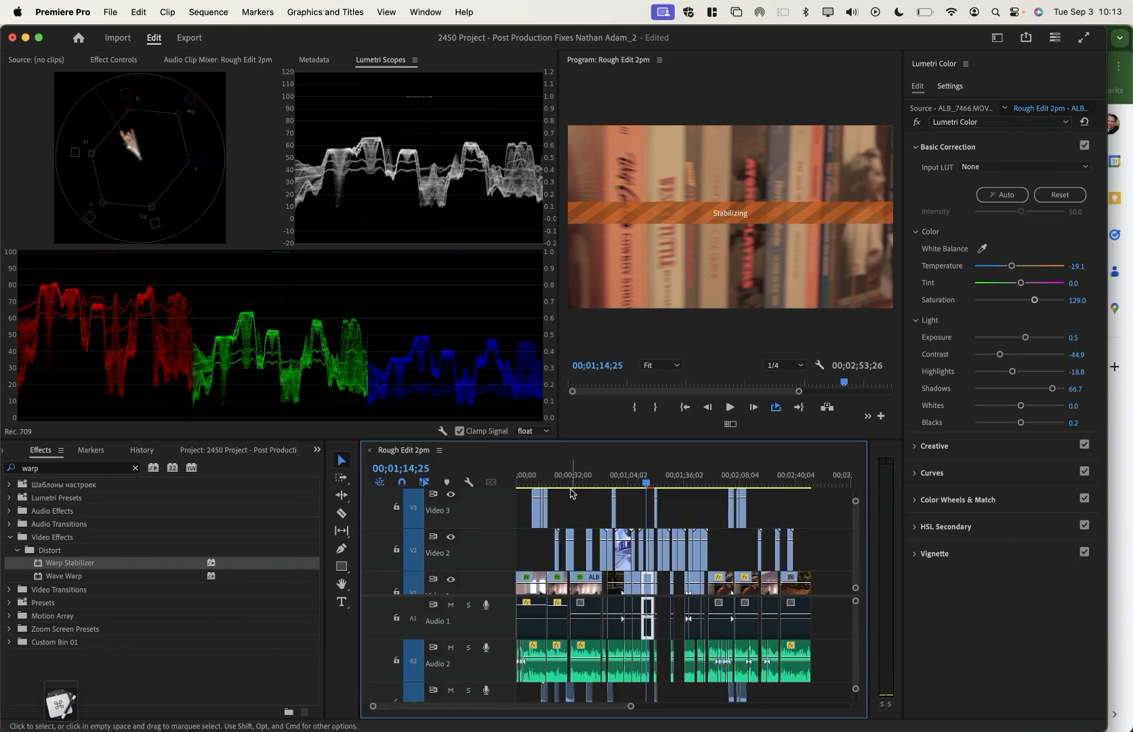
# Switch to Chrome and look back over the earlier steps of the Post Production Fixes checklist
pyautogui.press('super+Tab')
pyautogui.scroll(10, 241, 371)
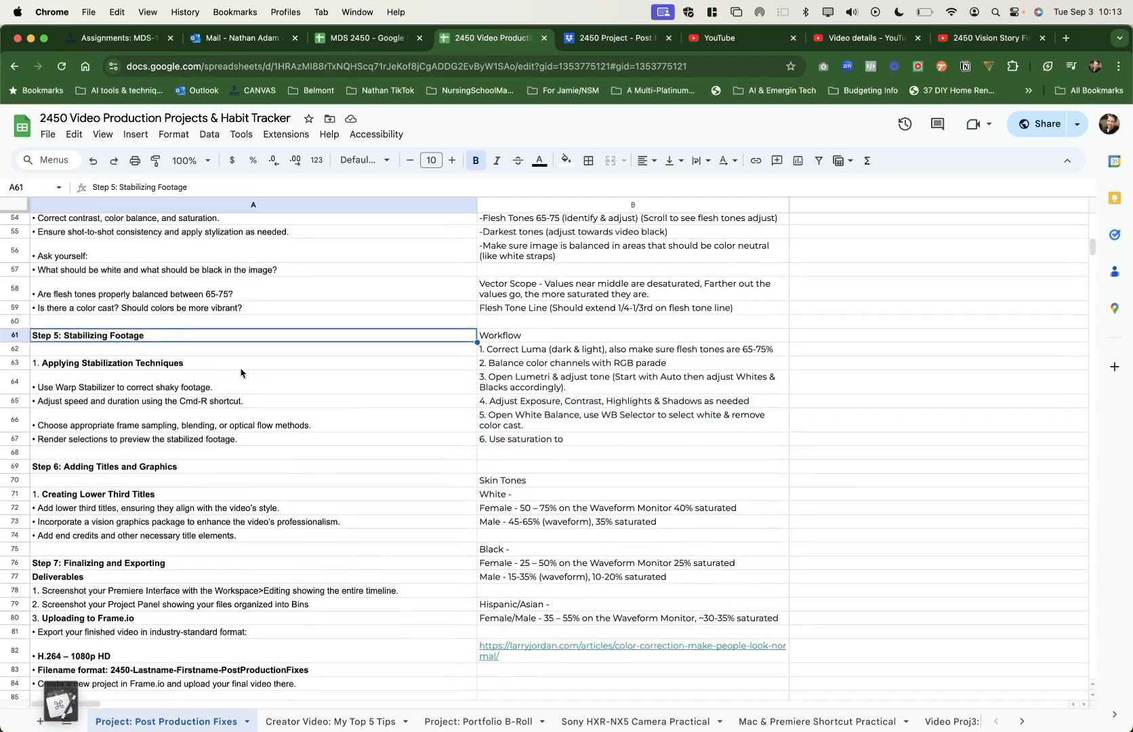
pyautogui.scroll(6, 242, 372)
pyautogui.scroll(-2, 241, 372)
pyautogui.scroll(-4, 241, 372)
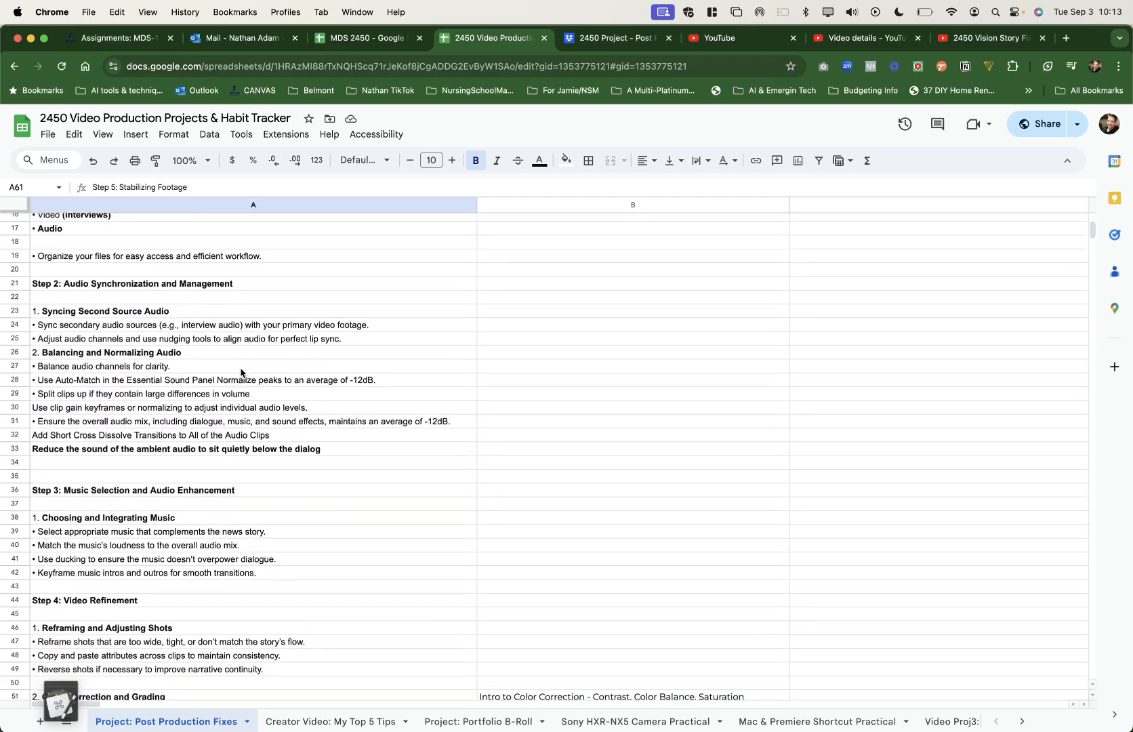
# Switch back to Premiere Pro, try to save the project and cancel the save
pyautogui.press('super+Tab')
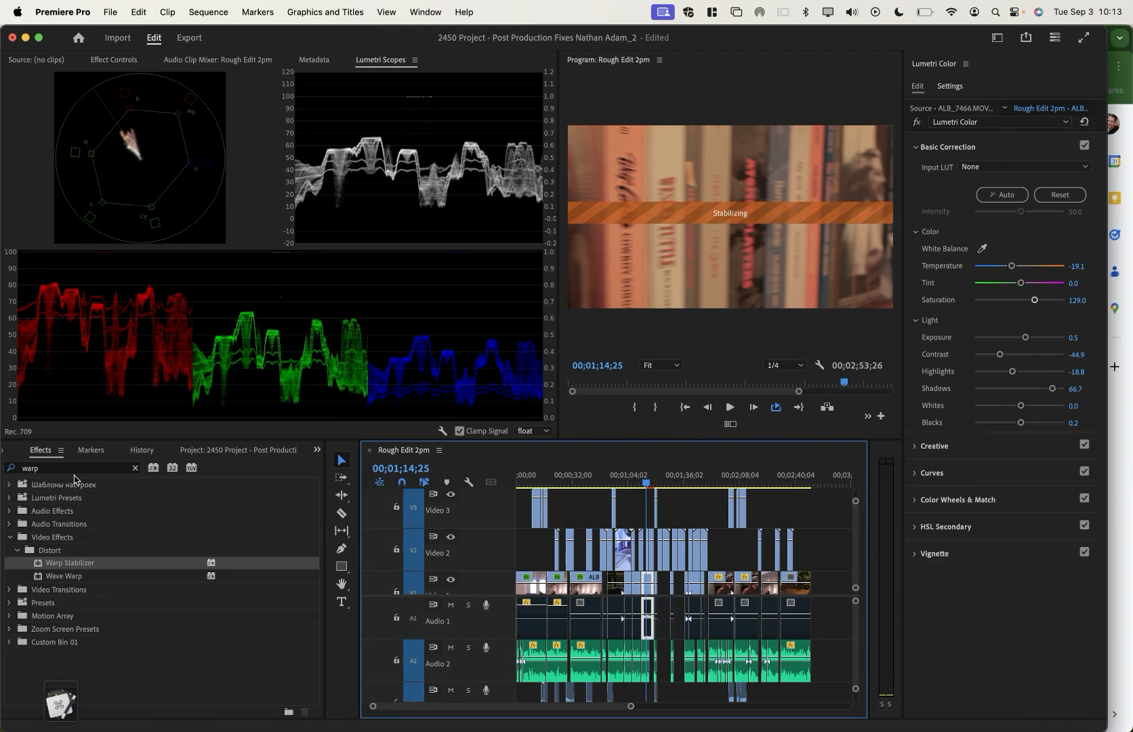
pyautogui.press('super+s')
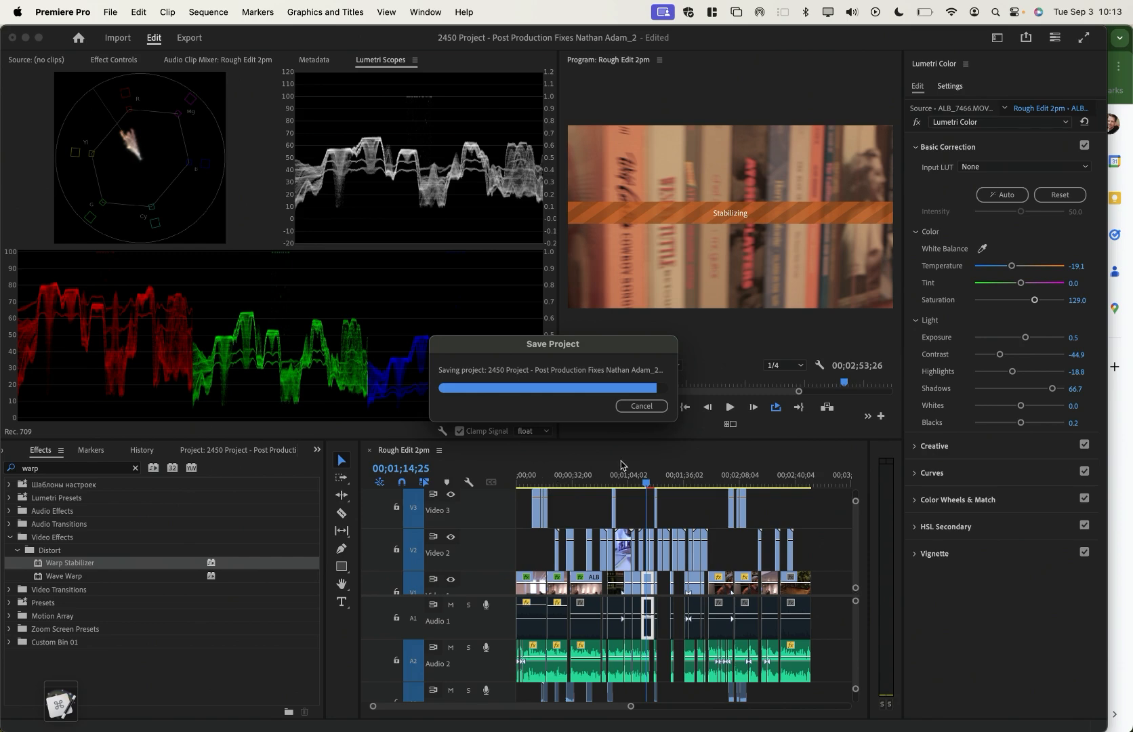
pyautogui.click(642, 408)
# Switch to Chrome and review the audio balancing, normalizing and cross dissolve items under Step 2 of the checklist
pyautogui.press('super+Tab')
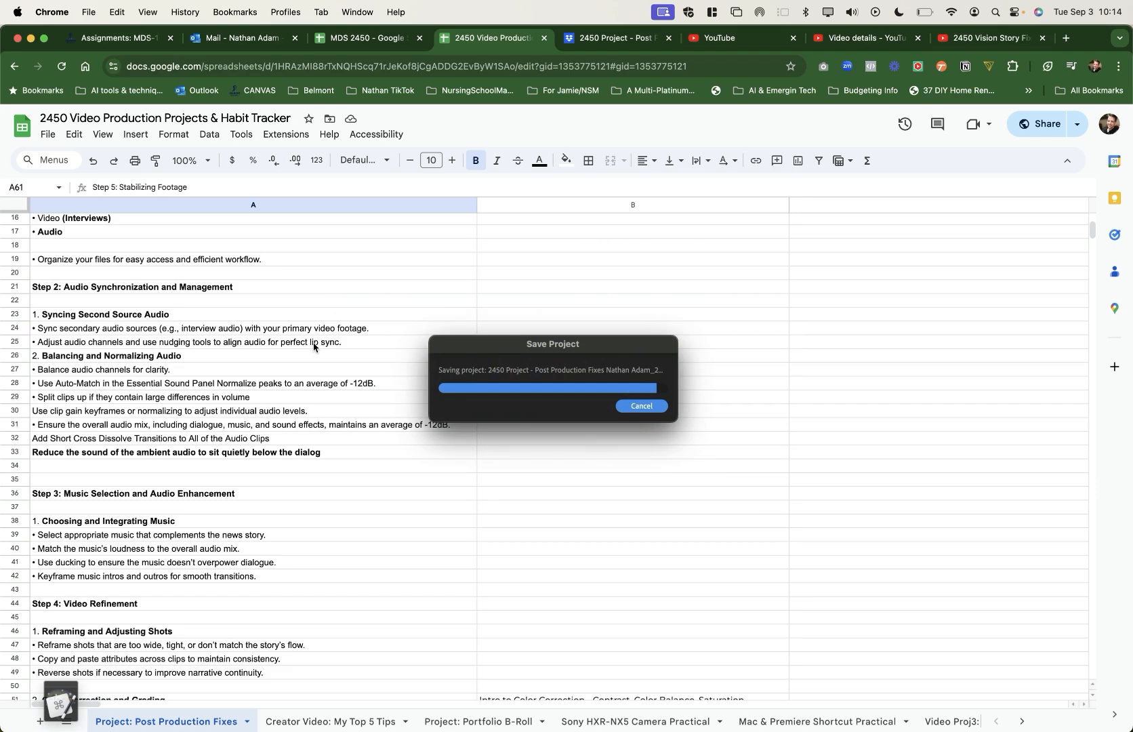
pyautogui.click(142, 372)
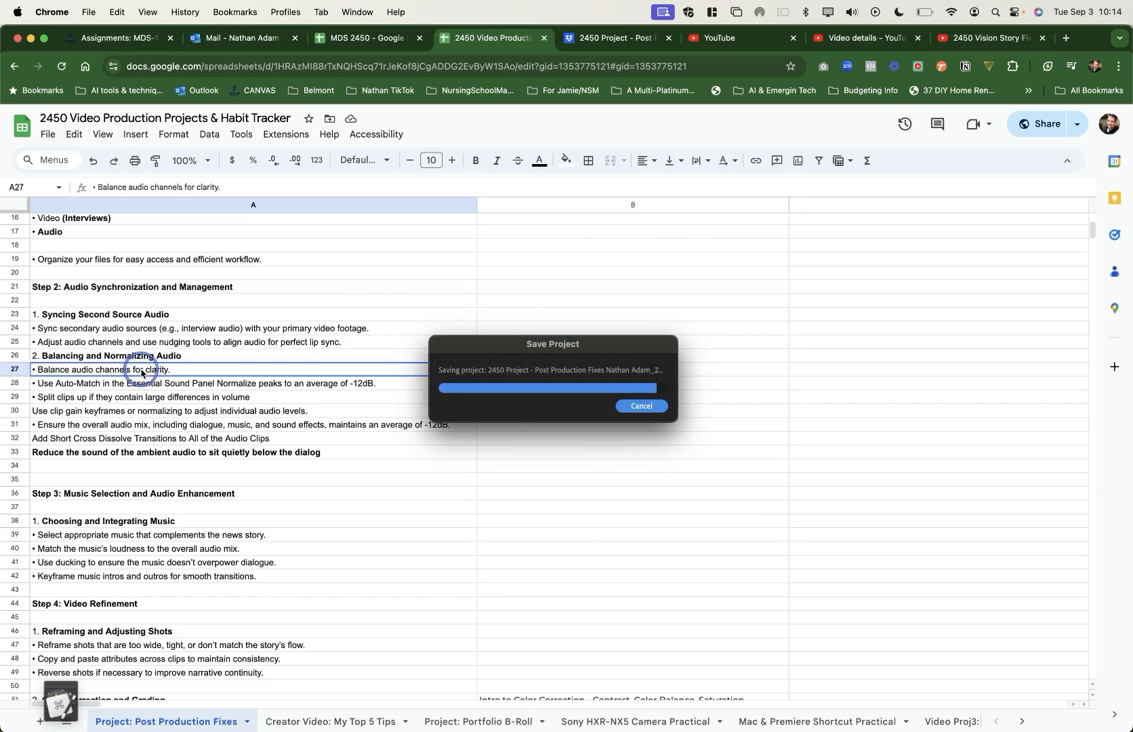
pyautogui.click(138, 385)
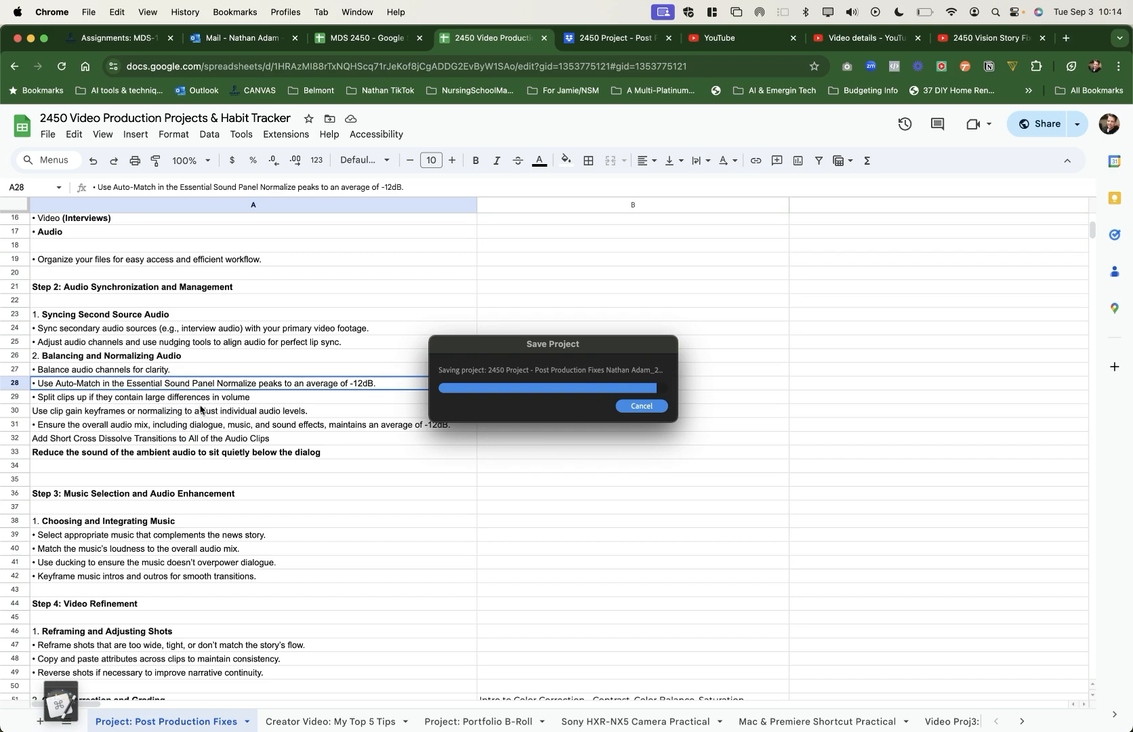
pyautogui.click(186, 411)
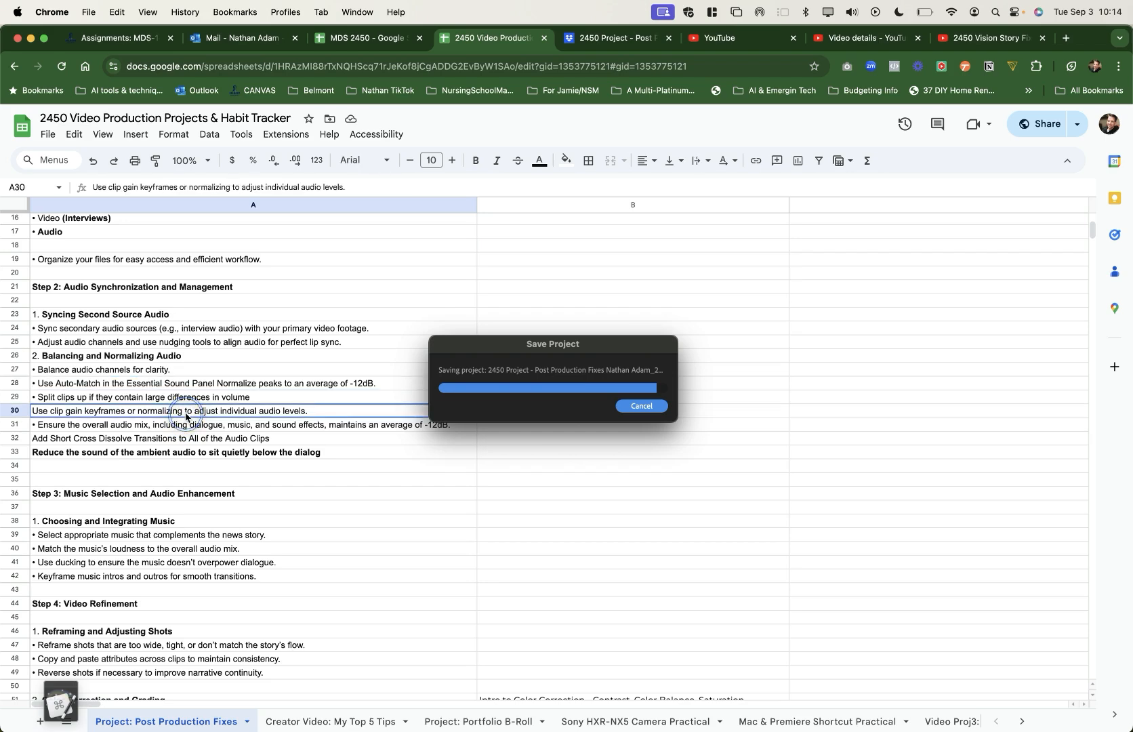
pyautogui.click(187, 426)
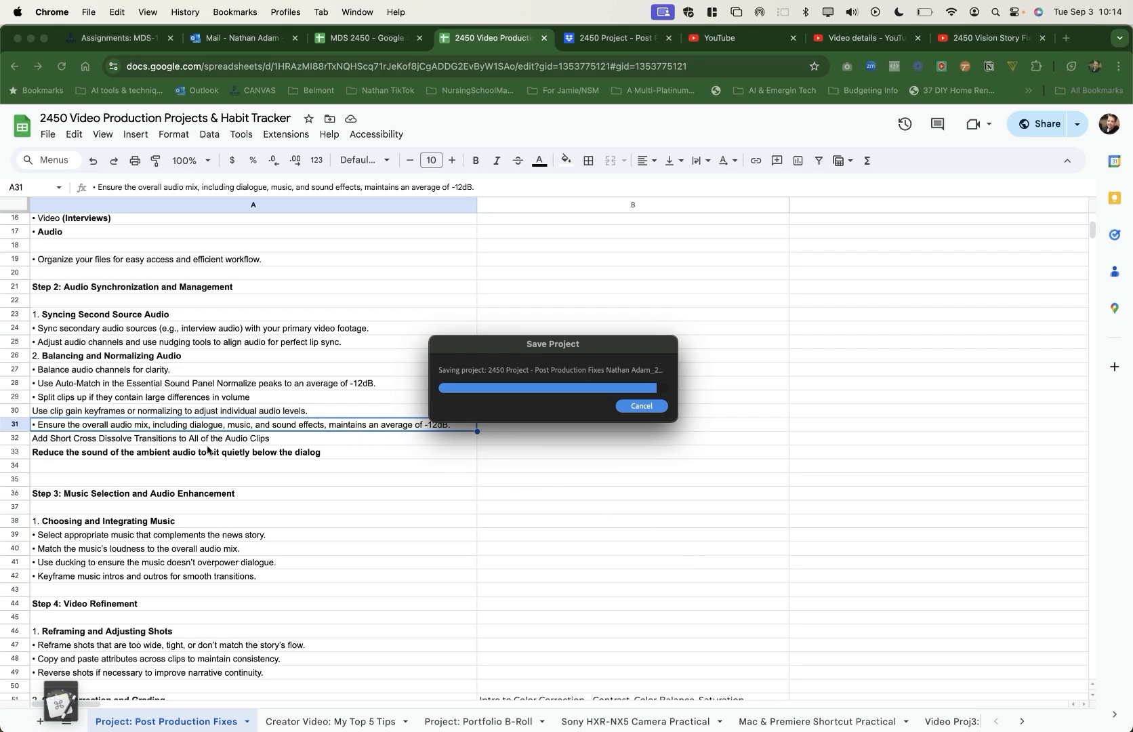
pyautogui.click(127, 442)
pyautogui.click(144, 439)
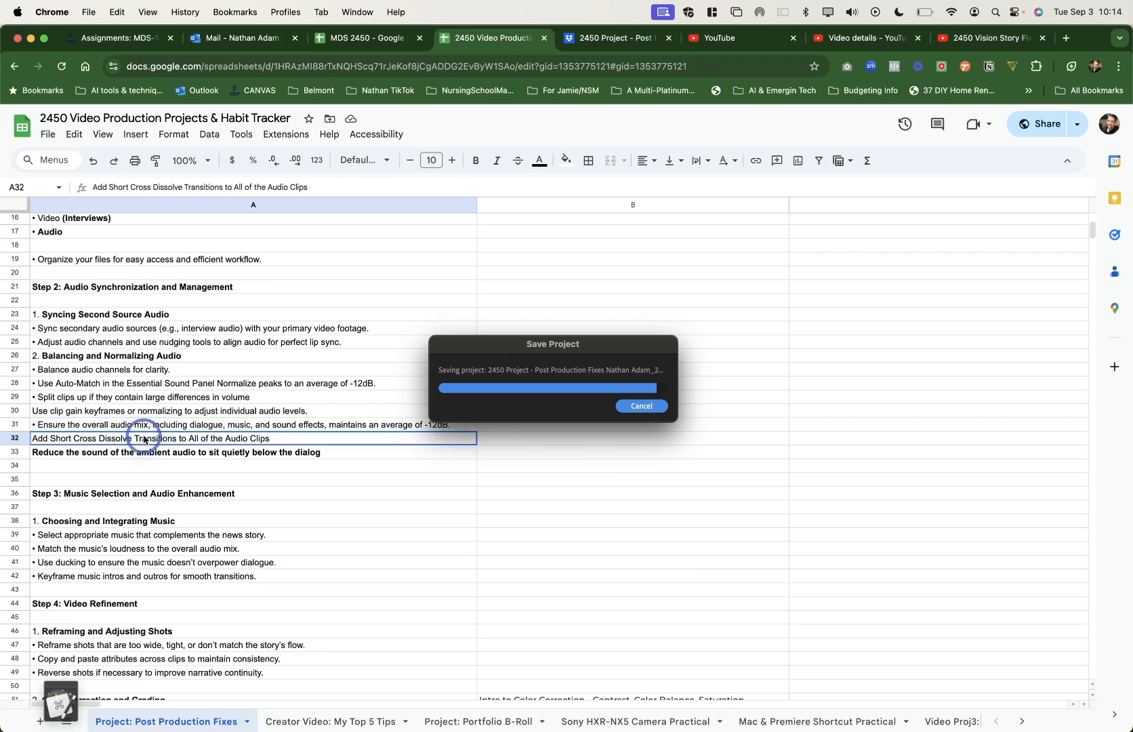
# Review the checklist from the Step 3 music items through video refinement, stabilization, titles and the Step 7 deliverables
pyautogui.scroll(-5, 159, 552)
pyautogui.click(176, 372)
pyautogui.click(165, 400)
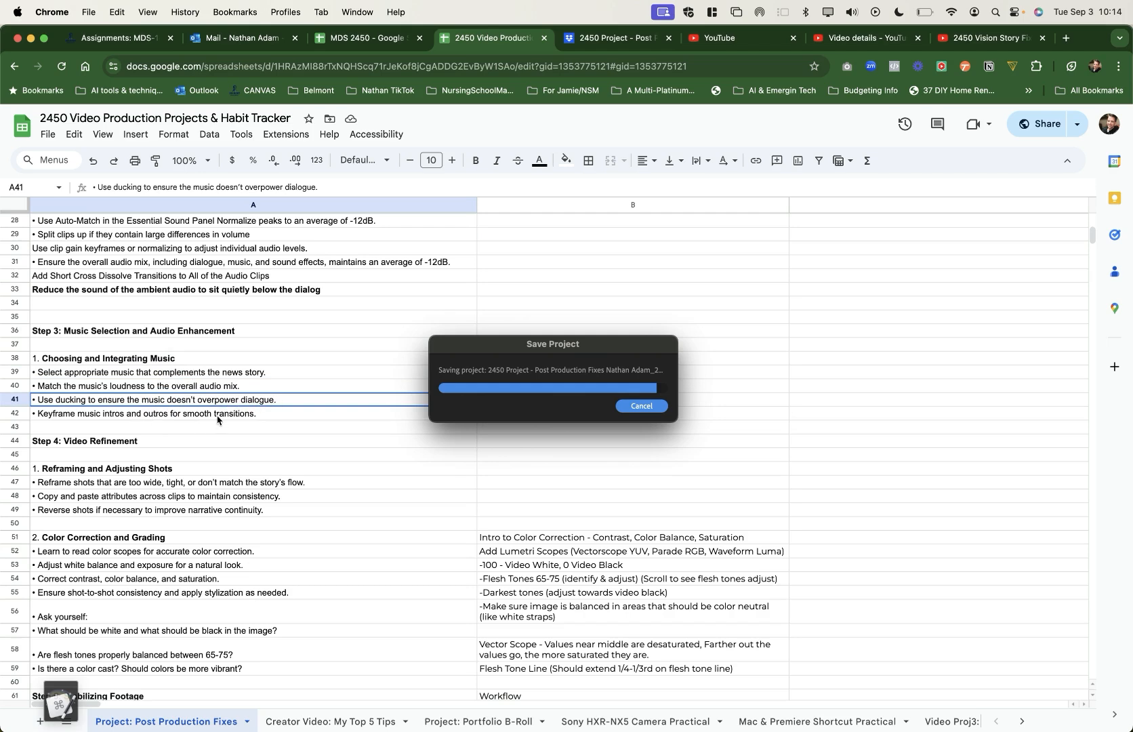
pyautogui.scroll(-5, 252, 500)
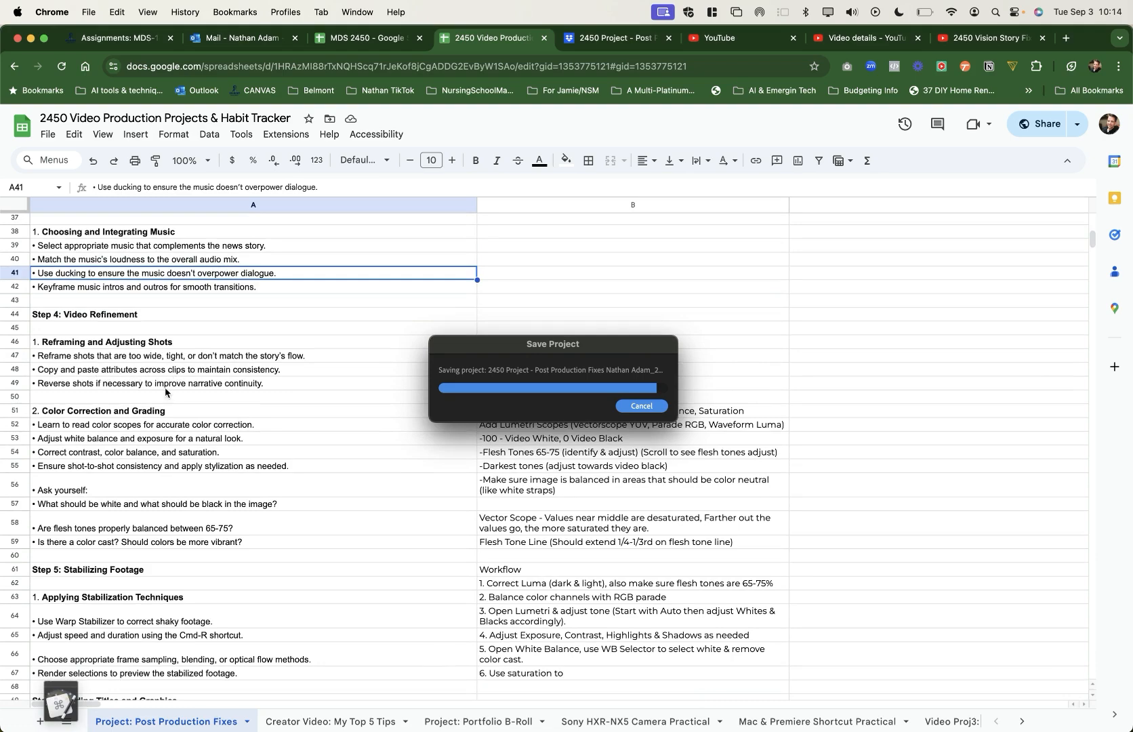
pyautogui.scroll(-4, 165, 392)
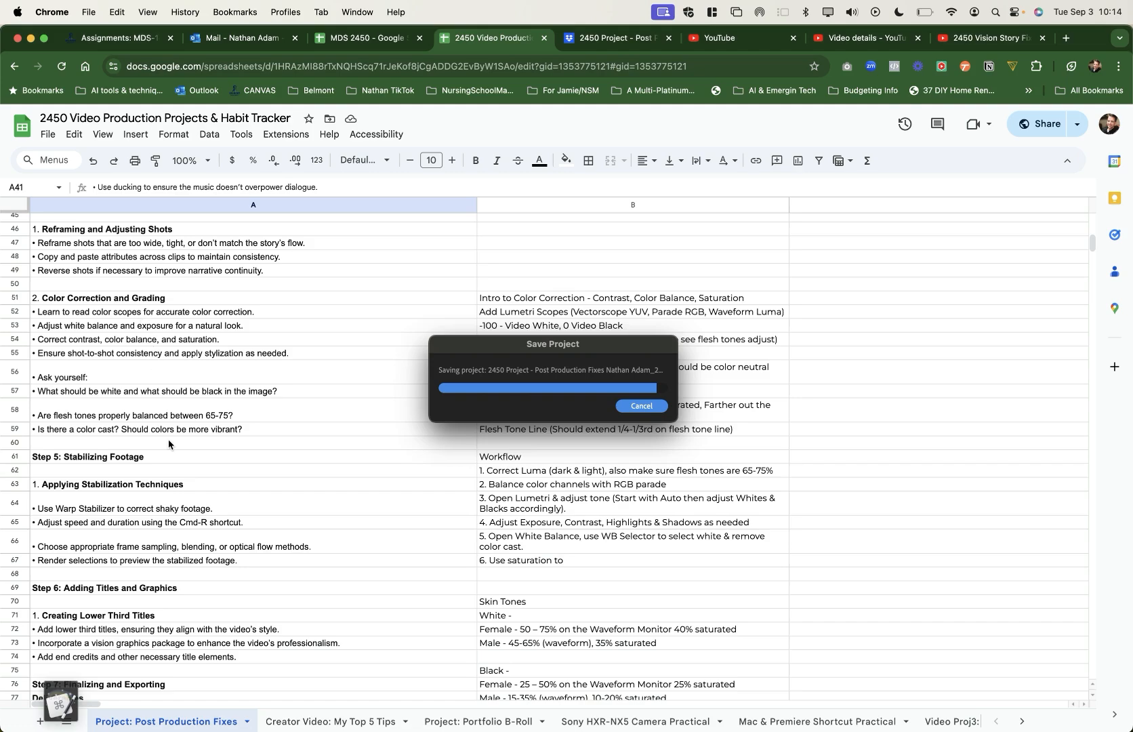
pyautogui.scroll(-5, 169, 443)
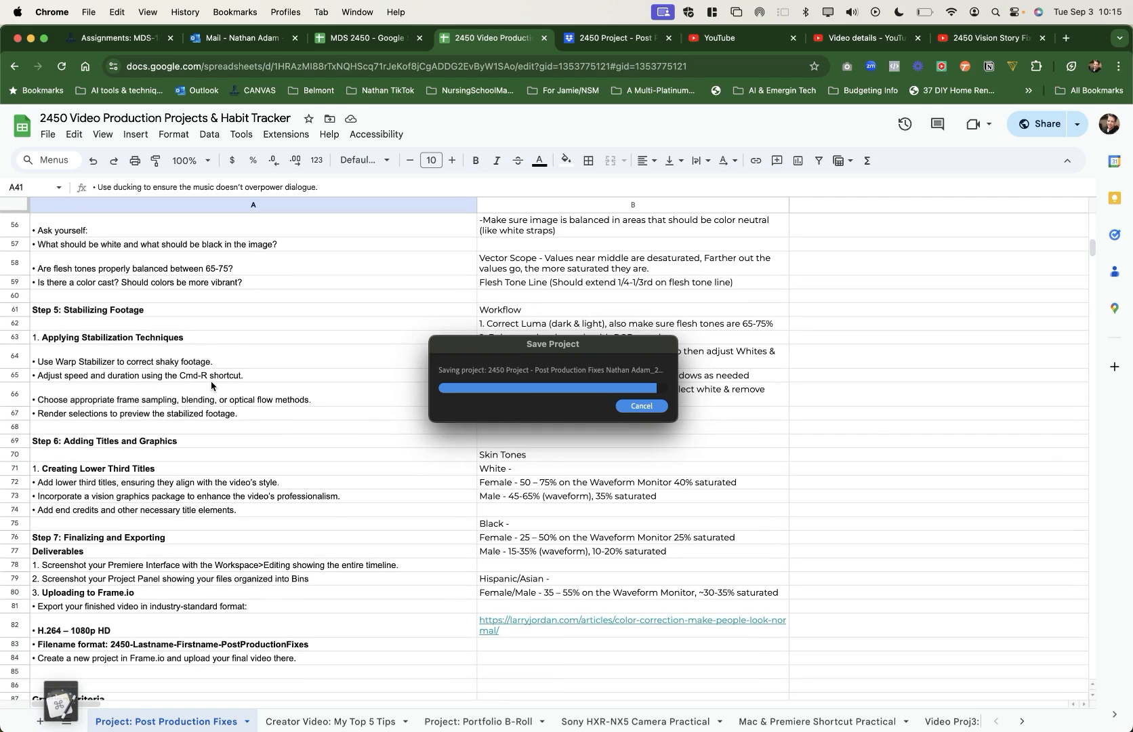
# Try switching to Premiere Pro and request a force quit of Adobe Premiere Pro 2024
pyautogui.press('super+Tab')
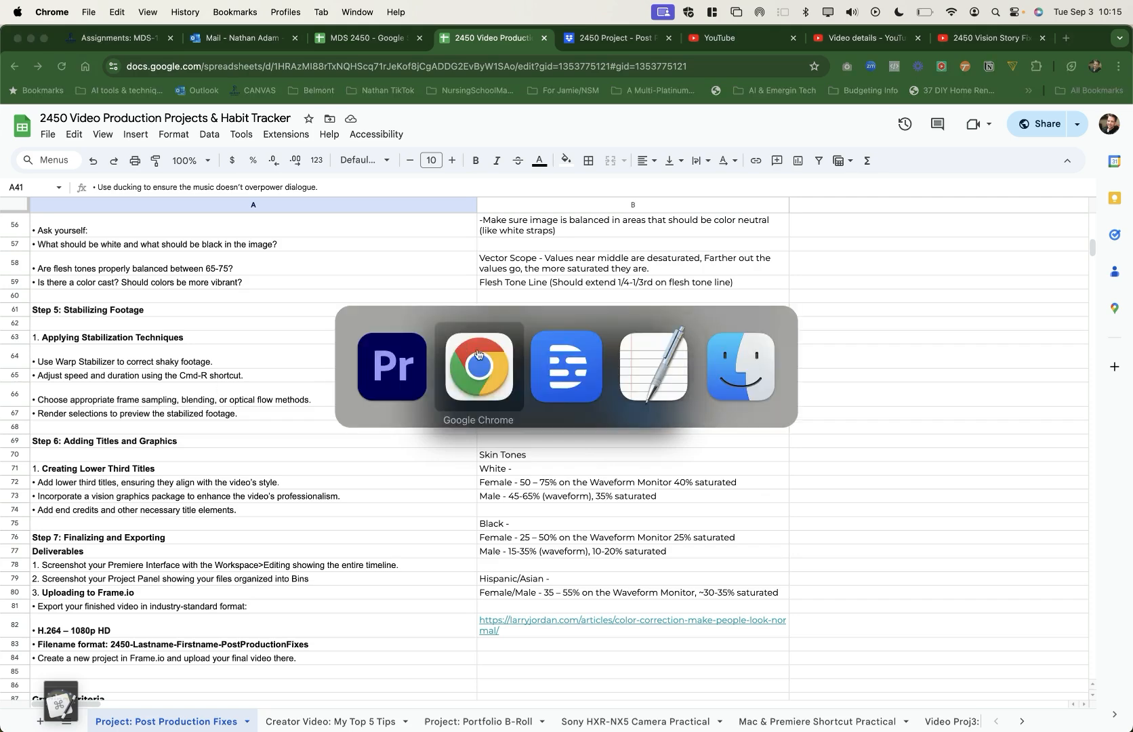
pyautogui.click(426, 375)
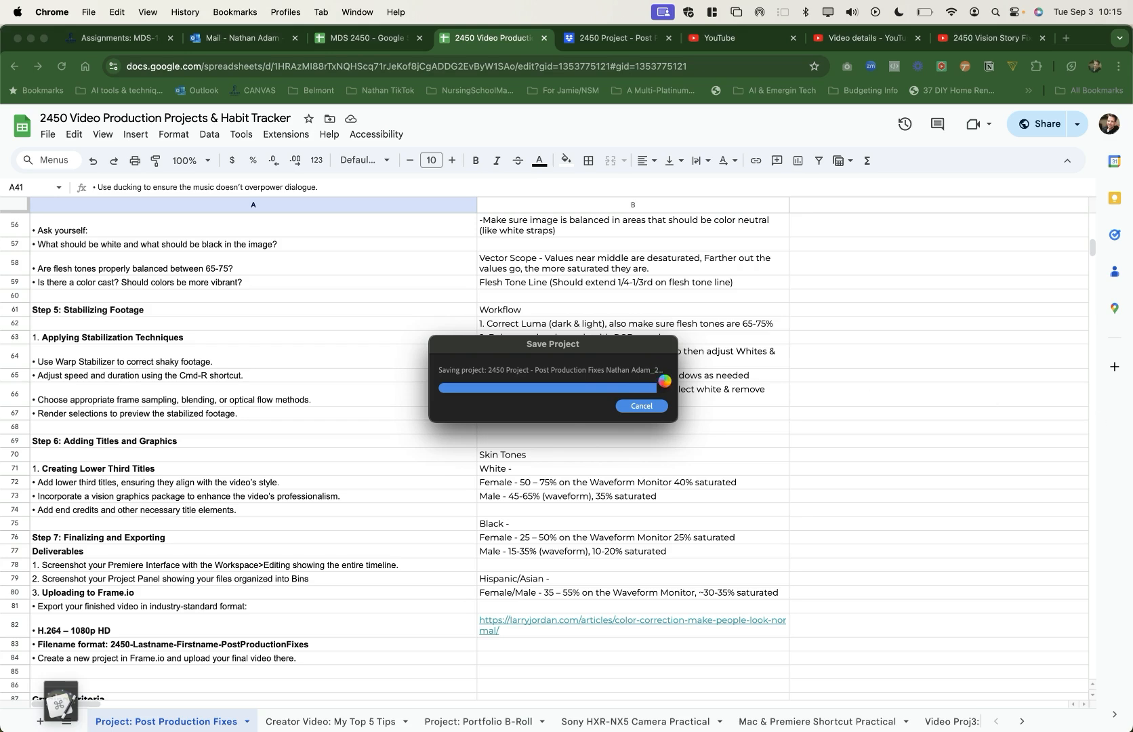
pyautogui.press('super+alt+Escape')
pyautogui.press('Return')
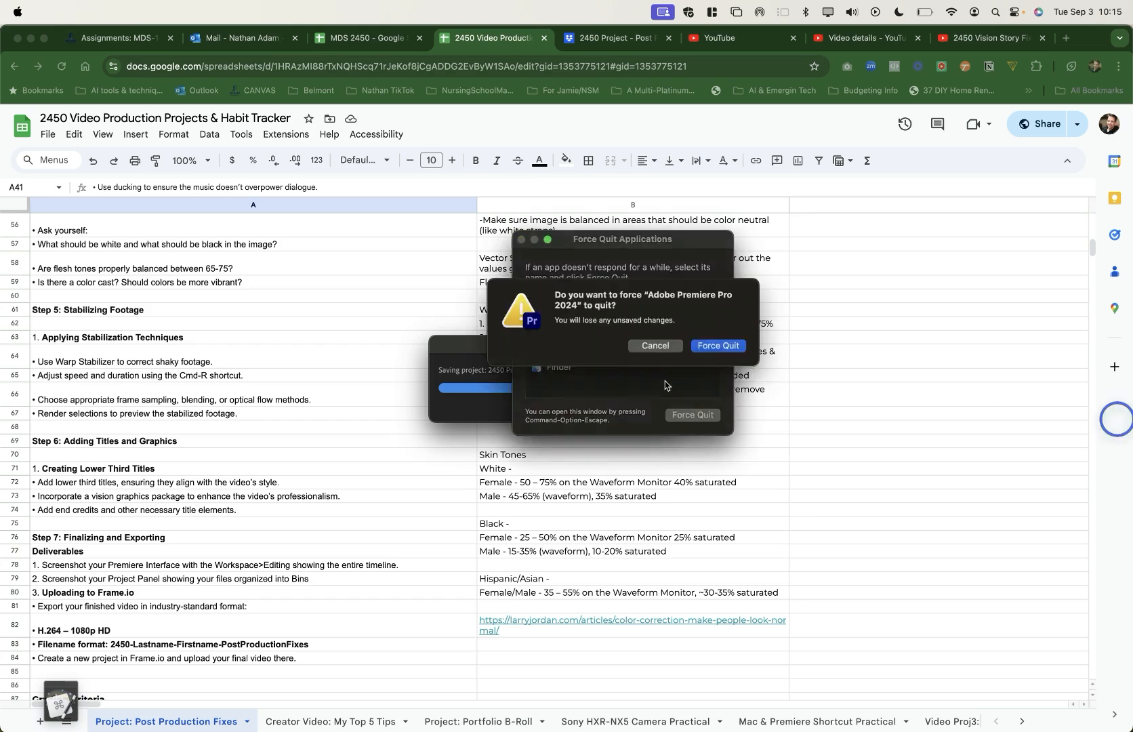